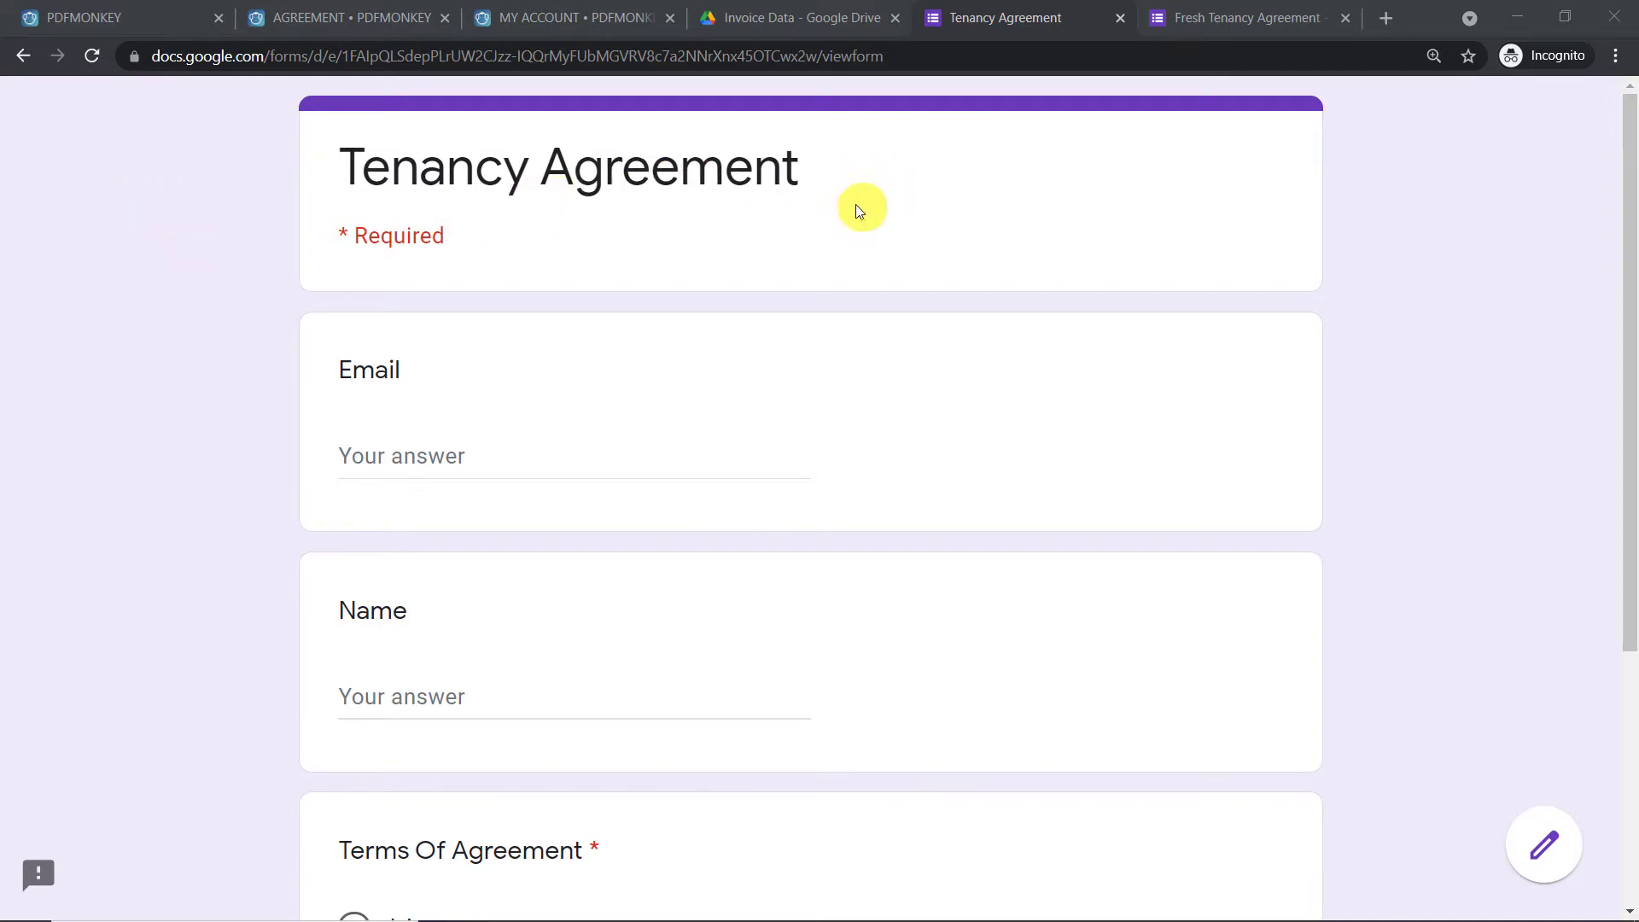
# Check the PDFMonkey agreement template and Invoice Data Drive folder, then return to the Tenancy Agreement form
pyautogui.scroll(-1, 673, 288)
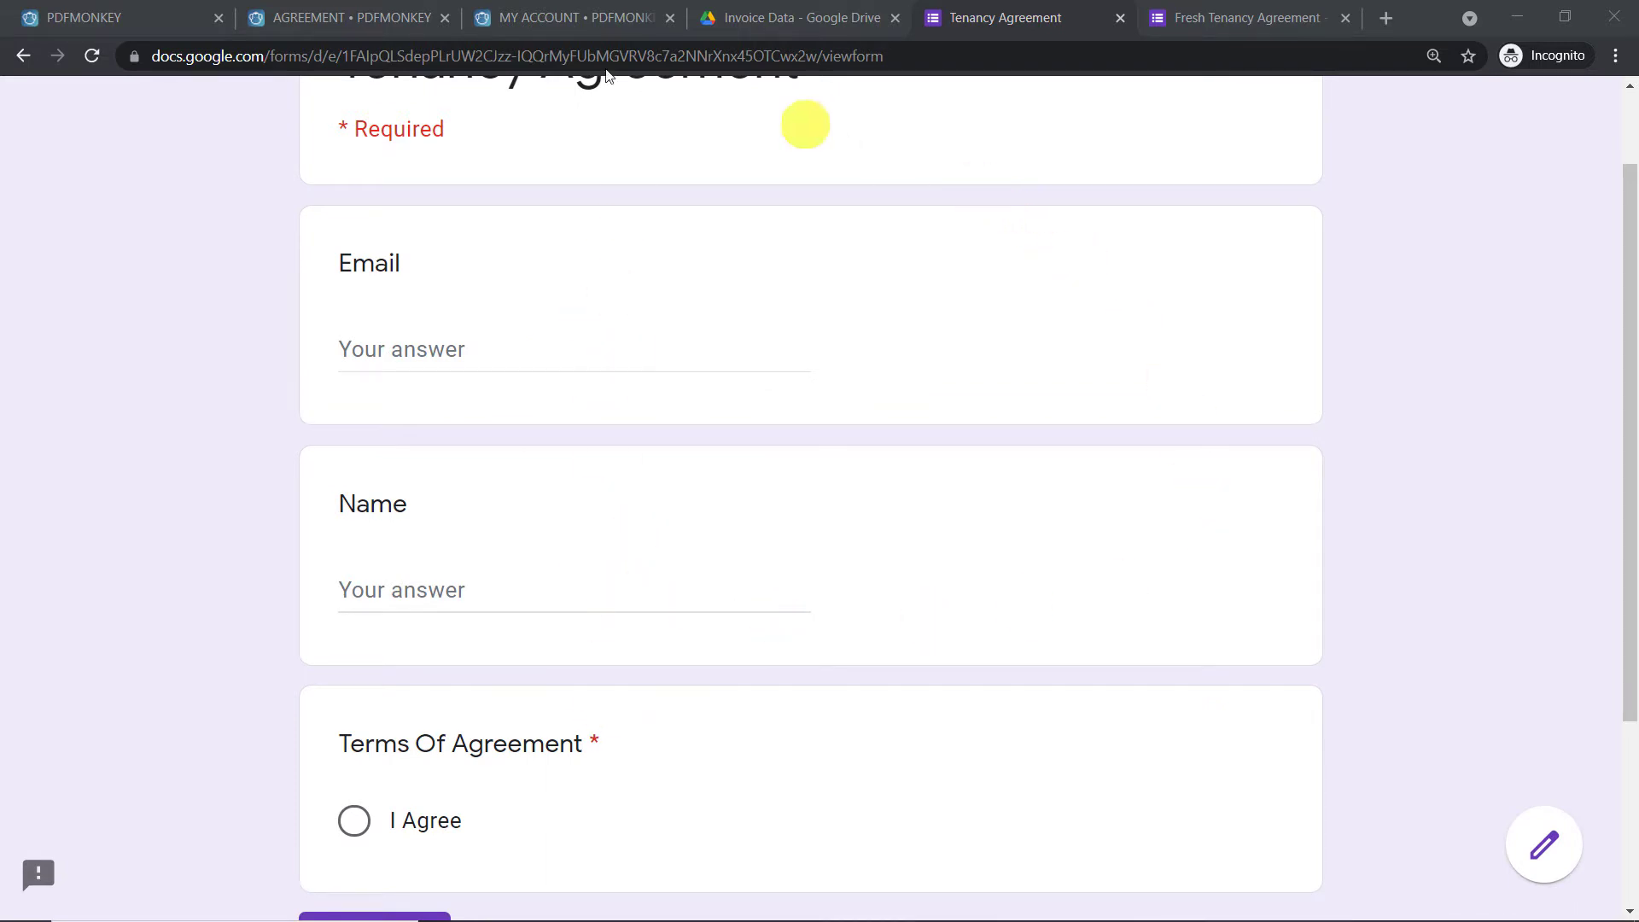
pyautogui.click(406, 10)
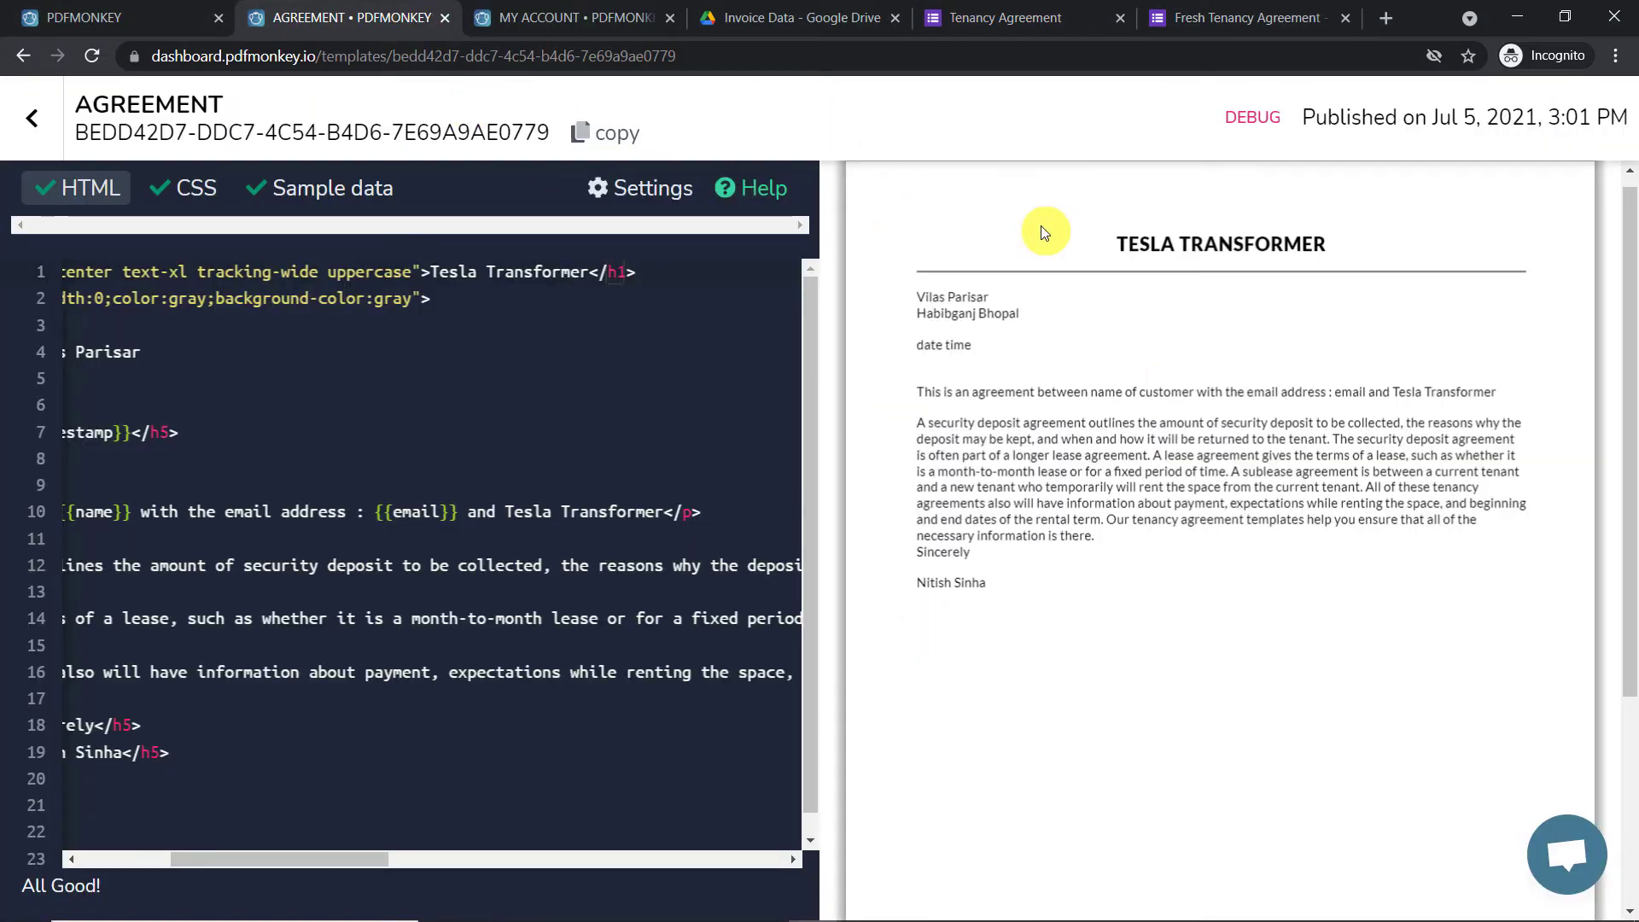
pyautogui.click(734, 18)
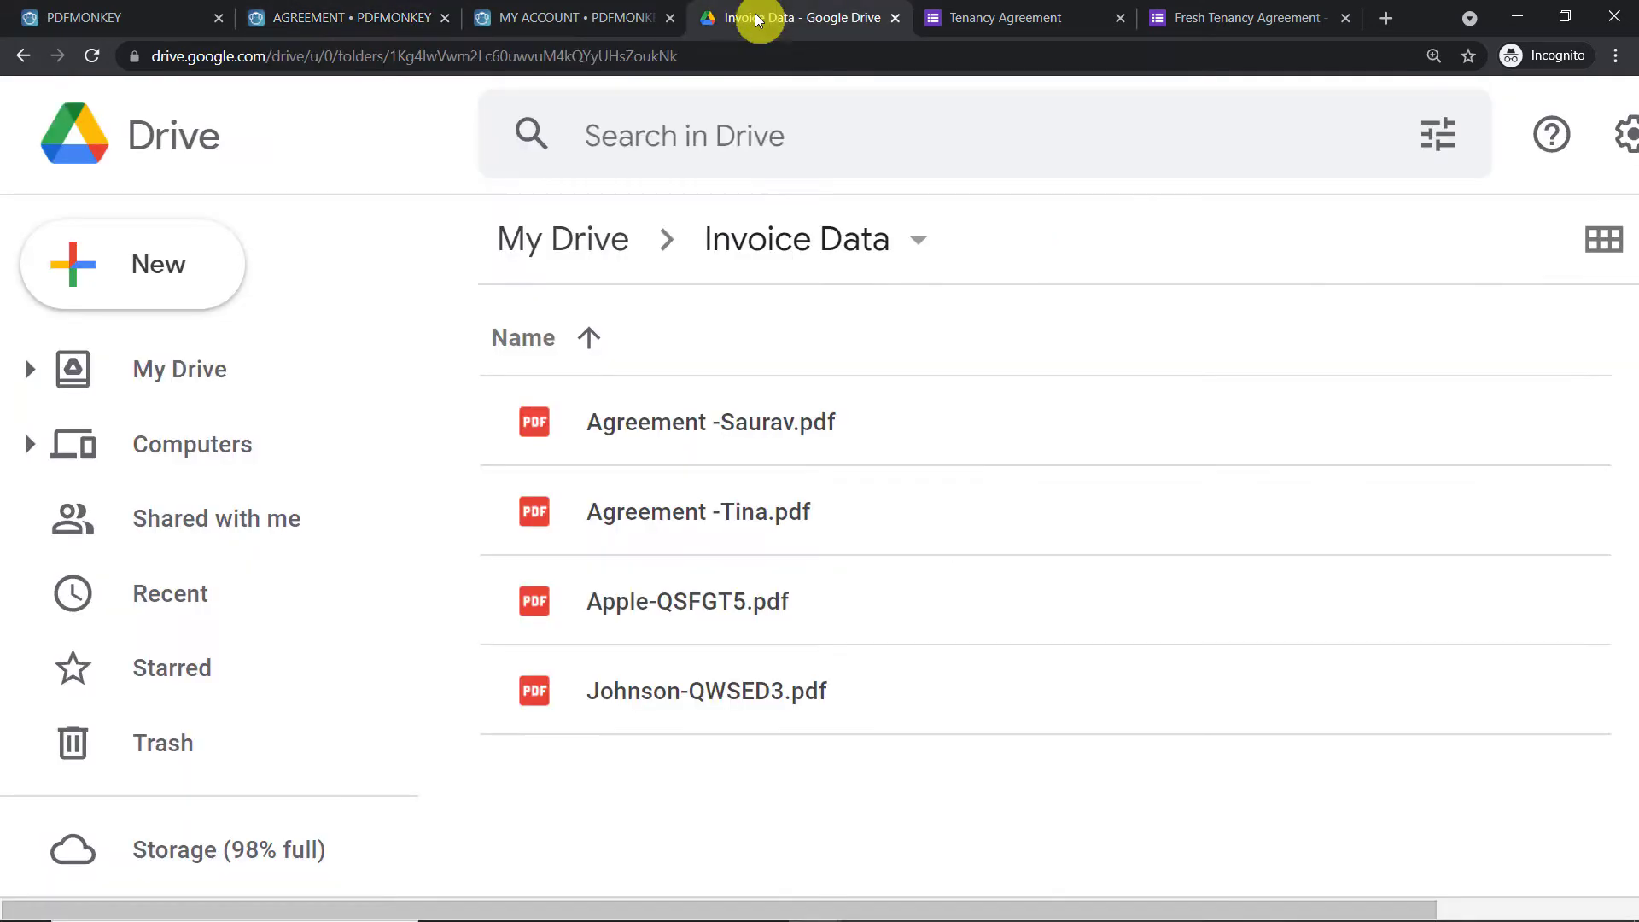
pyautogui.click(1036, 19)
pyautogui.scroll(2, 812, 272)
# Enter the tenant's email and name, choose I Agree, and submit the response
pyautogui.click(504, 467)
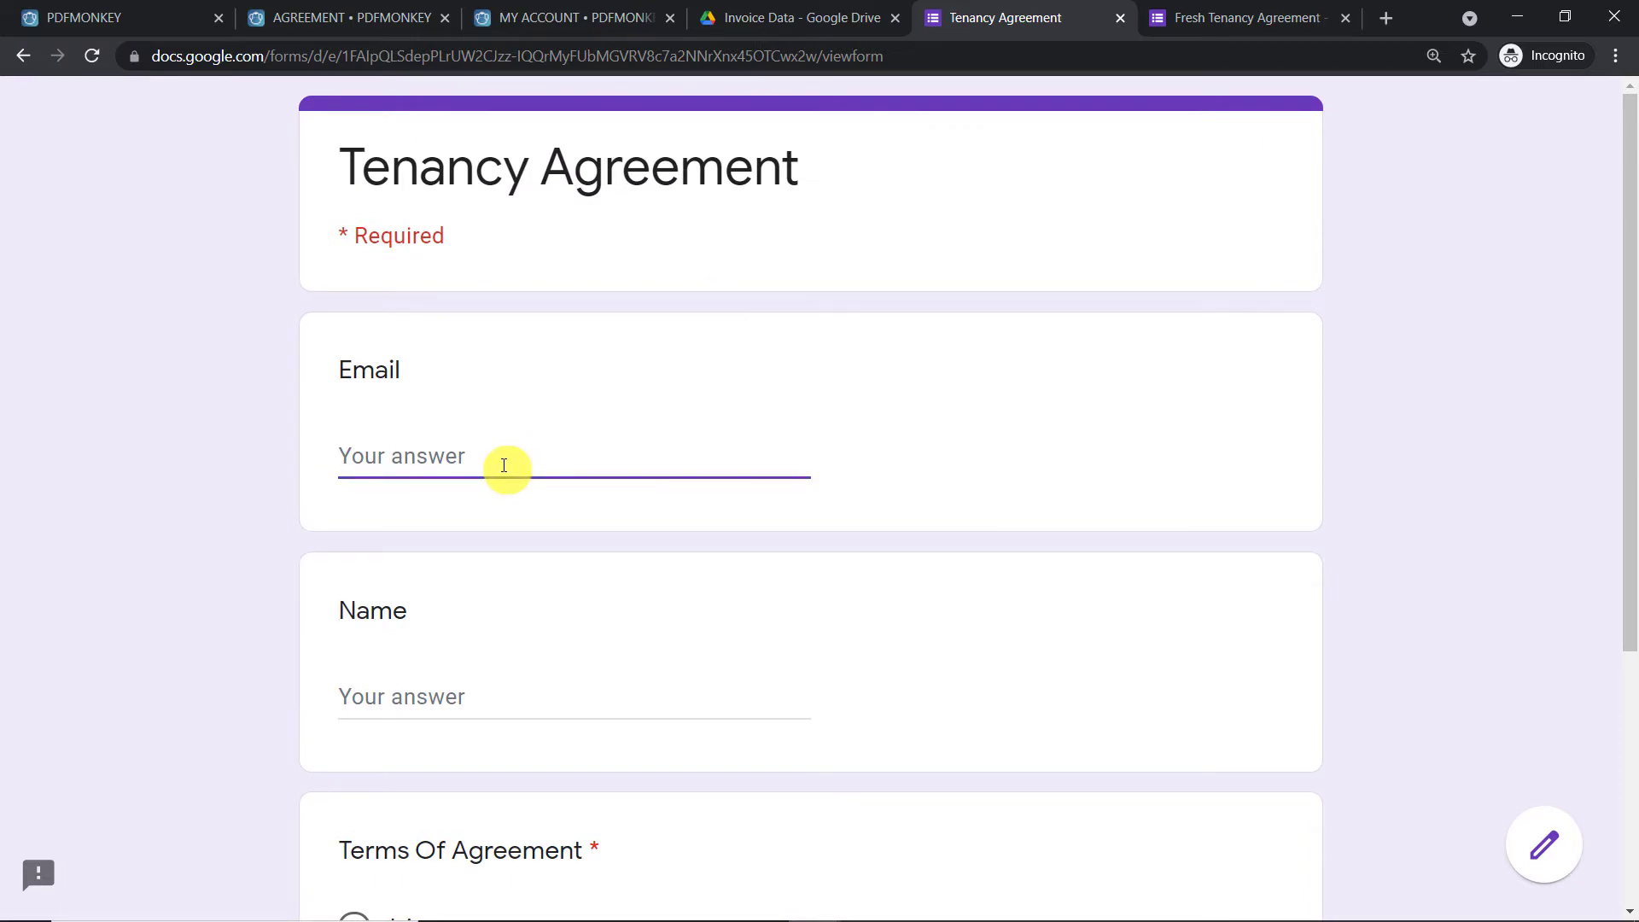
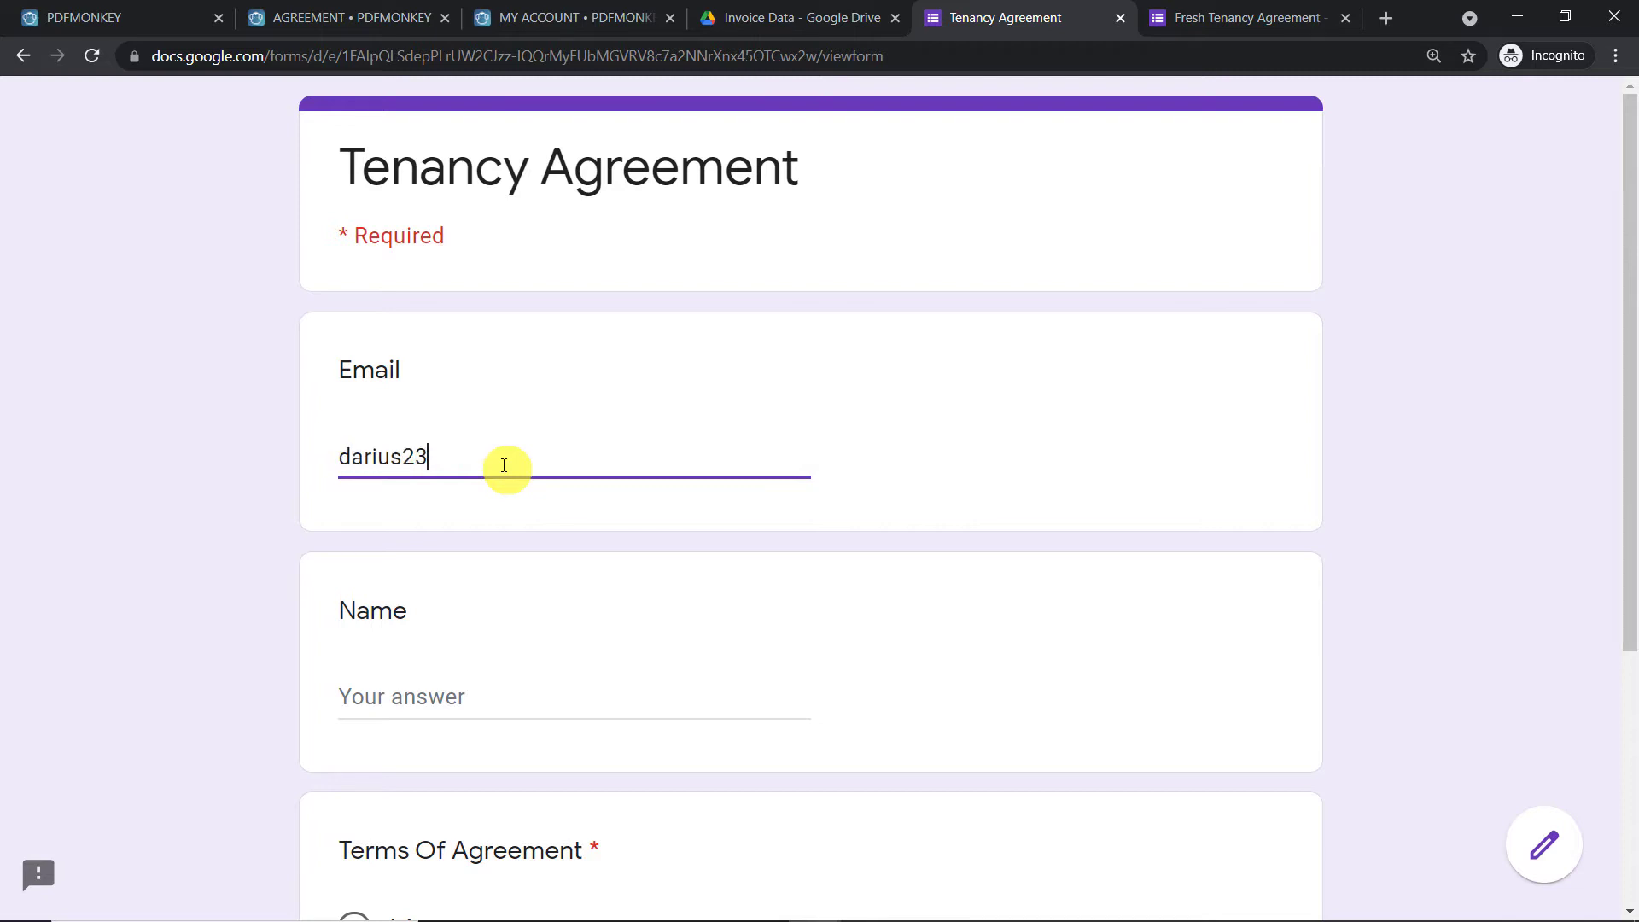
pyautogui.scroll(-3, 509, 498)
pyautogui.click(508, 493)
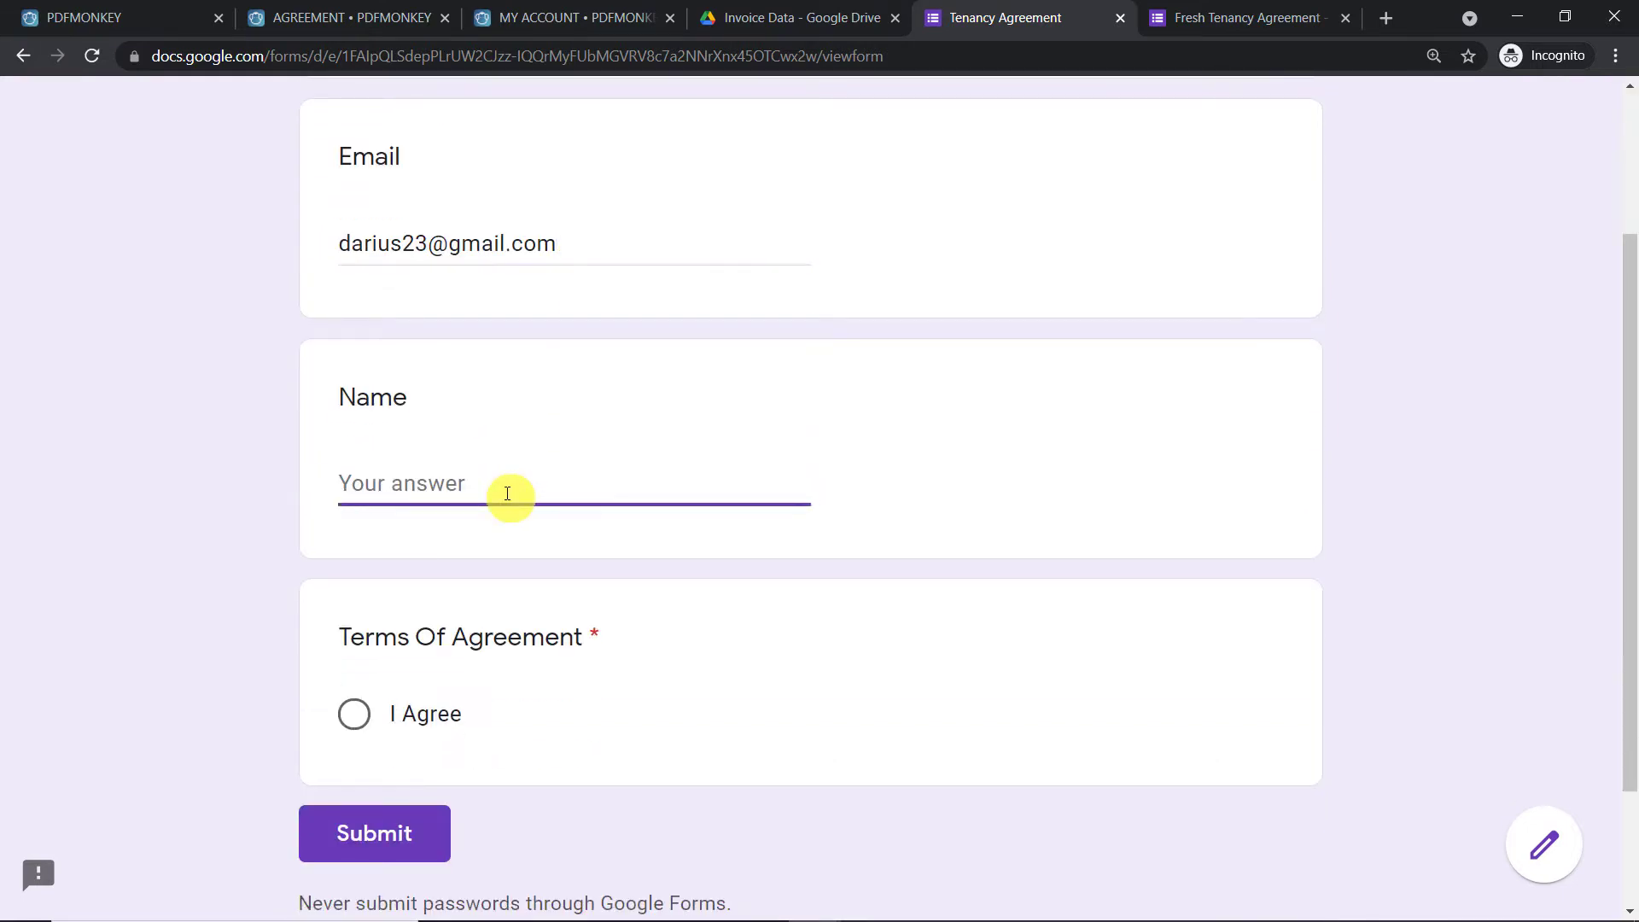
pyautogui.write('Darius')
pyautogui.click(352, 714)
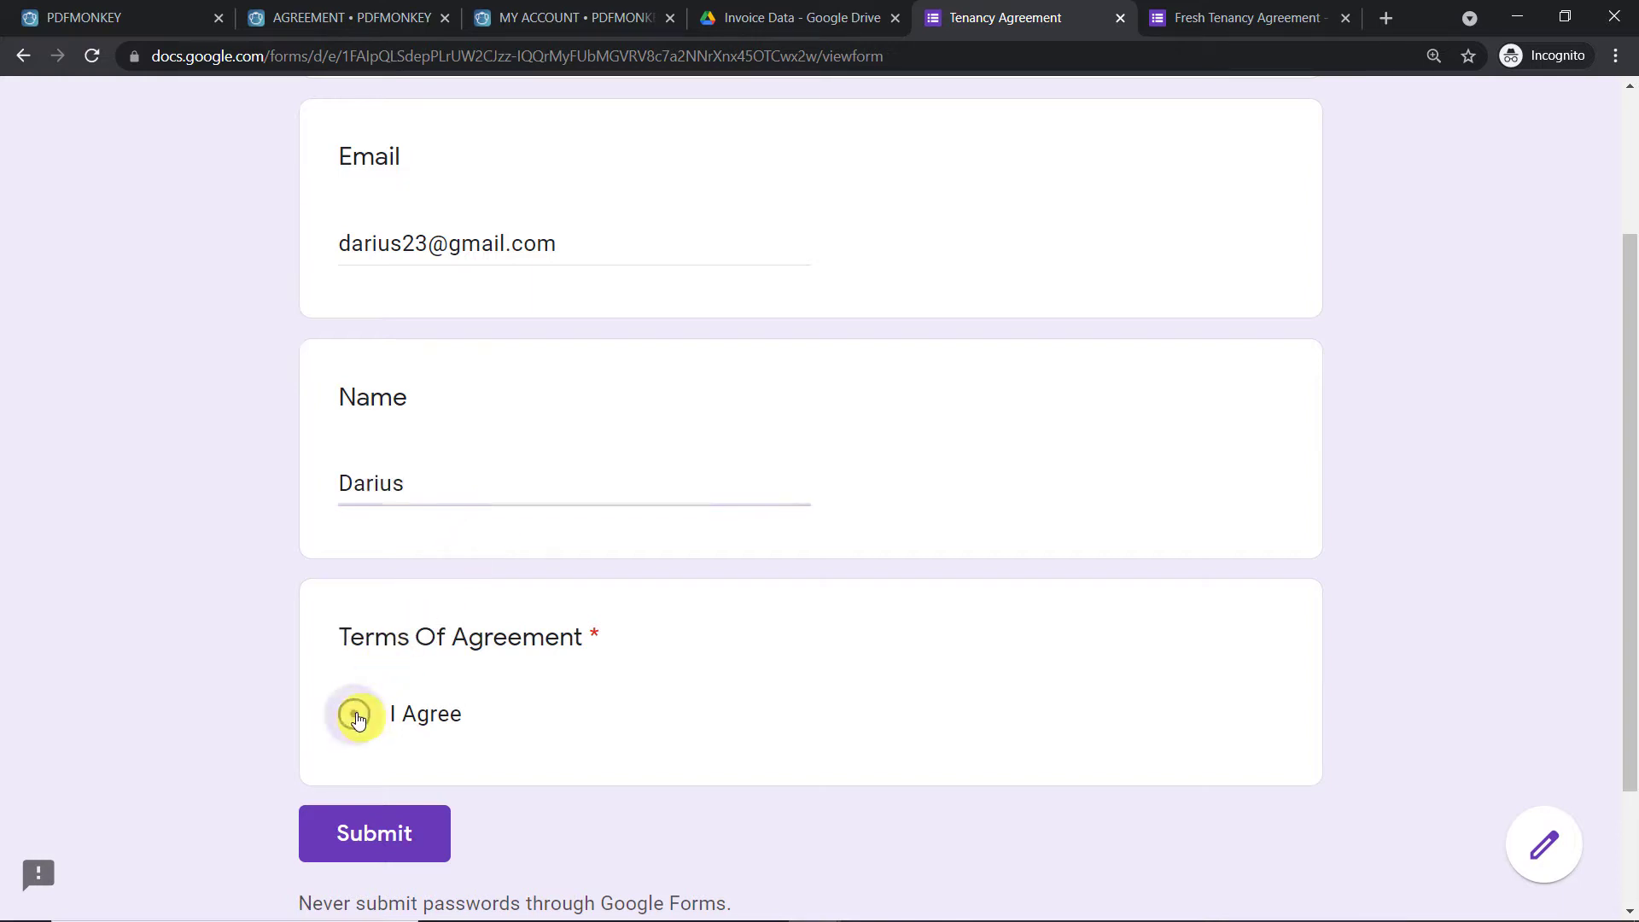
pyautogui.click(414, 830)
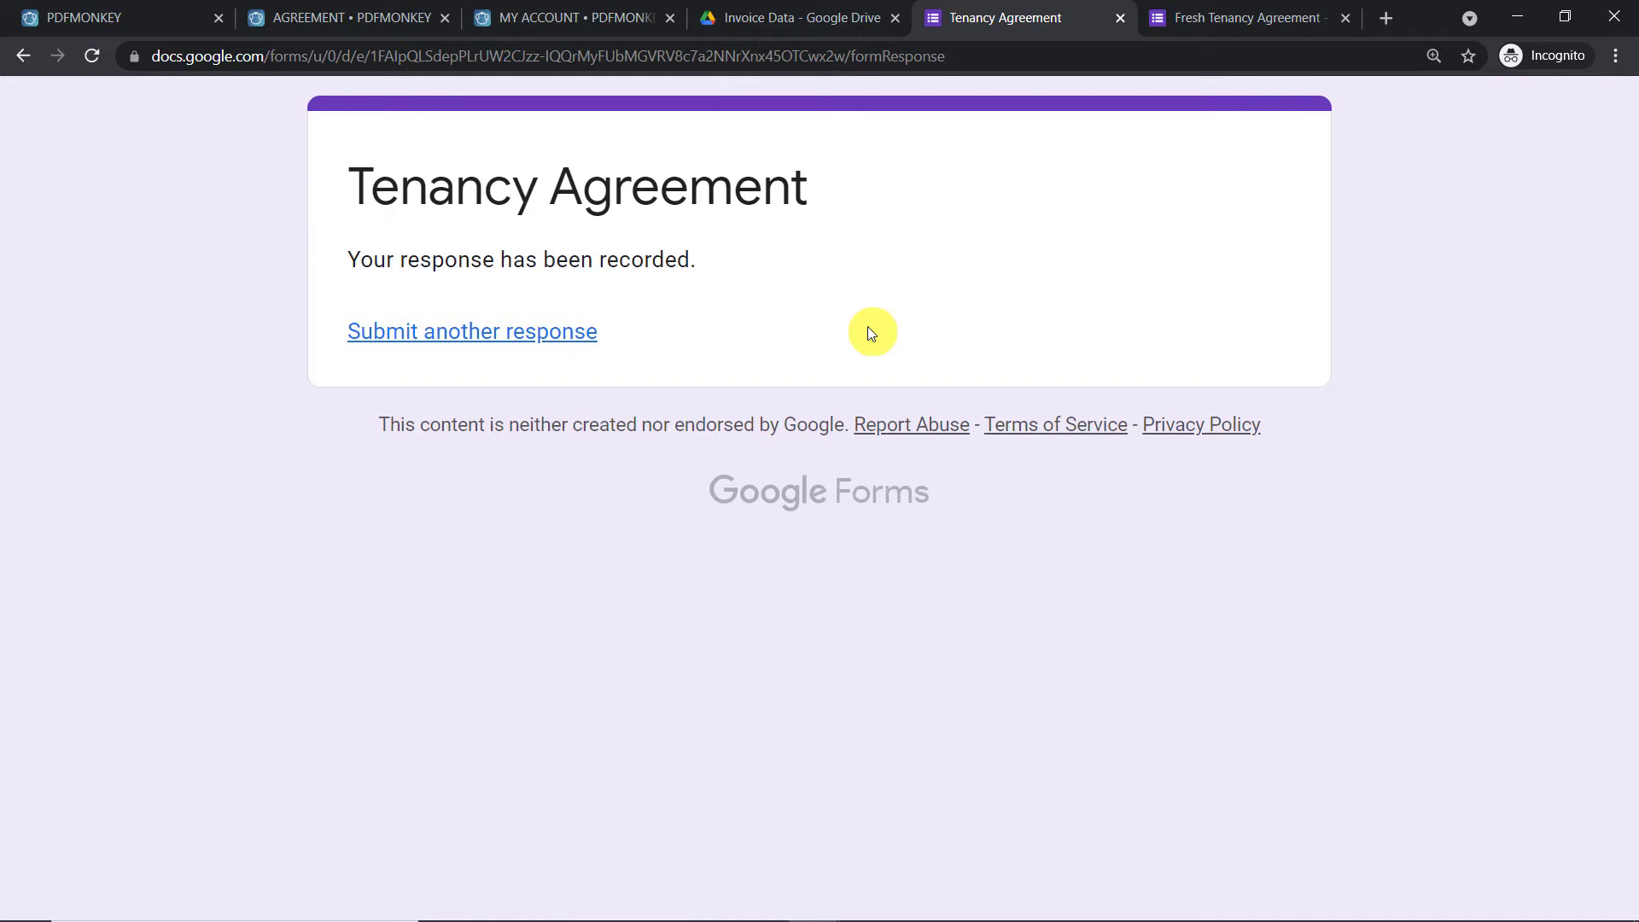
pyautogui.click(602, 19)
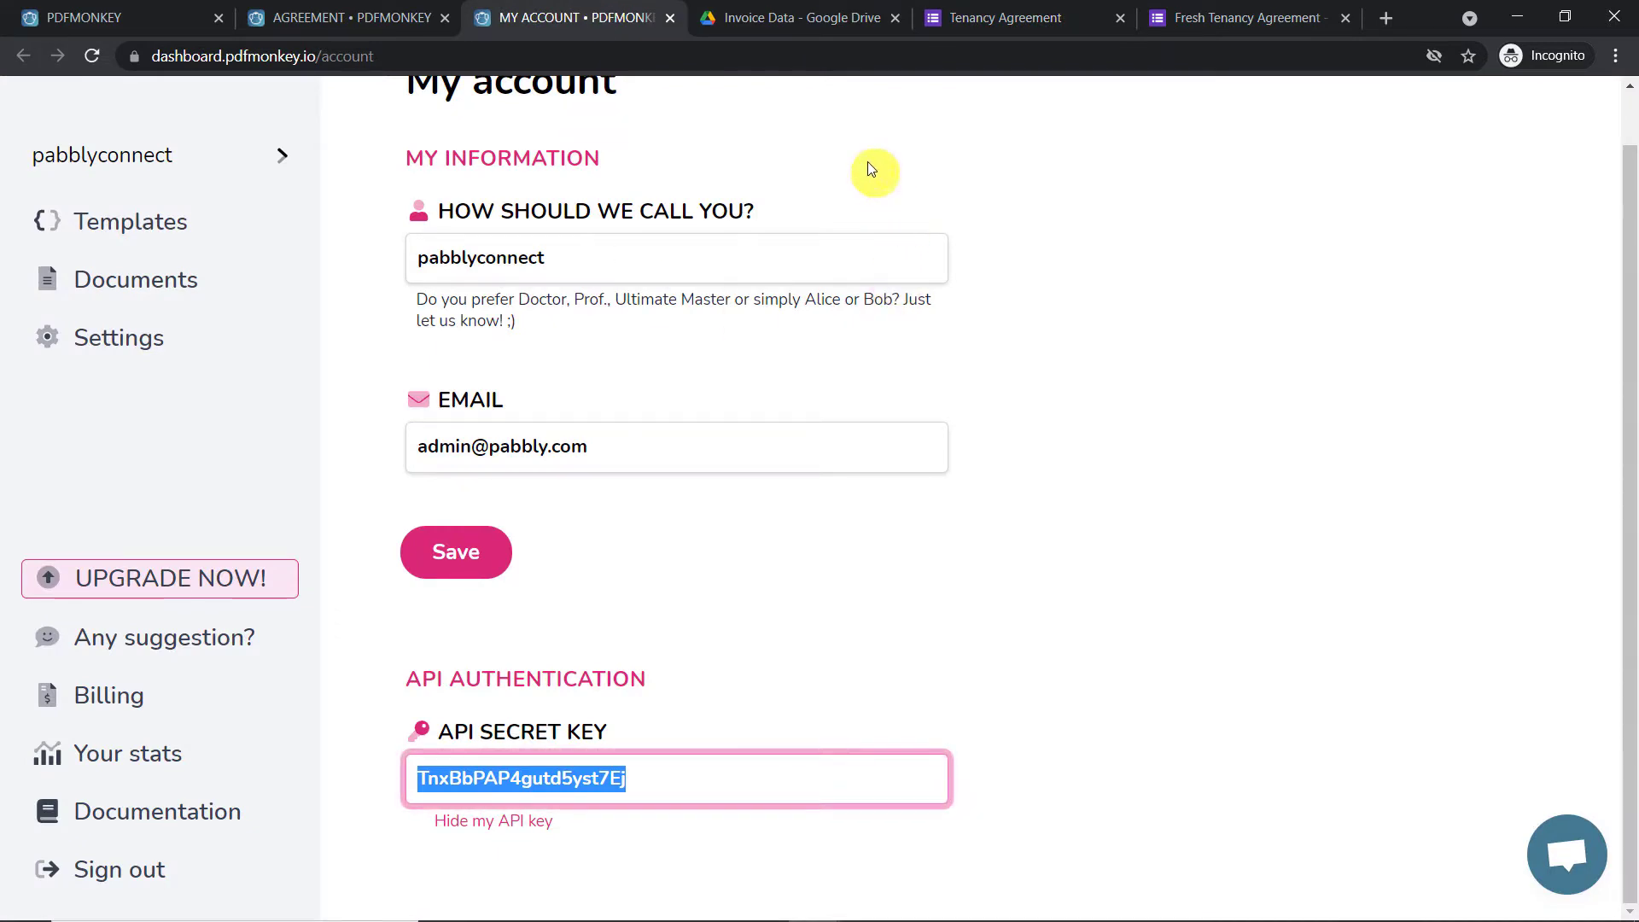
# Preview the newest Agreement PDF in the Invoice Data folder and scroll through its page
pyautogui.click(822, 24)
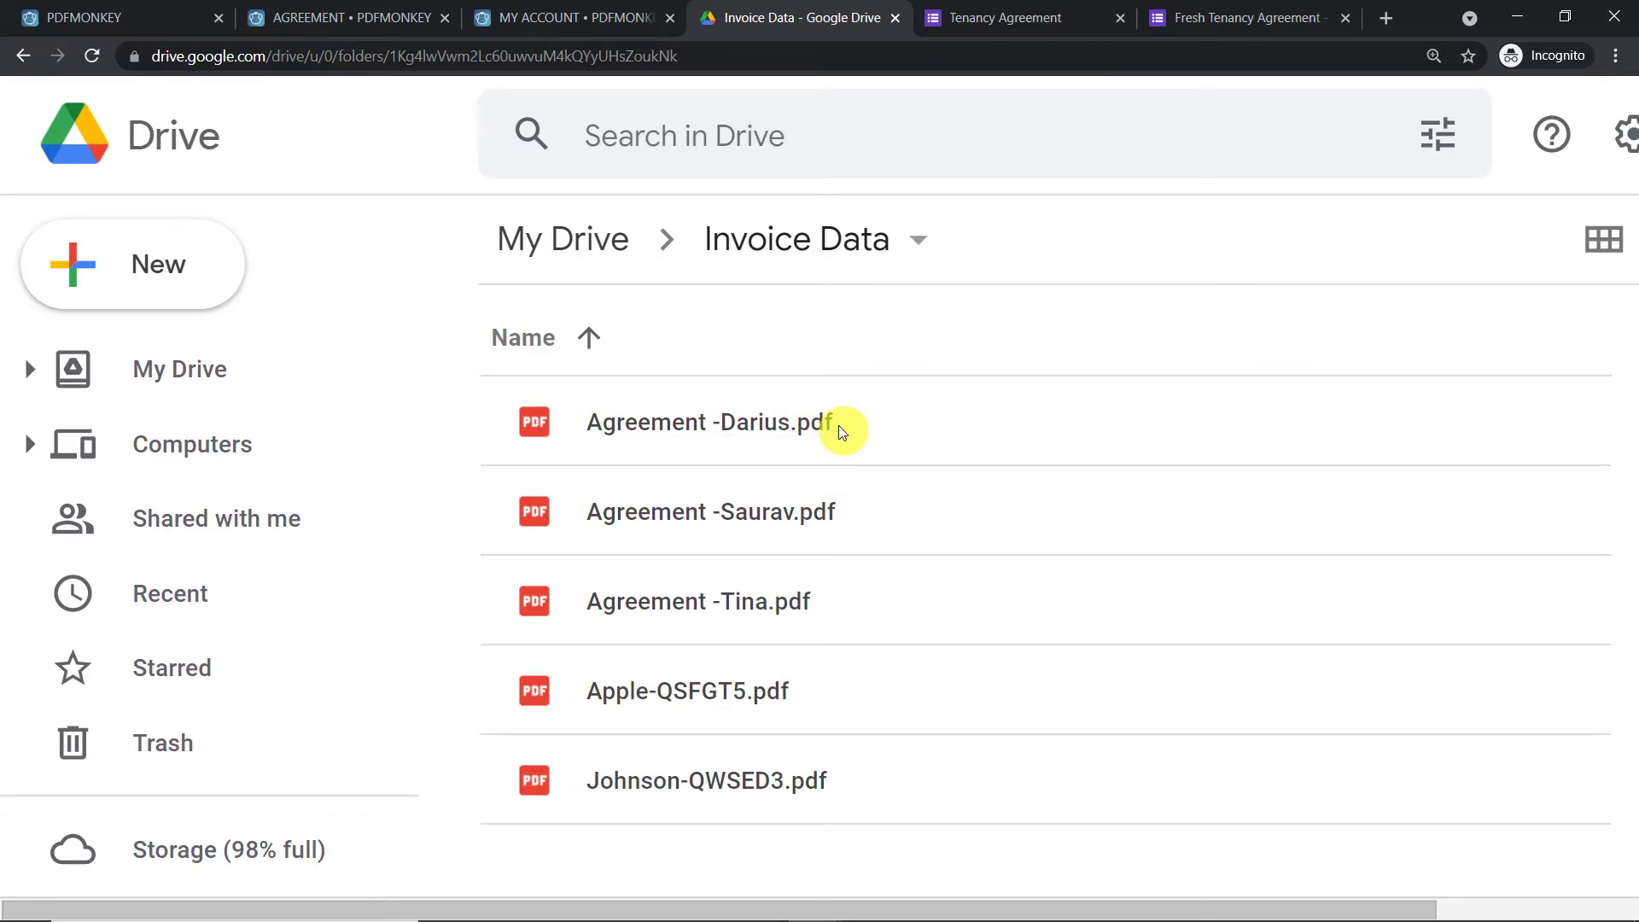
pyautogui.click(684, 428)
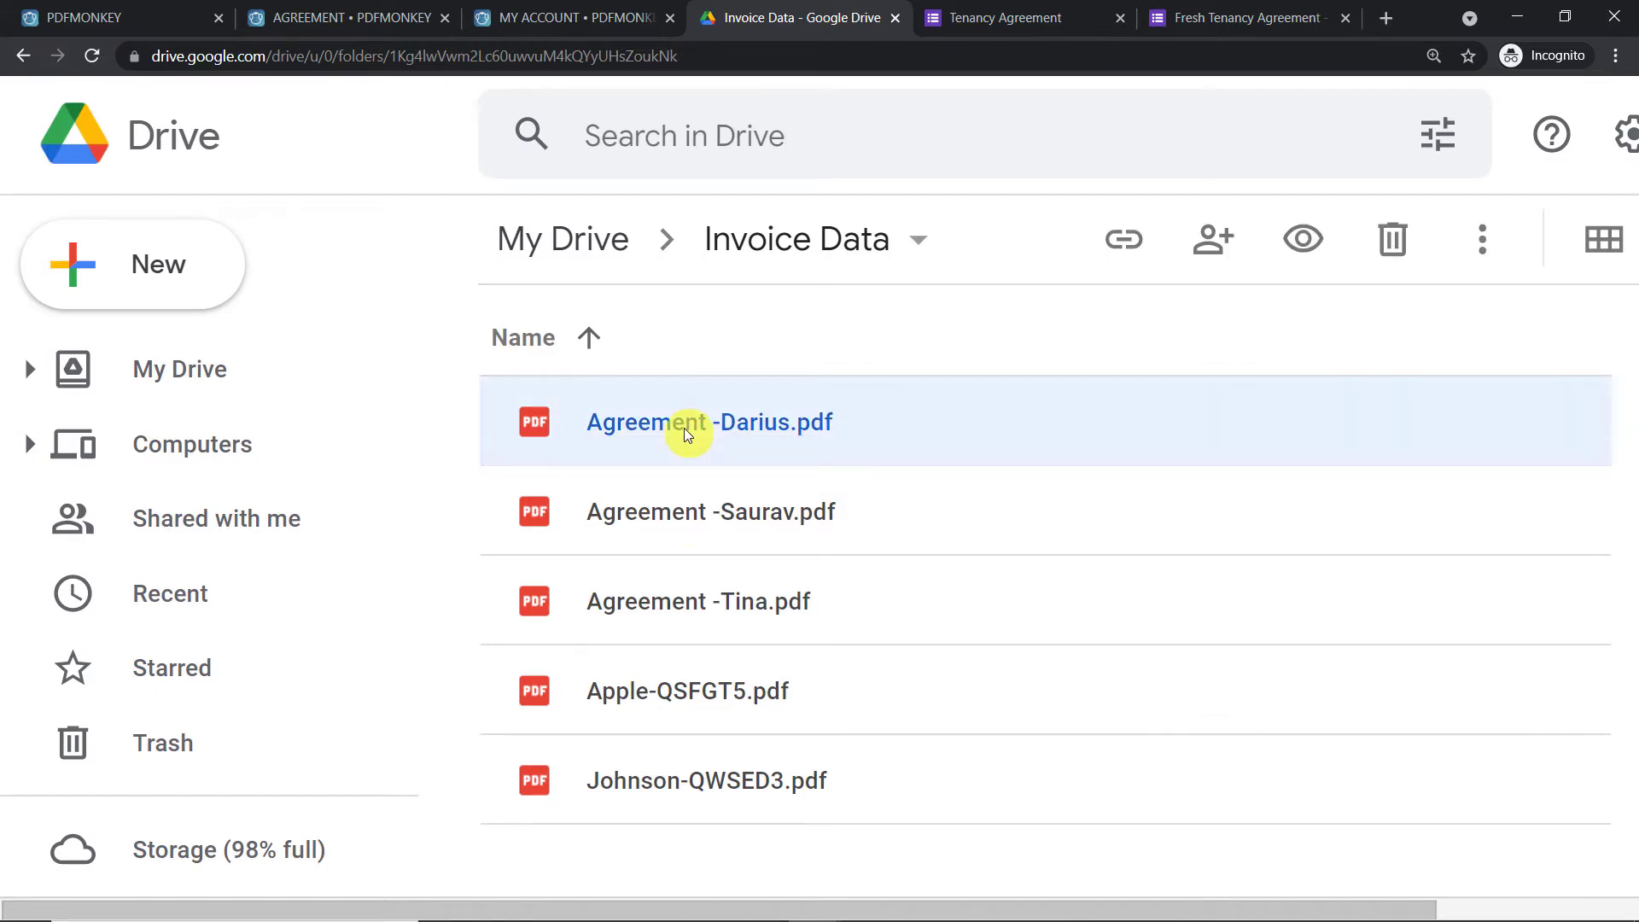
pyautogui.doubleClick(684, 428)
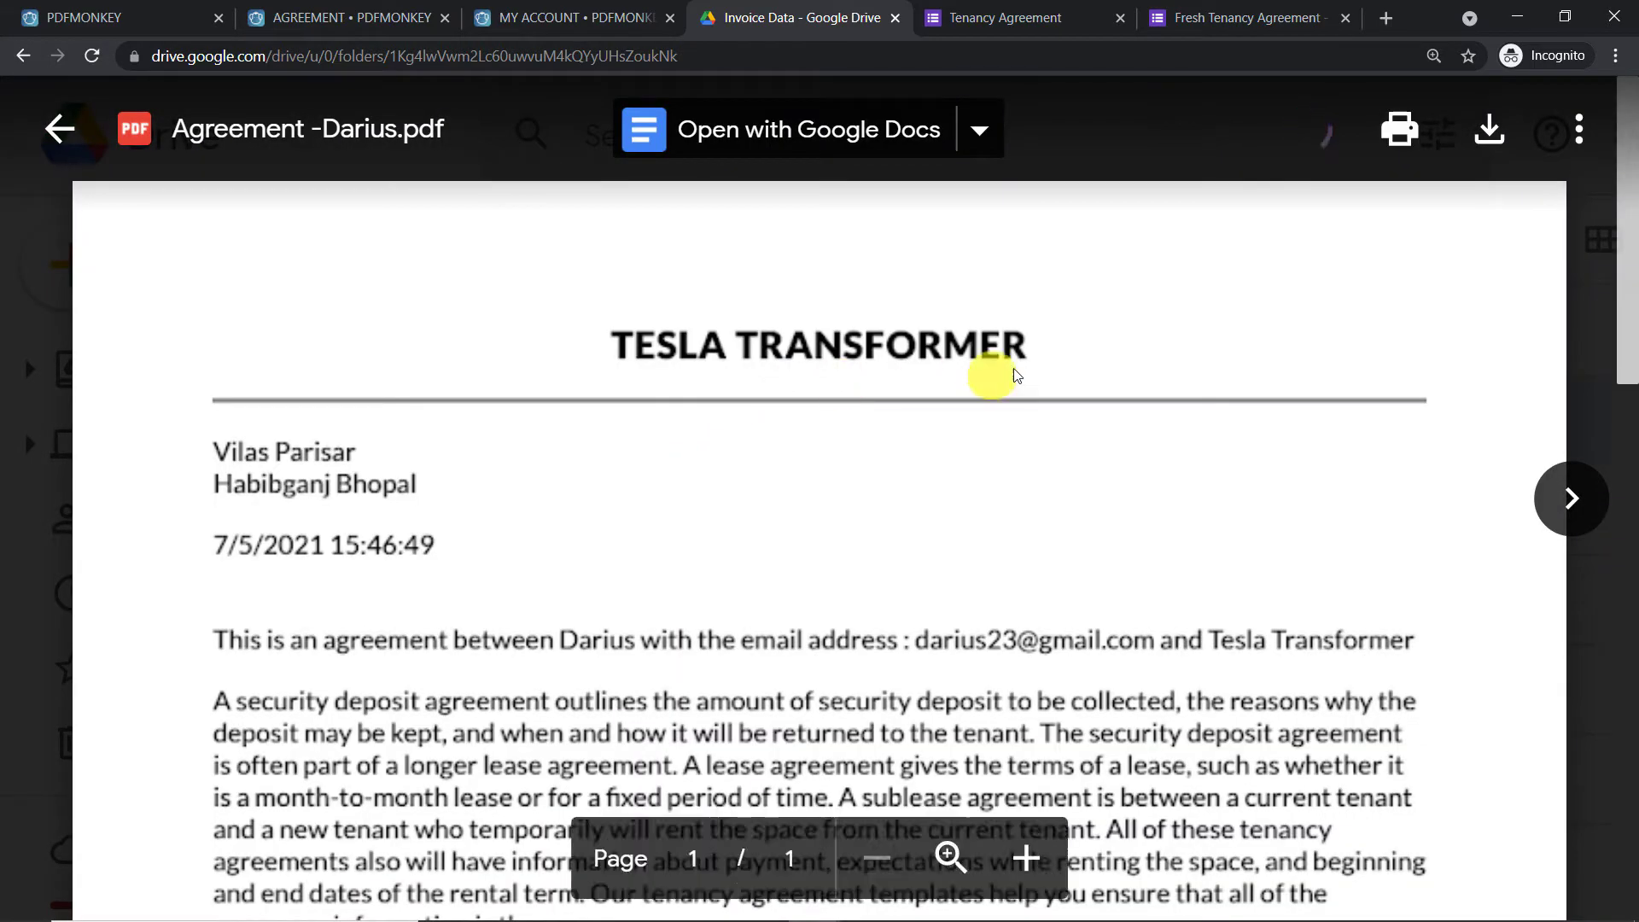
pyautogui.scroll(-1, 1016, 375)
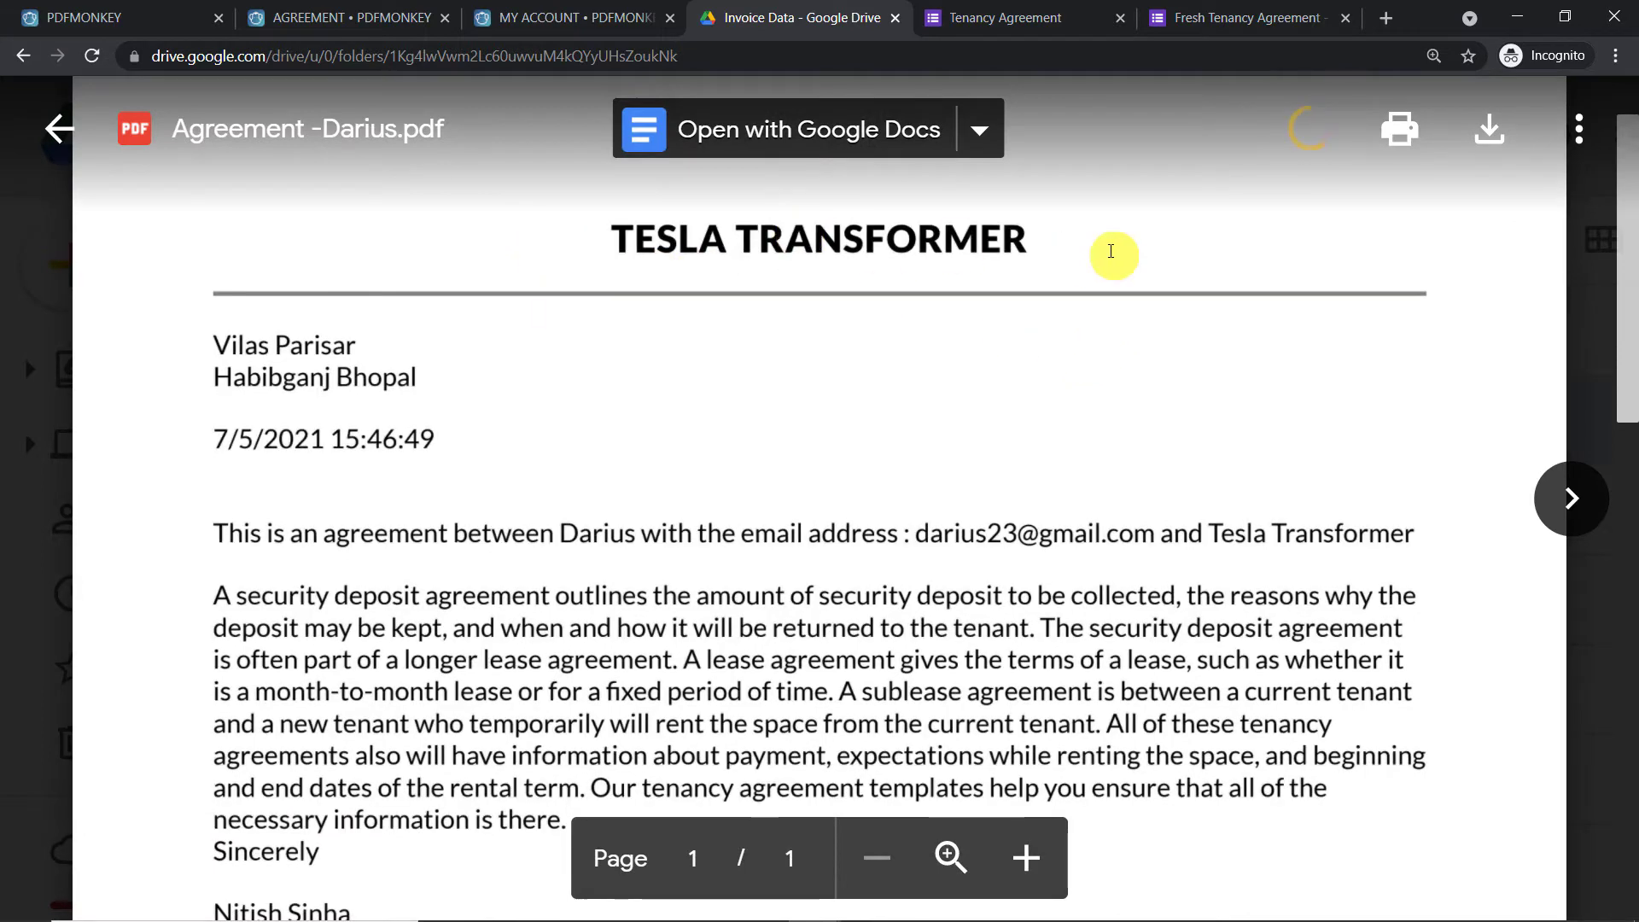
pyautogui.scroll(1, 1043, 278)
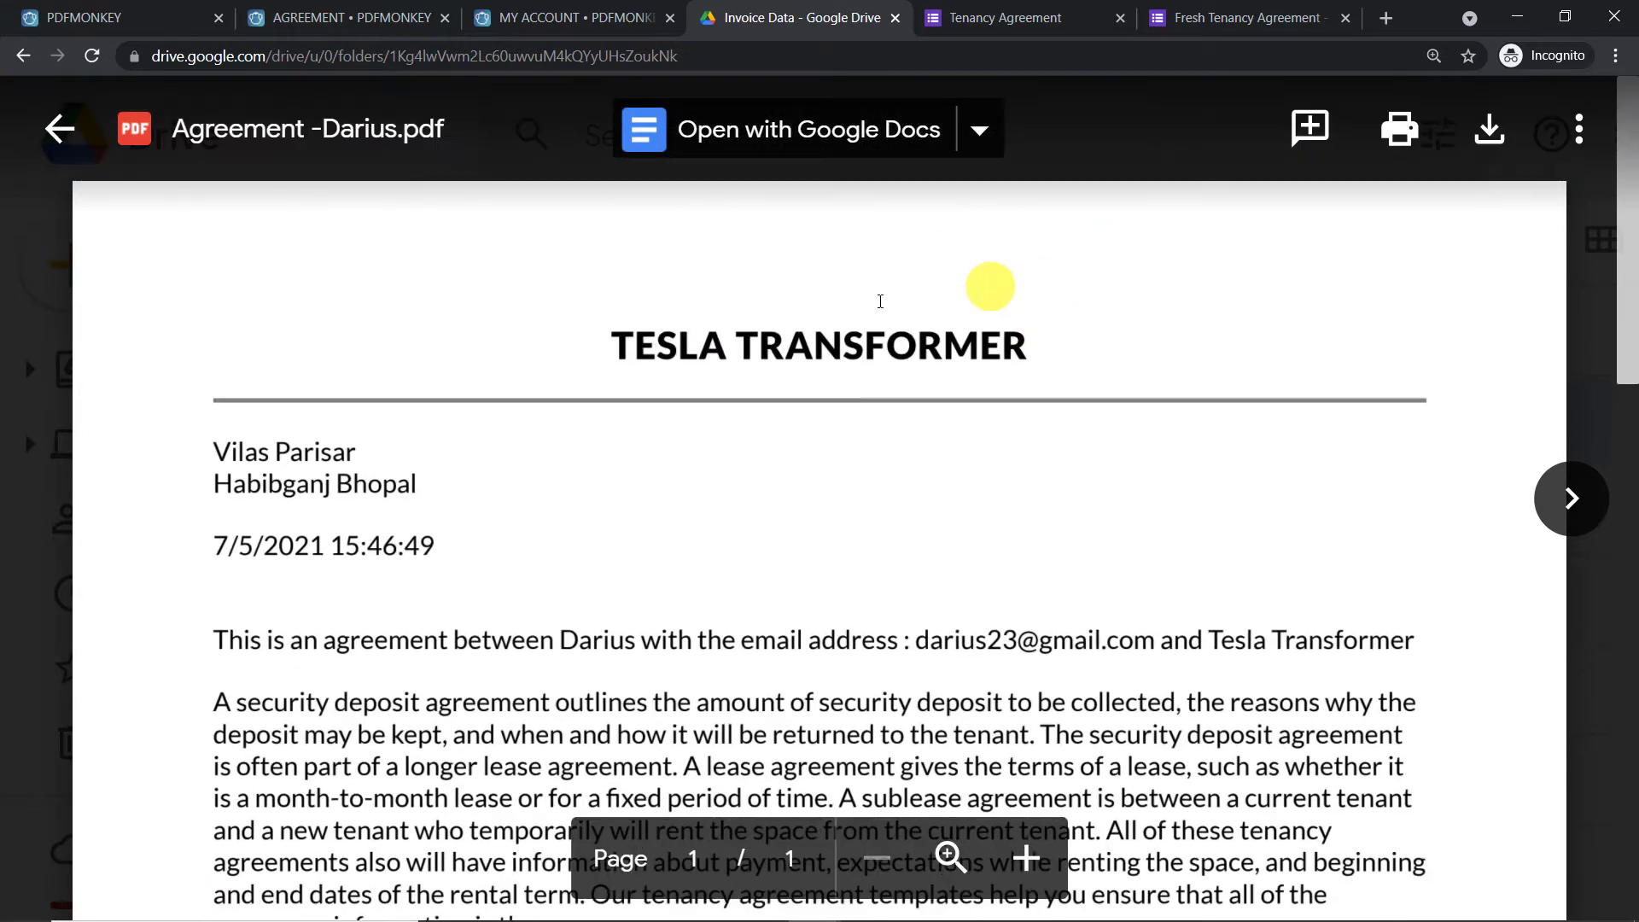
pyautogui.scroll(-1, 1086, 340)
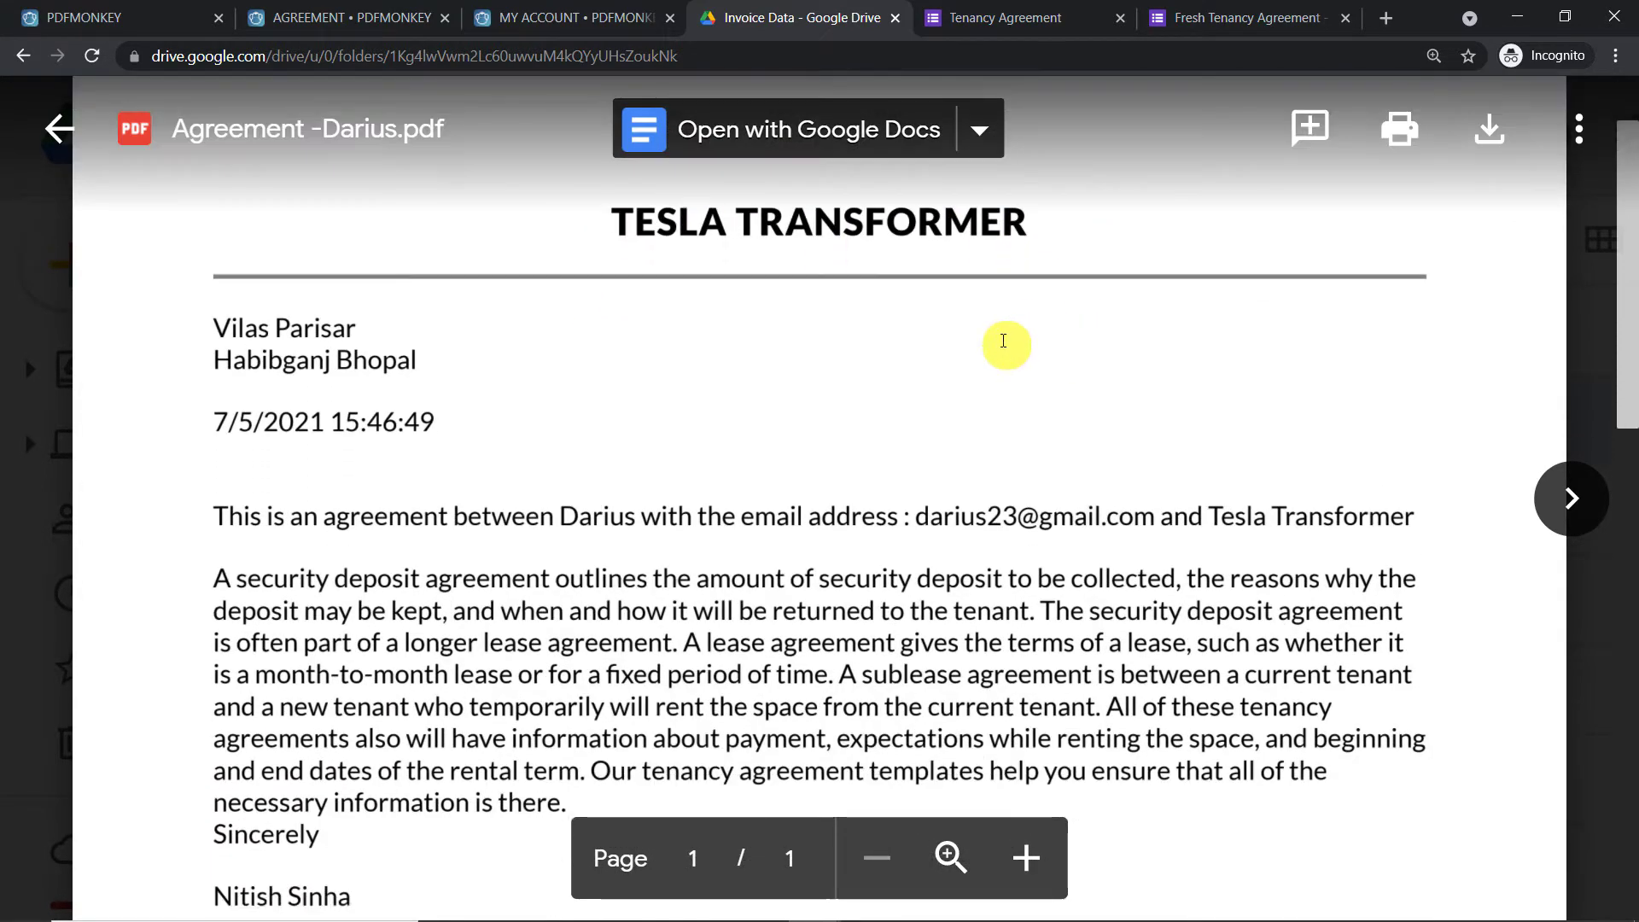
pyautogui.scroll(-1, 256, 525)
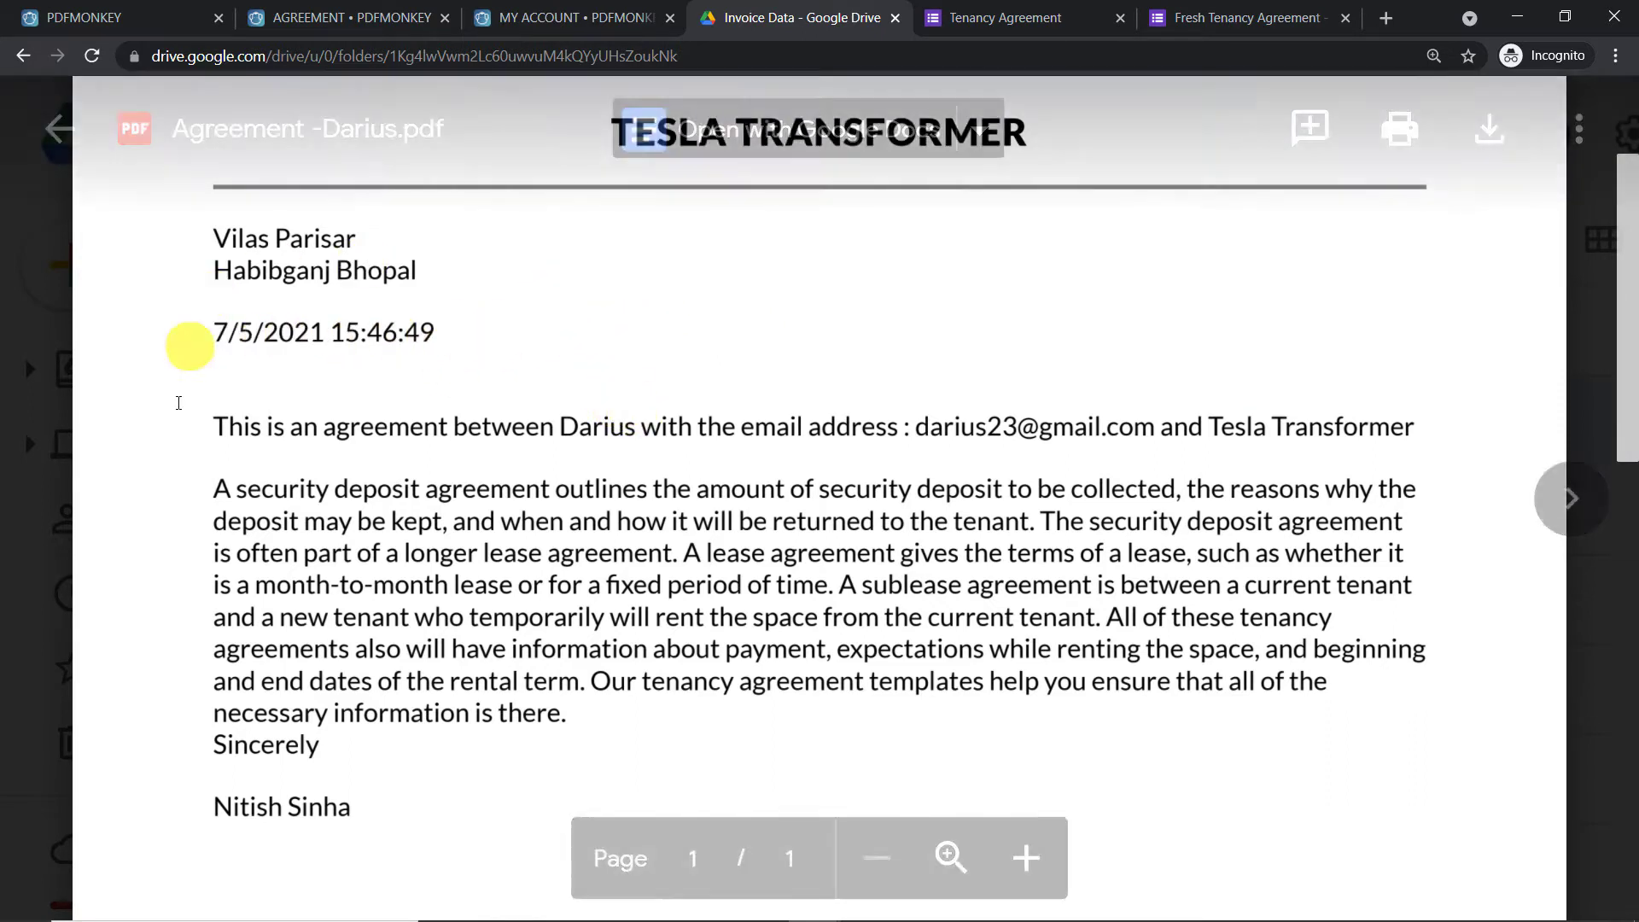
pyautogui.scroll(3, 428, 432)
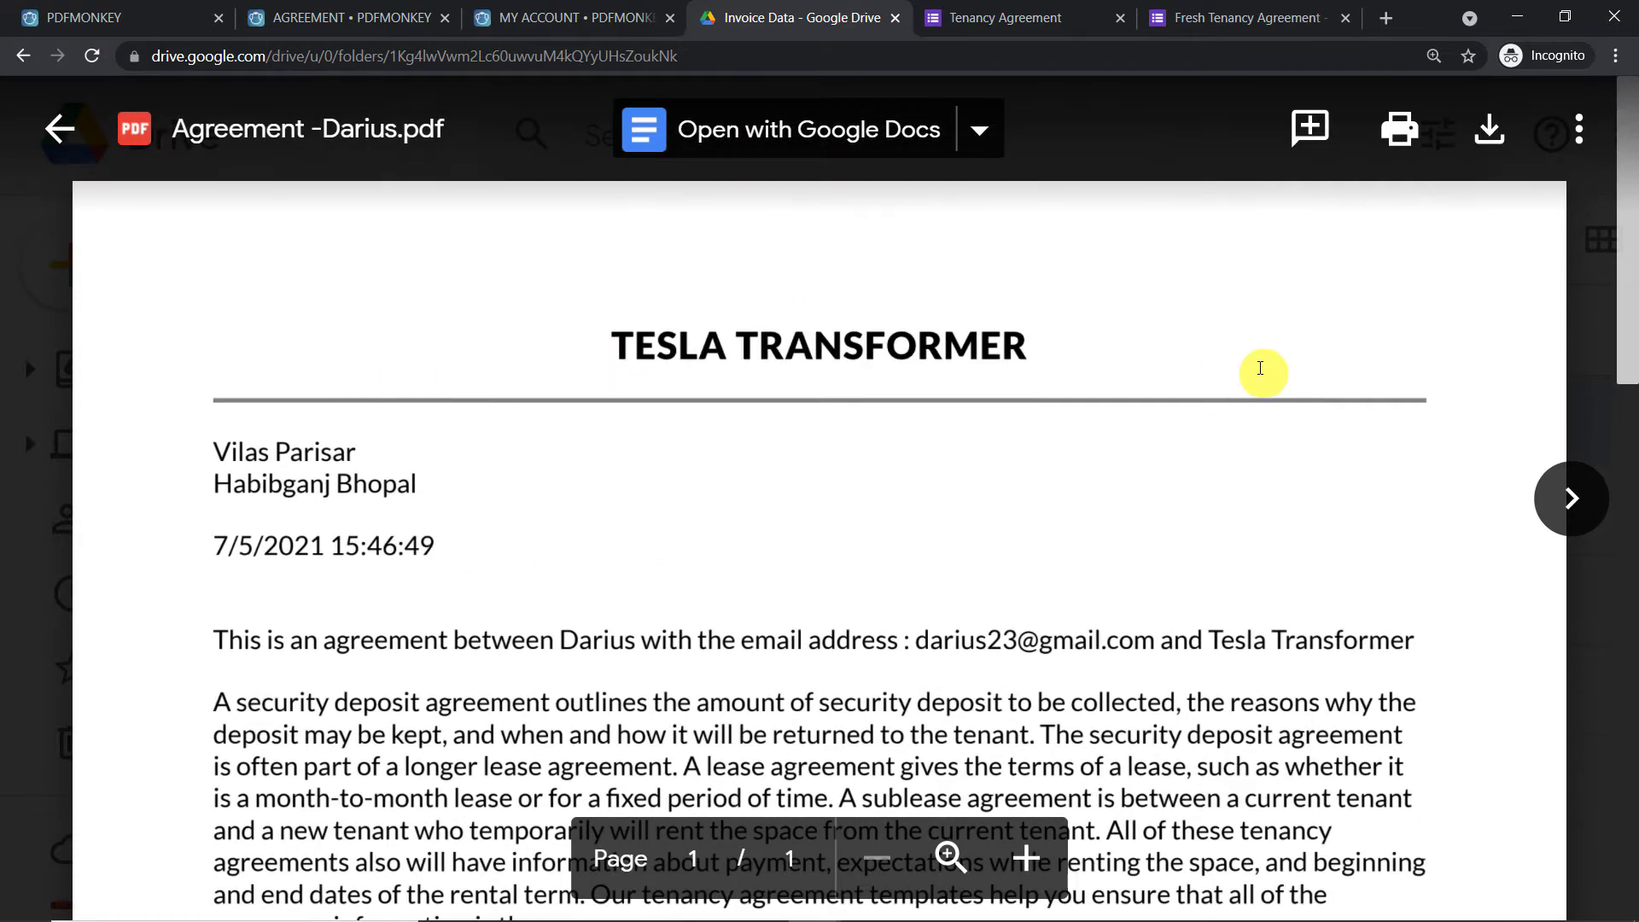
pyautogui.scroll(-3, 1258, 368)
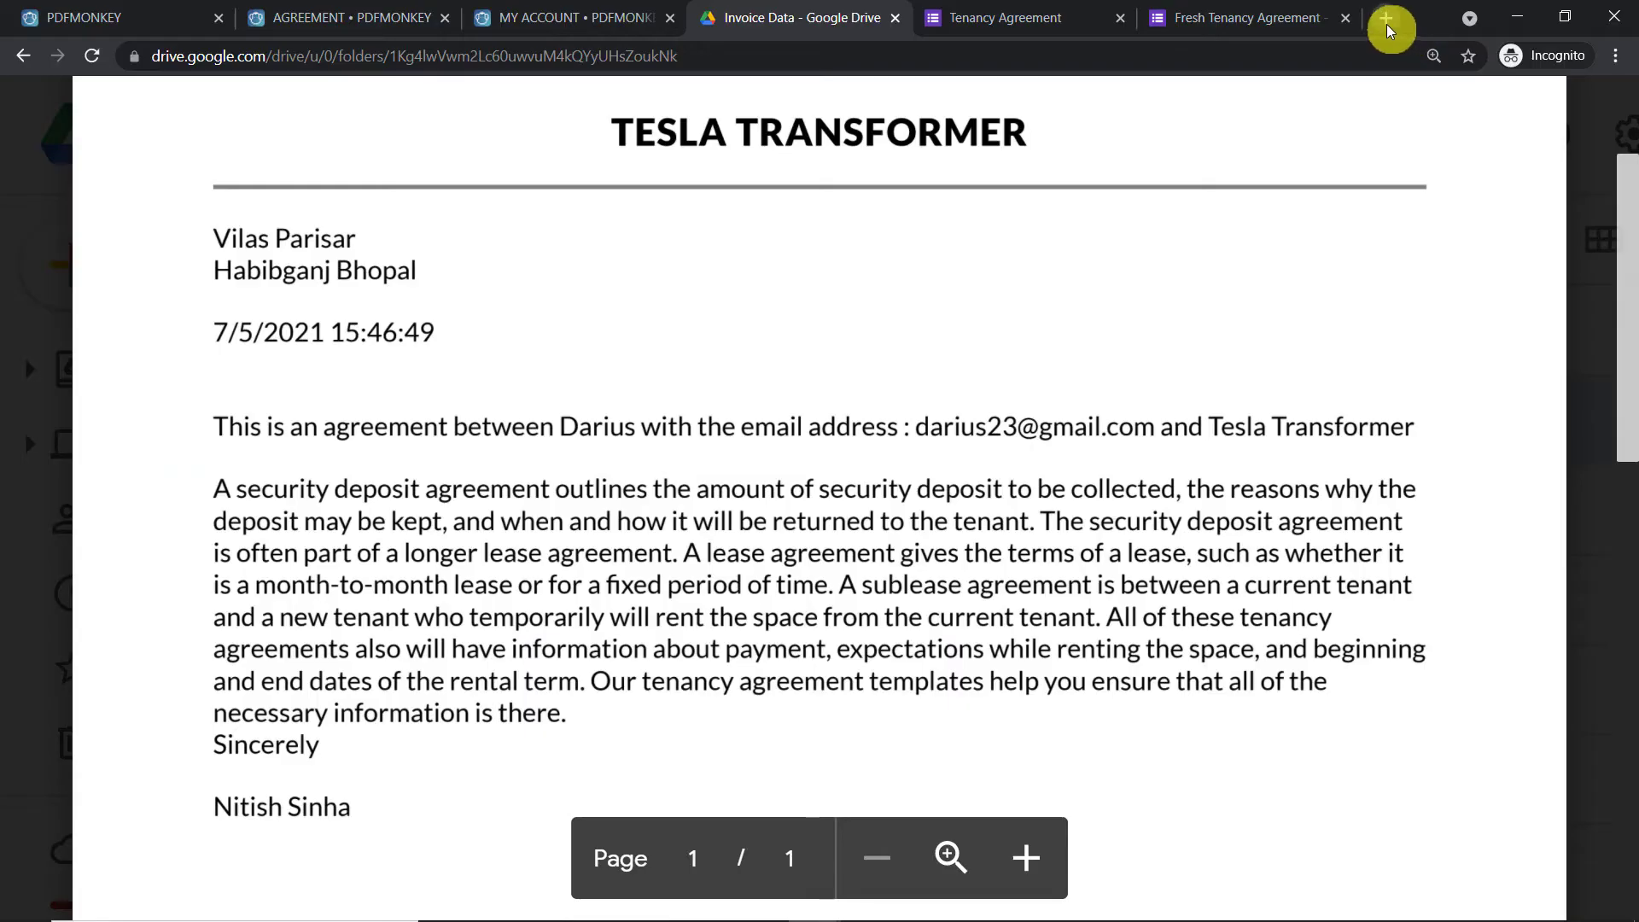
# Open pabbly.com in a new tab and go to the Pabbly Connect product page
pyautogui.click(1386, 24)
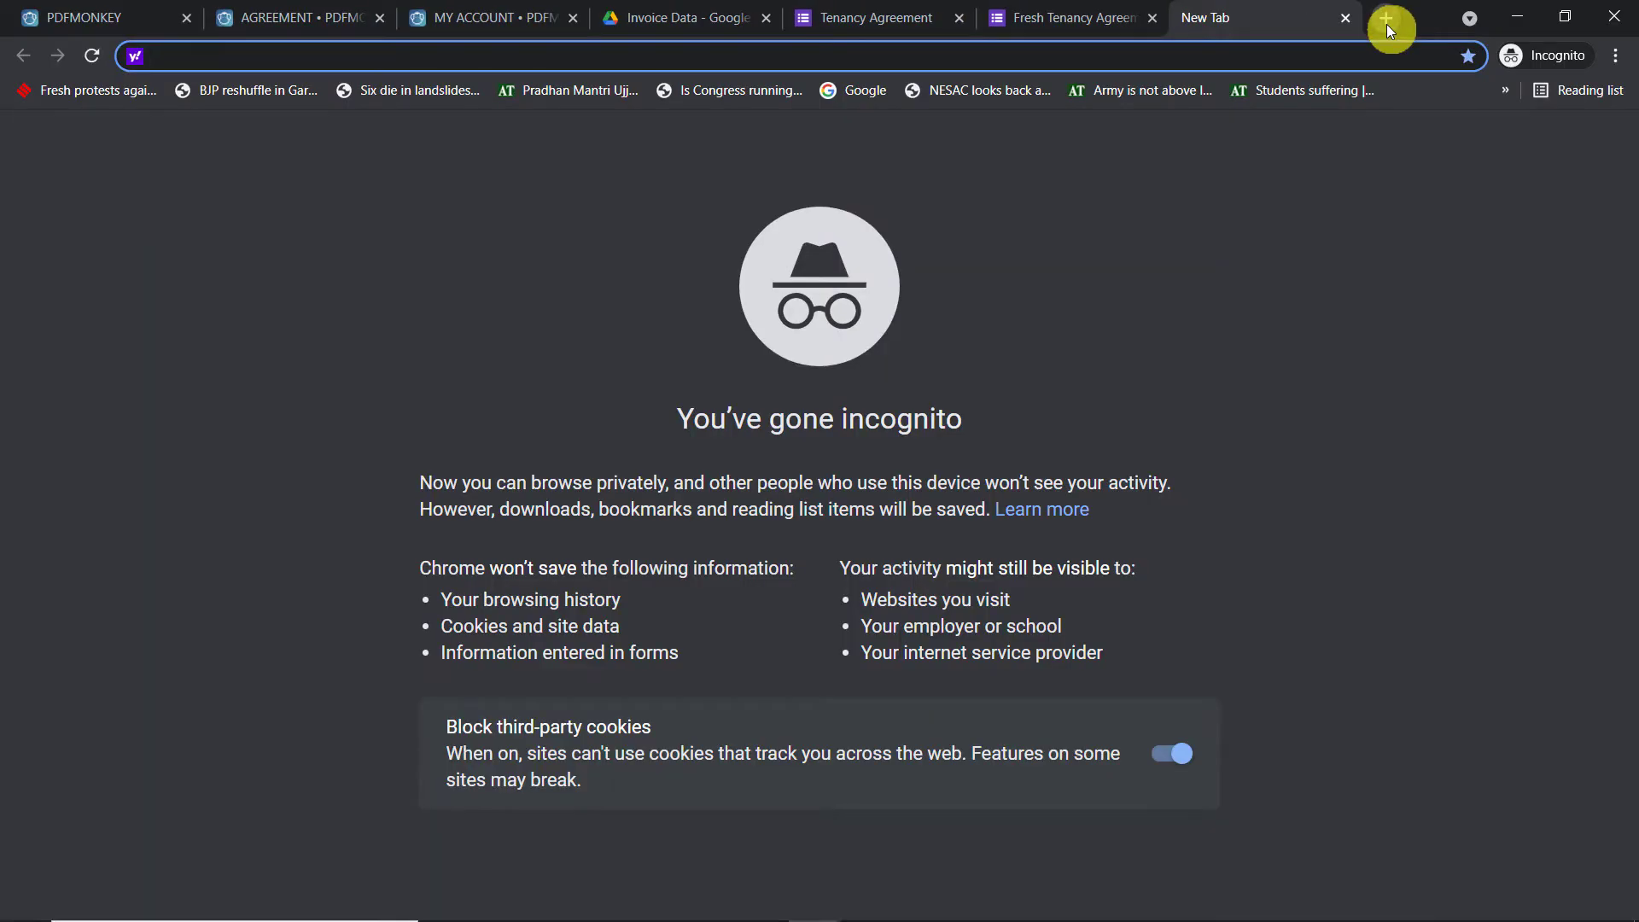
pyautogui.write('pabbly.com')
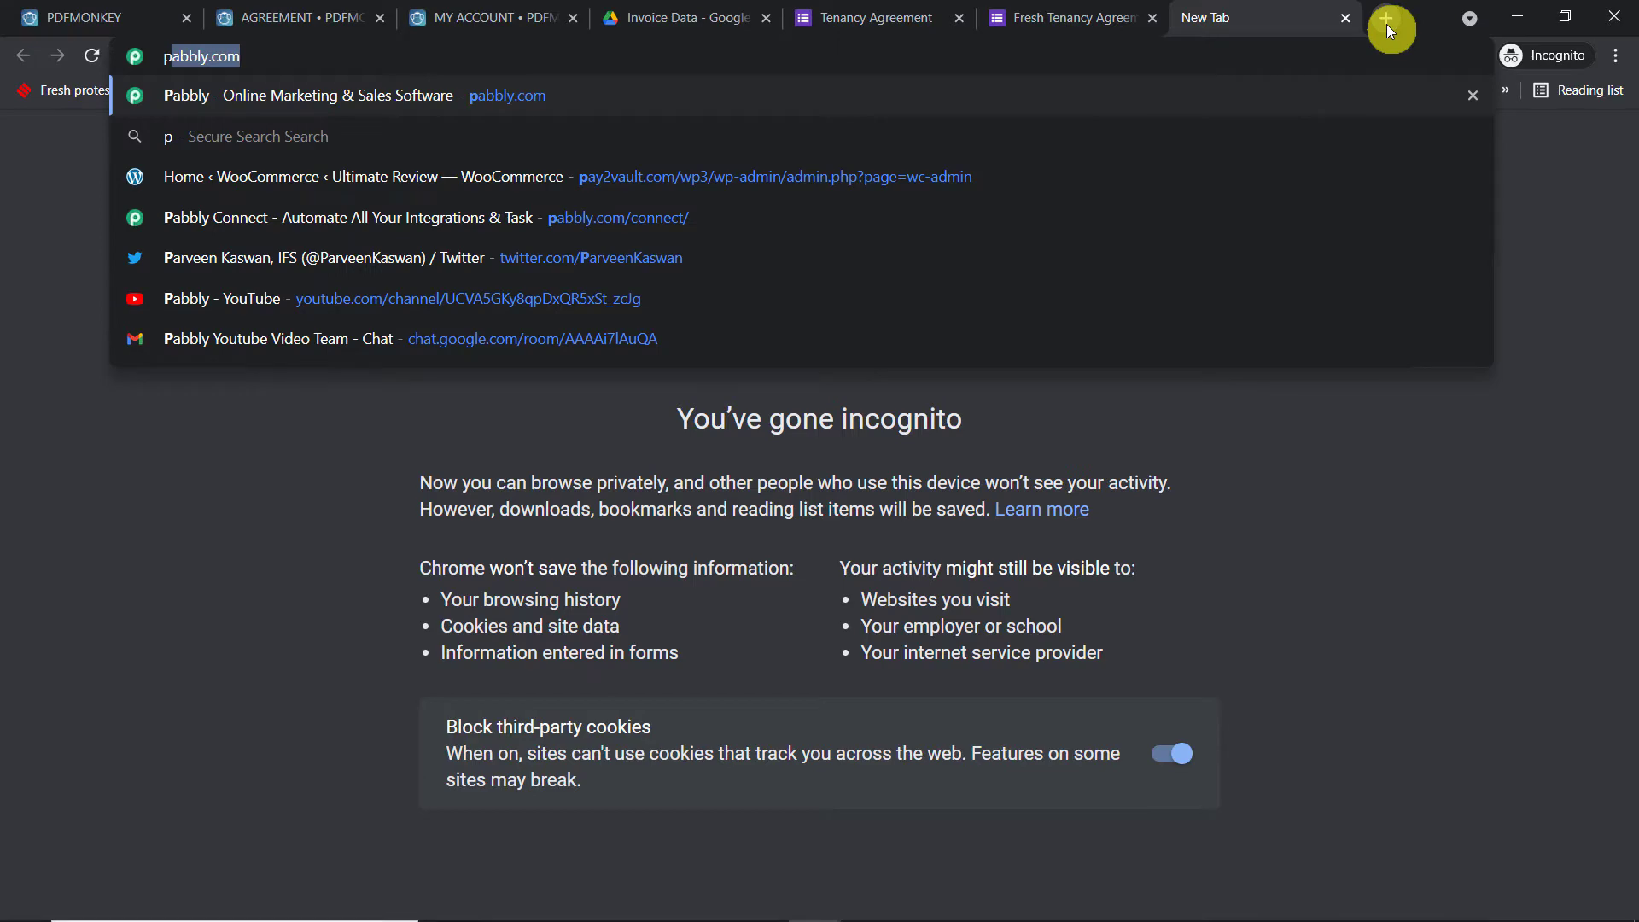
pyautogui.press('Return')
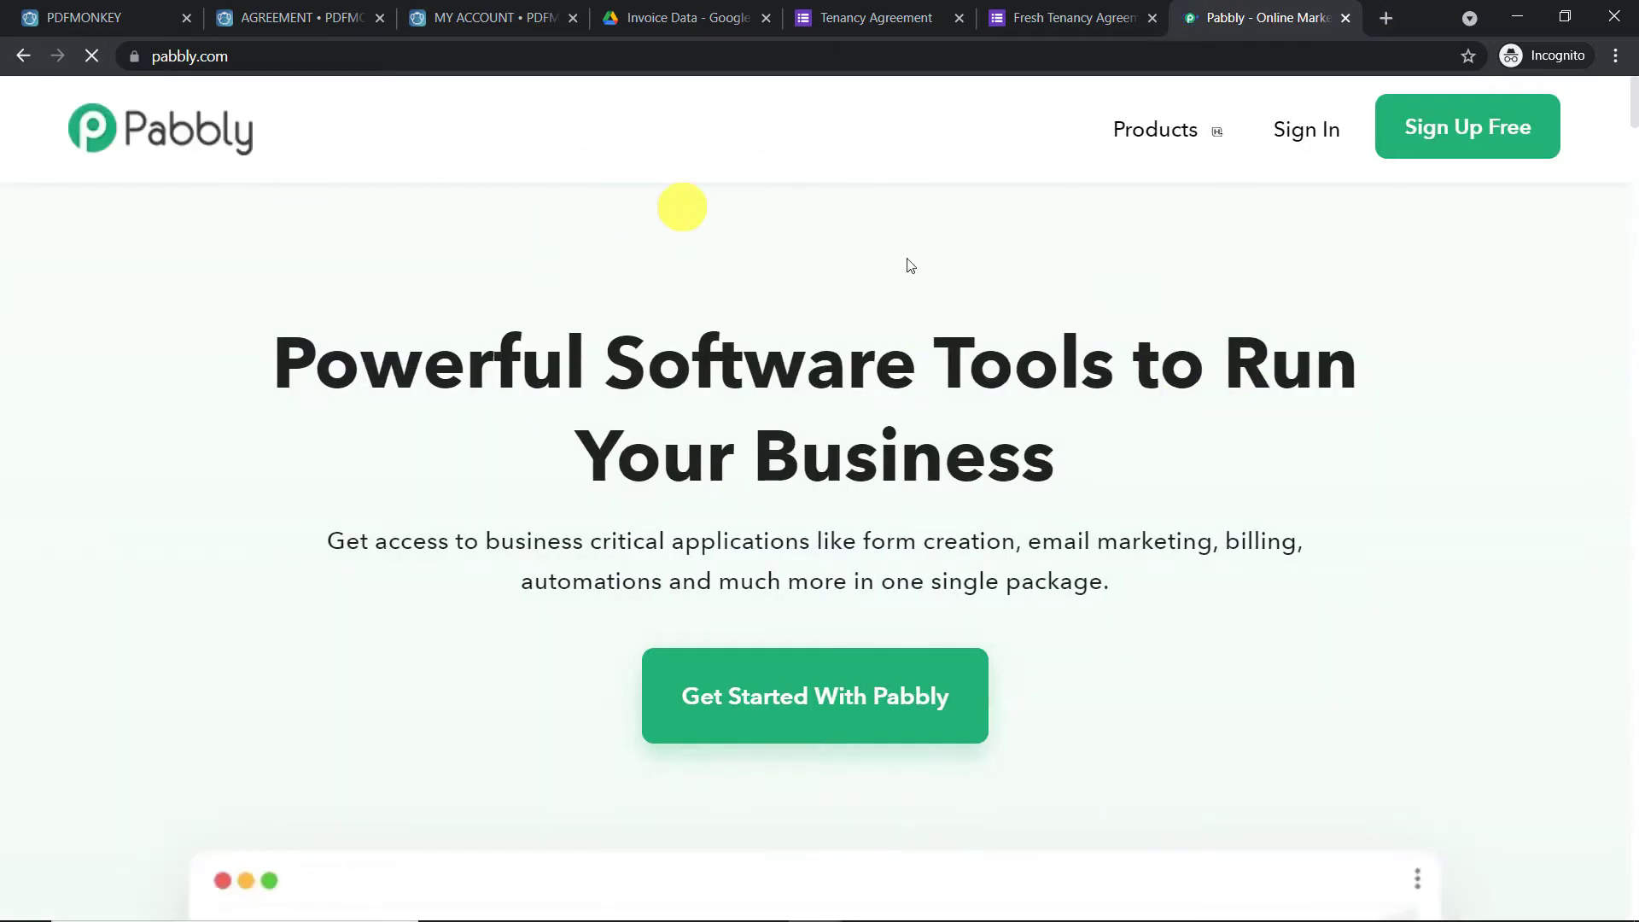
pyautogui.moveTo(1154, 141)
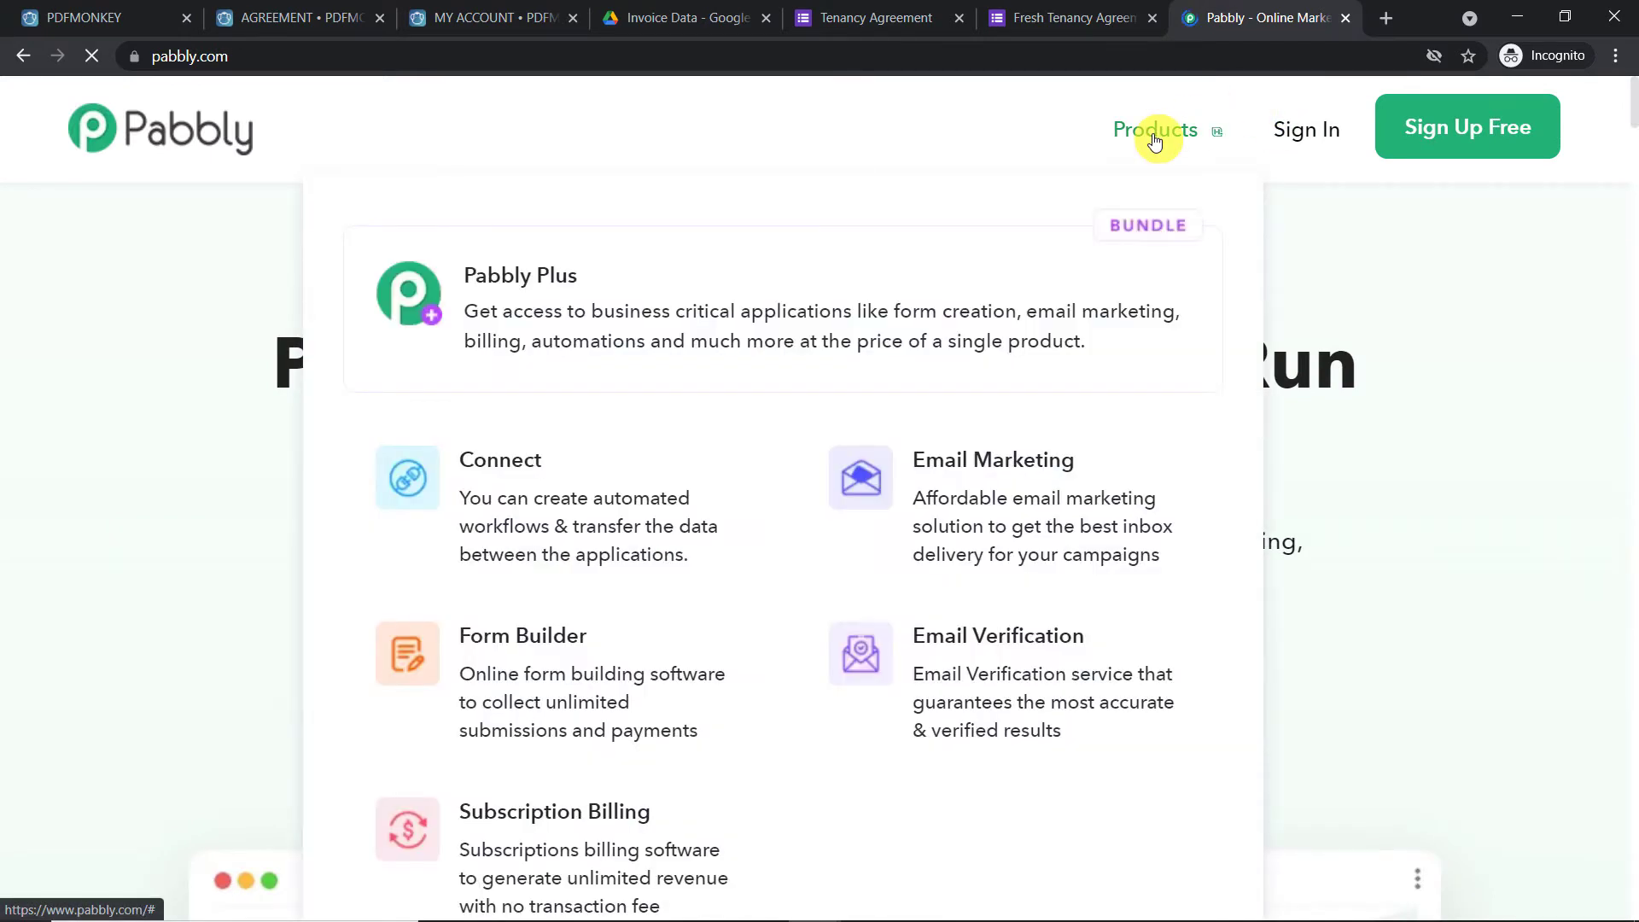
pyautogui.click(571, 468)
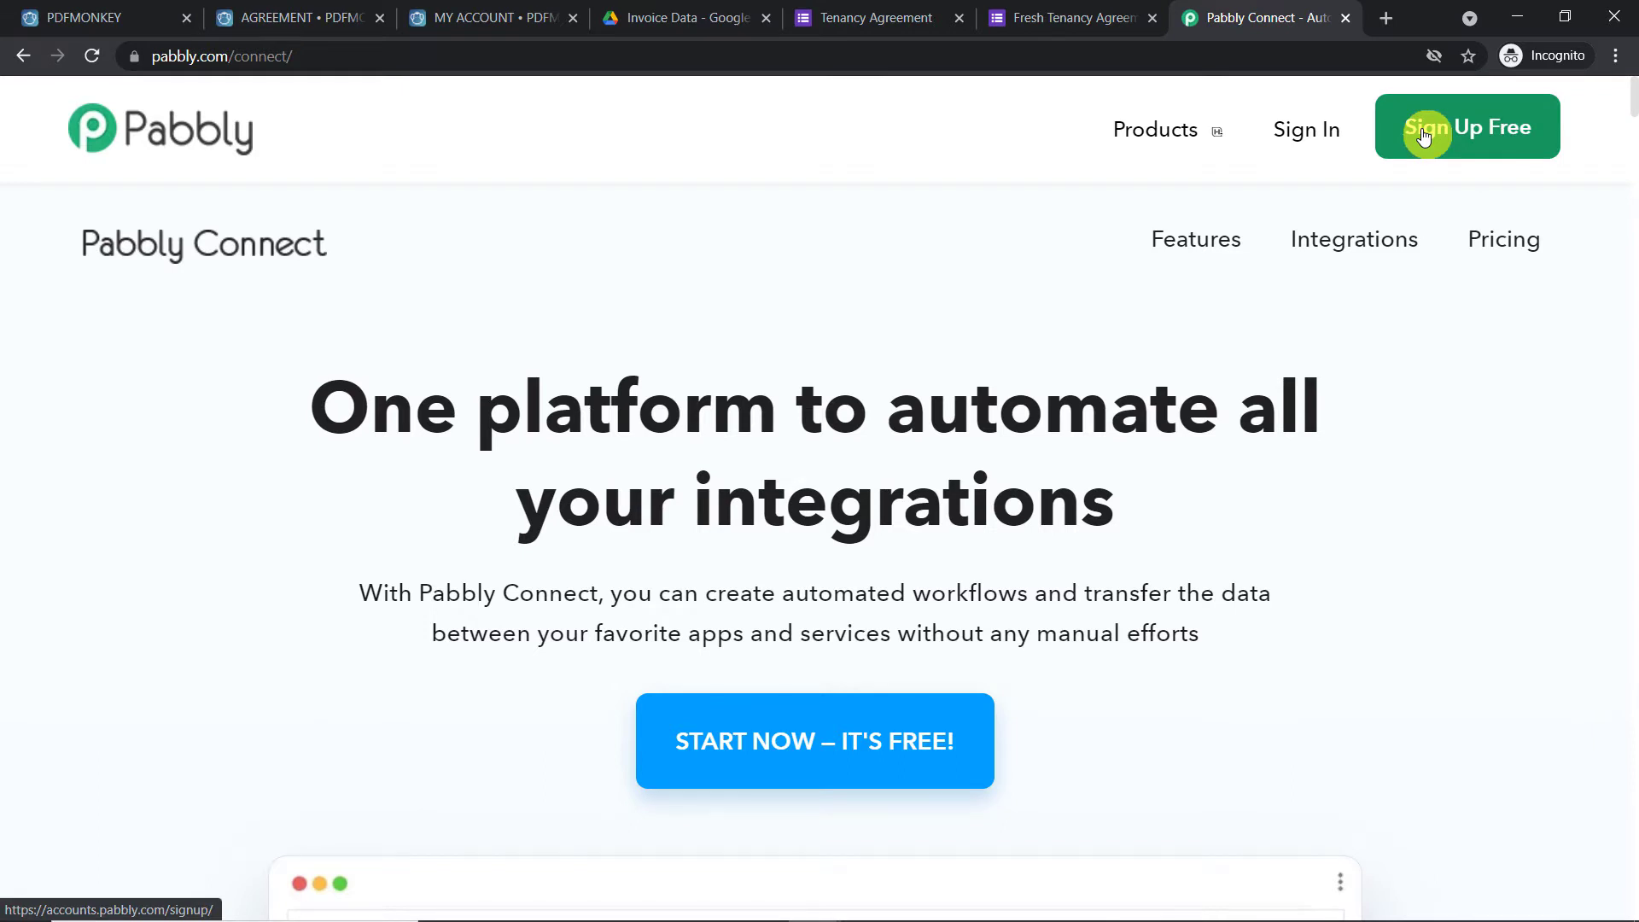
# Sign in to Pabbly and launch Connect with Access Now
pyautogui.click(1294, 141)
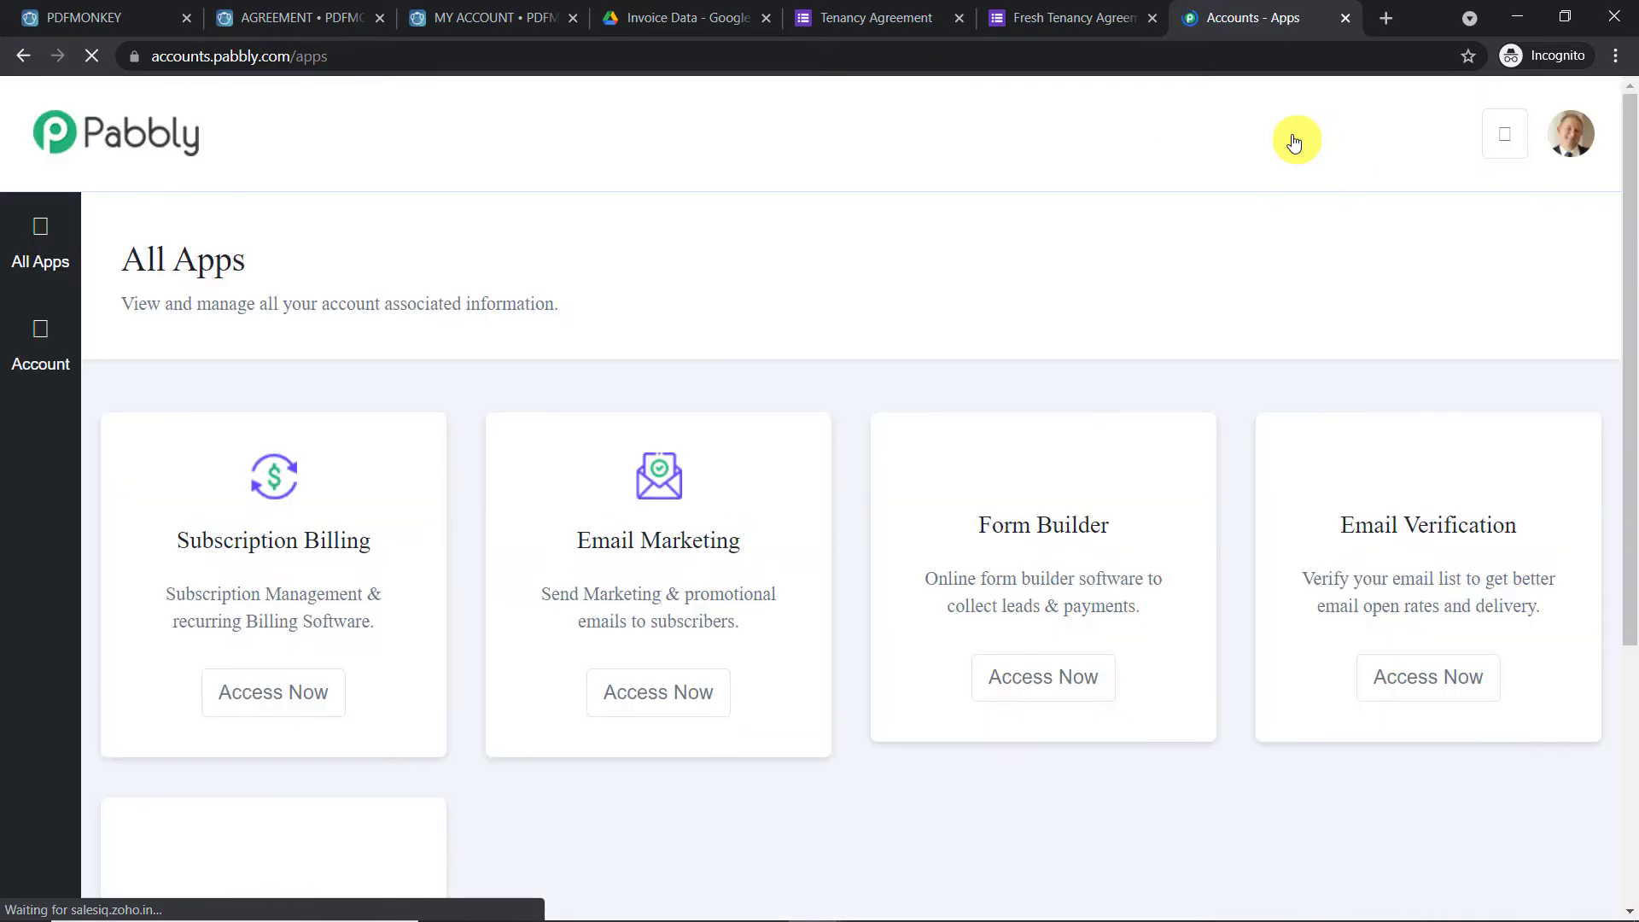
pyautogui.scroll(-5, 1003, 340)
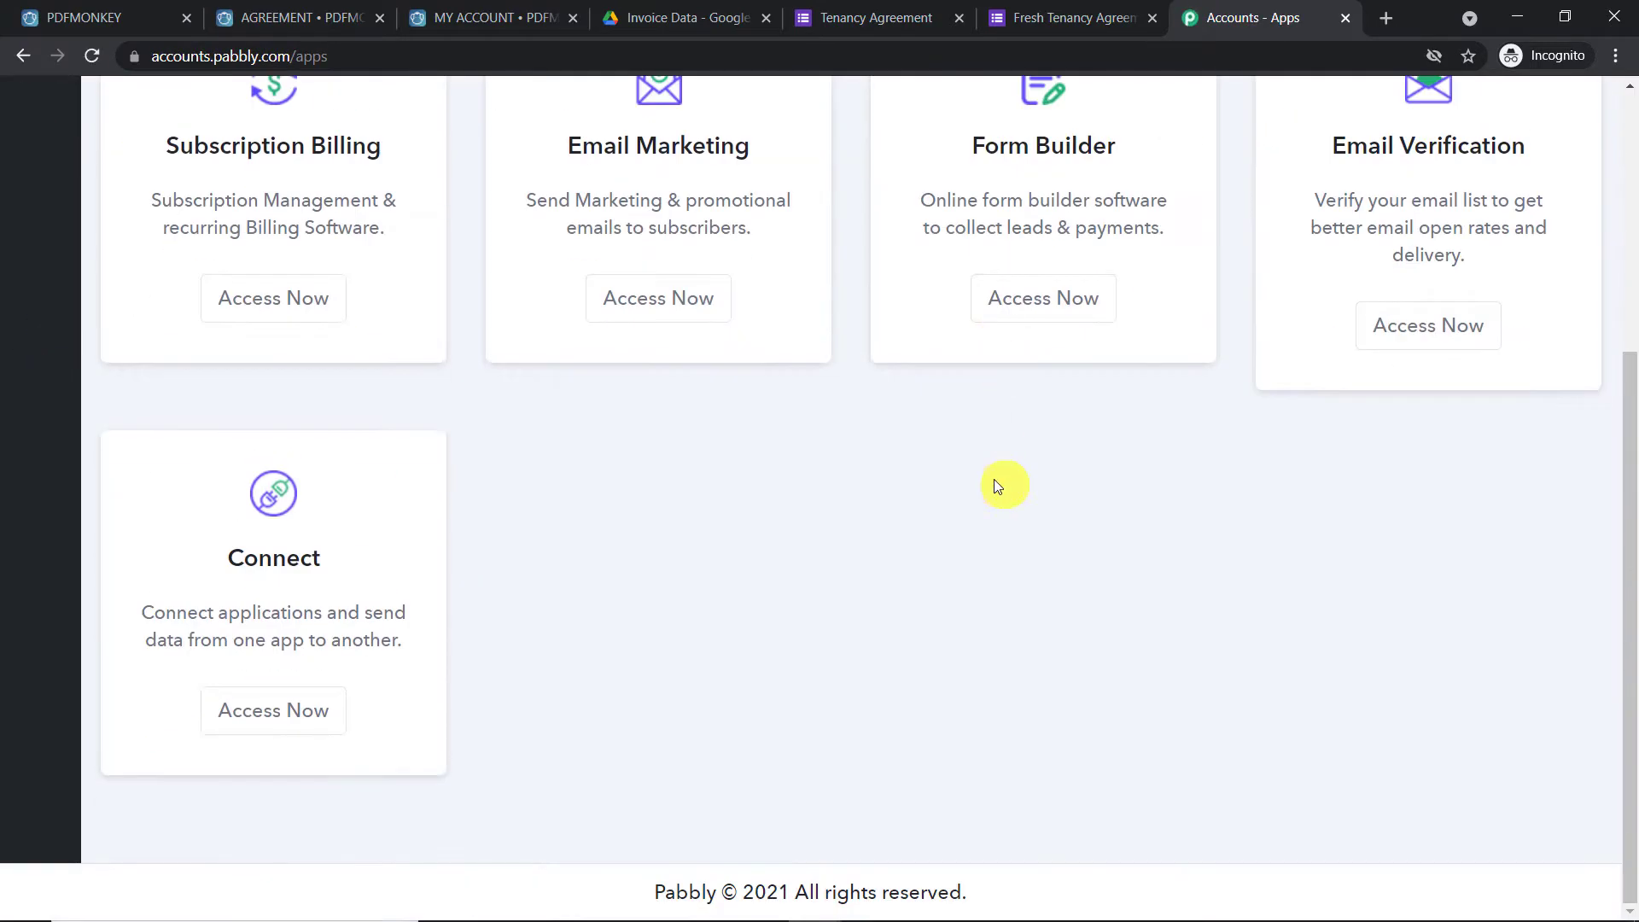
pyautogui.click(338, 713)
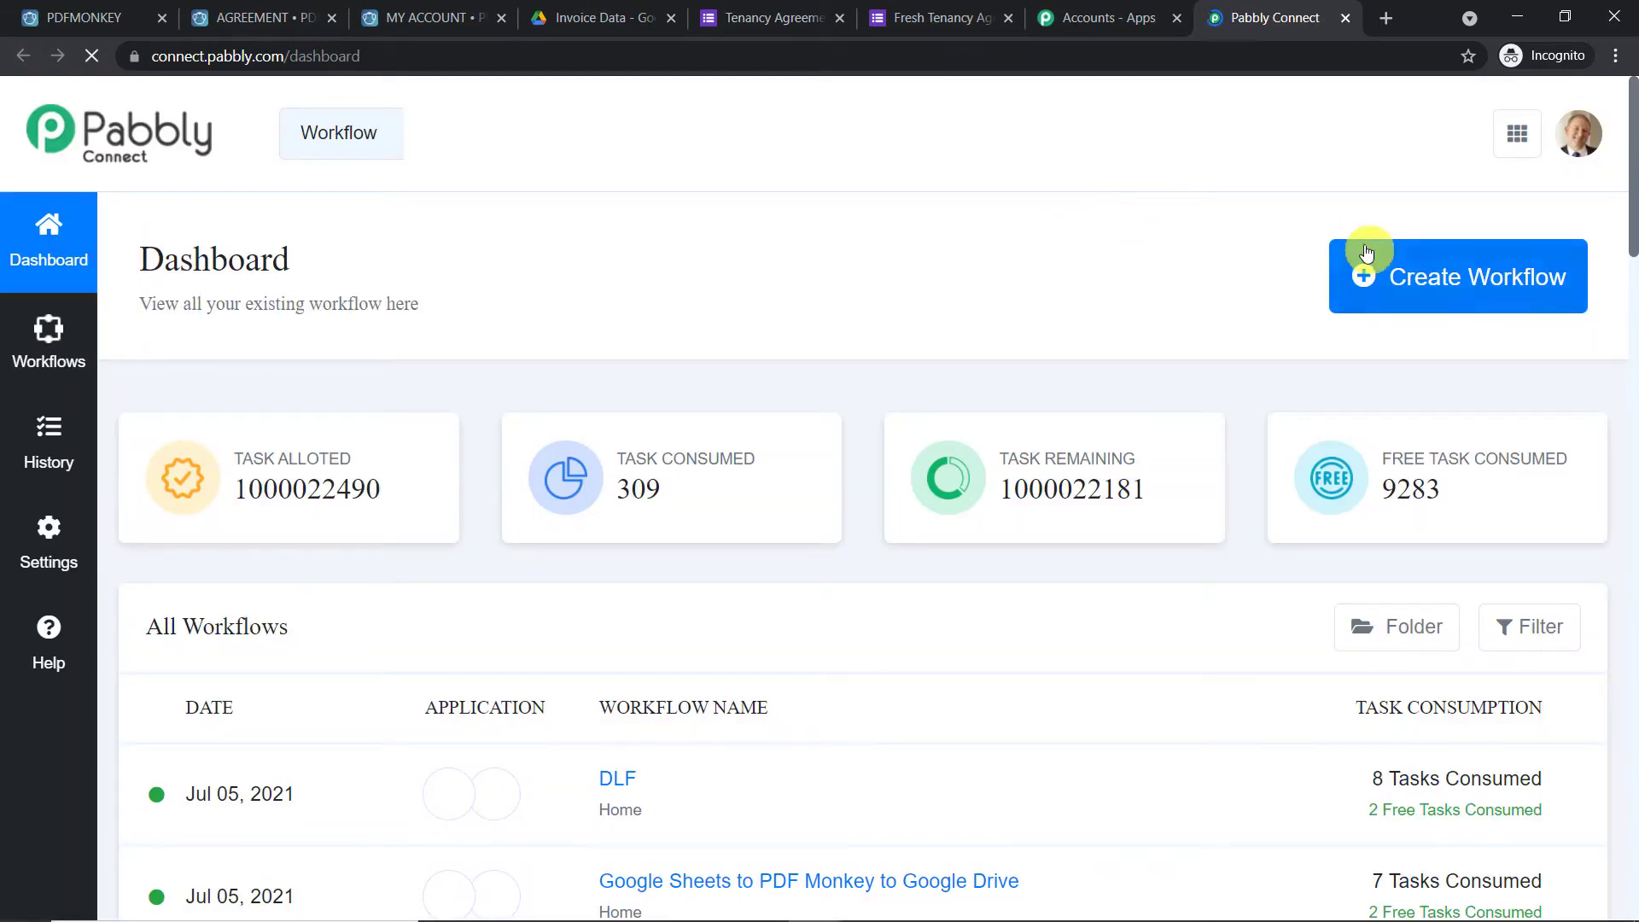
# Create a workflow named 'Google Forms to PDF monkey to Google Drive', fixing a typo in the name
pyautogui.click(1411, 280)
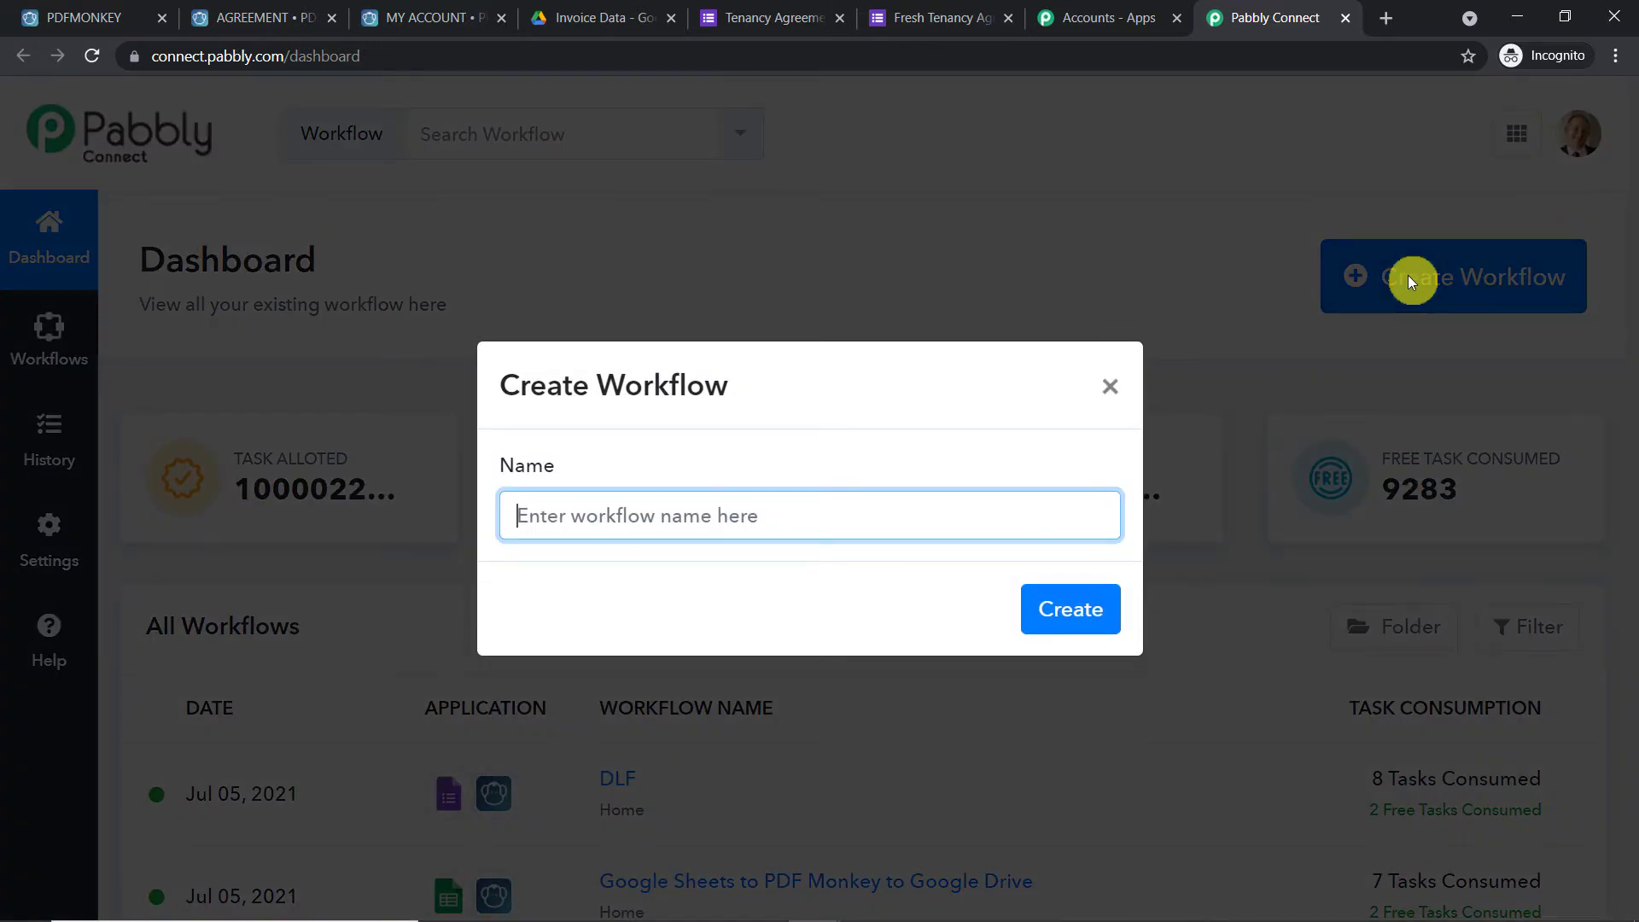
pyautogui.write('G')
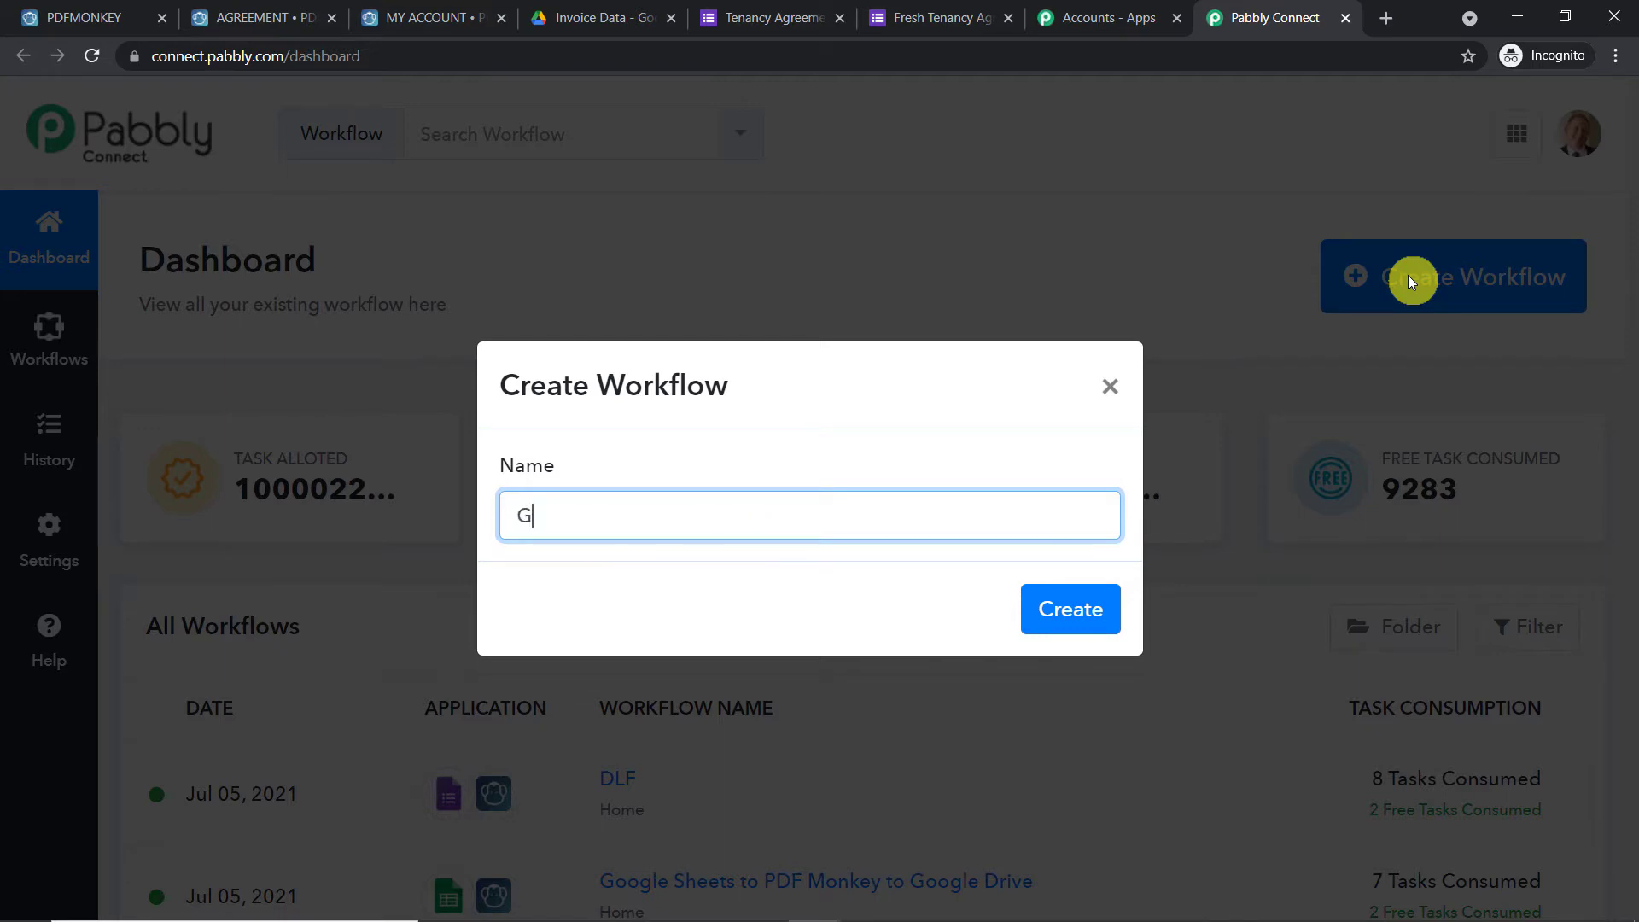
pyautogui.write('oogle Forms to ')
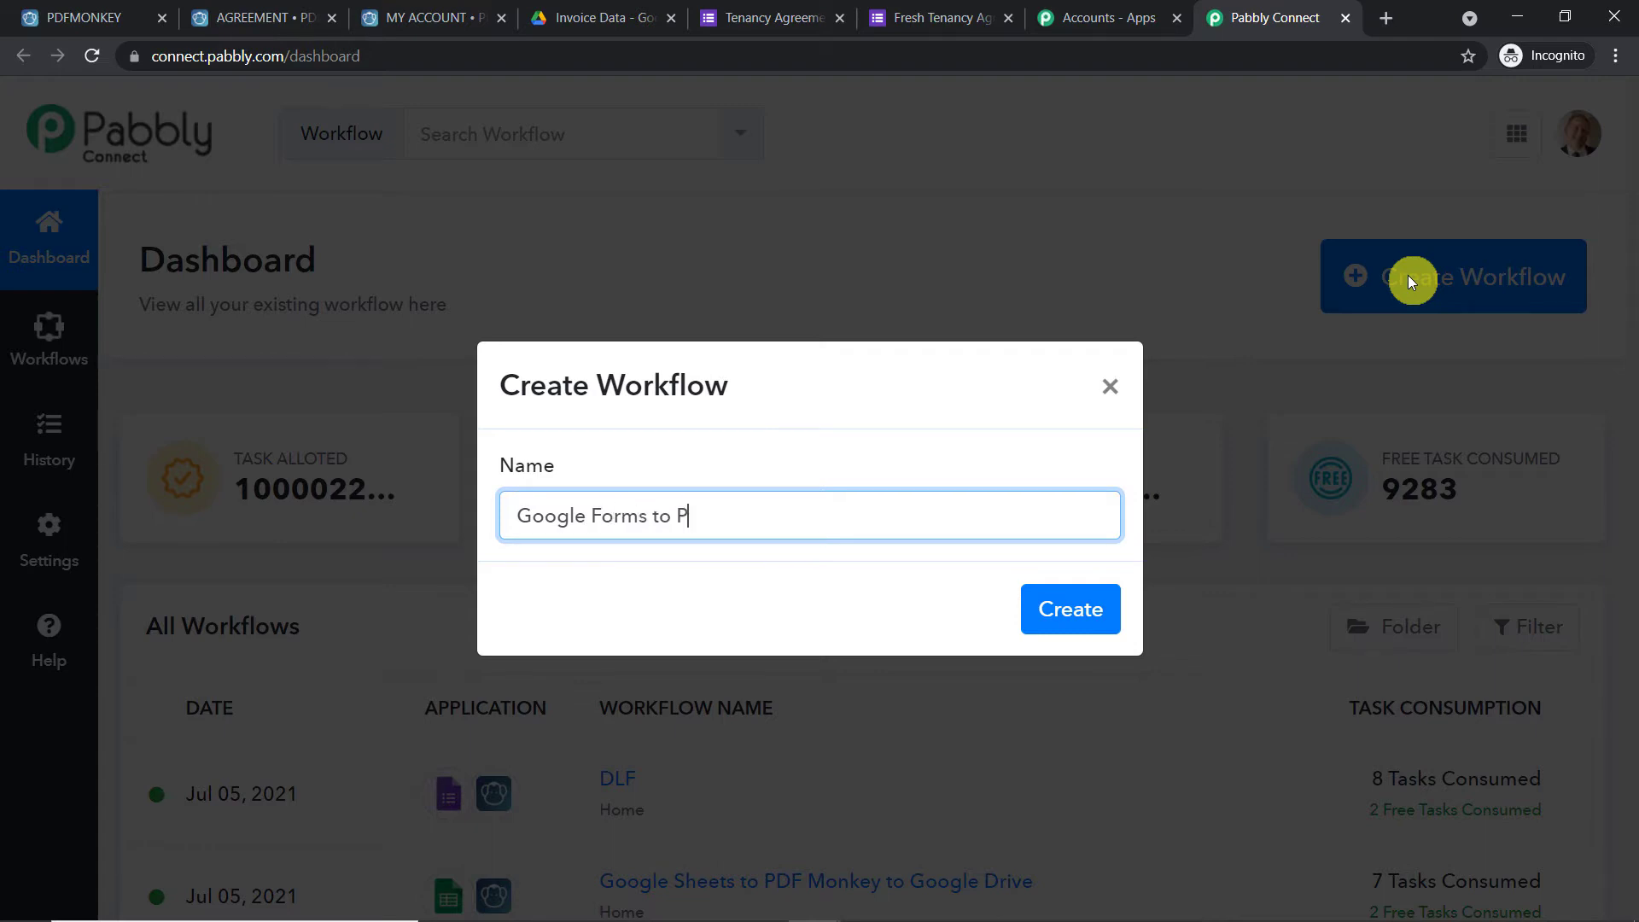
pyautogui.write('PDF monkey to Google ')
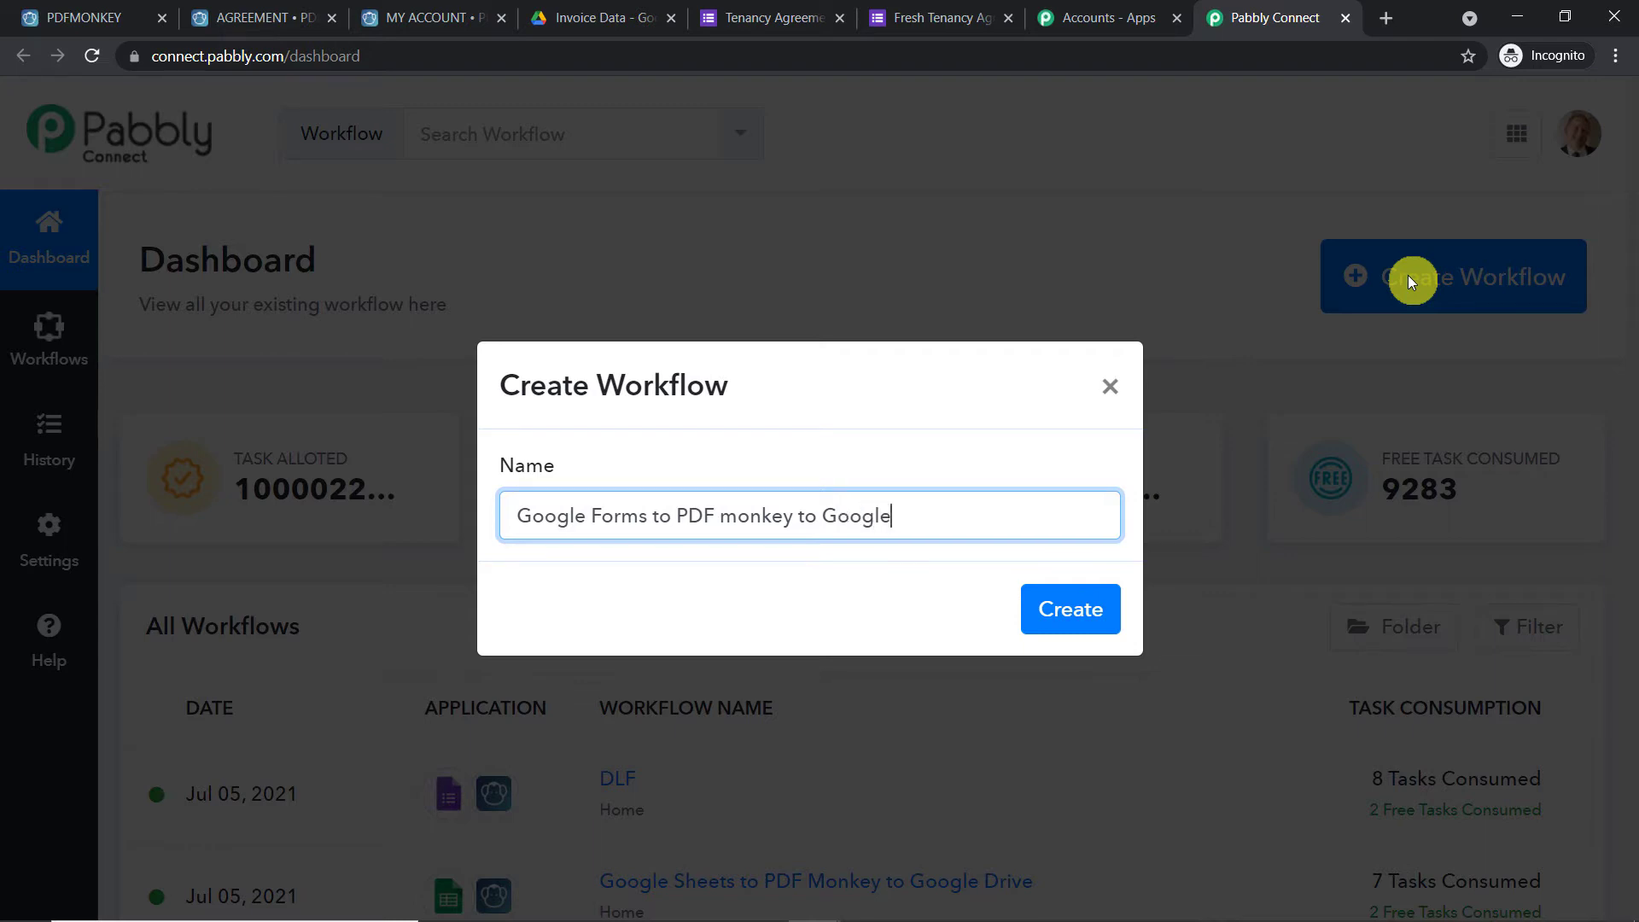
pyautogui.write('DAR')
pyautogui.press('BackSpace')
pyautogui.press('BackSpace')
pyautogui.write('rive')
pyautogui.click(1073, 608)
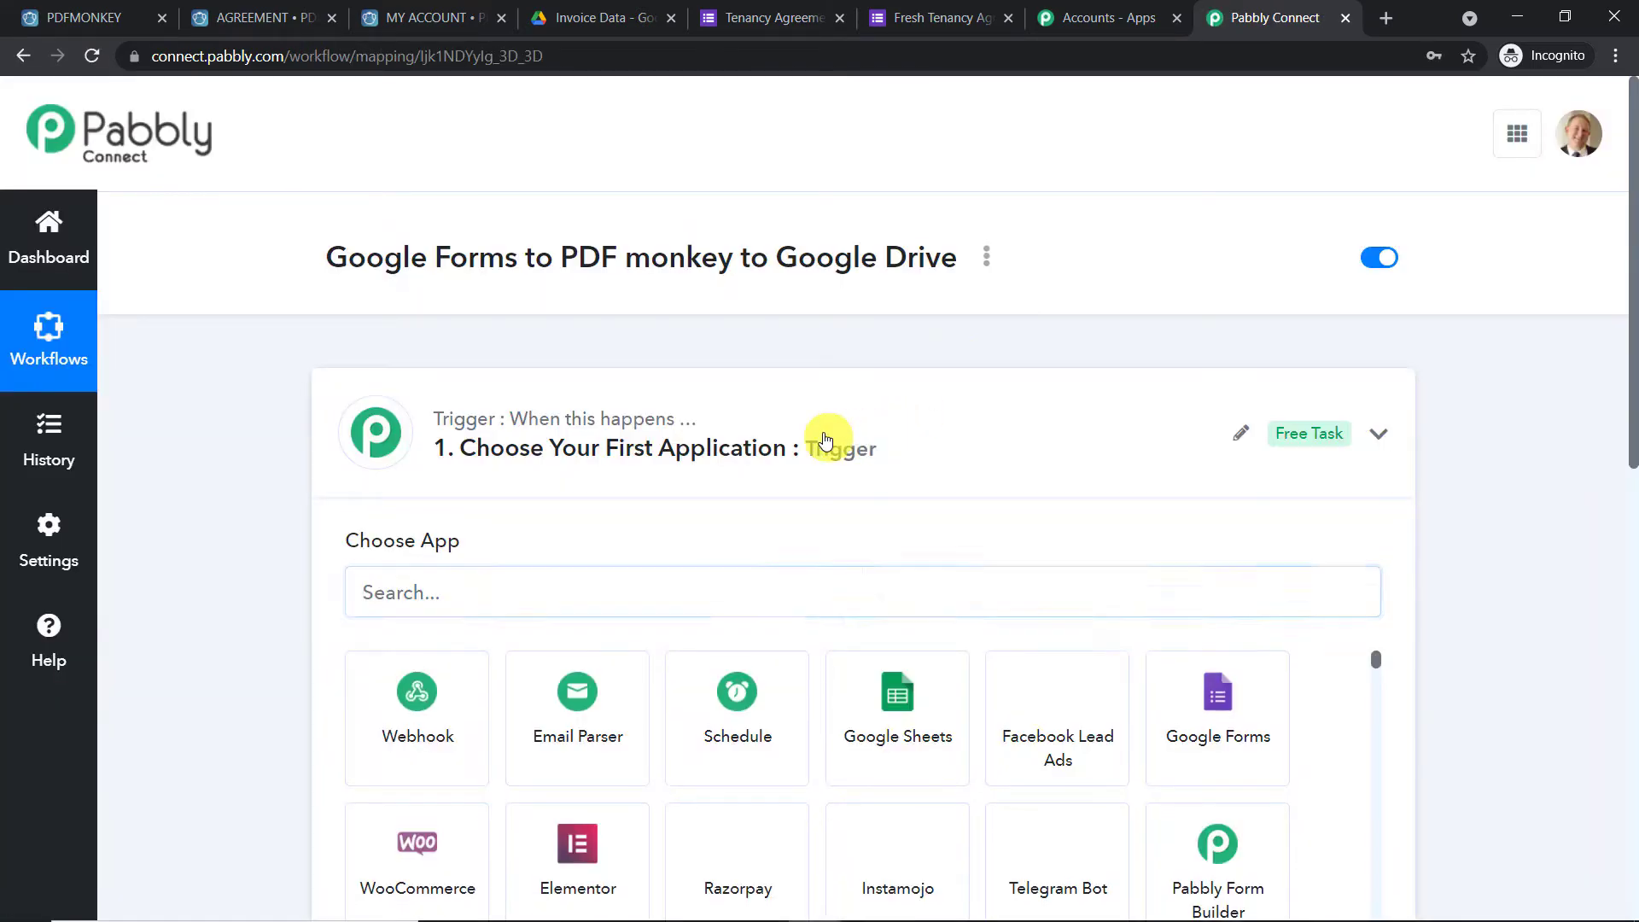
pyautogui.click(827, 440)
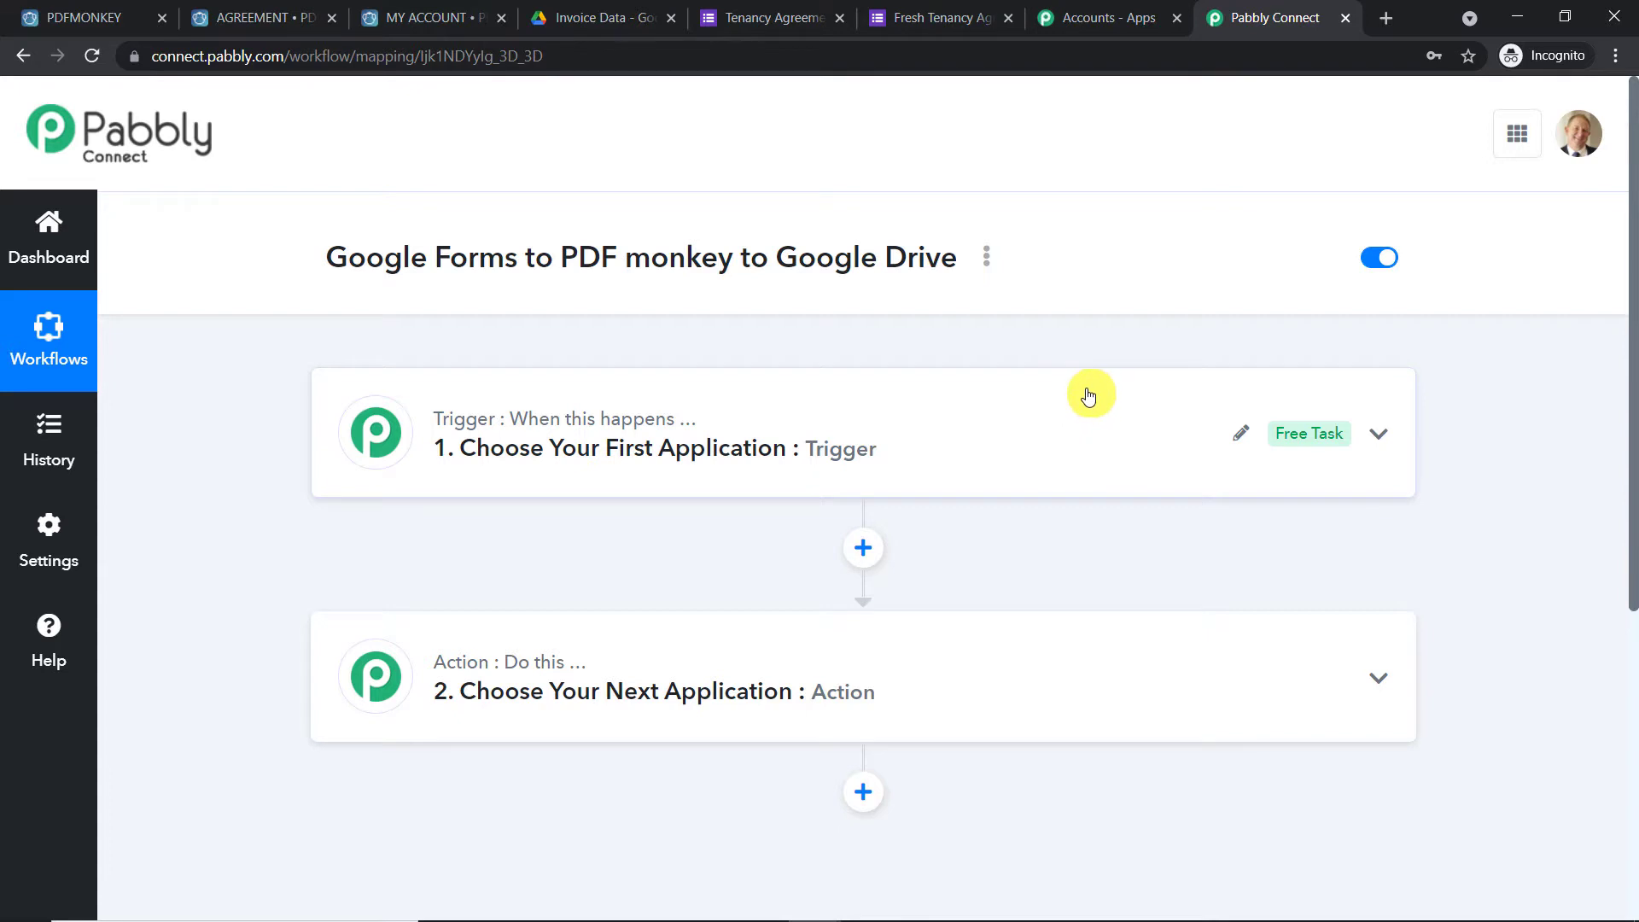
pyautogui.moveTo(552, 432)
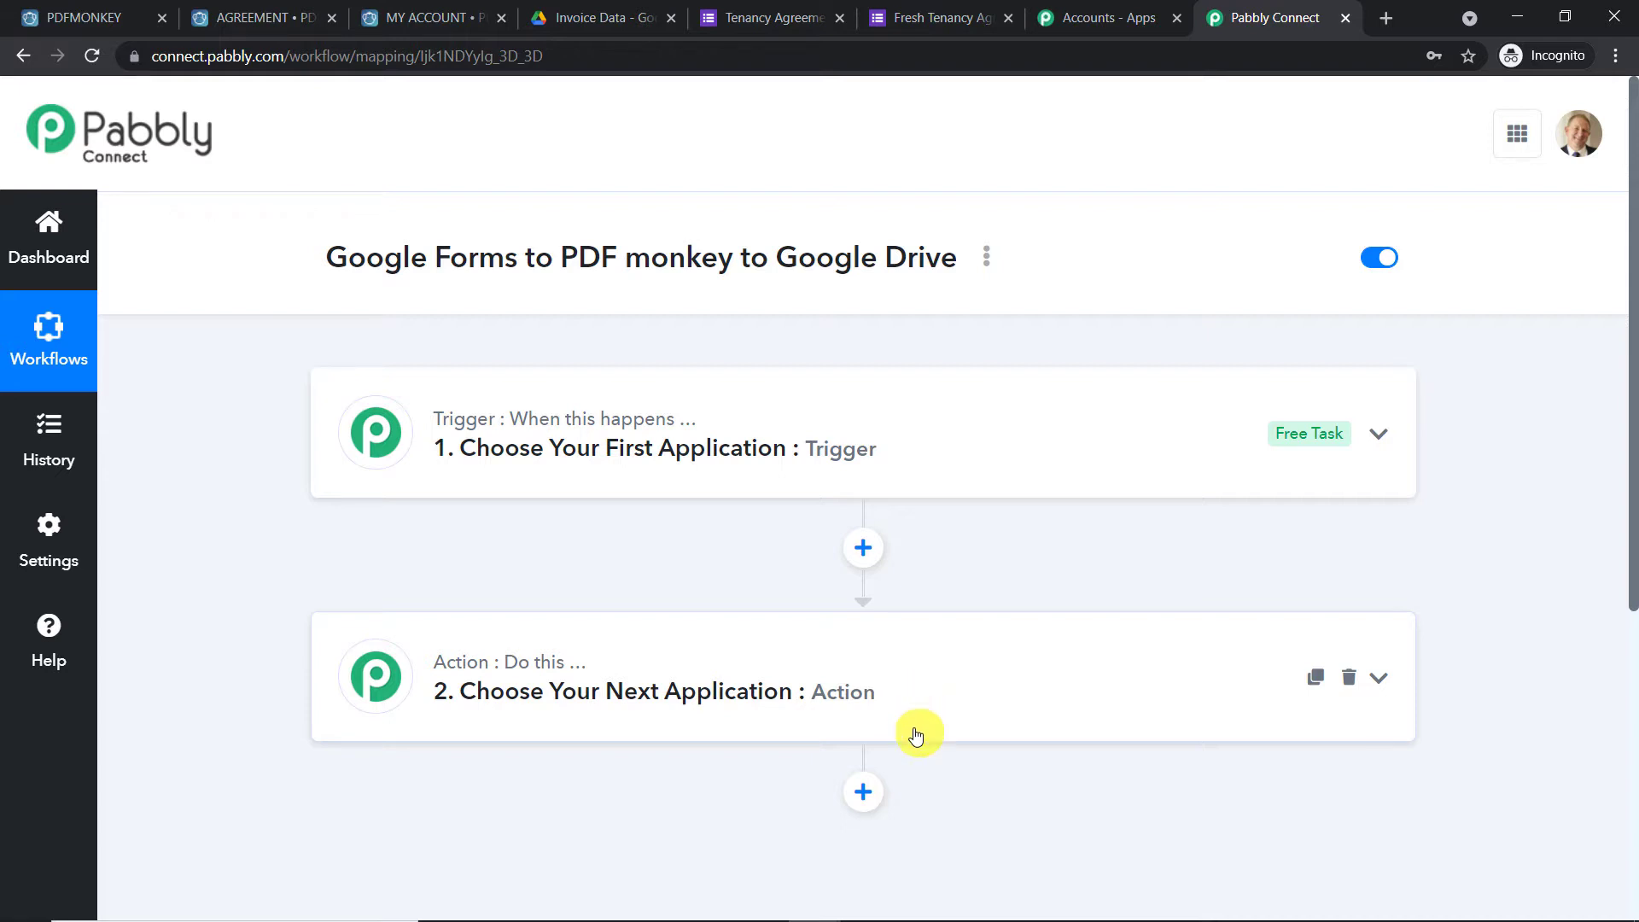
pyautogui.scroll(-2, 888, 670)
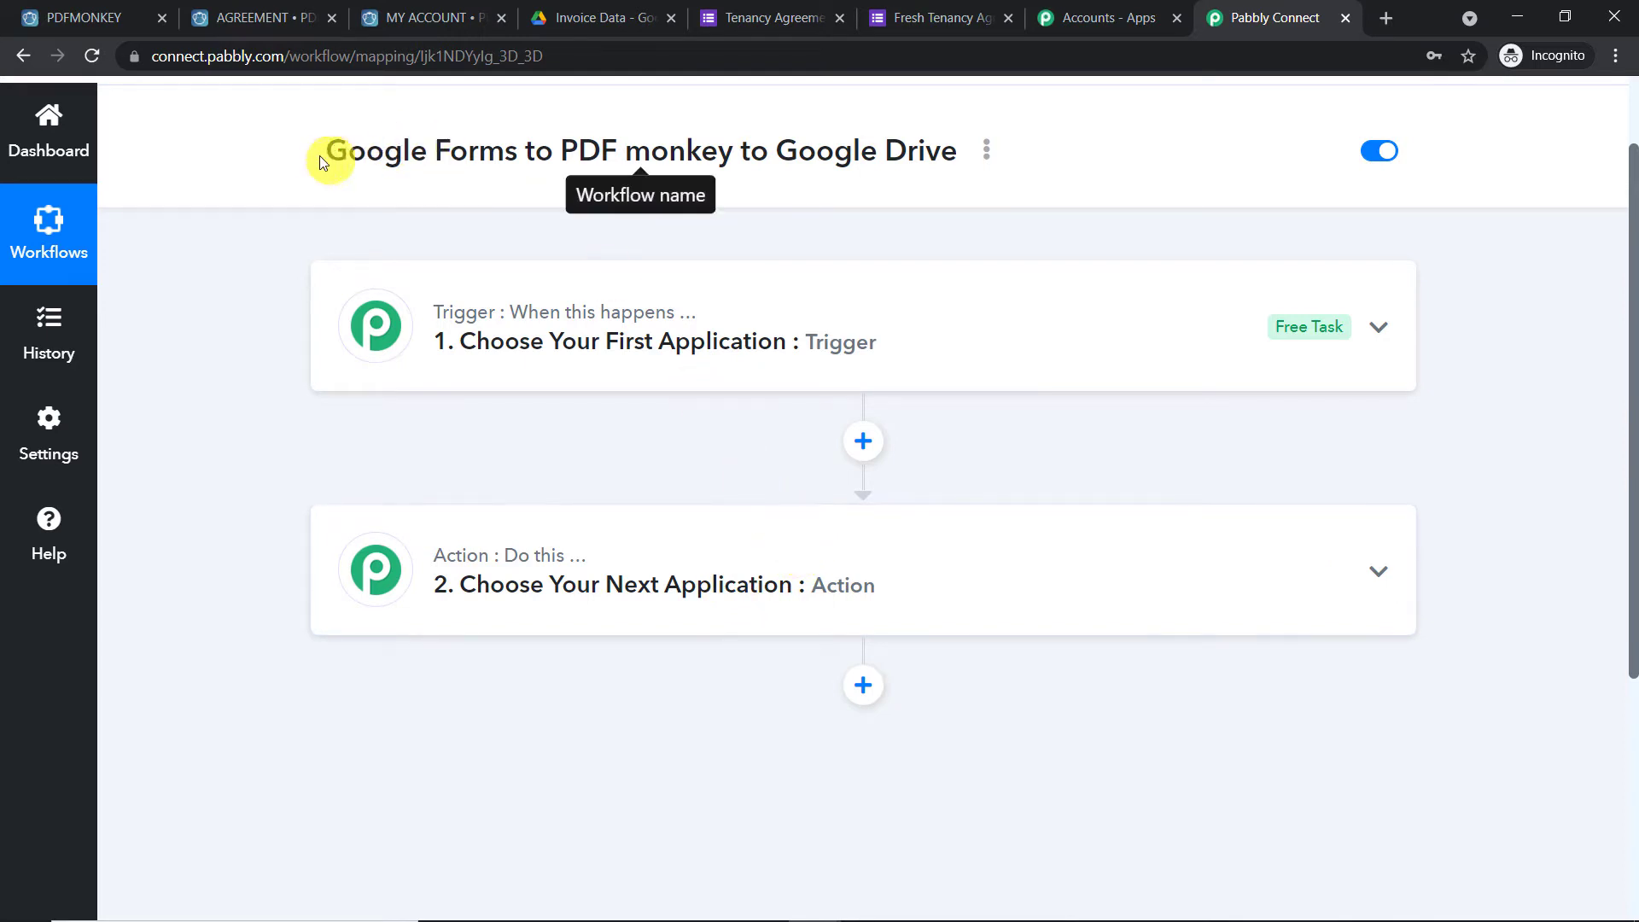
pyautogui.moveTo(320, 153); pyautogui.dragTo(1028, 162)
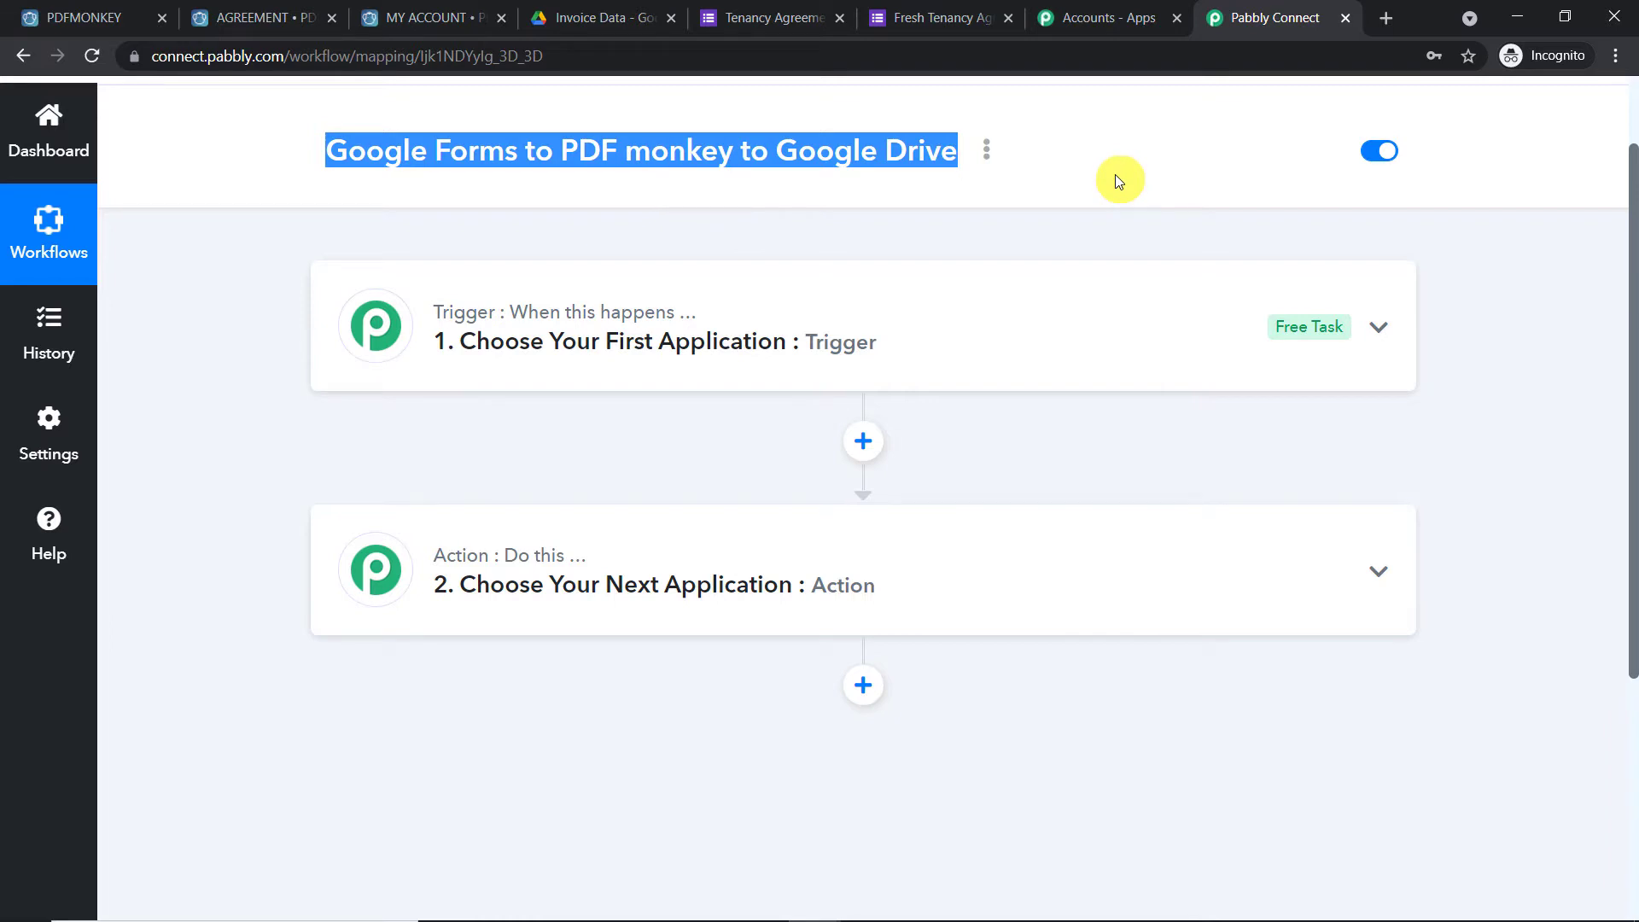
pyautogui.click(598, 344)
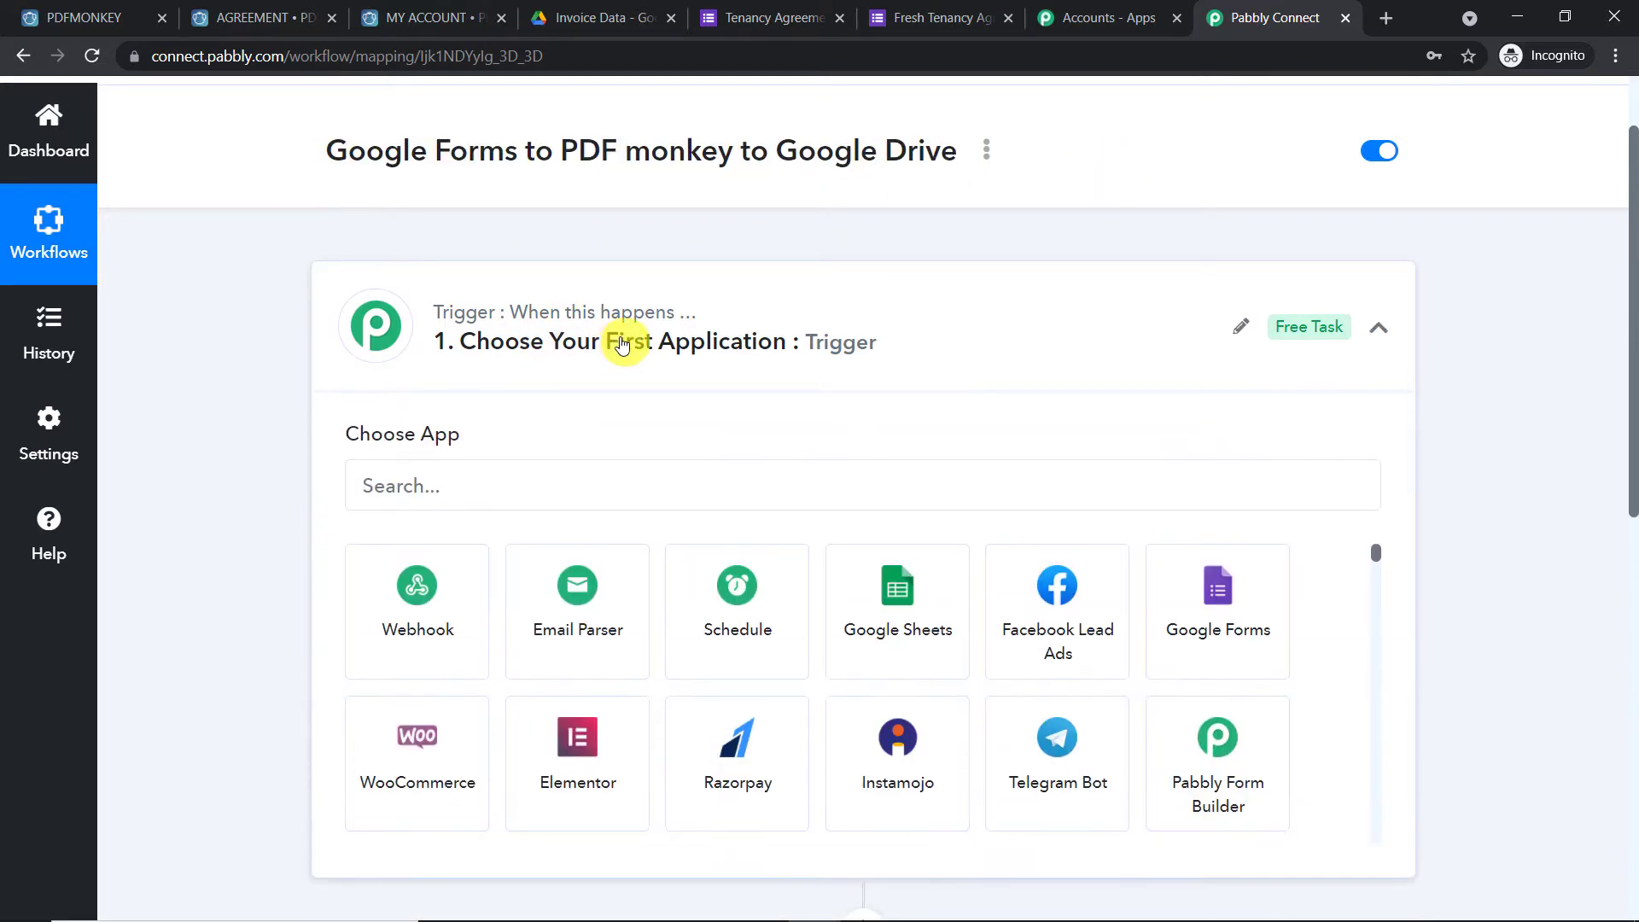
# Search 'goog' and pick Google Forms as the trigger app
pyautogui.click(440, 484)
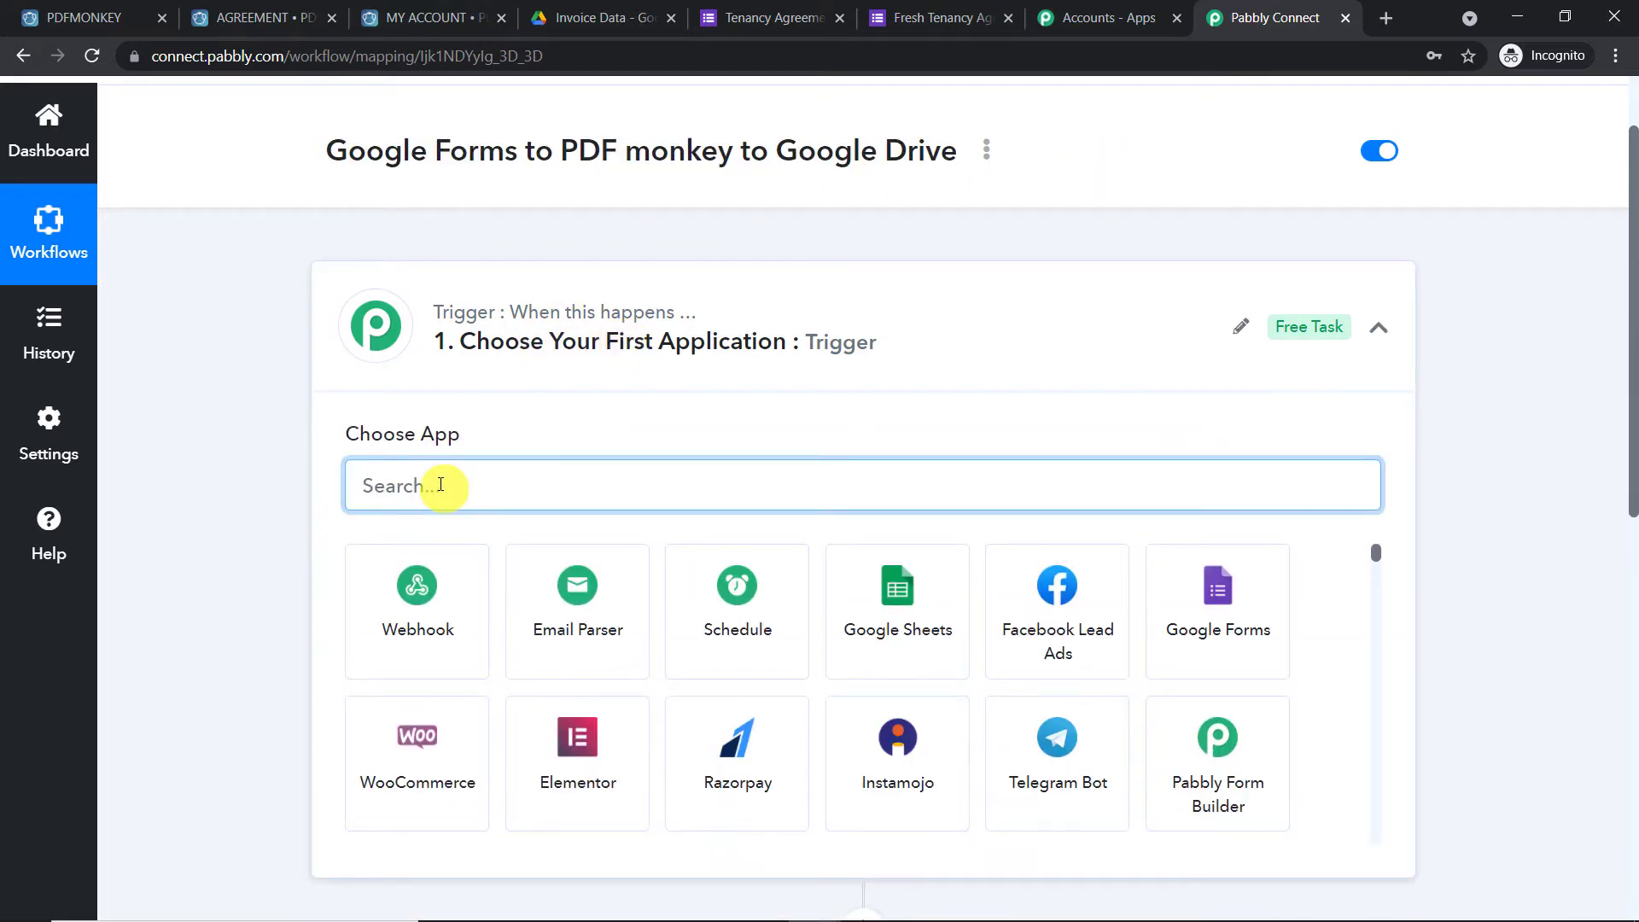
pyautogui.write('goog')
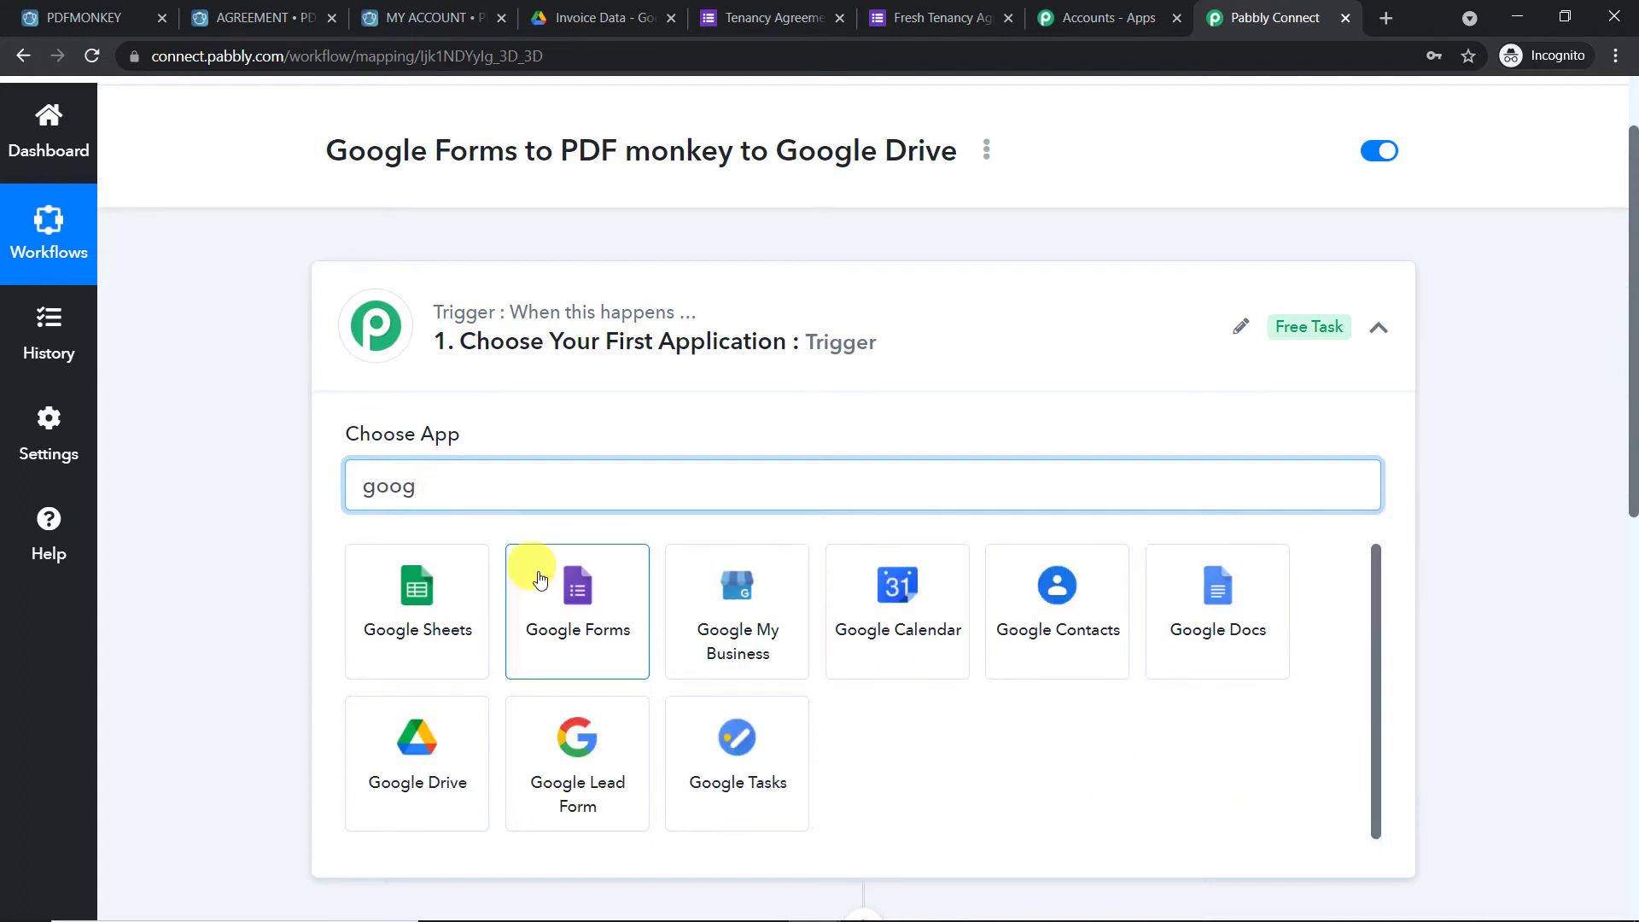
pyautogui.click(540, 580)
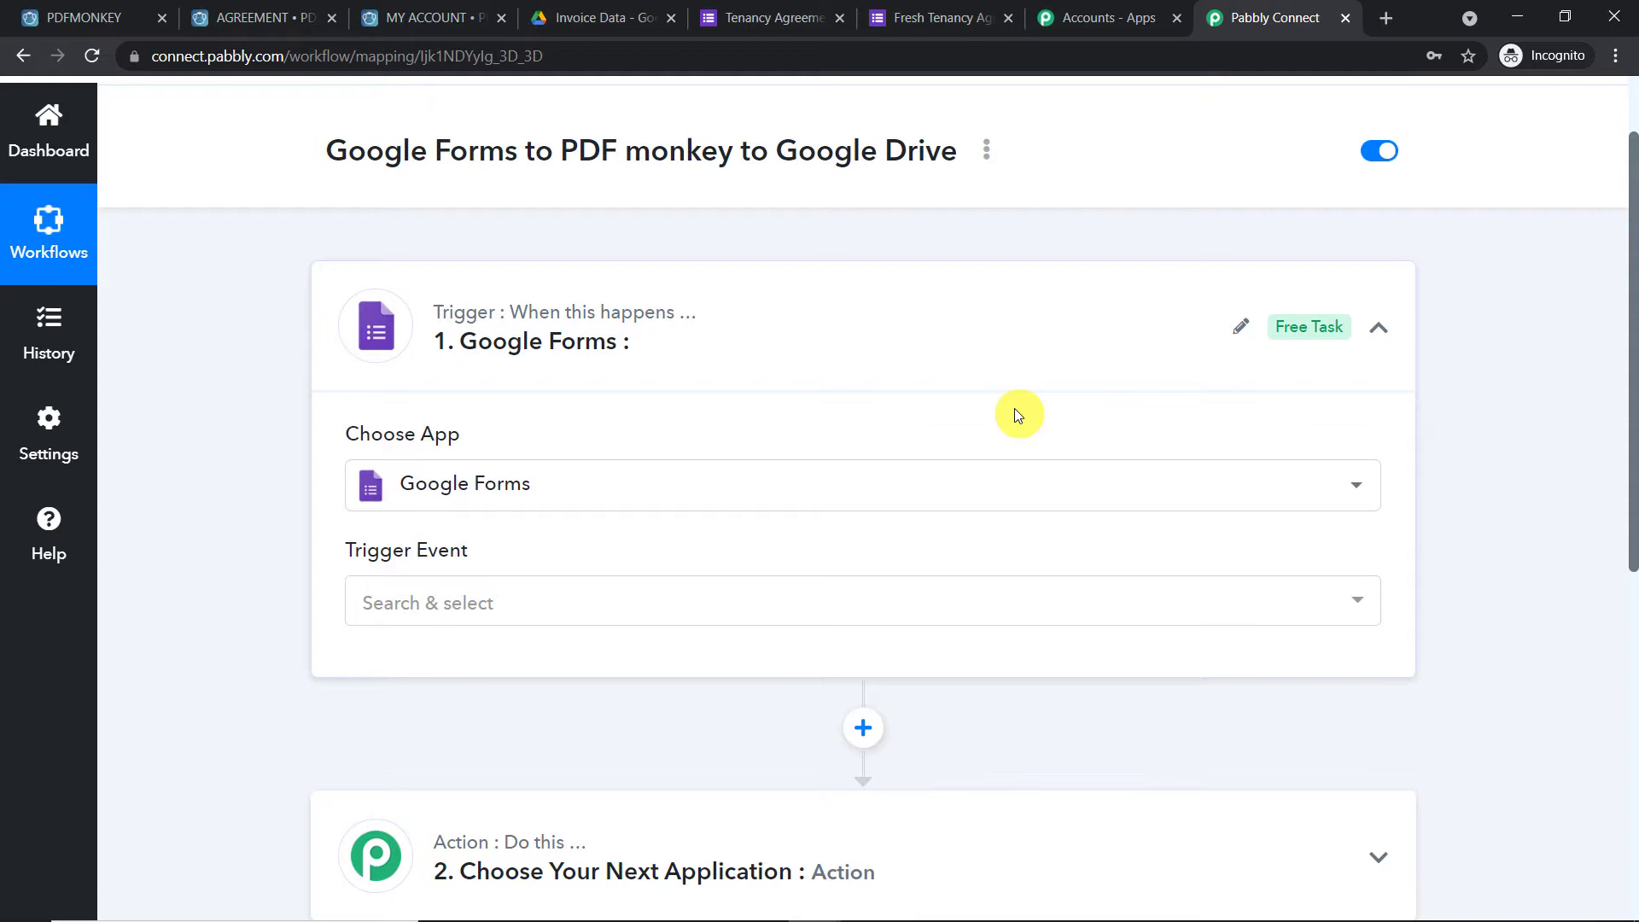
# Set the trigger event to New Response in Spreadsheet and bring up the Fresh Tenancy Agreement form
pyautogui.scroll(-1, 1014, 414)
pyautogui.click(469, 501)
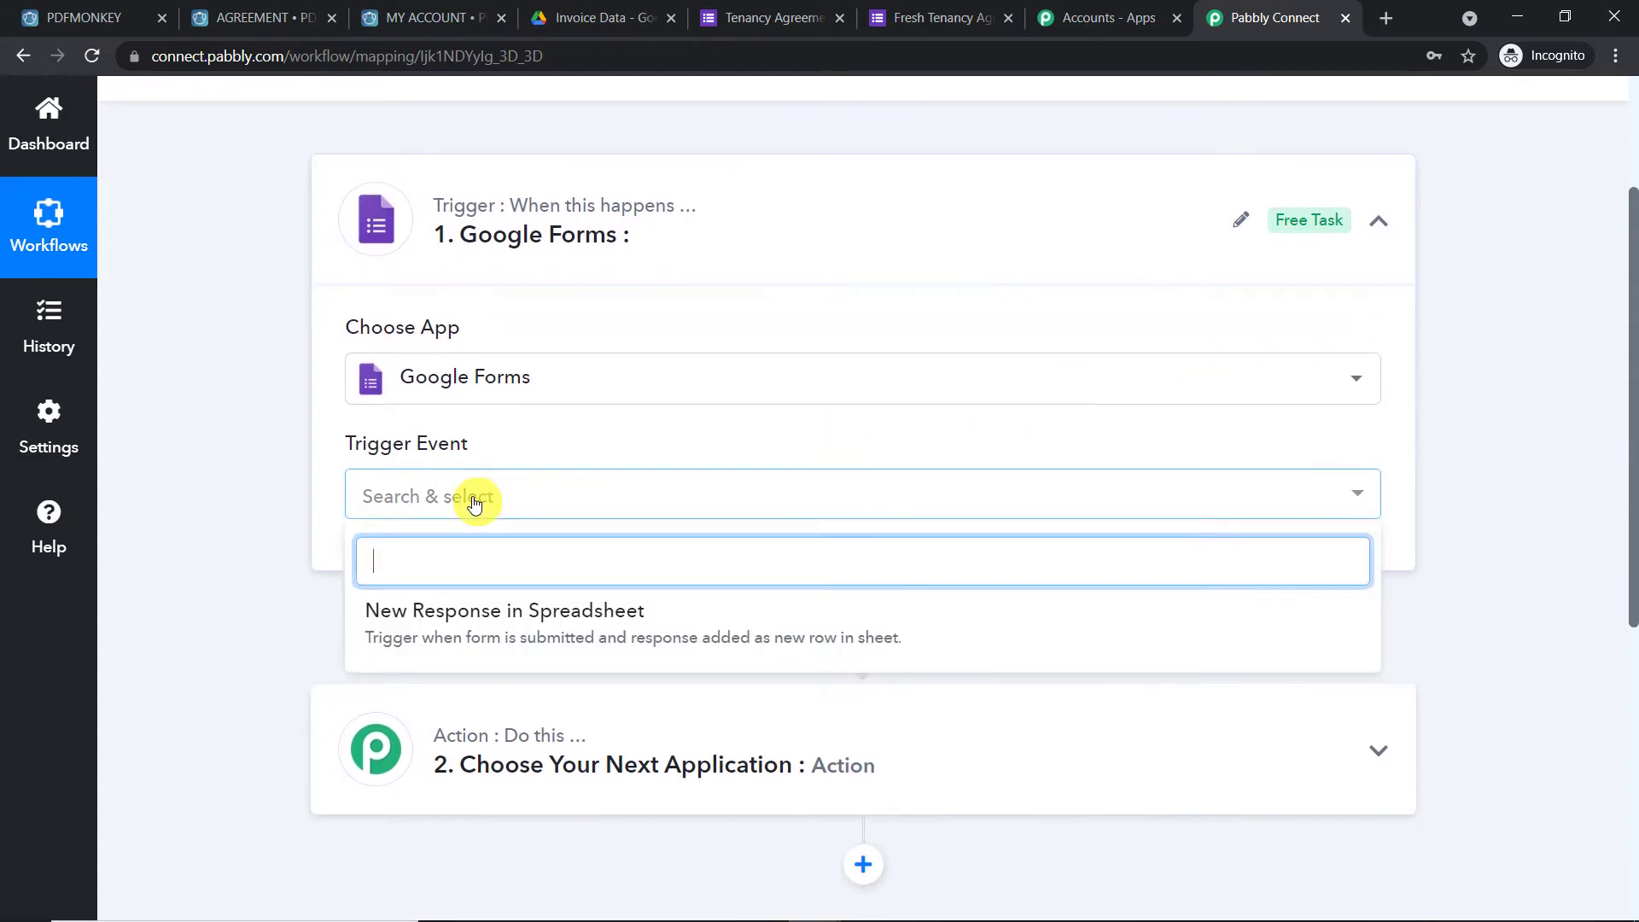
pyautogui.click(497, 634)
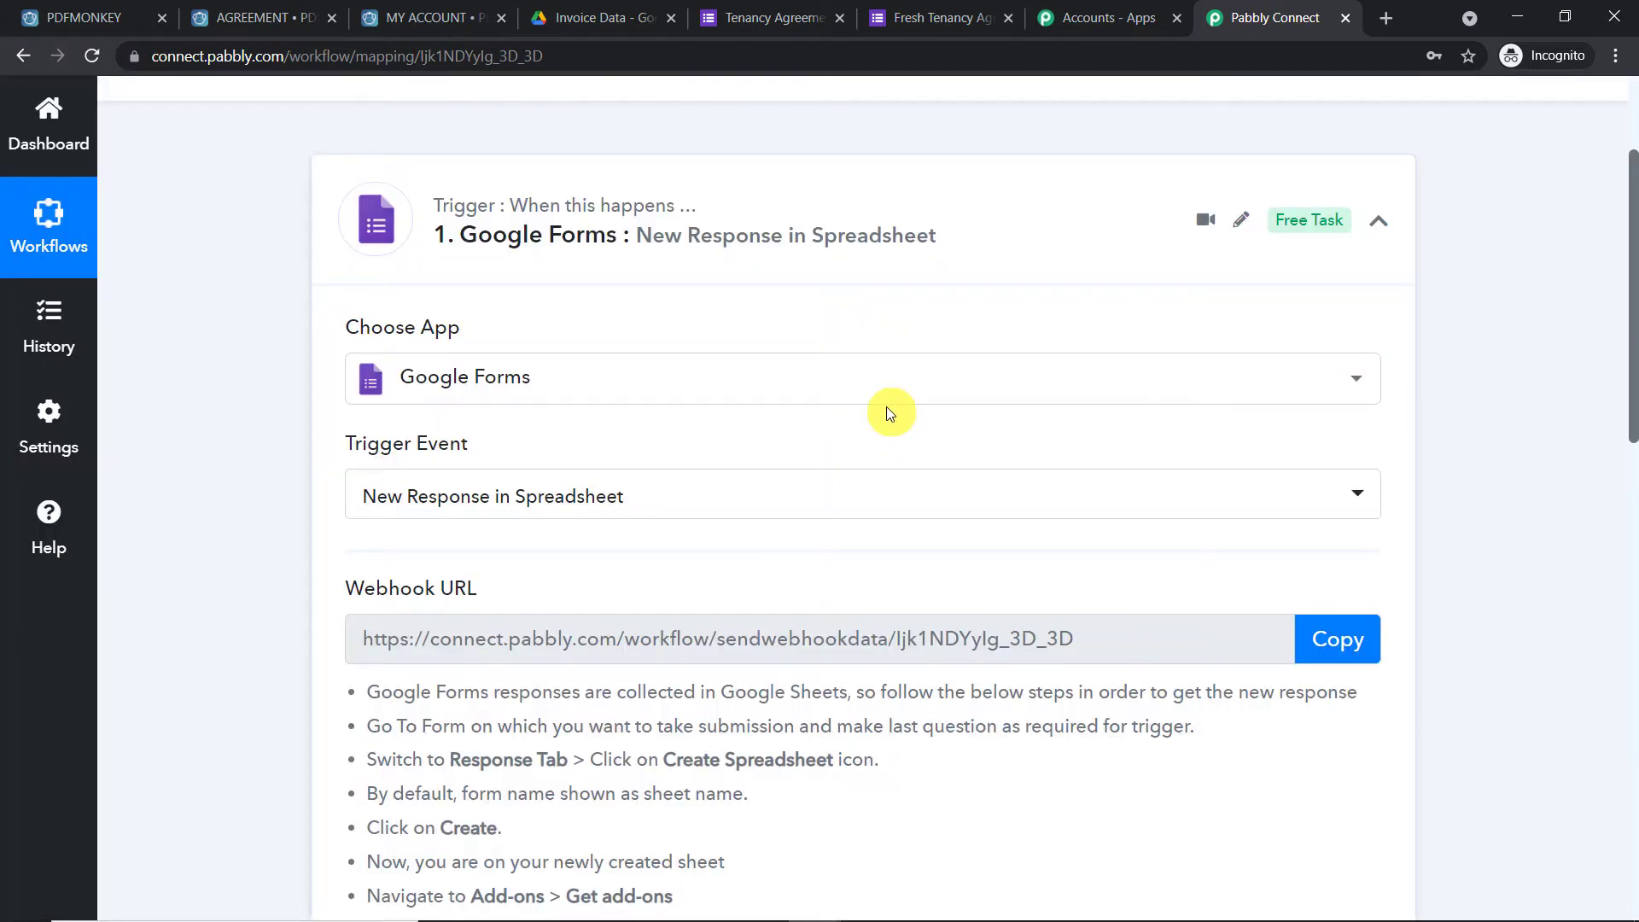
pyautogui.scroll(-1, 886, 406)
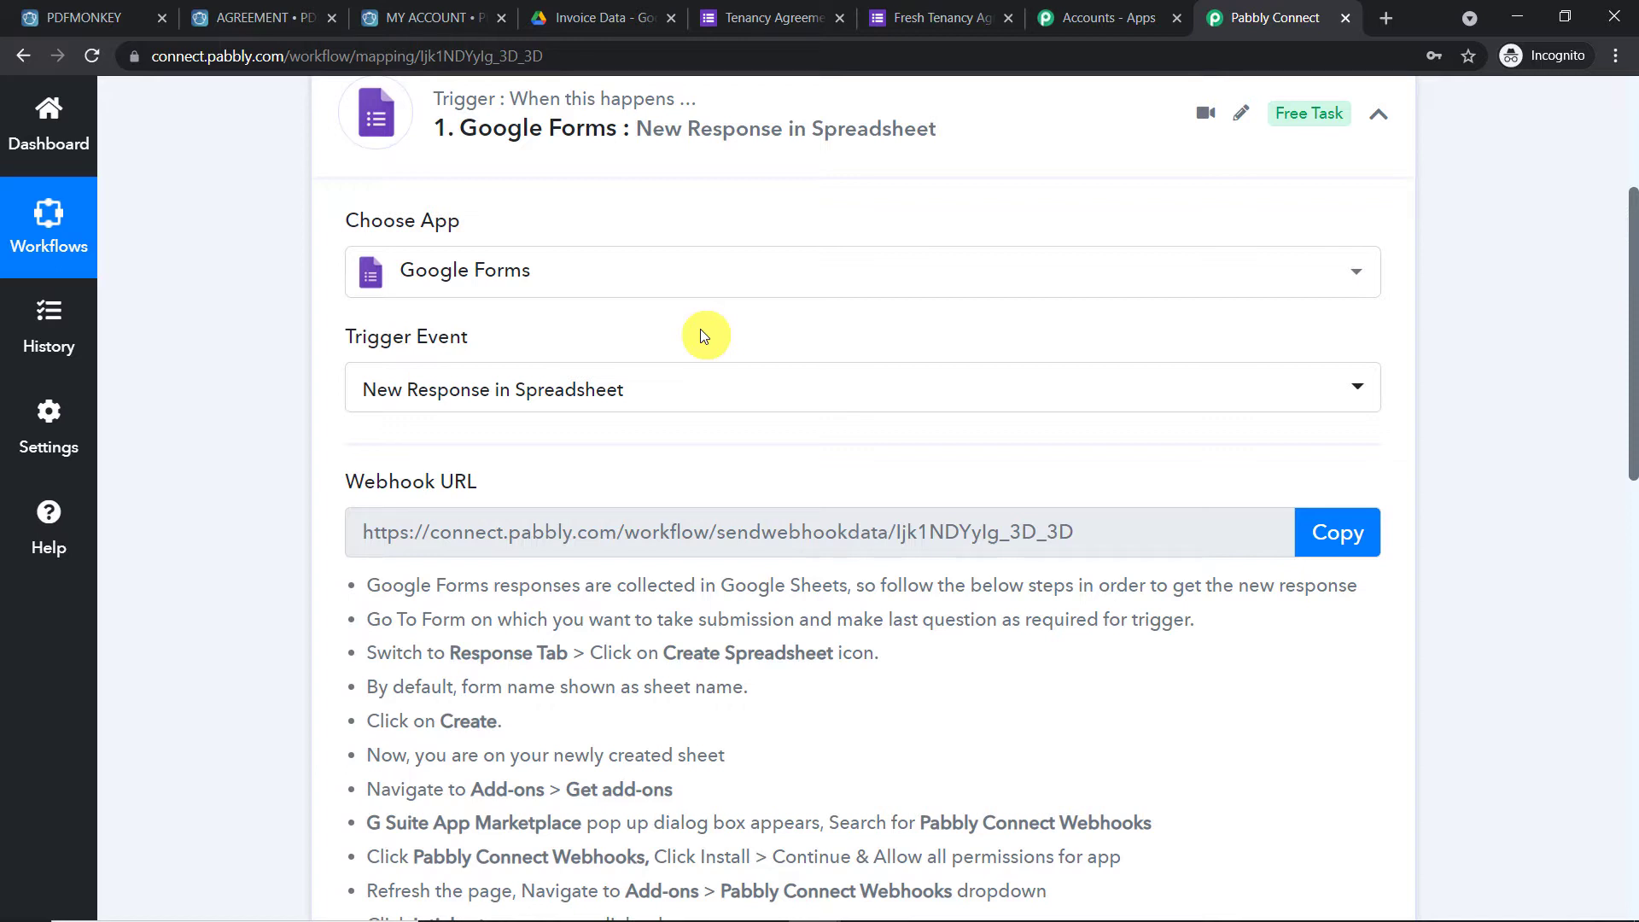
pyautogui.click(909, 18)
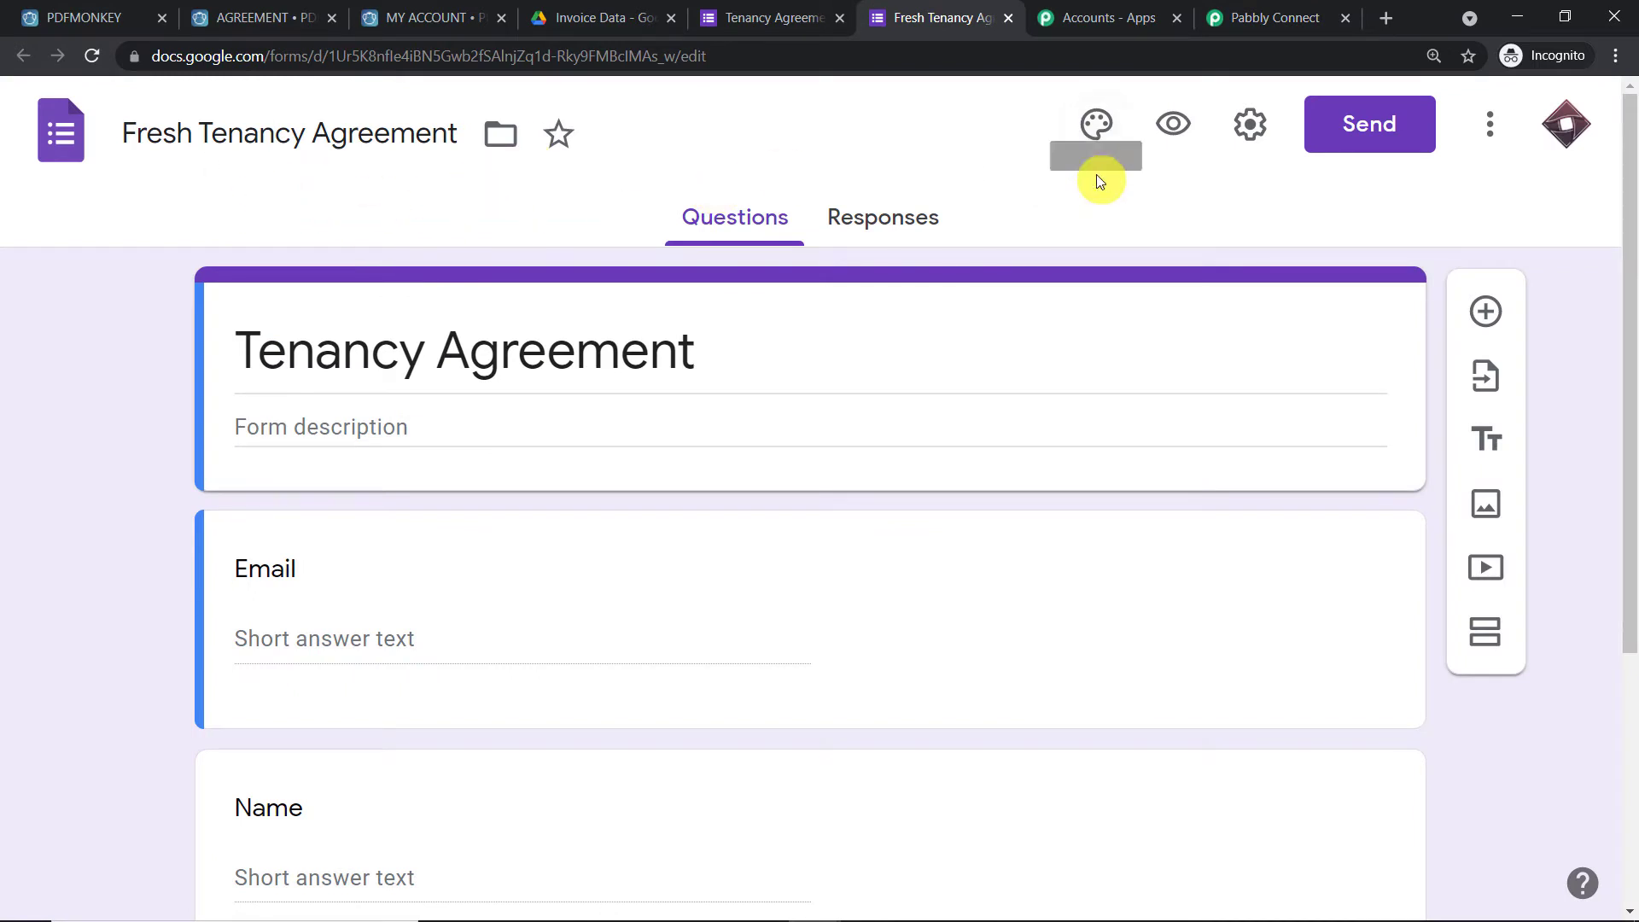
# Close the submitted Tenancy Agreement page and return to the Fresh Tenancy Agreement form
pyautogui.click(747, 17)
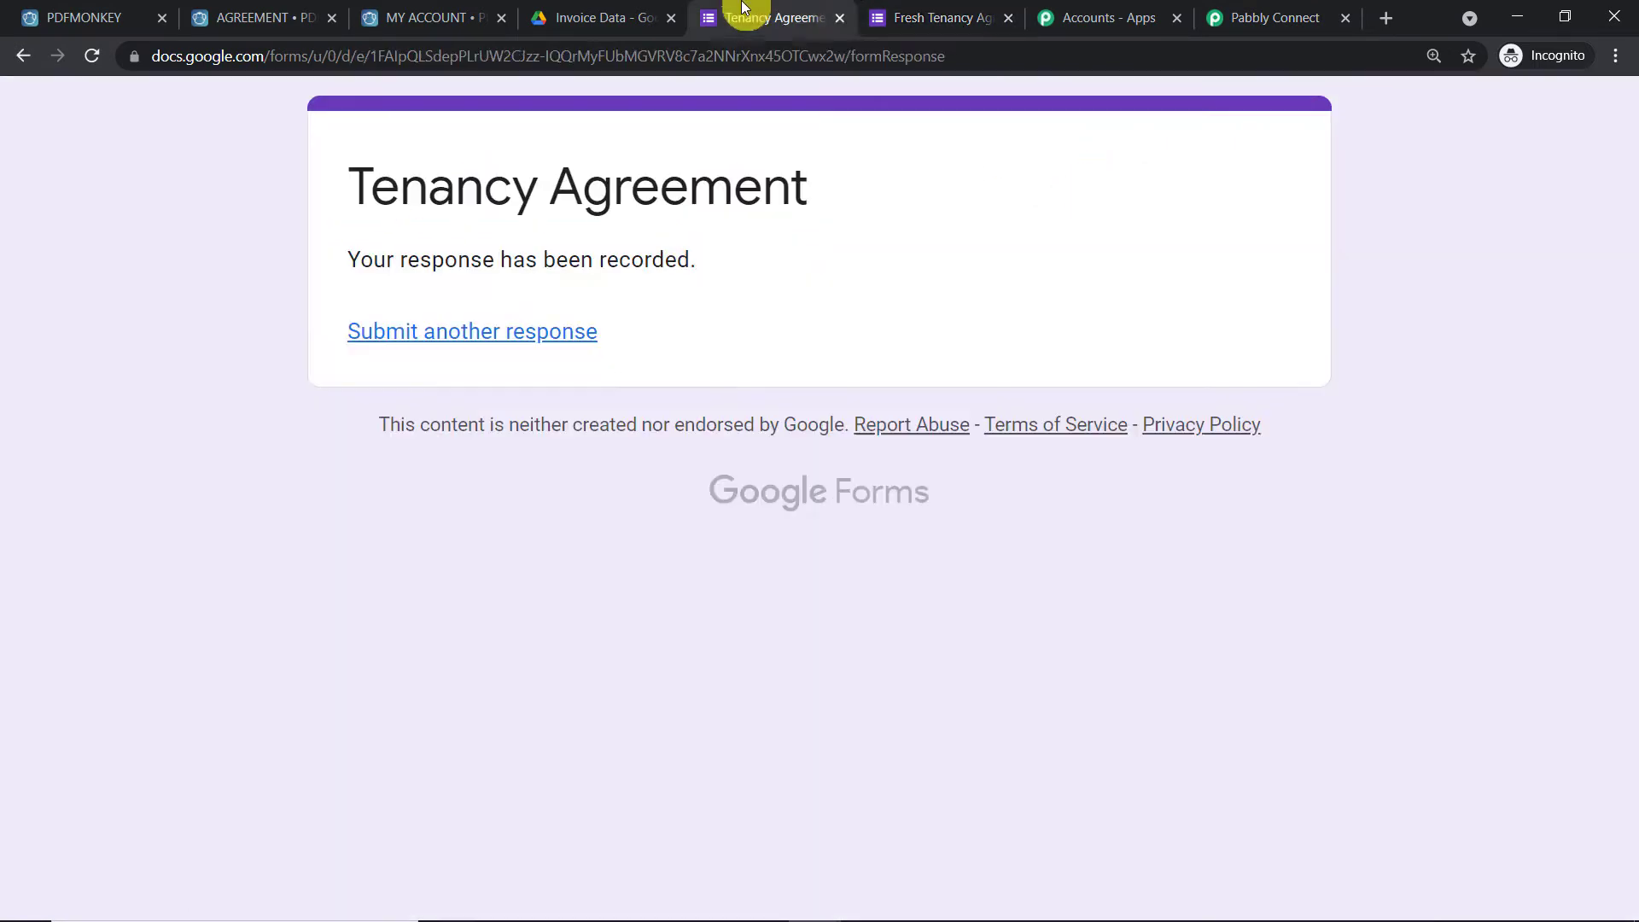
pyautogui.click(839, 18)
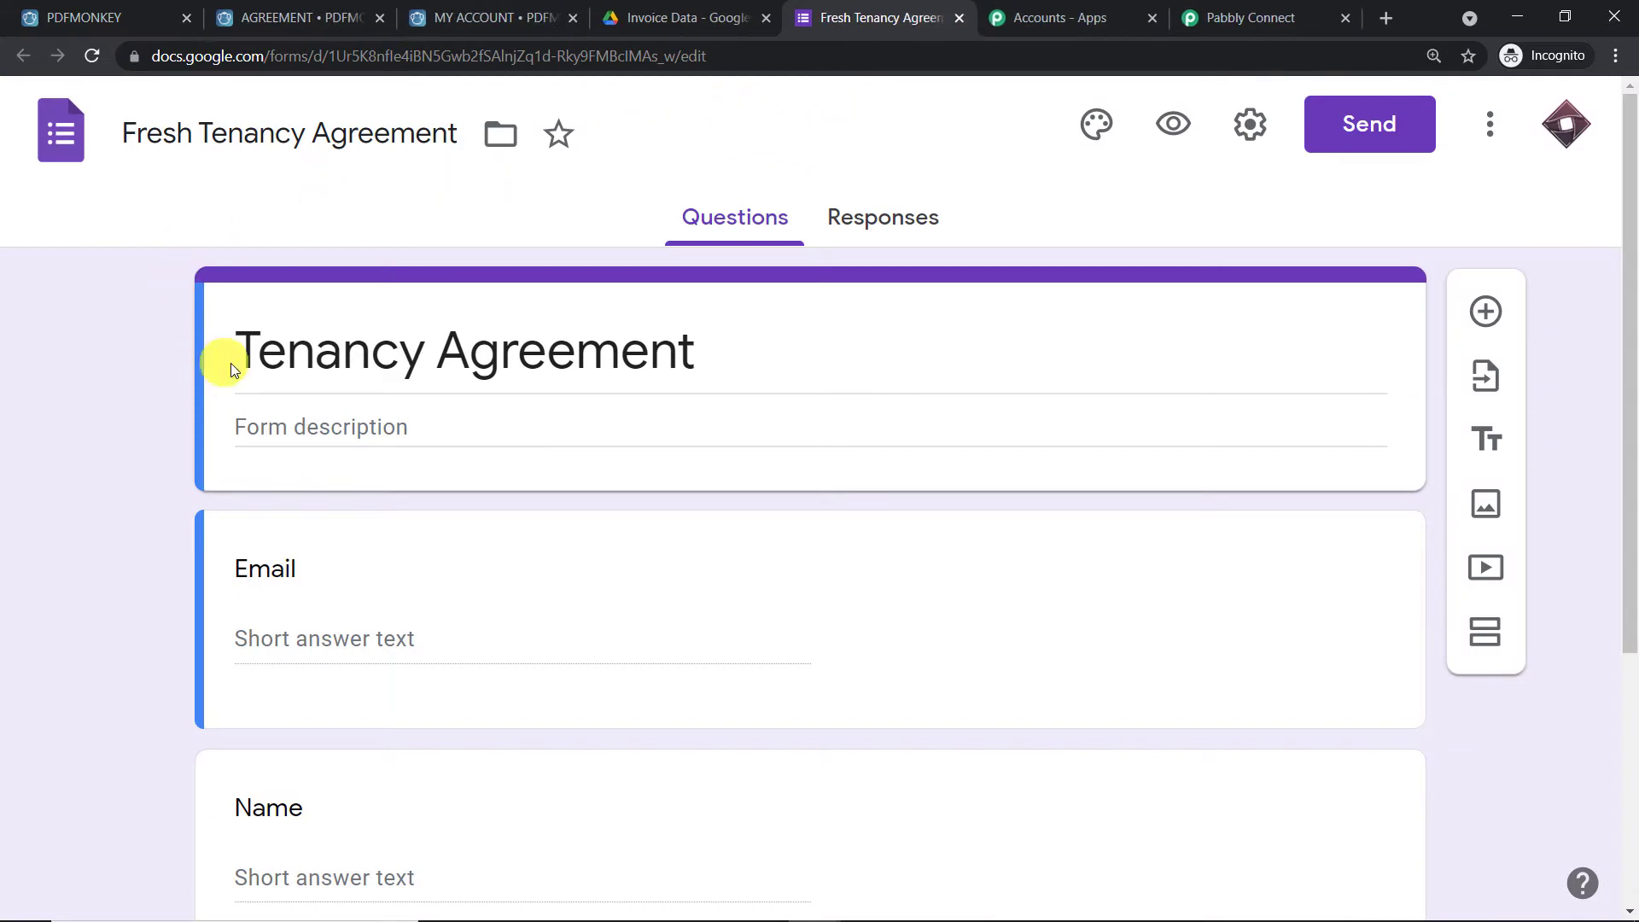
pyautogui.scroll(-3, 413, 310)
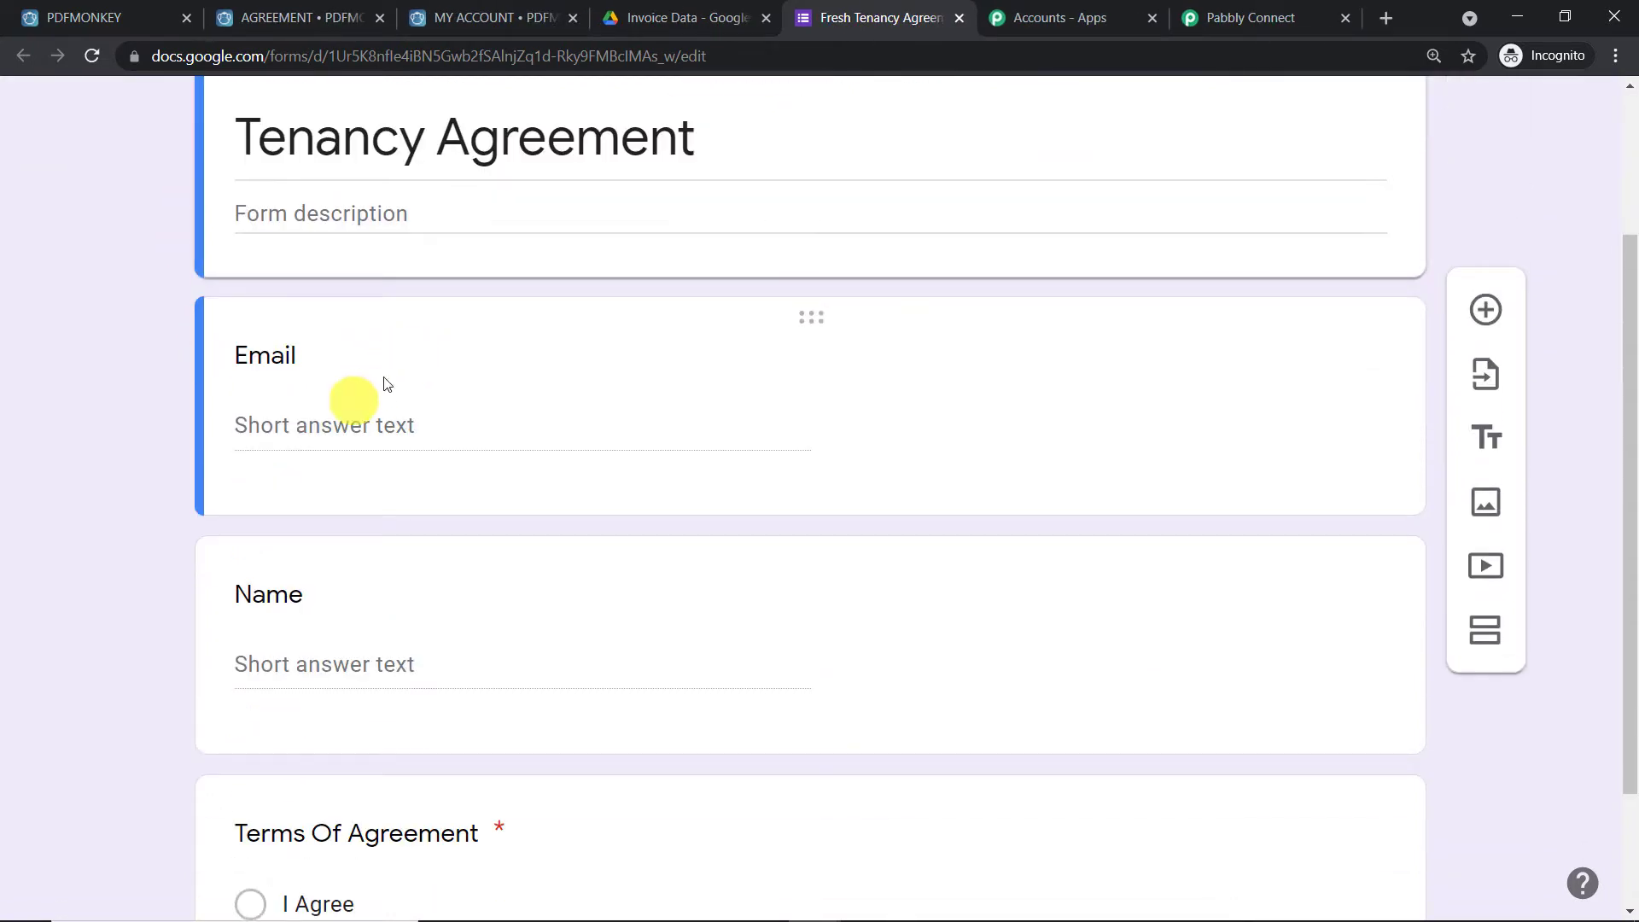
pyautogui.scroll(-2, 447, 567)
pyautogui.scroll(5, 658, 552)
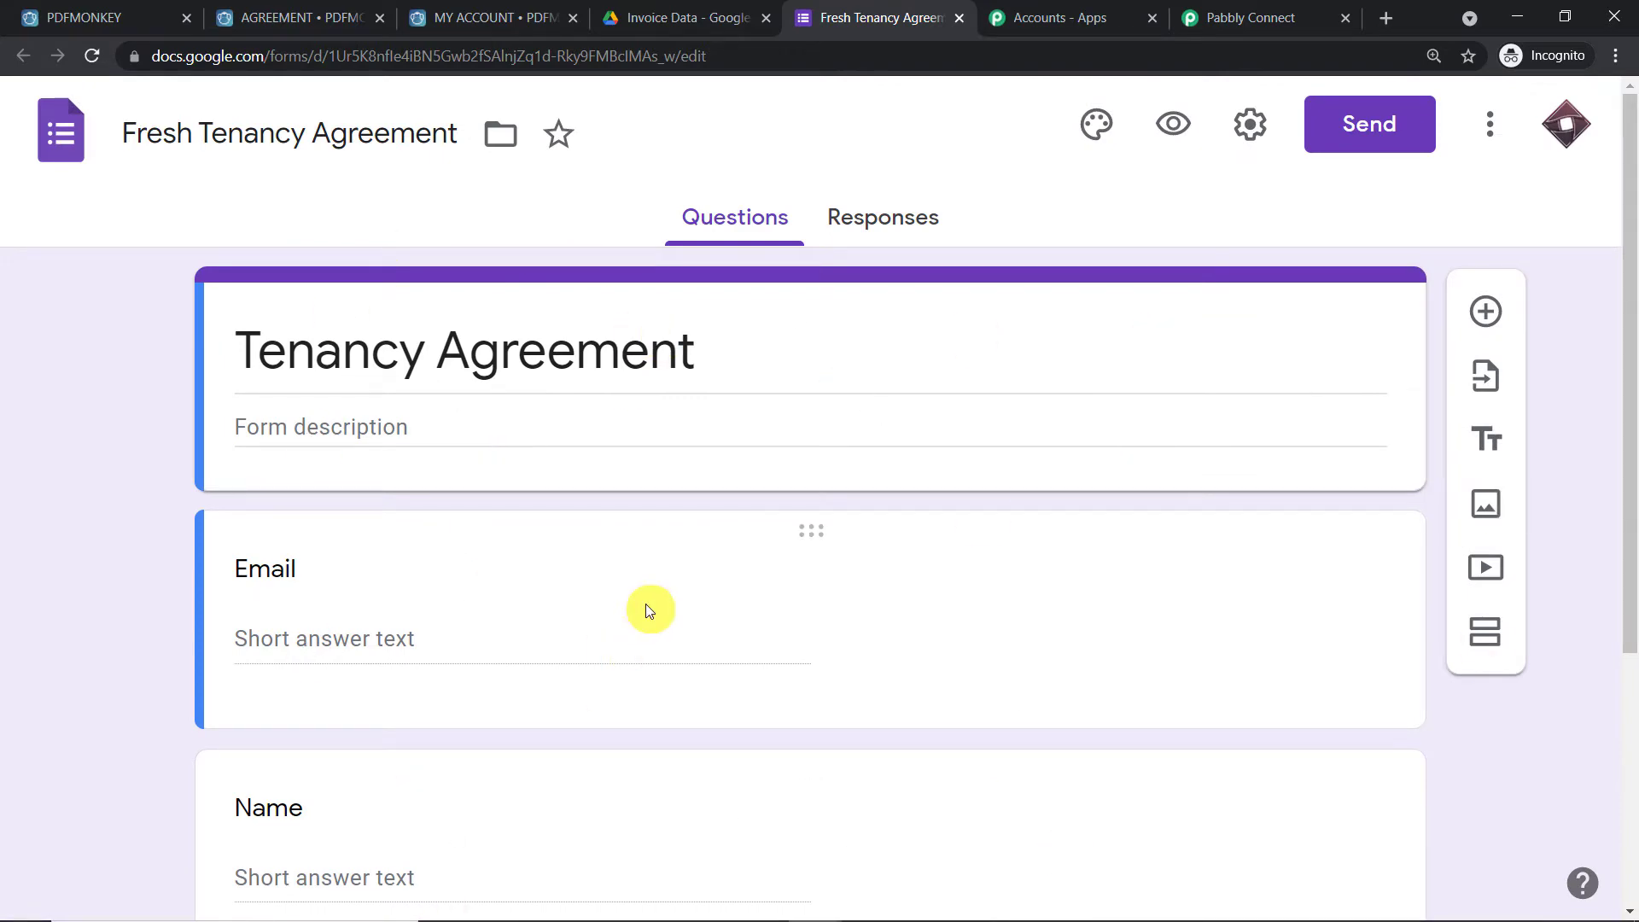
pyautogui.click(1220, 13)
pyautogui.click(882, 11)
# Check that the Terms Of Agreement question is required, then view the form's Responses page
pyautogui.scroll(-4, 1007, 181)
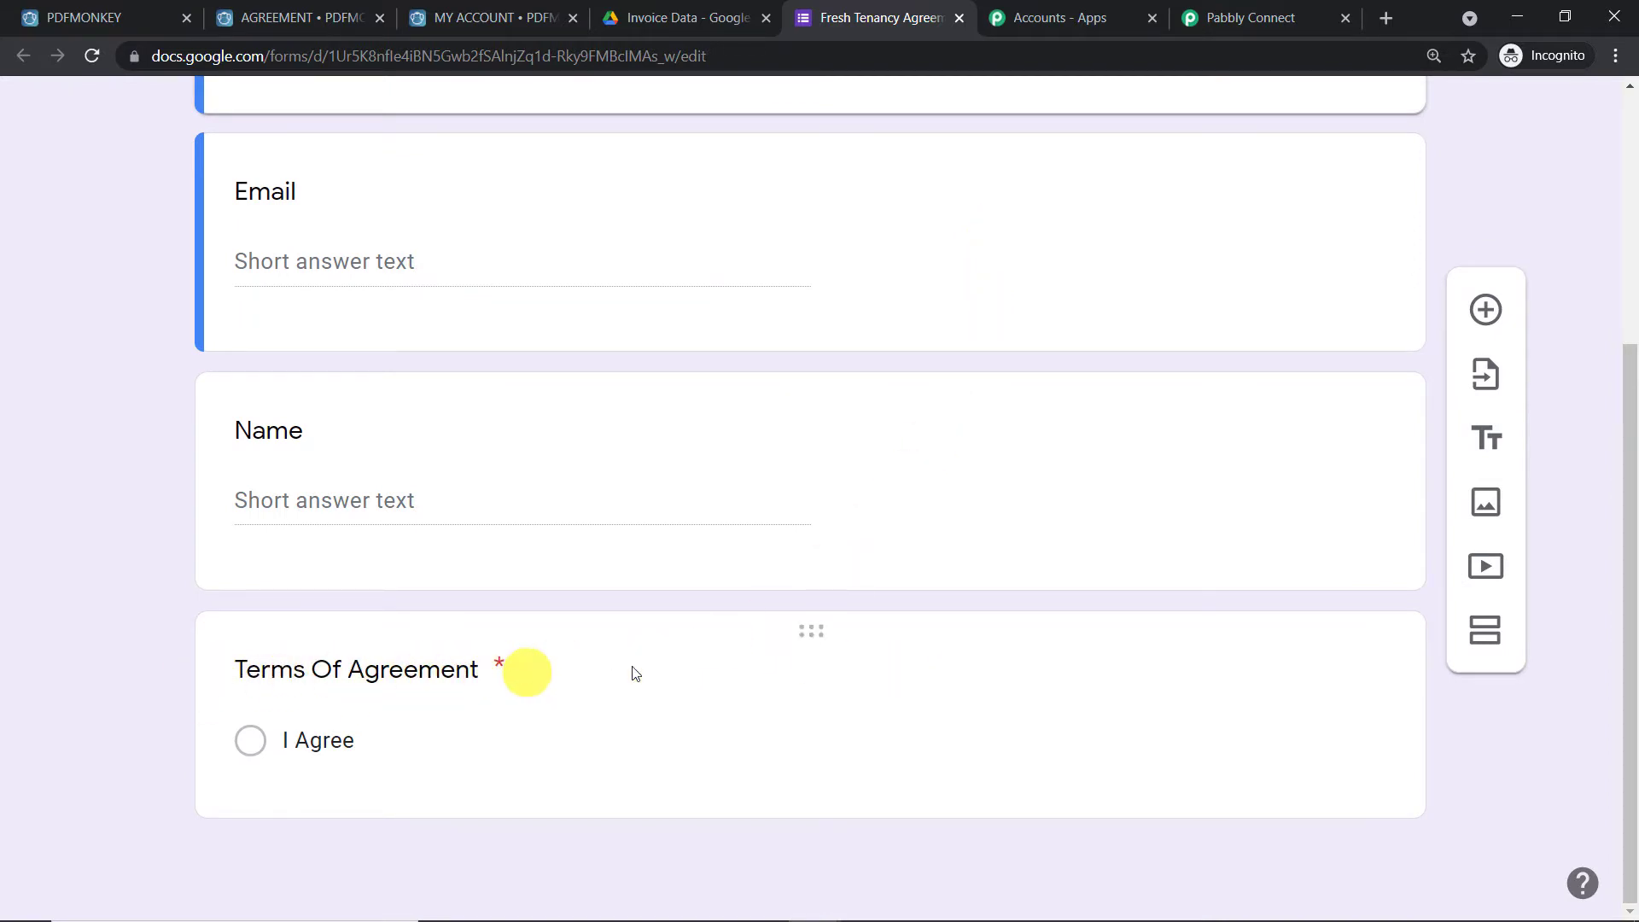
pyautogui.click(1174, 633)
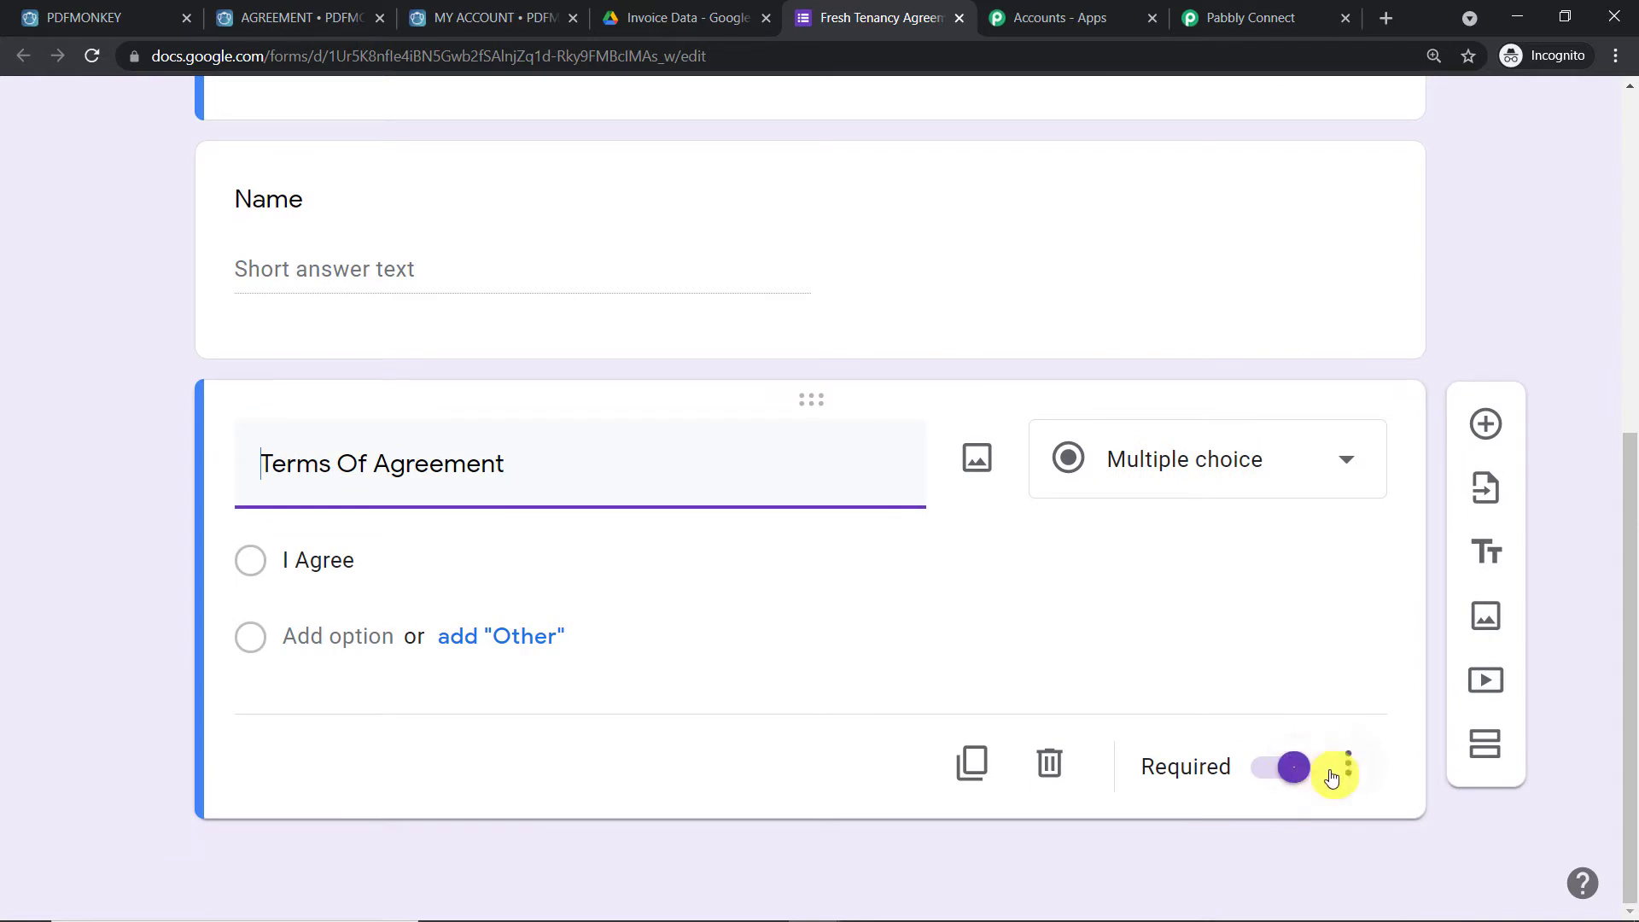
pyautogui.click(1632, 295)
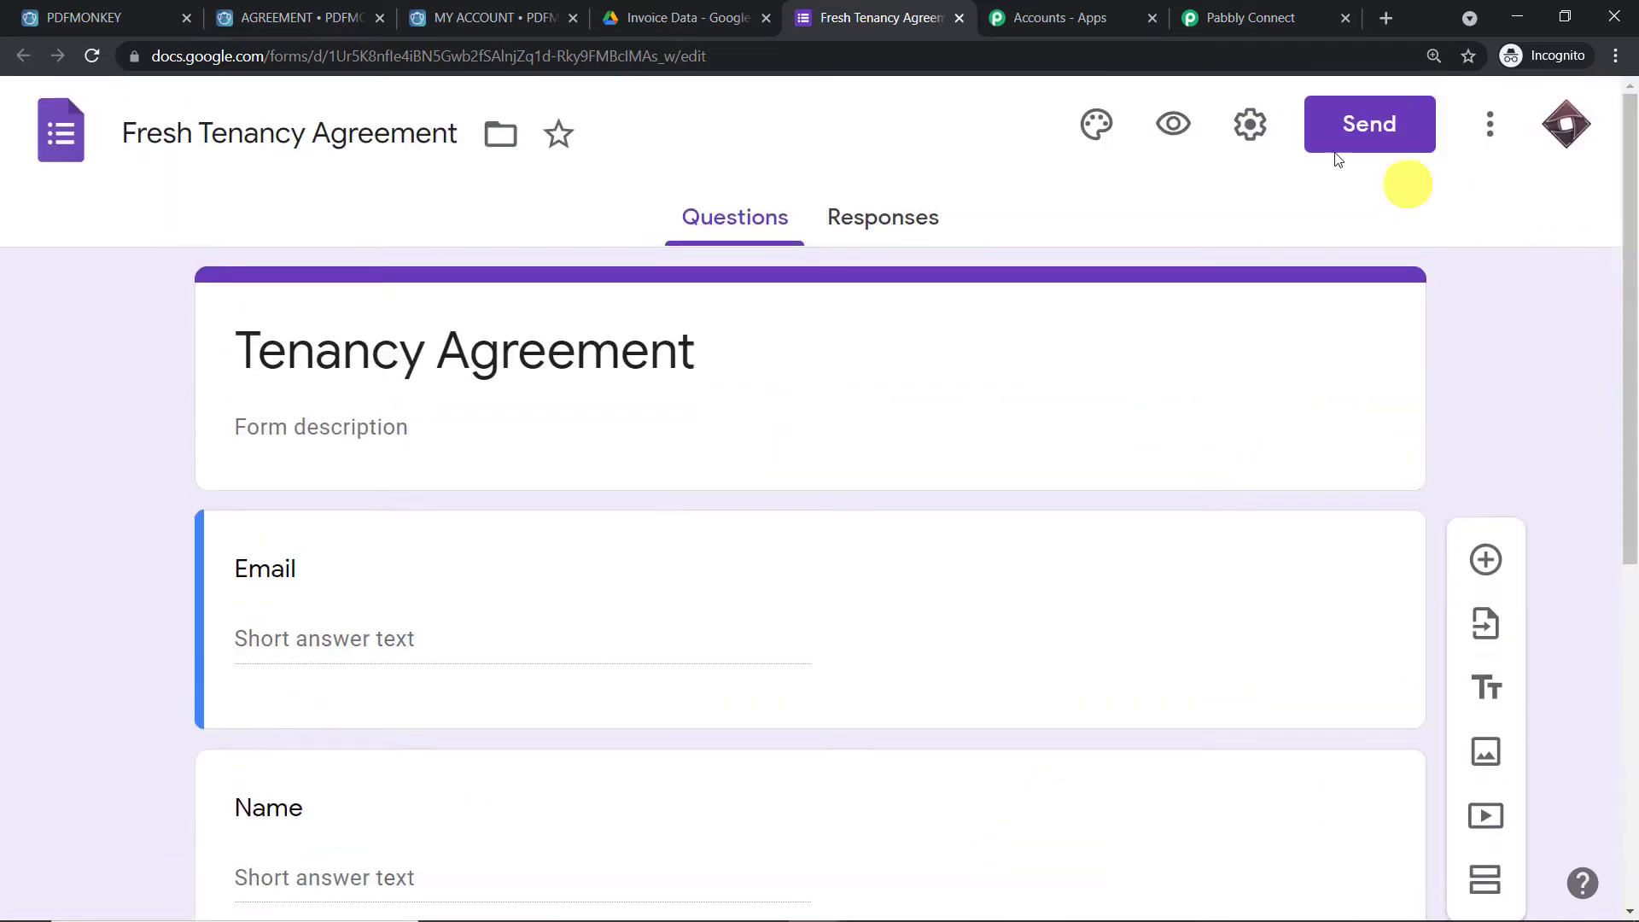
pyautogui.click(883, 244)
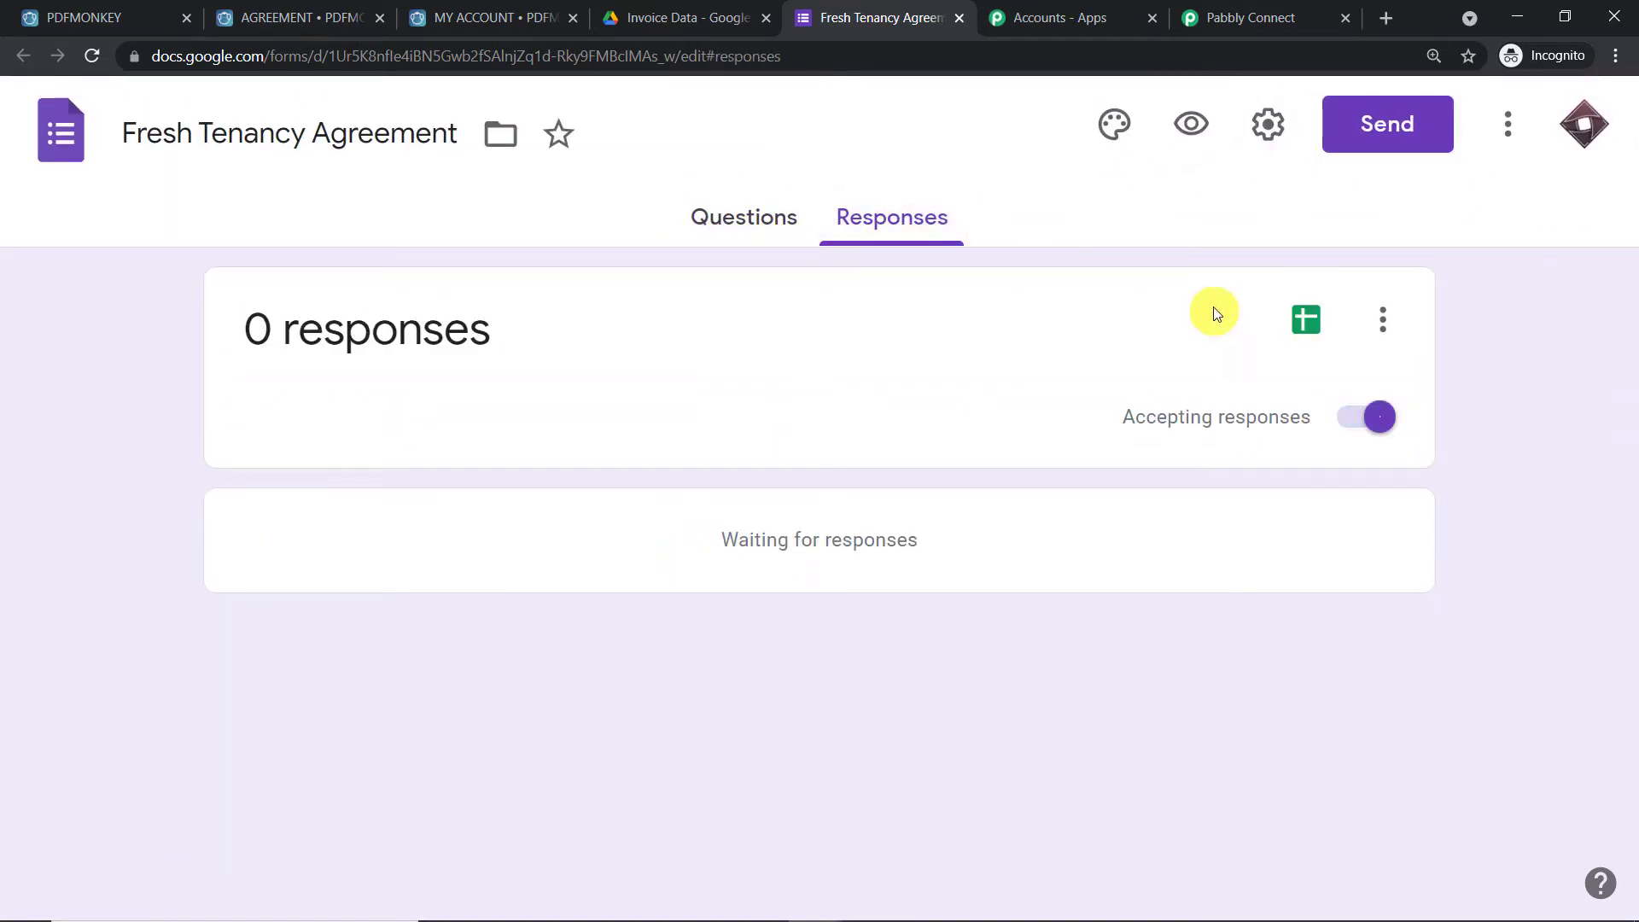
# Create the new linked spreadsheet 'Fresh Tenancy Agreement (Responses)' from the Responses tab
pyautogui.click(1307, 329)
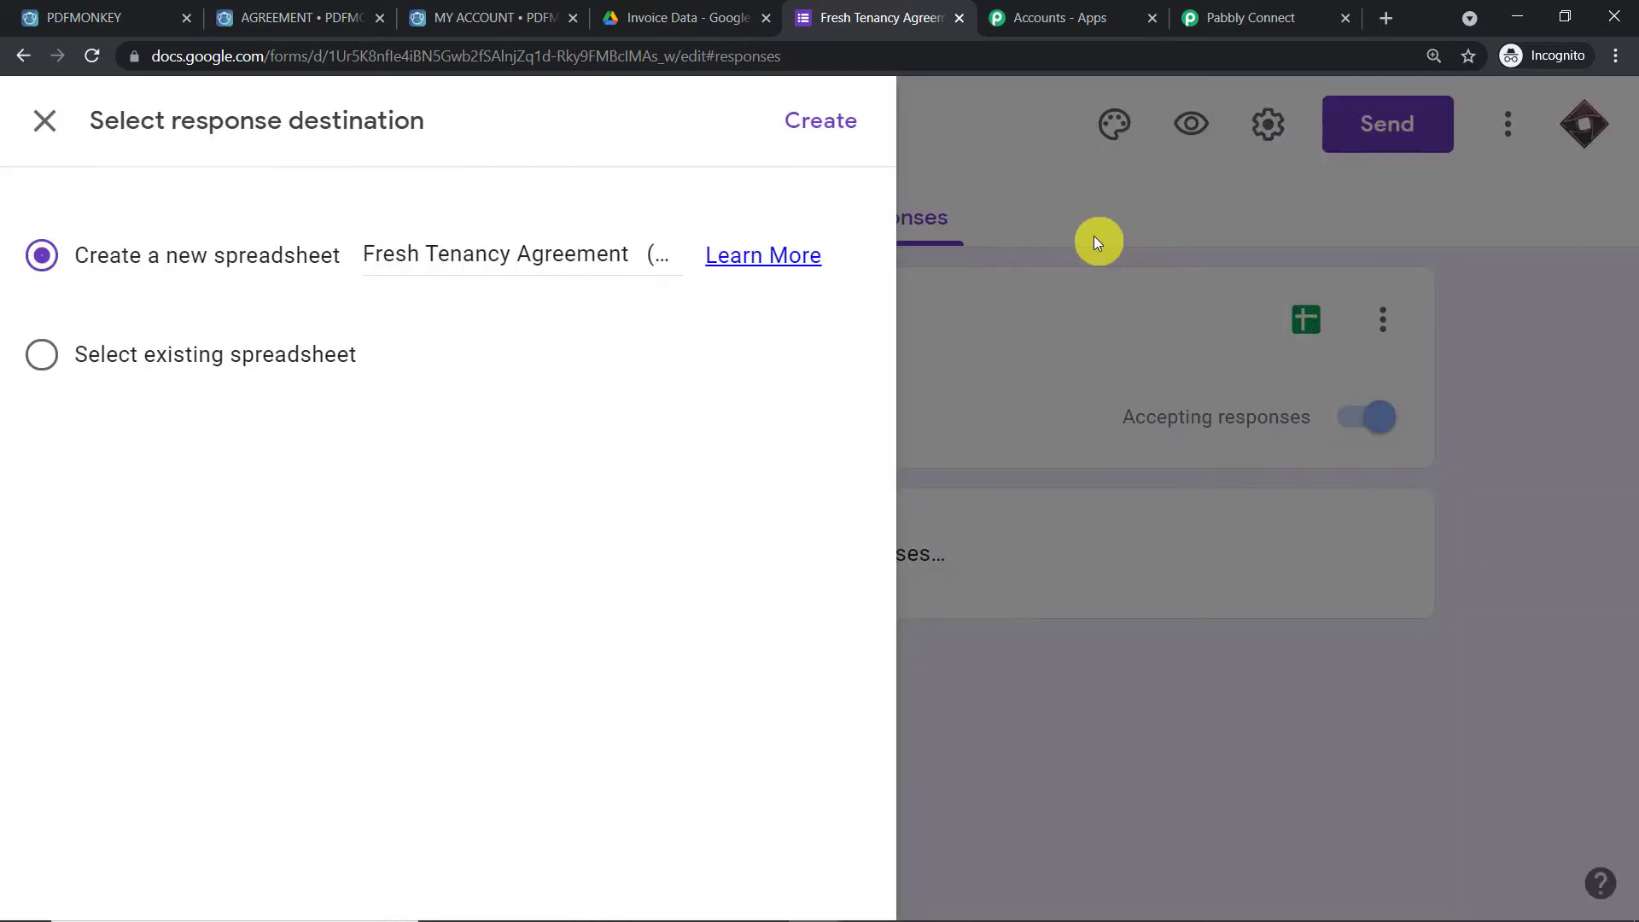
pyautogui.moveTo(439, 121); pyautogui.dragTo(833, 55)
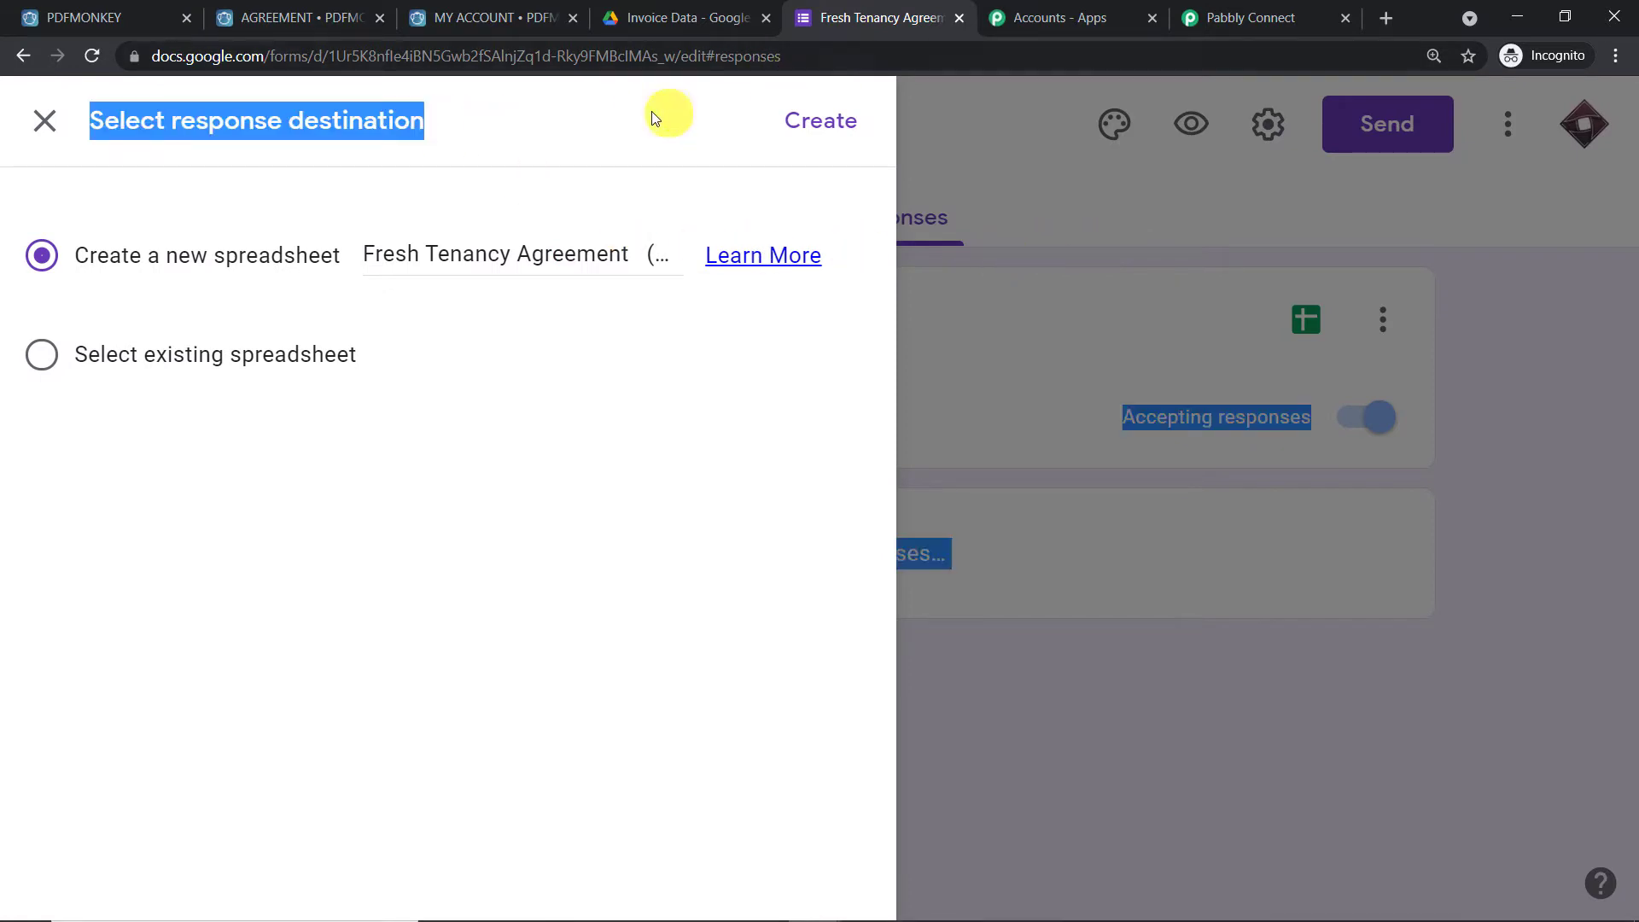
pyautogui.click(368, 256)
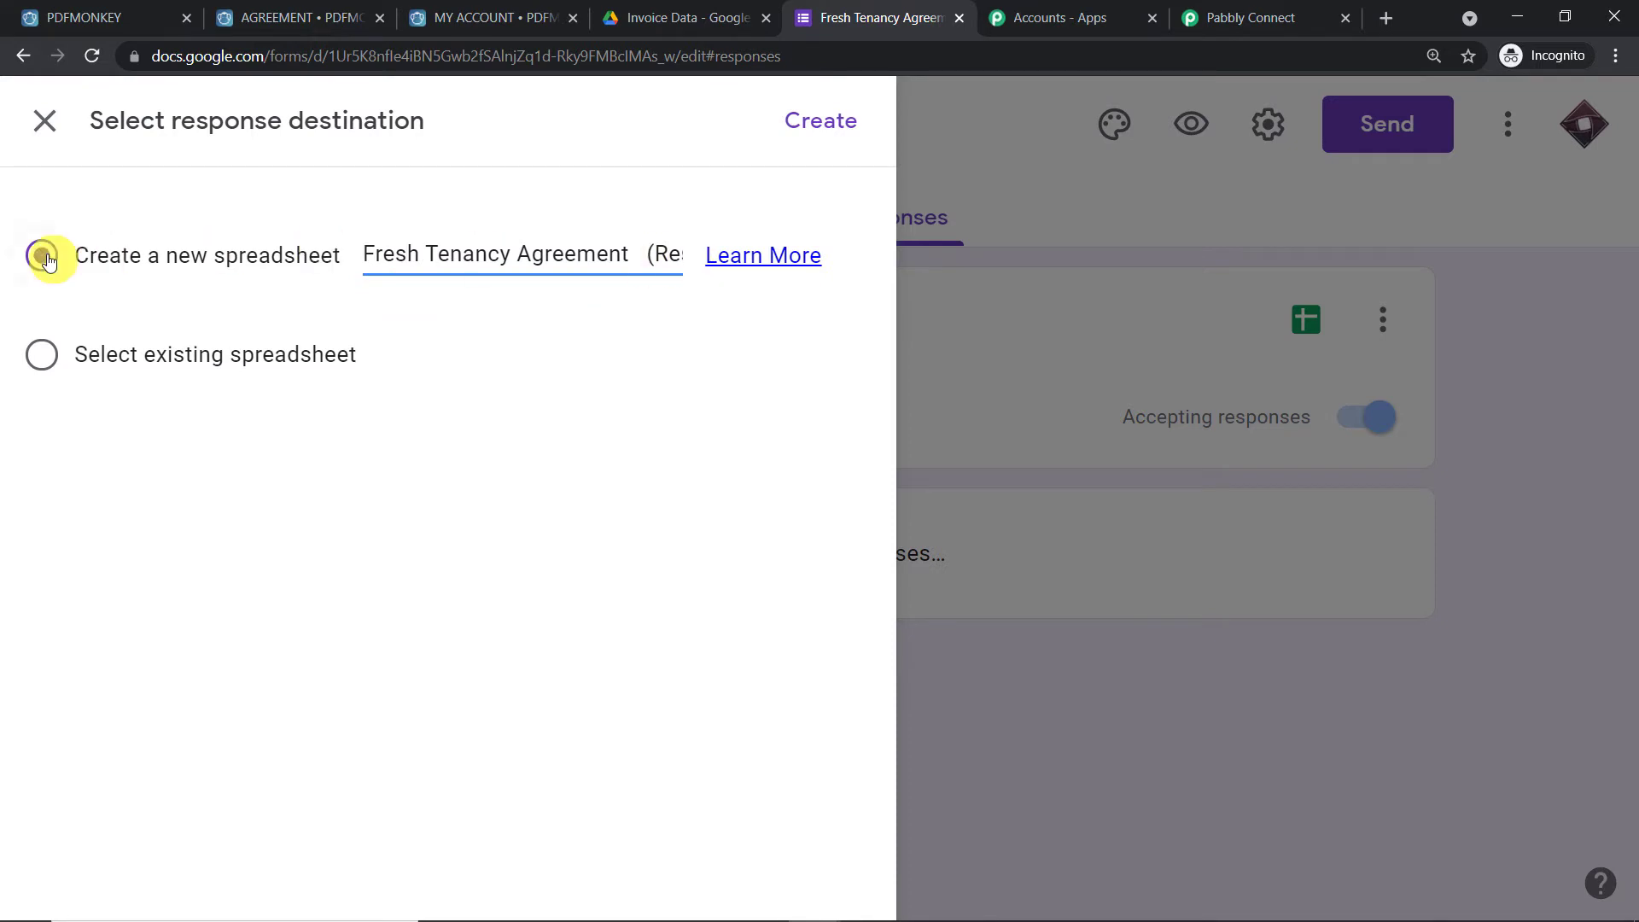
pyautogui.click(818, 128)
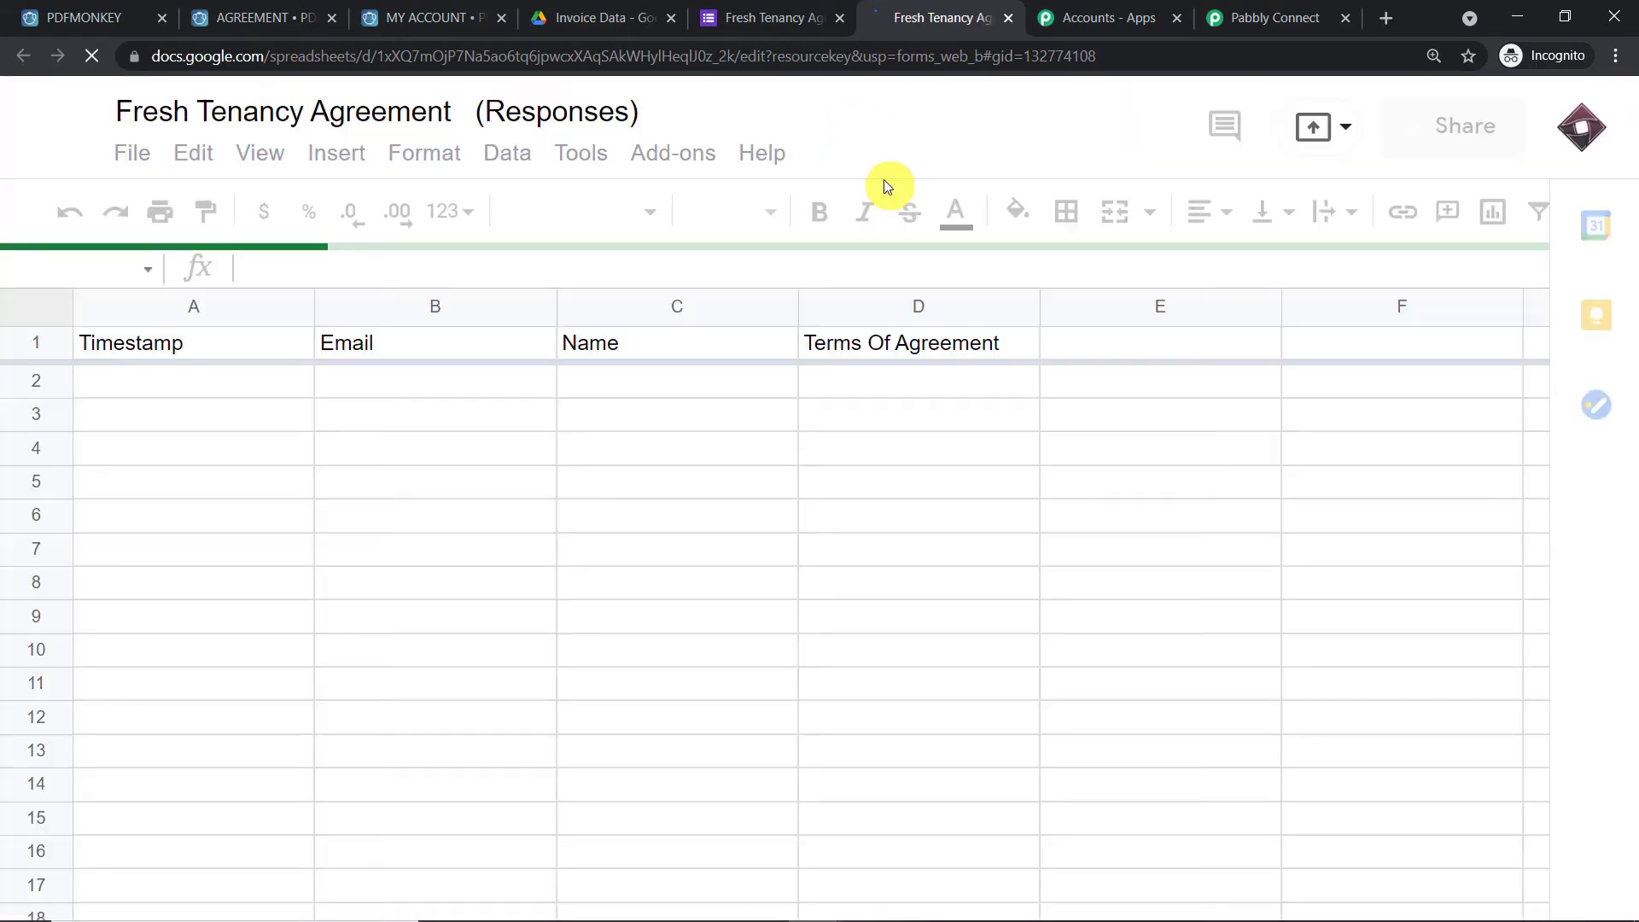
# Review the form's questions, then select cells B2, C2 and D2 under Email, Name and Terms Of Agreement
pyautogui.click(752, 18)
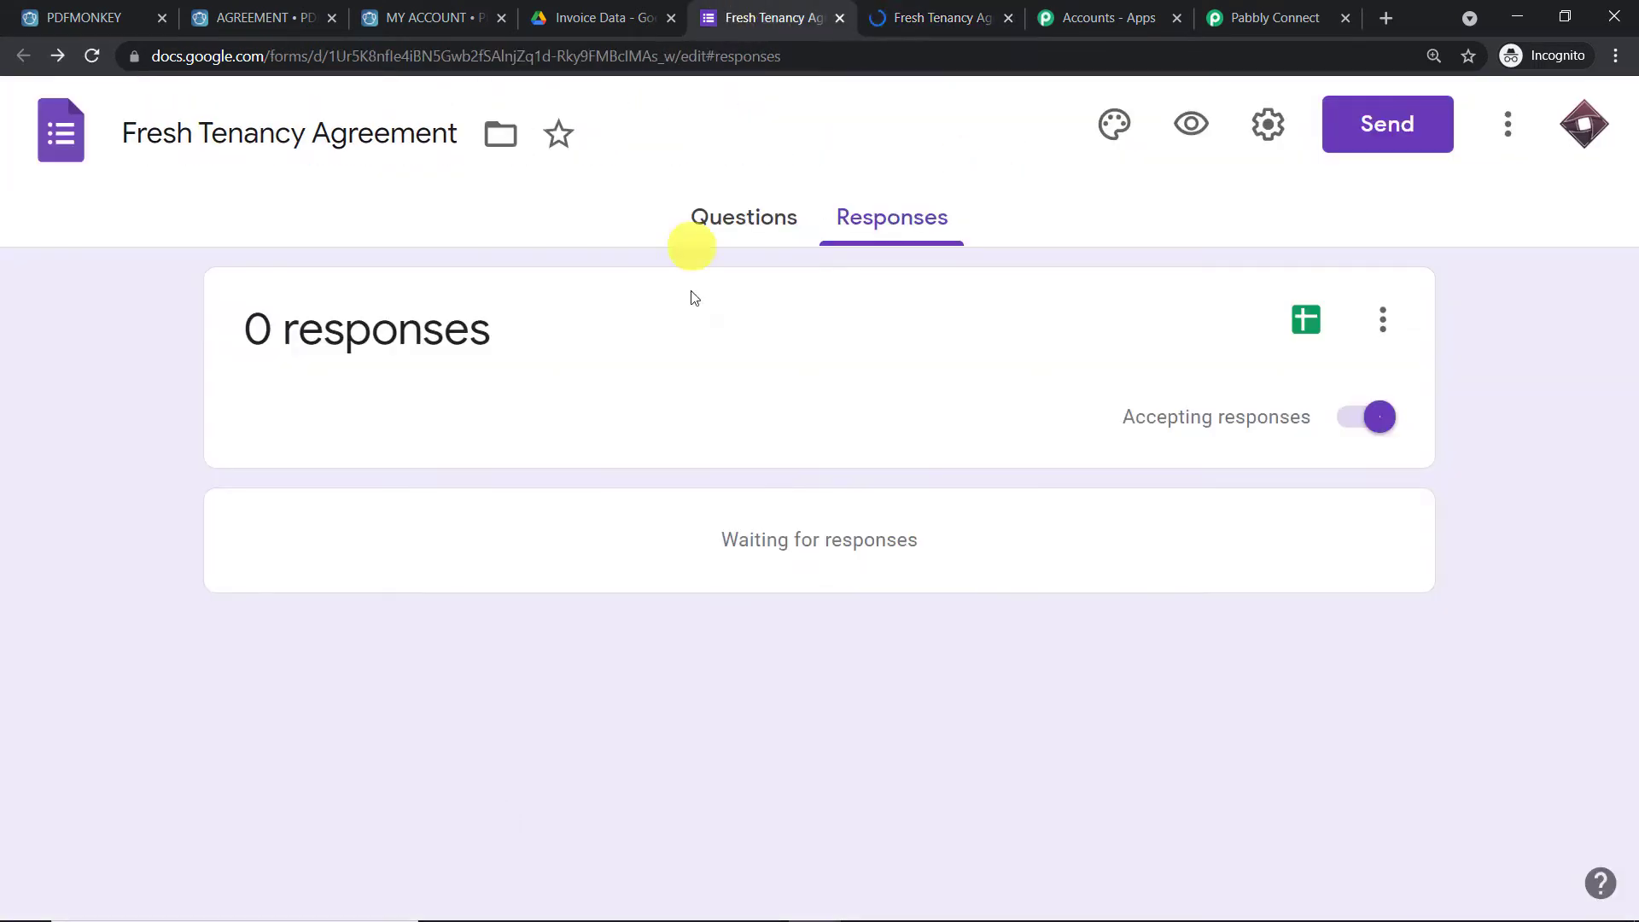
pyautogui.click(719, 232)
pyautogui.scroll(-3, 519, 417)
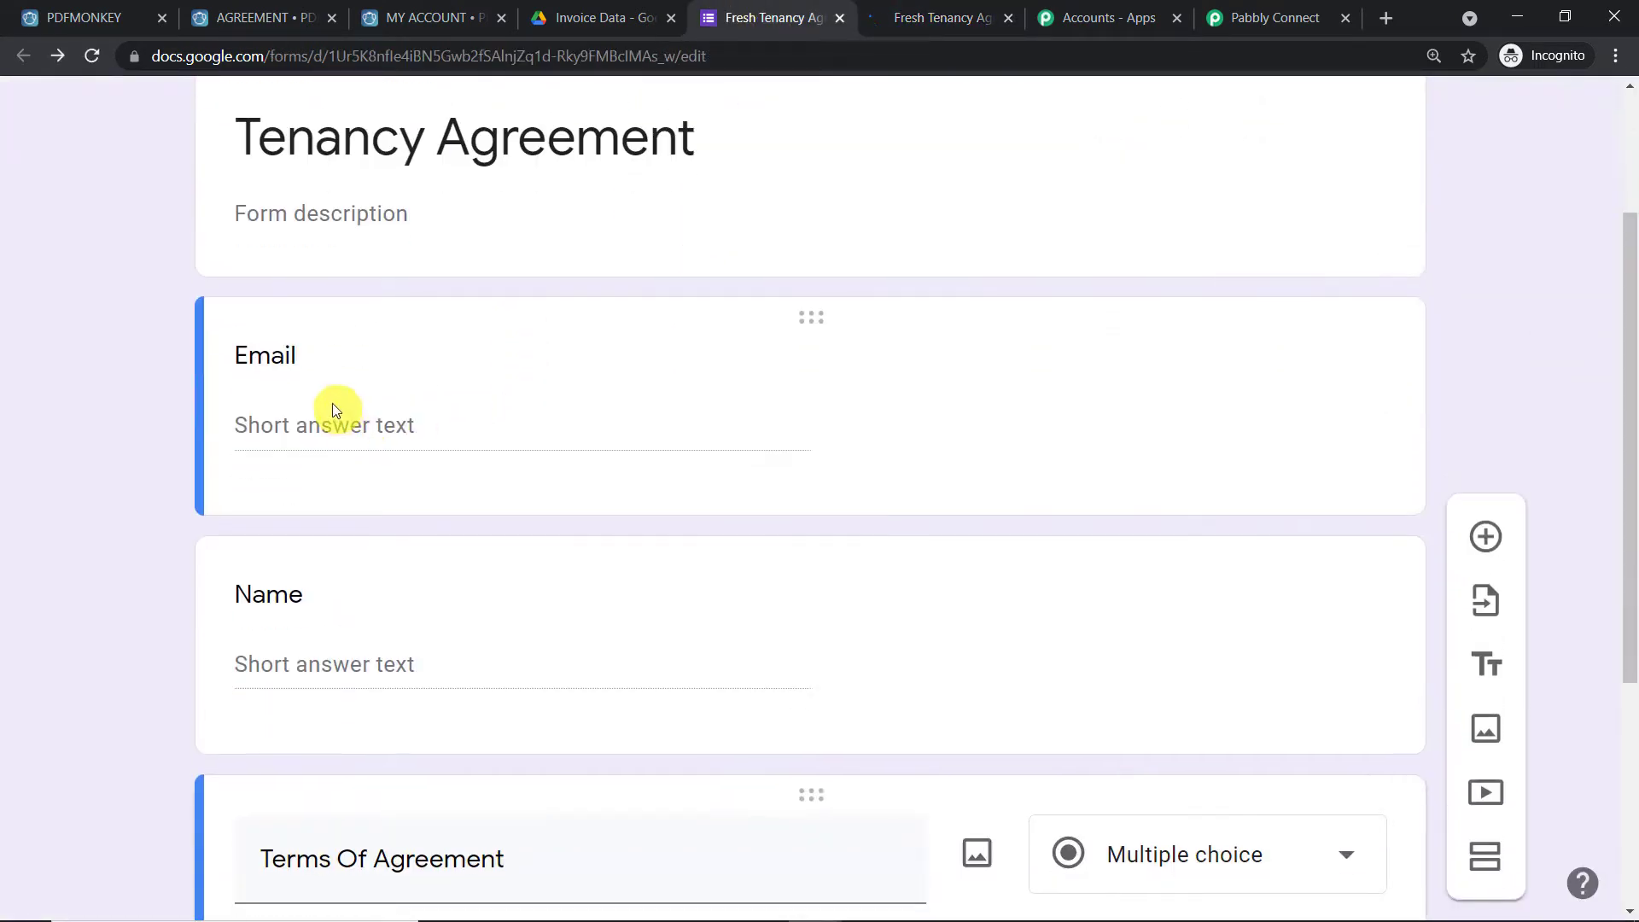
pyautogui.scroll(-3, 597, 359)
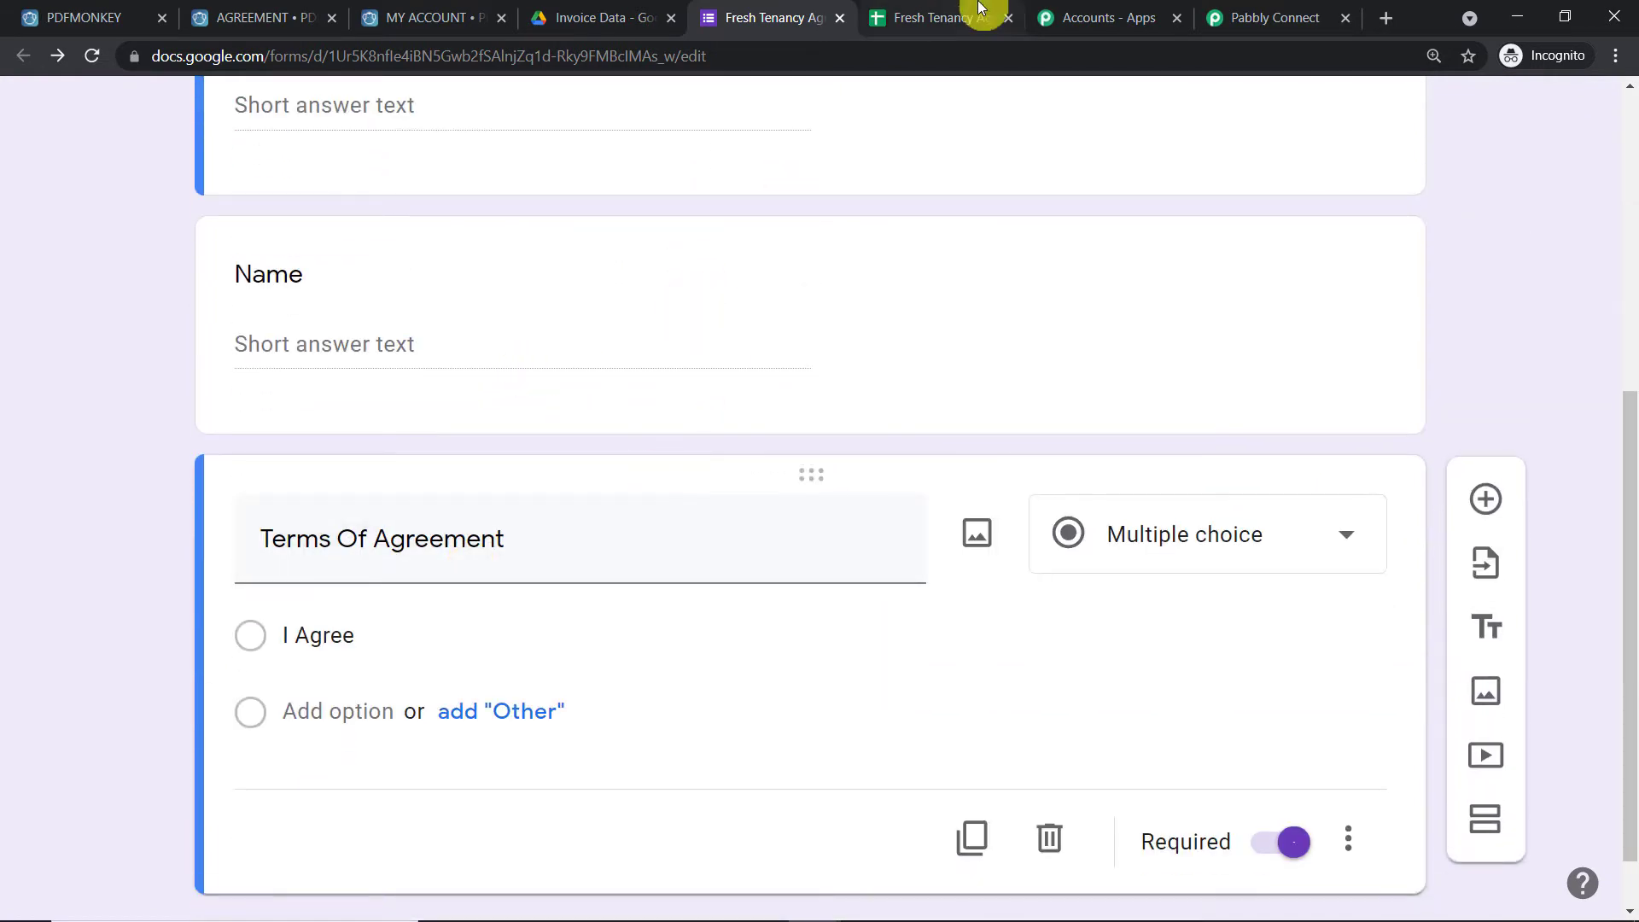
pyautogui.click(953, 11)
pyautogui.click(376, 375)
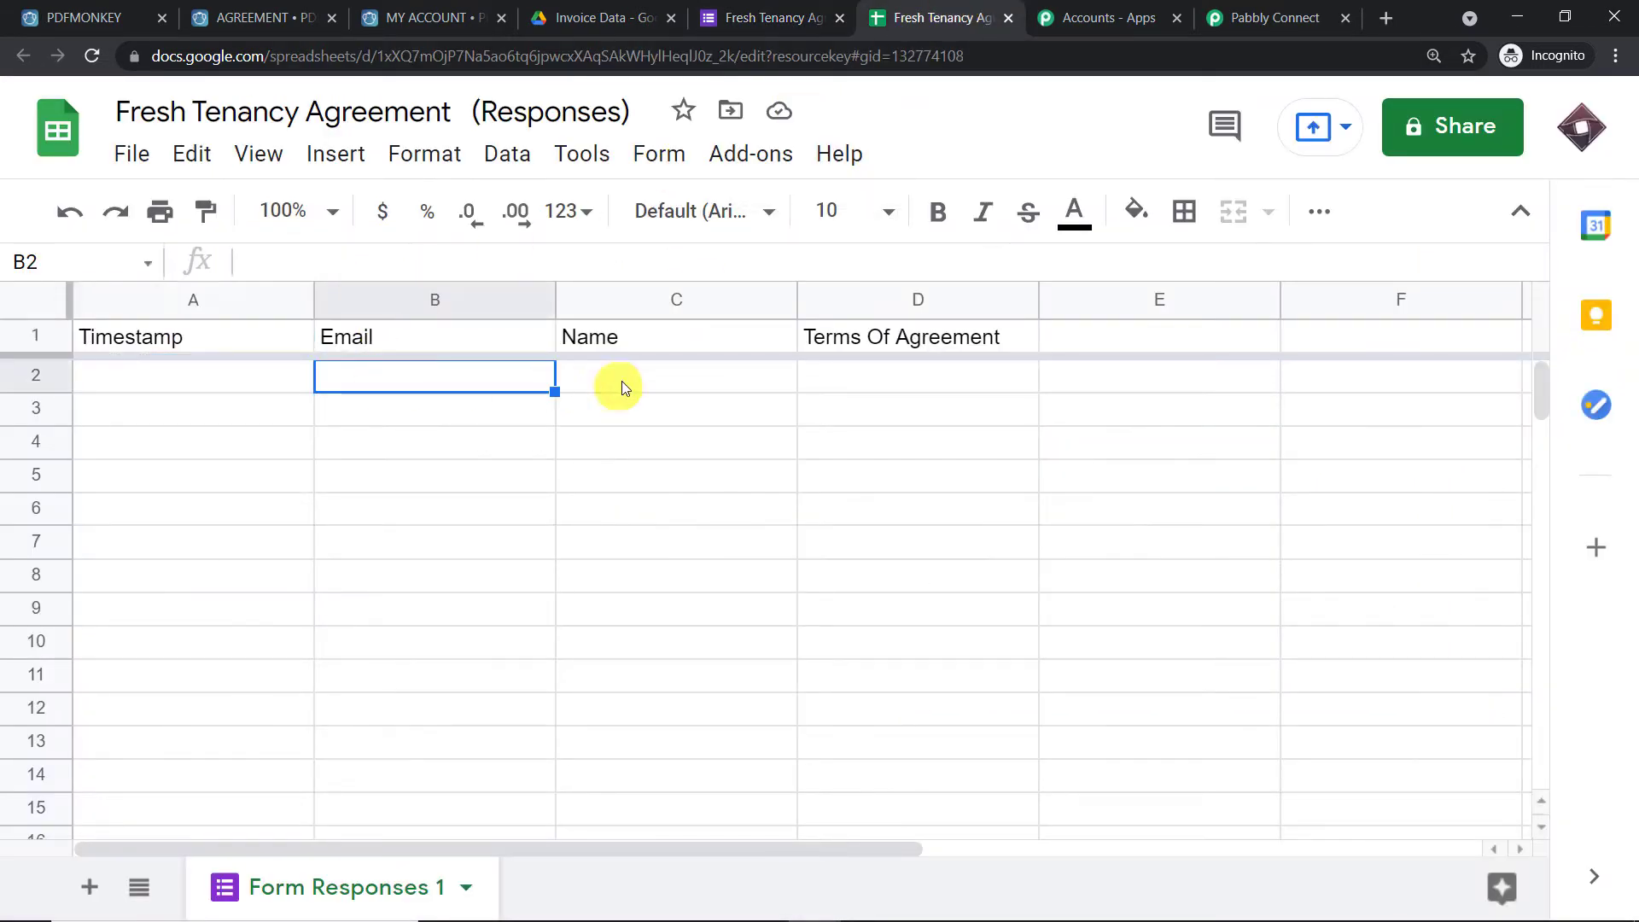
pyautogui.click(782, 377)
pyautogui.click(896, 376)
# Recheck the form, then select cells B3, C3, D3 and A3 in the responses sheet
pyautogui.click(734, 18)
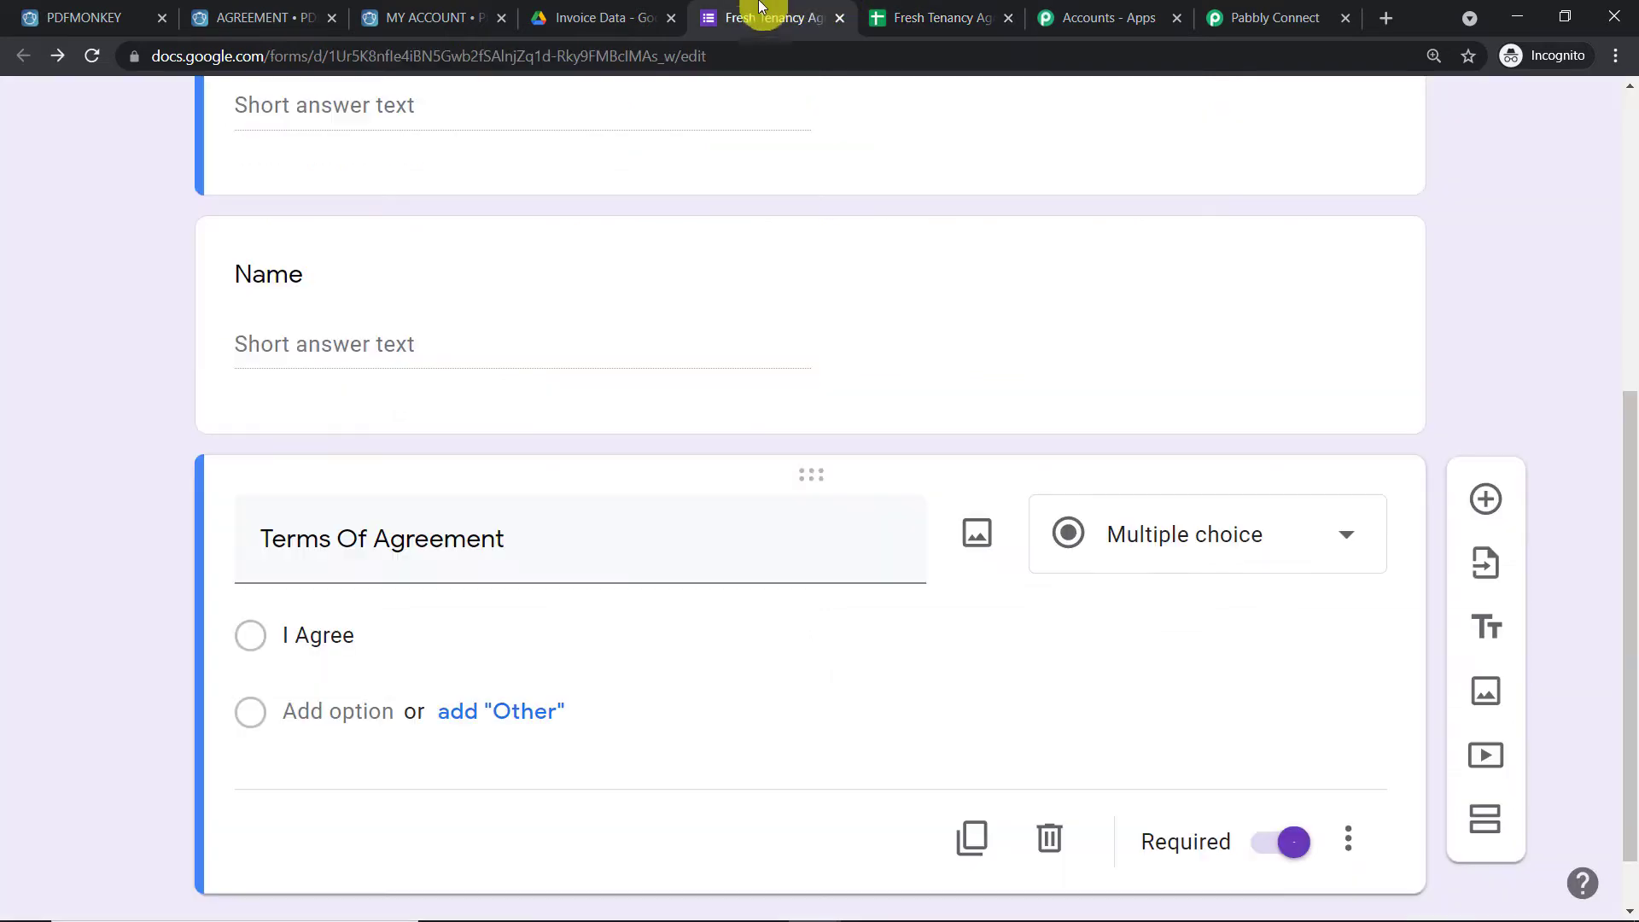
pyautogui.scroll(10, 526, 341)
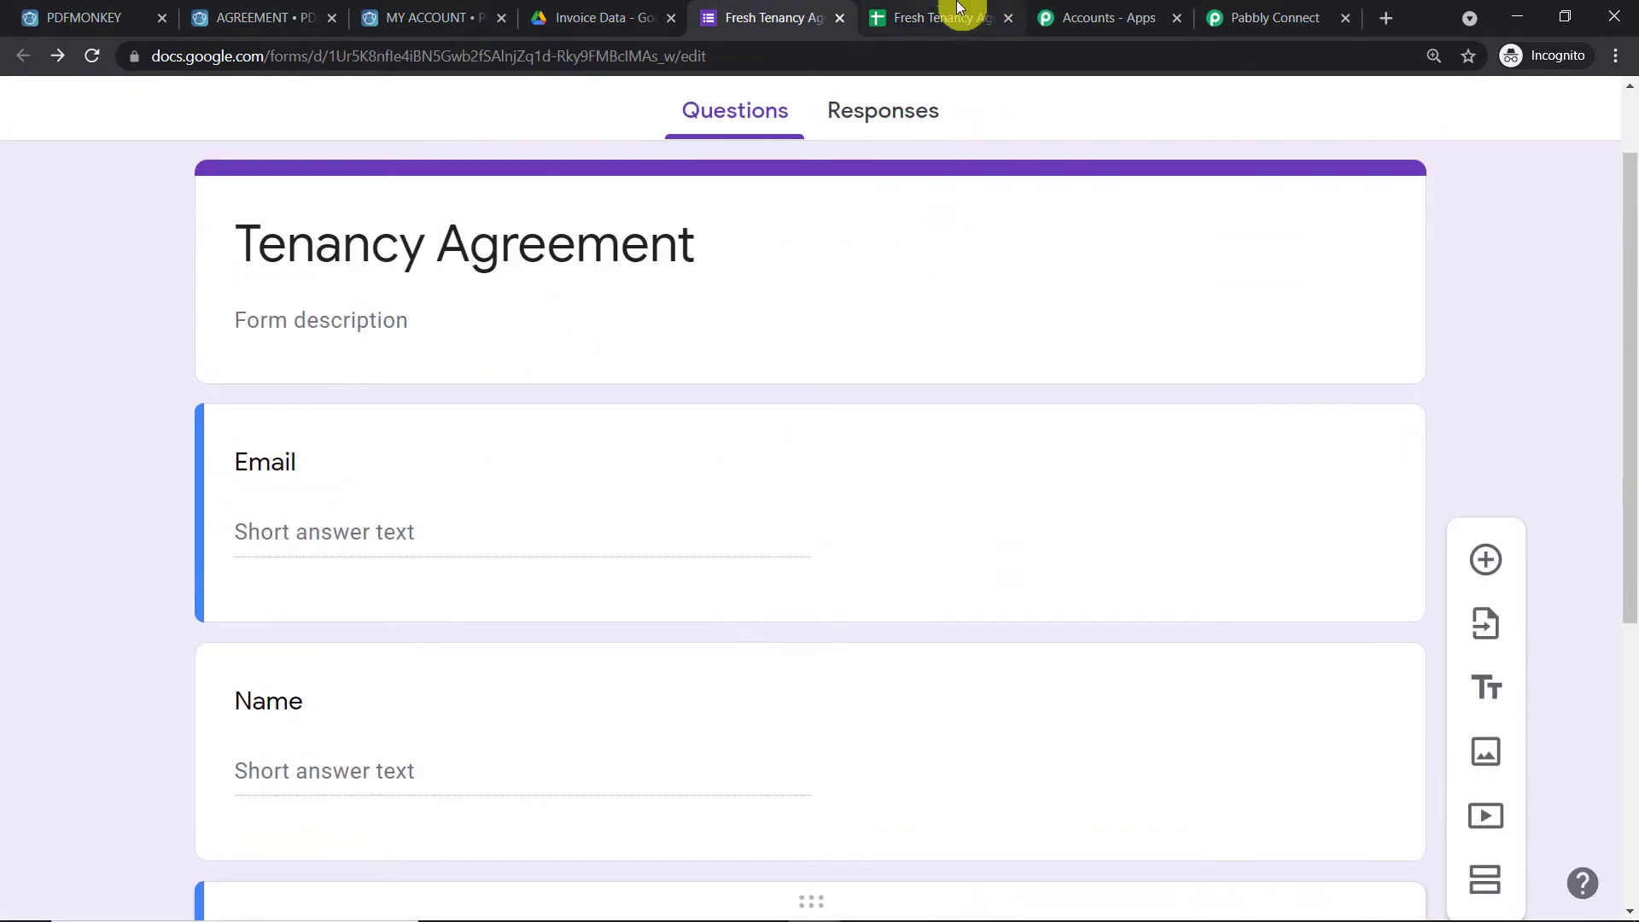
pyautogui.click(949, 13)
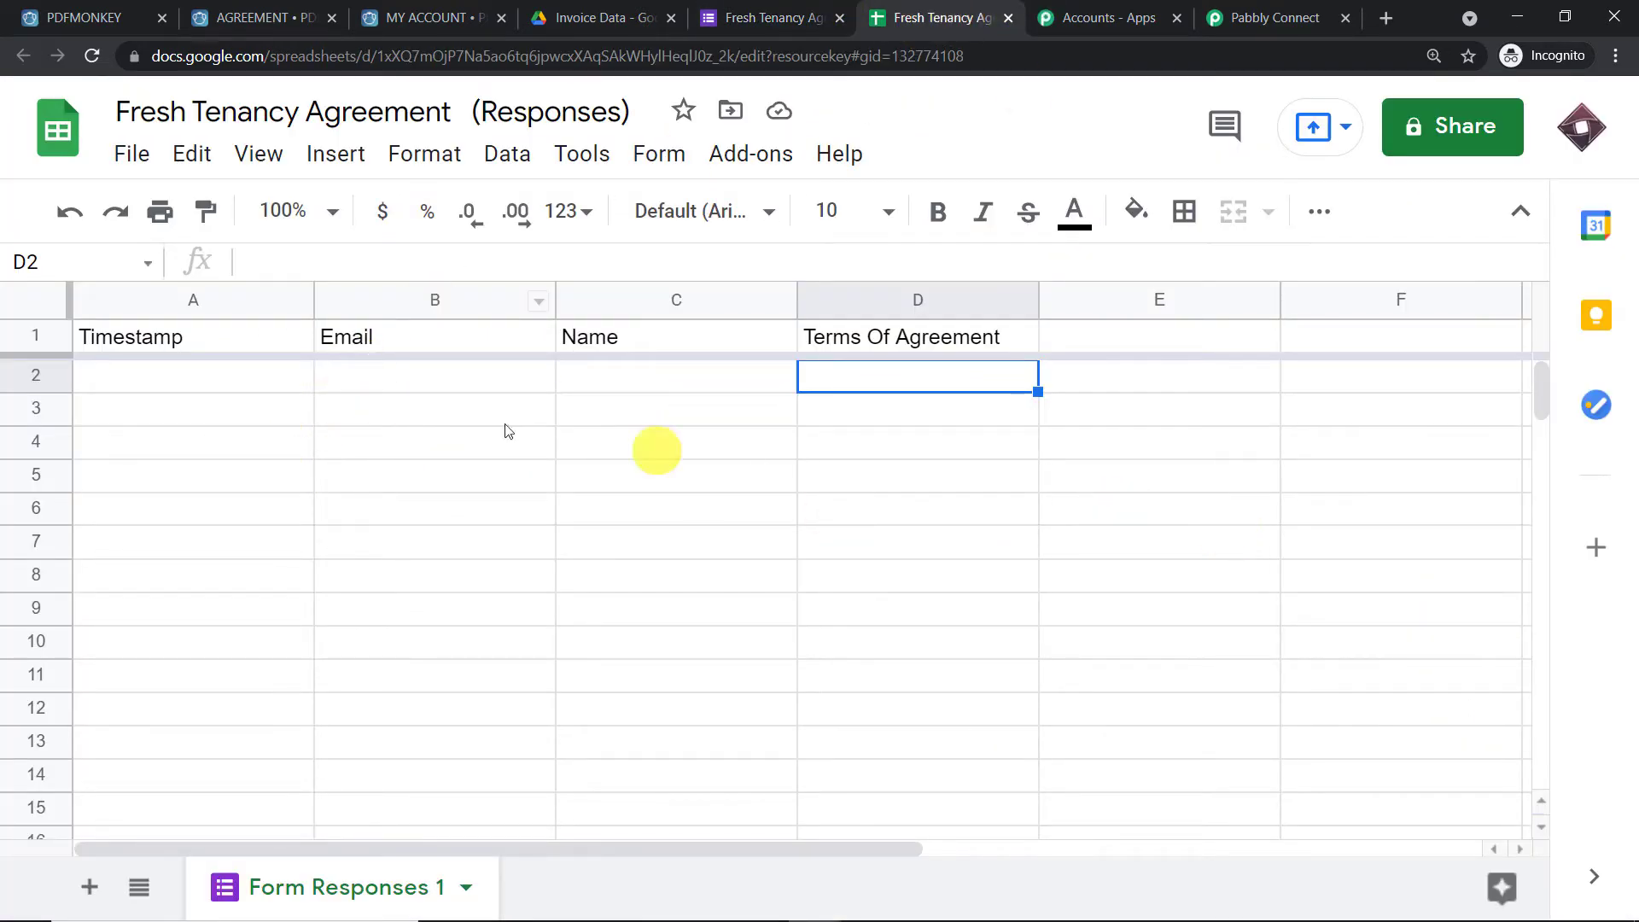
pyautogui.click(419, 413)
pyautogui.click(653, 424)
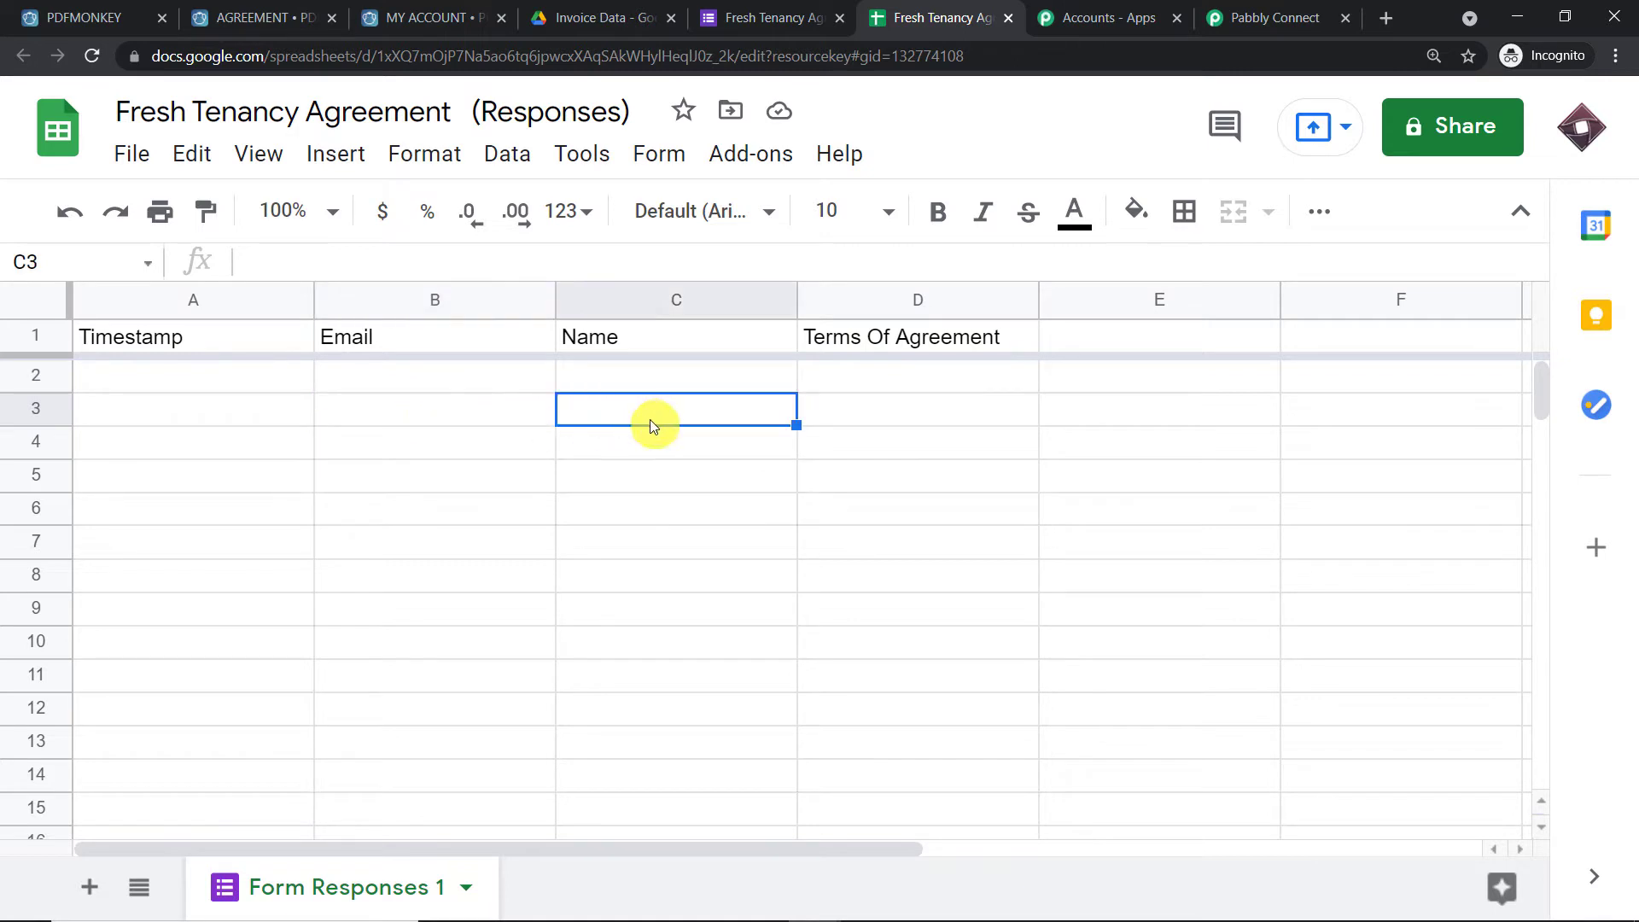
pyautogui.click(918, 418)
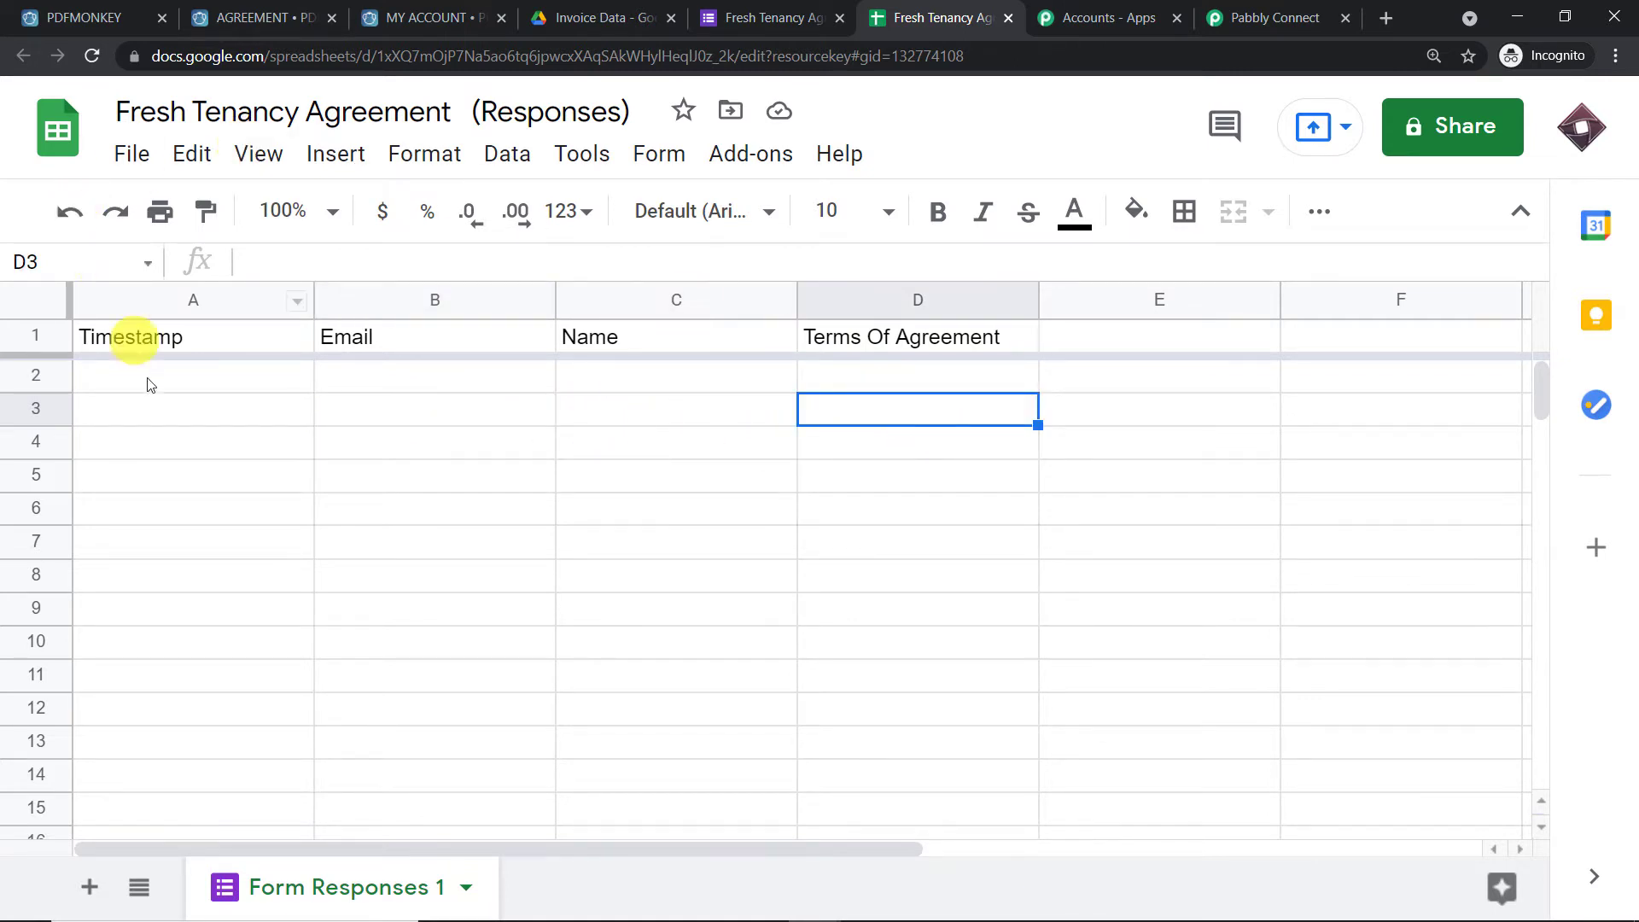
pyautogui.click(151, 410)
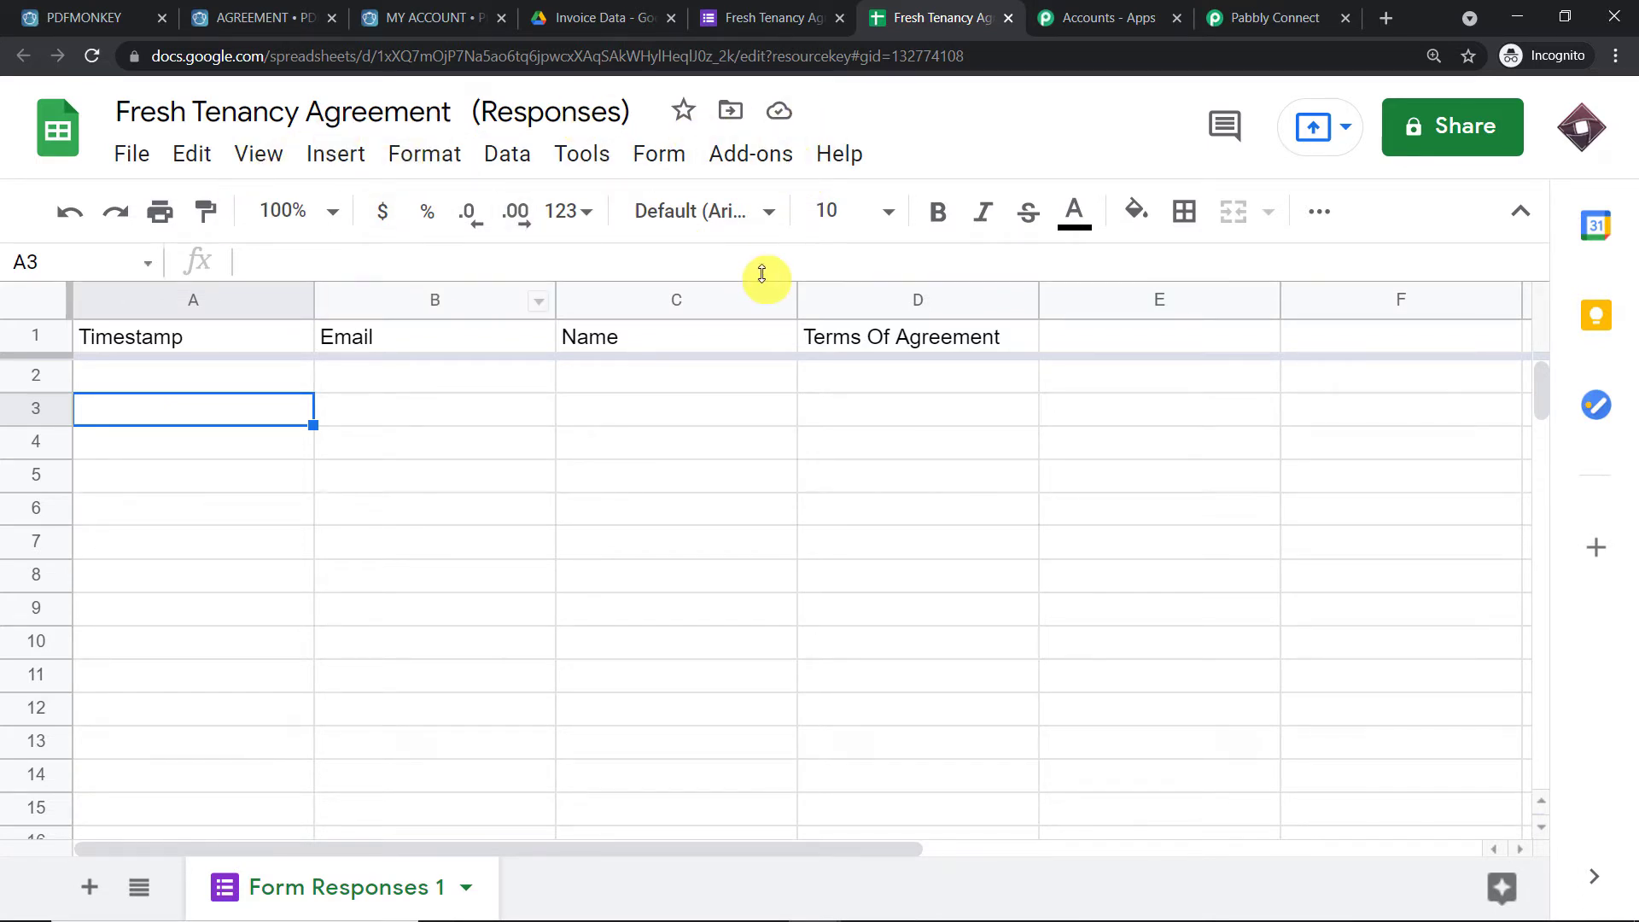
pyautogui.click(761, 162)
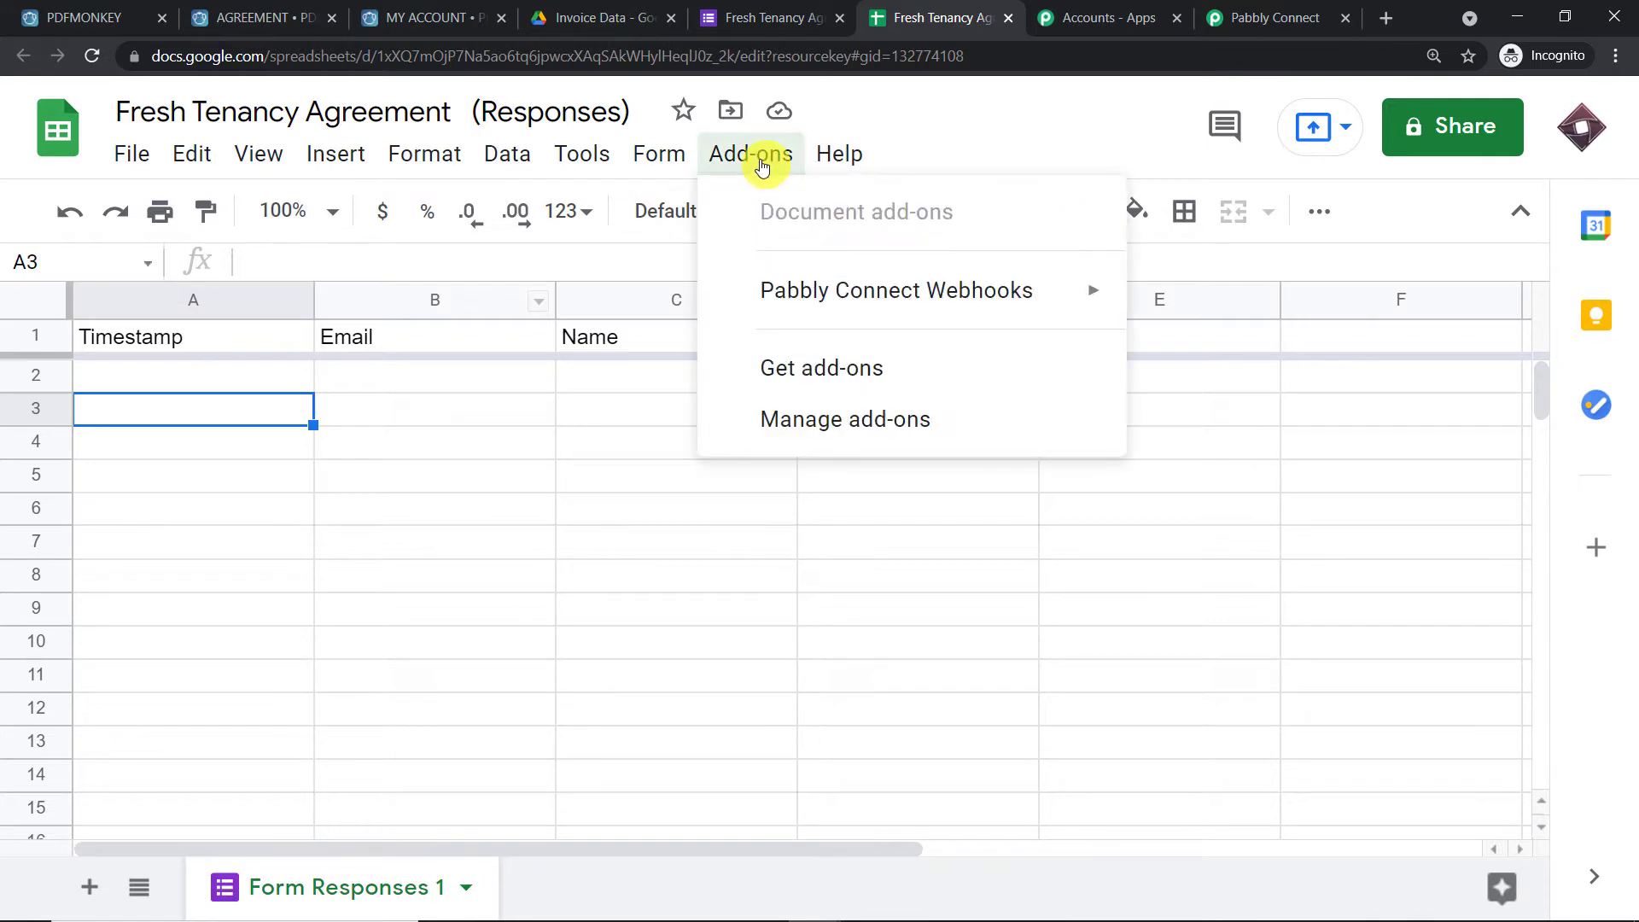
pyautogui.moveTo(764, 296)
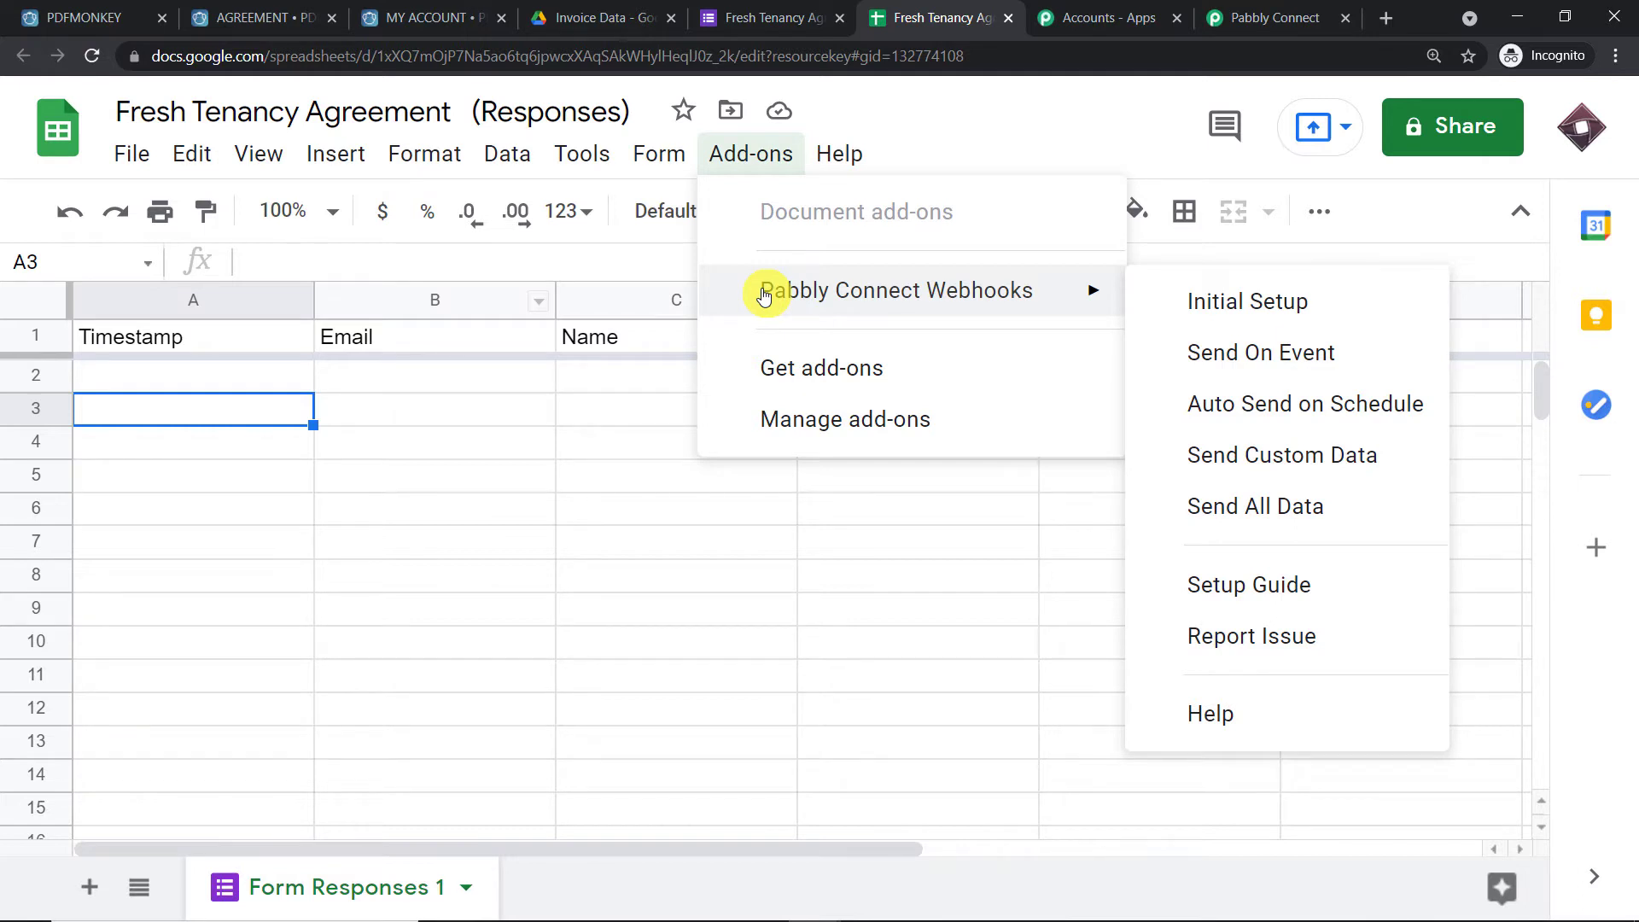
pyautogui.click(776, 381)
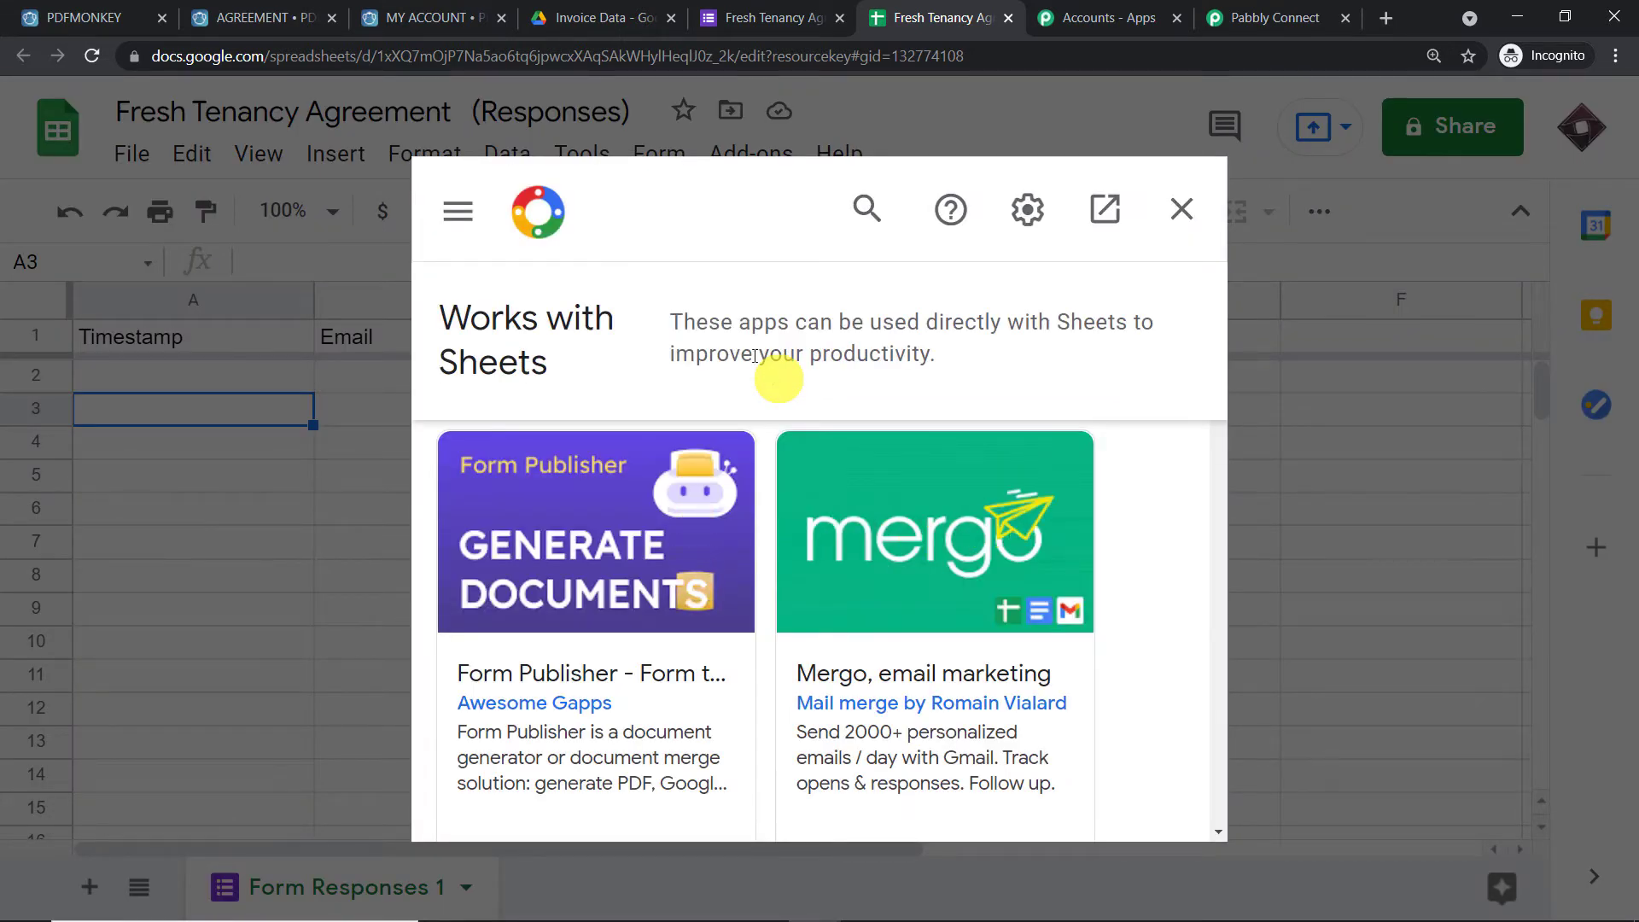
pyautogui.click(866, 213)
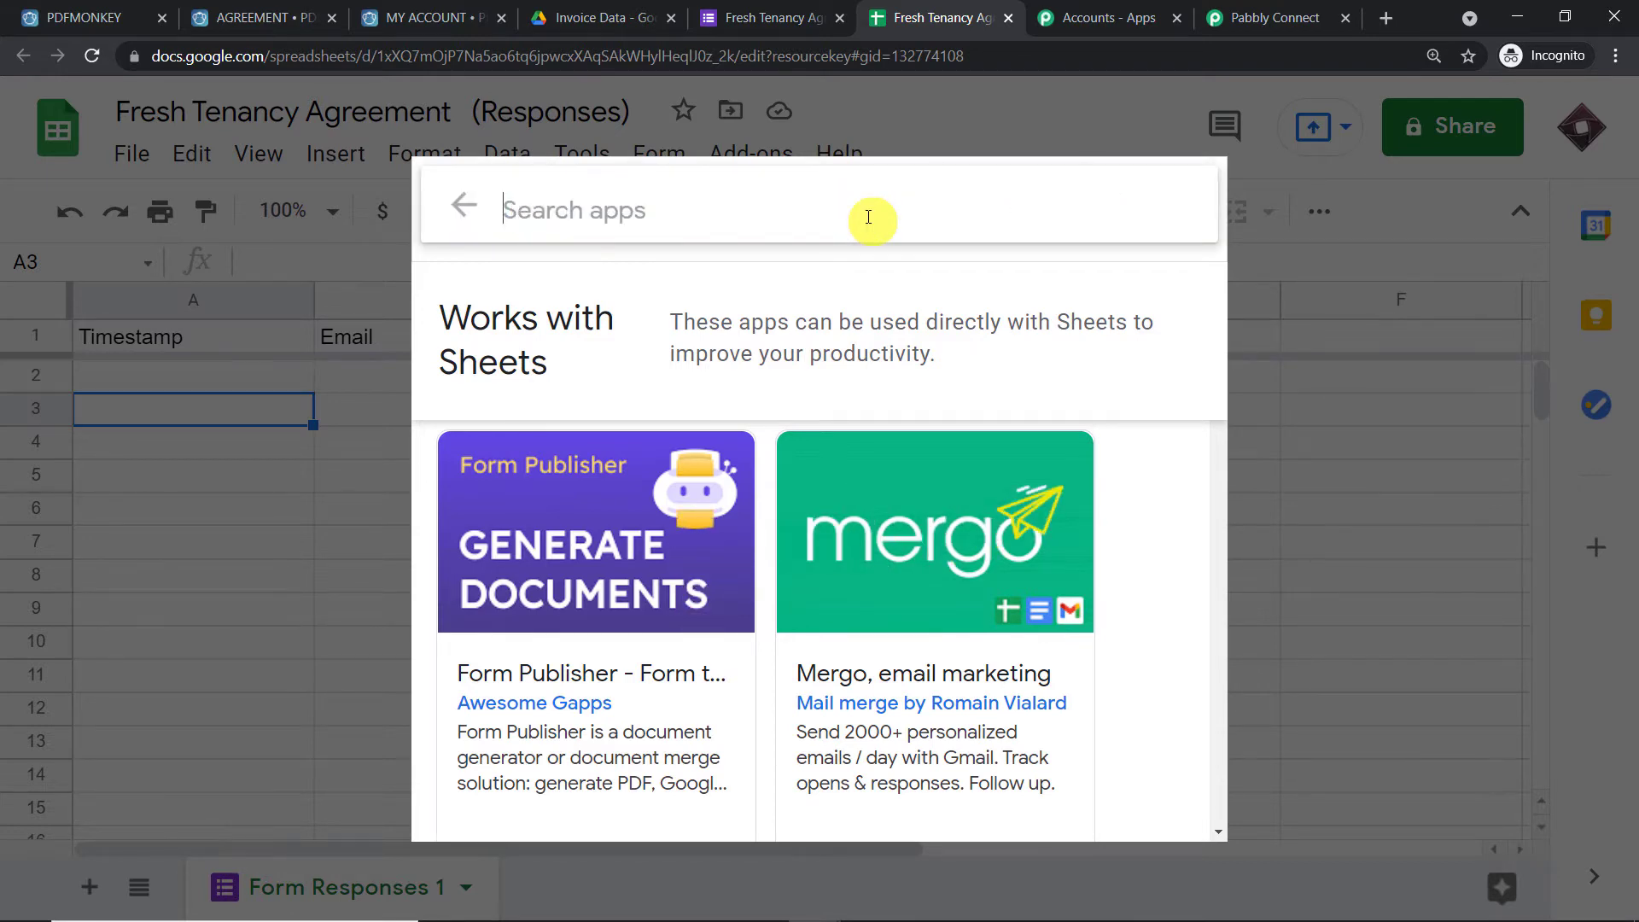
pyautogui.write('goo')
pyautogui.press('BackSpace')
pyautogui.press('BackSpace')
pyautogui.press('BackSpace')
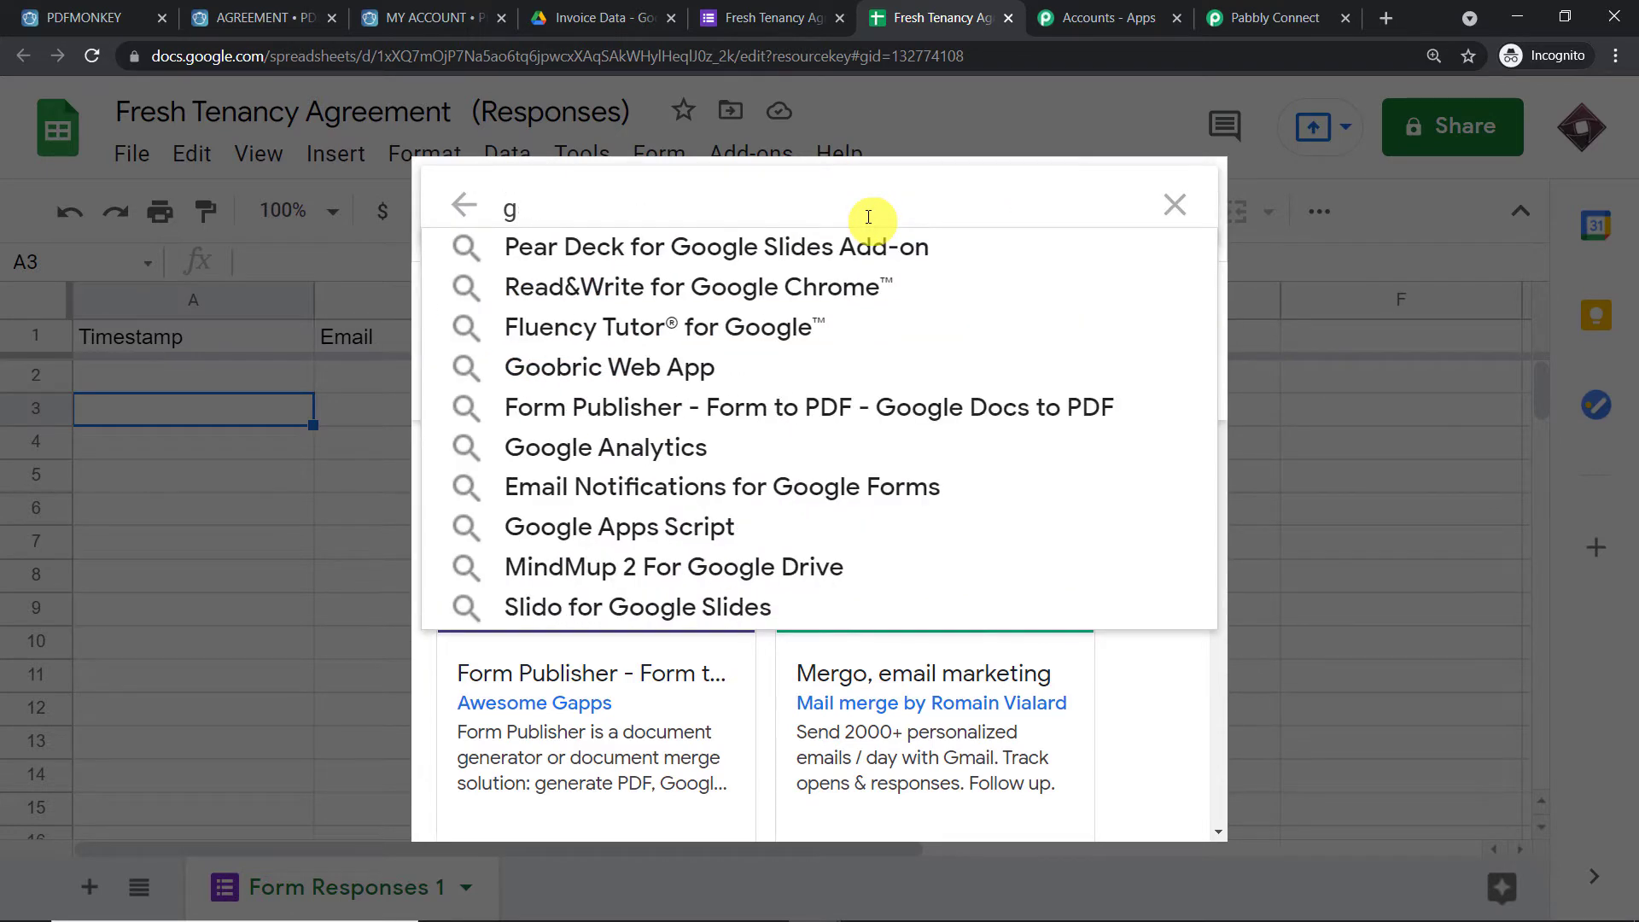
pyautogui.write('pabbl')
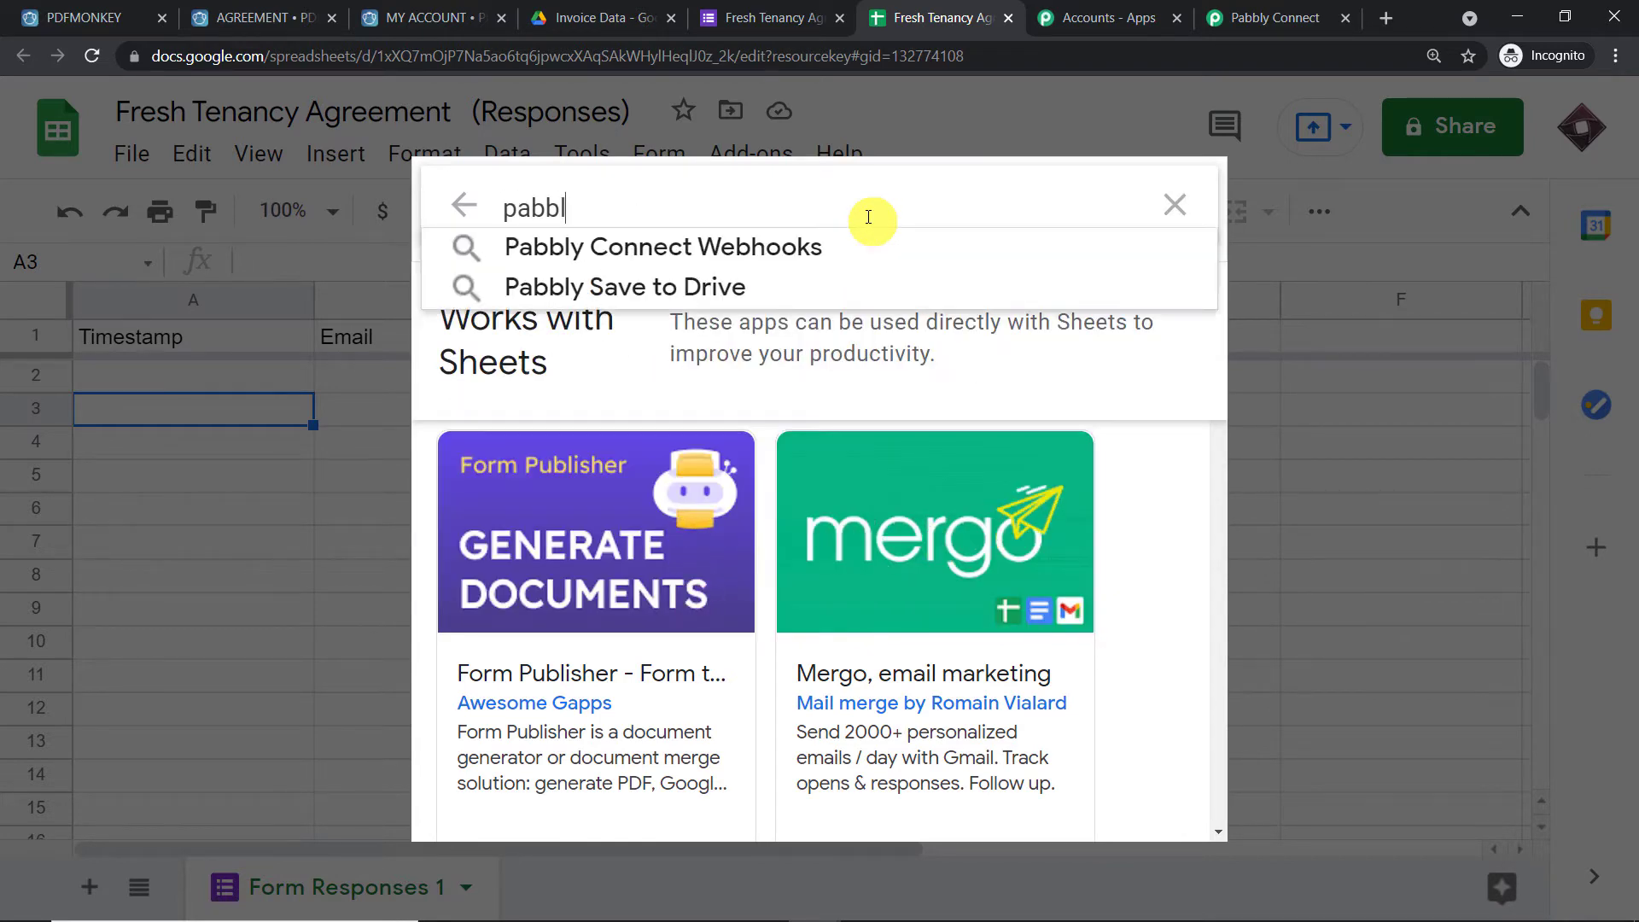
pyautogui.click(815, 246)
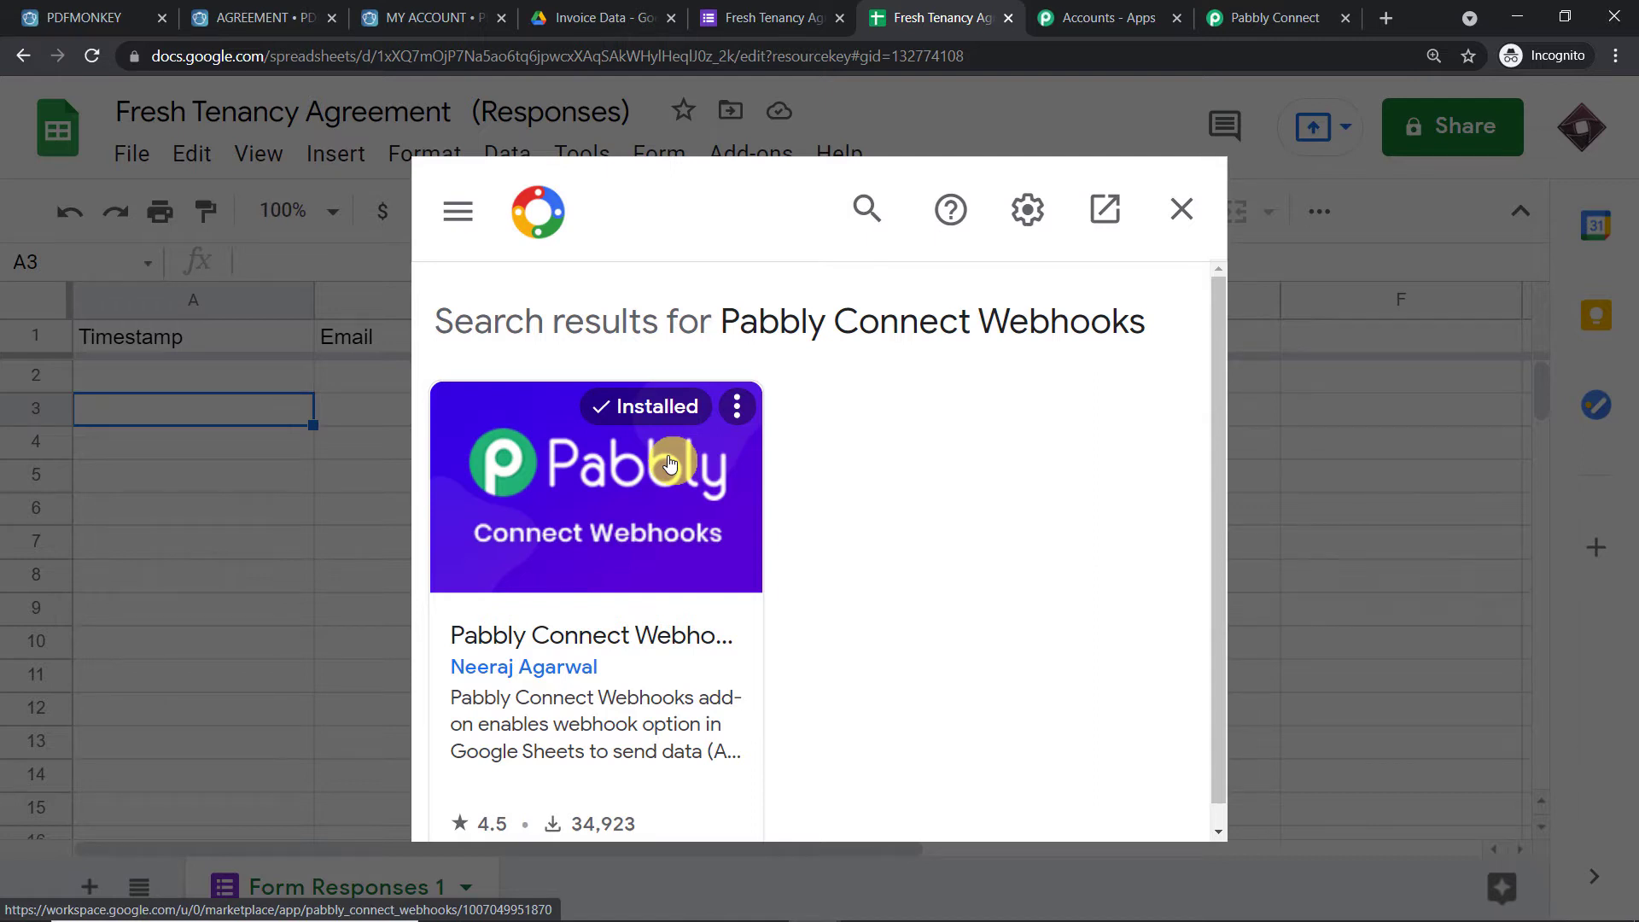
pyautogui.click(1183, 224)
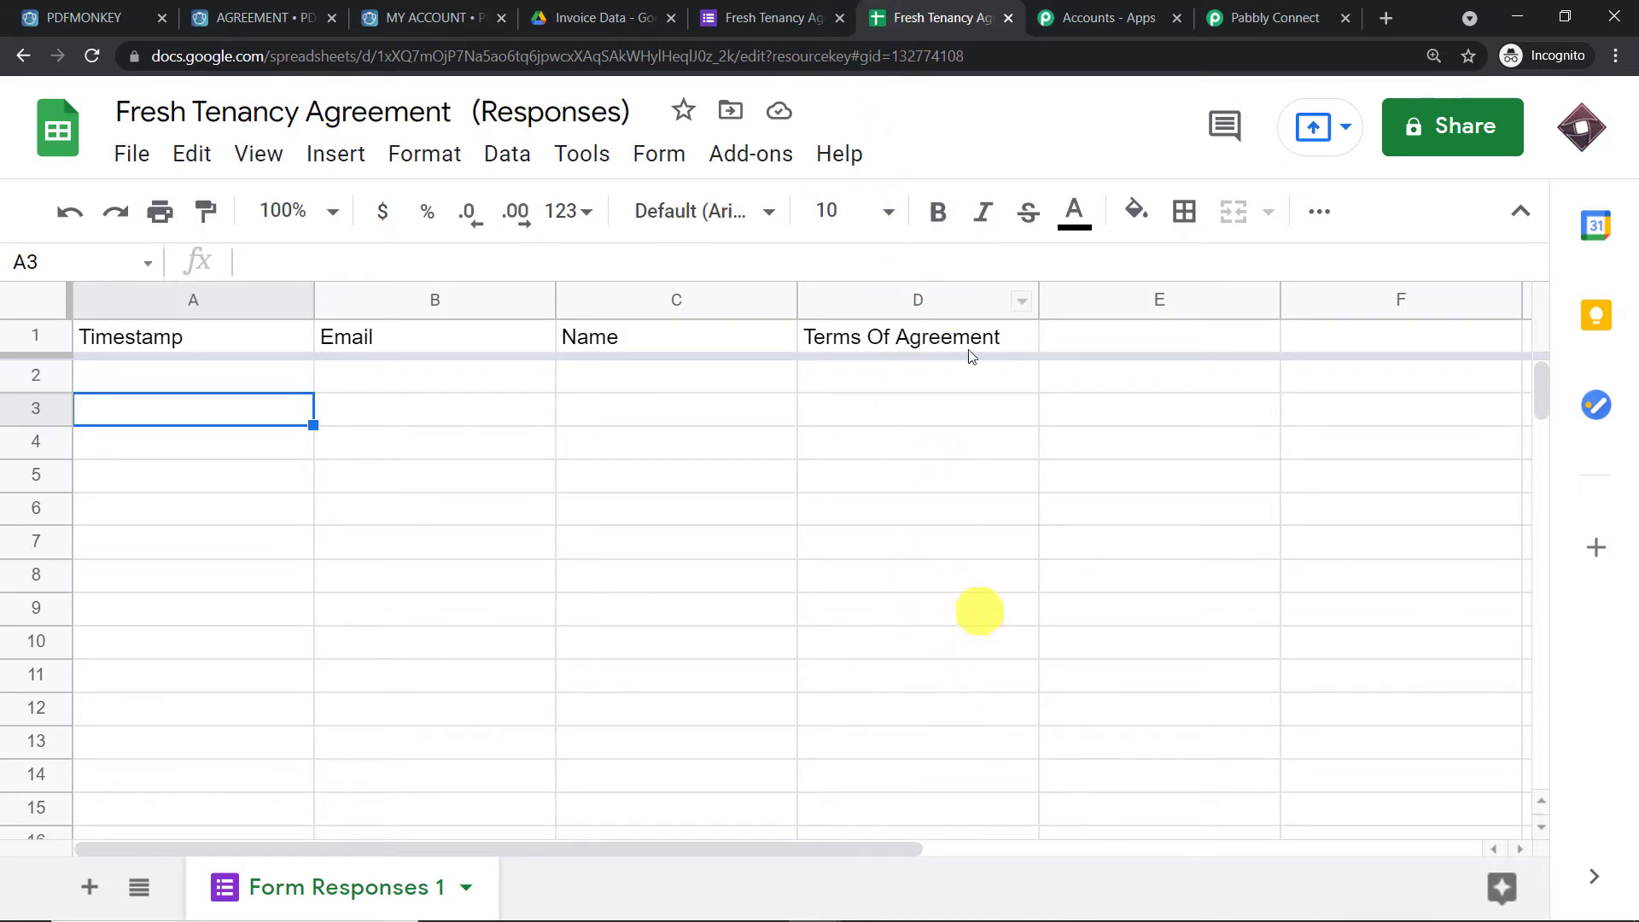
# Open Pabbly Connect Webhooks Initial Setup and copy the workflow's webhook URL from Pabbly Connect
pyautogui.click(745, 156)
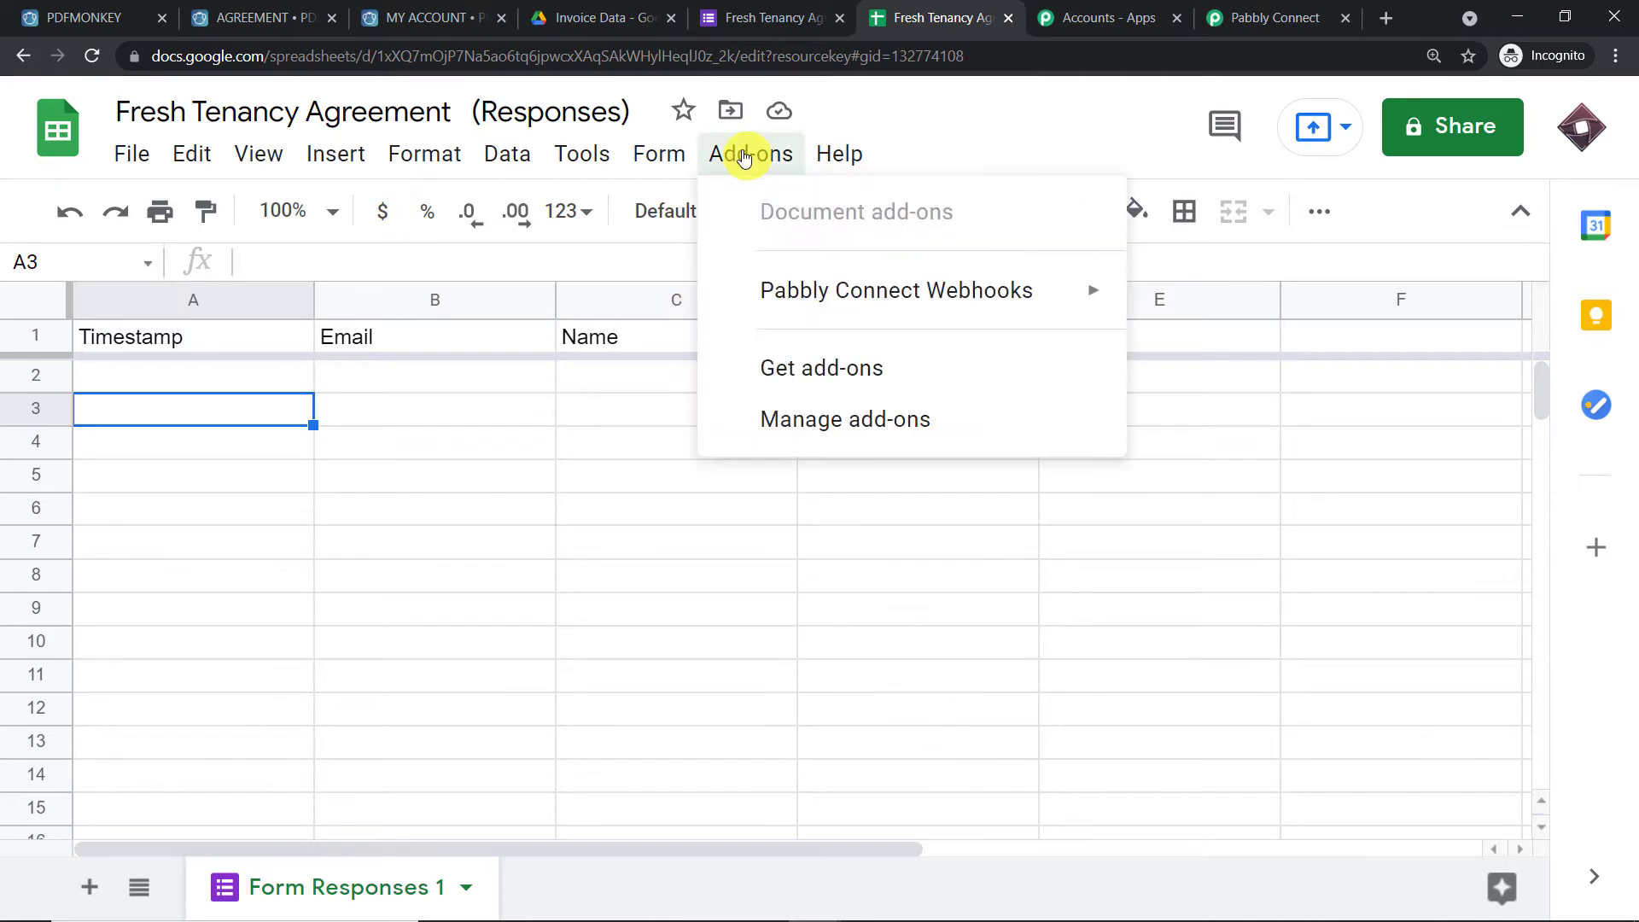
pyautogui.moveTo(786, 290)
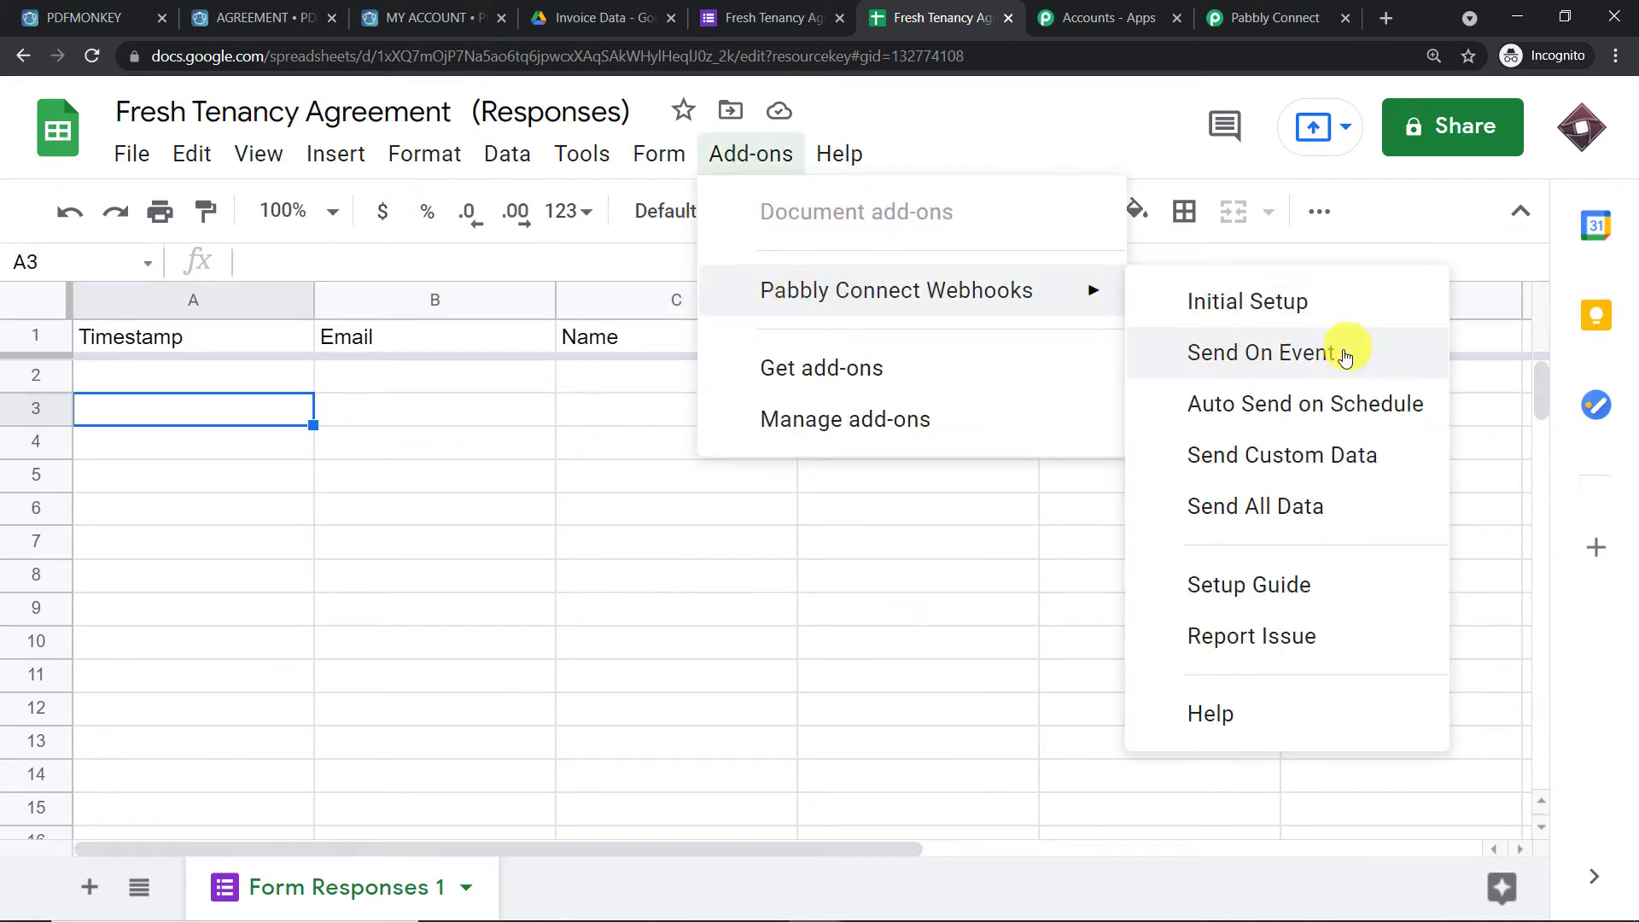
pyautogui.click(1326, 306)
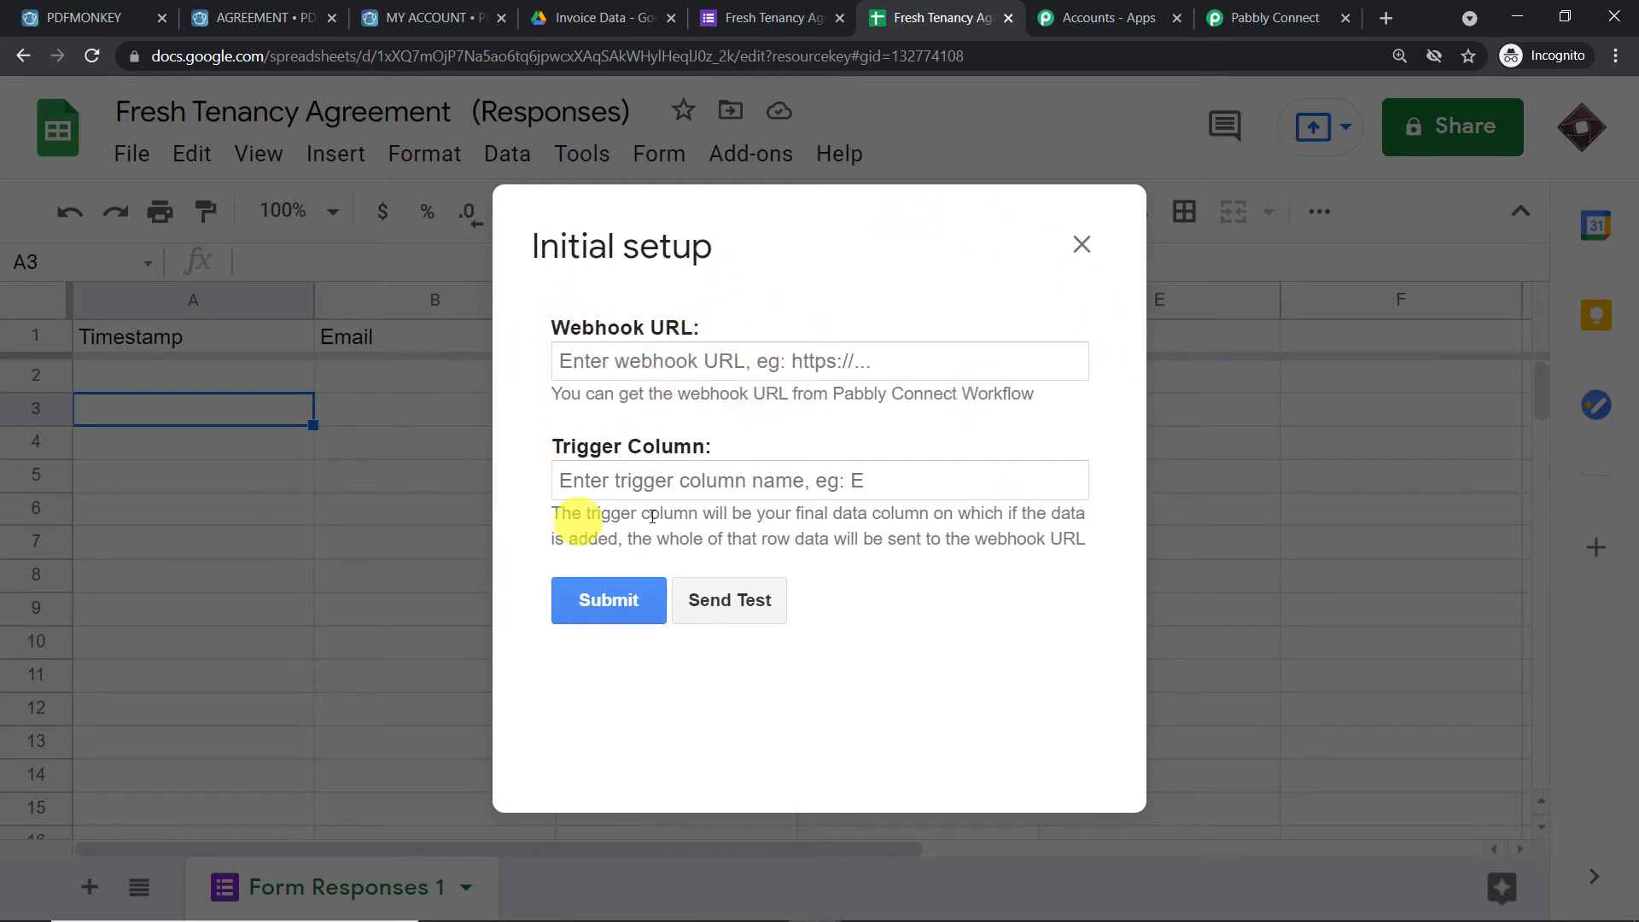
pyautogui.click(573, 352)
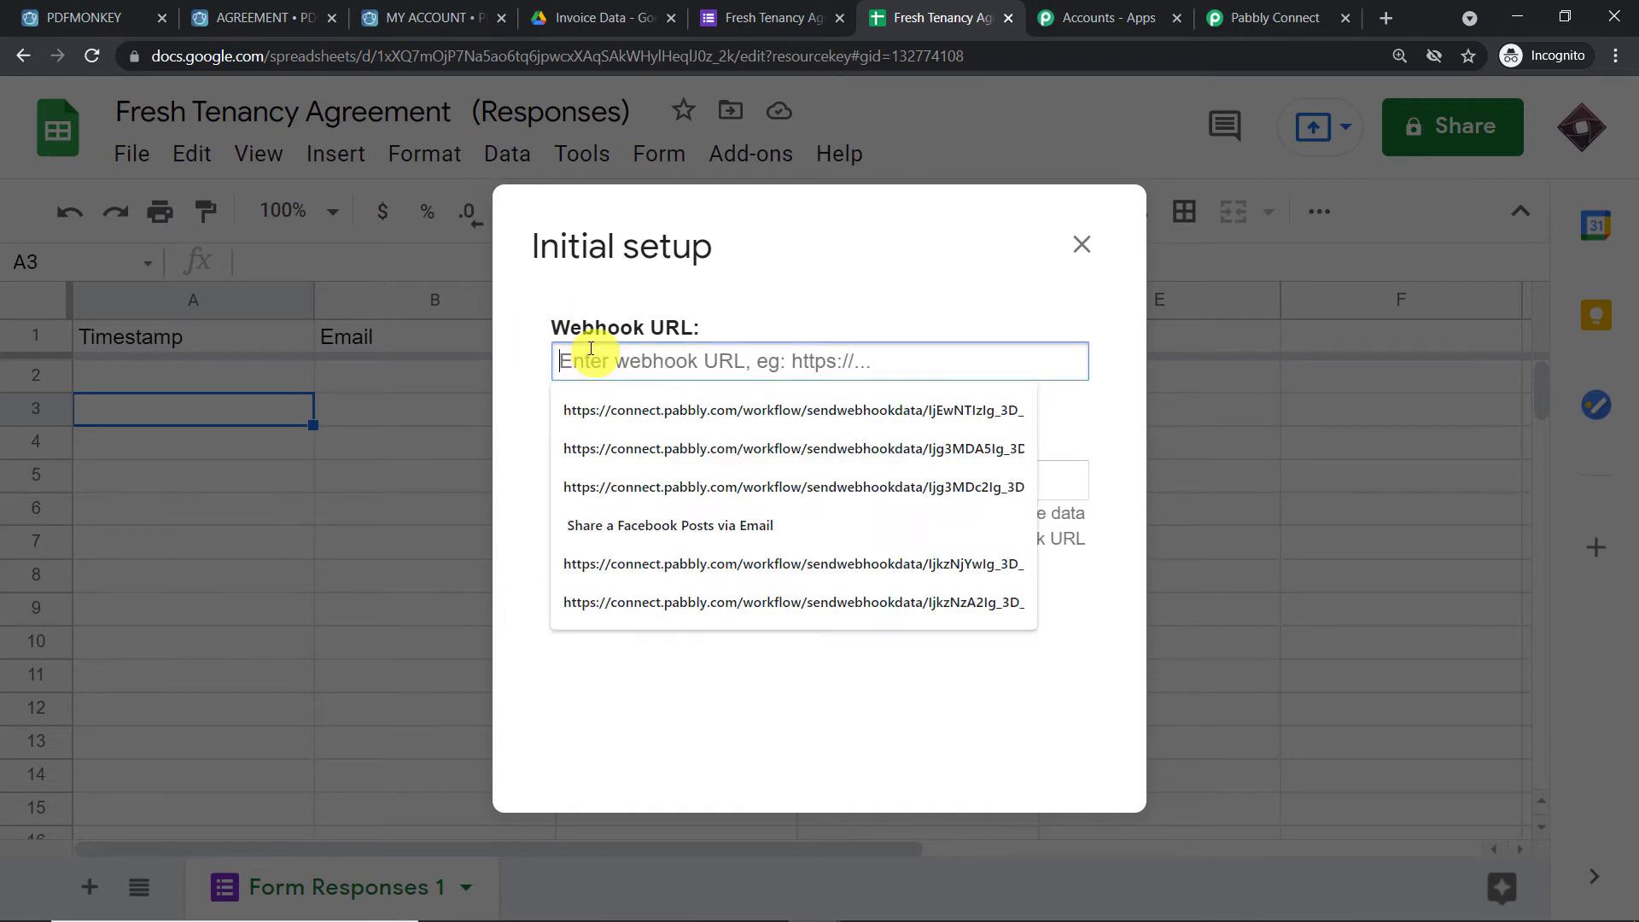
pyautogui.click(841, 275)
pyautogui.click(1282, 9)
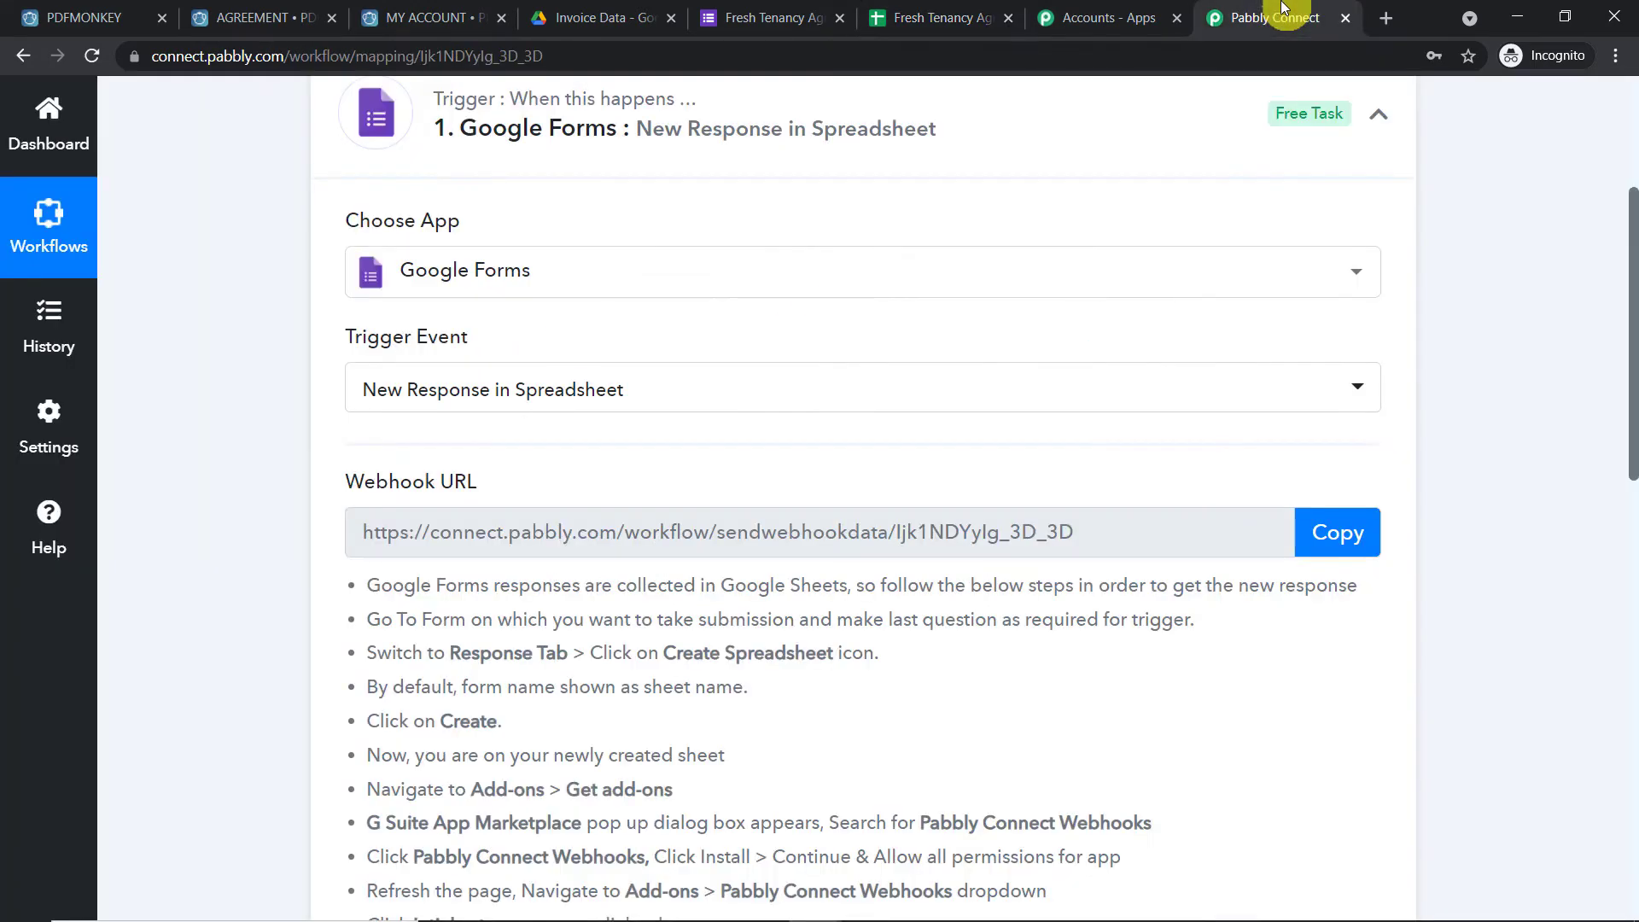
pyautogui.click(1330, 532)
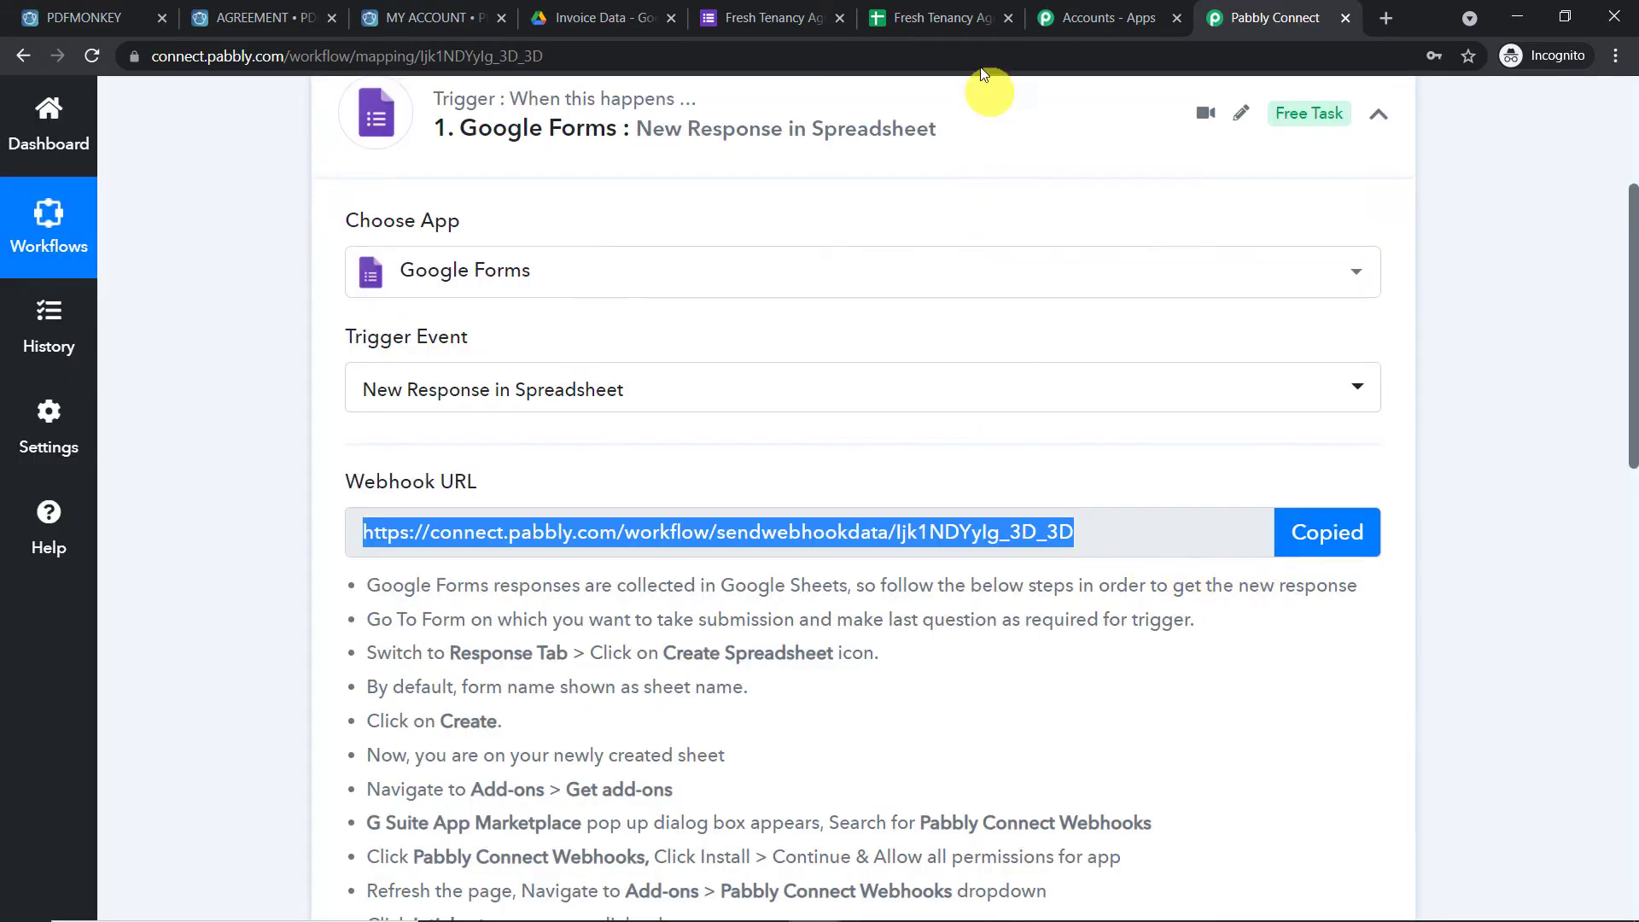
pyautogui.click(956, 17)
# Paste the webhook URL, enter D as the Trigger Column, and submit the setup
pyautogui.click(772, 358)
pyautogui.rightClick(767, 361)
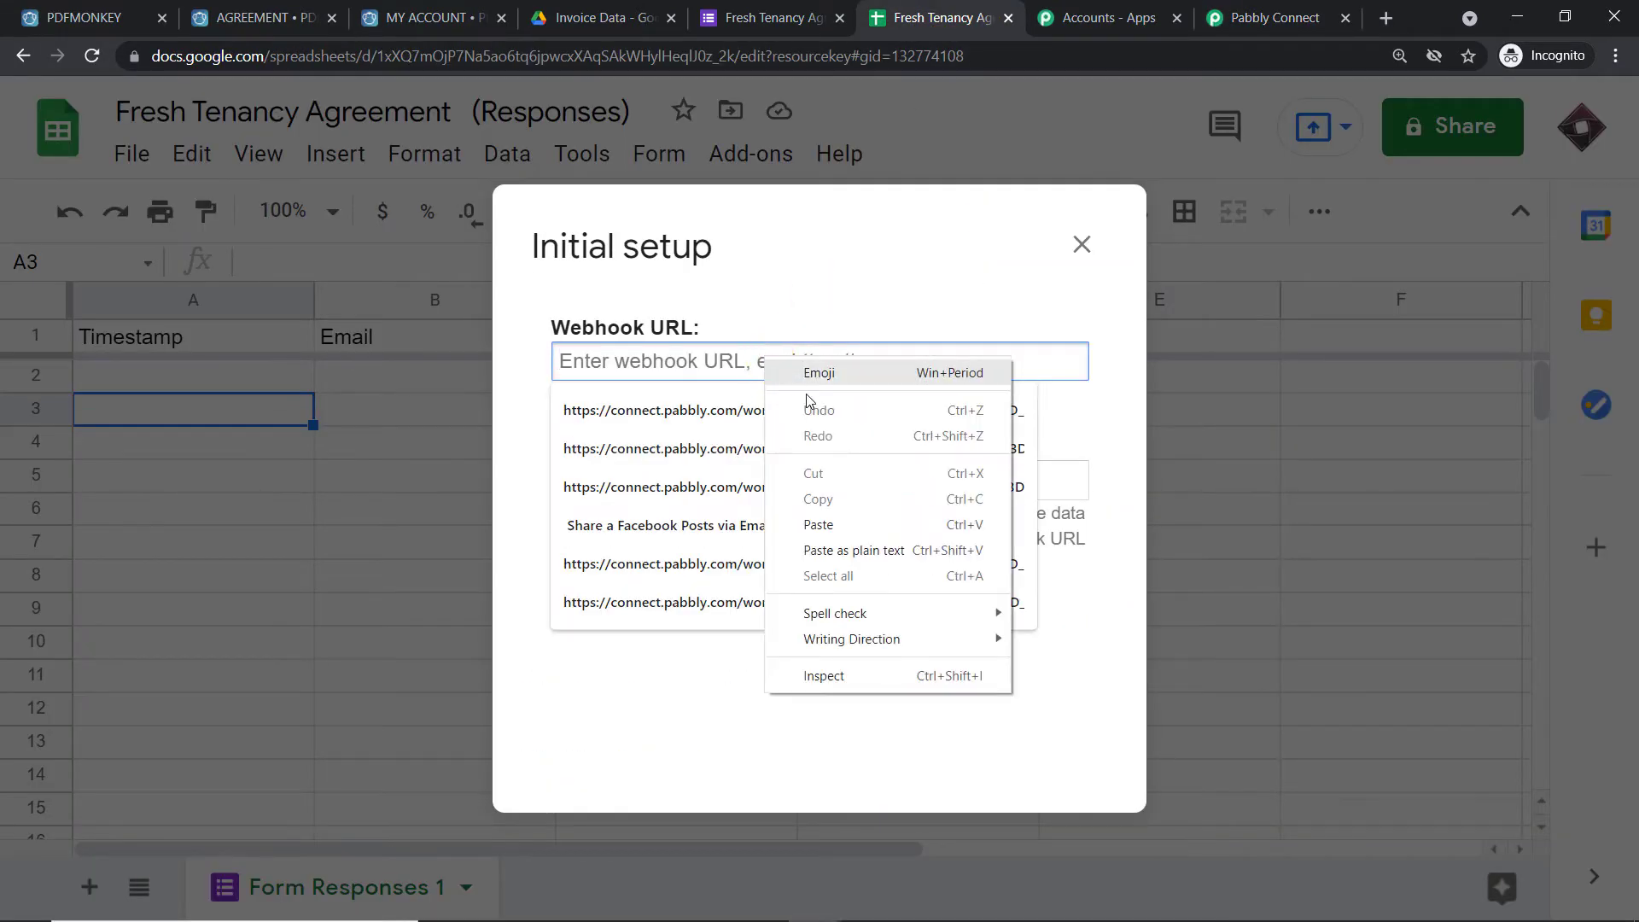
pyautogui.click(818, 524)
pyautogui.click(848, 290)
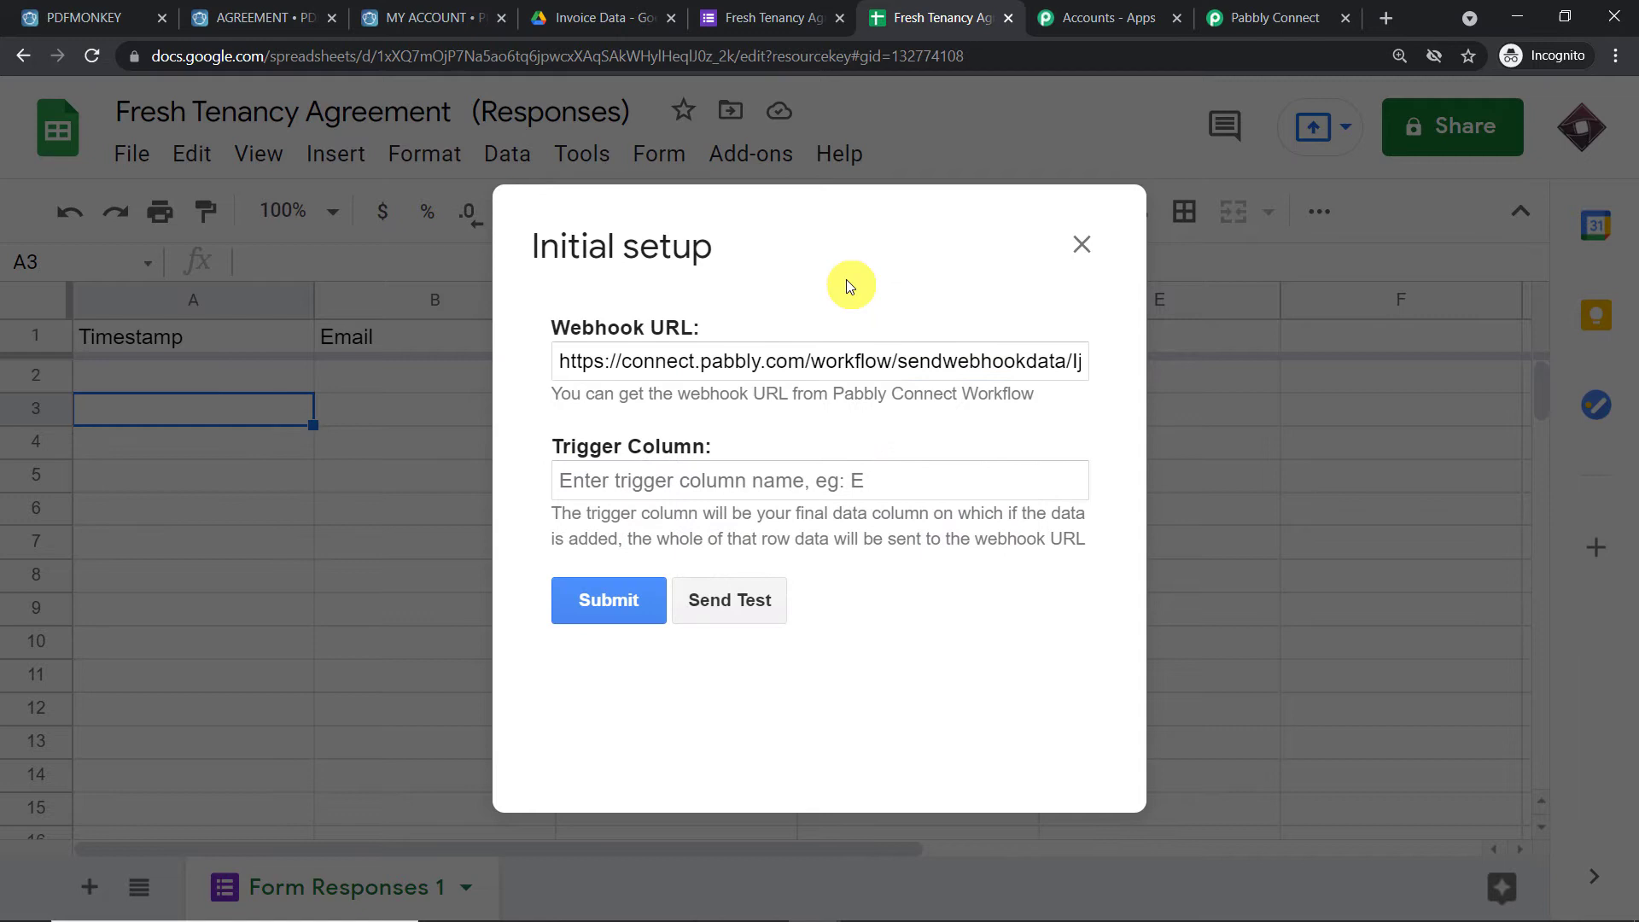
pyautogui.click(666, 478)
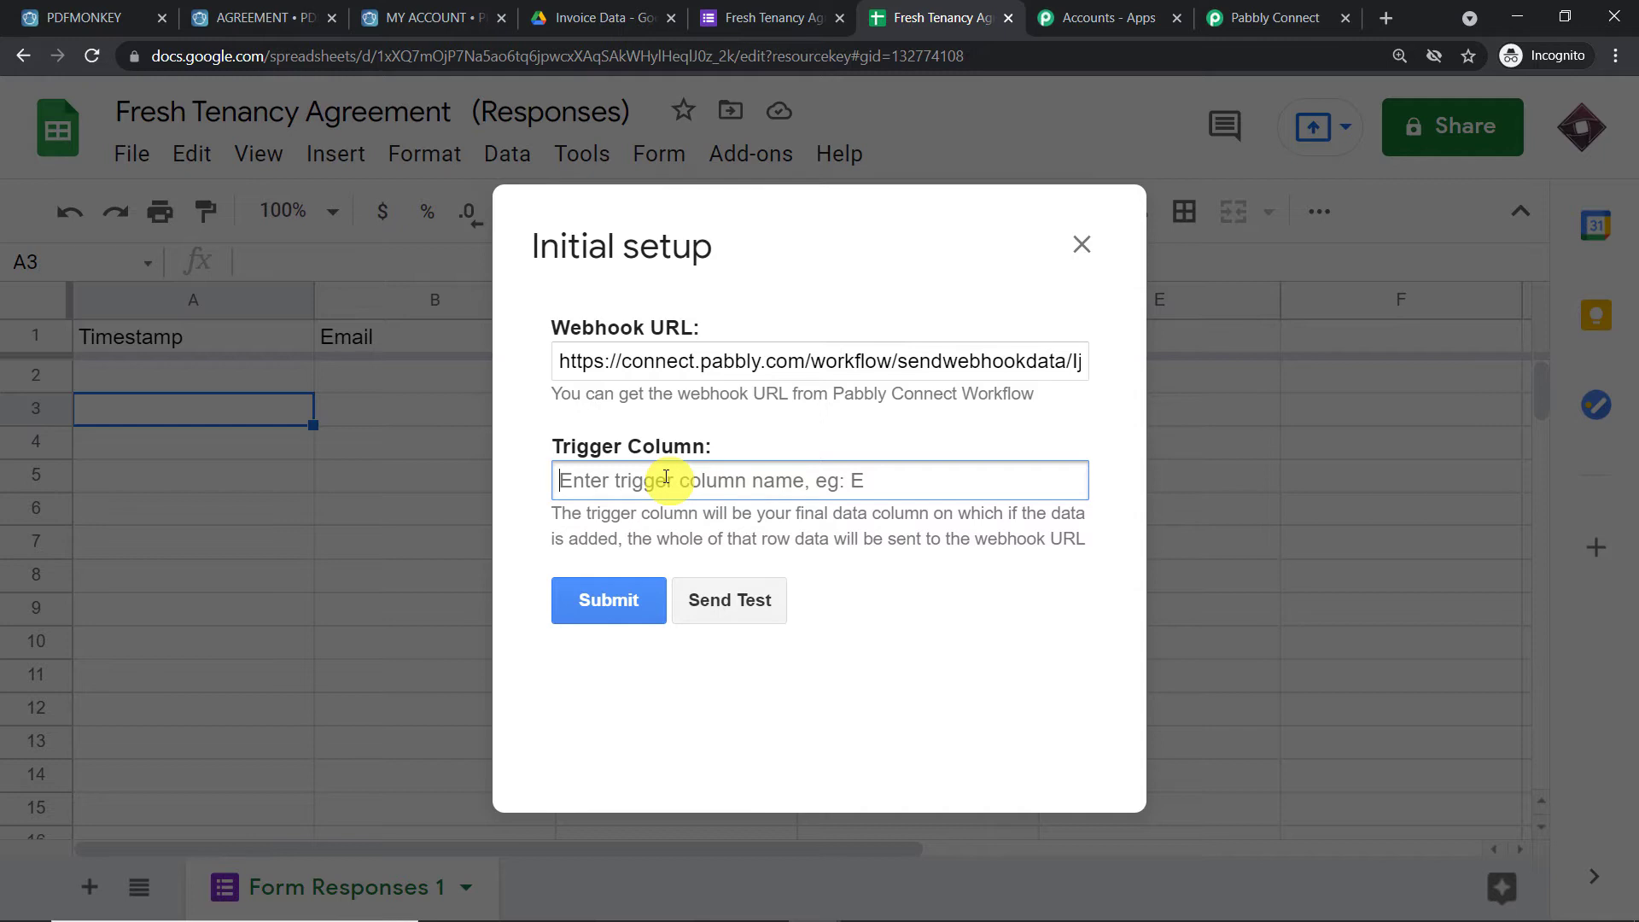
pyautogui.write('D')
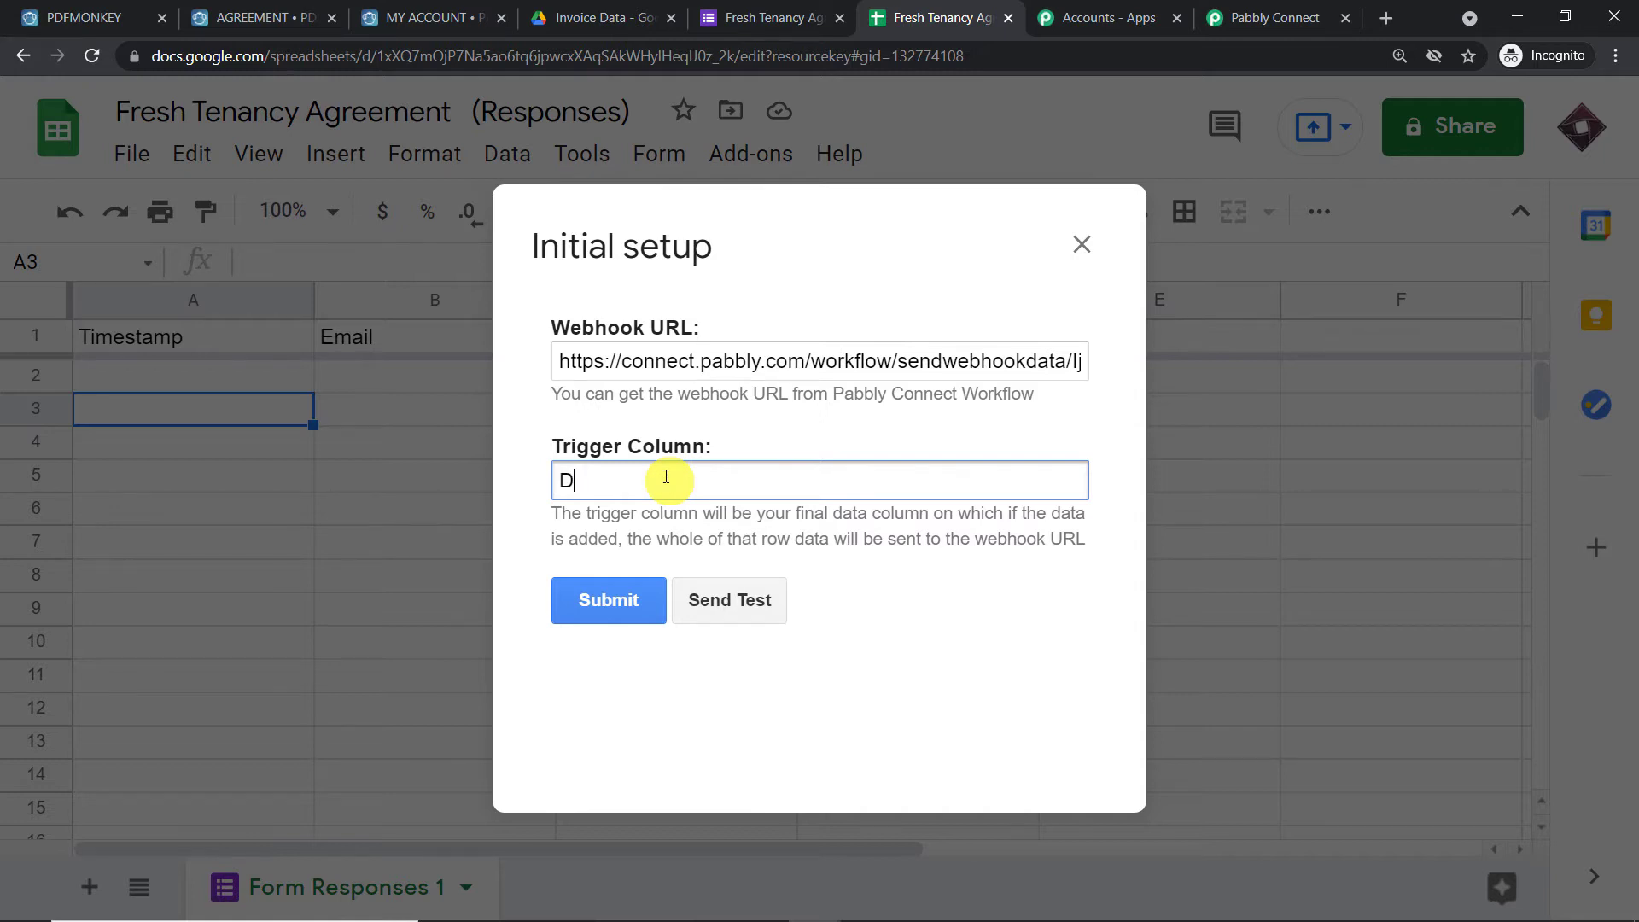
pyautogui.click(615, 603)
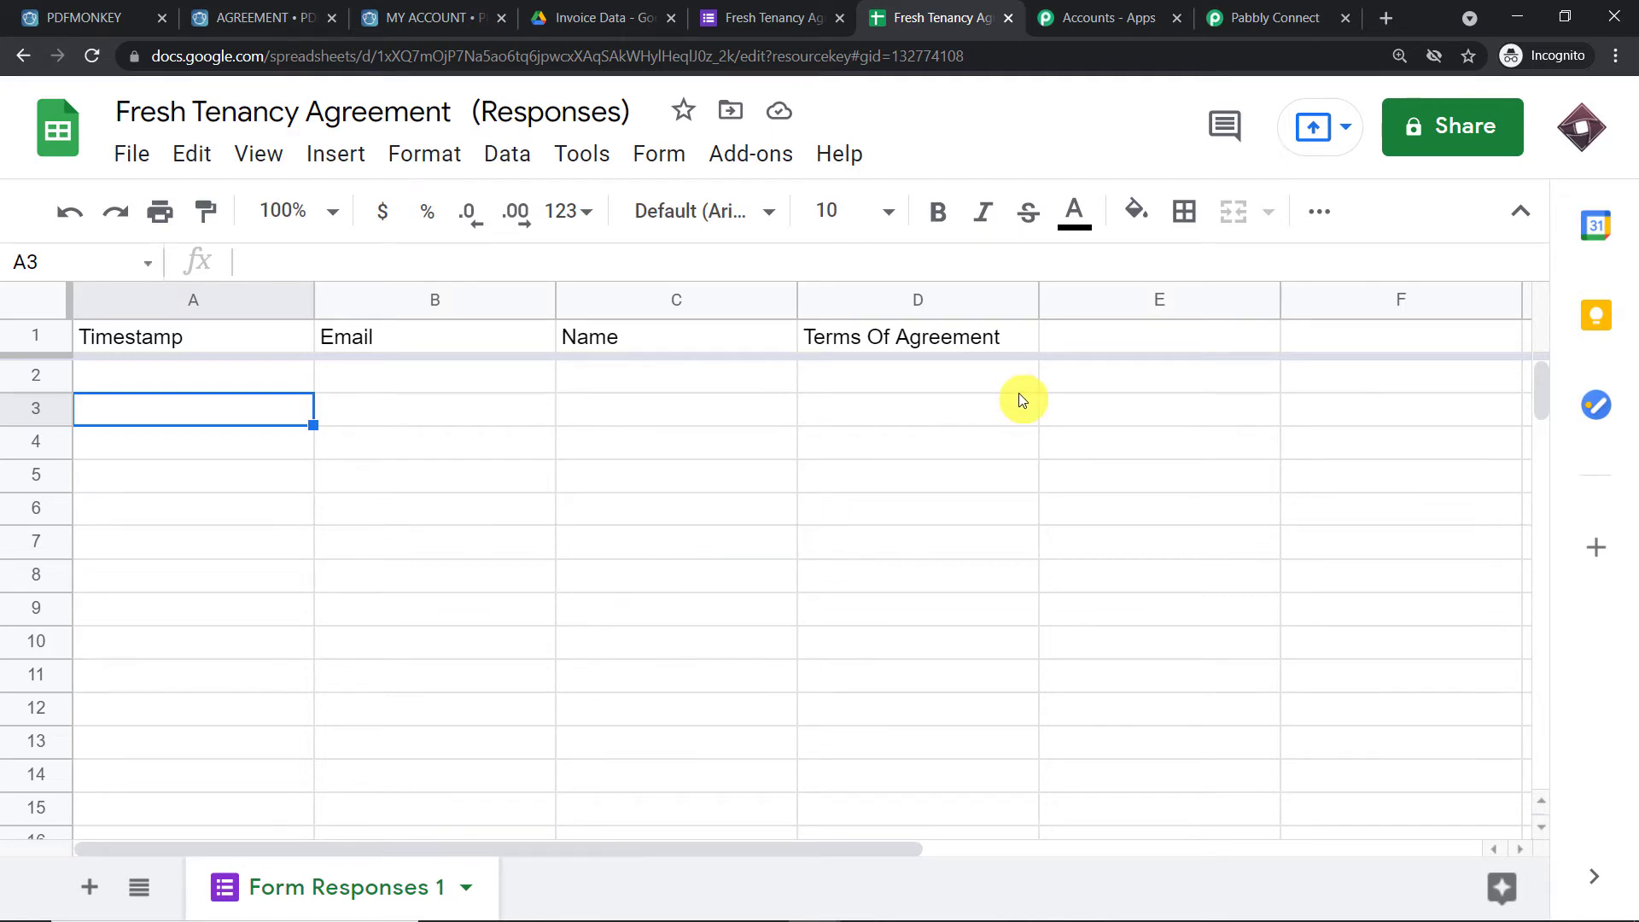
# Choose Add-ons > Pabbly Connect Webhooks > Send On Event on the responses sheet
pyautogui.click(1275, 17)
pyautogui.scroll(-4, 1031, 354)
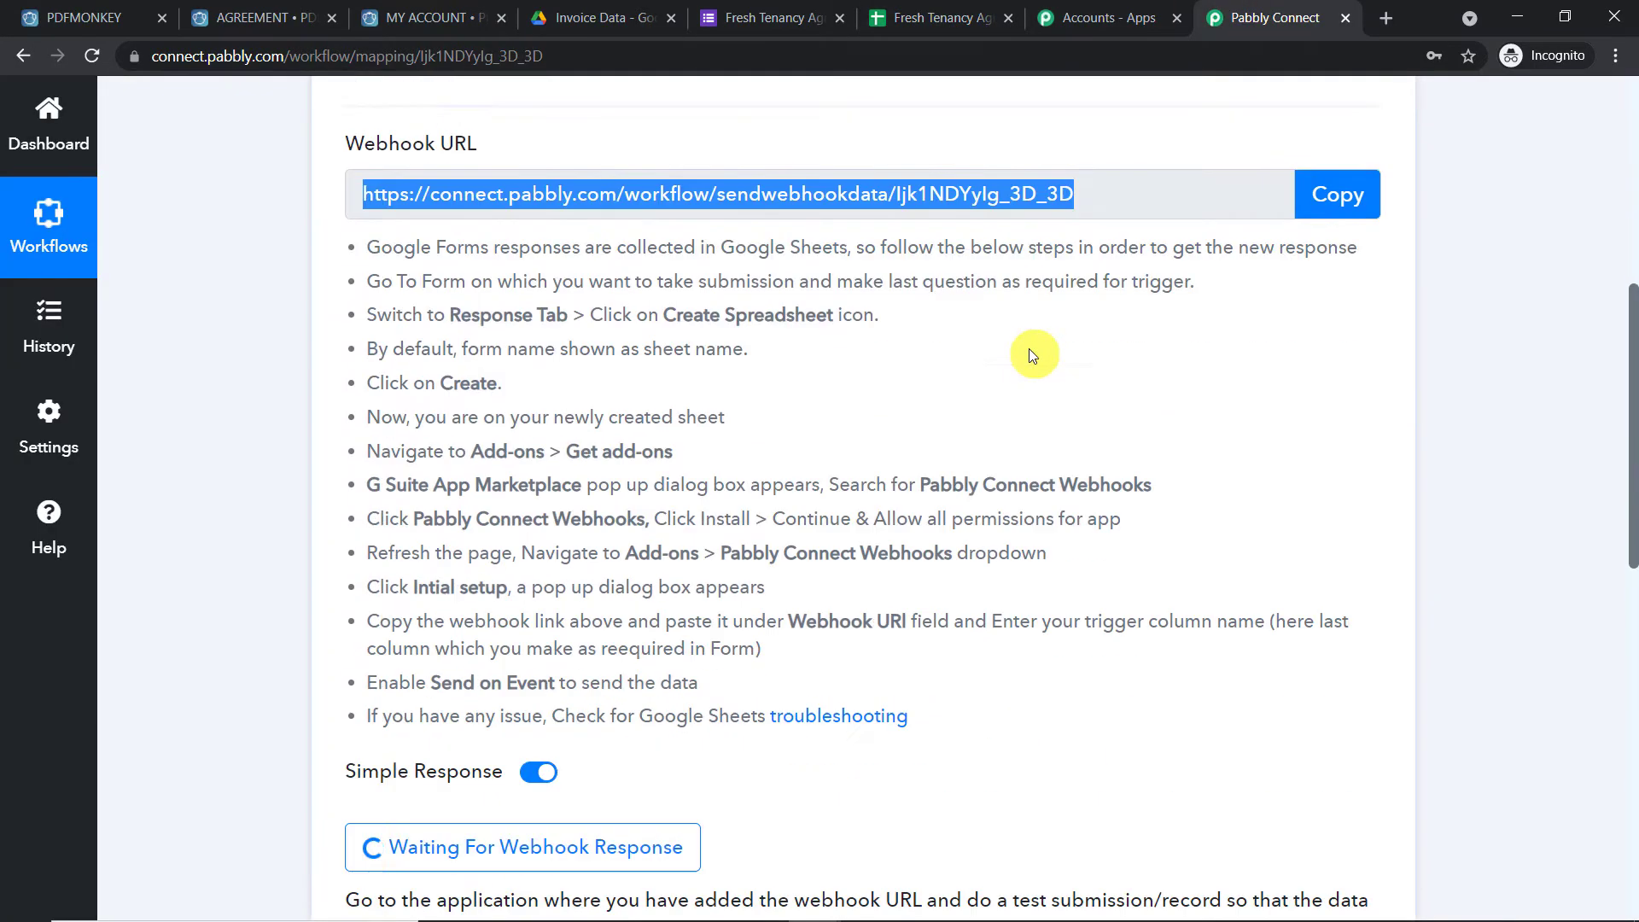
pyautogui.scroll(-5, 1032, 354)
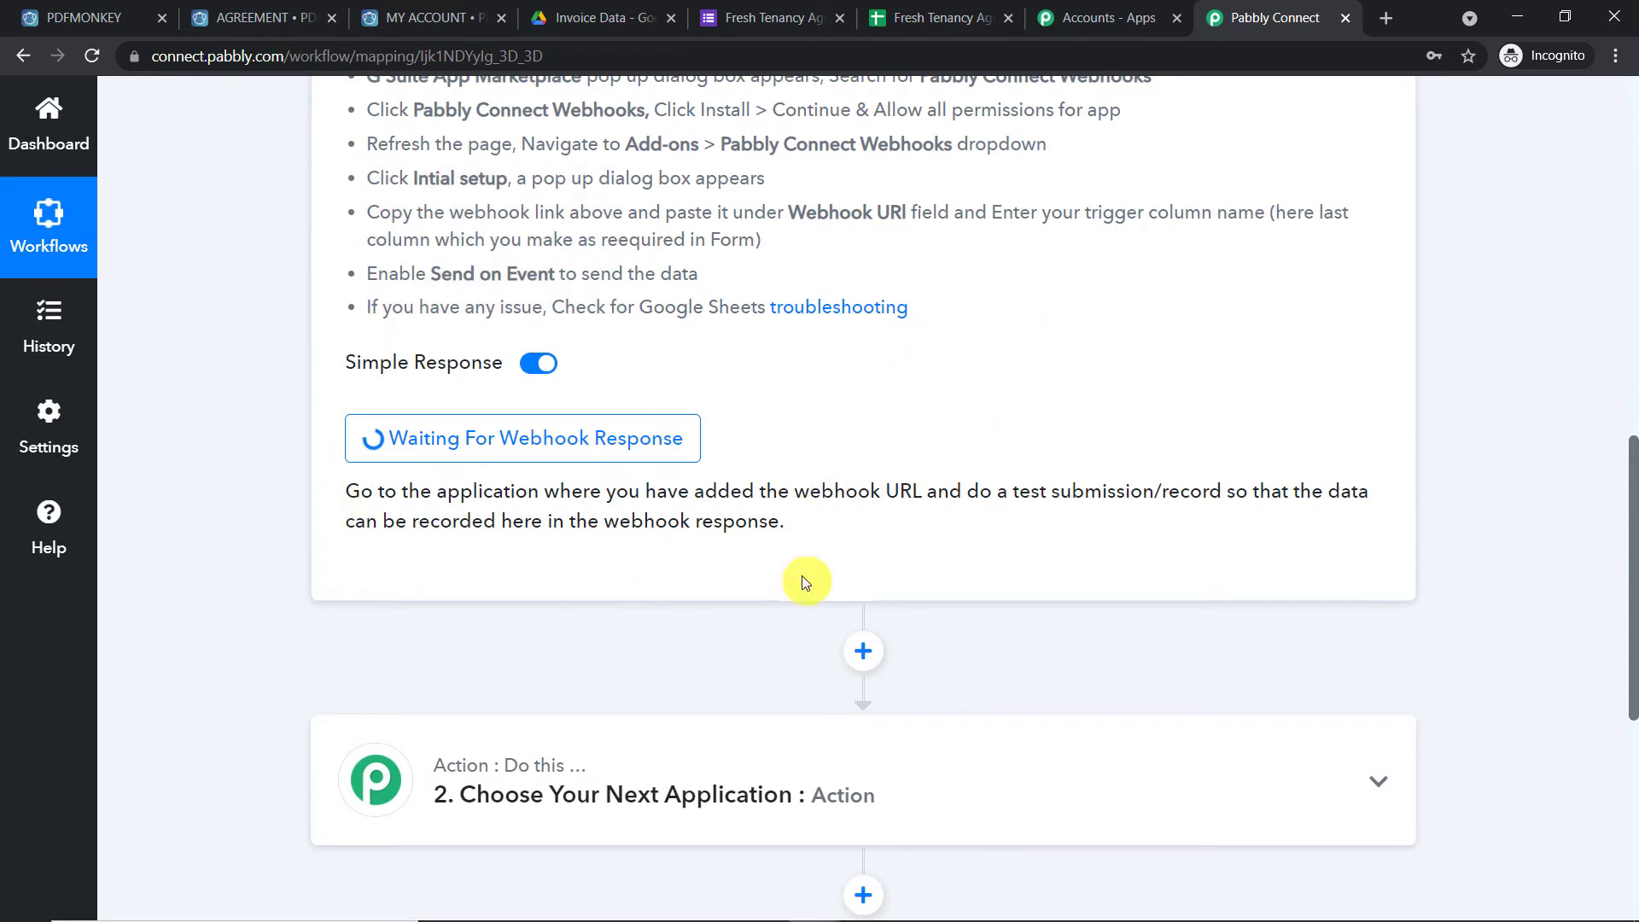
pyautogui.click(925, 11)
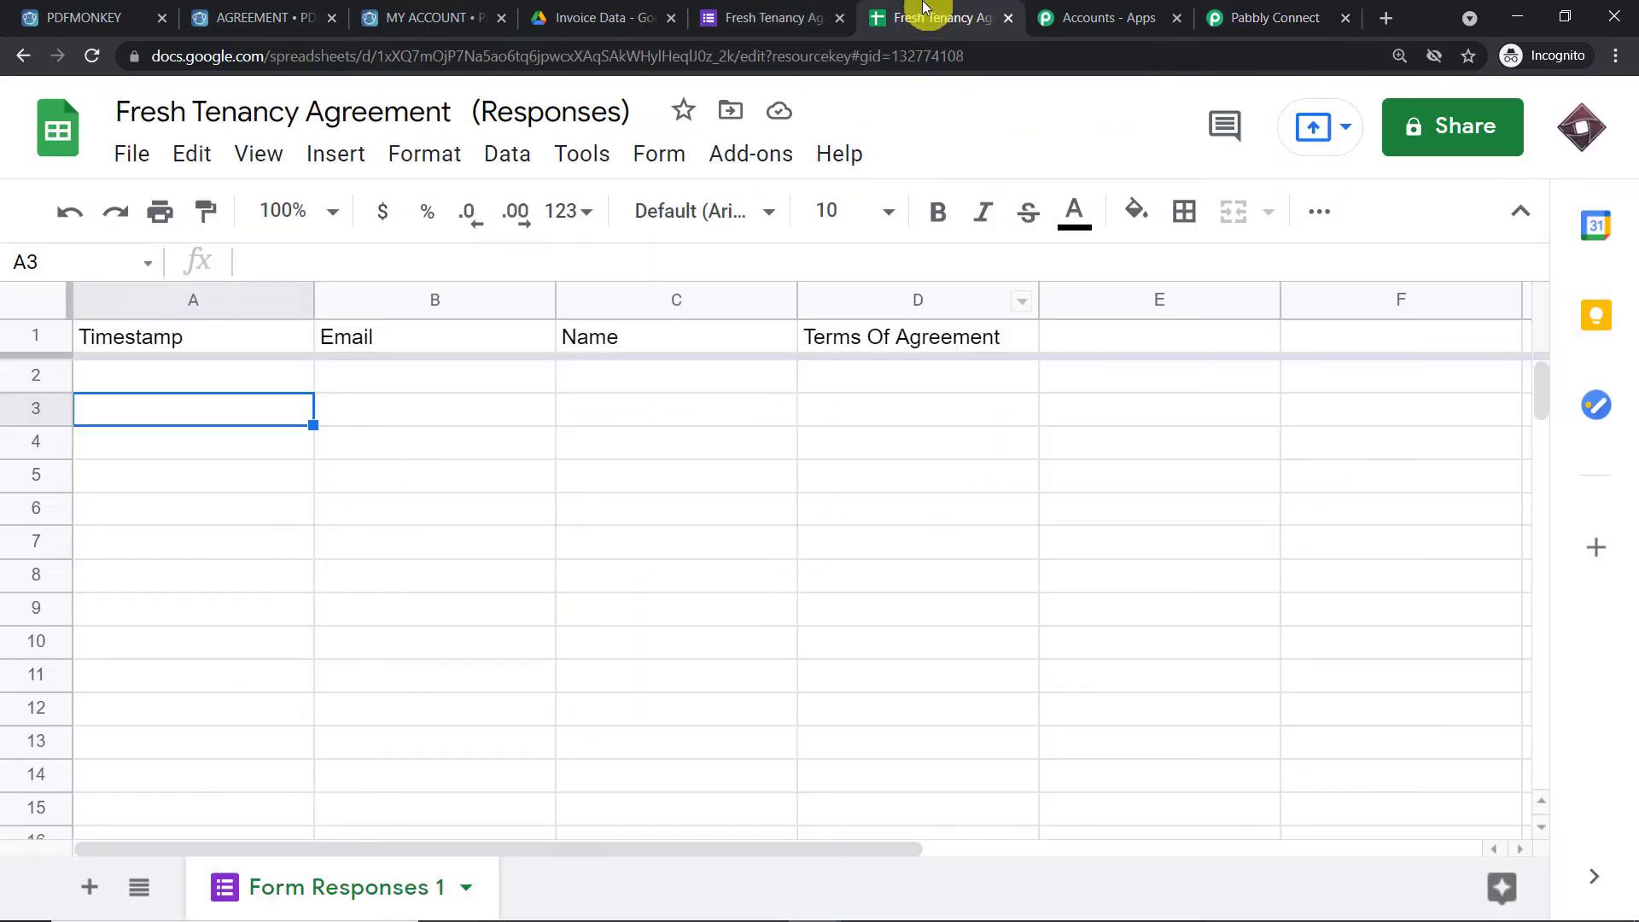
pyautogui.click(753, 154)
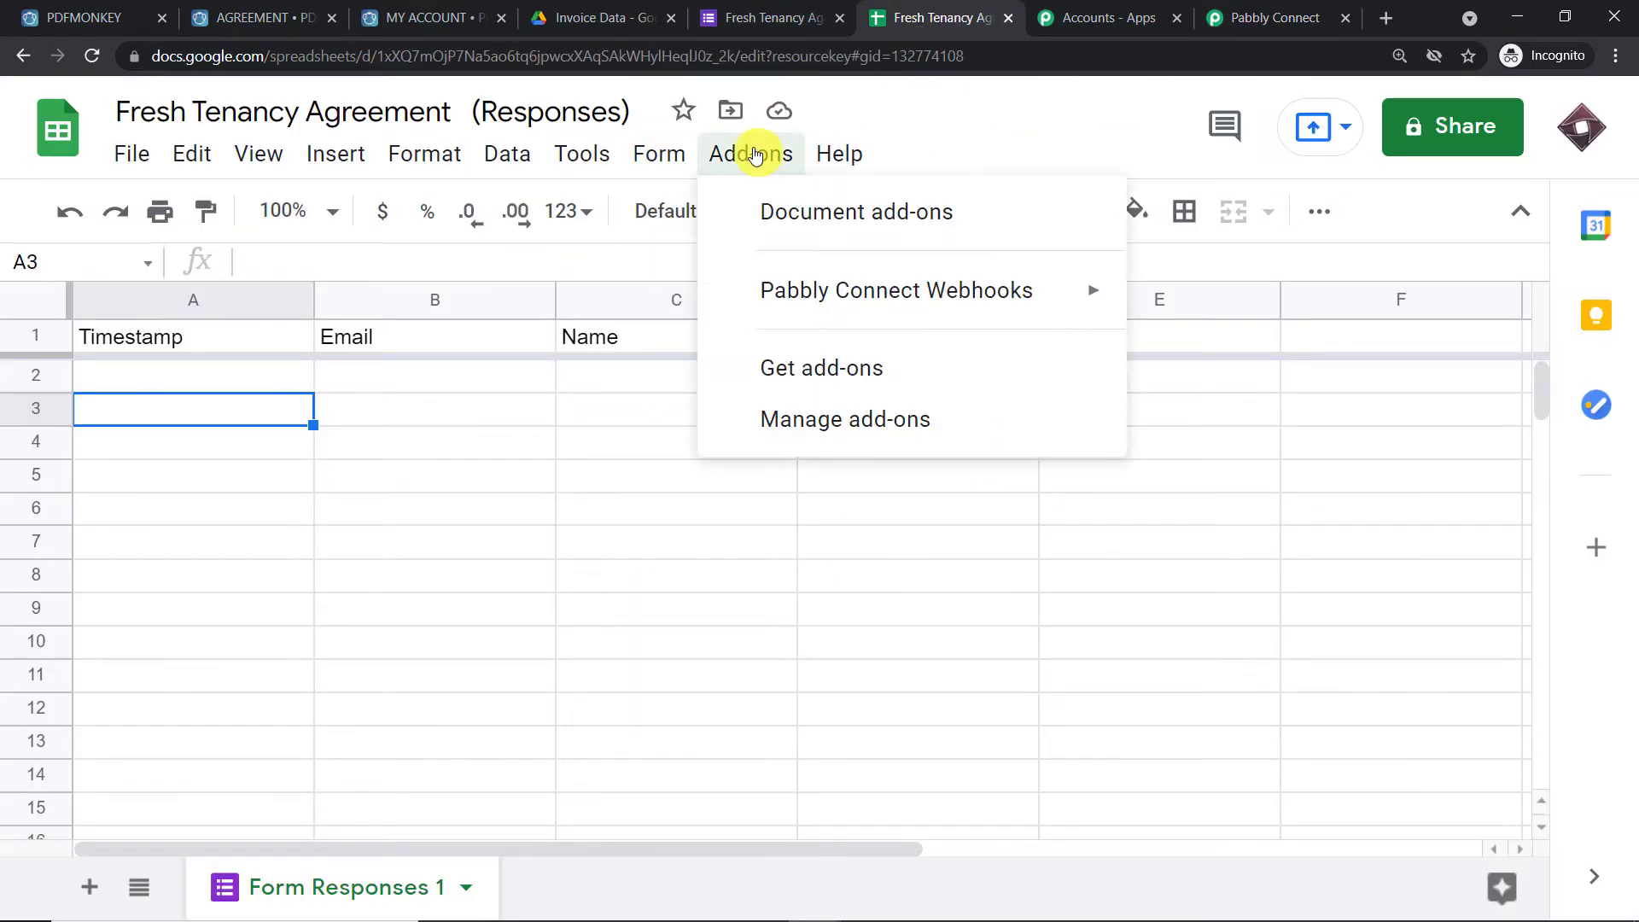
pyautogui.moveTo(798, 289)
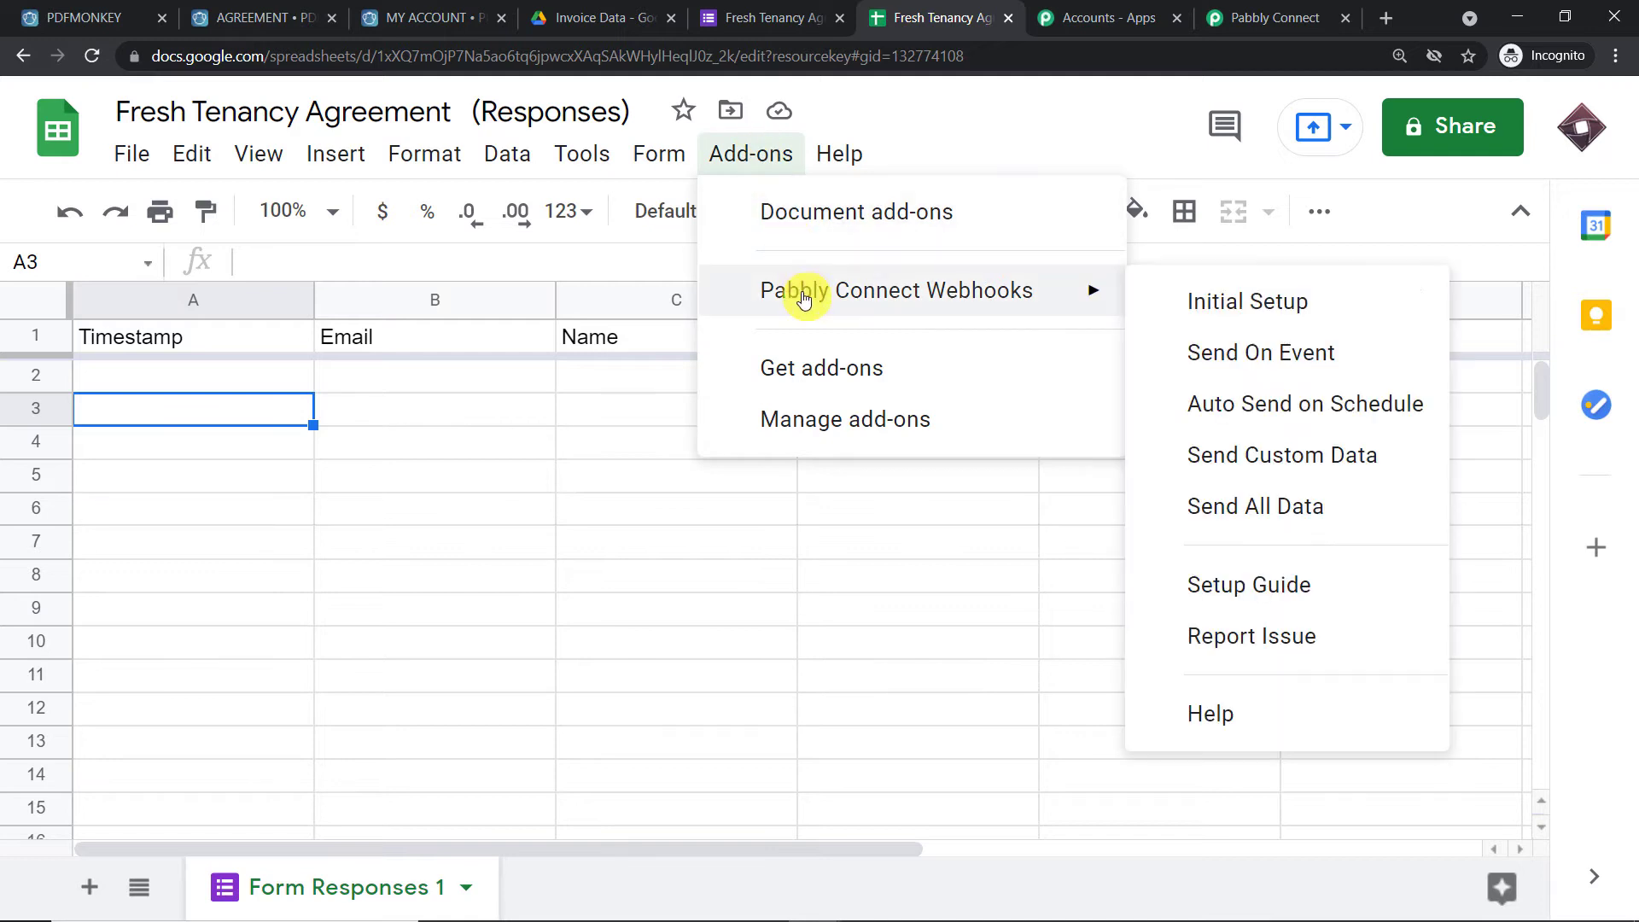
pyautogui.click(1204, 358)
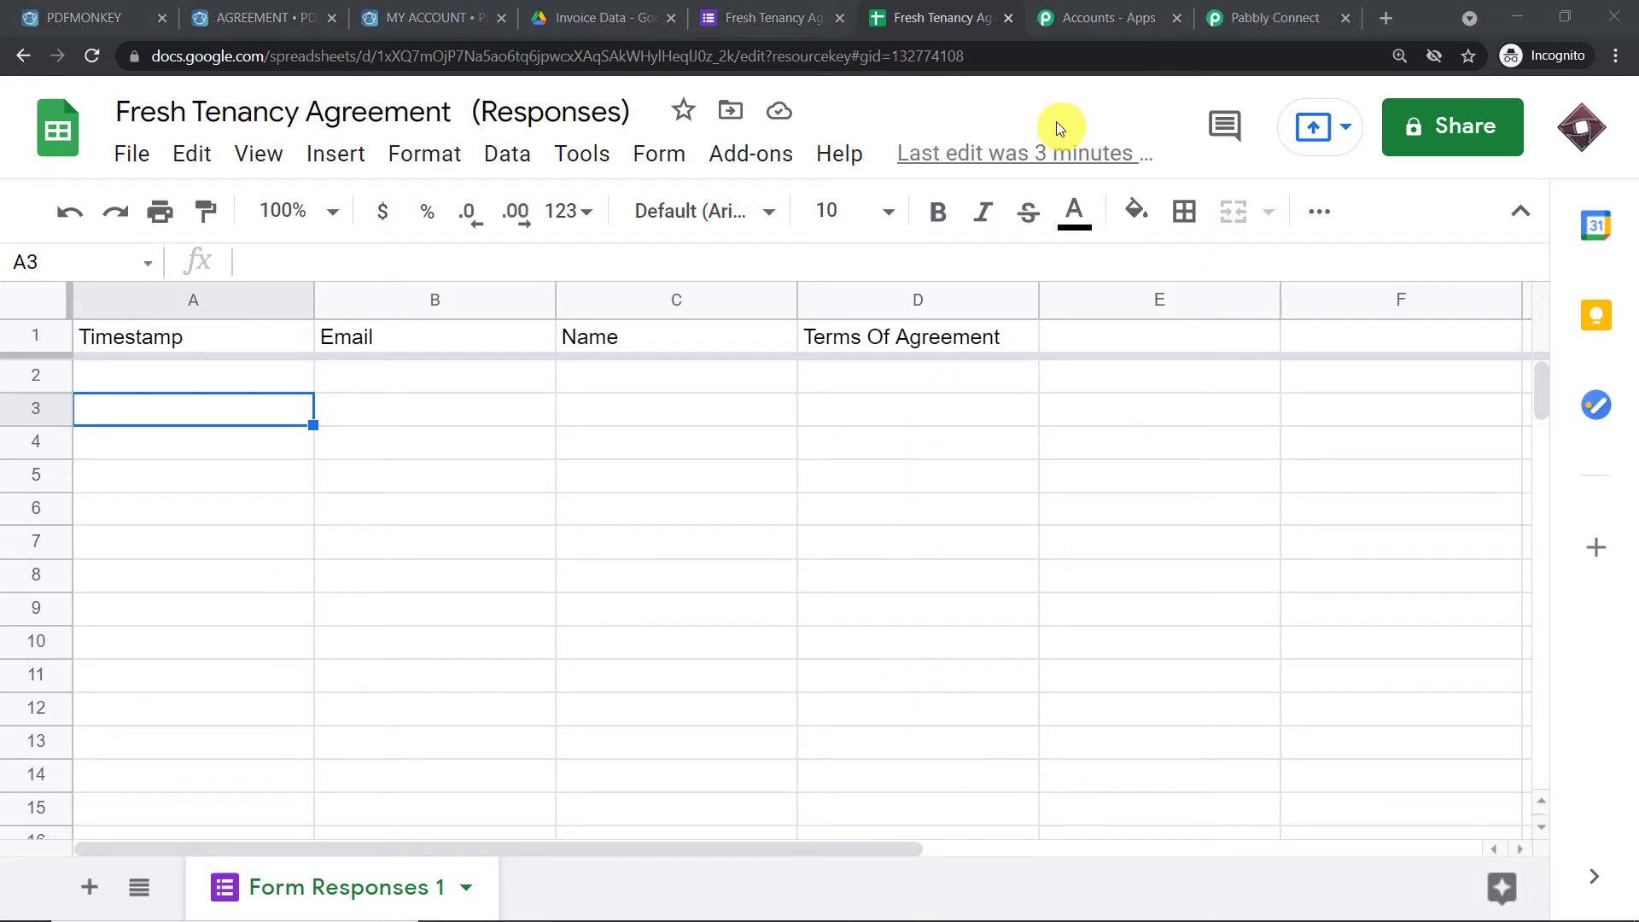
pyautogui.click(817, 15)
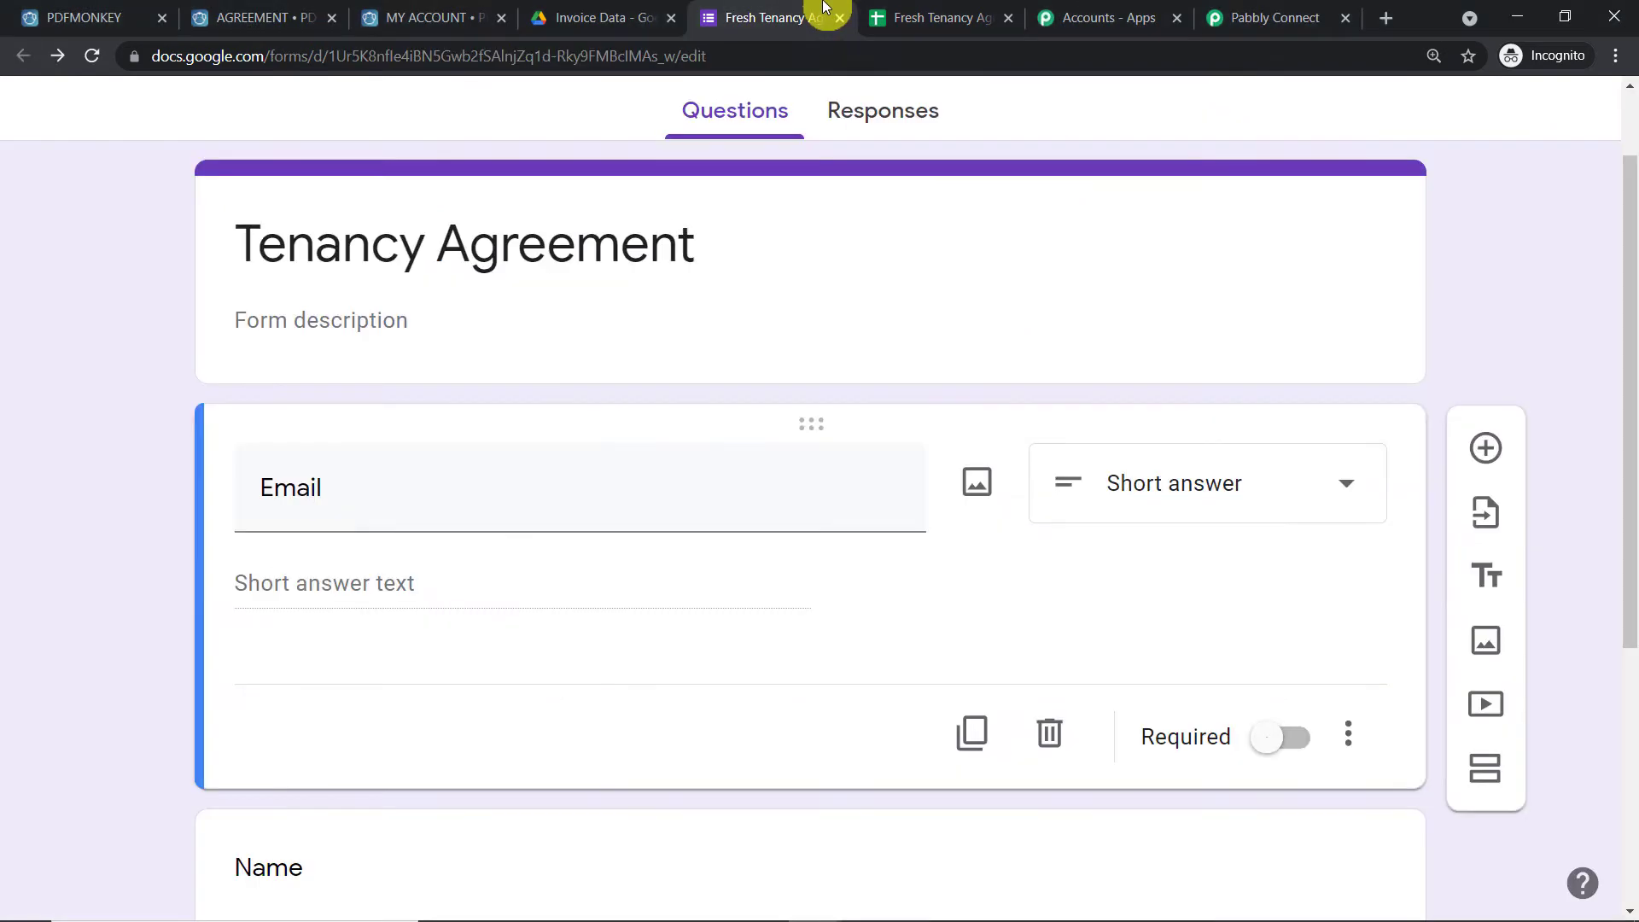
pyautogui.scroll(-3, 667, 255)
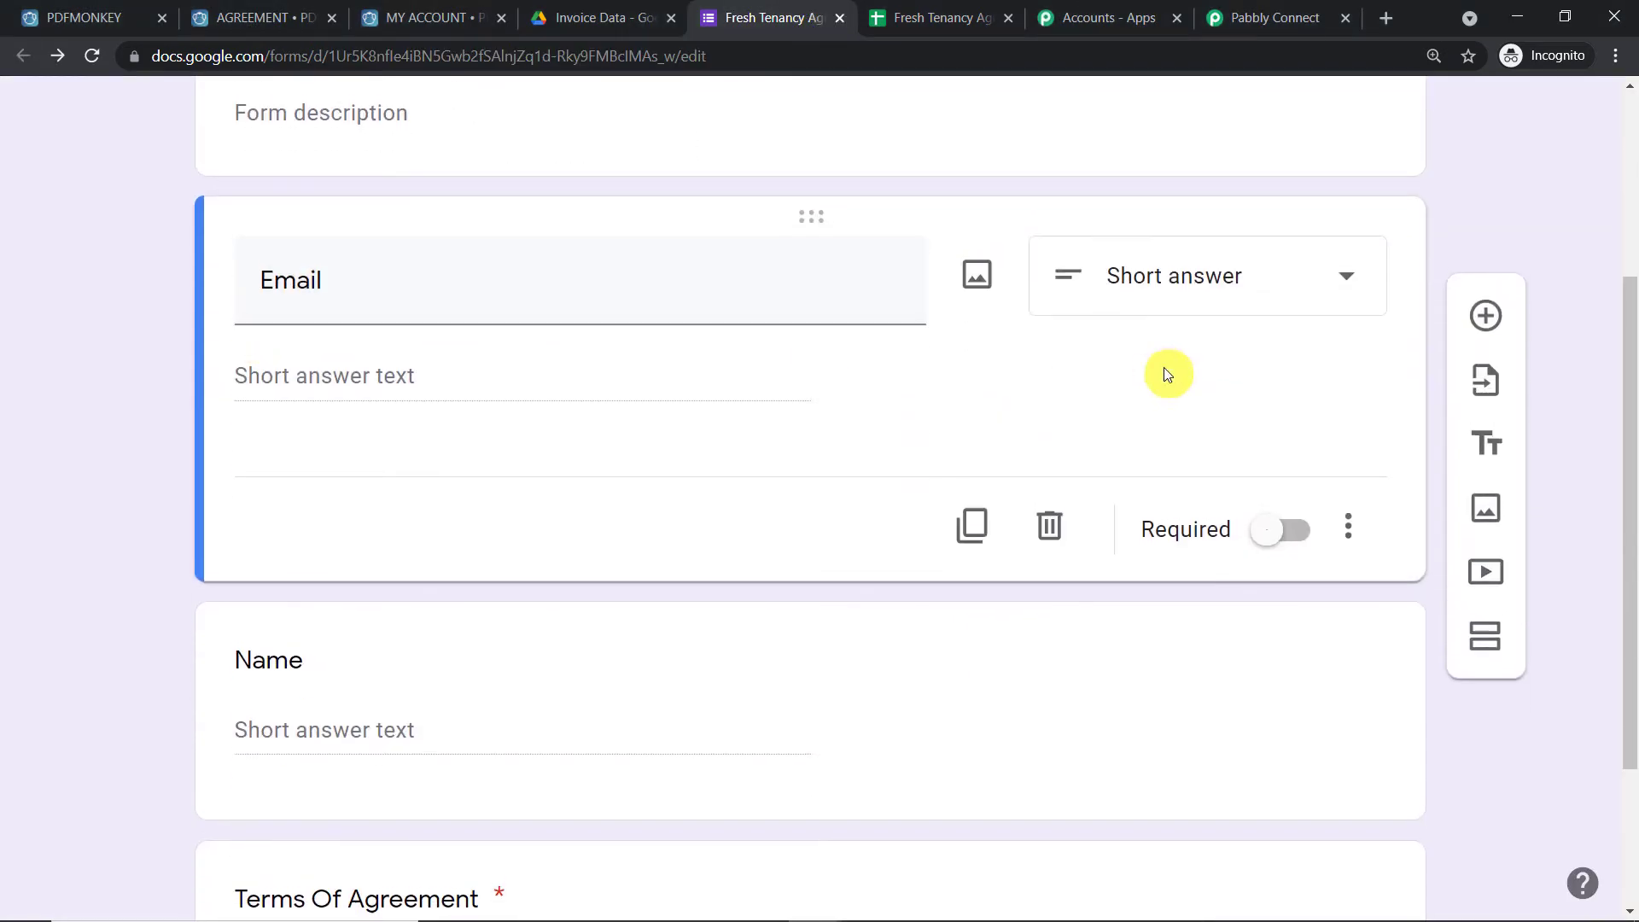
# Preview the Tenancy Agreement form and submit a test response with an email, a name and I Agree
pyautogui.scroll(4, 1165, 367)
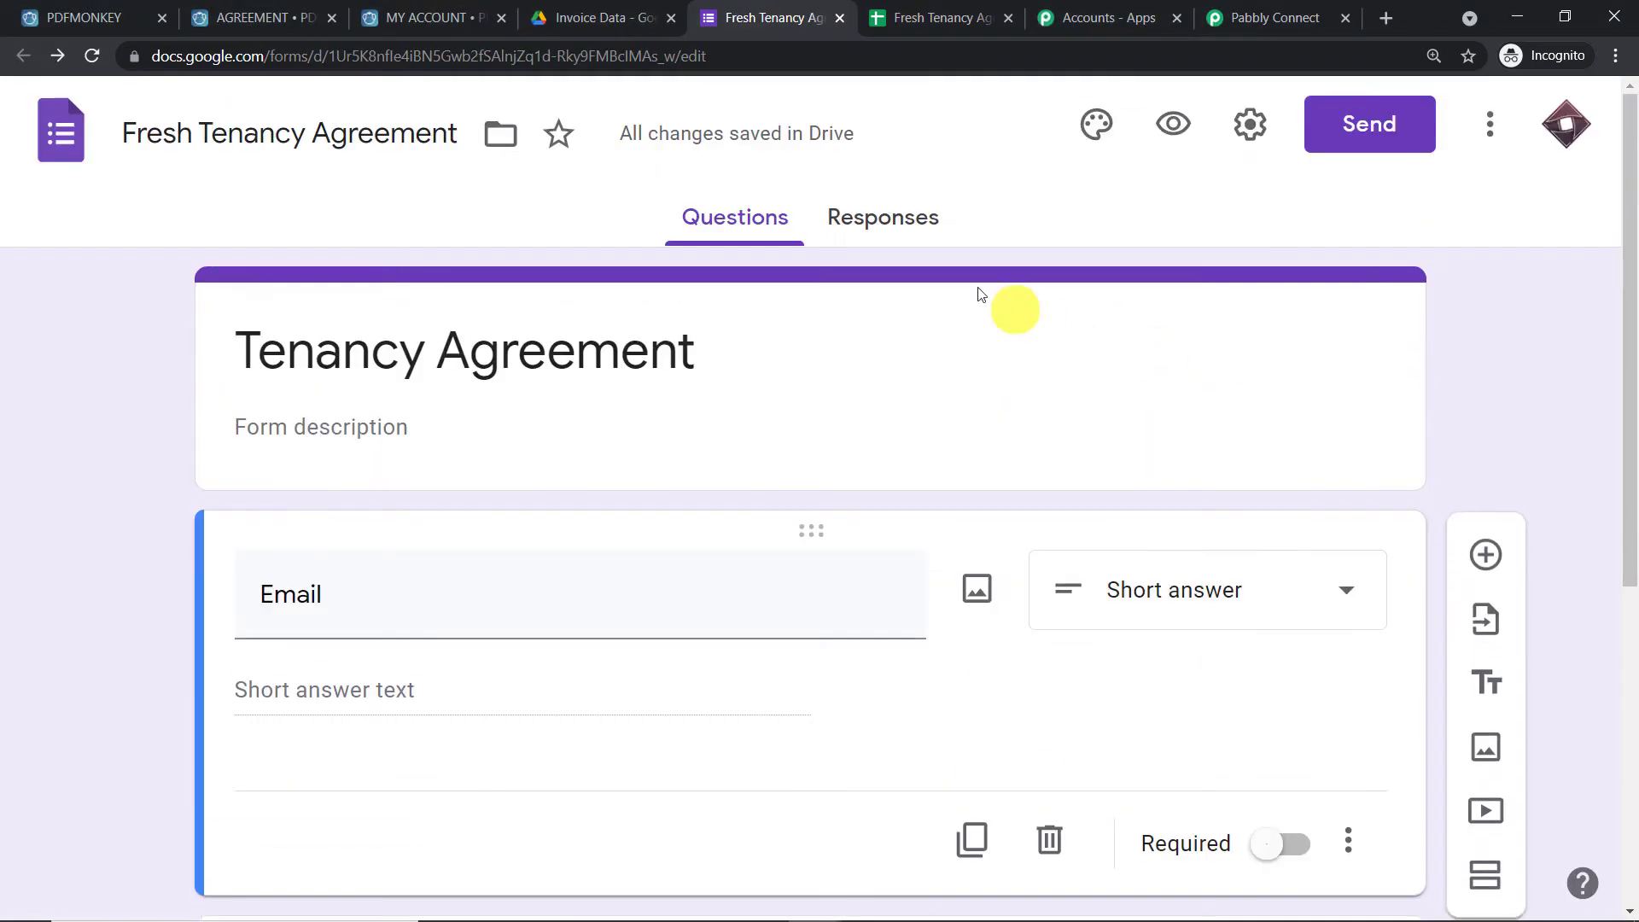
pyautogui.click(1173, 124)
pyautogui.click(515, 458)
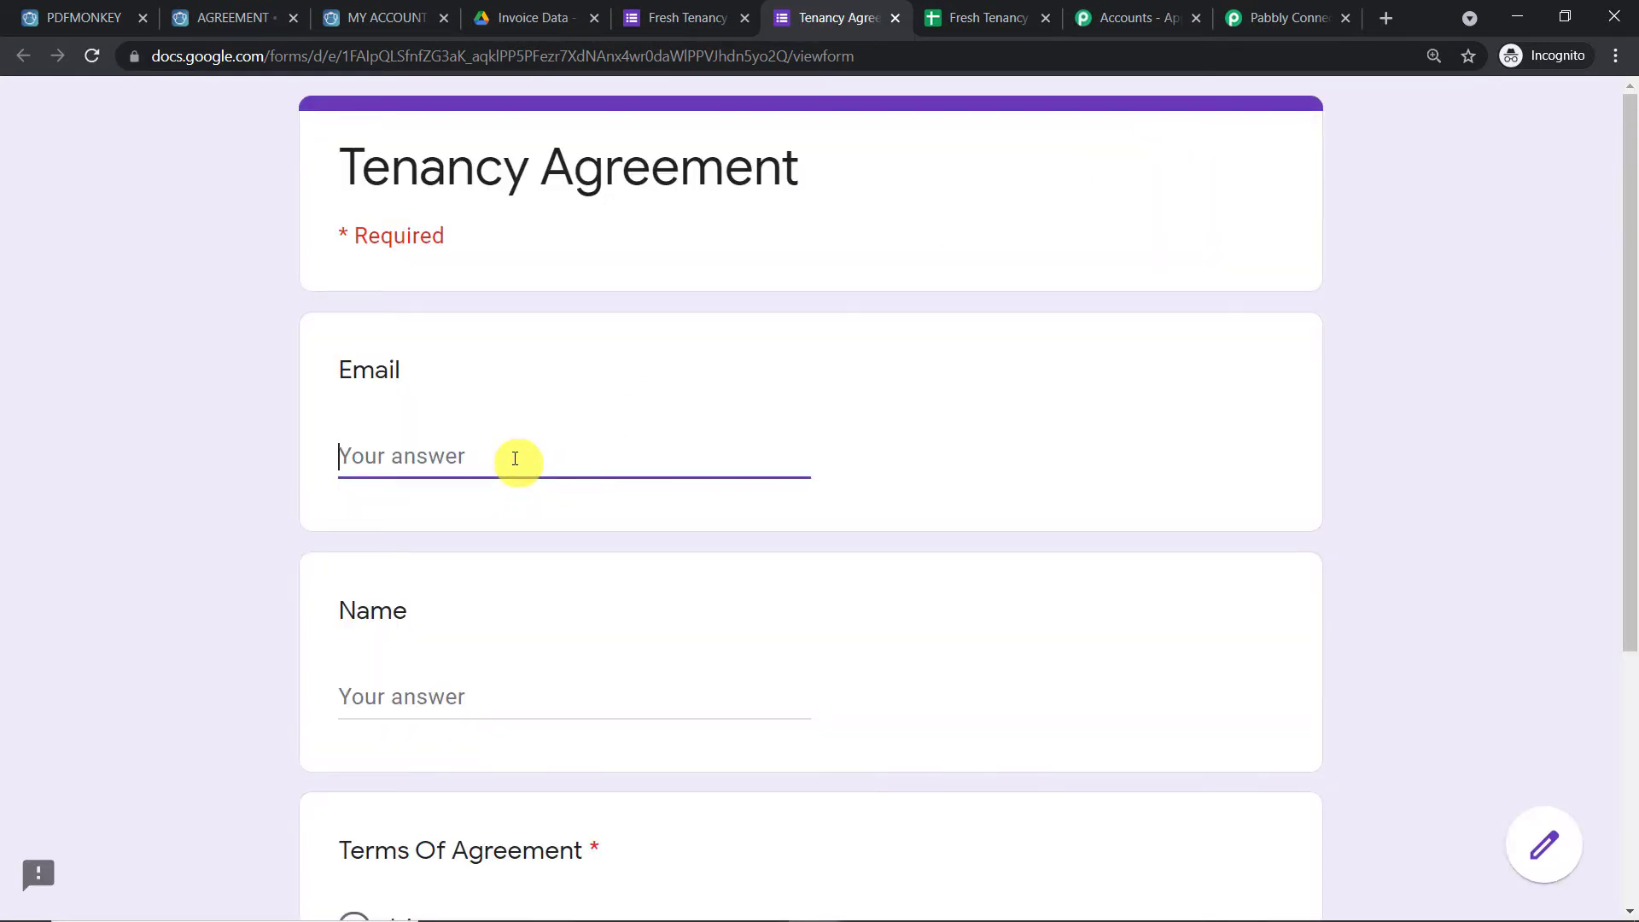
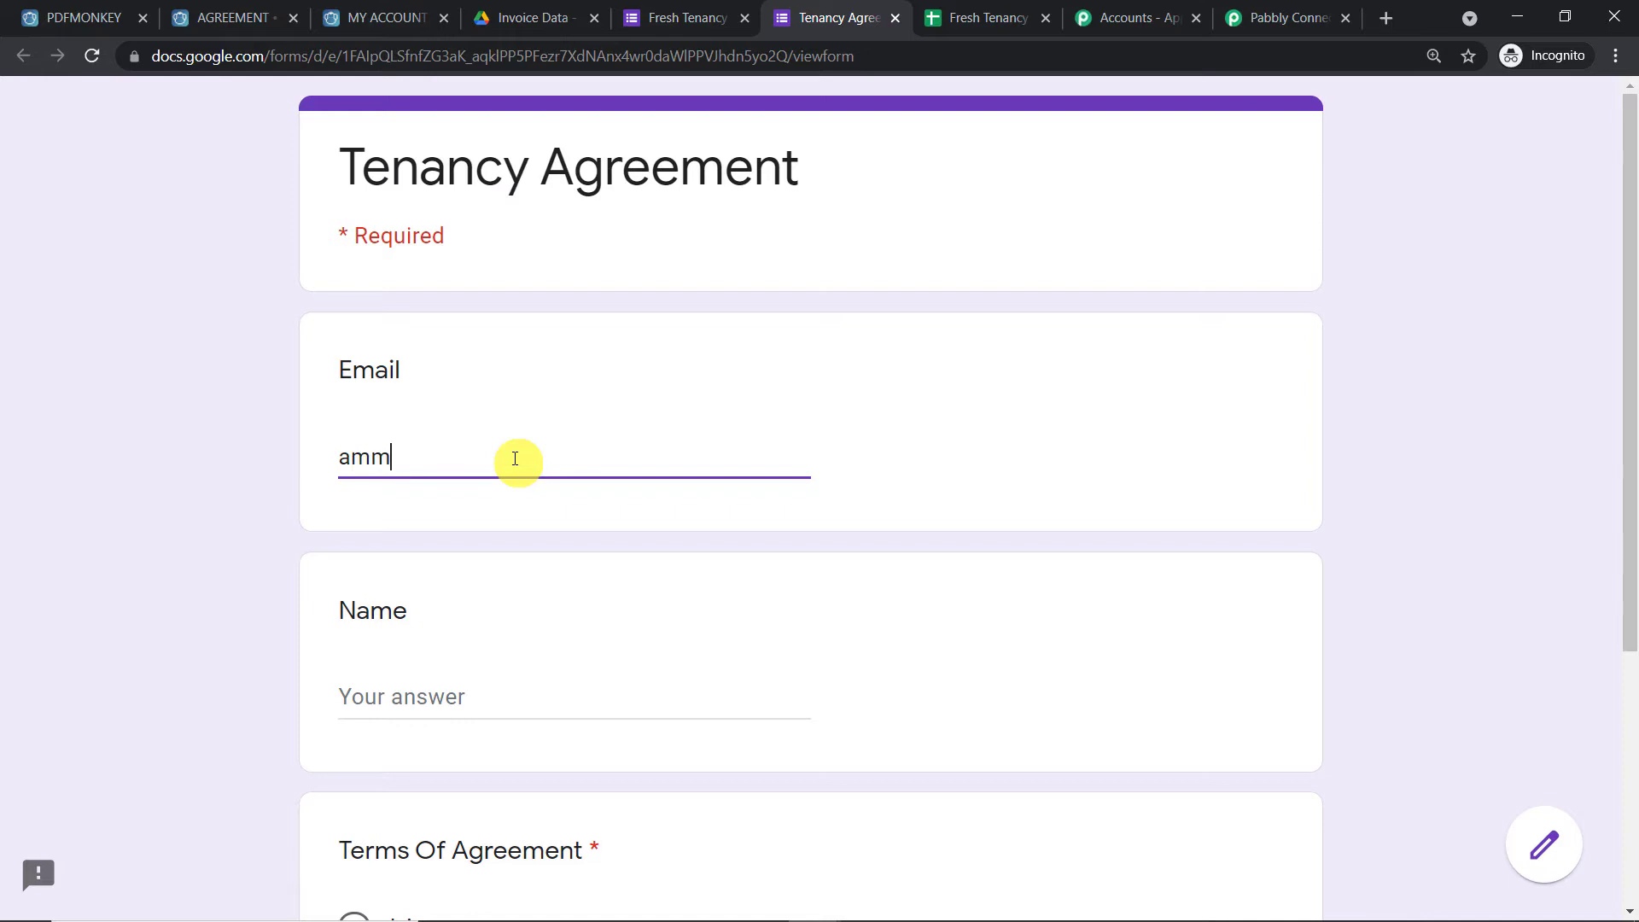
pyautogui.scroll(-3, 519, 463)
pyautogui.click(488, 487)
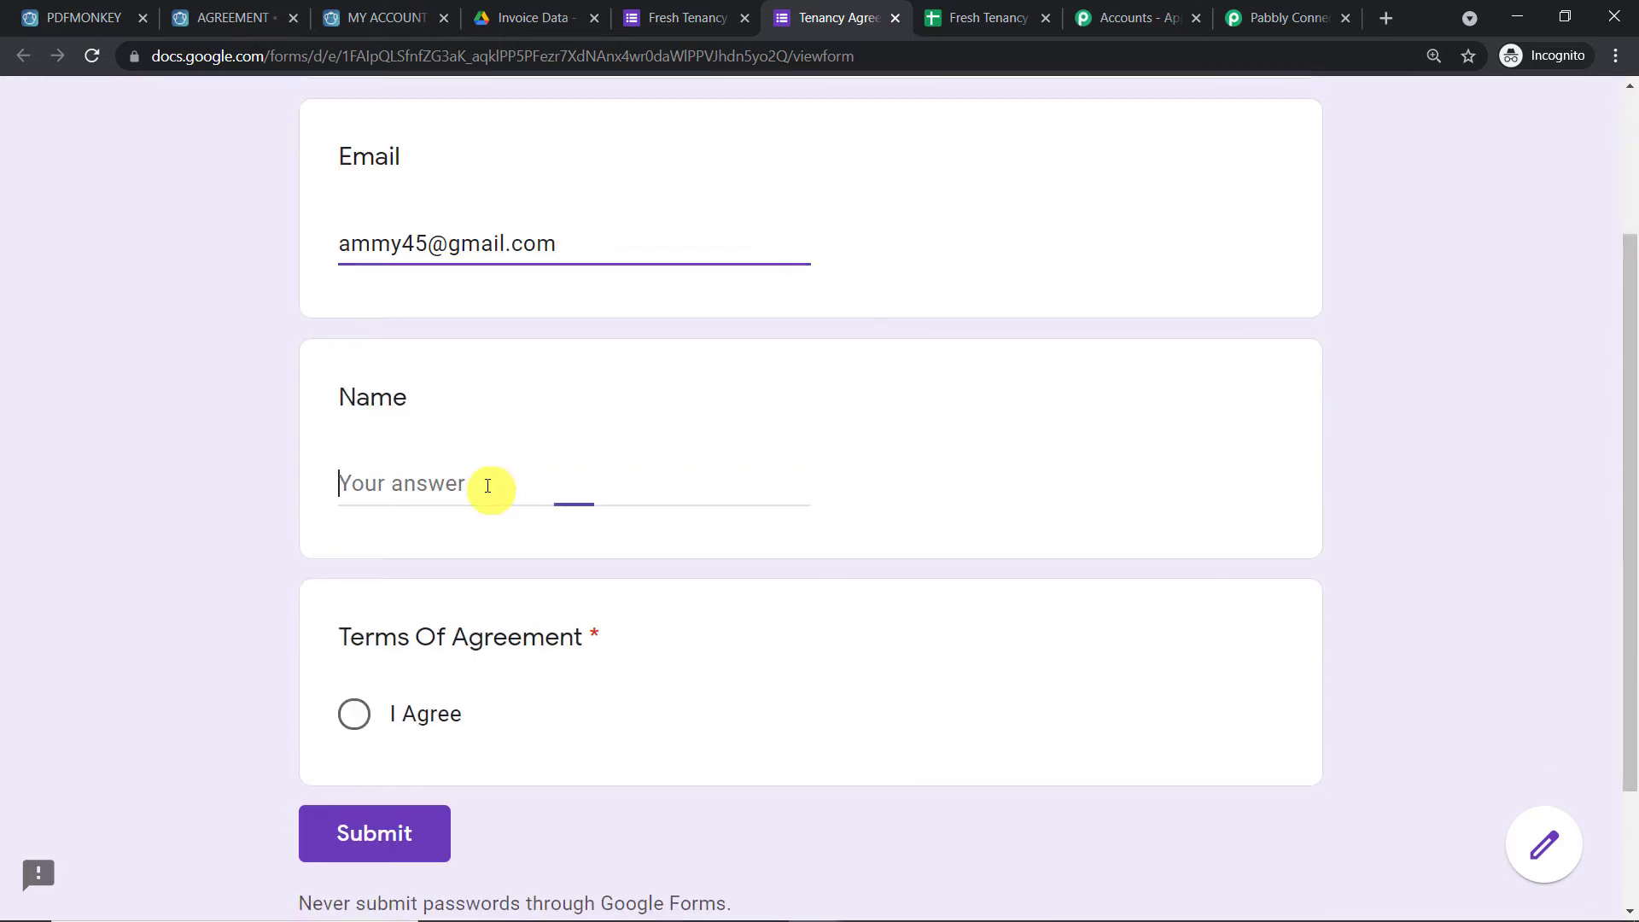
pyautogui.write('Ammy')
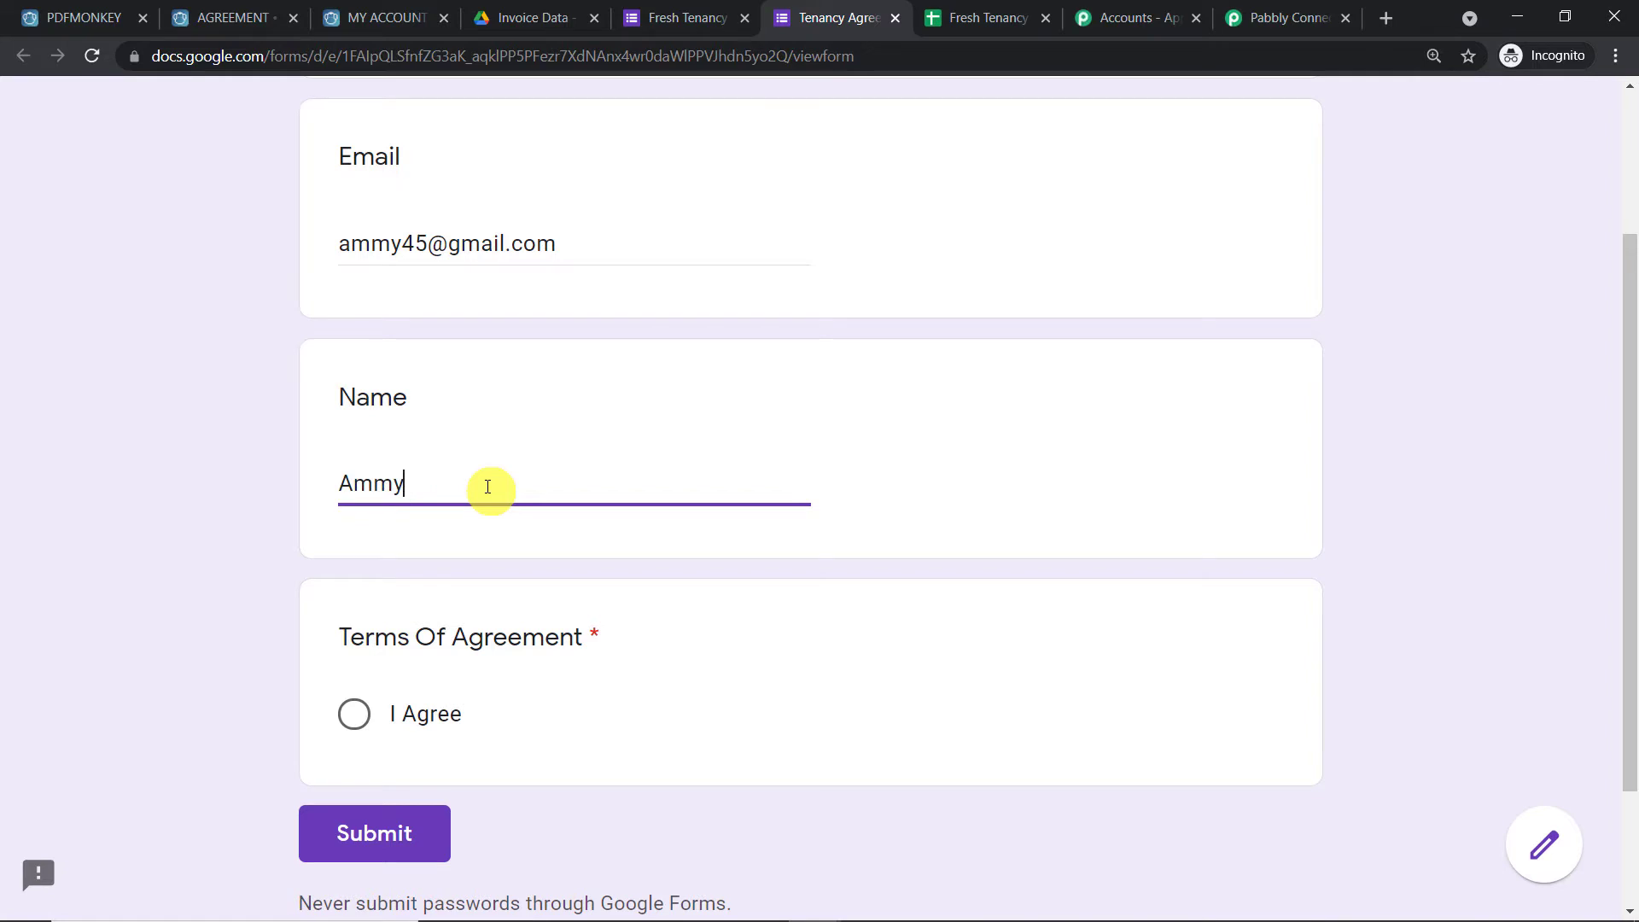
pyautogui.click(354, 714)
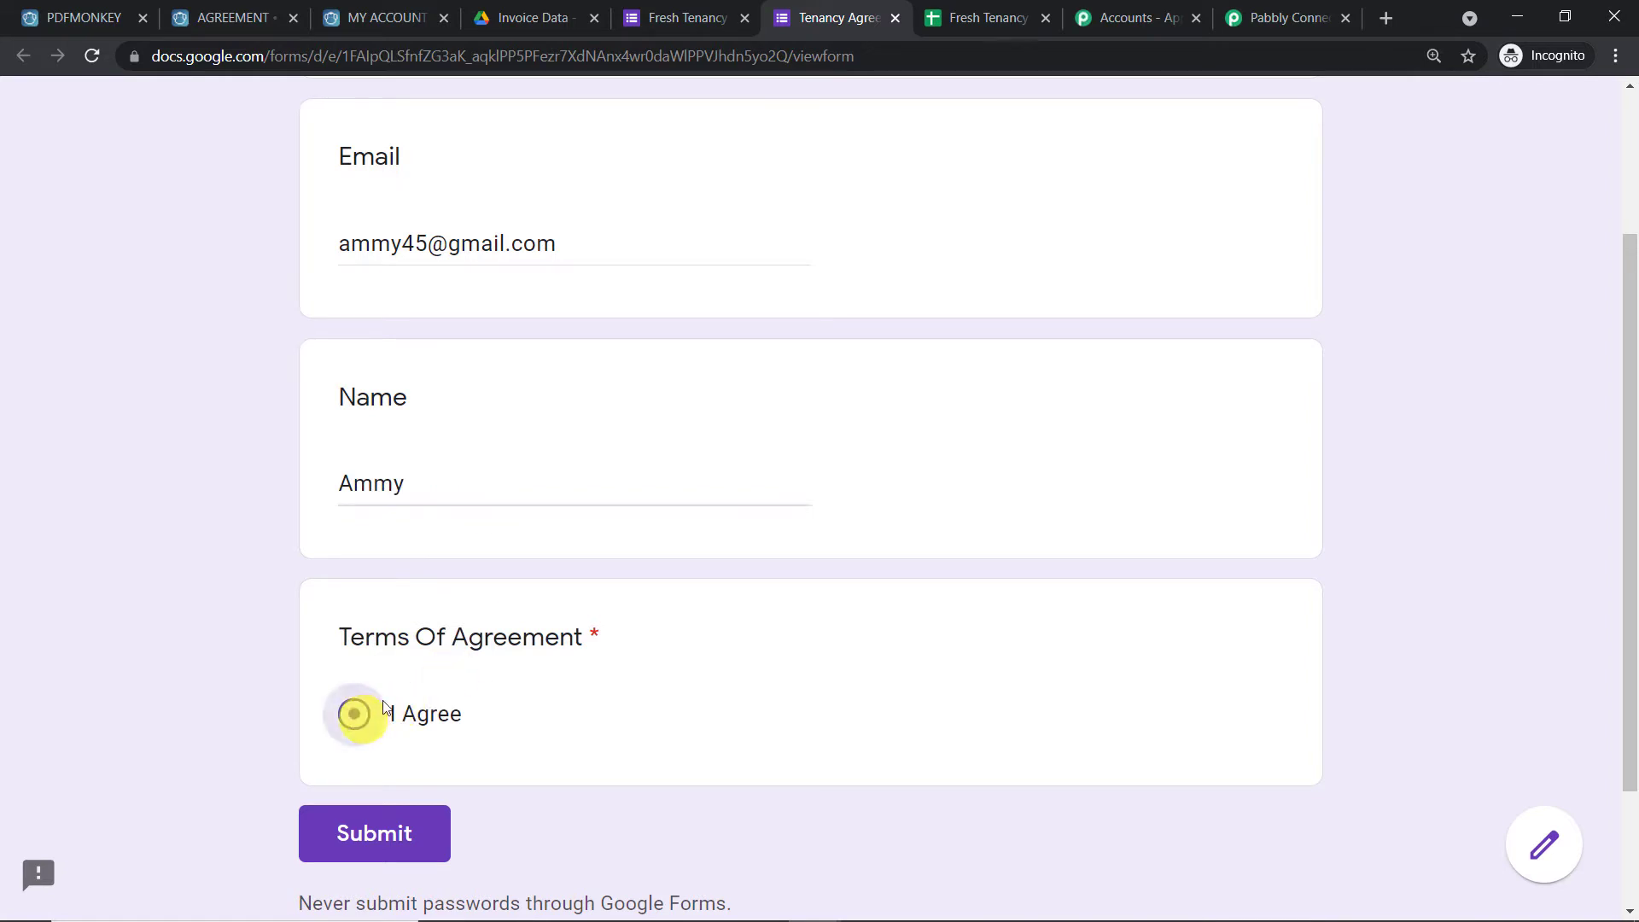
pyautogui.click(386, 837)
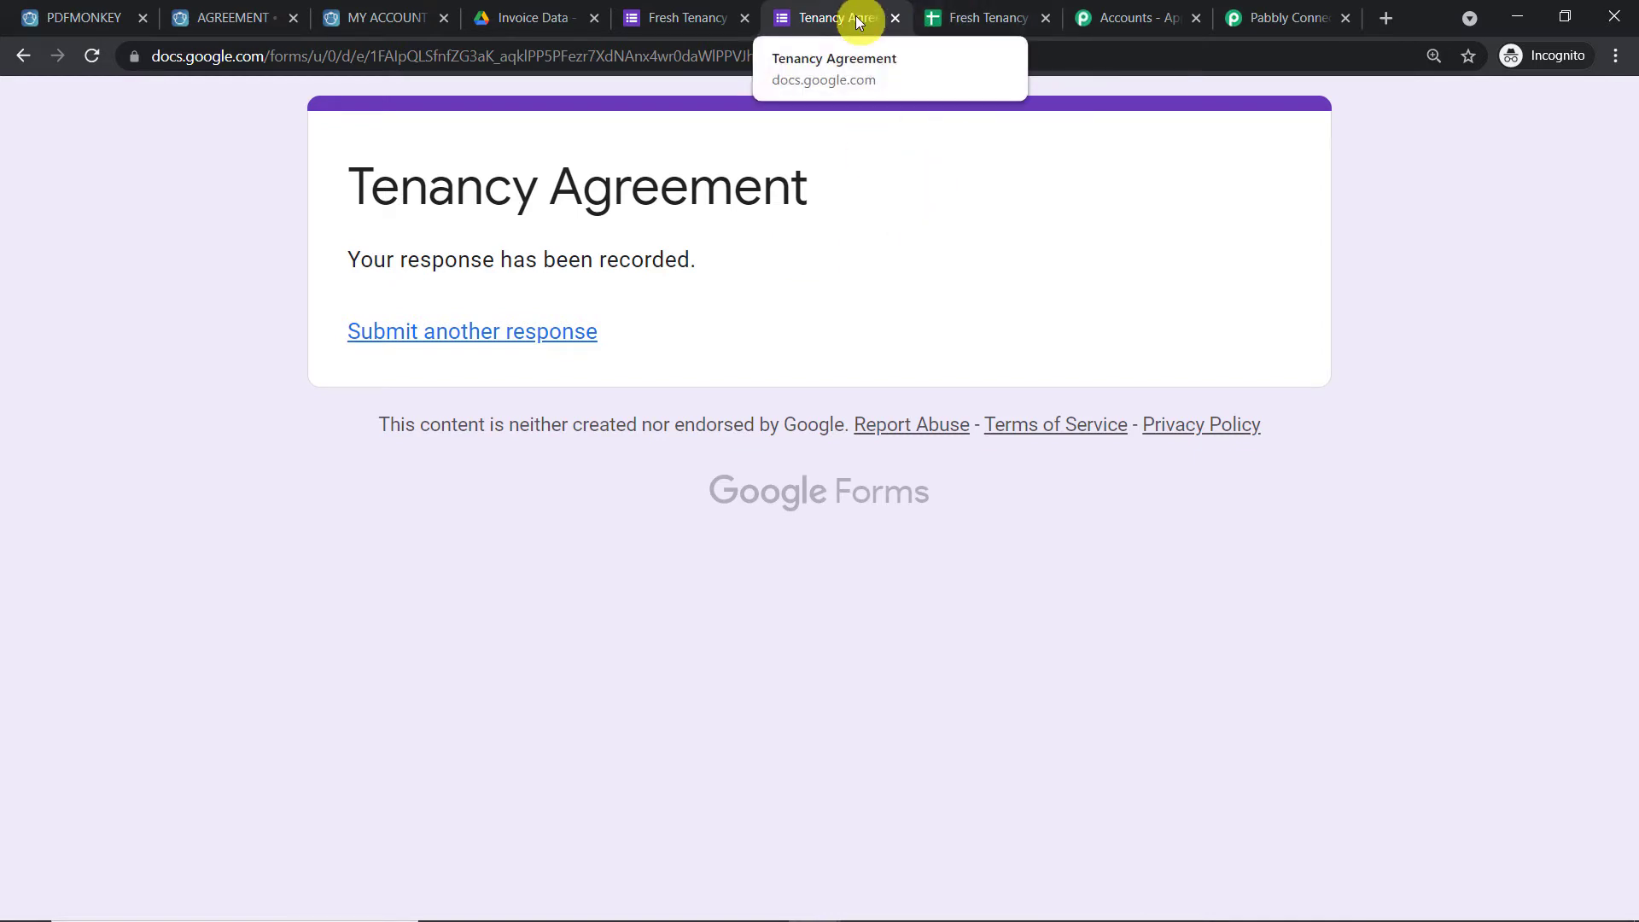
# Check row 2 of the responses sheet for timestamp 7/5/2021 16:01:58, the email and the name
pyautogui.click(969, 22)
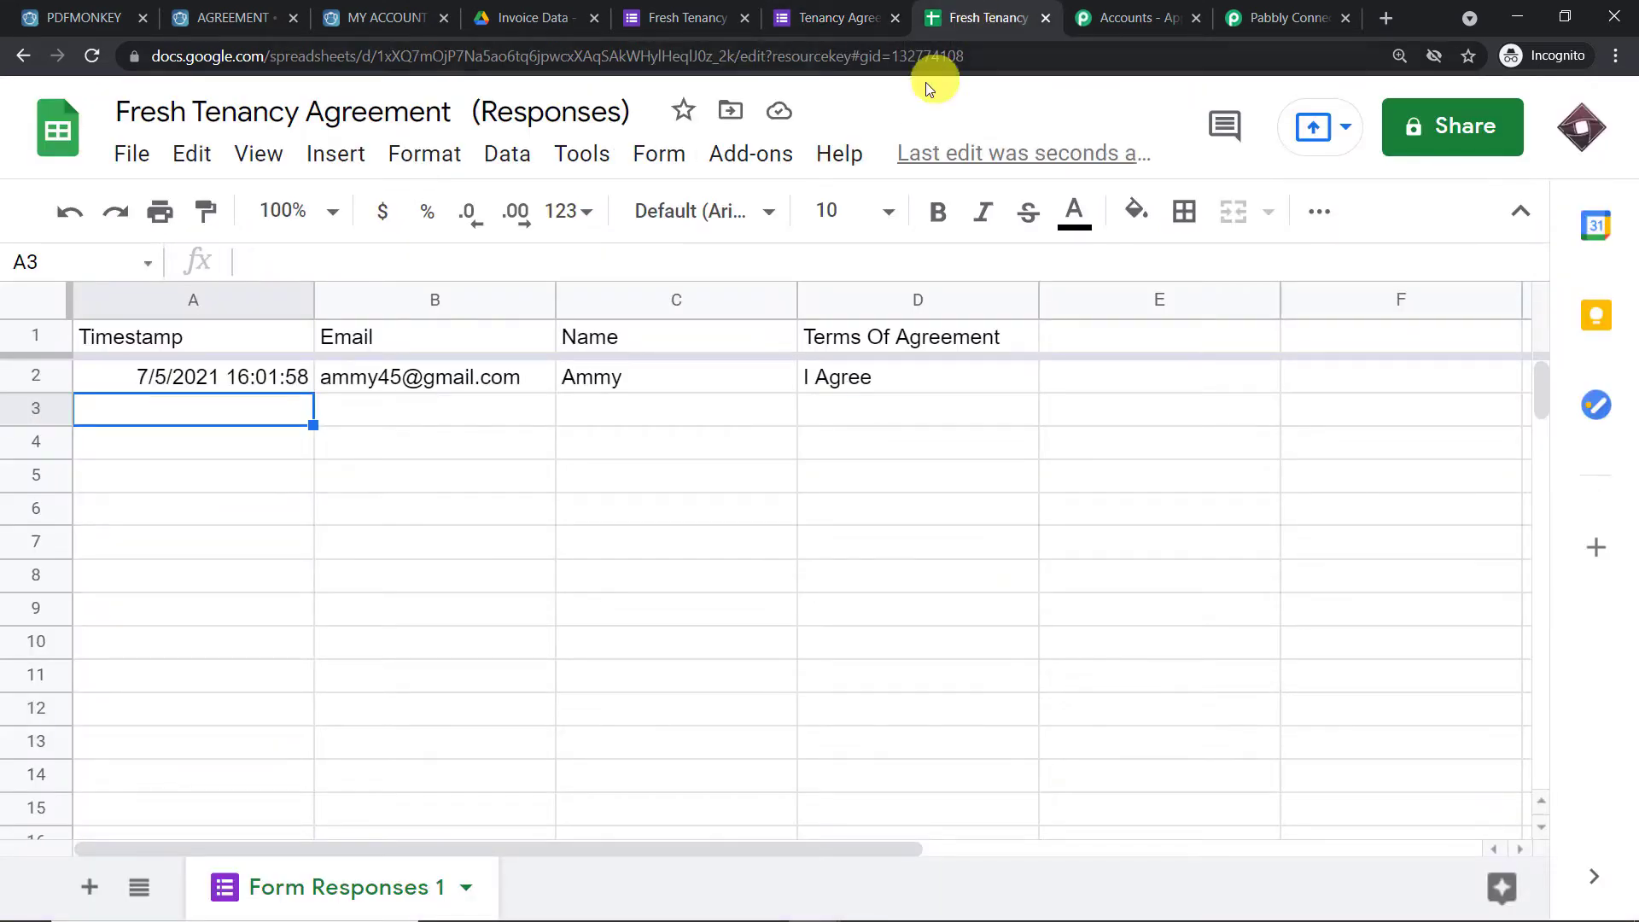
pyautogui.click(198, 381)
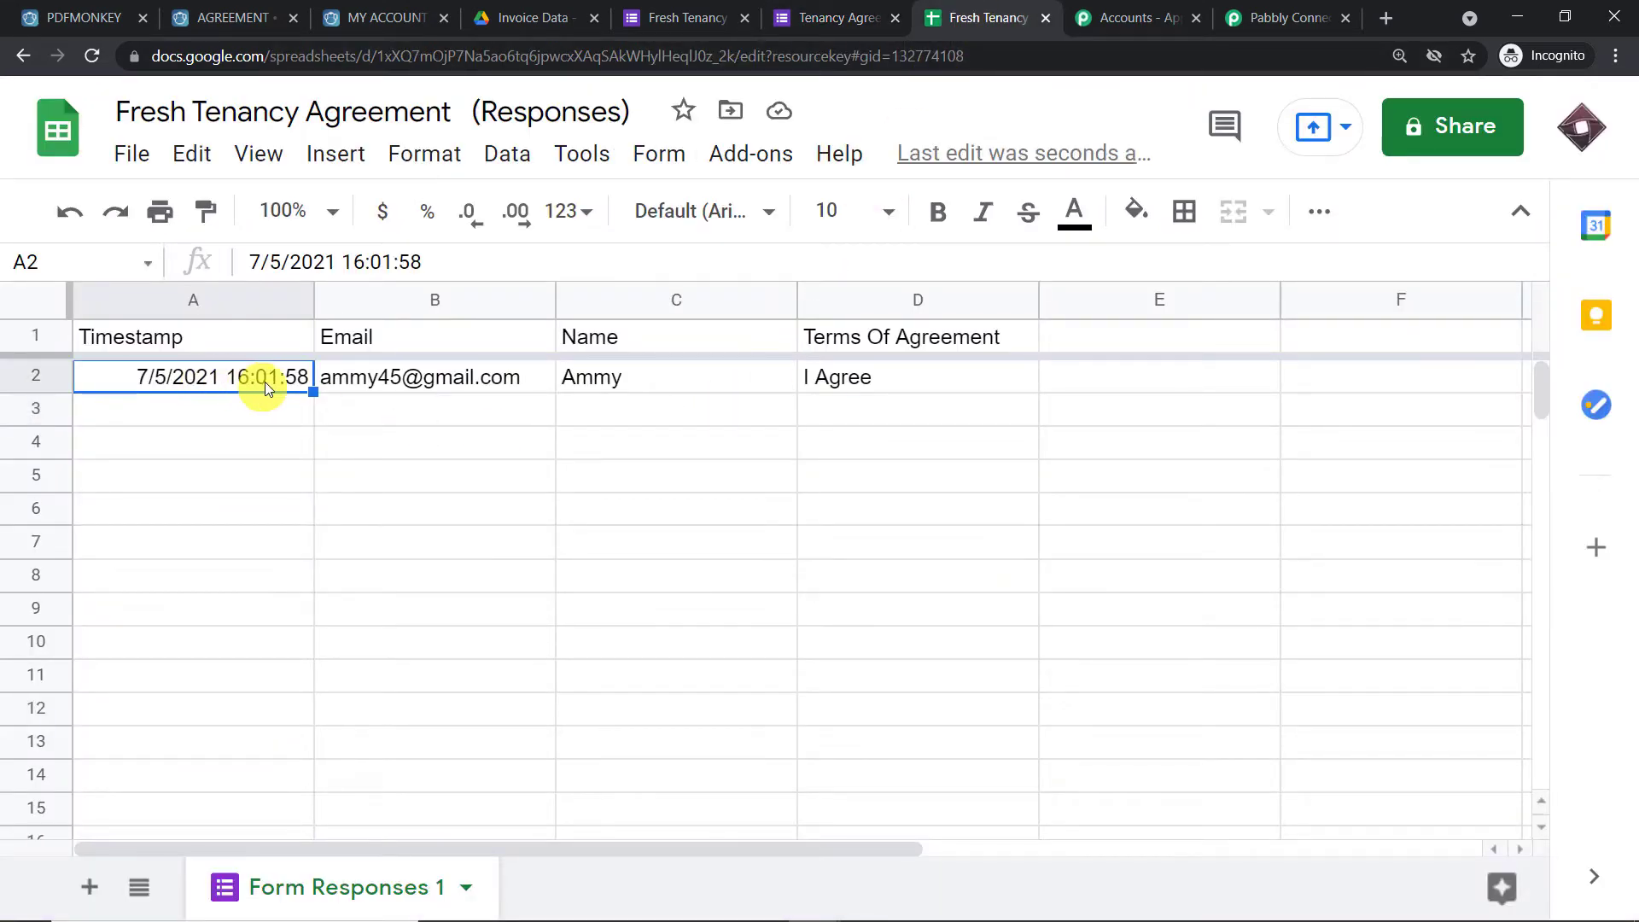
pyautogui.click(393, 377)
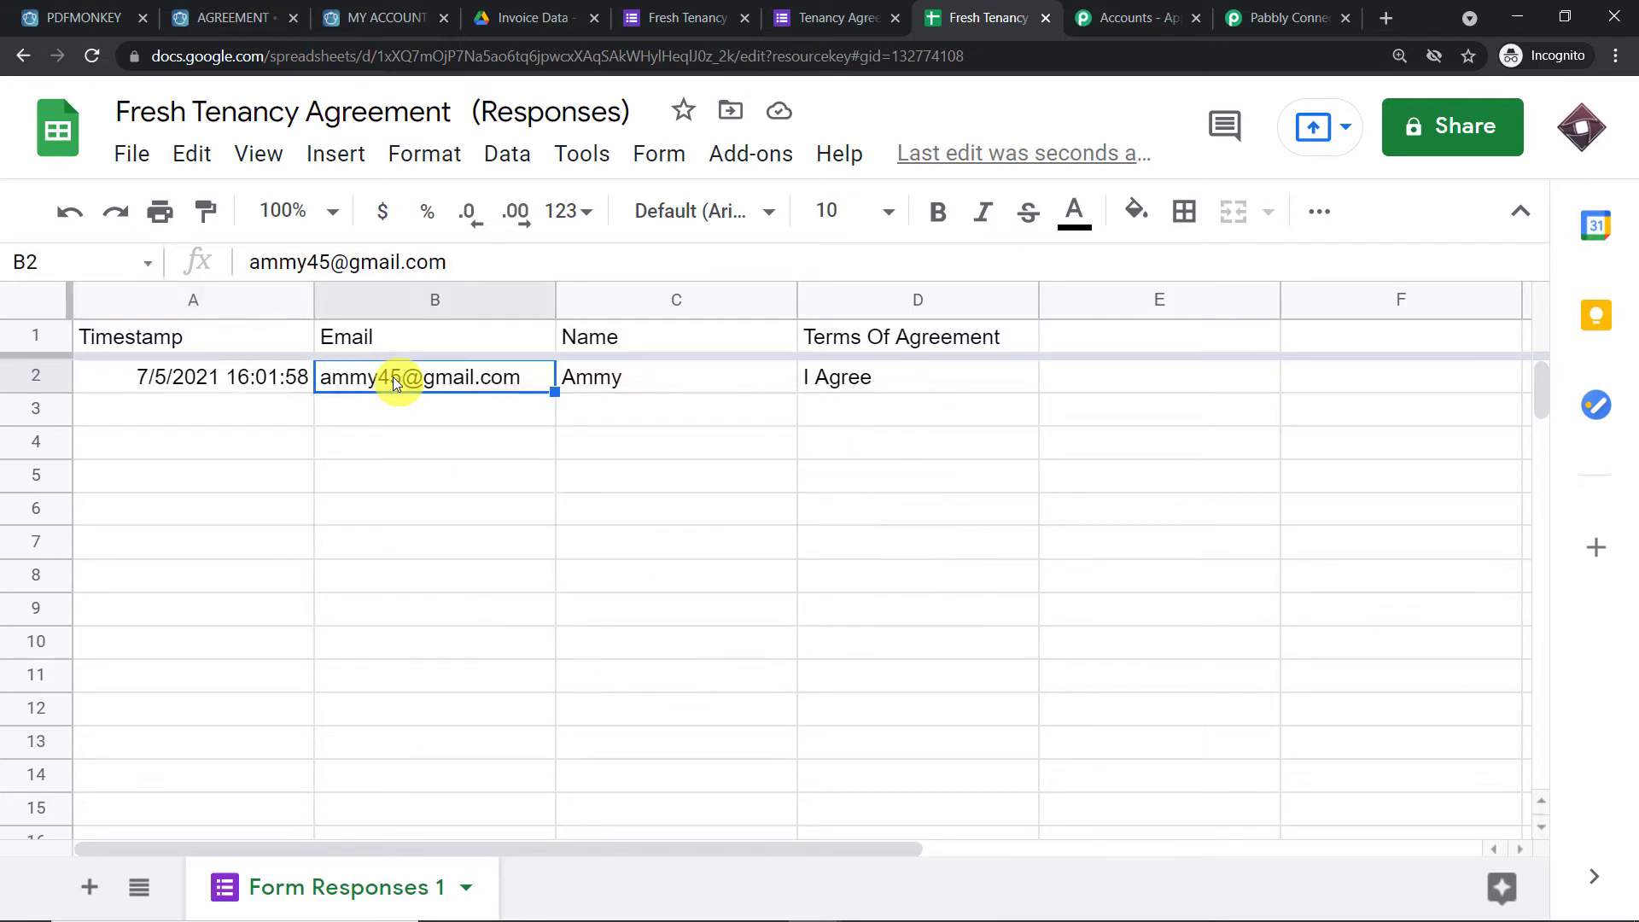
pyautogui.click(674, 381)
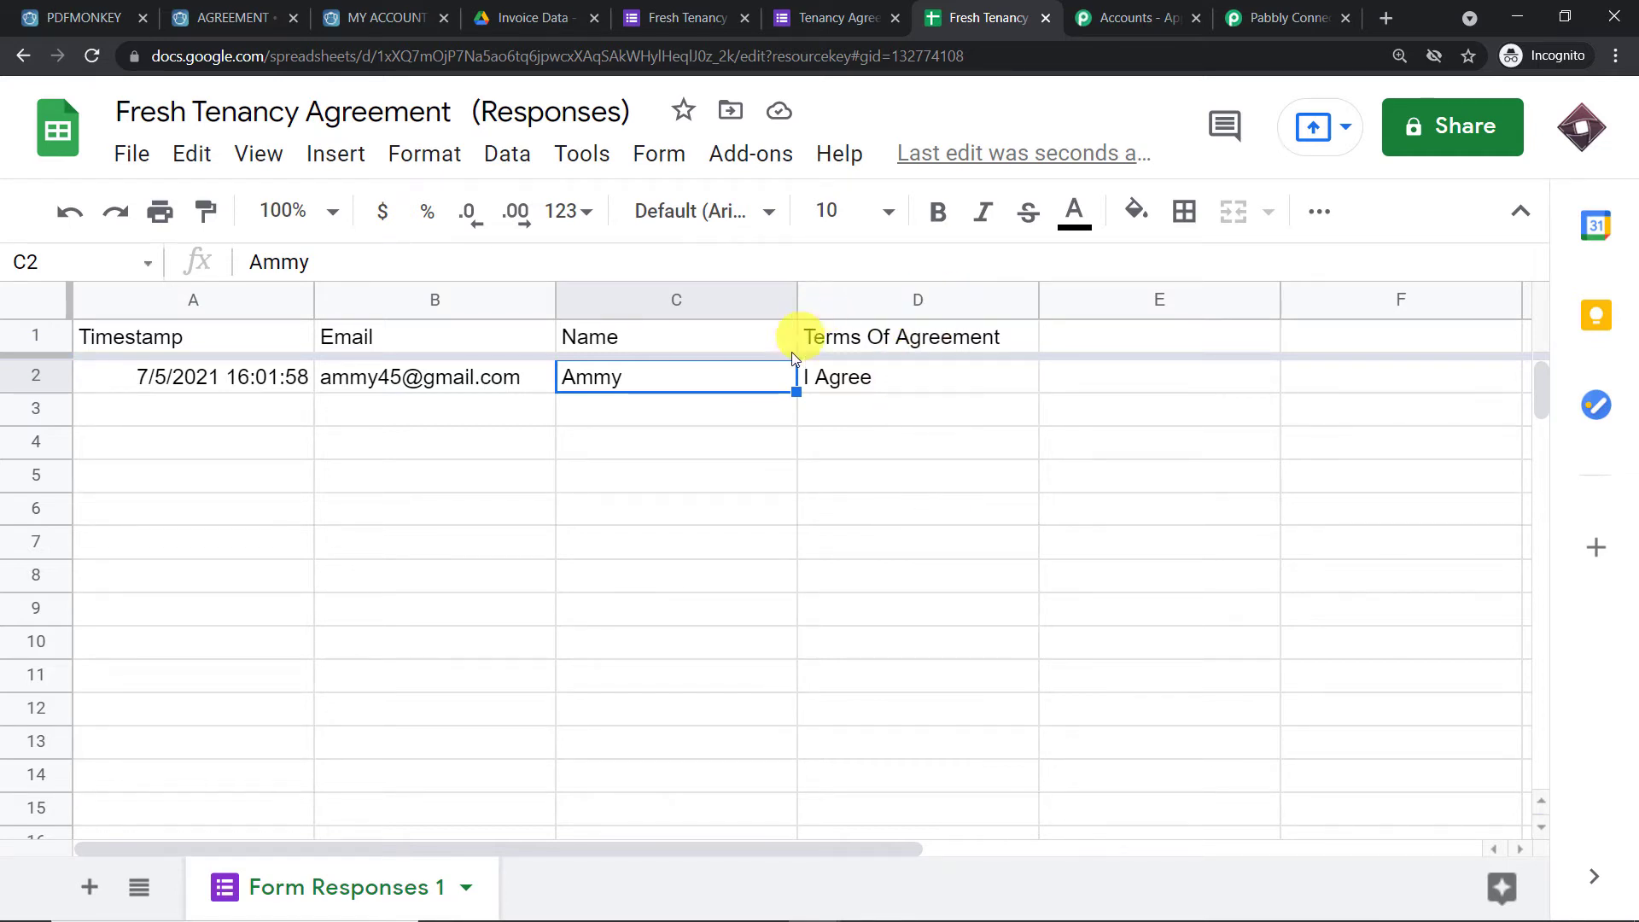
# Inspect the captured Email, Name, Terms Of Agreement (I Agree), RowIndex 2 and Timestamp values
pyautogui.click(1235, 10)
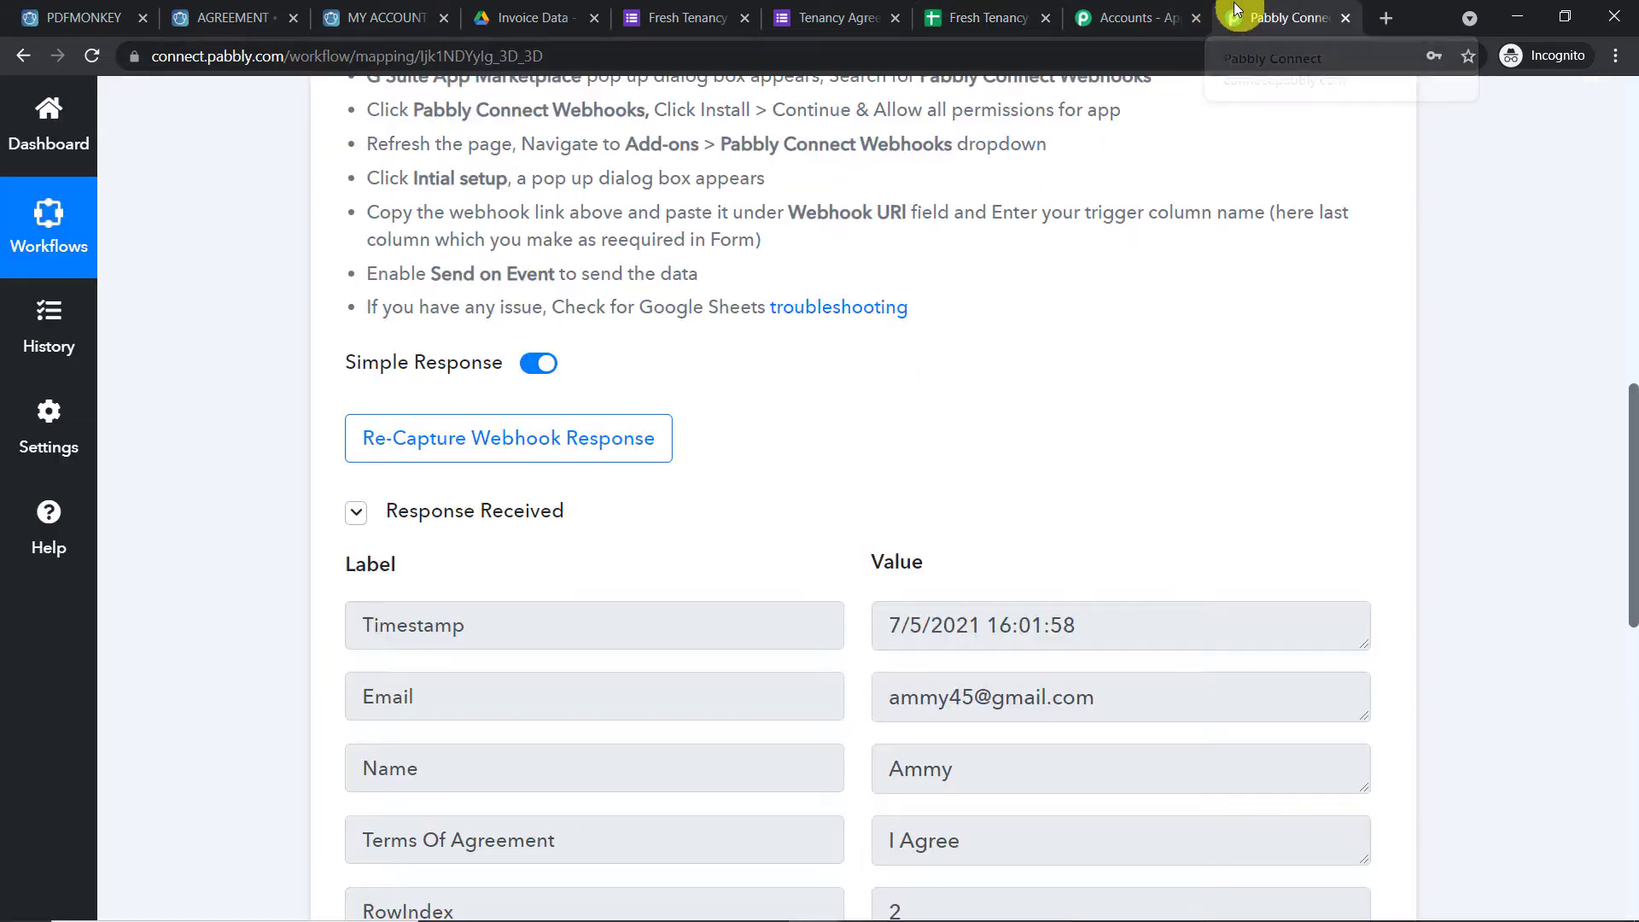
pyautogui.scroll(-5, 971, 359)
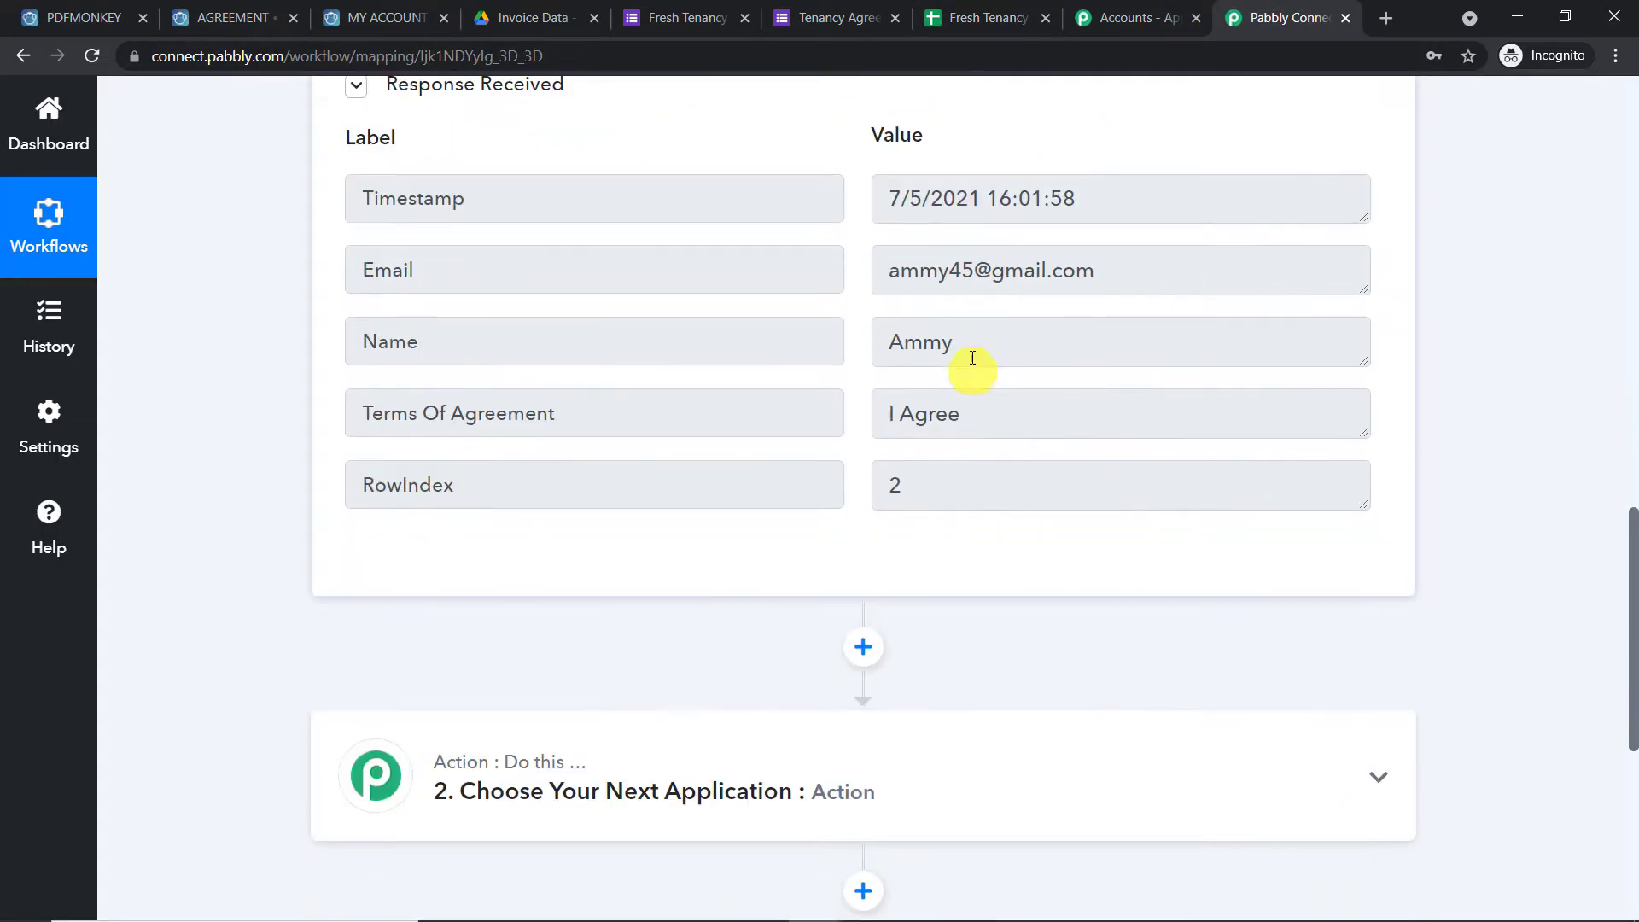
pyautogui.tripleClick(1135, 267)
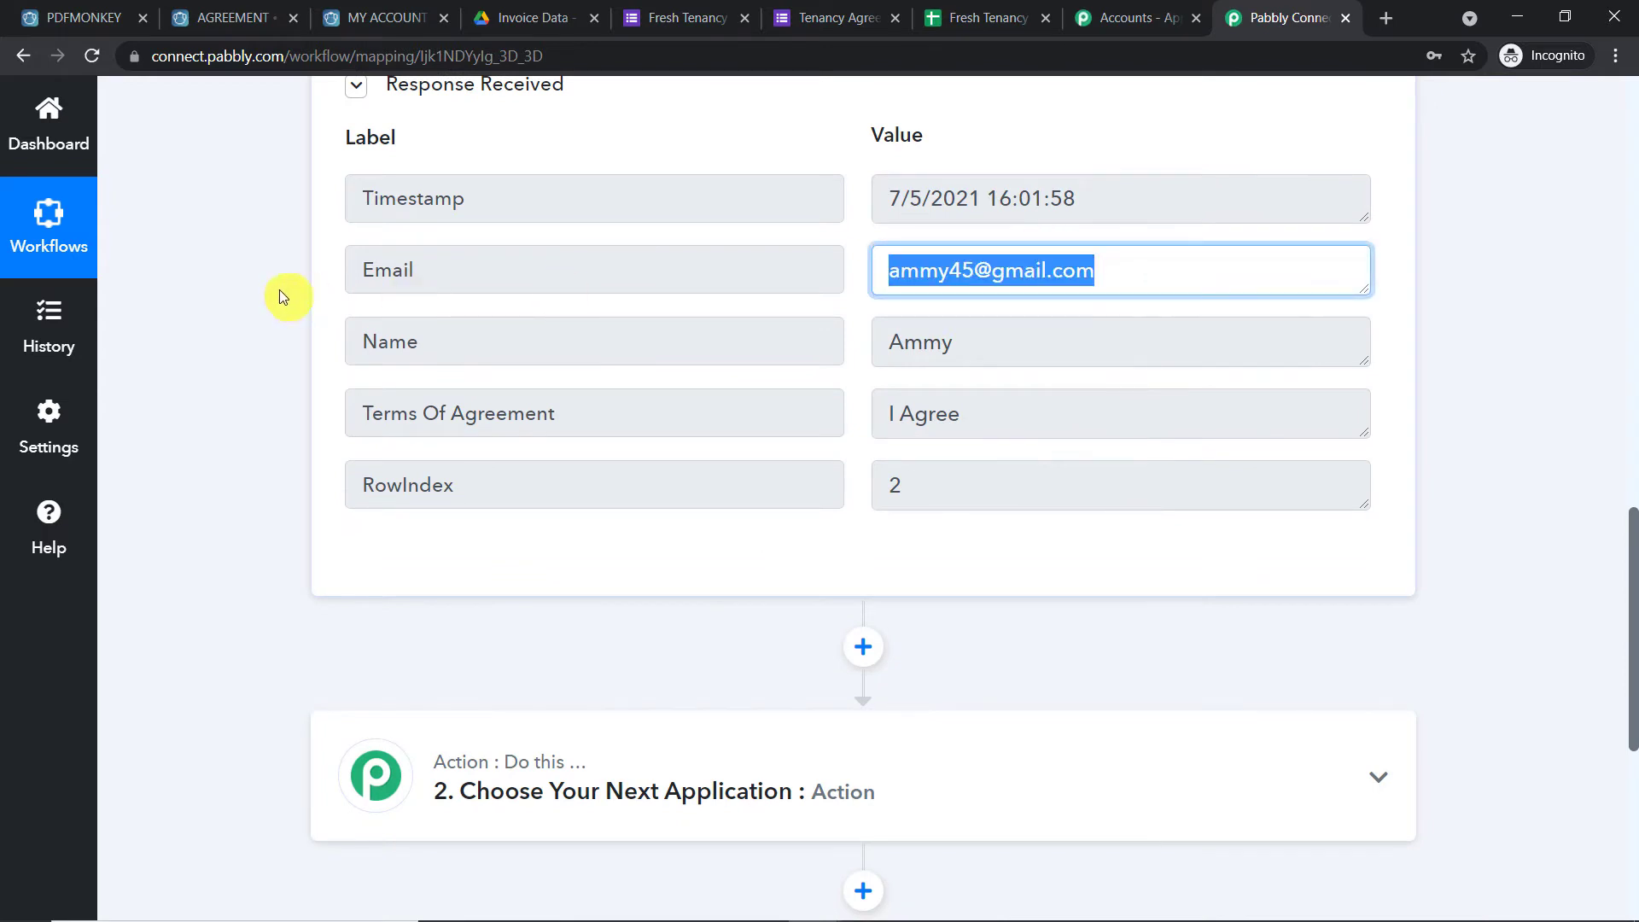
pyautogui.tripleClick(987, 351)
pyautogui.tripleClick(1039, 434)
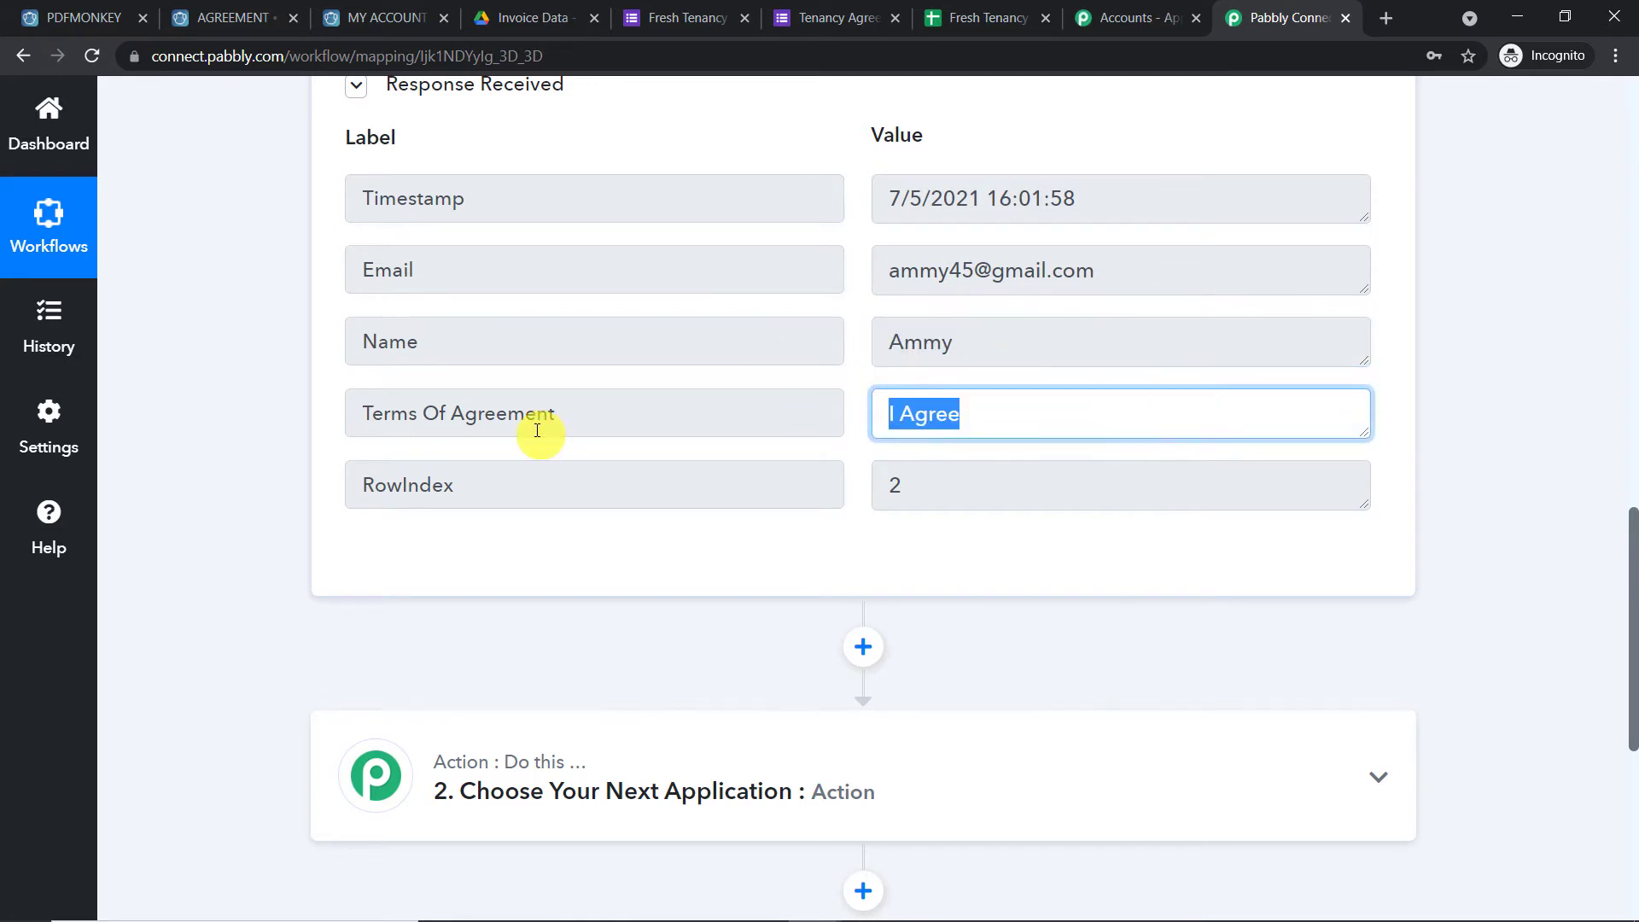
pyautogui.tripleClick(914, 501)
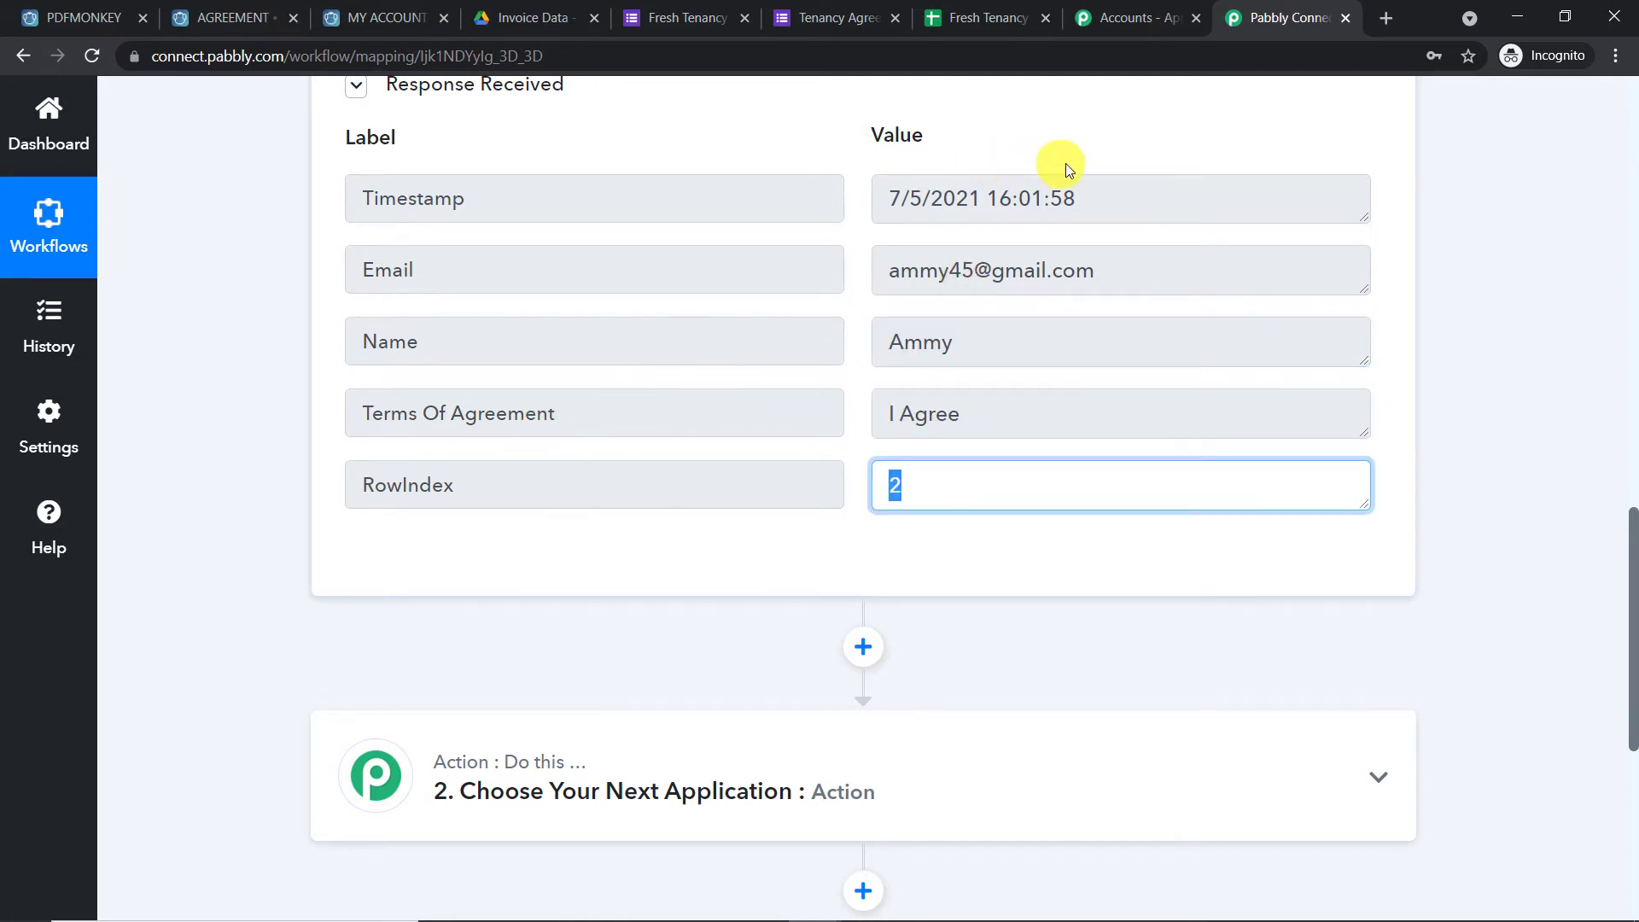
pyautogui.tripleClick(1058, 198)
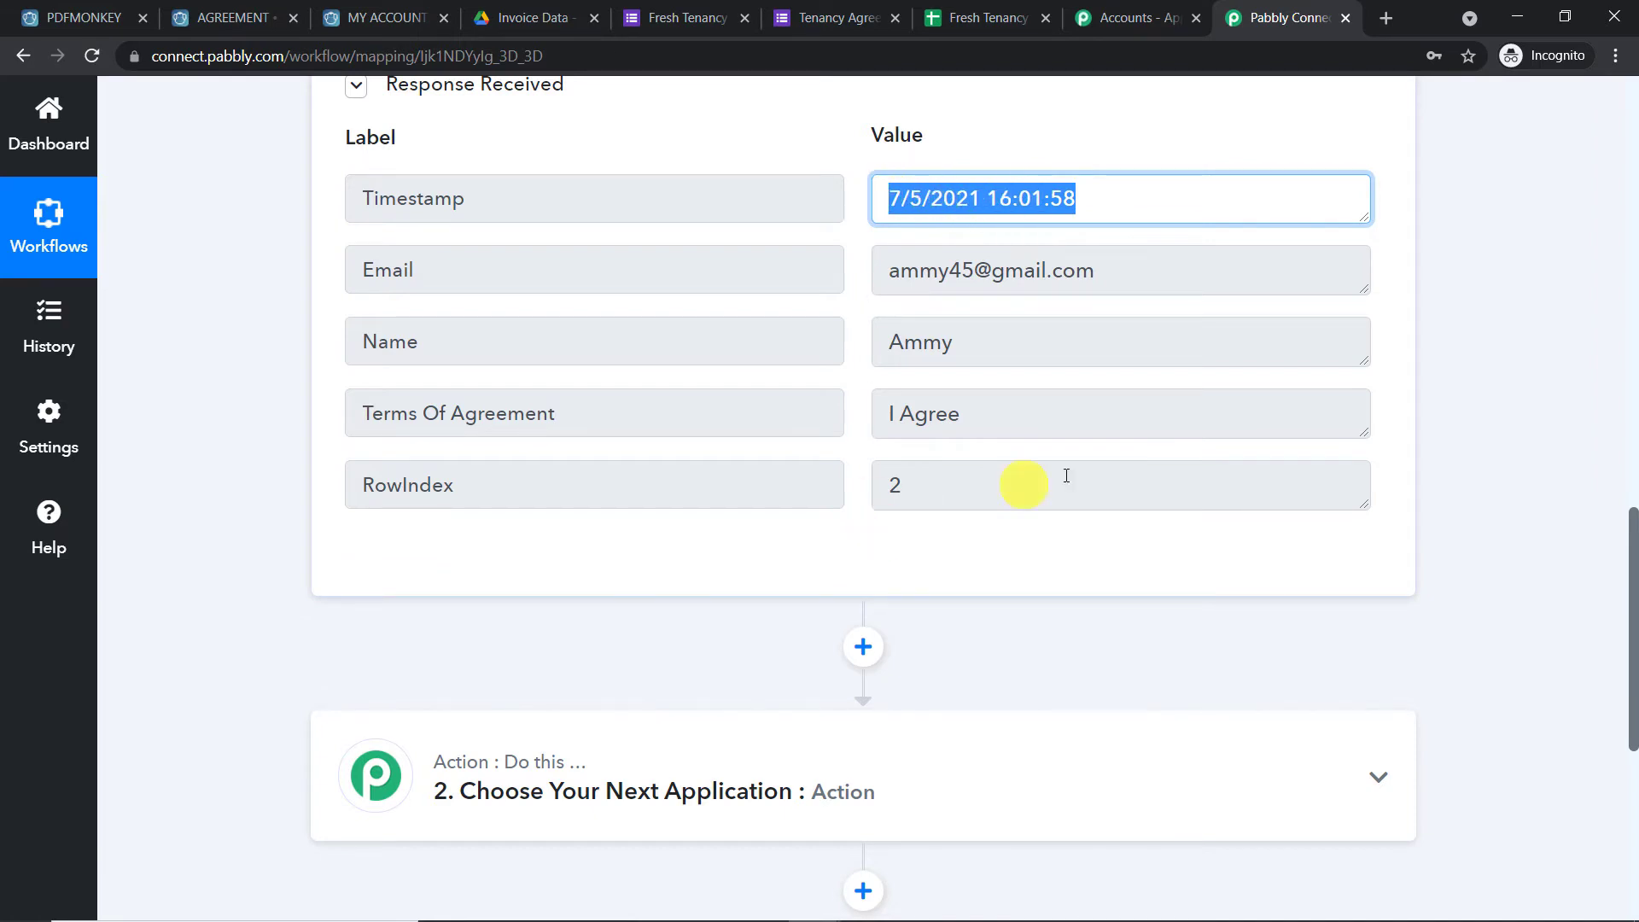
pyautogui.click(1125, 239)
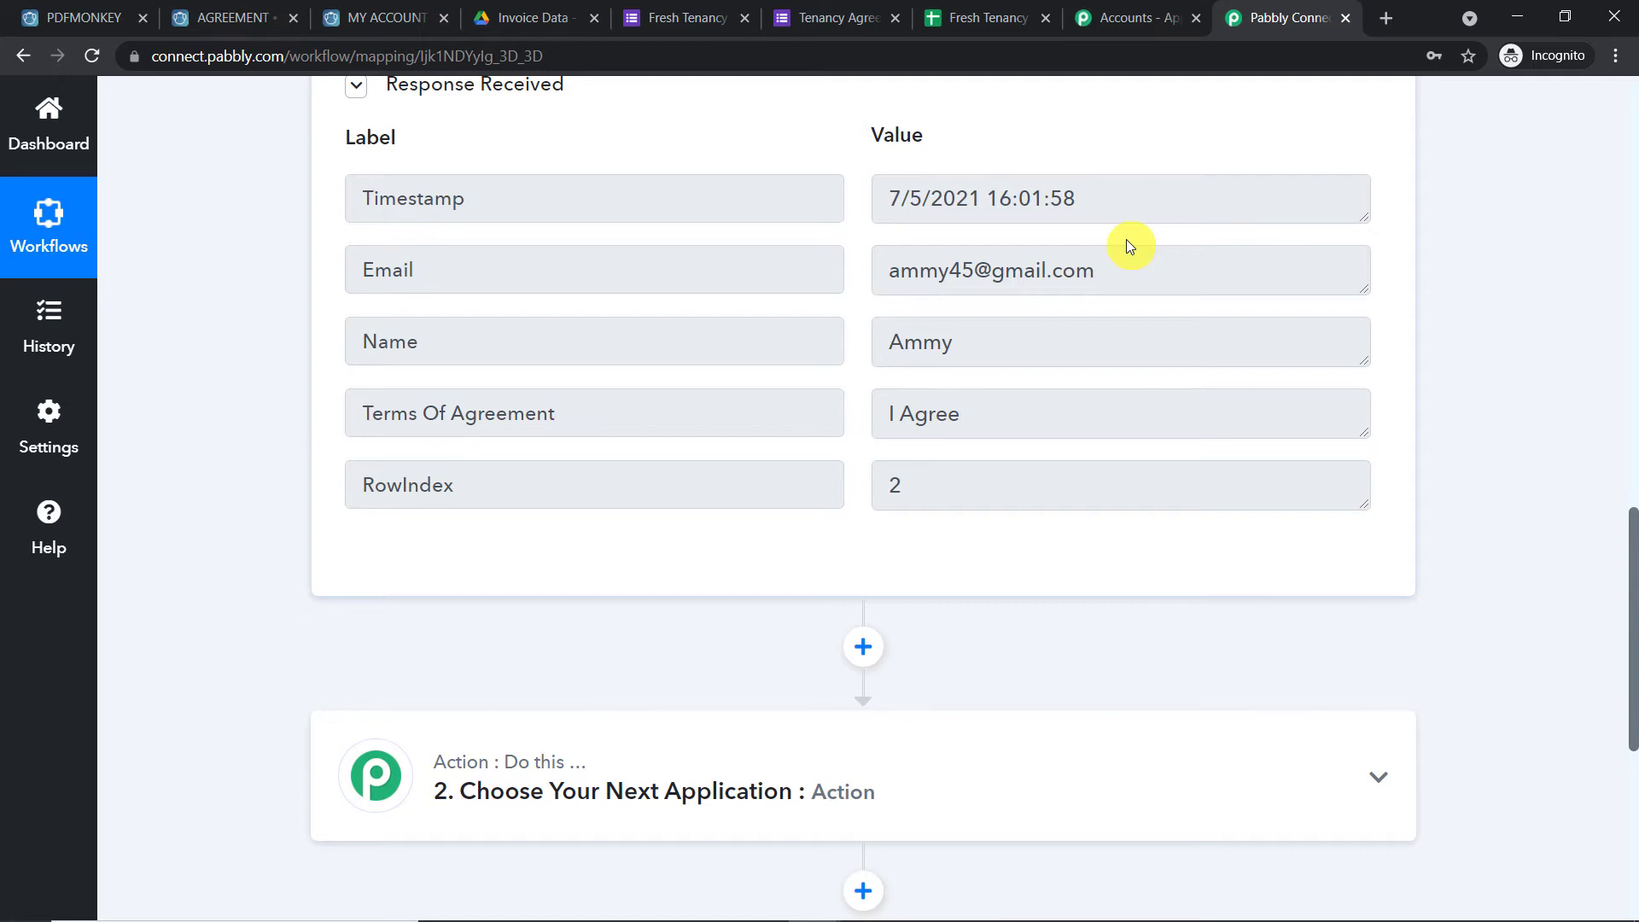
# Set the next action step to the PDFMonkey app with the Generate Document event
pyautogui.scroll(-6, 1118, 248)
pyautogui.click(833, 260)
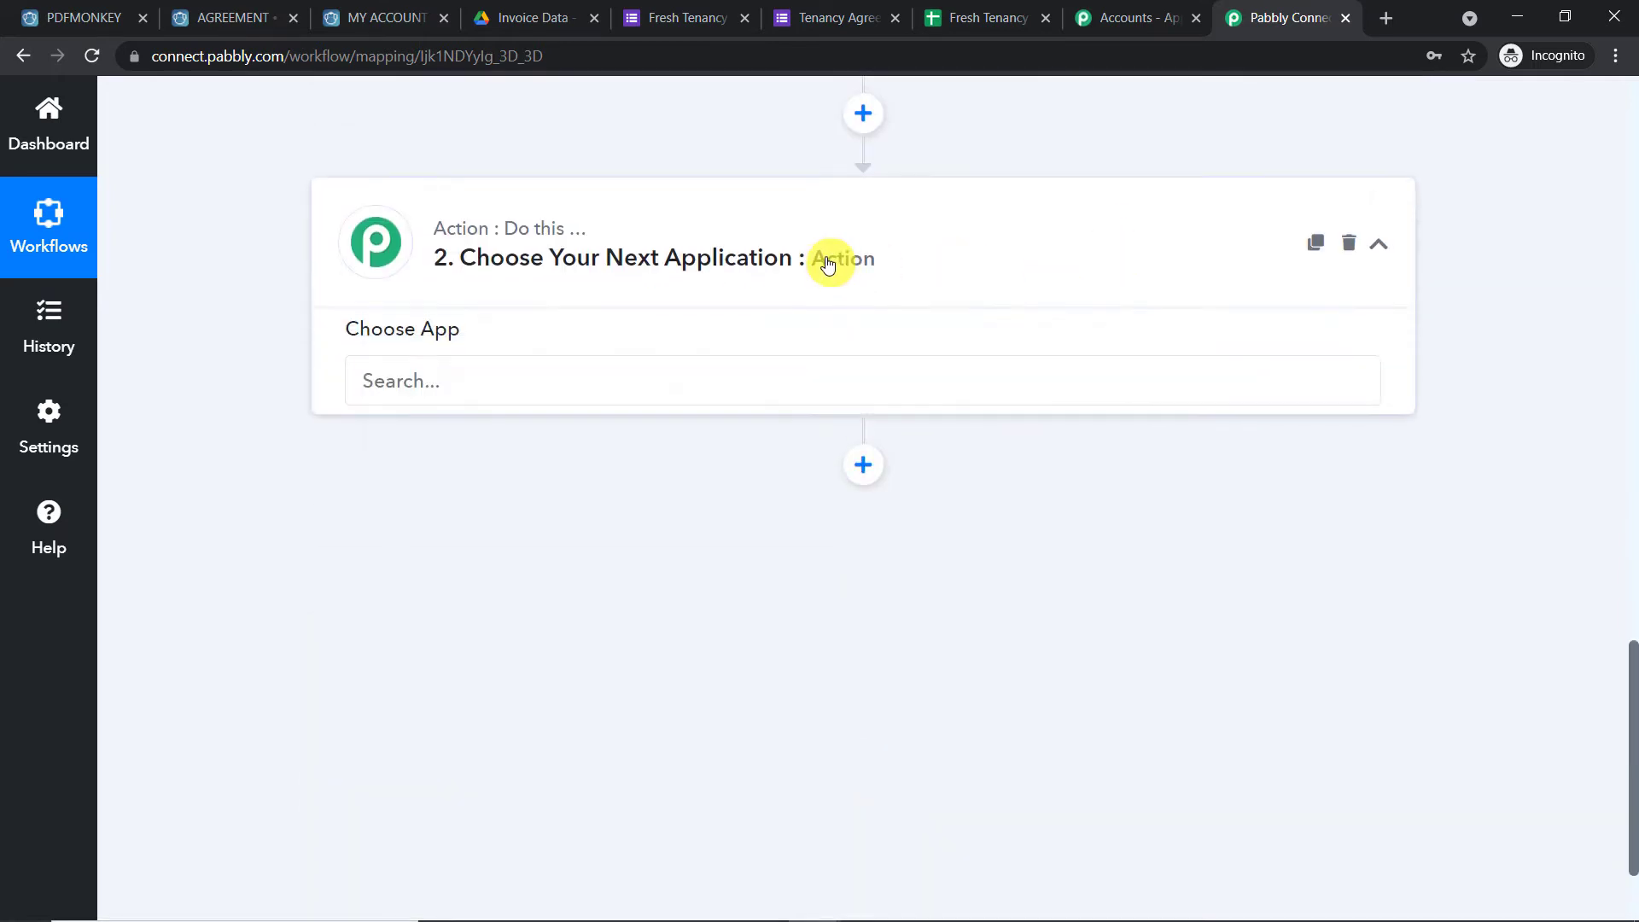
pyautogui.click(529, 401)
pyautogui.write('pdf')
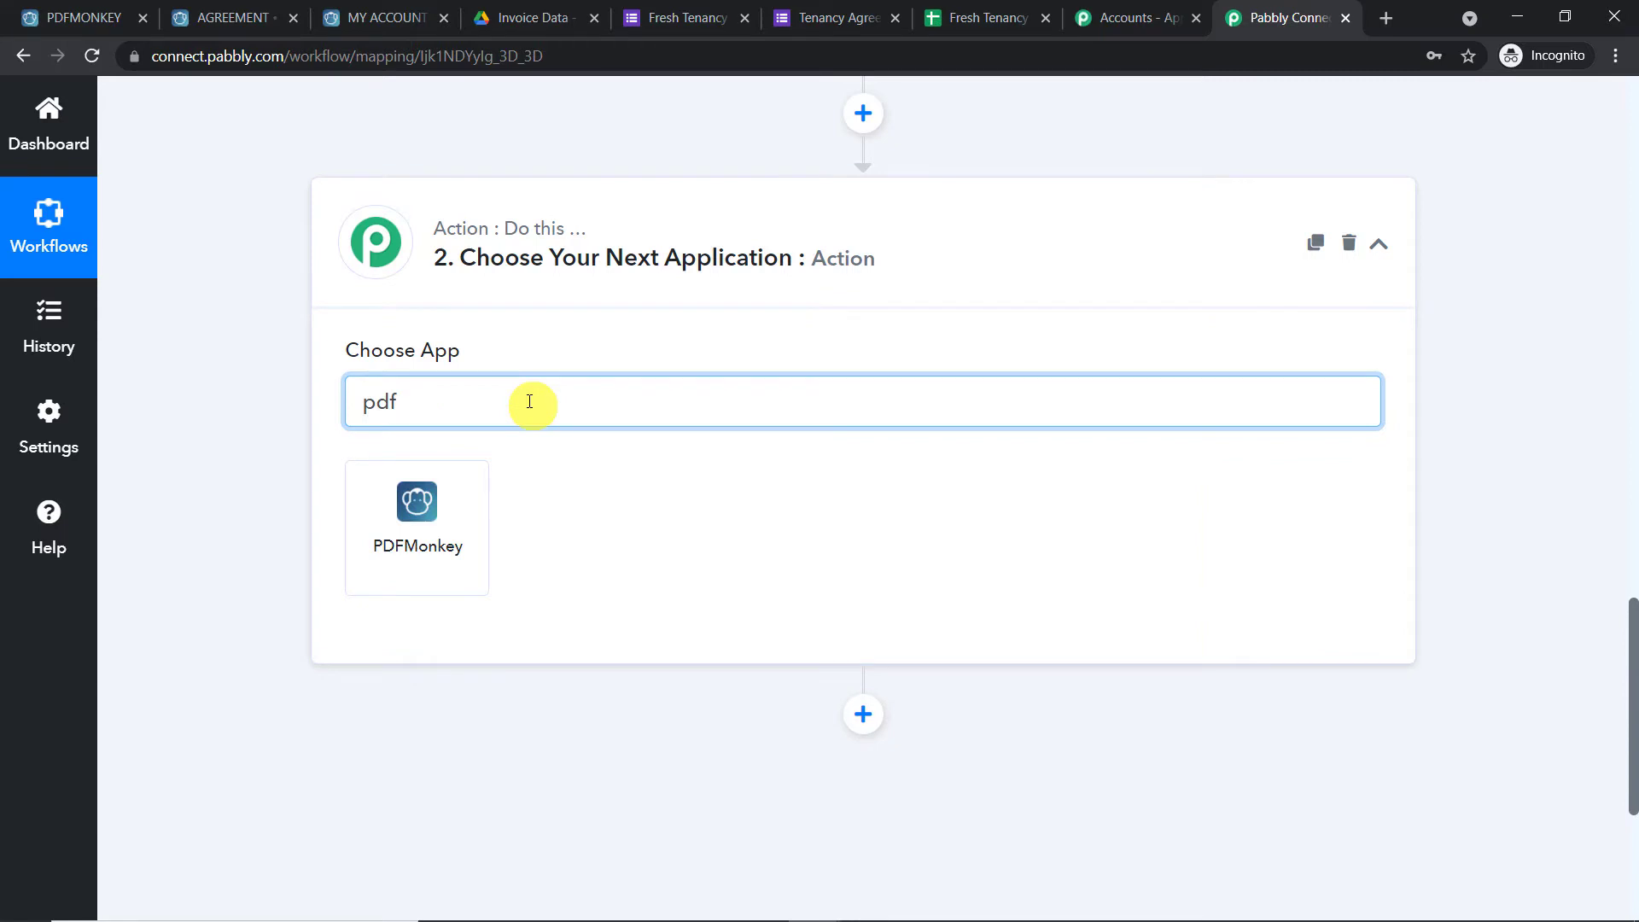
pyautogui.click(459, 502)
pyautogui.scroll(-3, 966, 256)
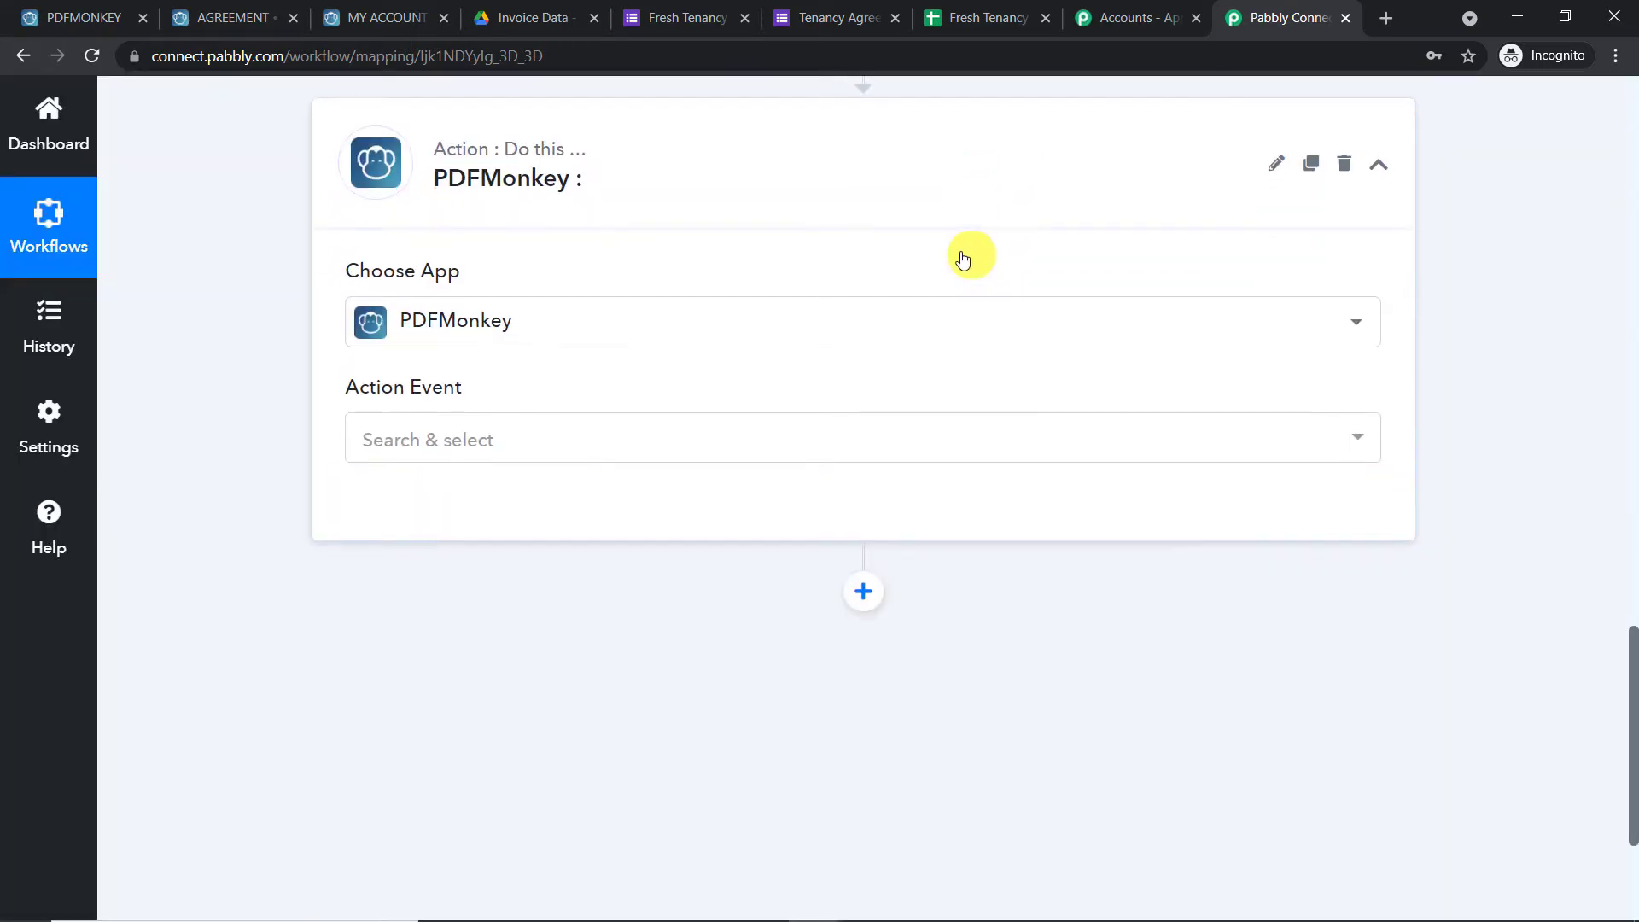
pyautogui.click(594, 305)
pyautogui.click(518, 439)
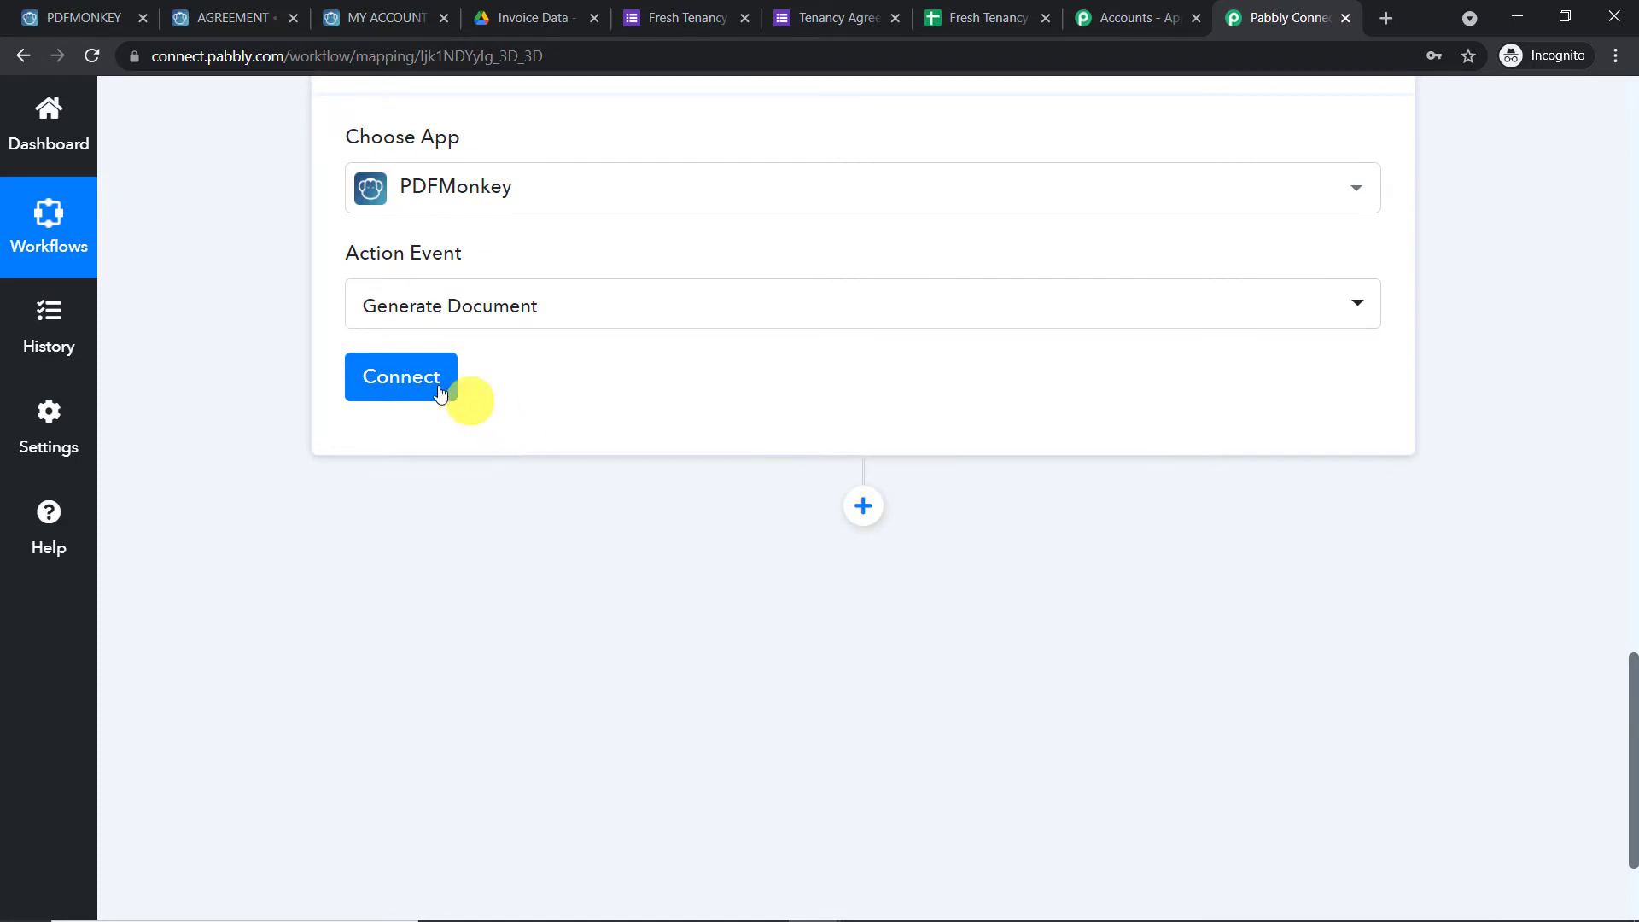
# Add a new PDFMonkey connection, PDFMonkey #4, ready for its API token
pyautogui.click(434, 389)
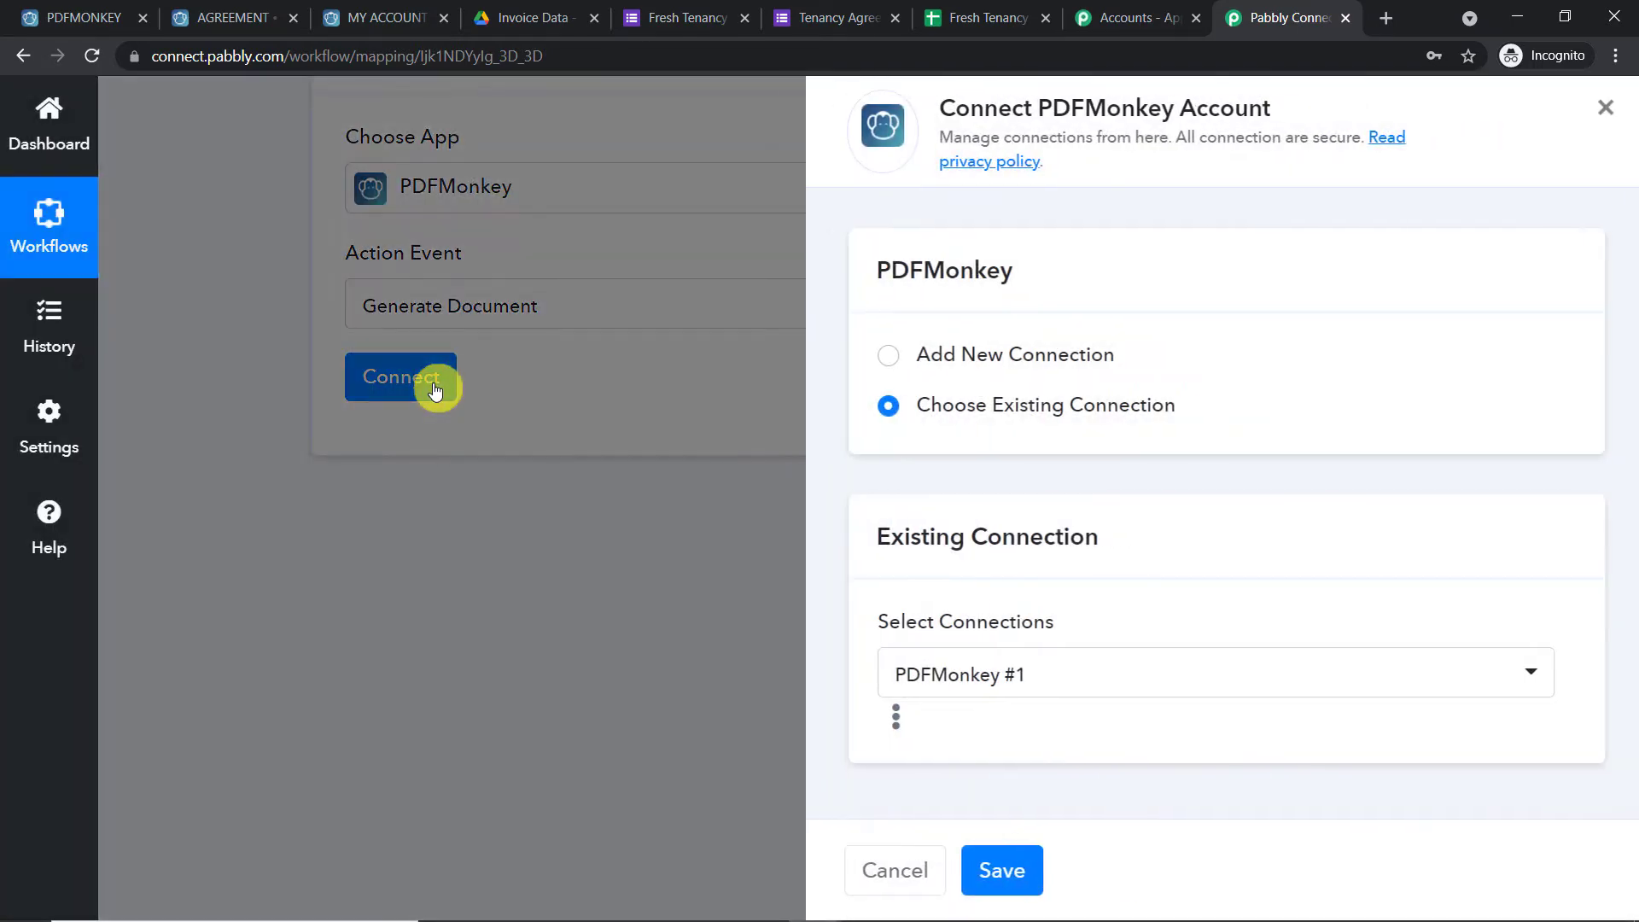
pyautogui.click(868, 356)
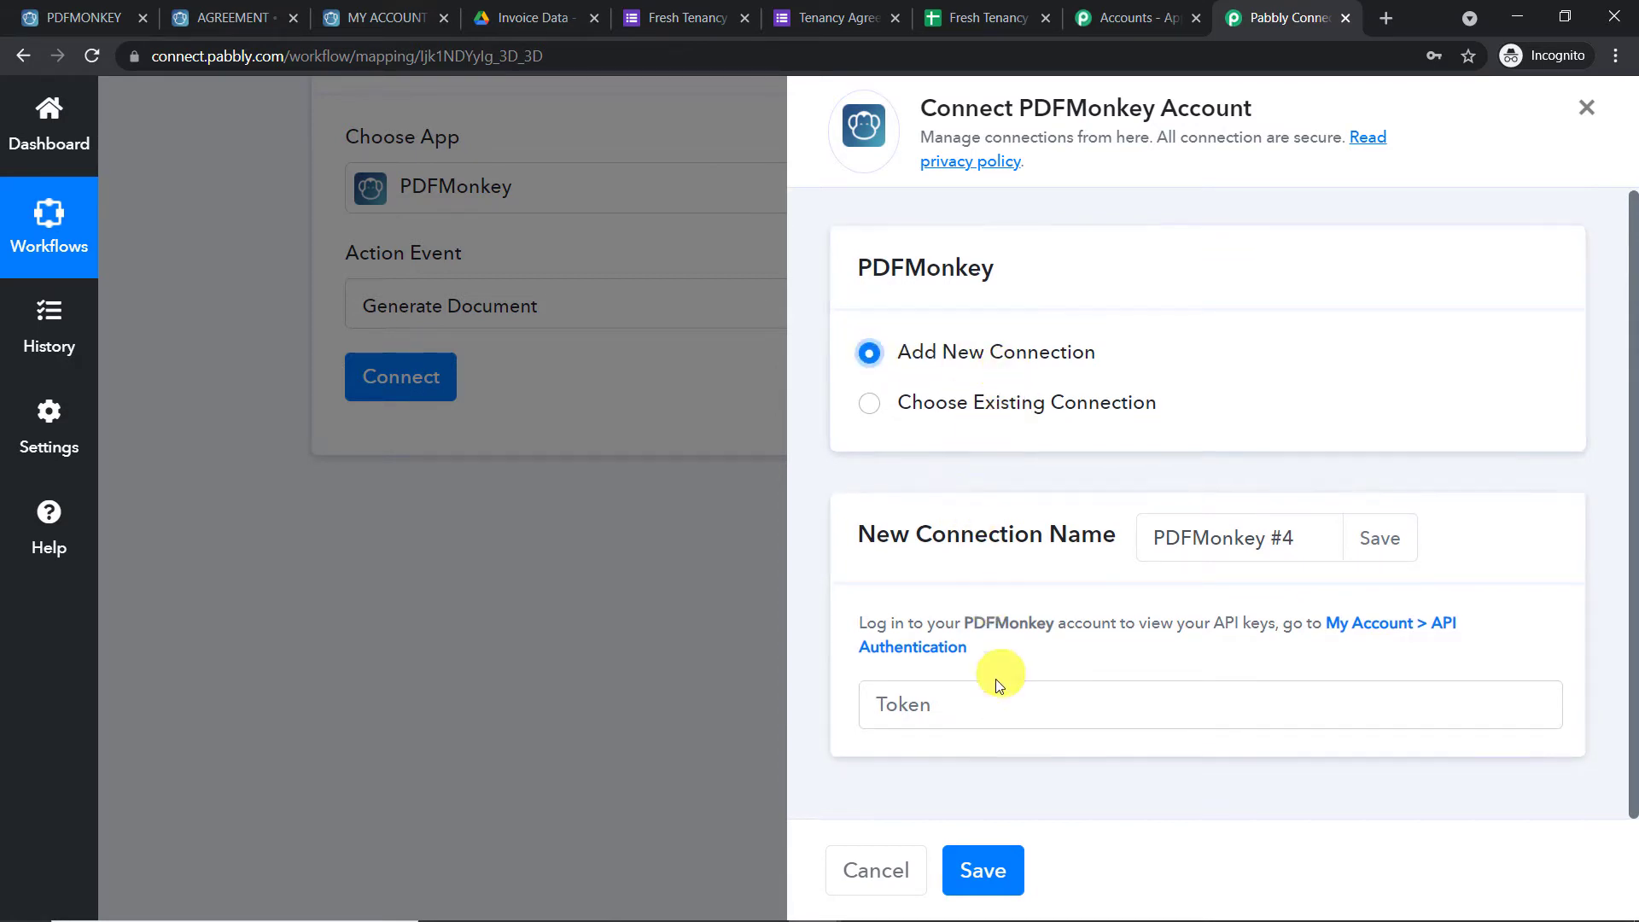
pyautogui.click(995, 703)
pyautogui.click(1573, 464)
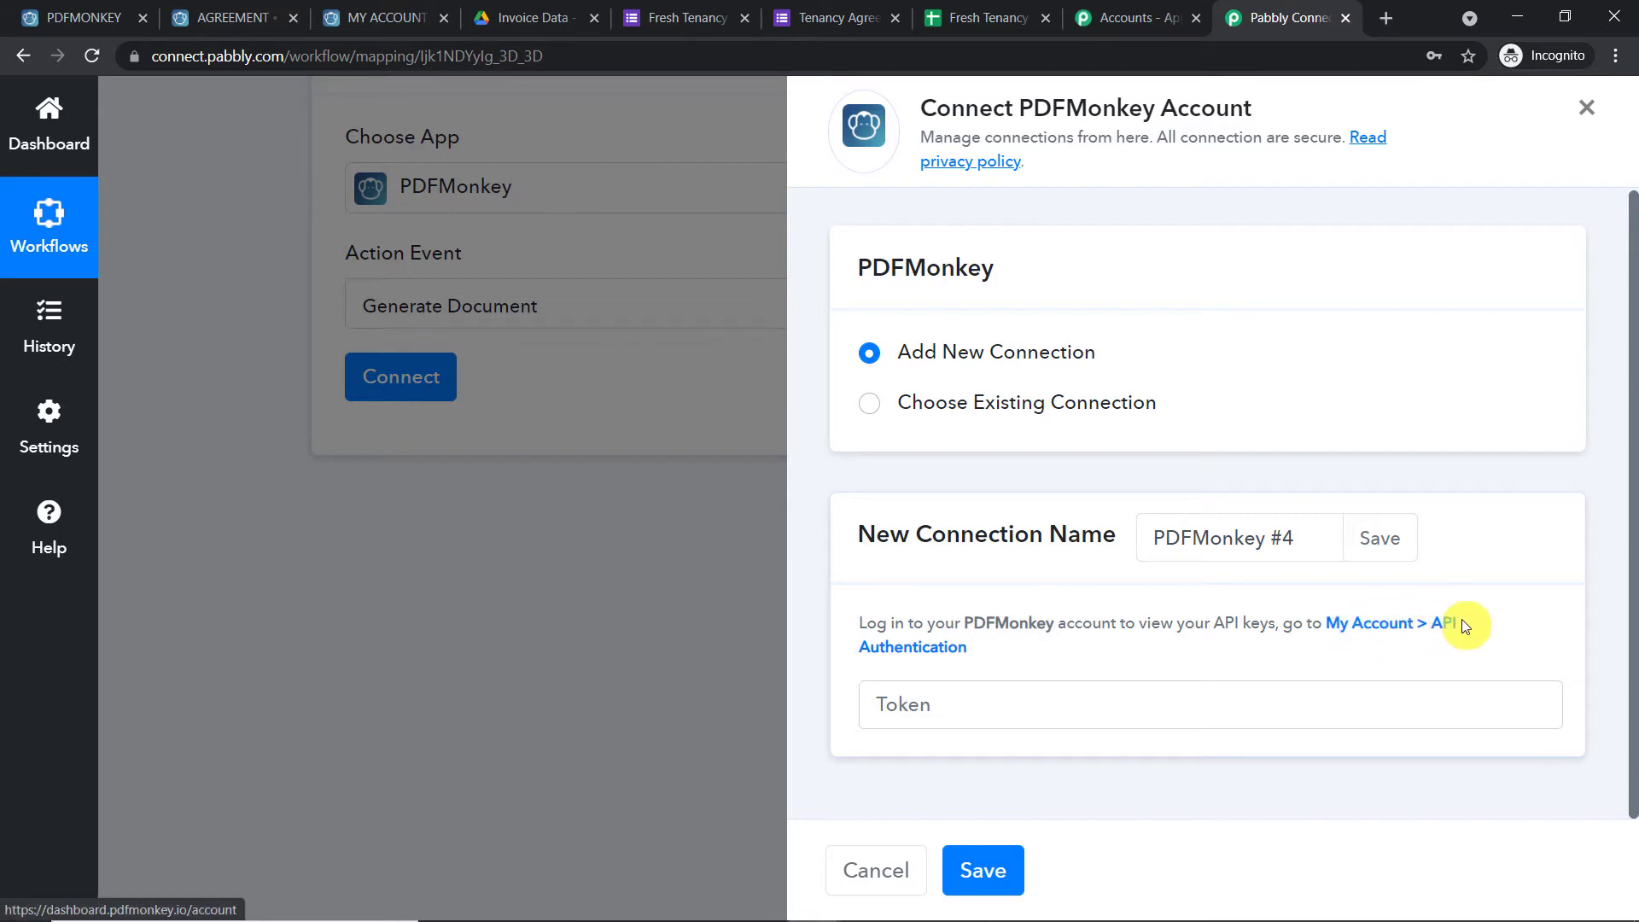
# Reveal and copy the API secret key from PDFMonkey's My account page
pyautogui.click(1413, 633)
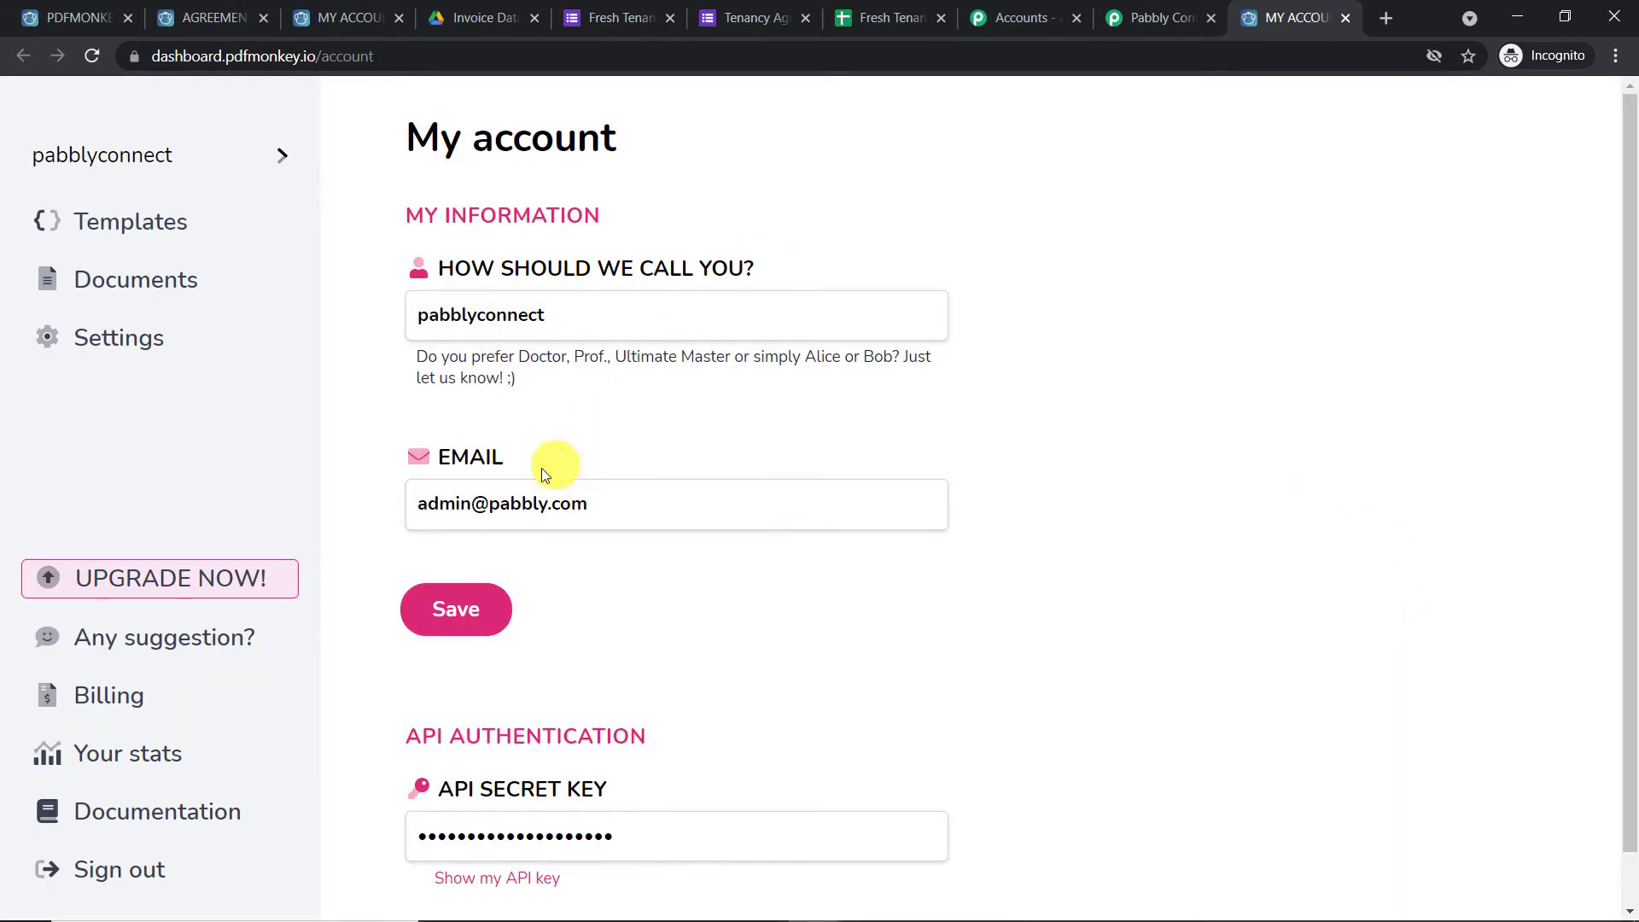
pyautogui.scroll(-1, 546, 478)
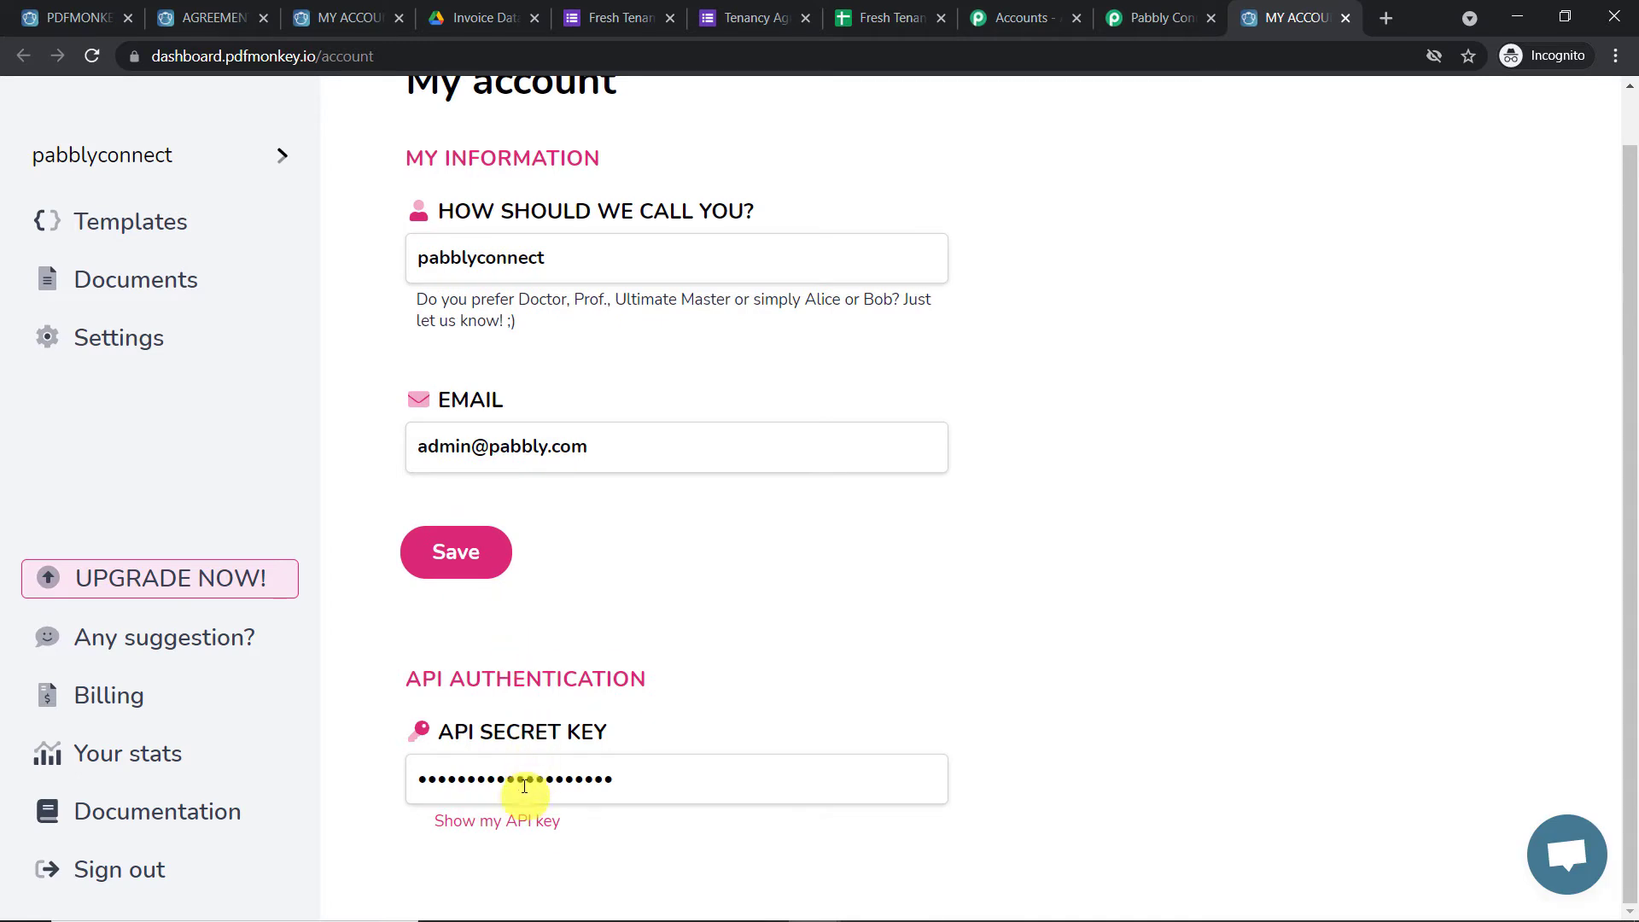
pyautogui.click(505, 822)
pyautogui.click(526, 780)
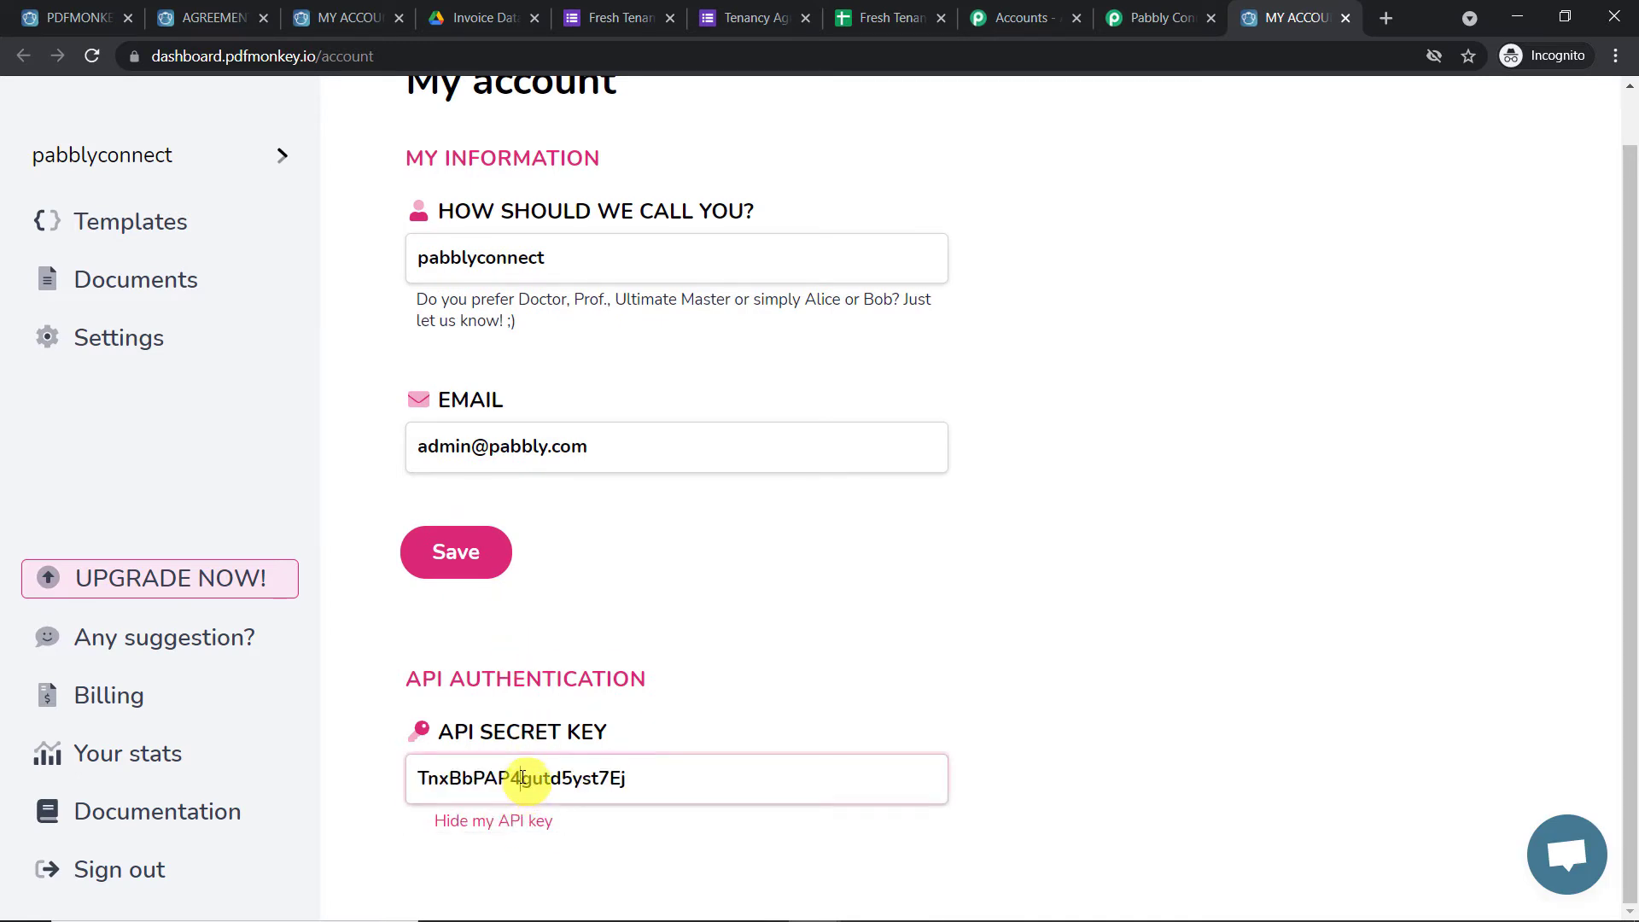
pyautogui.doubleClick(524, 778)
pyautogui.rightClick(524, 777)
pyautogui.click(609, 526)
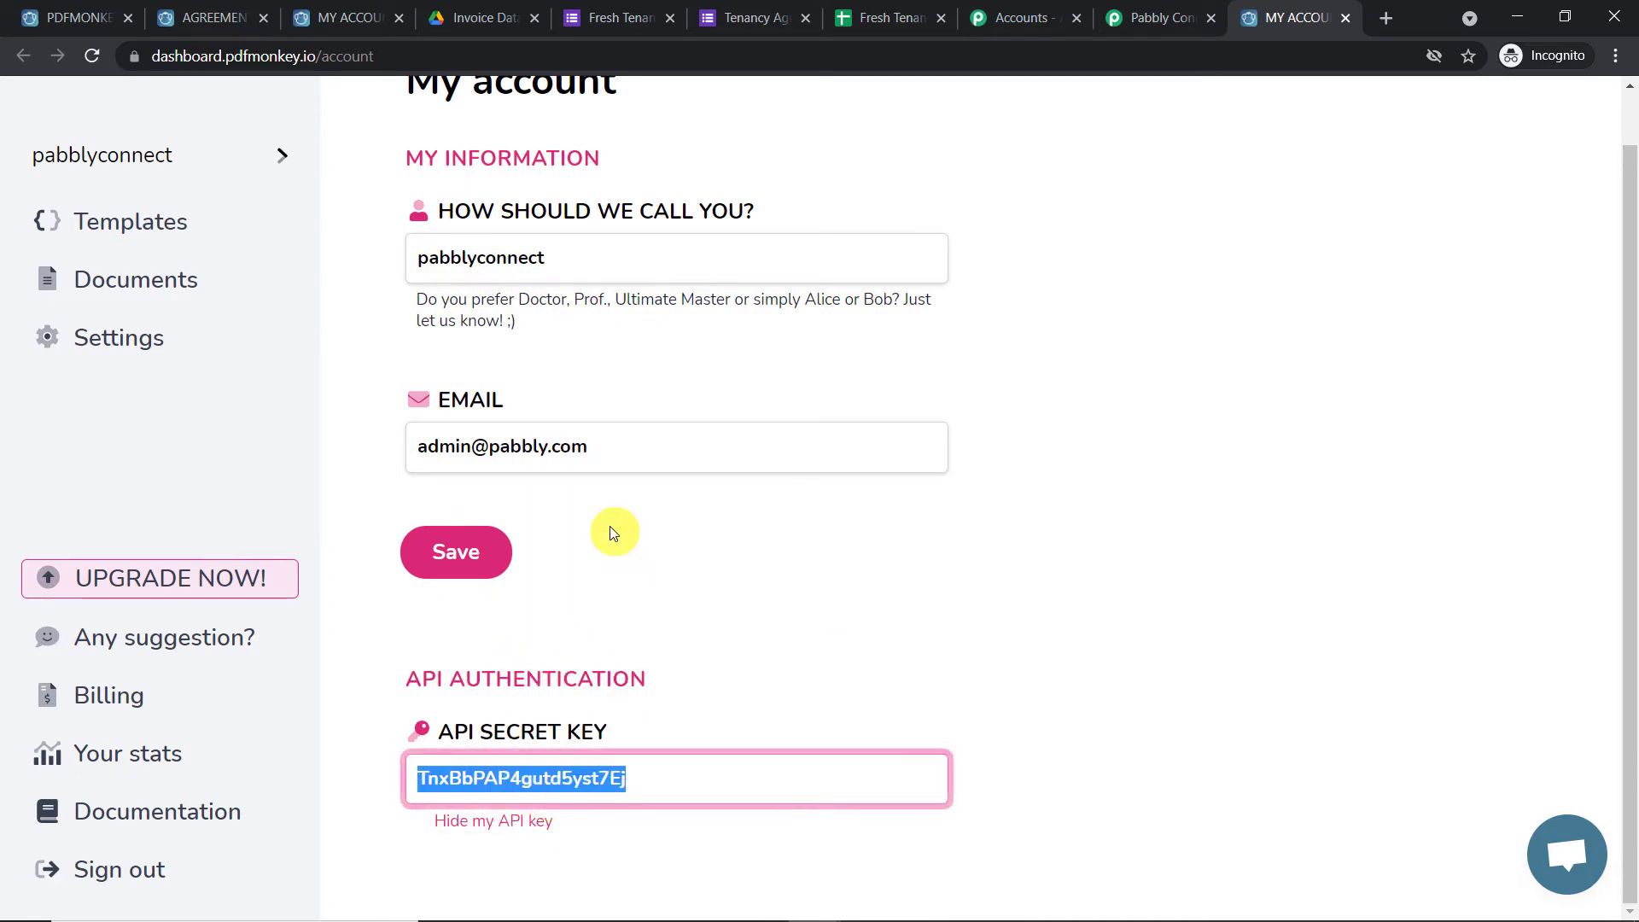
pyautogui.click(1161, 17)
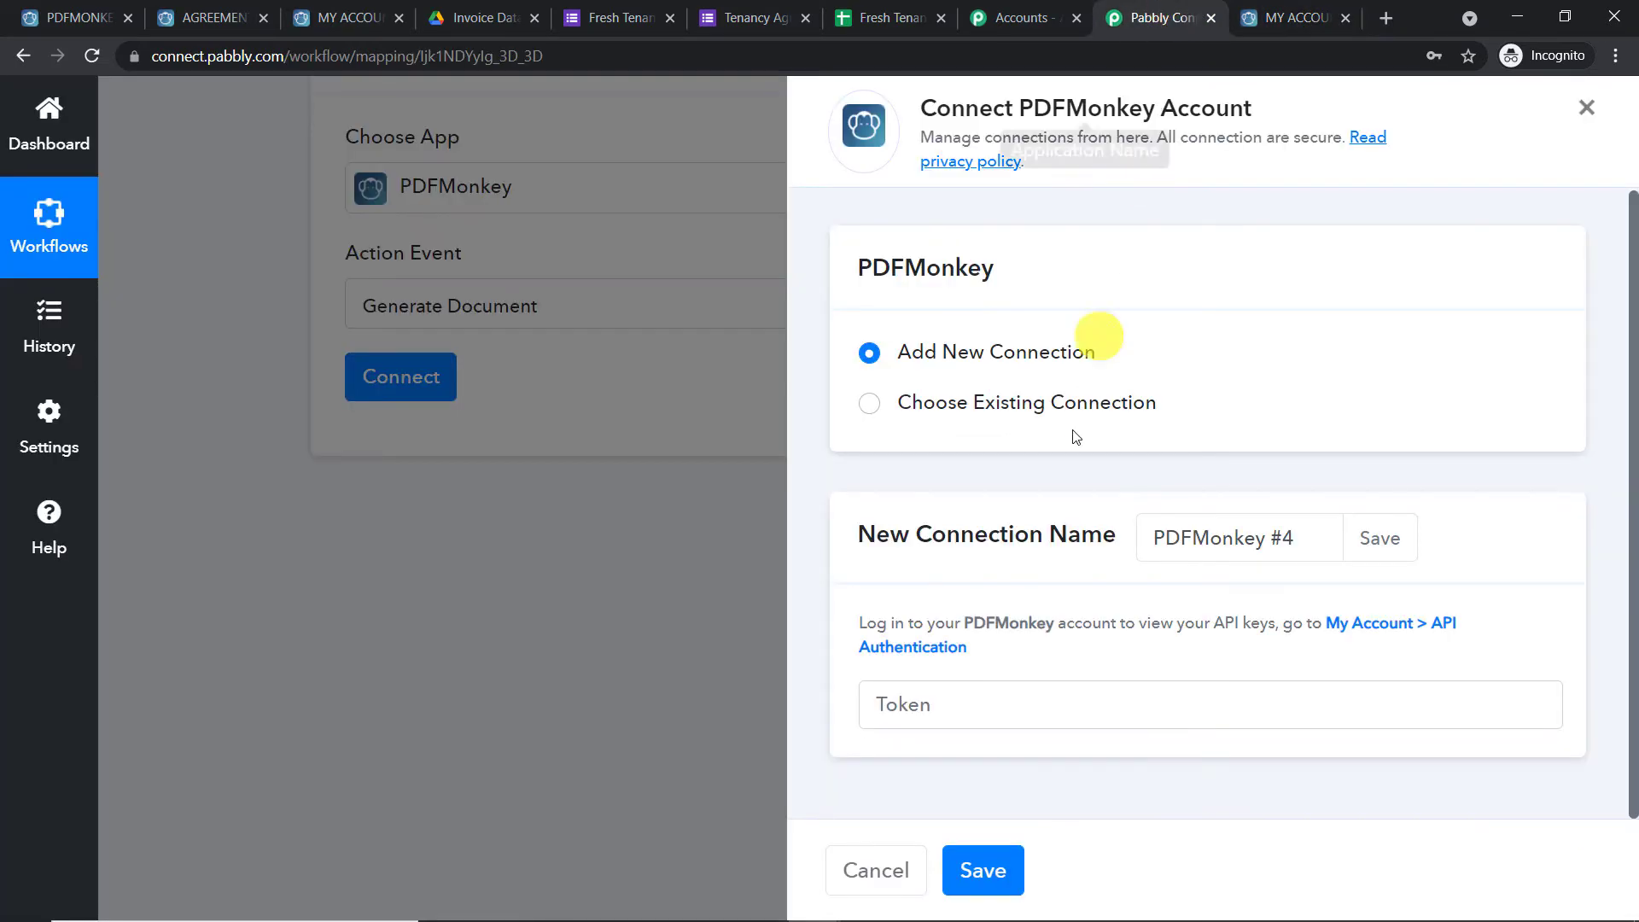
# Paste the API key as the token and save the PDFMonkey connection
pyautogui.click(957, 702)
pyautogui.rightClick(957, 703)
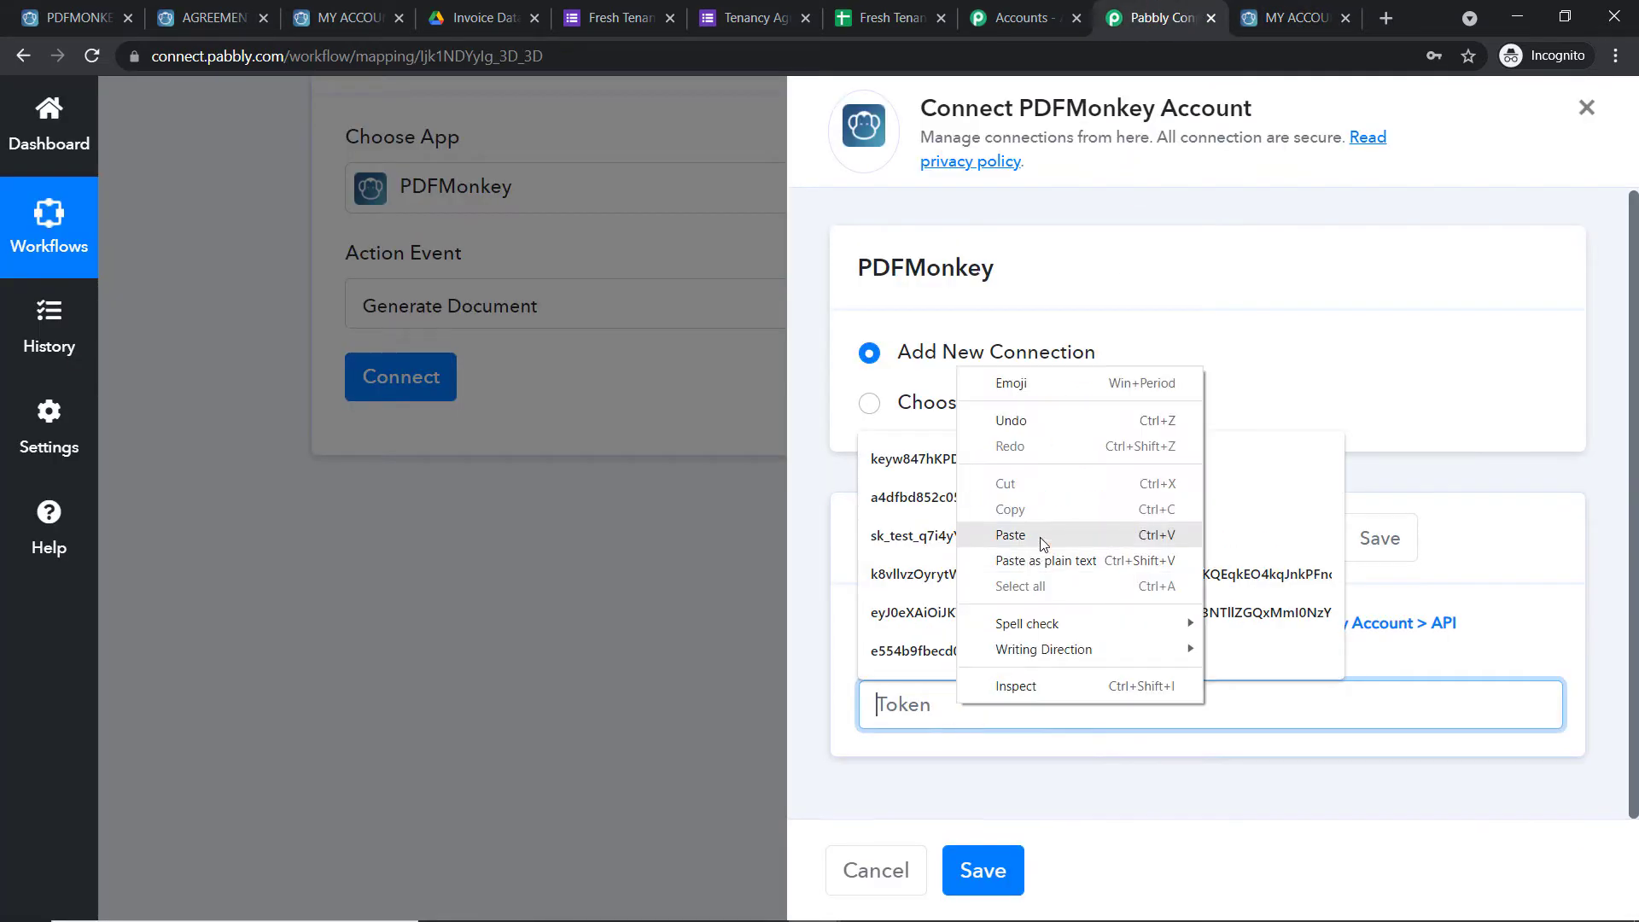
pyautogui.click(1024, 535)
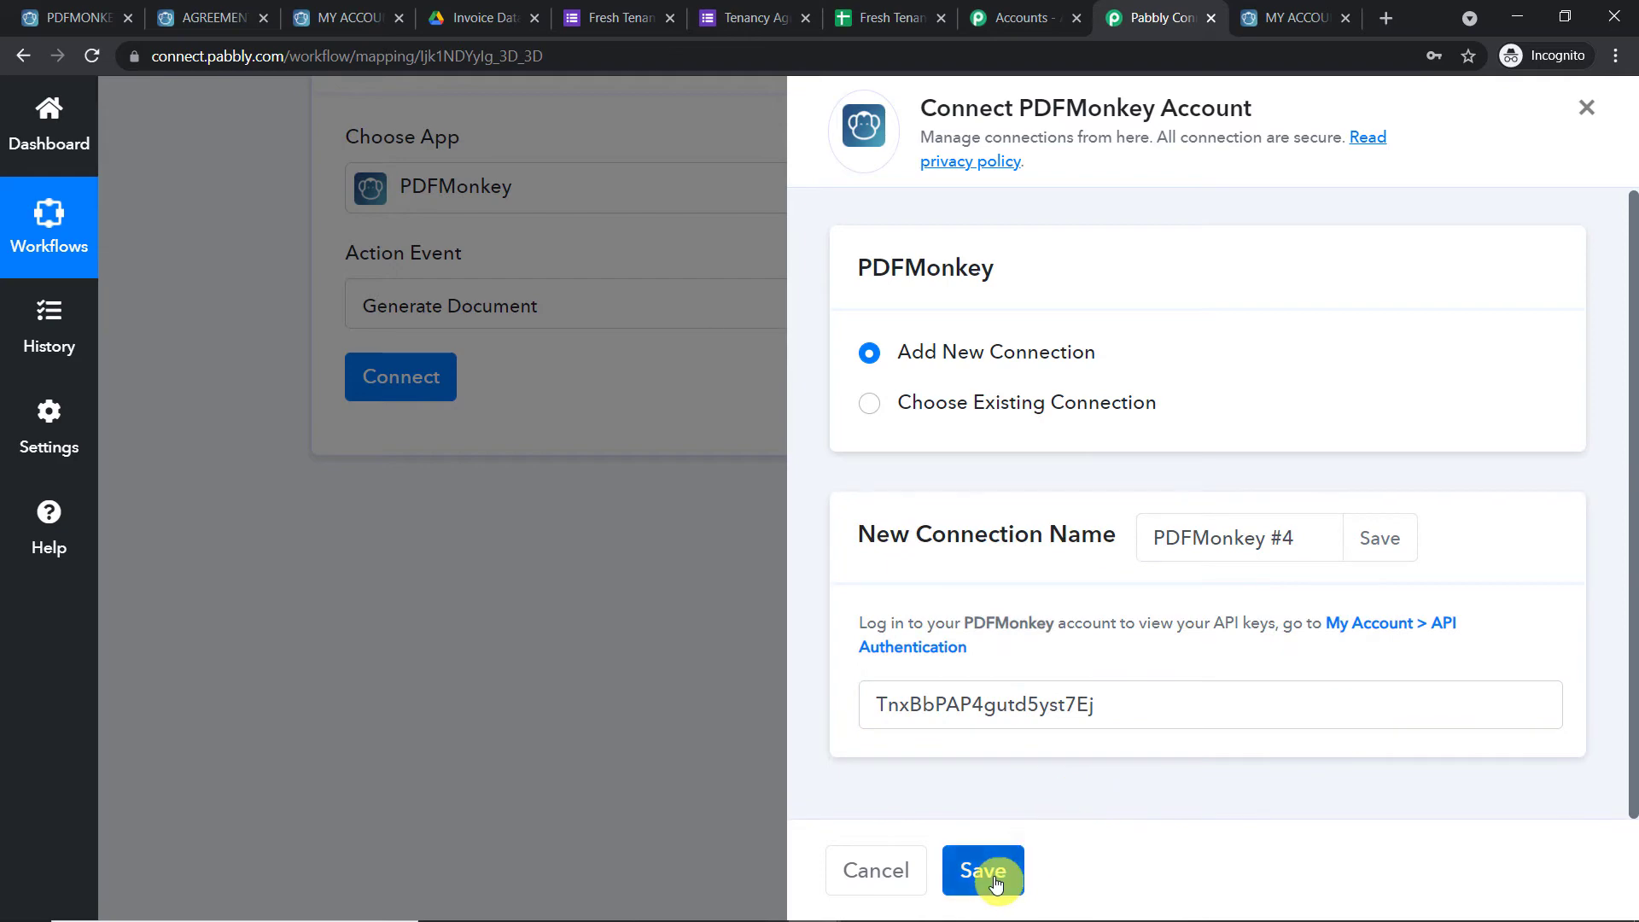
pyautogui.click(986, 871)
pyautogui.scroll(-4, 710, 146)
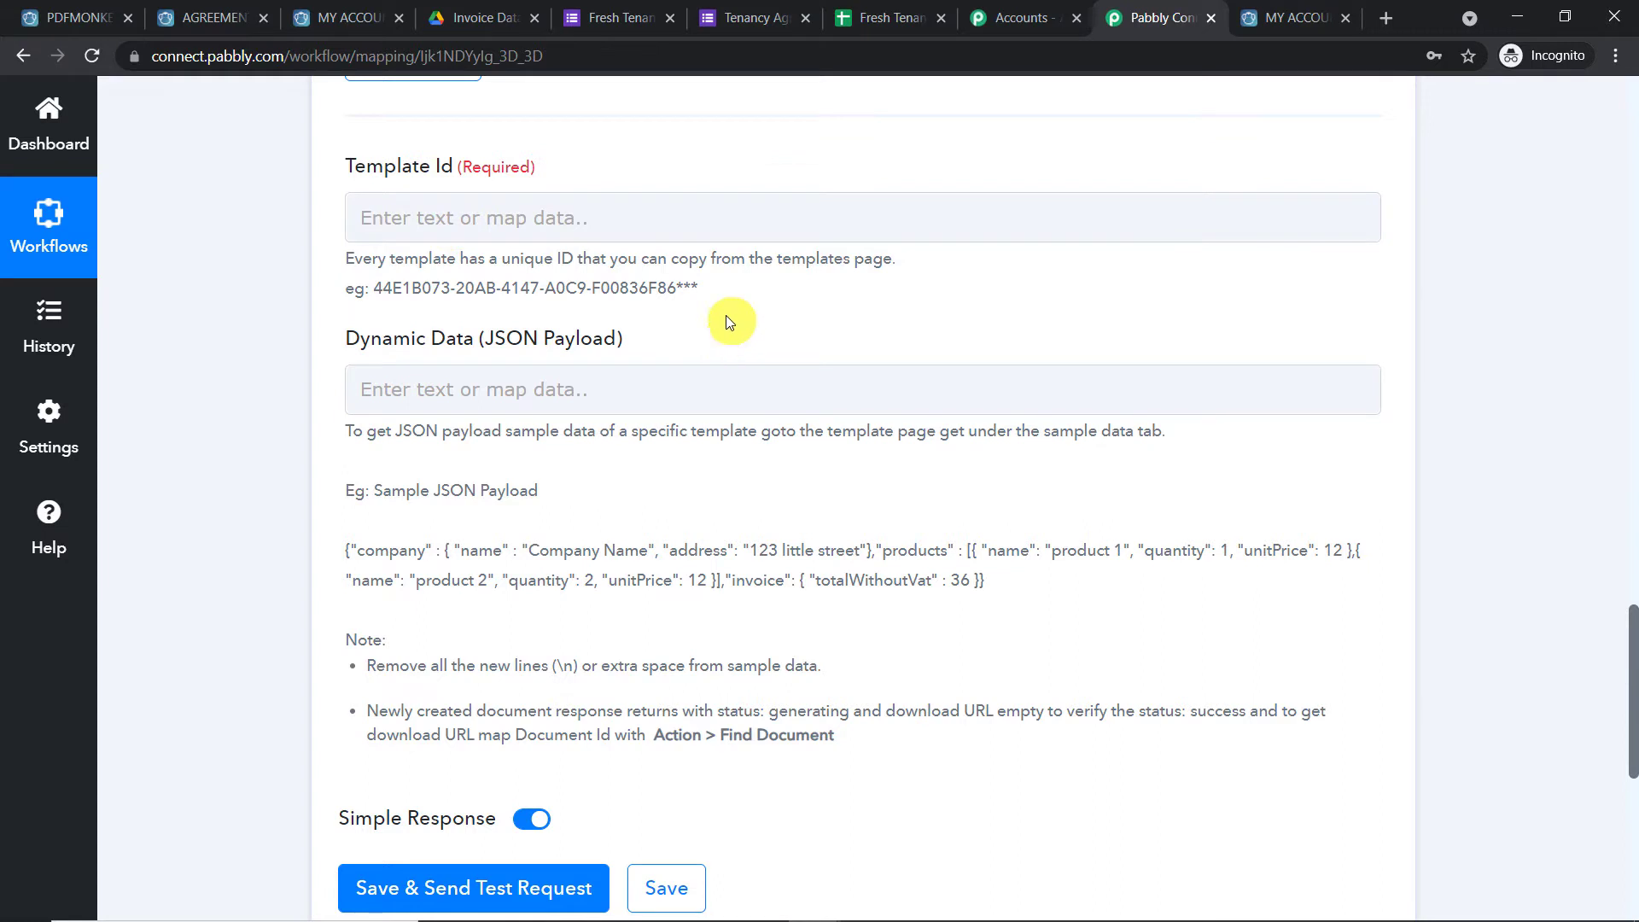
pyautogui.scroll(3, 541, 269)
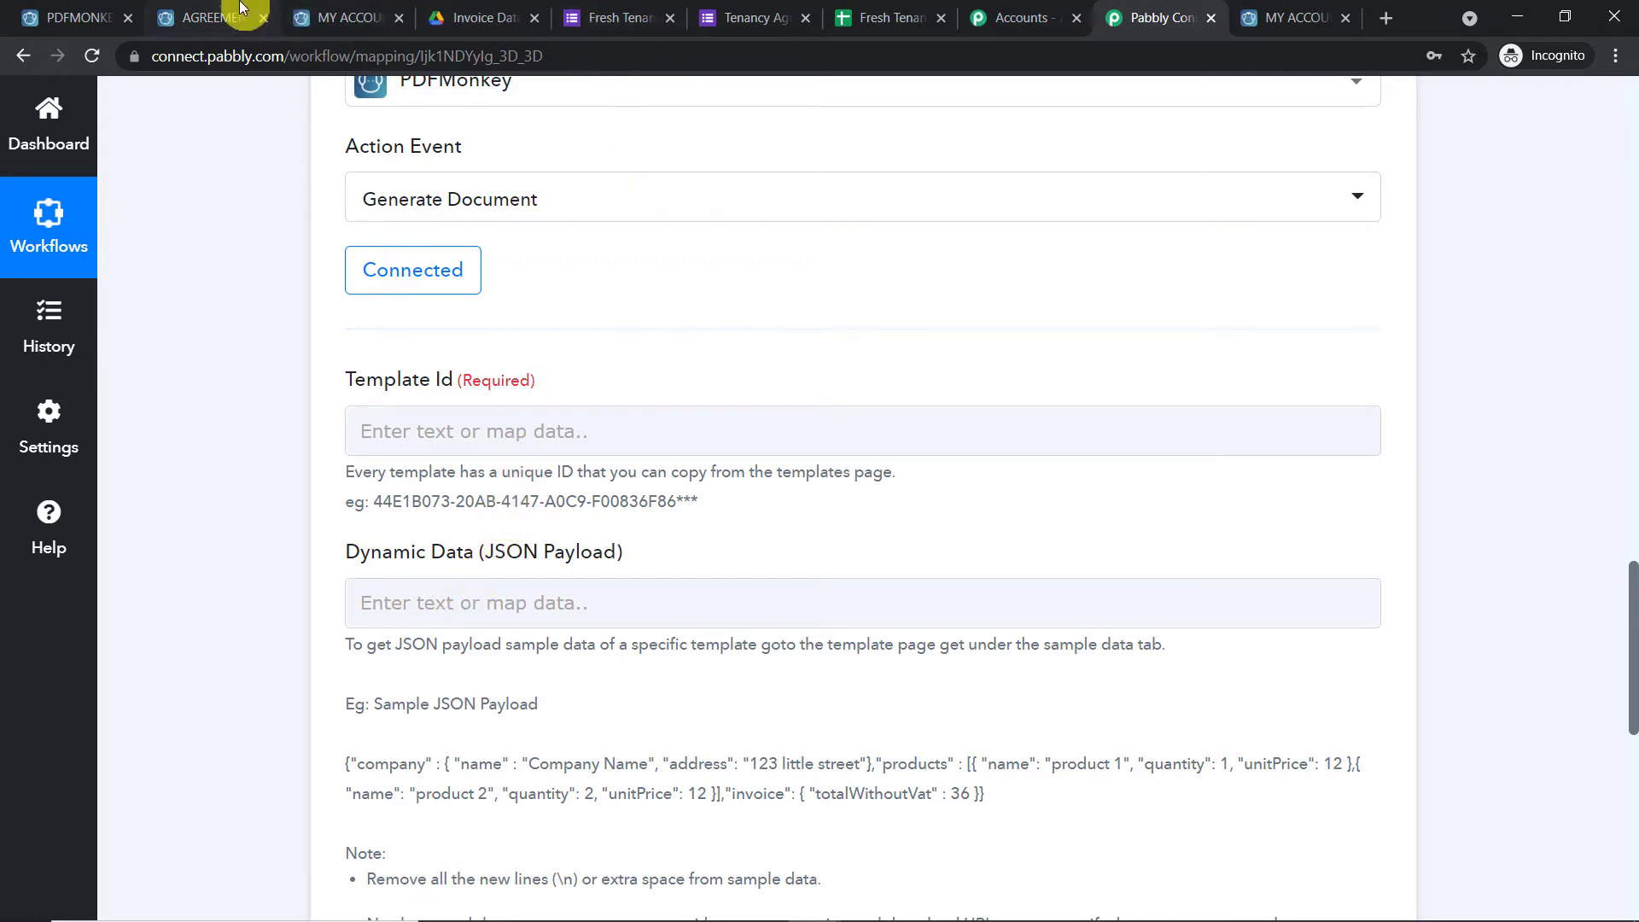
# Return to PDFMonkey's Templates list and open the AGREEMENT template
pyautogui.click(210, 18)
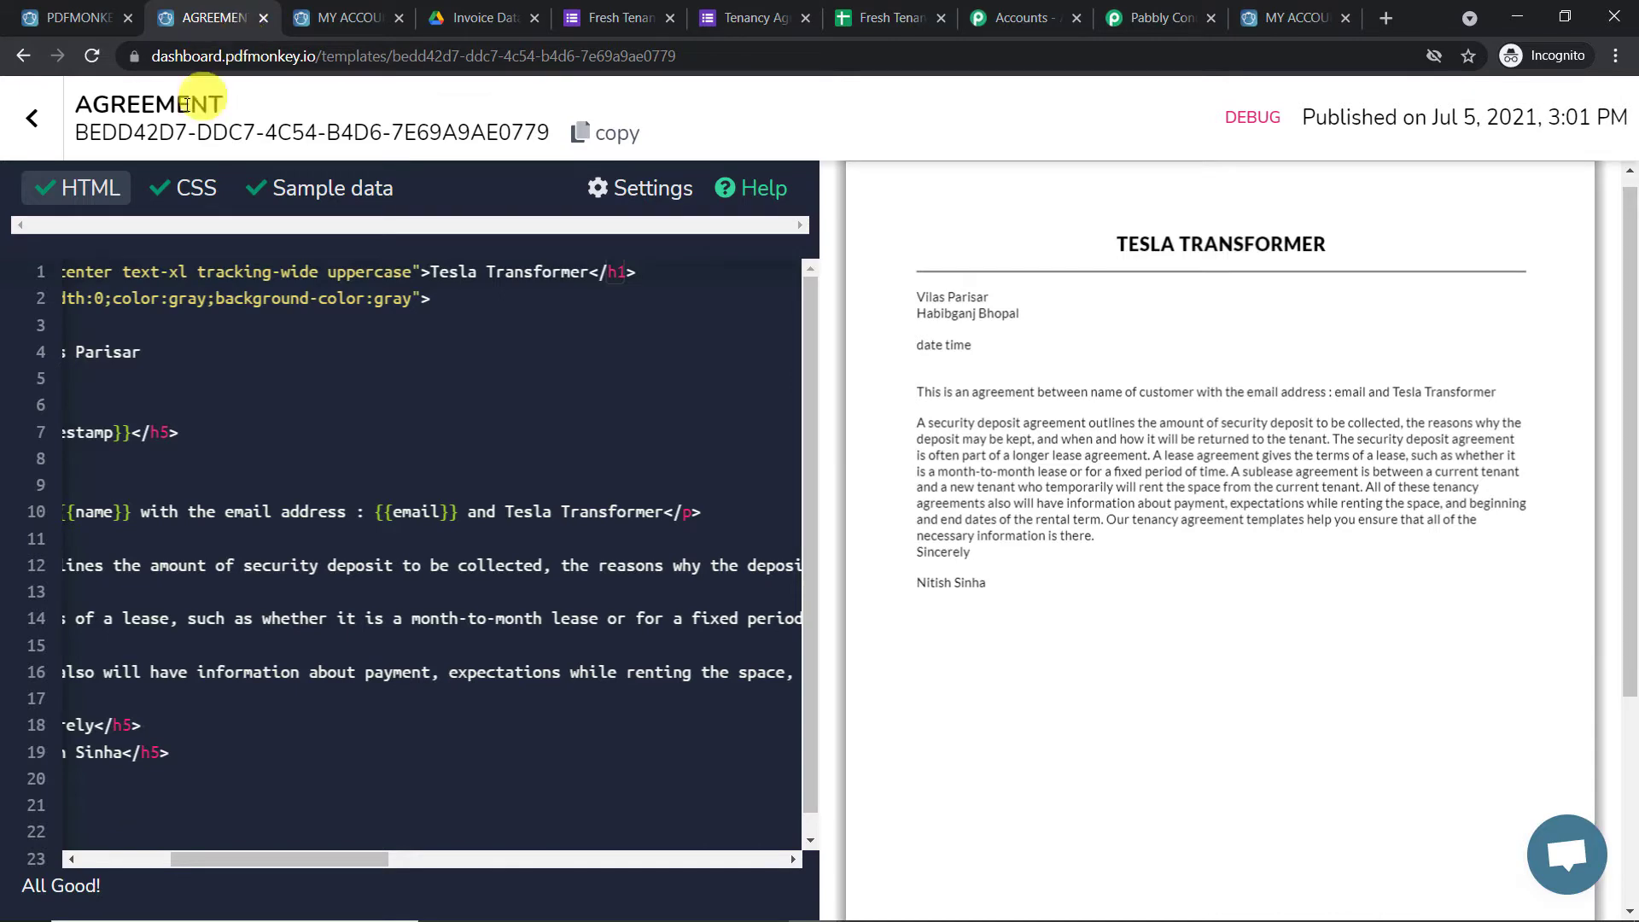
pyautogui.click(38, 122)
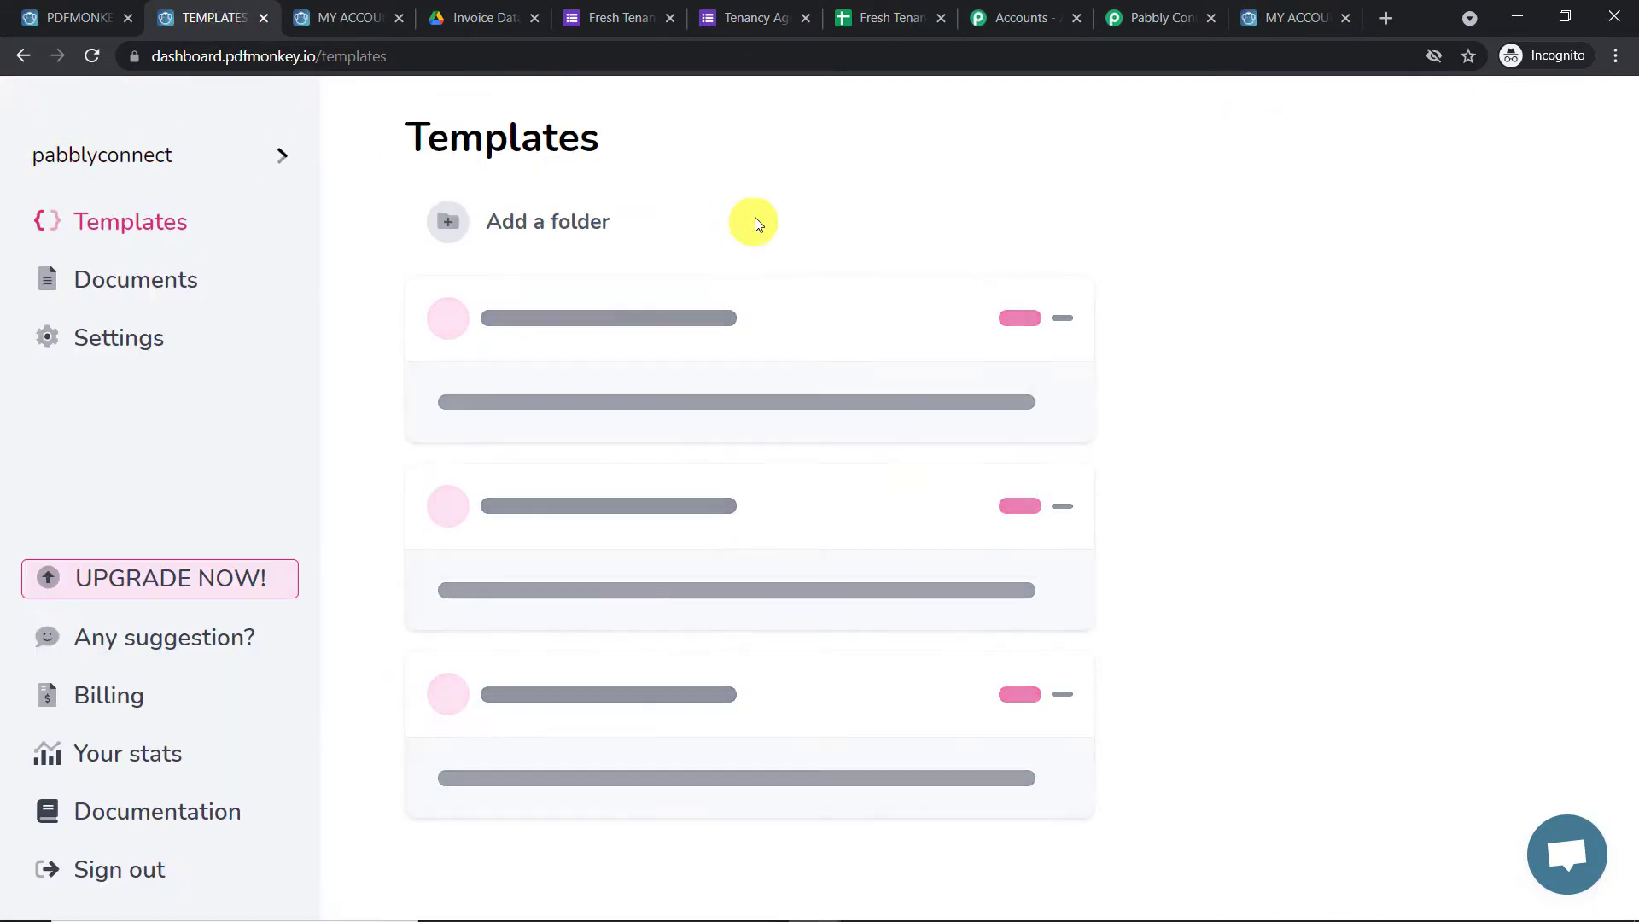
pyautogui.scroll(-3, 772, 460)
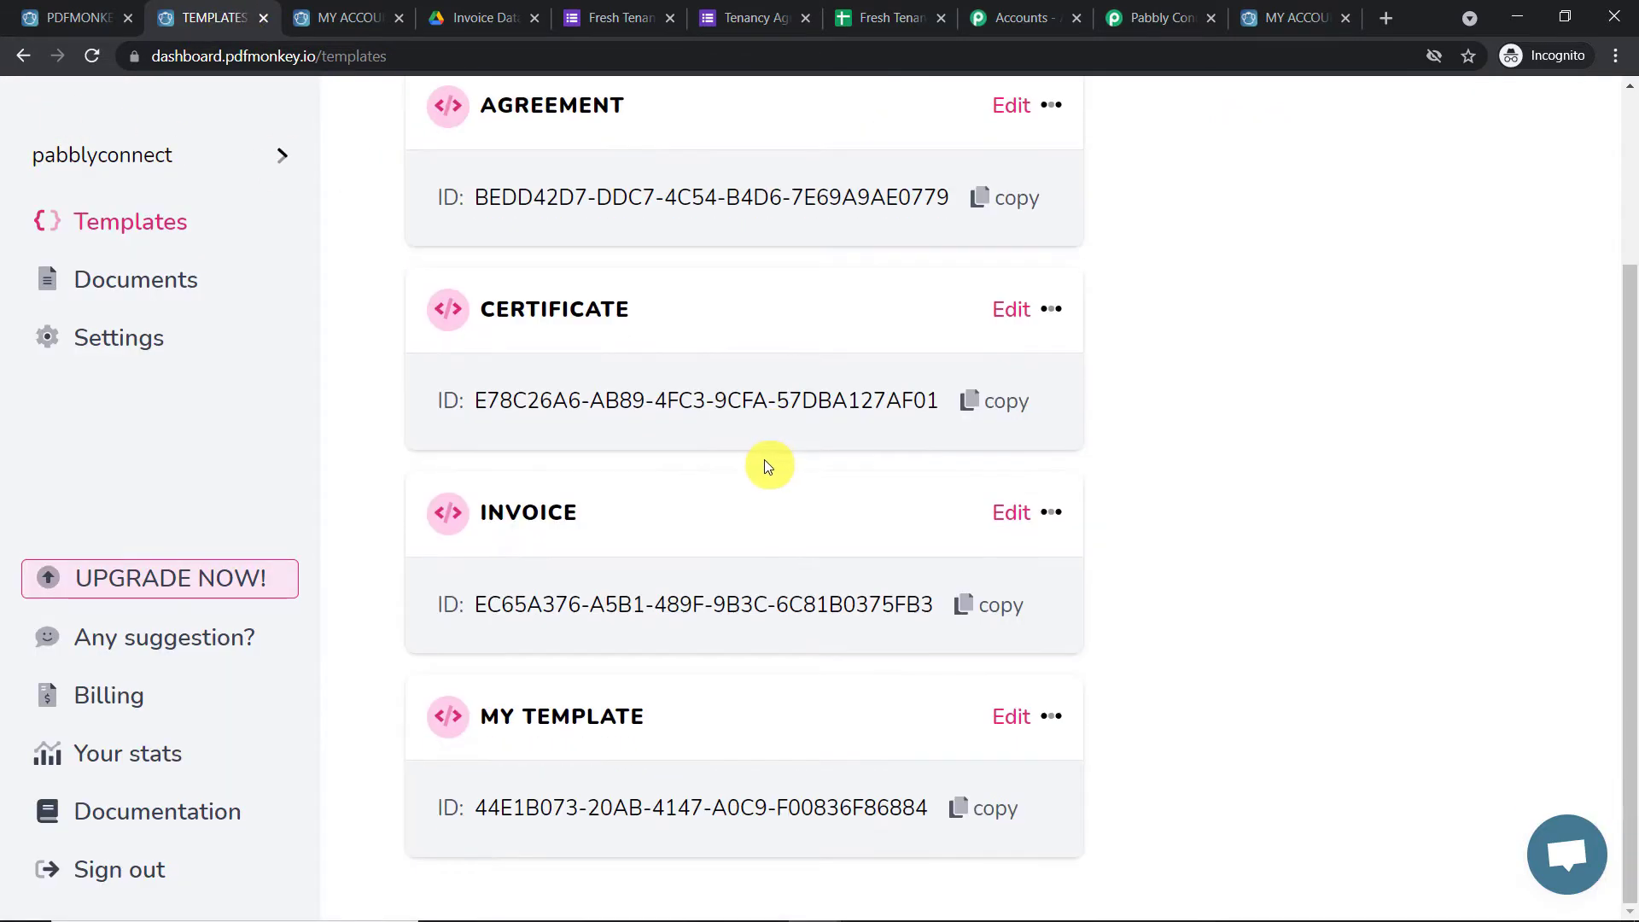
pyautogui.scroll(3, 747, 441)
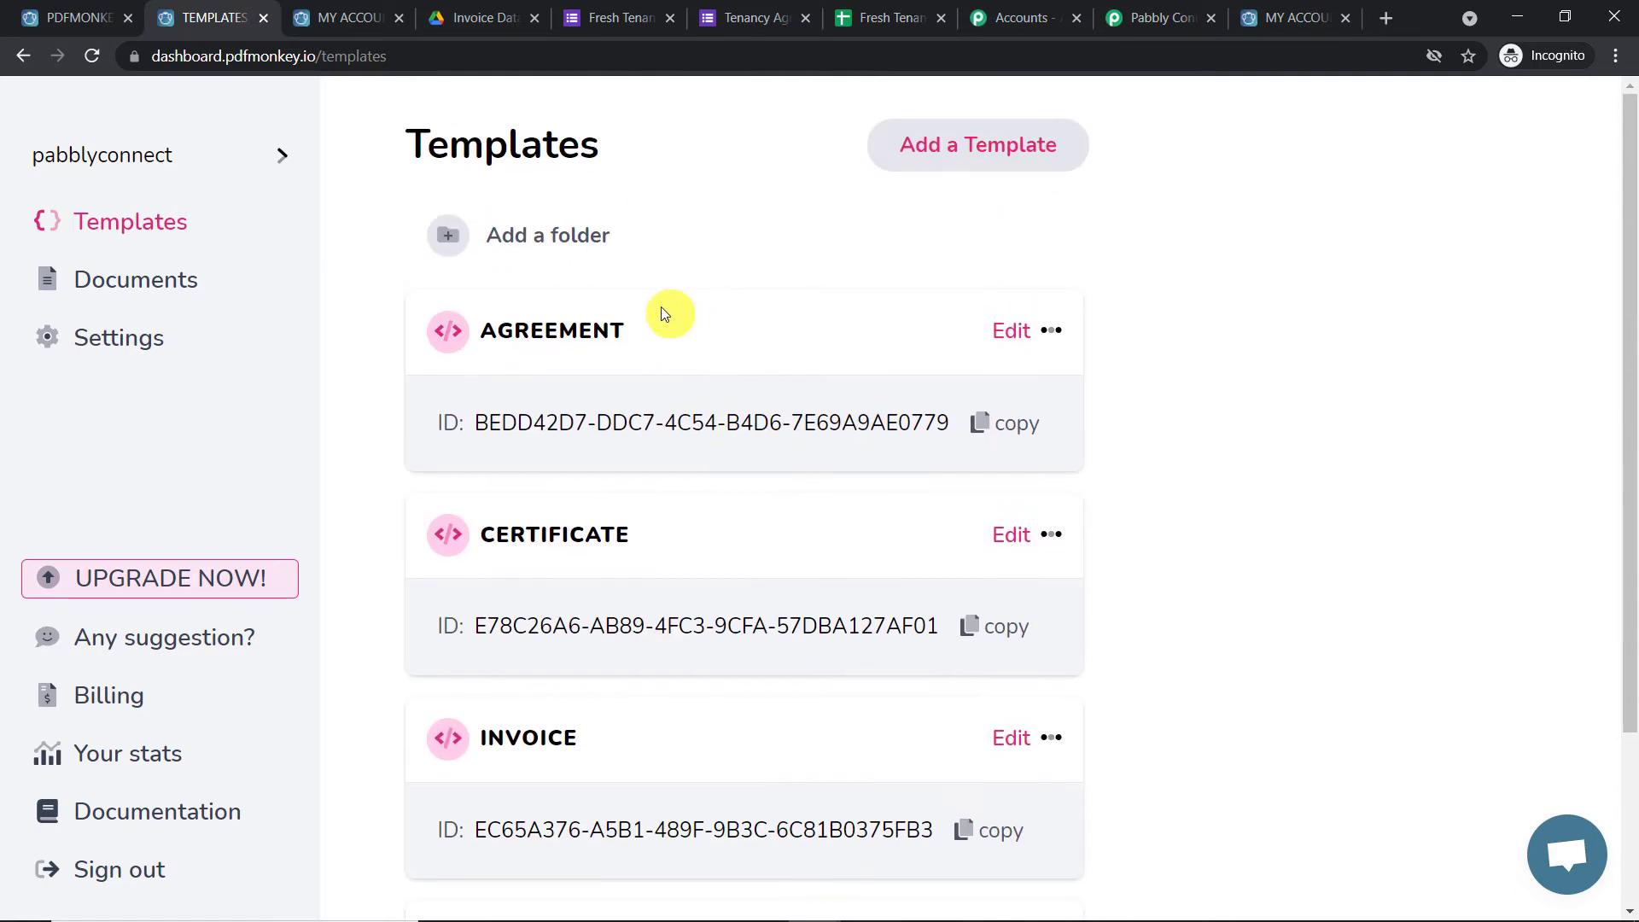
pyautogui.click(534, 345)
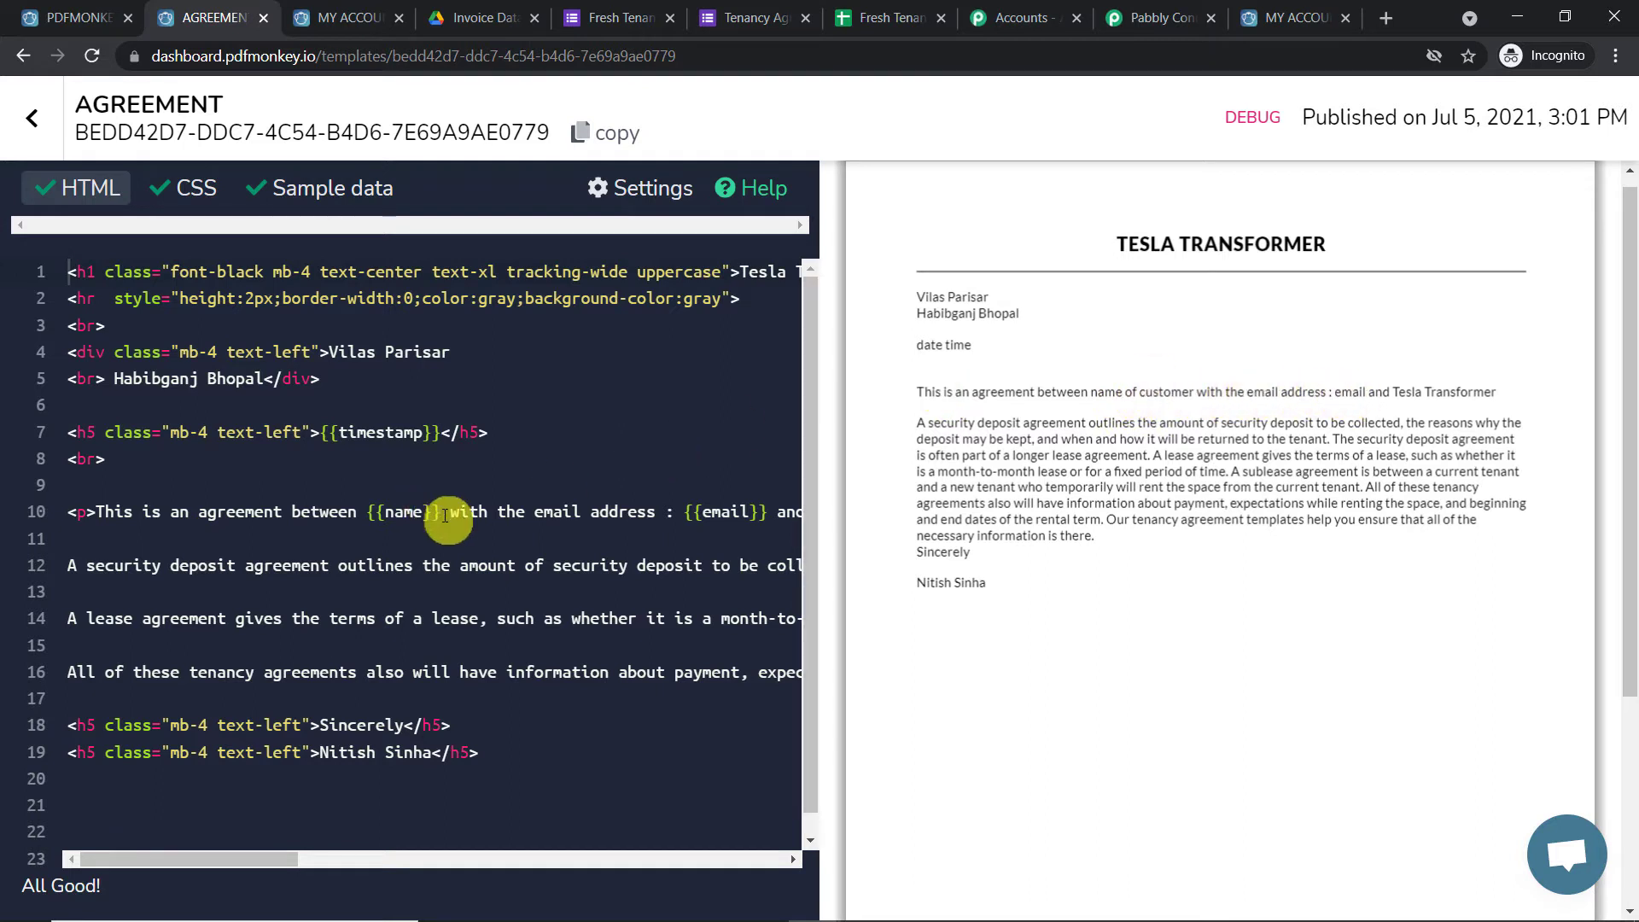
pyautogui.click(378, 514)
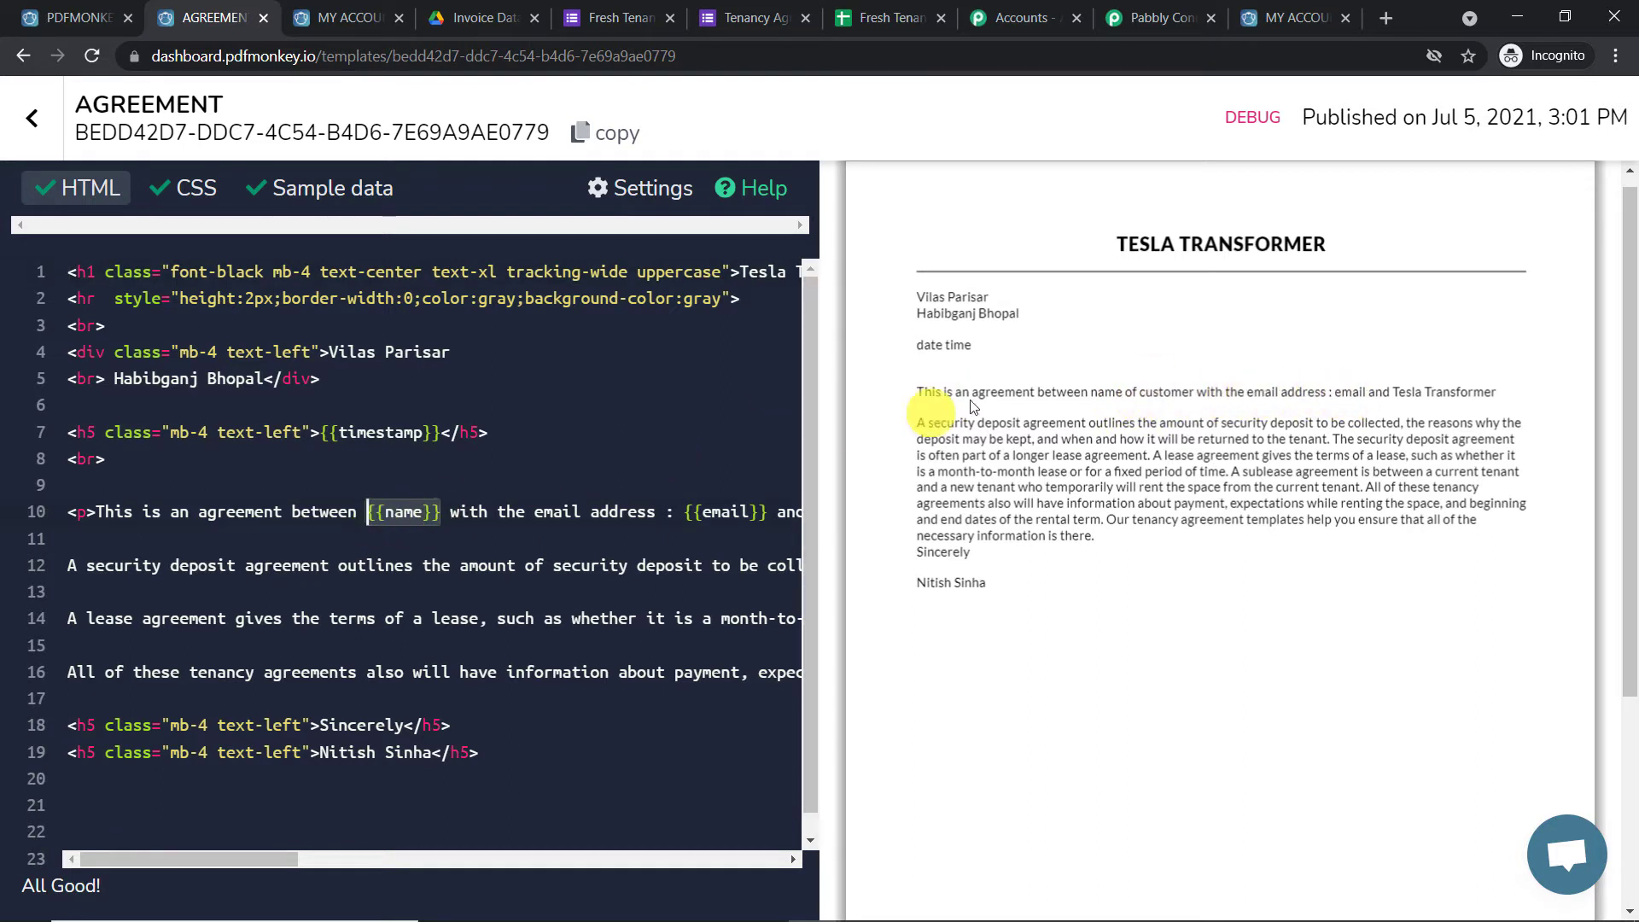
pyautogui.moveTo(1139, 396); pyautogui.dragTo(1157, 394)
pyautogui.click(1119, 394)
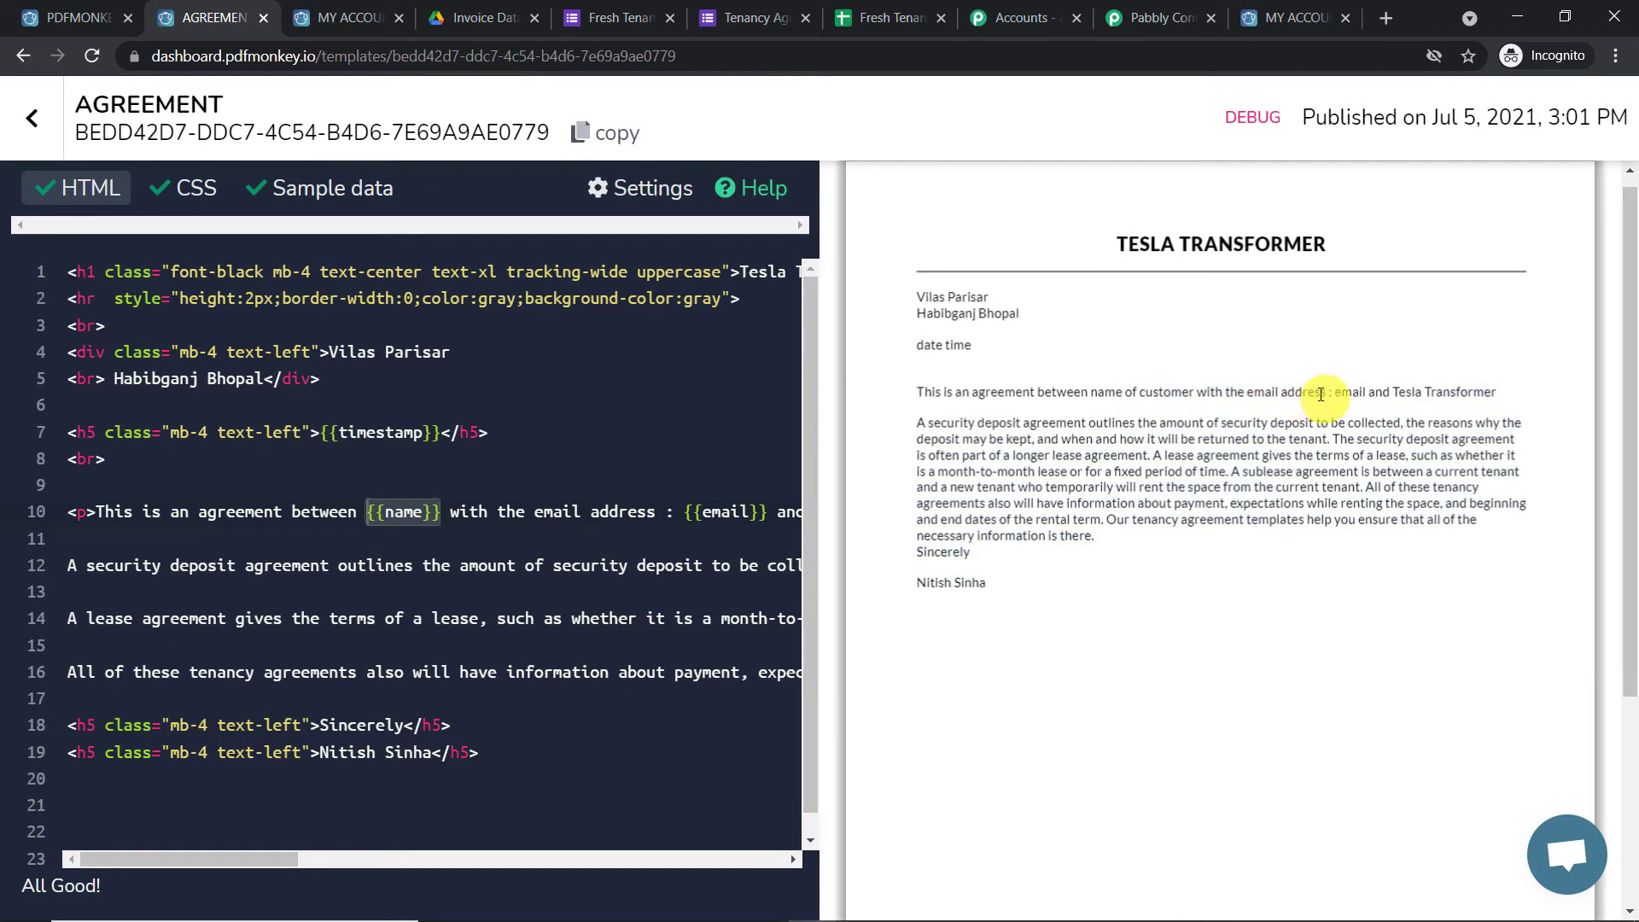
pyautogui.click(687, 510)
pyautogui.moveTo(687, 510); pyautogui.dragTo(760, 513)
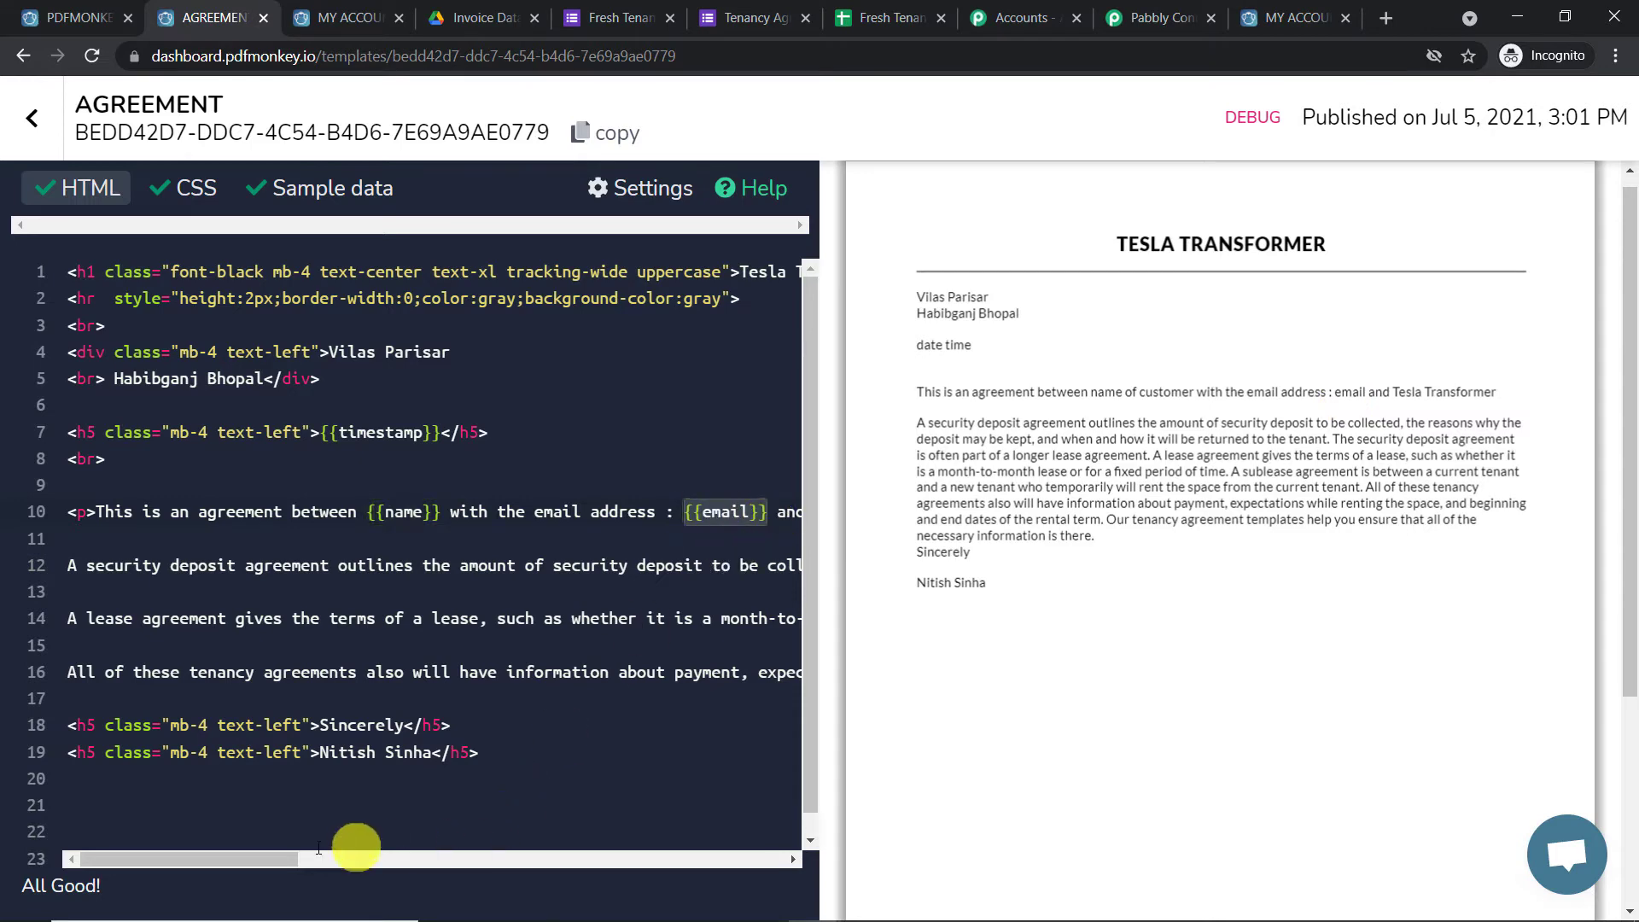
pyautogui.moveTo(257, 860)
pyautogui.mouseDown()
pyautogui.moveTo(450, 864)
pyautogui.moveTo(234, 859)
pyautogui.mouseUp()
pyautogui.click(350, 198)
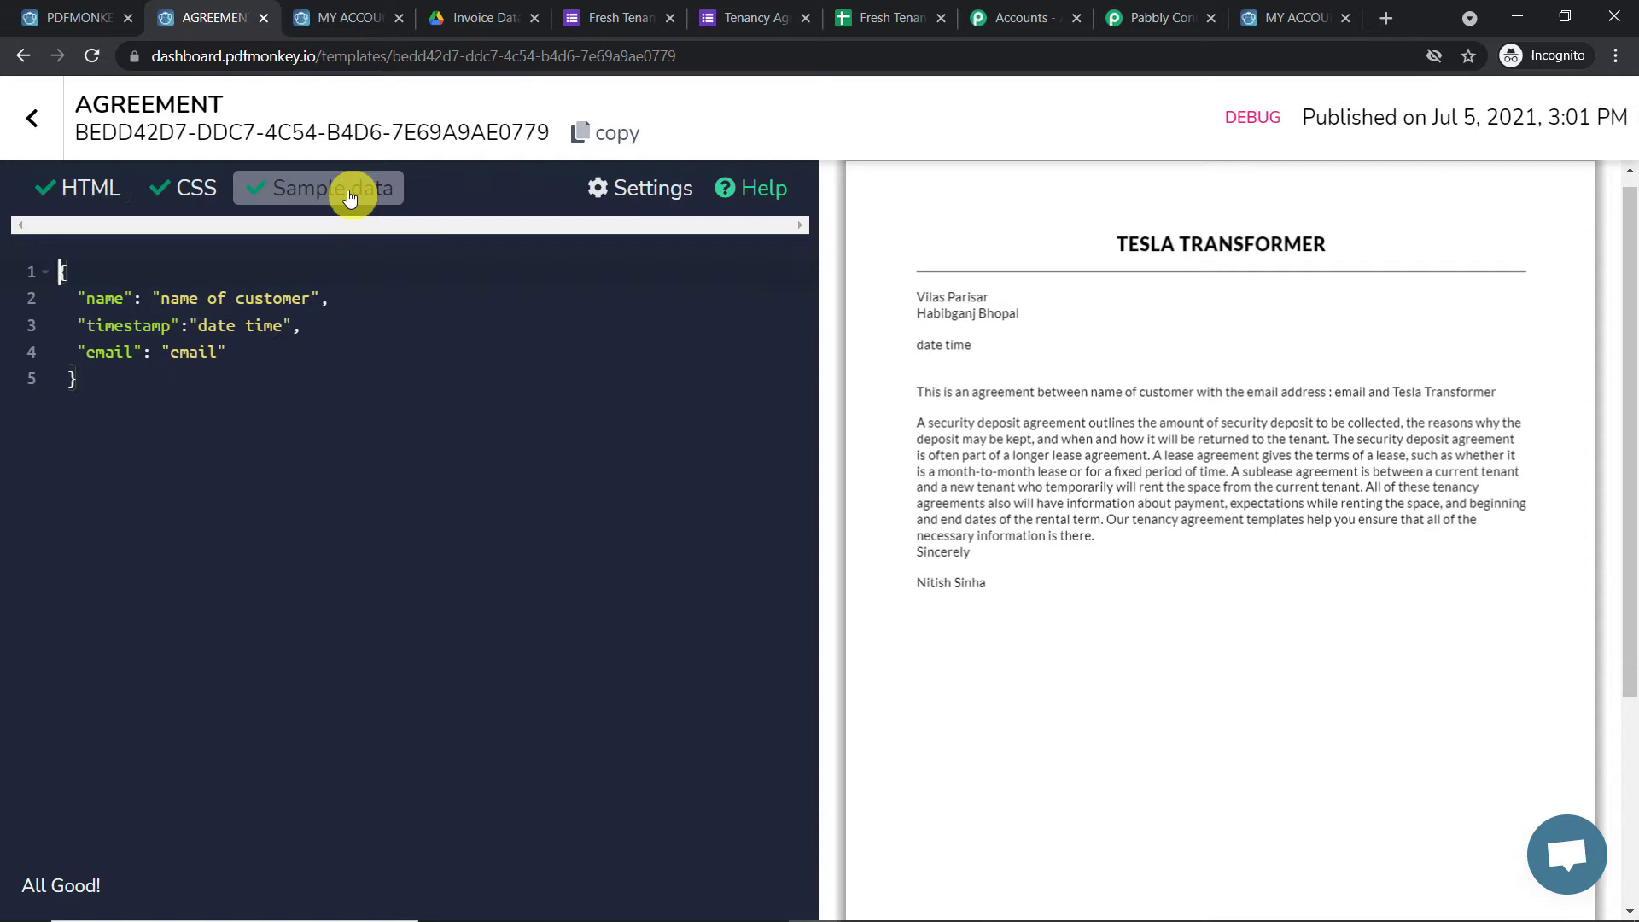
pyautogui.click(228, 299)
pyautogui.click(245, 324)
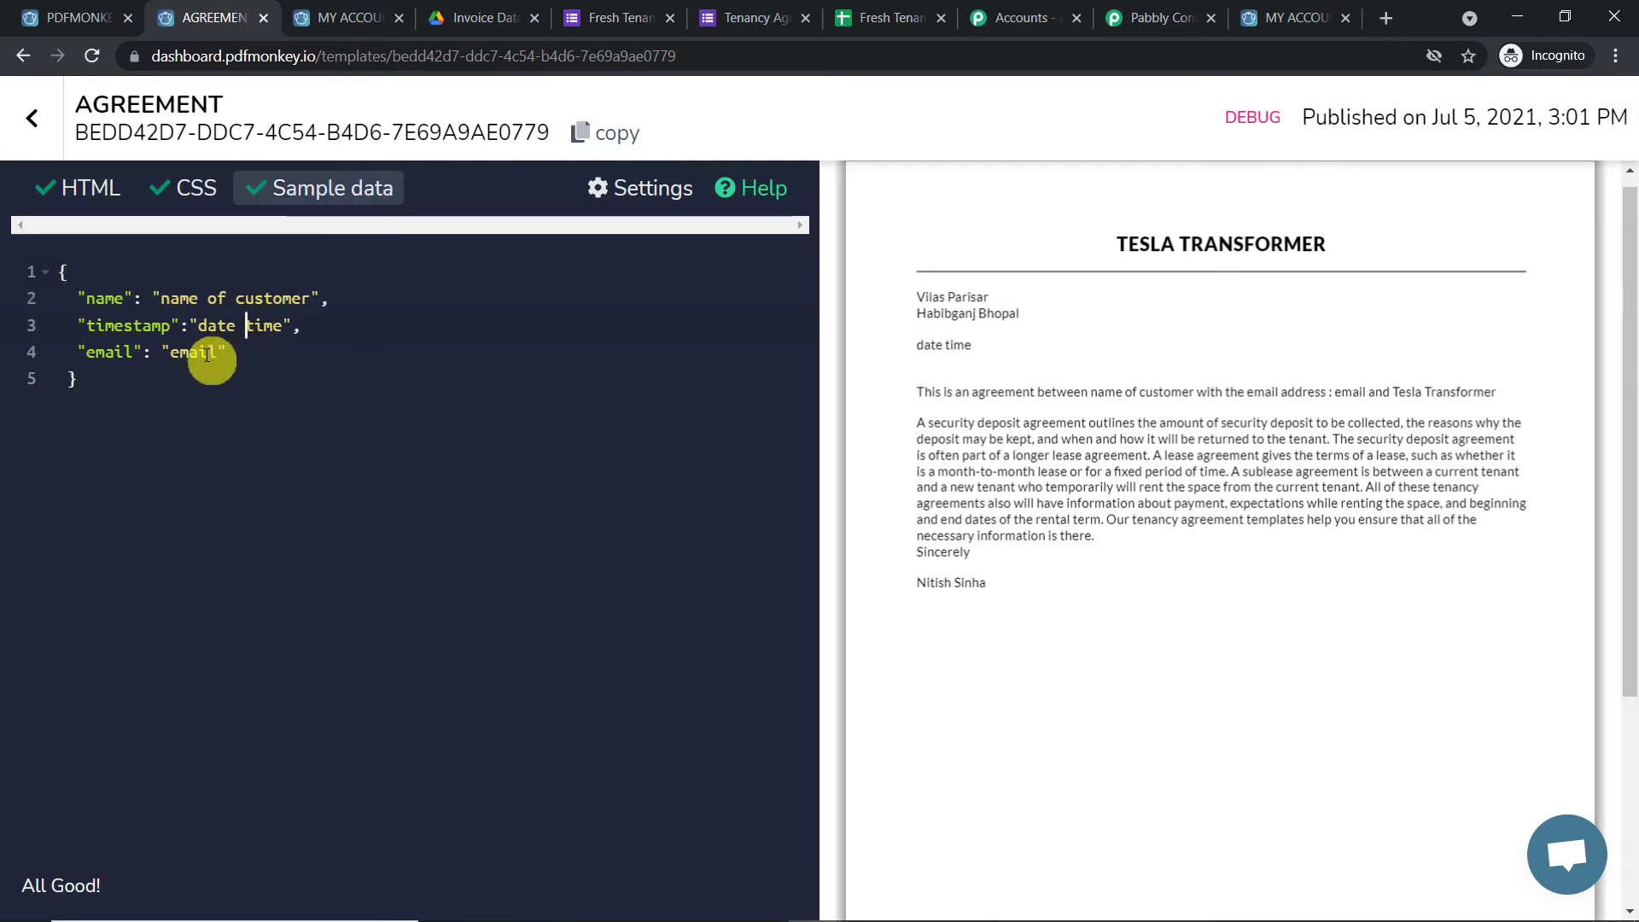
pyautogui.click(92, 188)
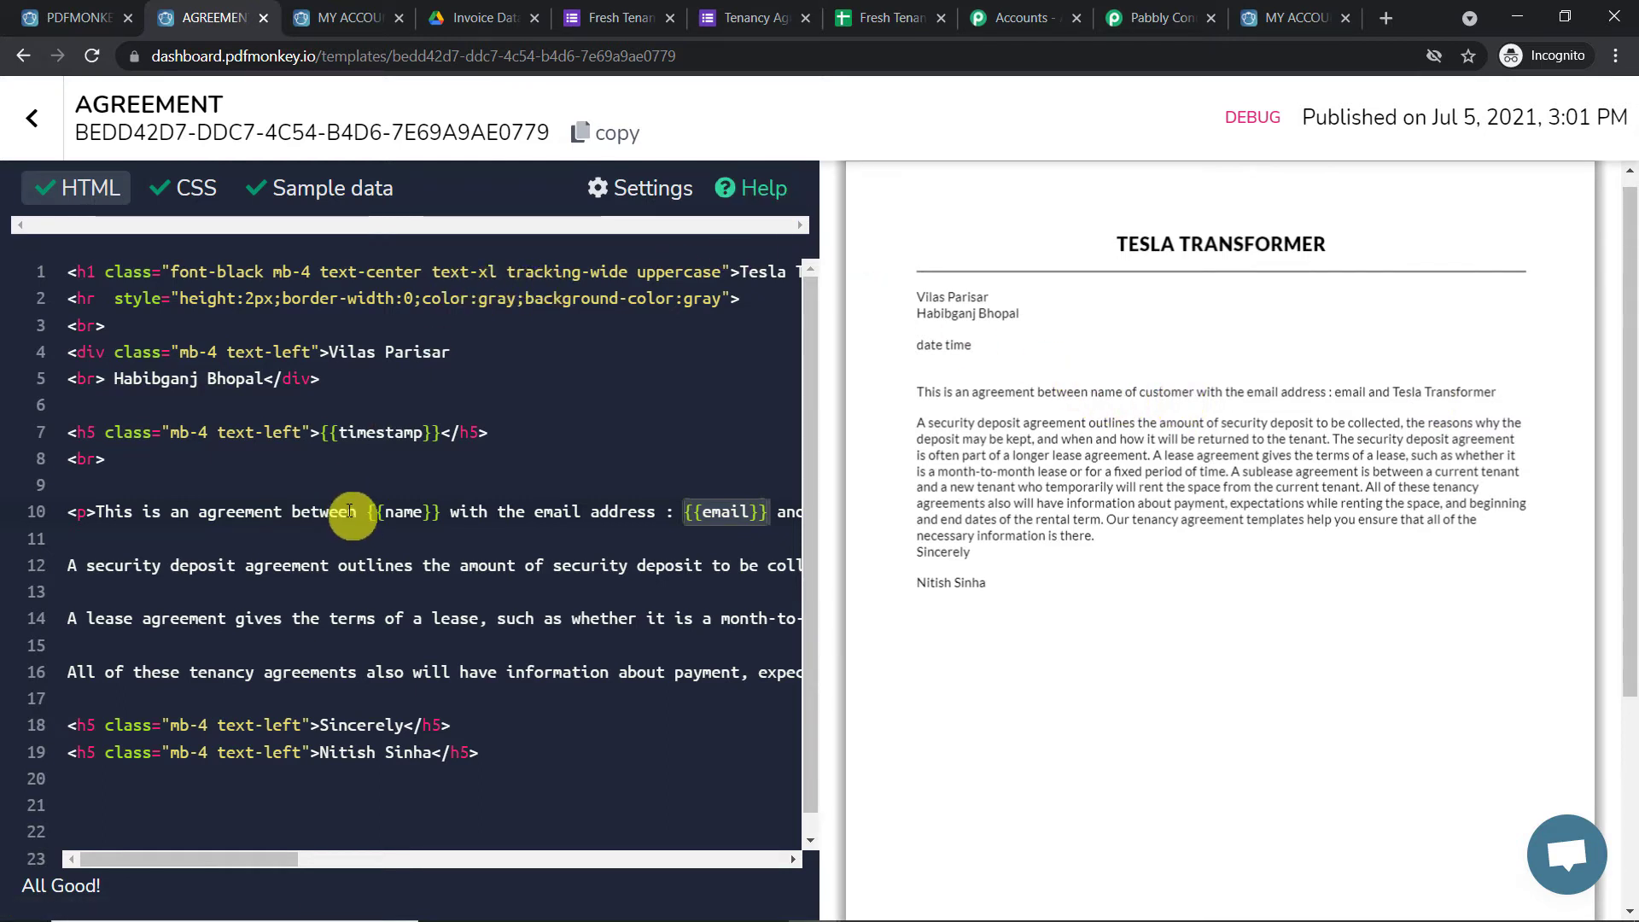
pyautogui.moveTo(263, 857); pyautogui.dragTo(297, 863)
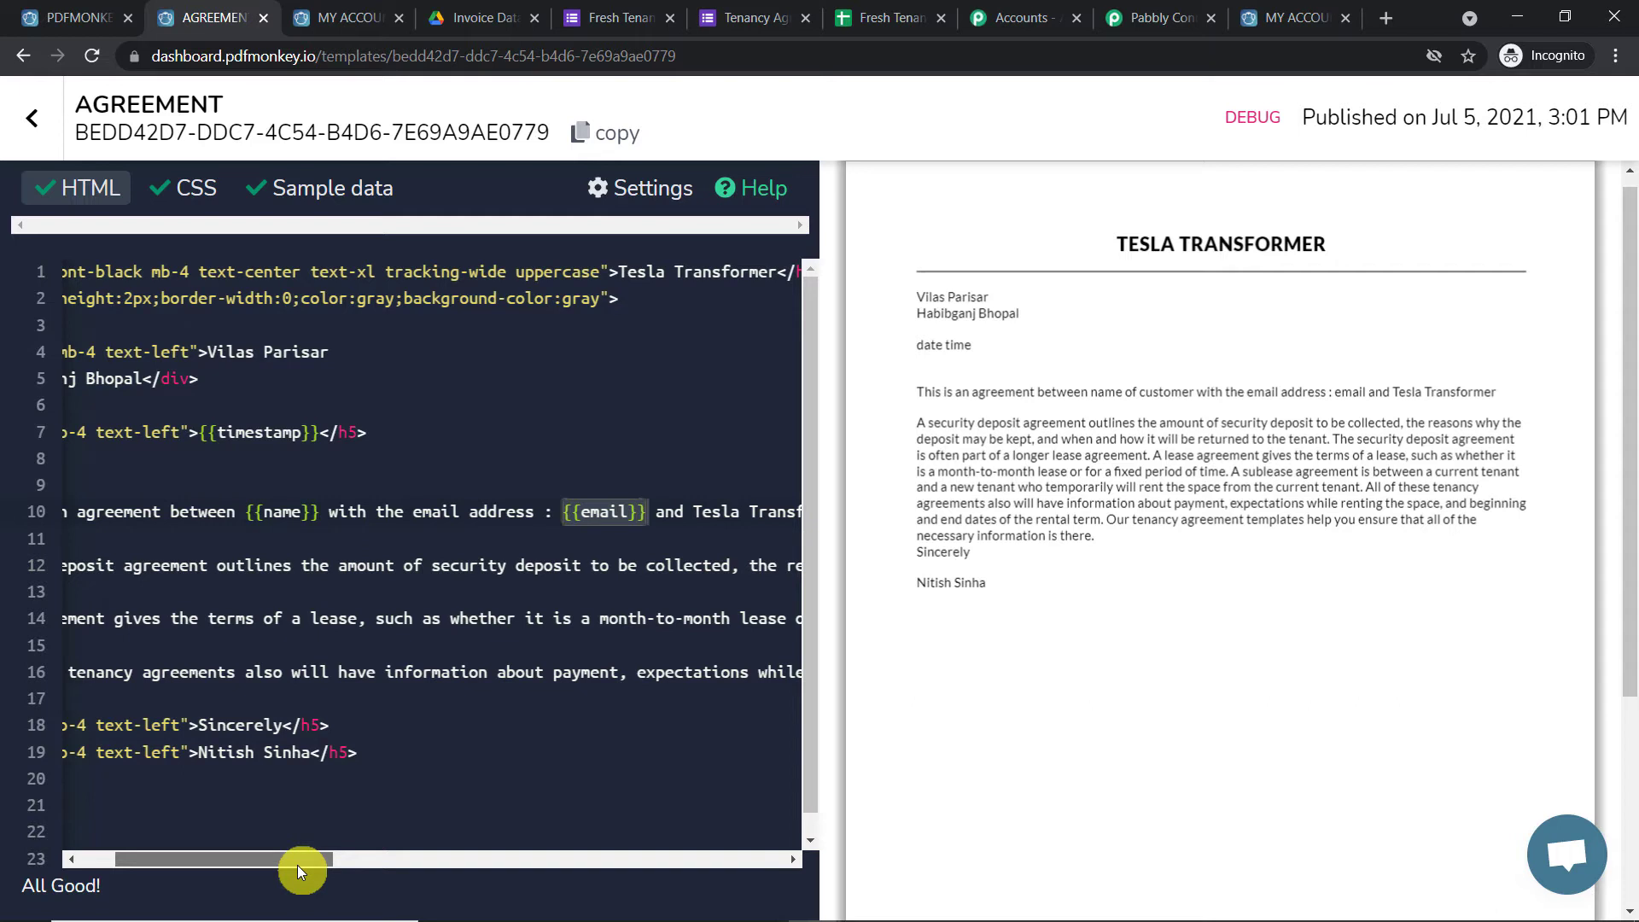
pyautogui.moveTo(297, 864); pyautogui.dragTo(410, 857)
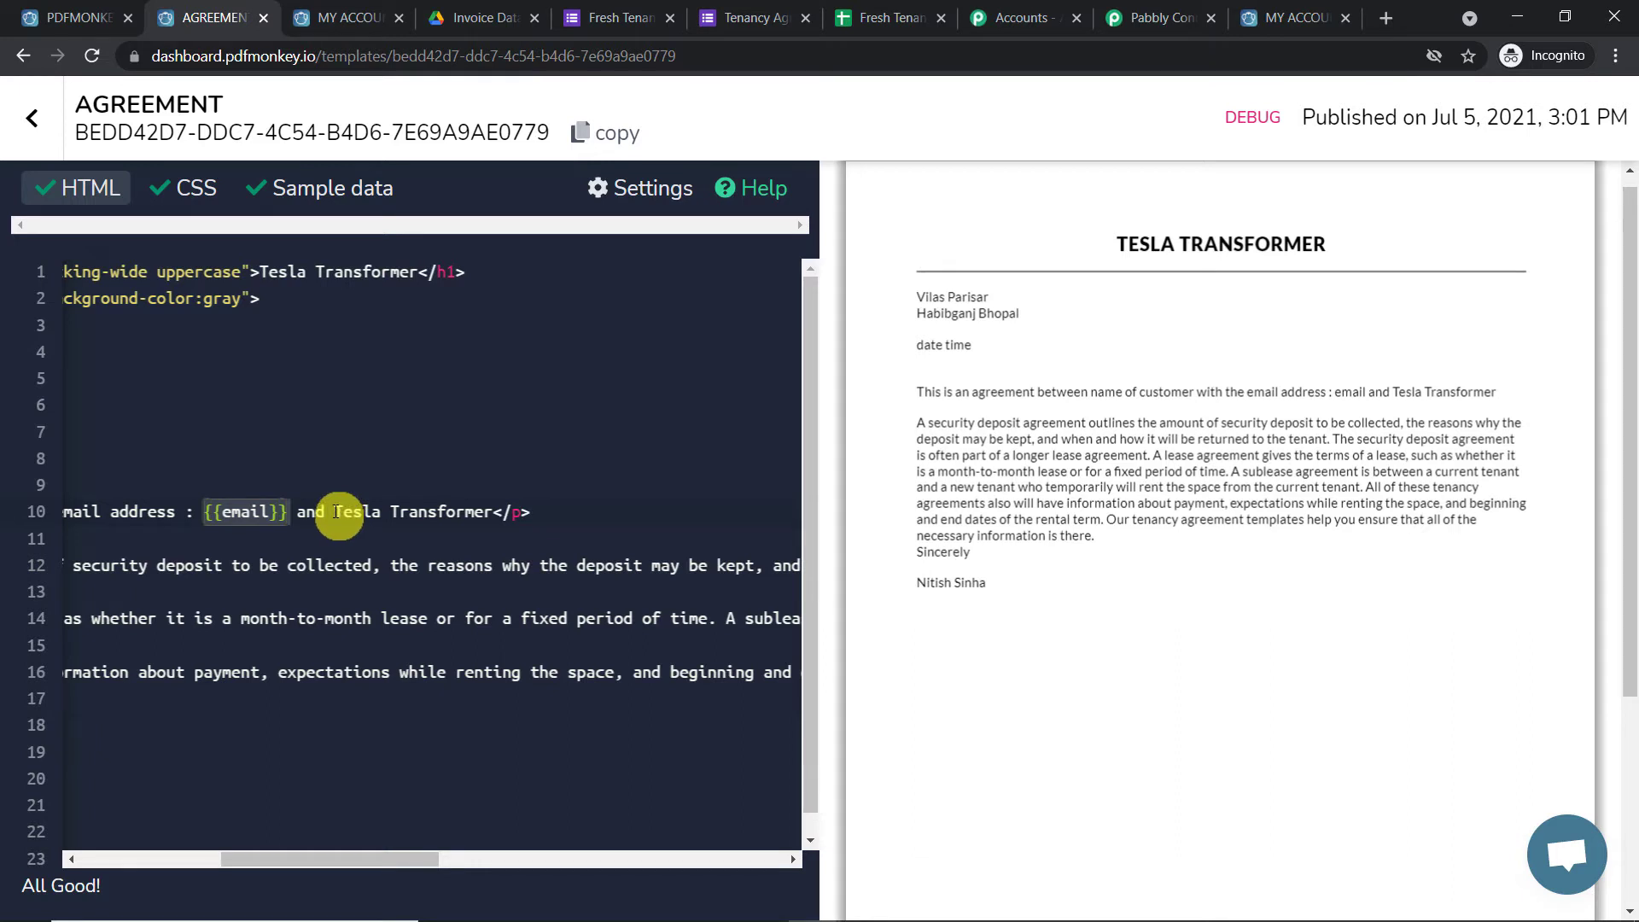
pyautogui.moveTo(234, 863); pyautogui.dragTo(147, 868)
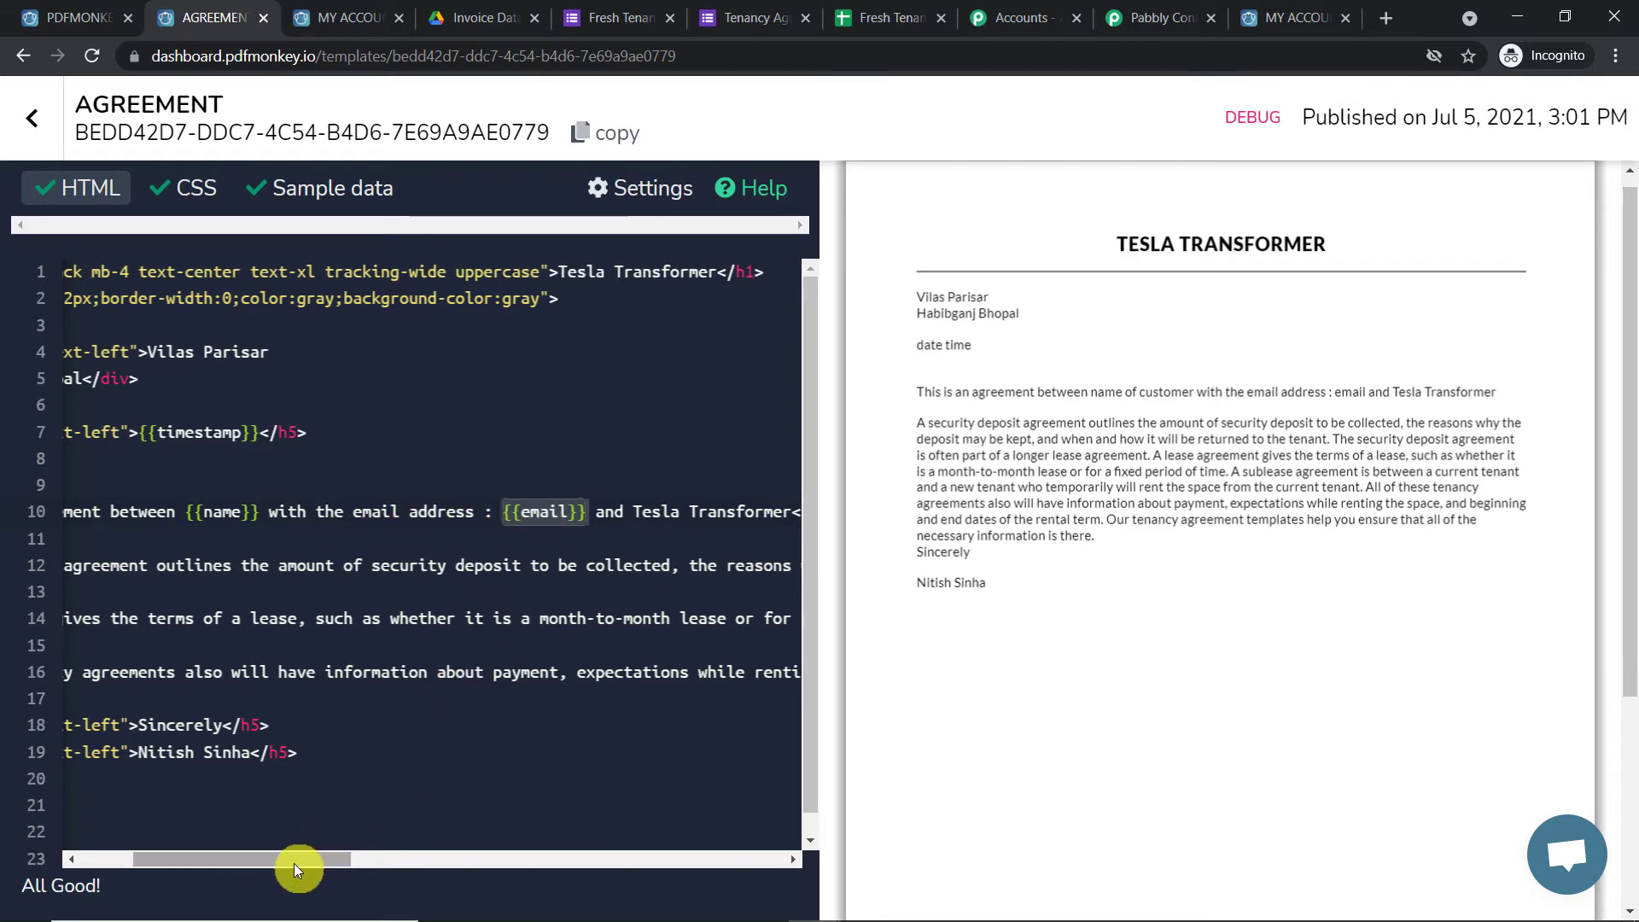
pyautogui.moveTo(295, 862); pyautogui.dragTo(350, 860)
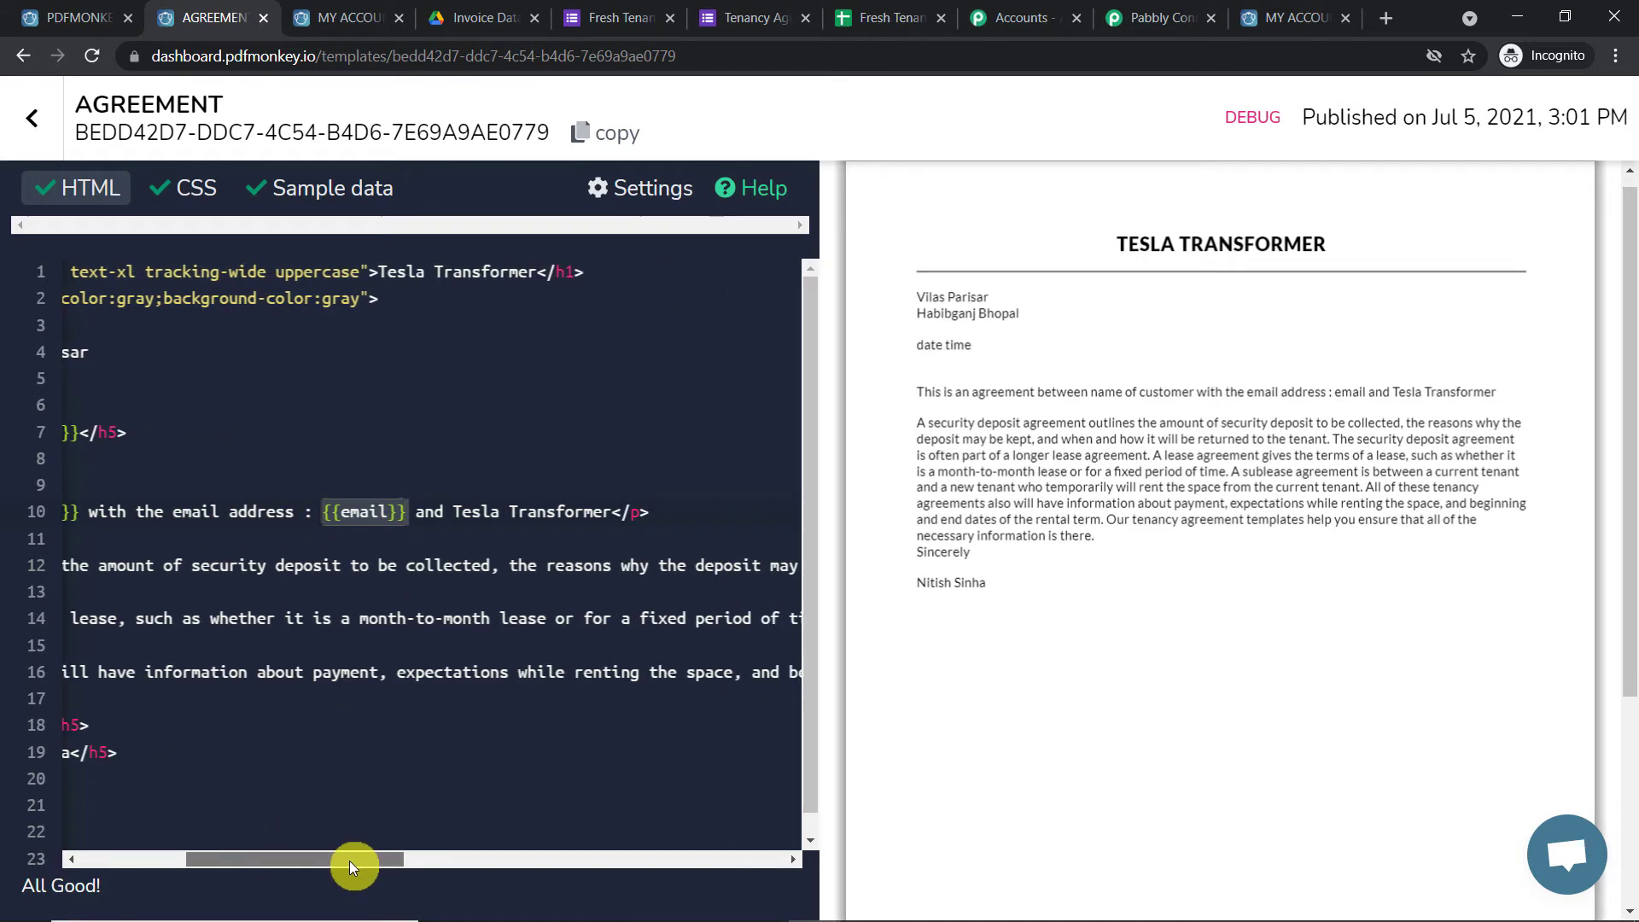
# Insert 'has signed and agreement as {{agreement}}' into line 10 of the template HTML
pyautogui.click(417, 511)
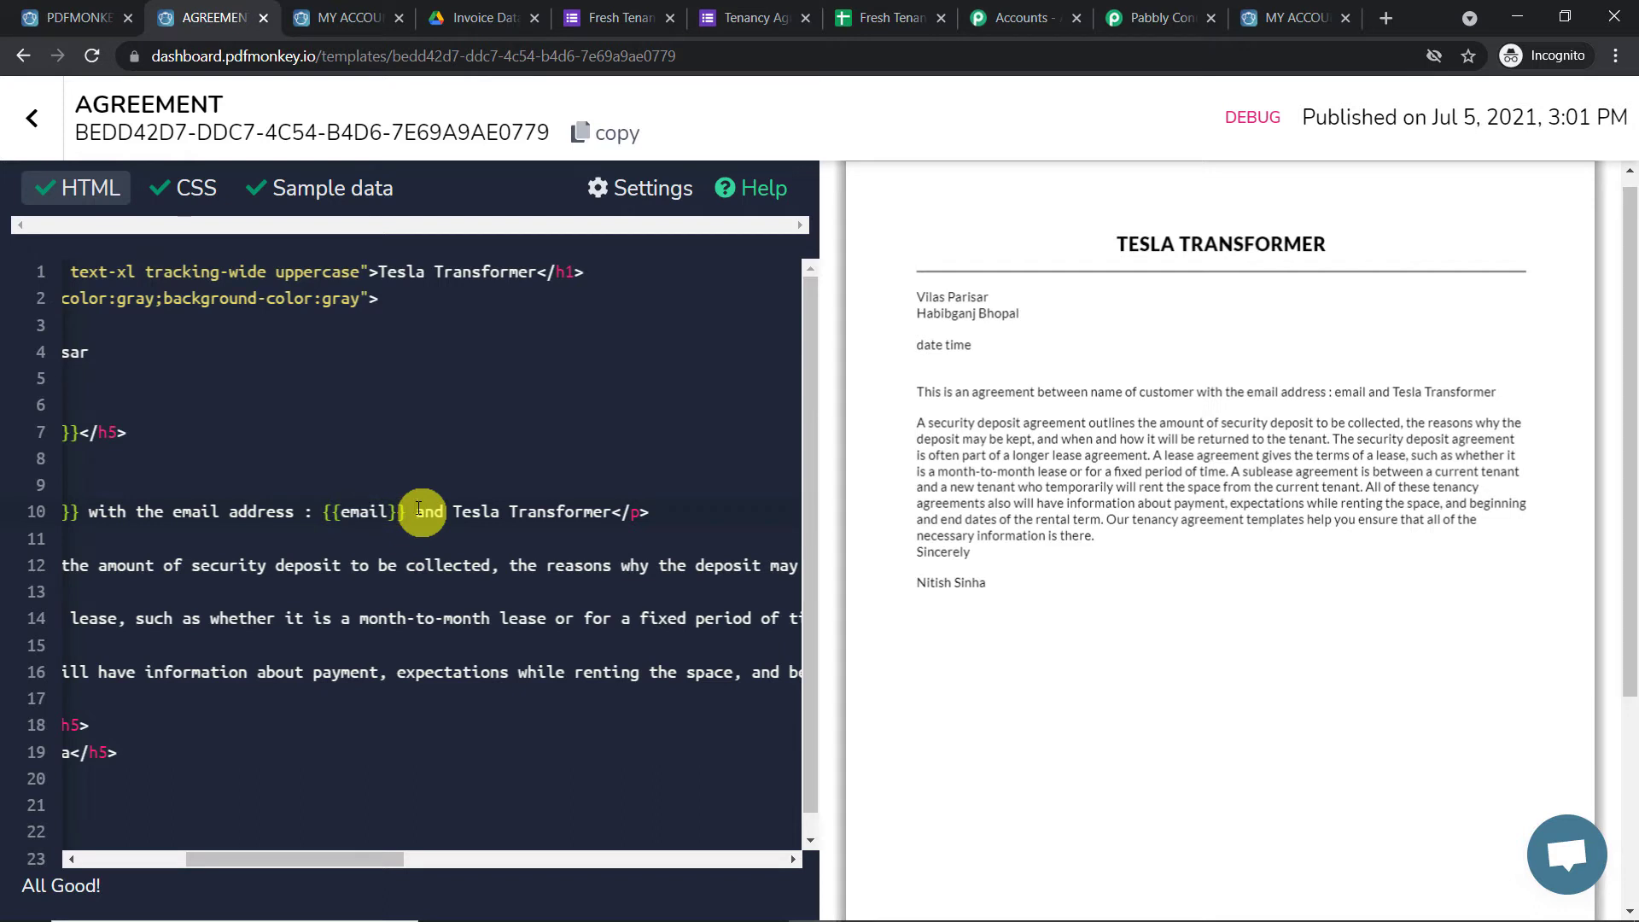
pyautogui.write('has signed')
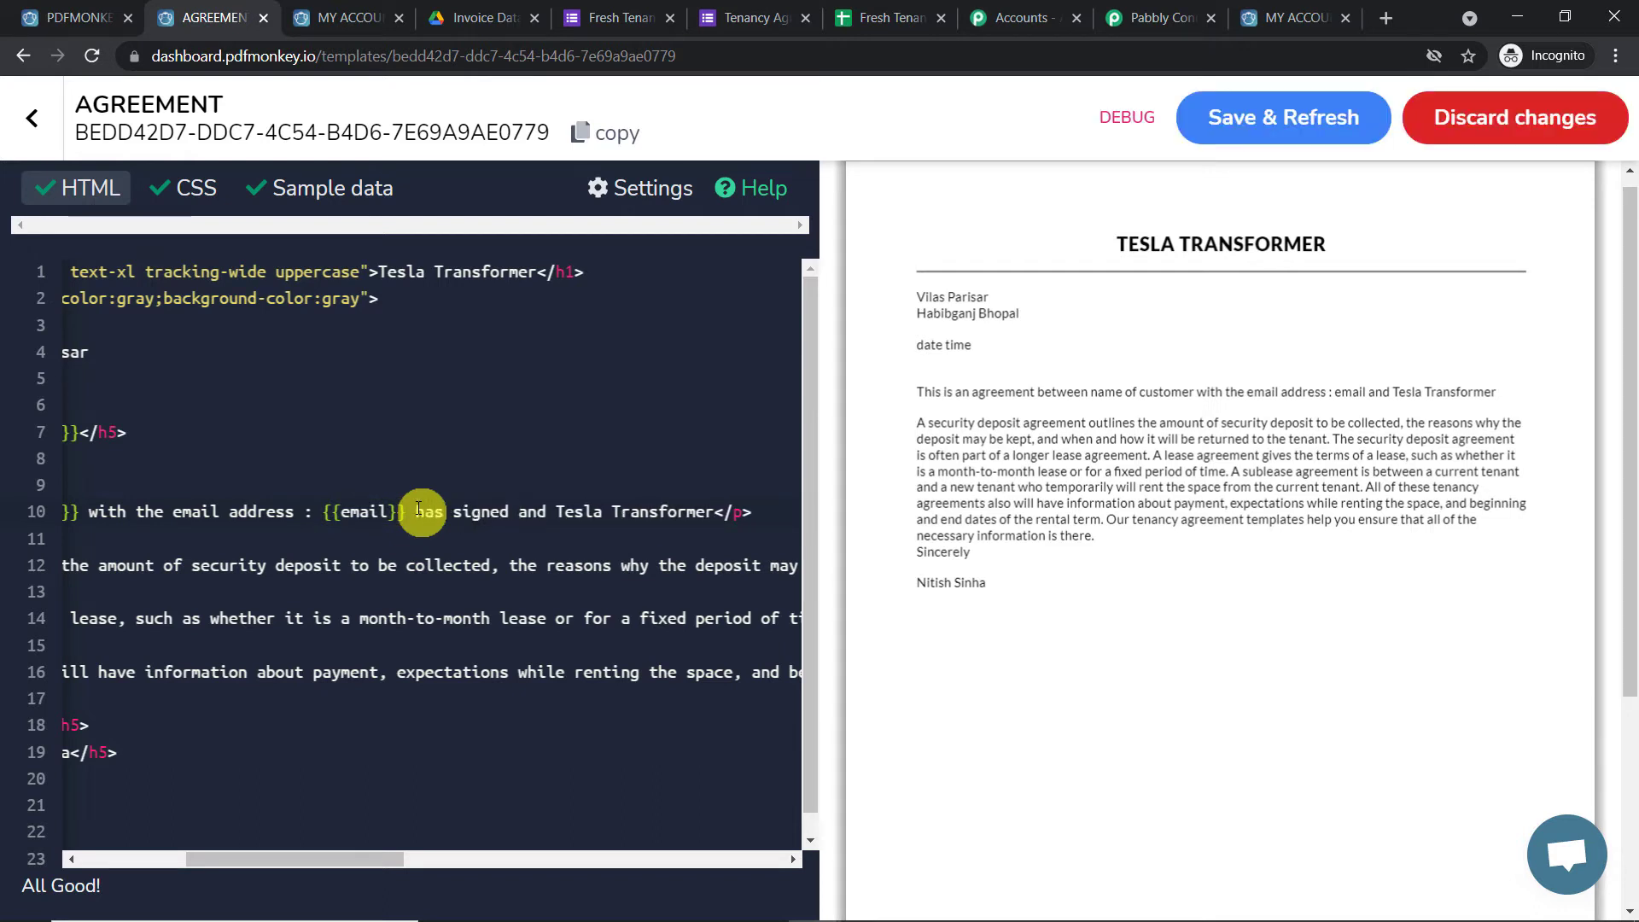
pyautogui.write(' and agrremand ')
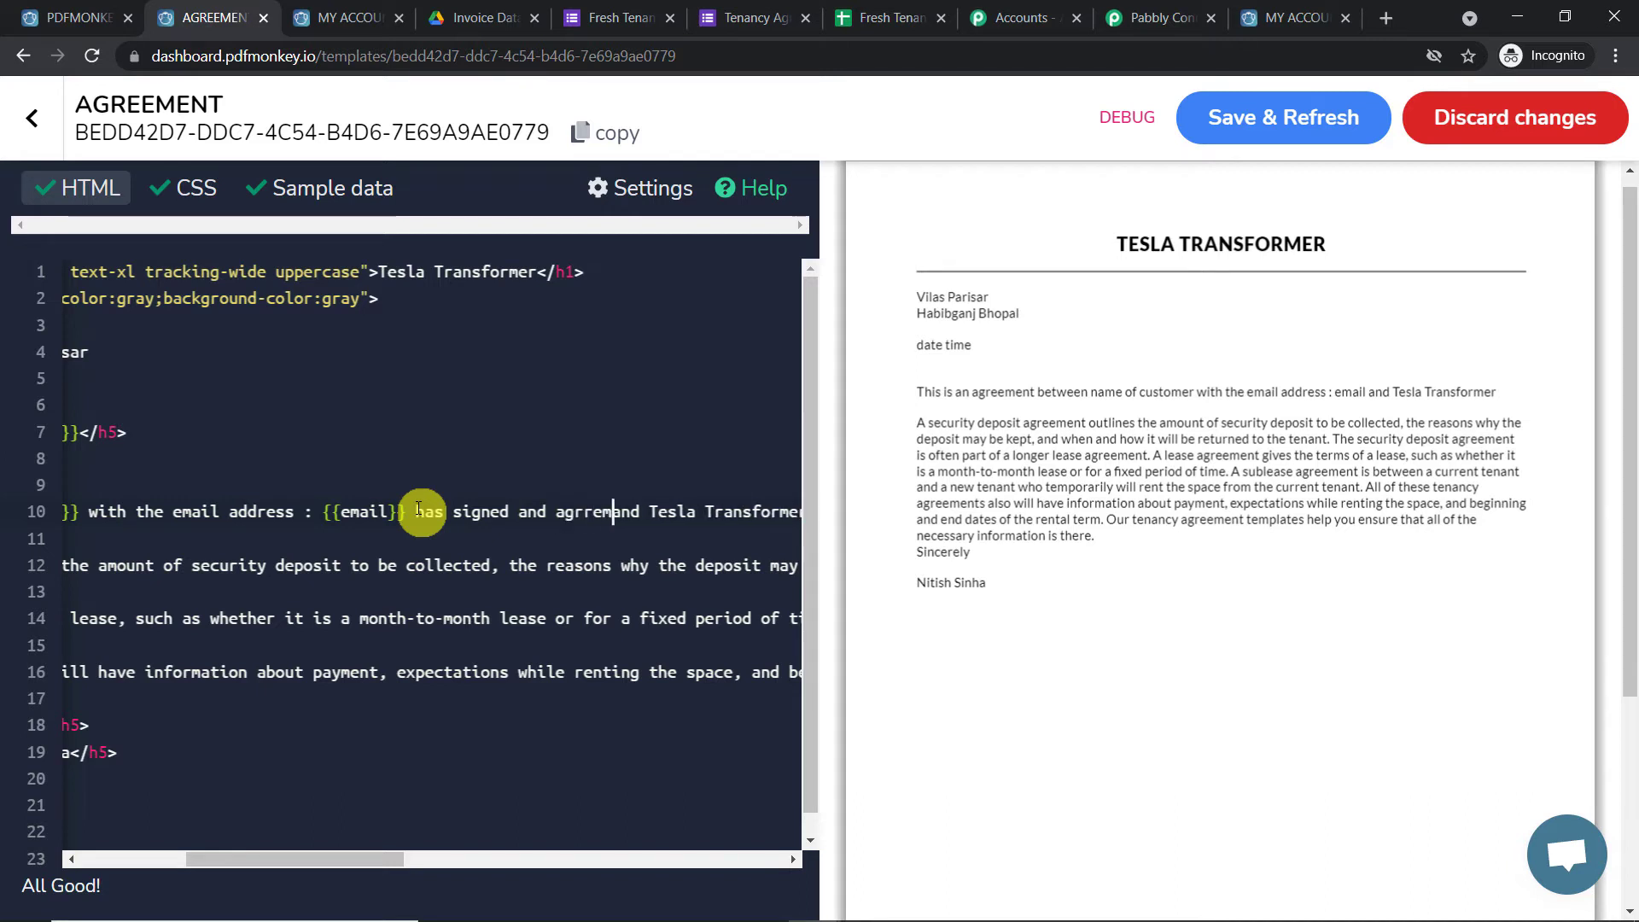
pyautogui.write('ent')
pyautogui.press('BackSpace')
pyautogui.press('BackSpace')
pyautogui.press('BackSpace')
pyautogui.press('BackSpace')
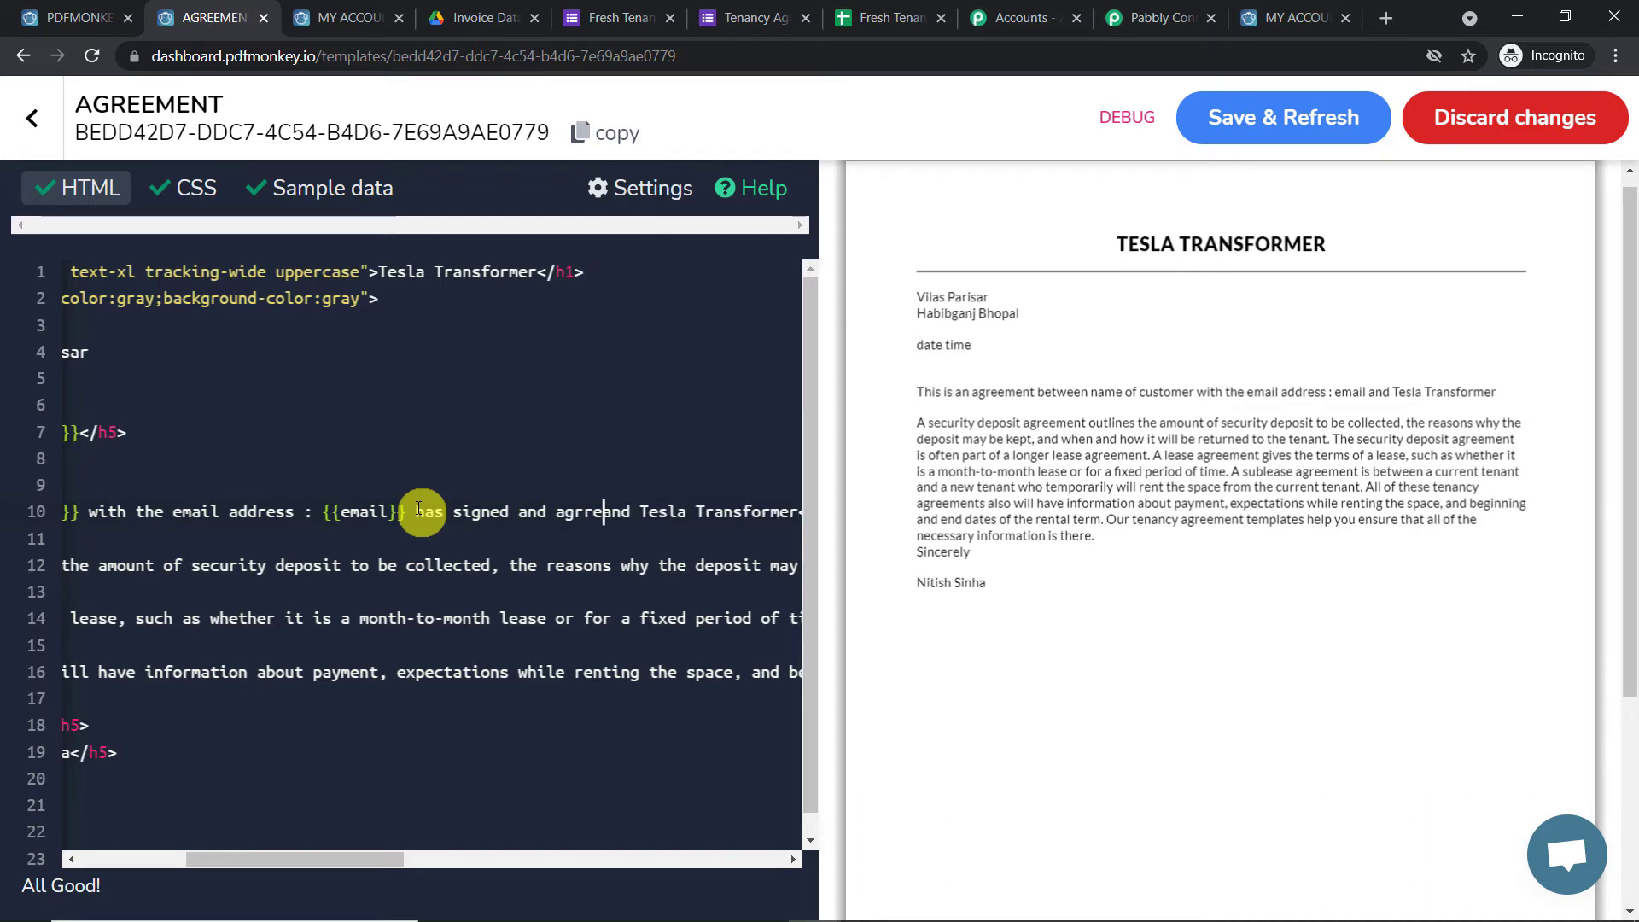
pyautogui.press('BackSpace')
pyautogui.press('BackSpace')
pyautogui.write('eemen')
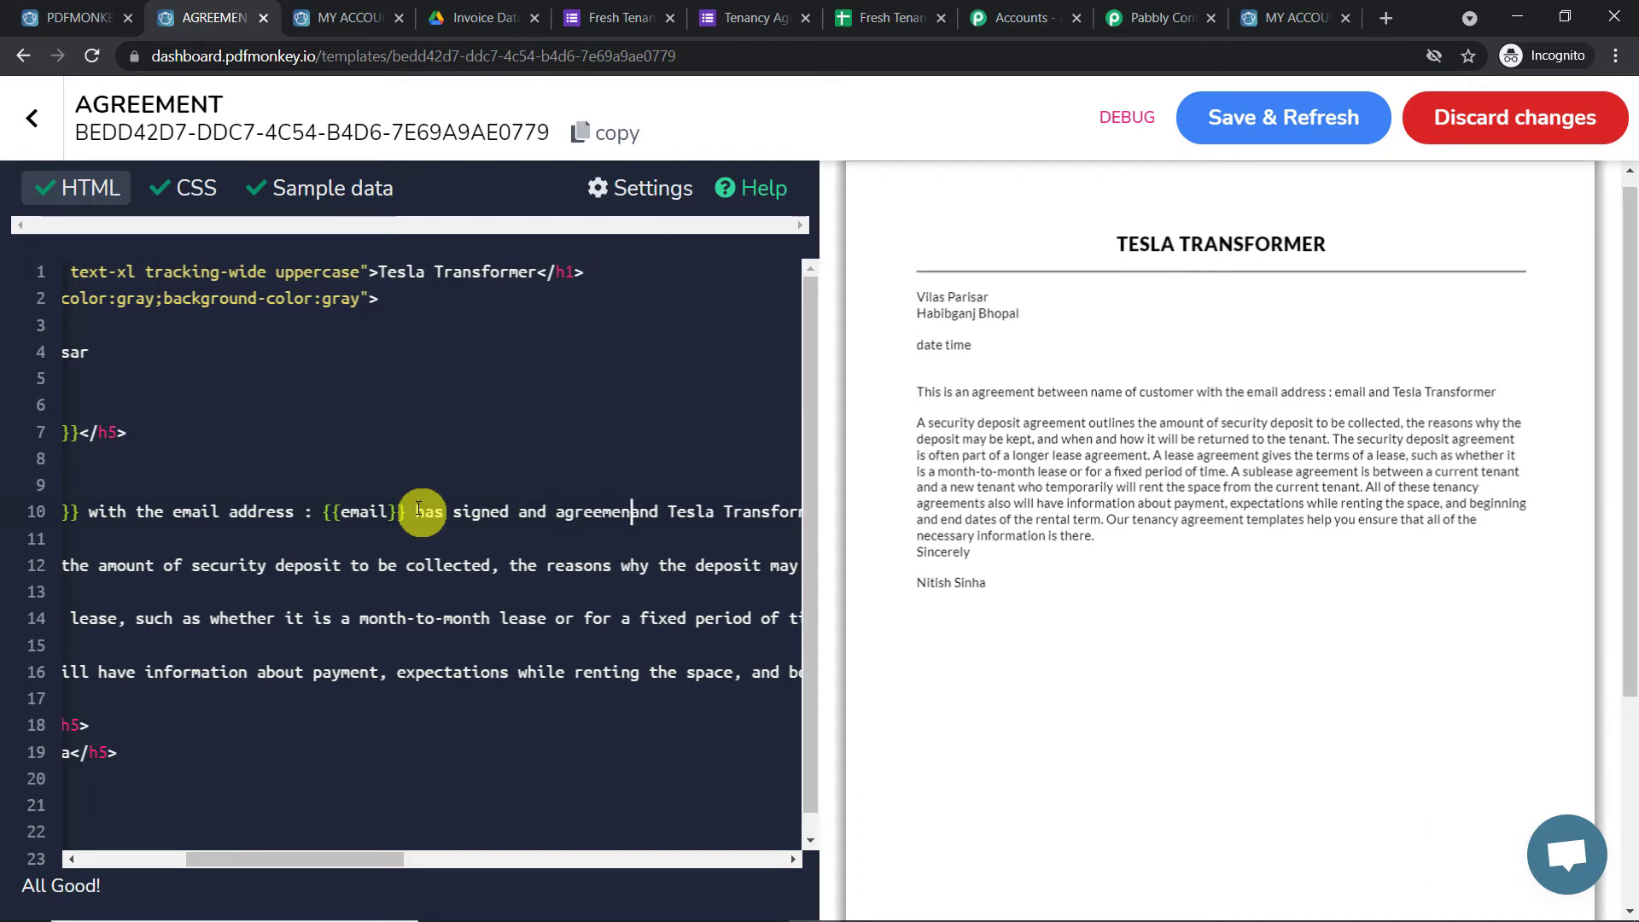
pyautogui.write('t as ')
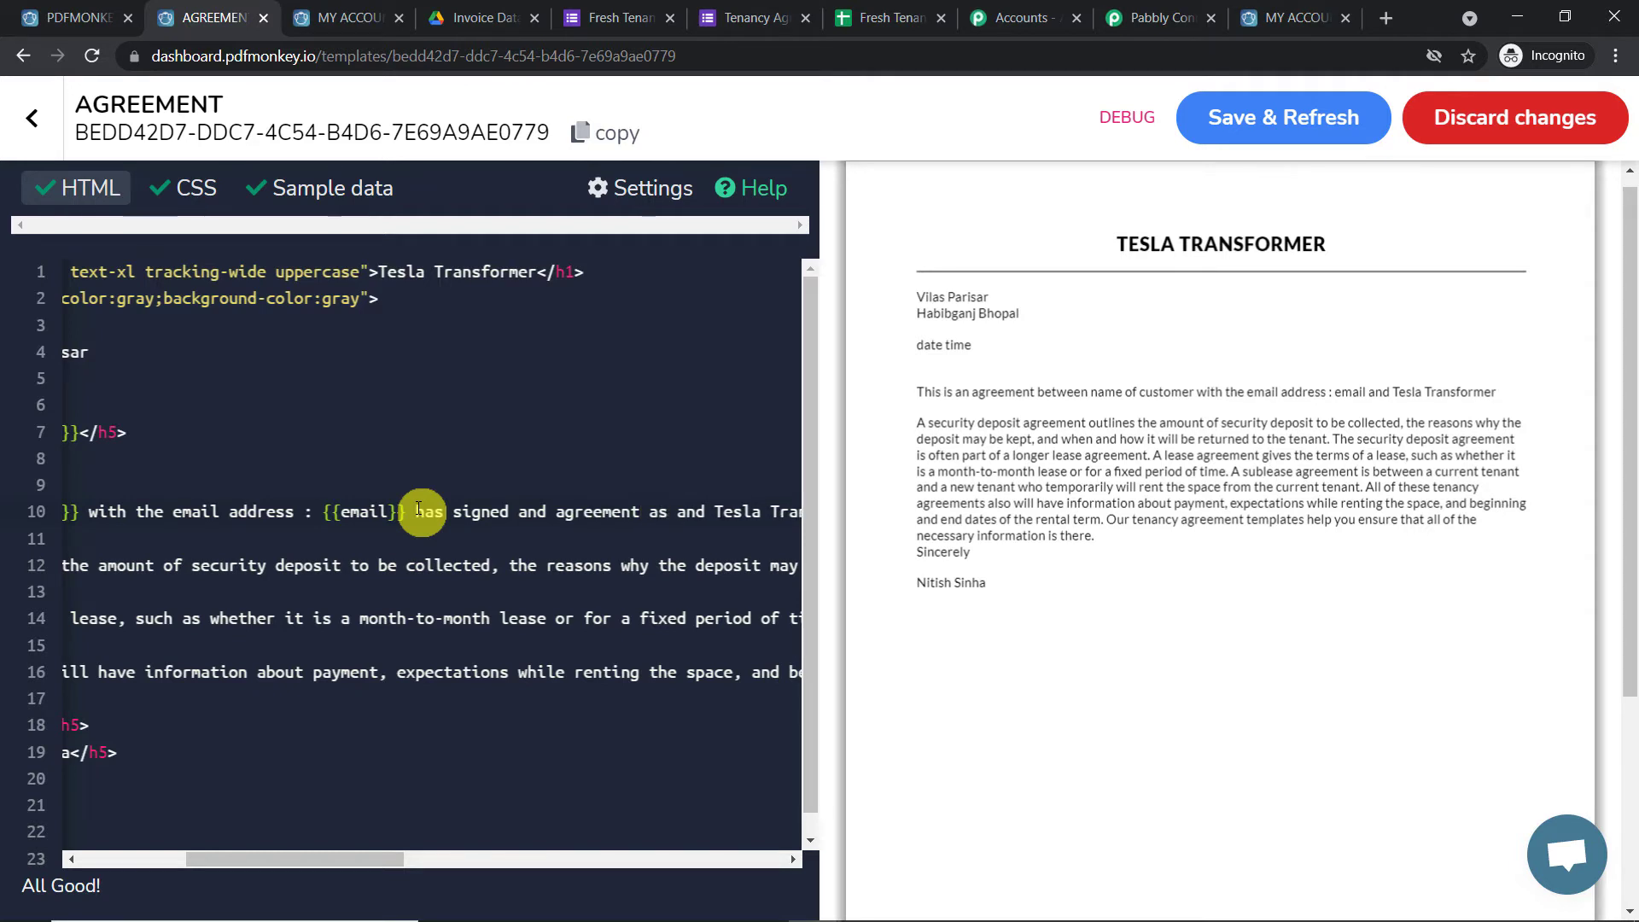
pyautogui.write('{{')
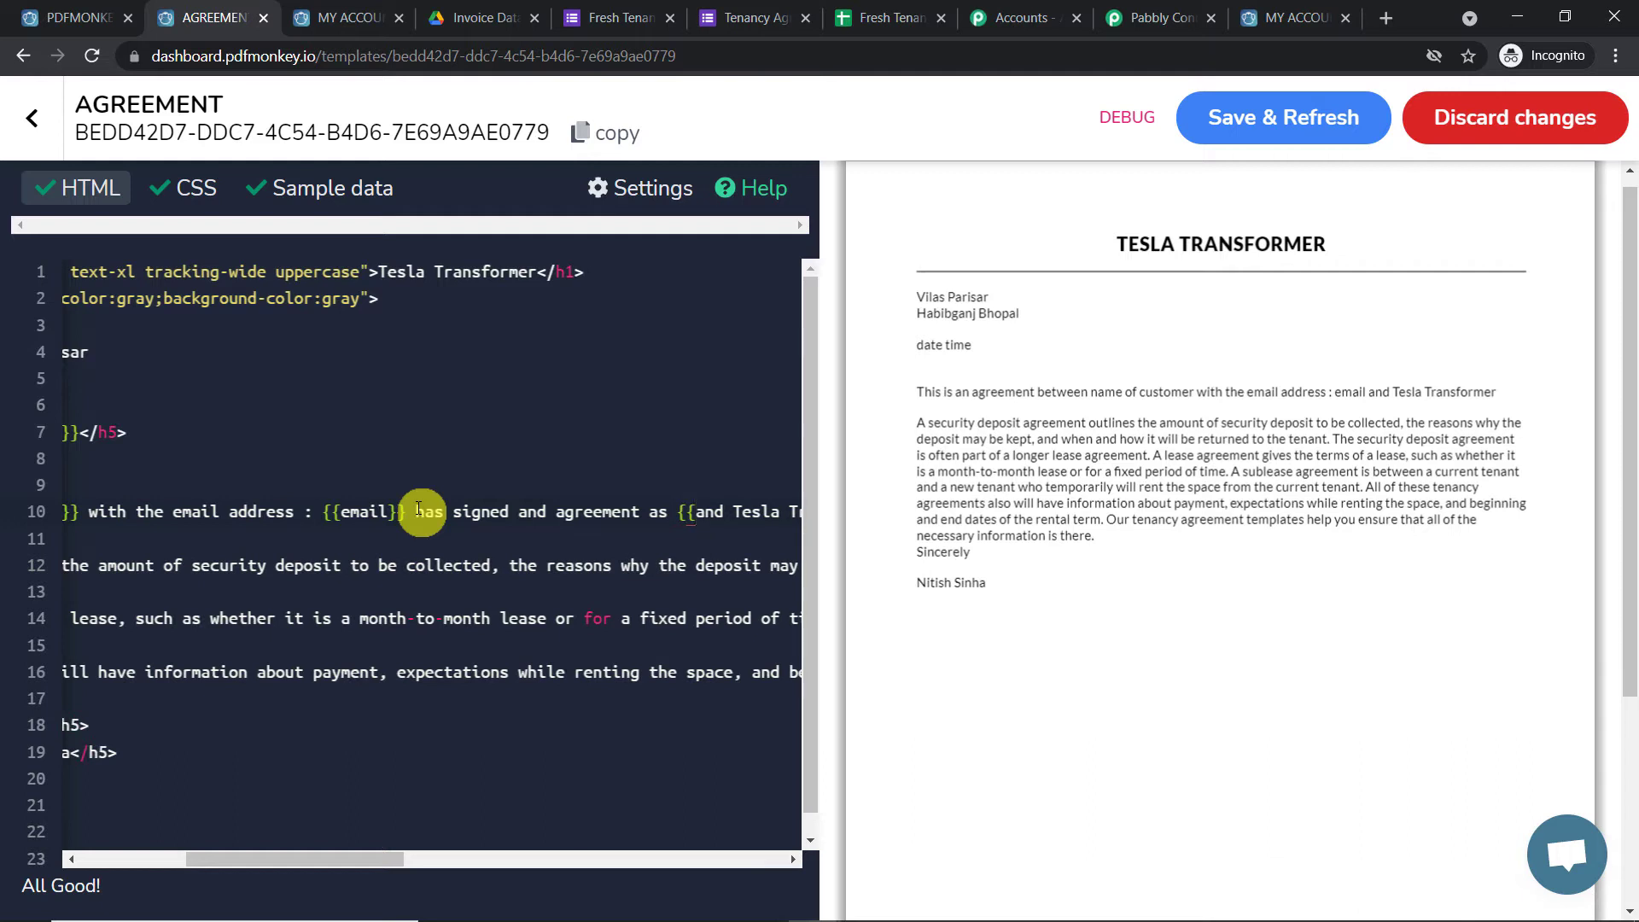
pyautogui.write('}}')
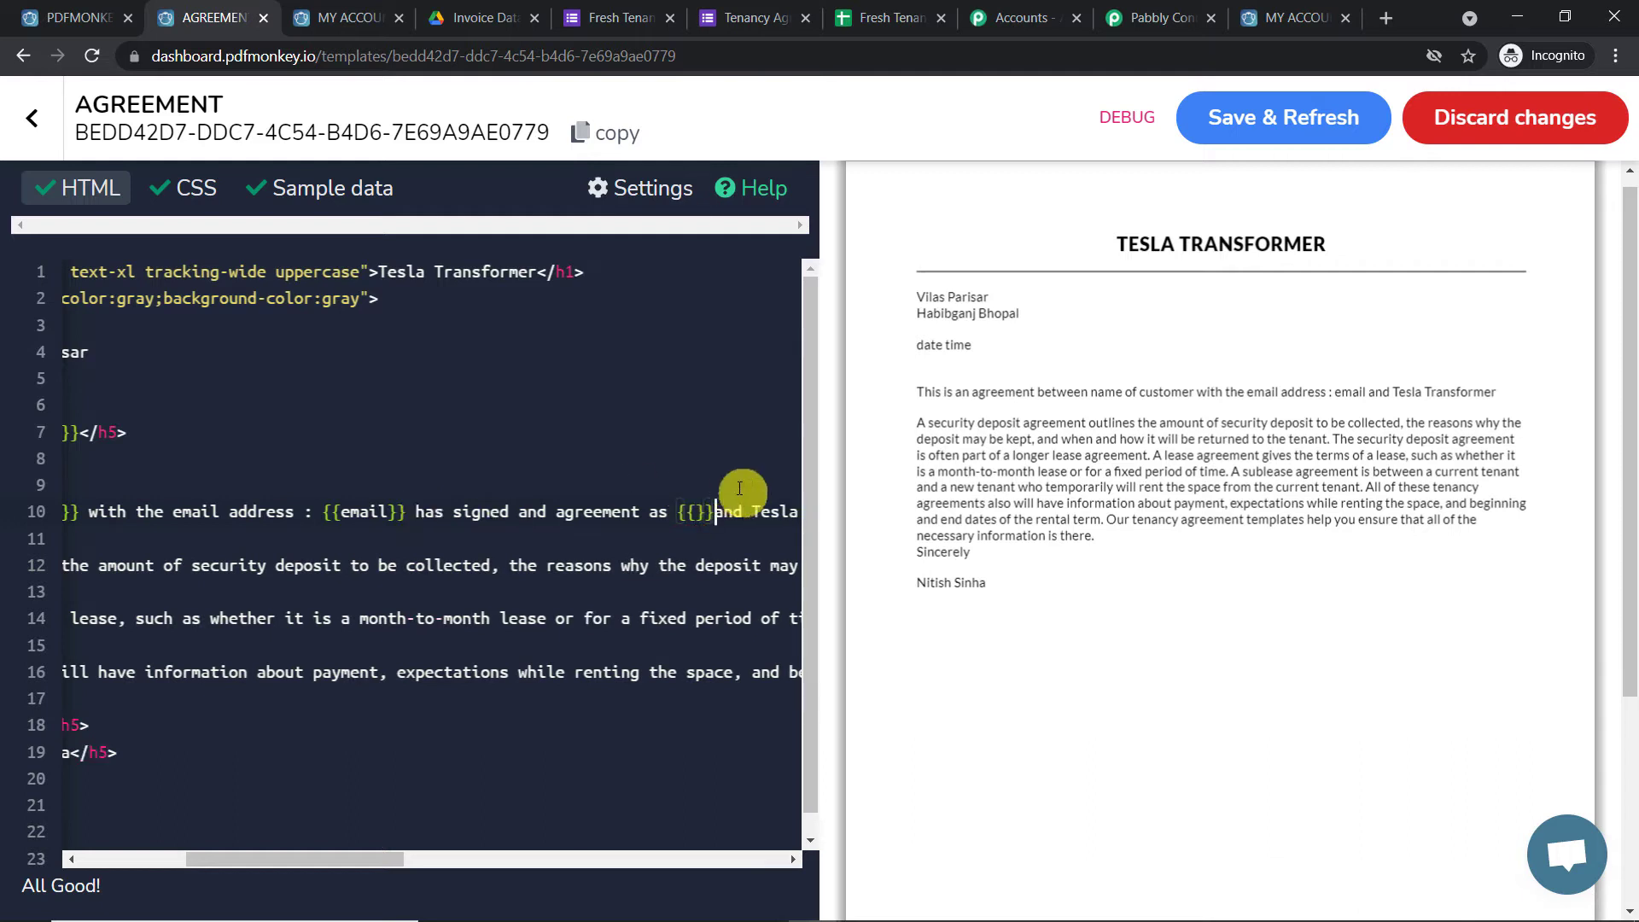
pyautogui.click(700, 513)
pyautogui.click(746, 377)
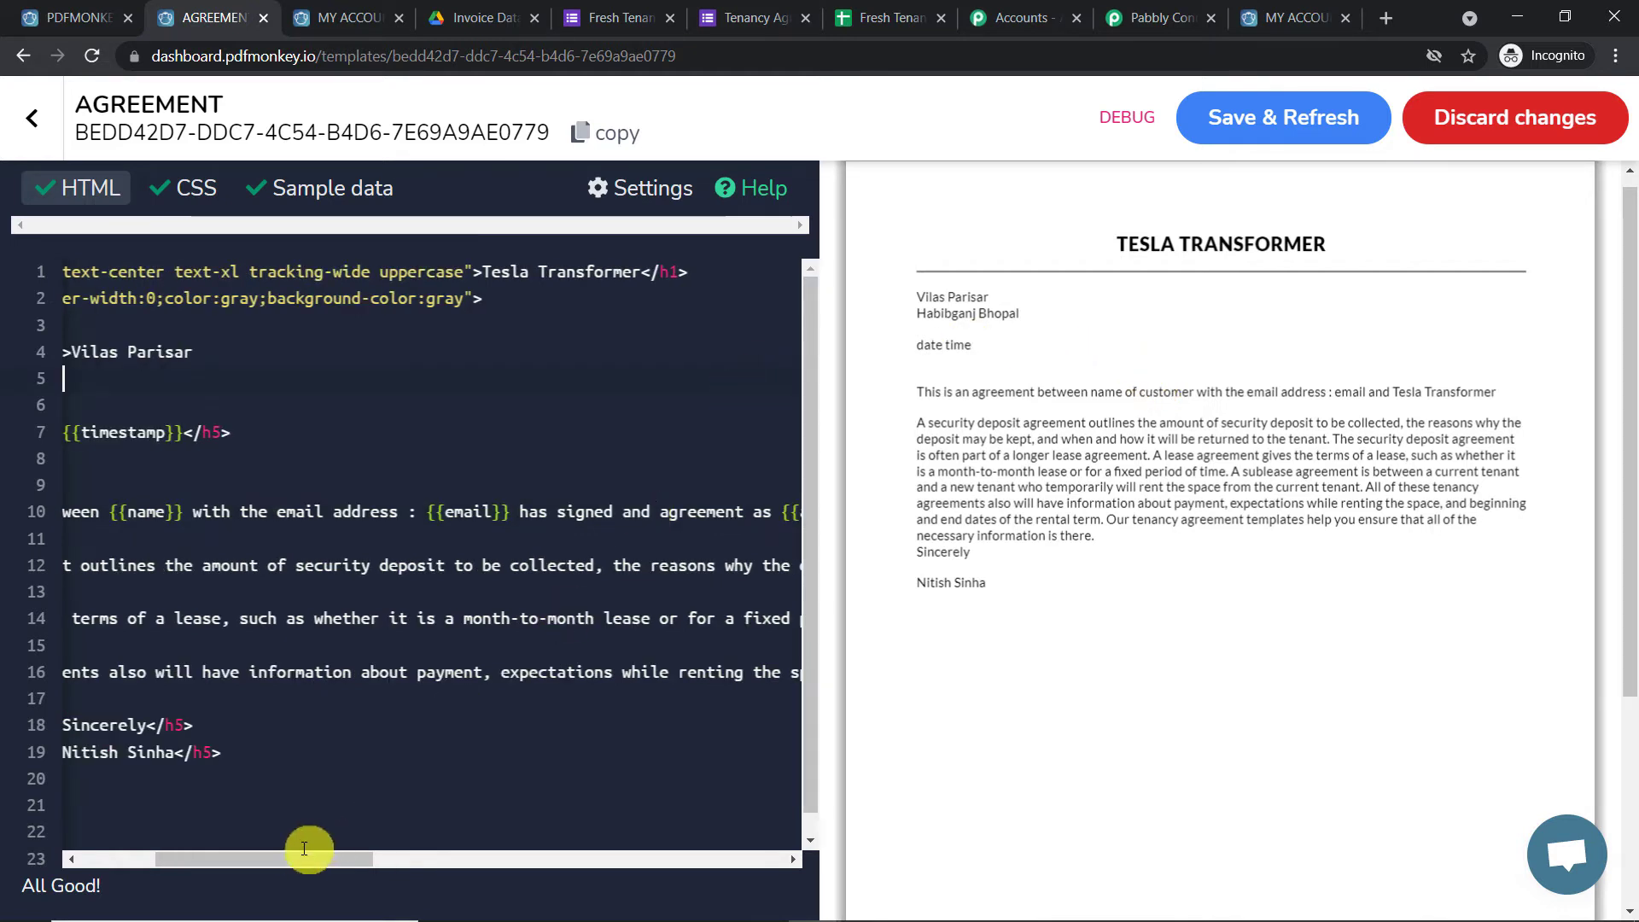
pyautogui.moveTo(306, 855); pyautogui.dragTo(427, 873)
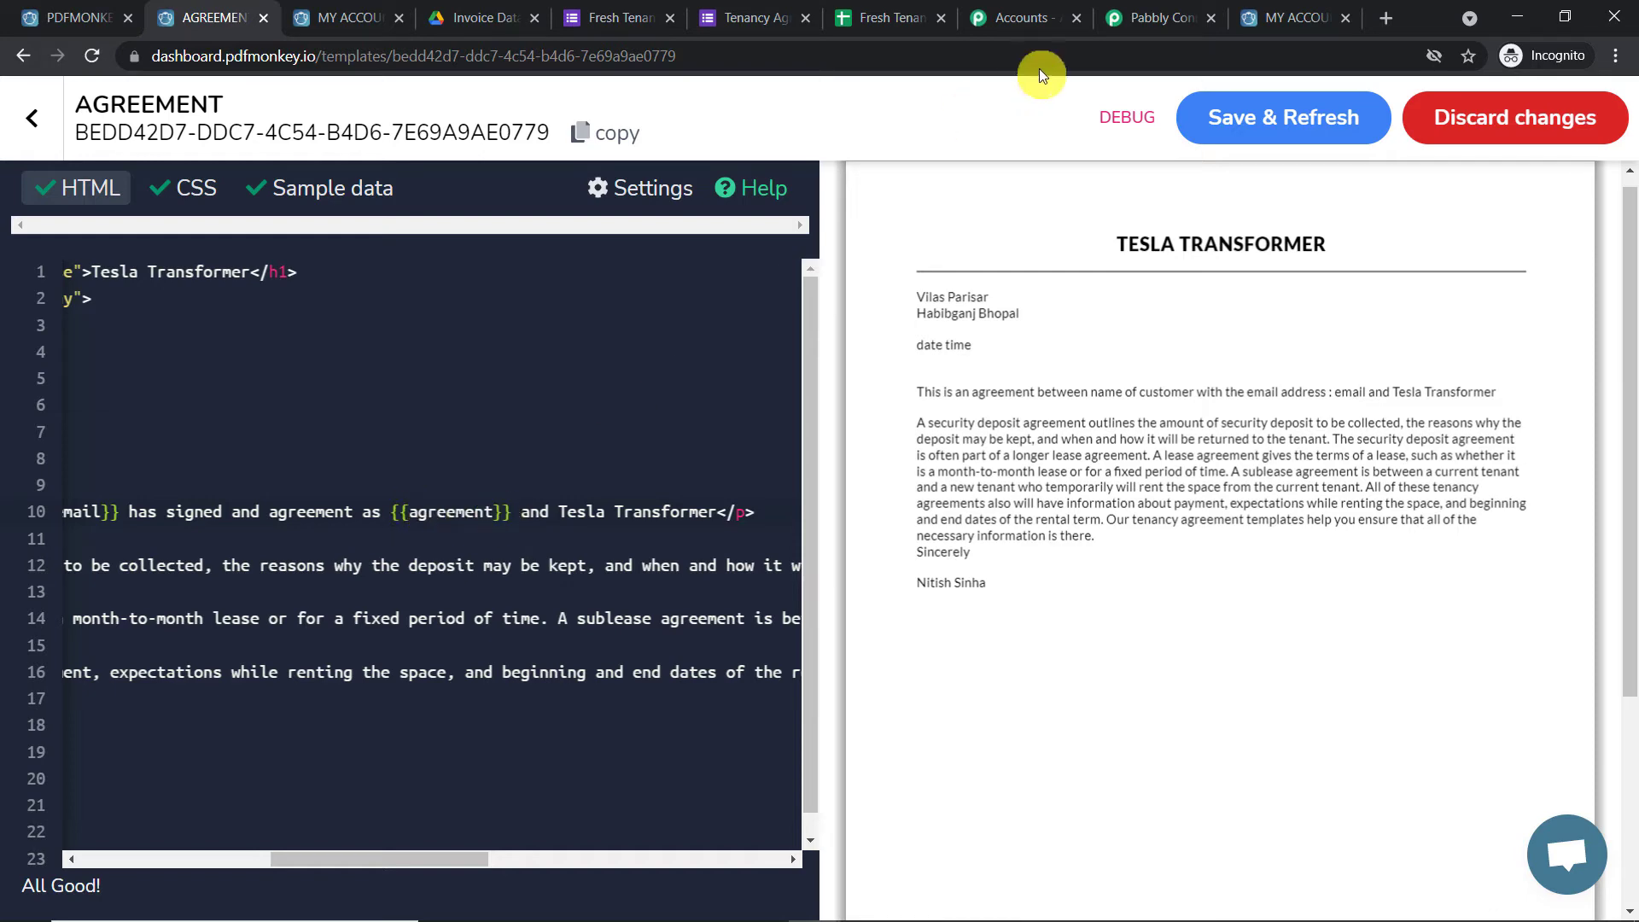
pyautogui.click(1148, 15)
pyautogui.scroll(5, 808, 367)
pyautogui.scroll(7, 808, 368)
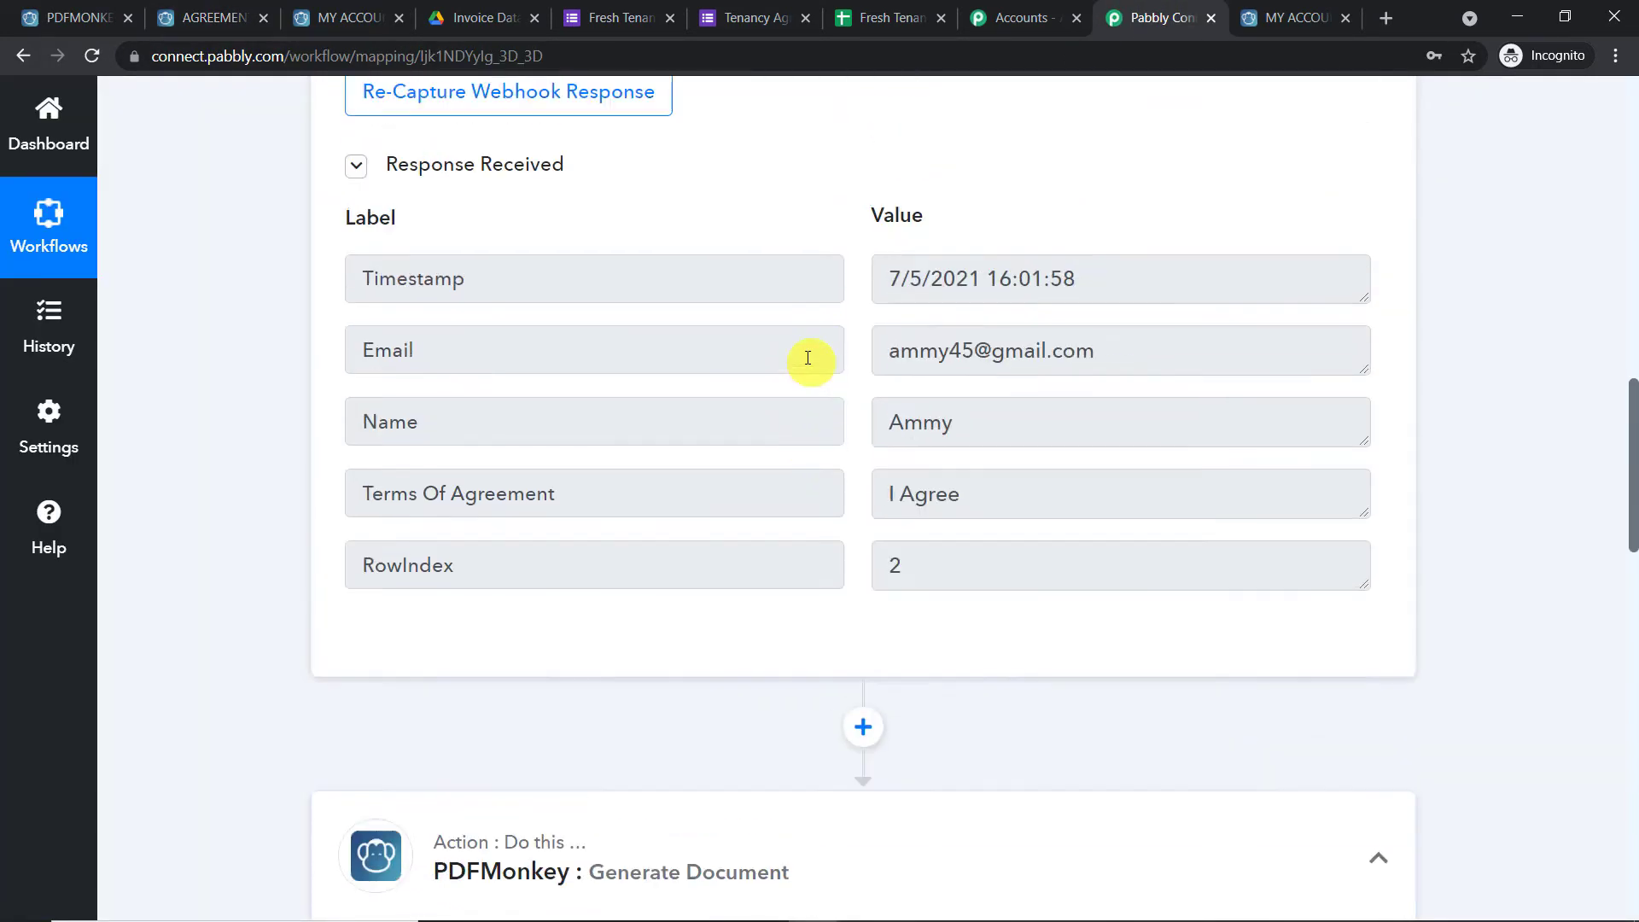
pyautogui.scroll(-3, 896, 549)
pyautogui.moveTo(961, 521); pyautogui.dragTo(852, 522)
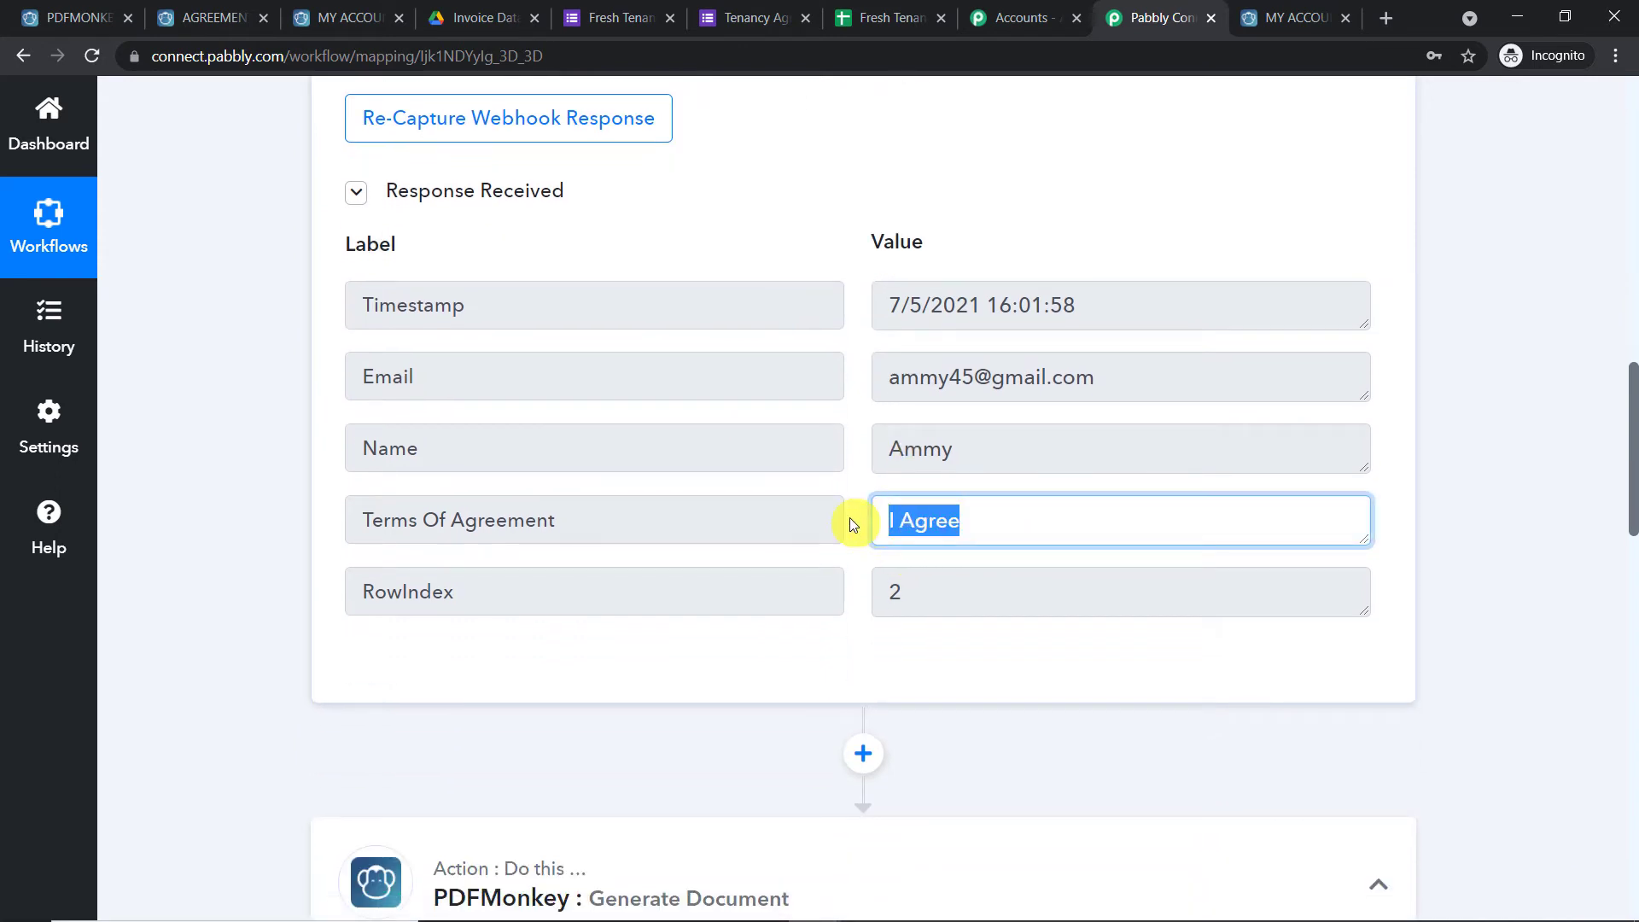
pyautogui.scroll(-1, 896, 512)
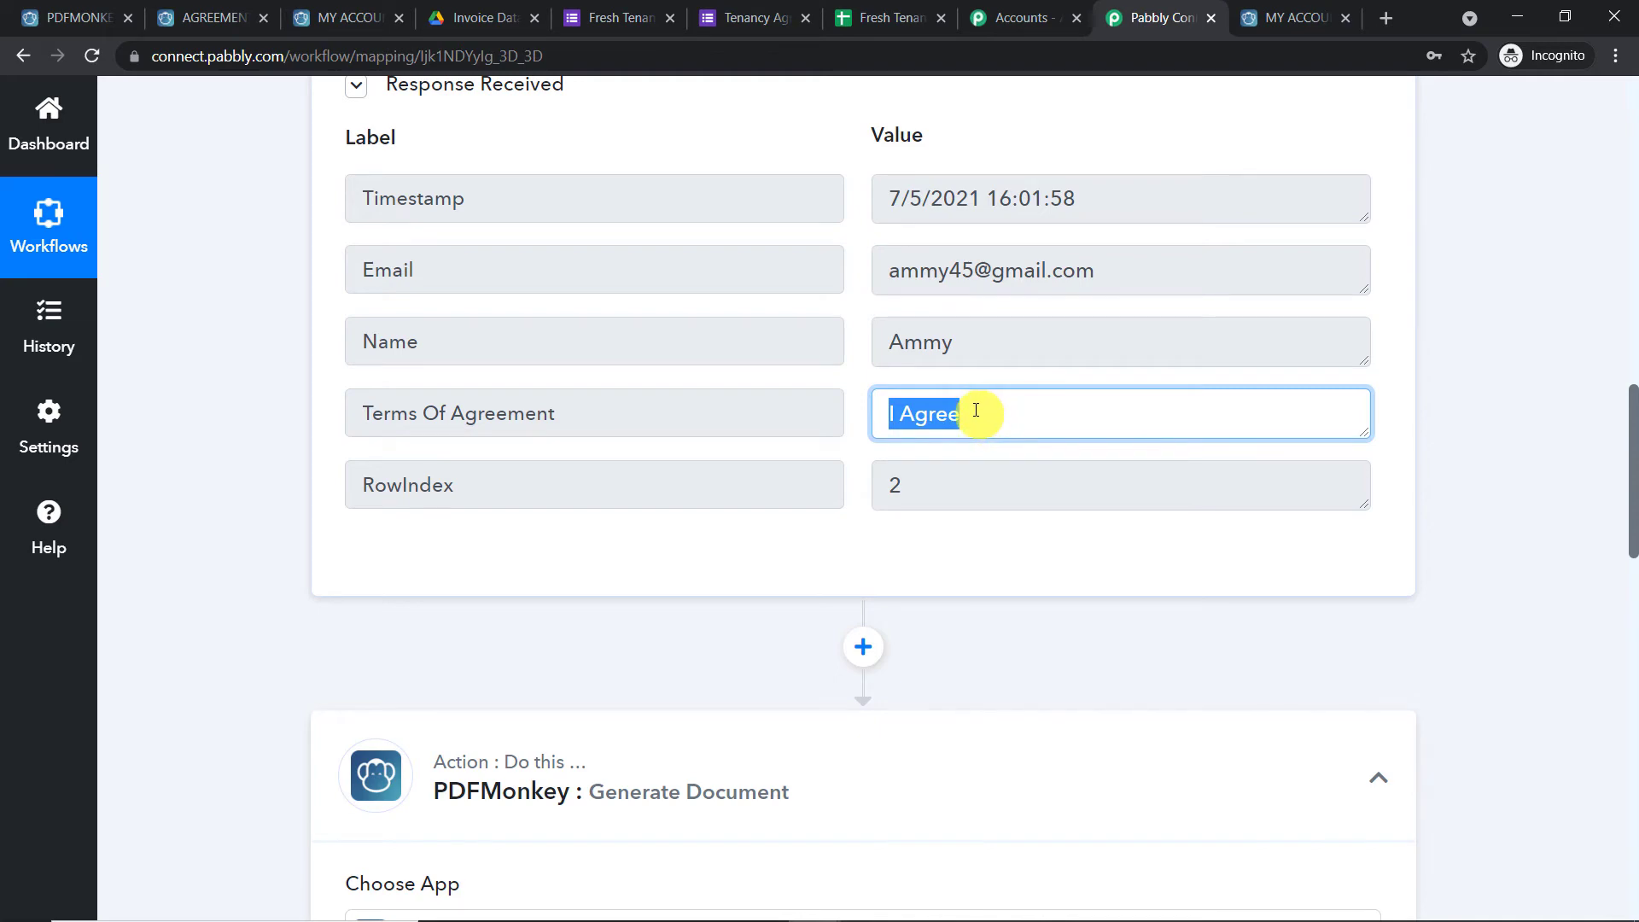
pyautogui.click(1262, 15)
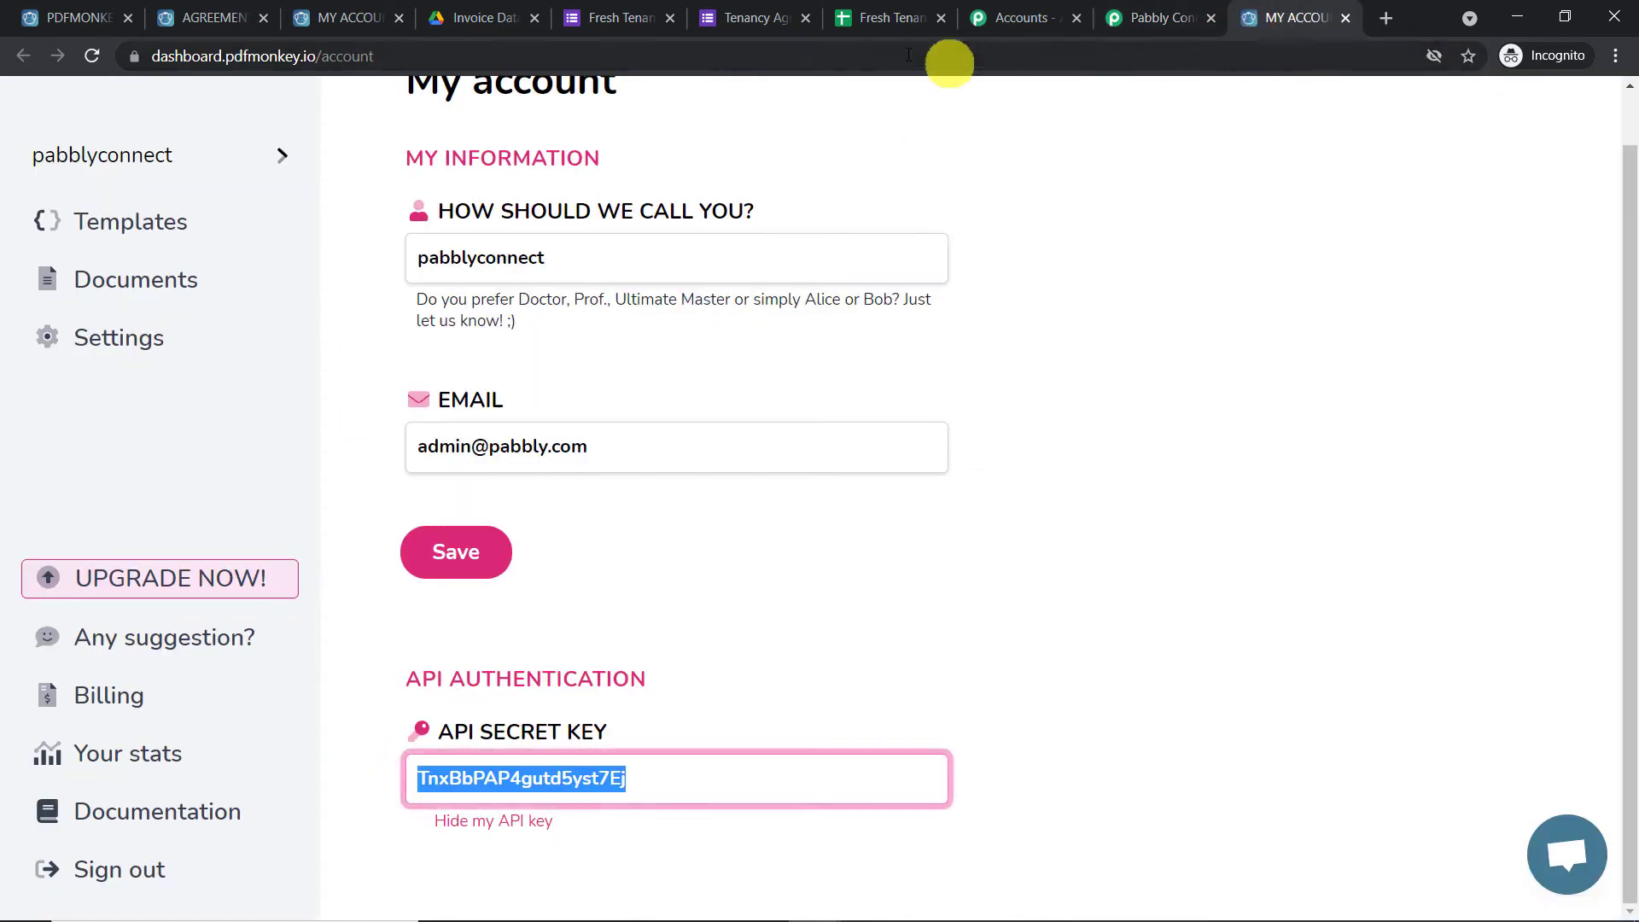
pyautogui.click(359, 15)
pyautogui.click(237, 10)
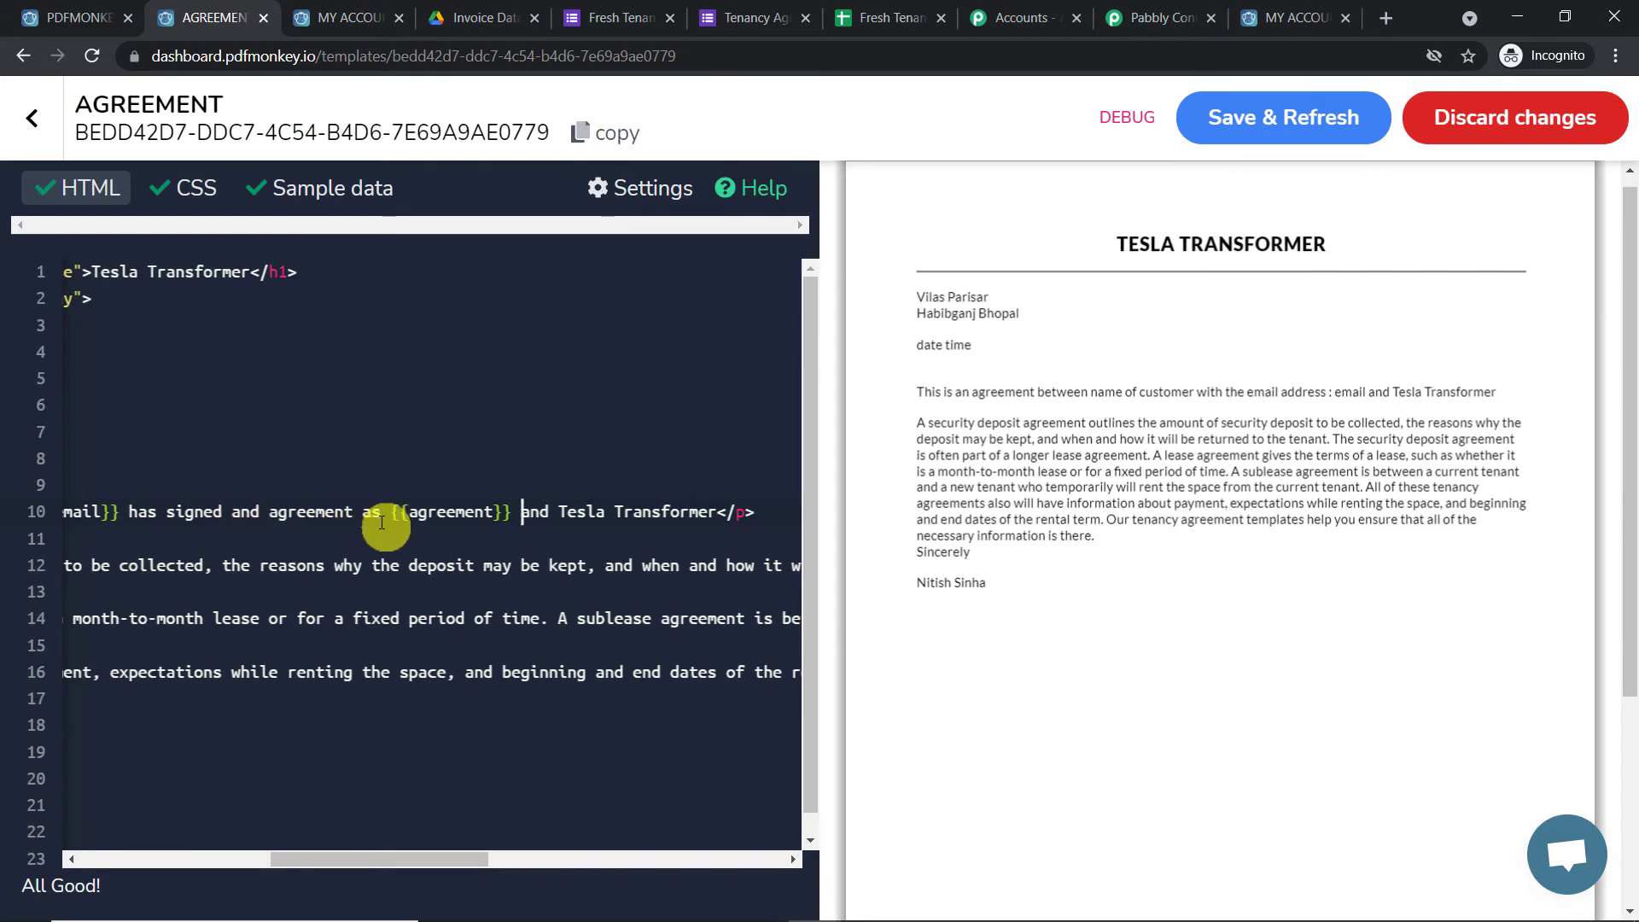
# Change 'and' to 'the' before agreement and 'and' to 'with' before Tesla Transformer
pyautogui.click(272, 516)
pyautogui.press('BackSpace')
pyautogui.press('BackSpace')
pyautogui.press('BackSpace')
pyautogui.press('BackSpace')
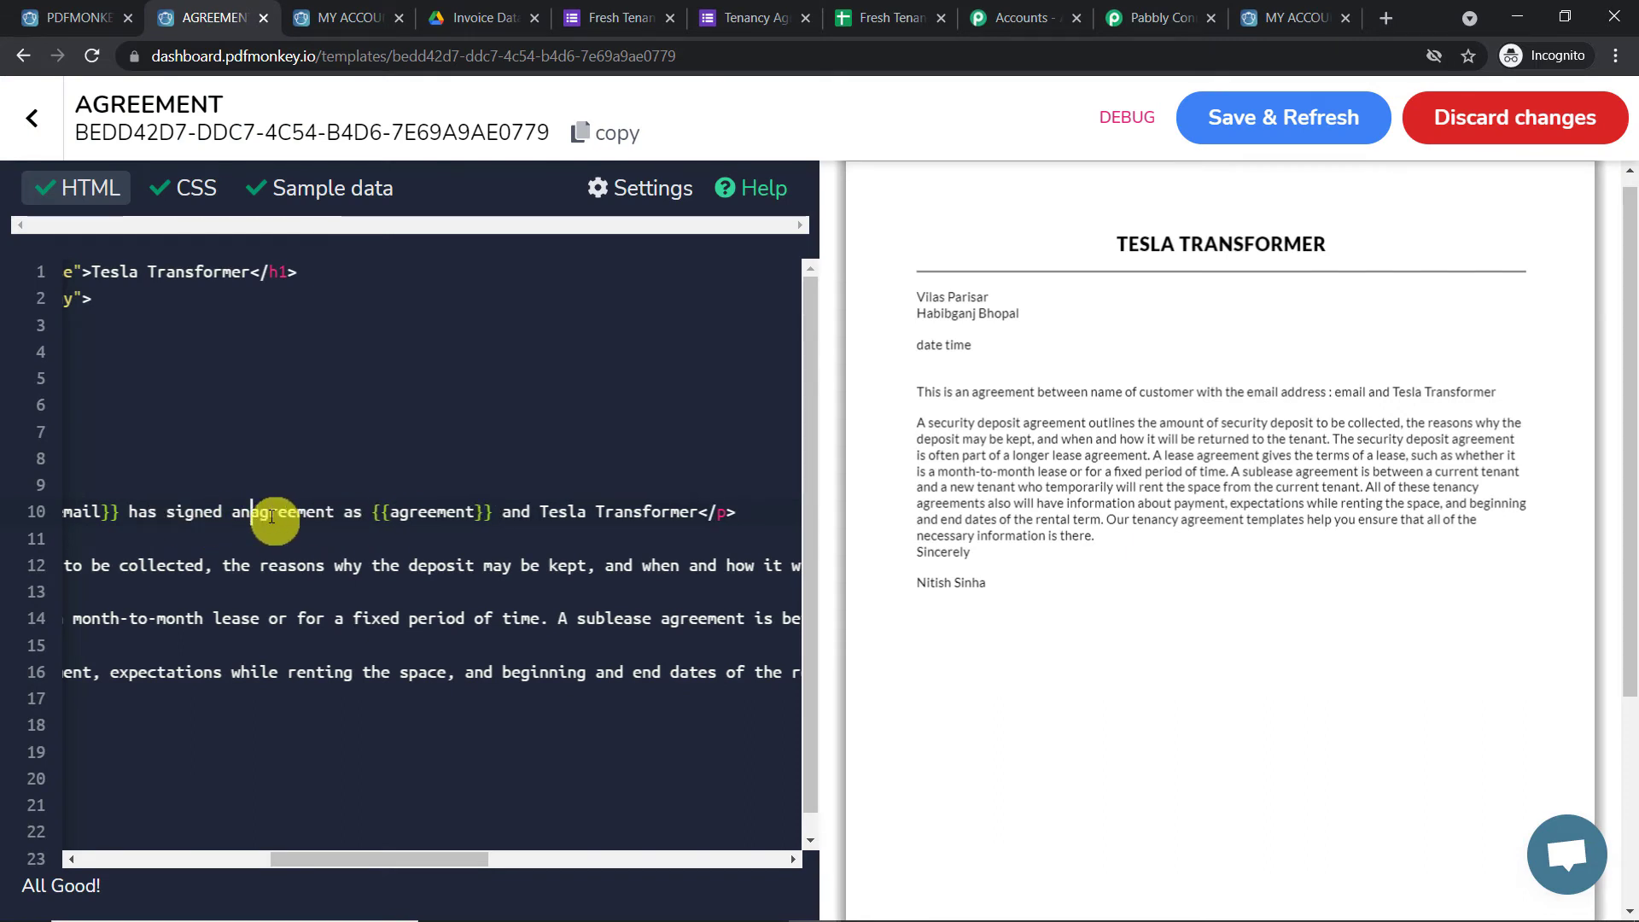
pyautogui.write('the')
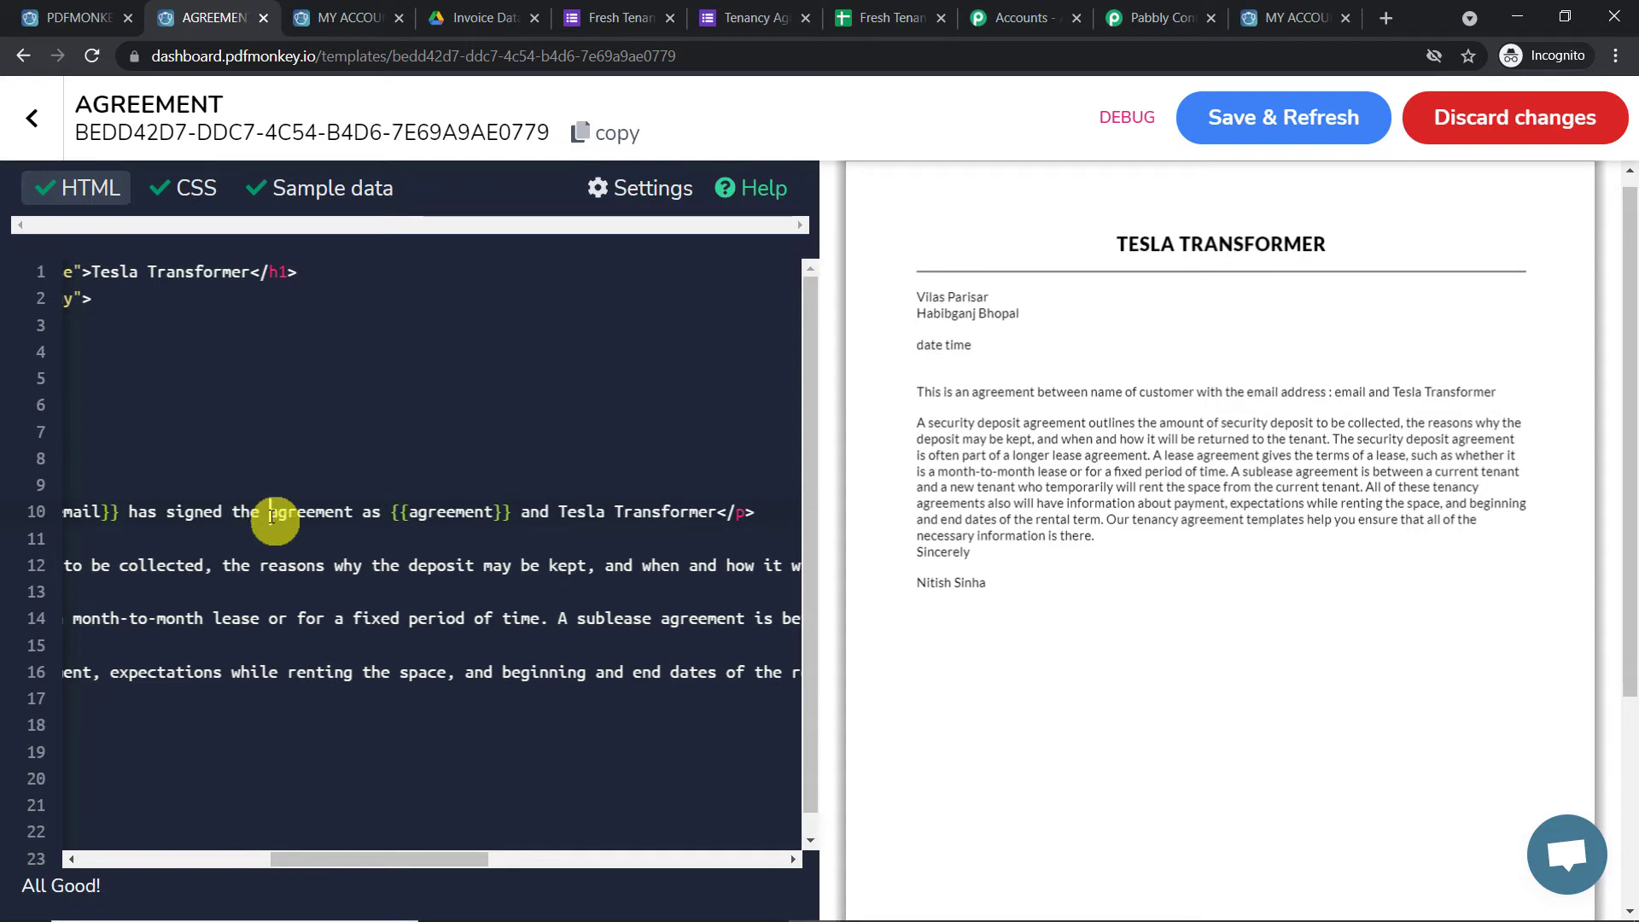
pyautogui.click(552, 516)
pyautogui.press('BackSpace')
pyautogui.press('BackSpace')
pyautogui.press('BackSpace')
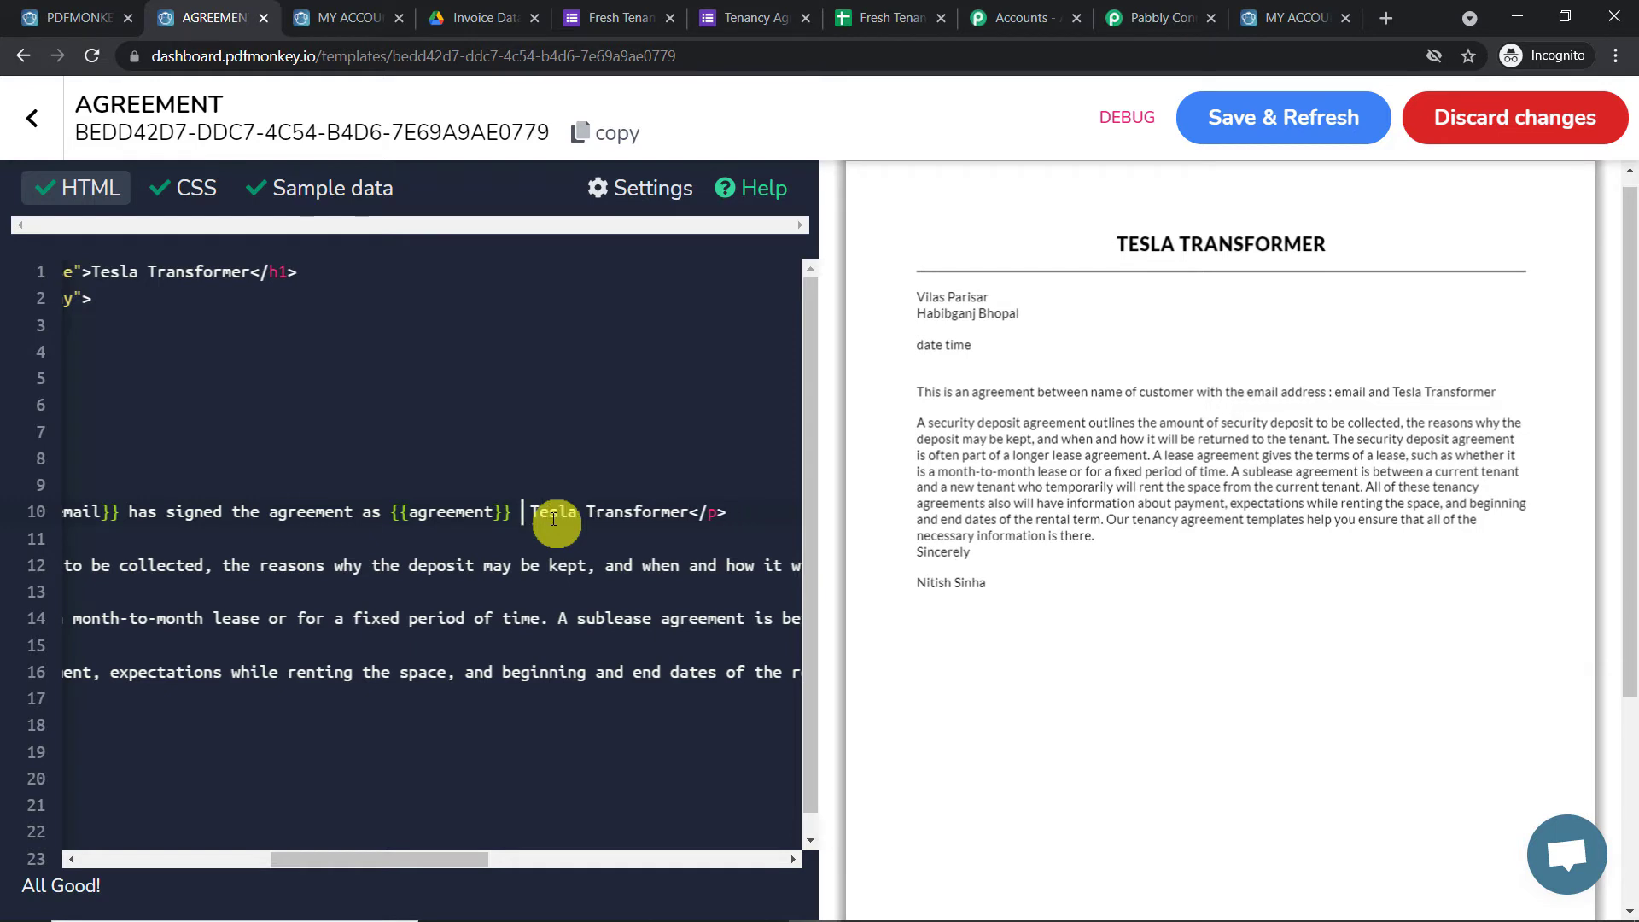
pyautogui.write('with')
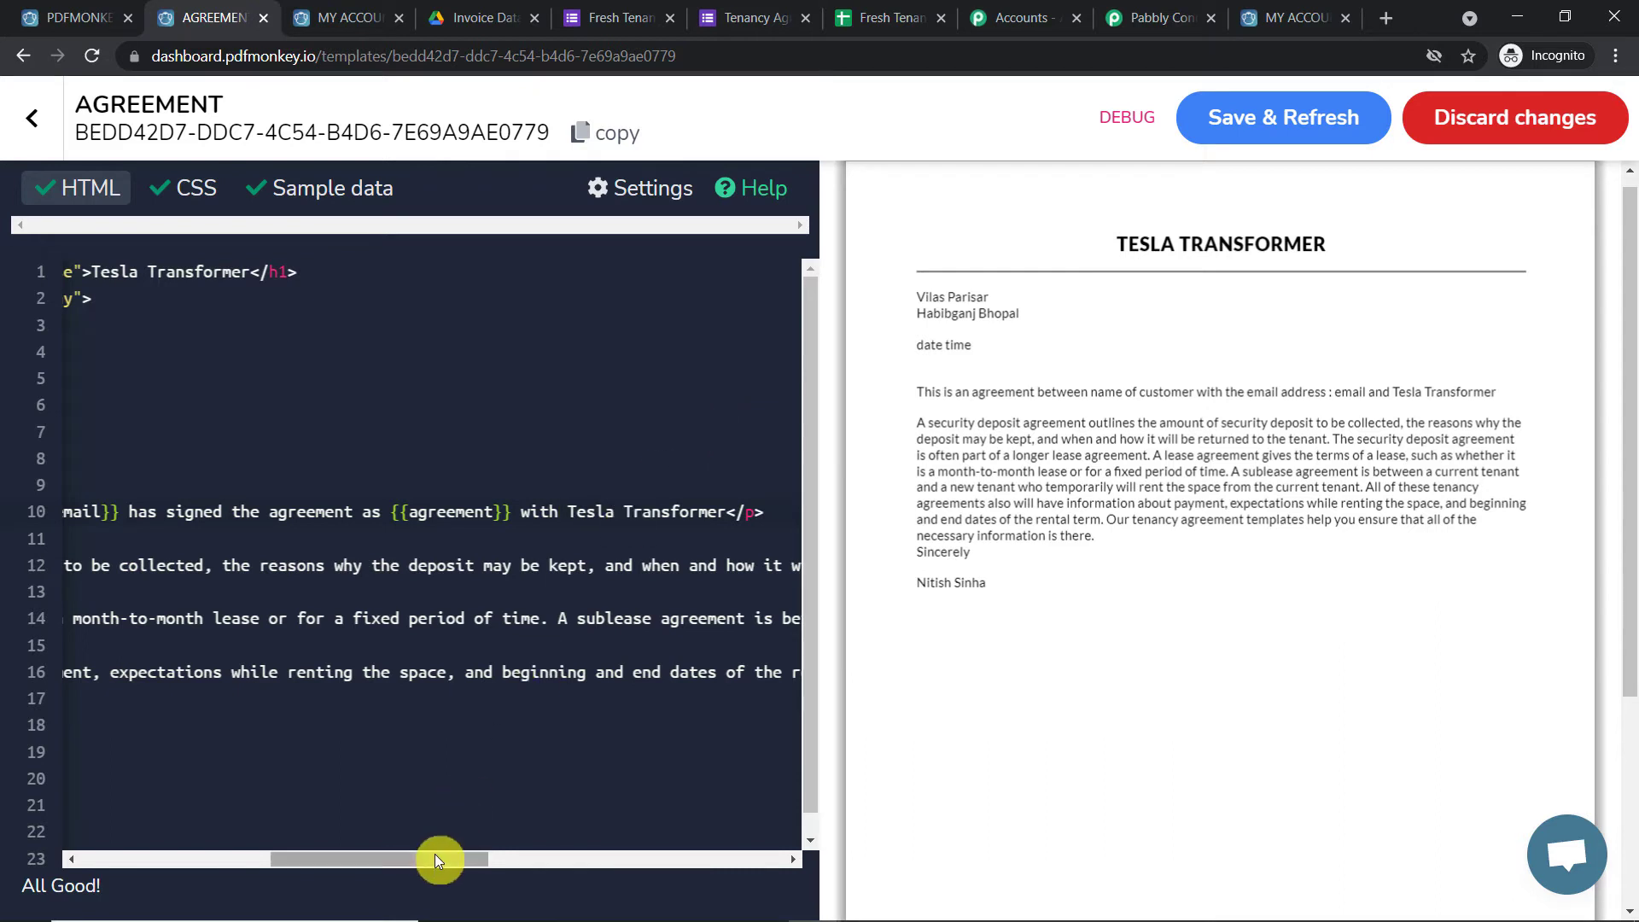
pyautogui.moveTo(433, 860); pyautogui.dragTo(442, 859)
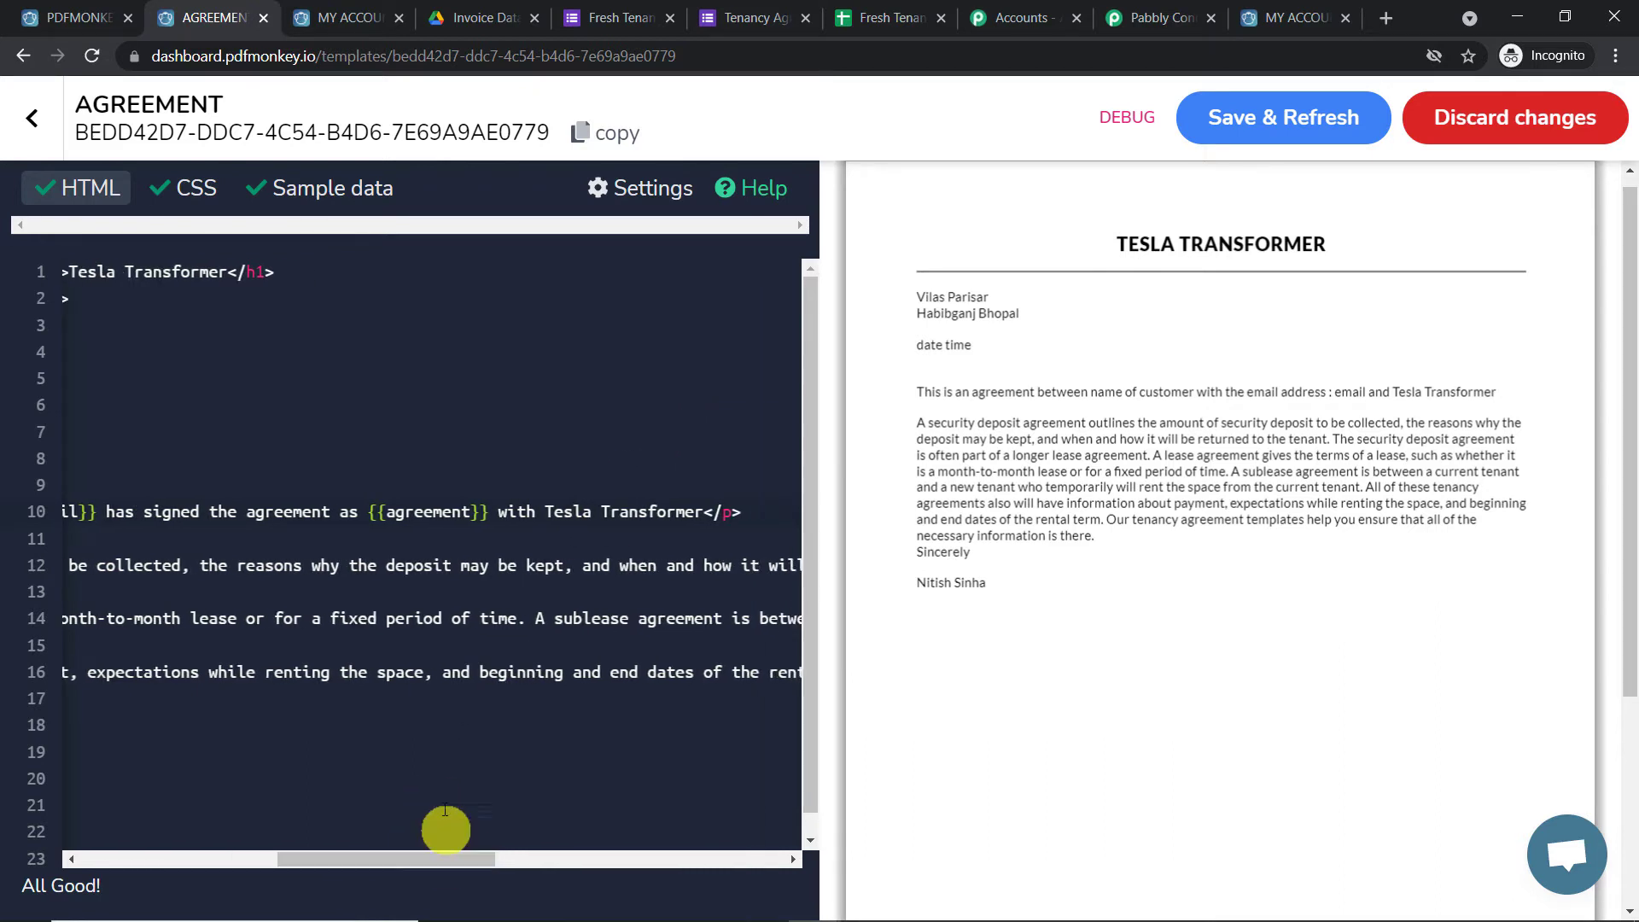
# Add an "agreement": "agreement" entry after email in the template's Sample data JSON
pyautogui.click(317, 190)
pyautogui.click(229, 353)
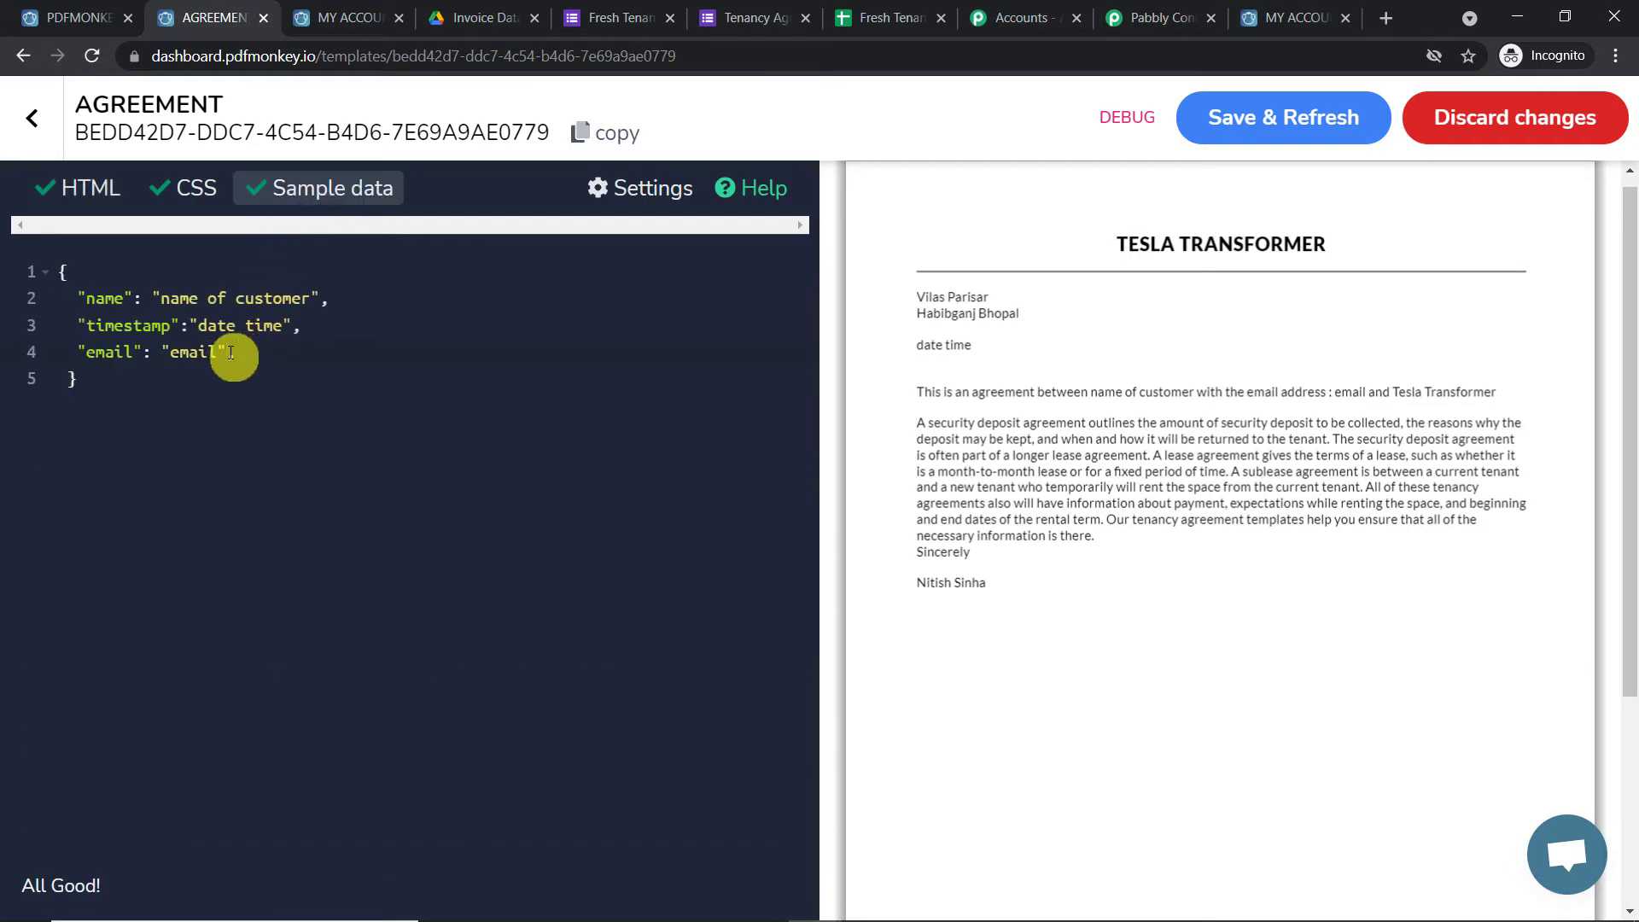
pyautogui.write('""')
pyautogui.click(230, 352)
pyautogui.write(',')
pyautogui.click(89, 377)
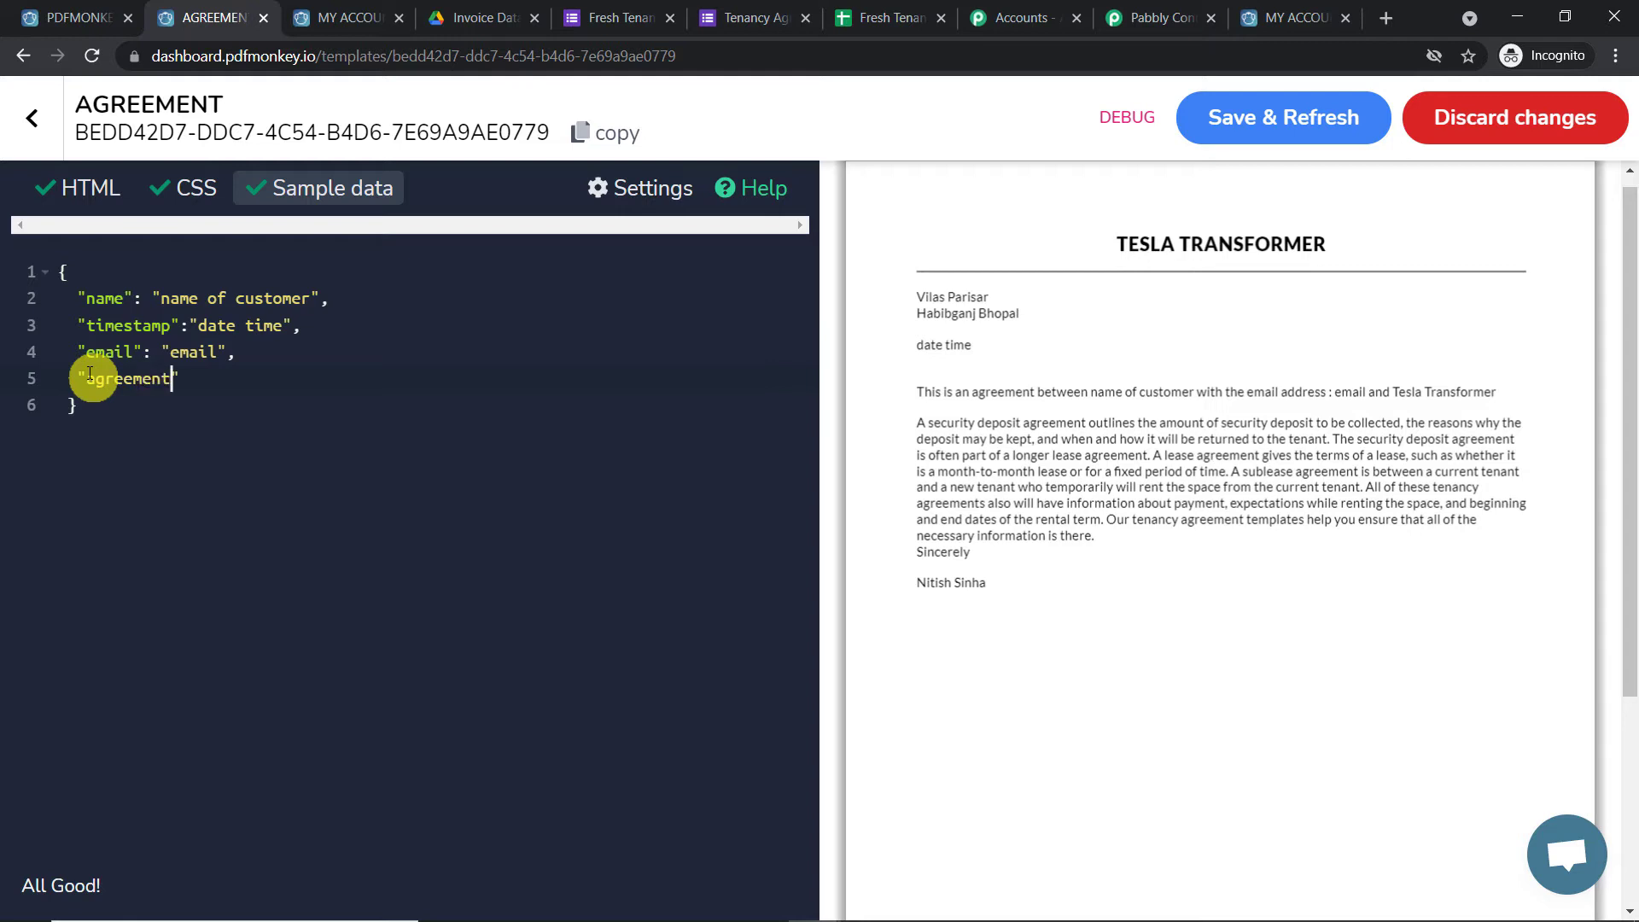
pyautogui.click(199, 378)
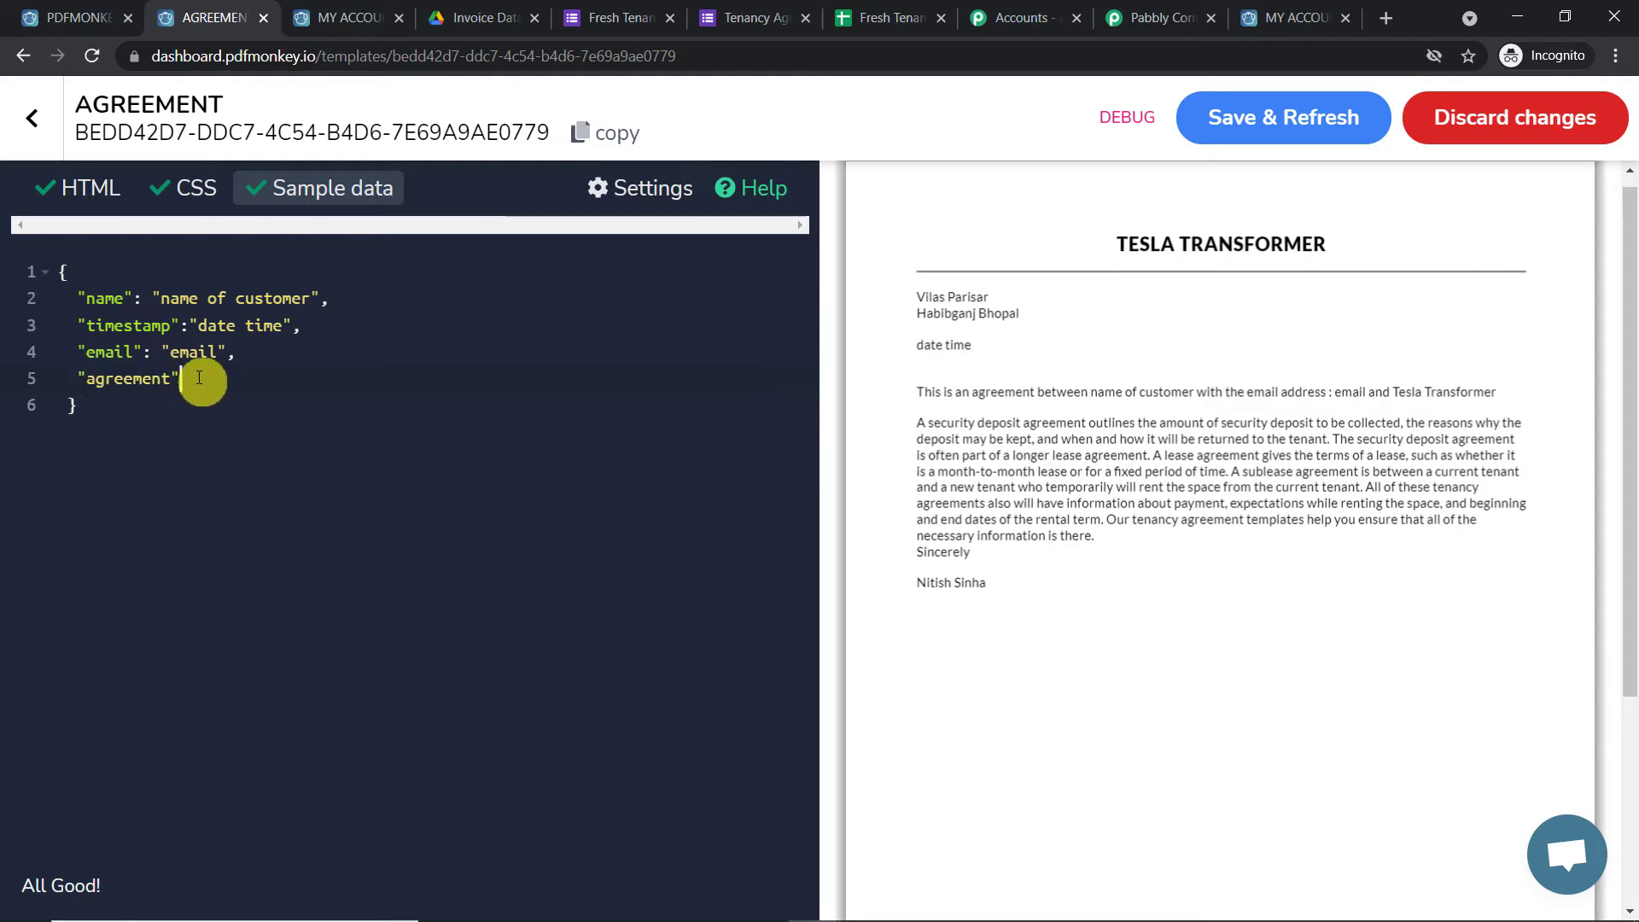
pyautogui.write(': "')
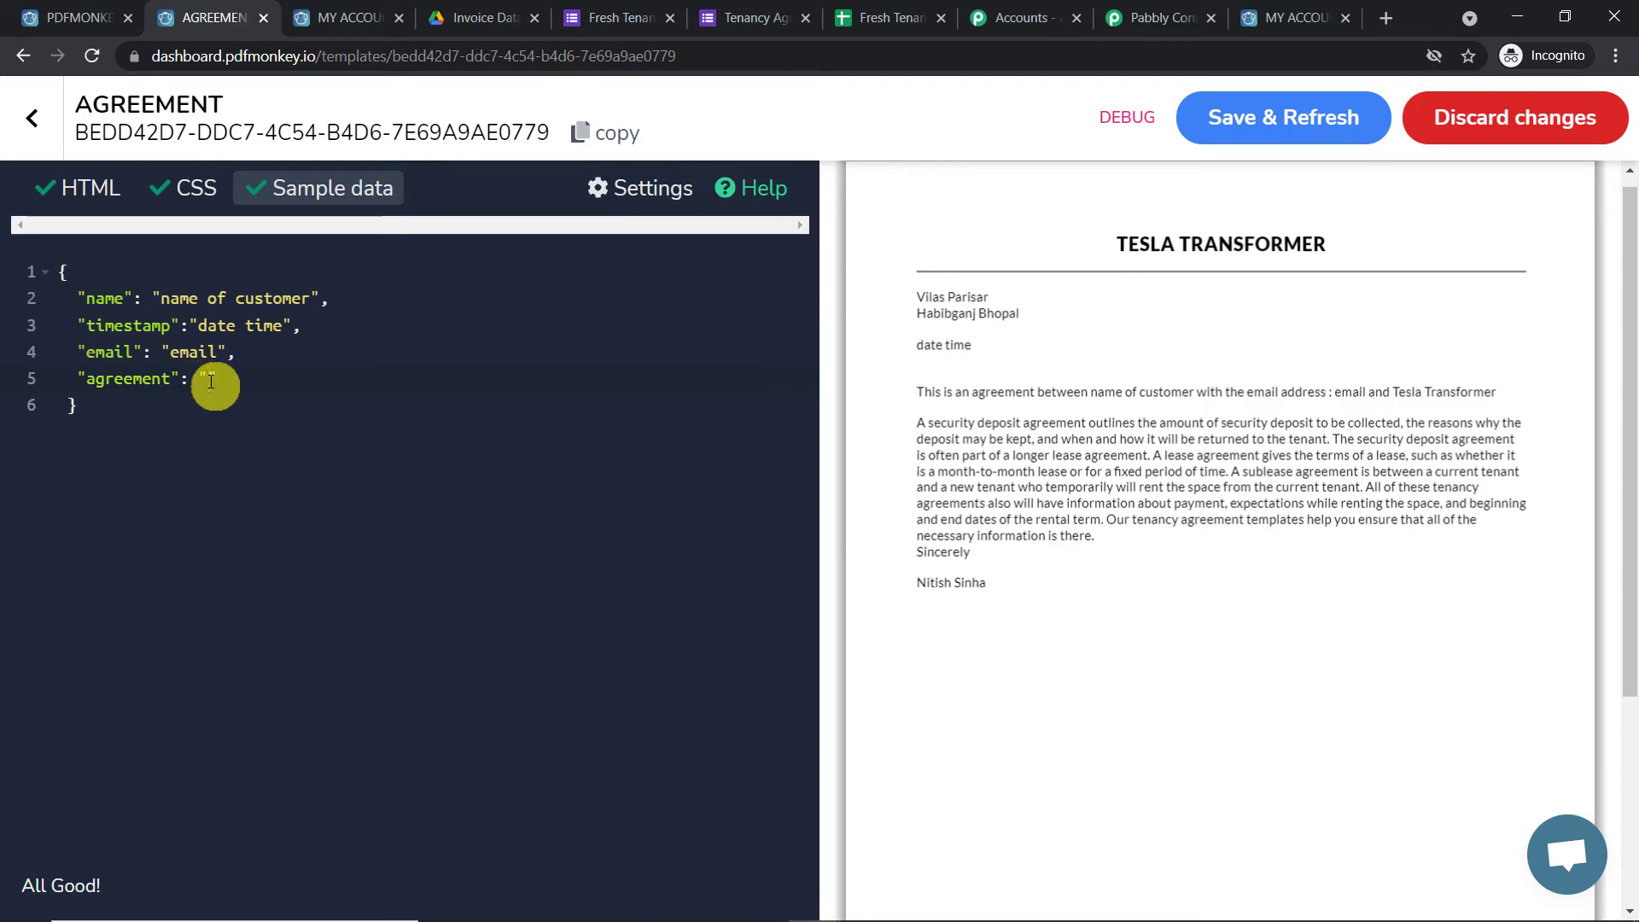
pyautogui.write('agreement')
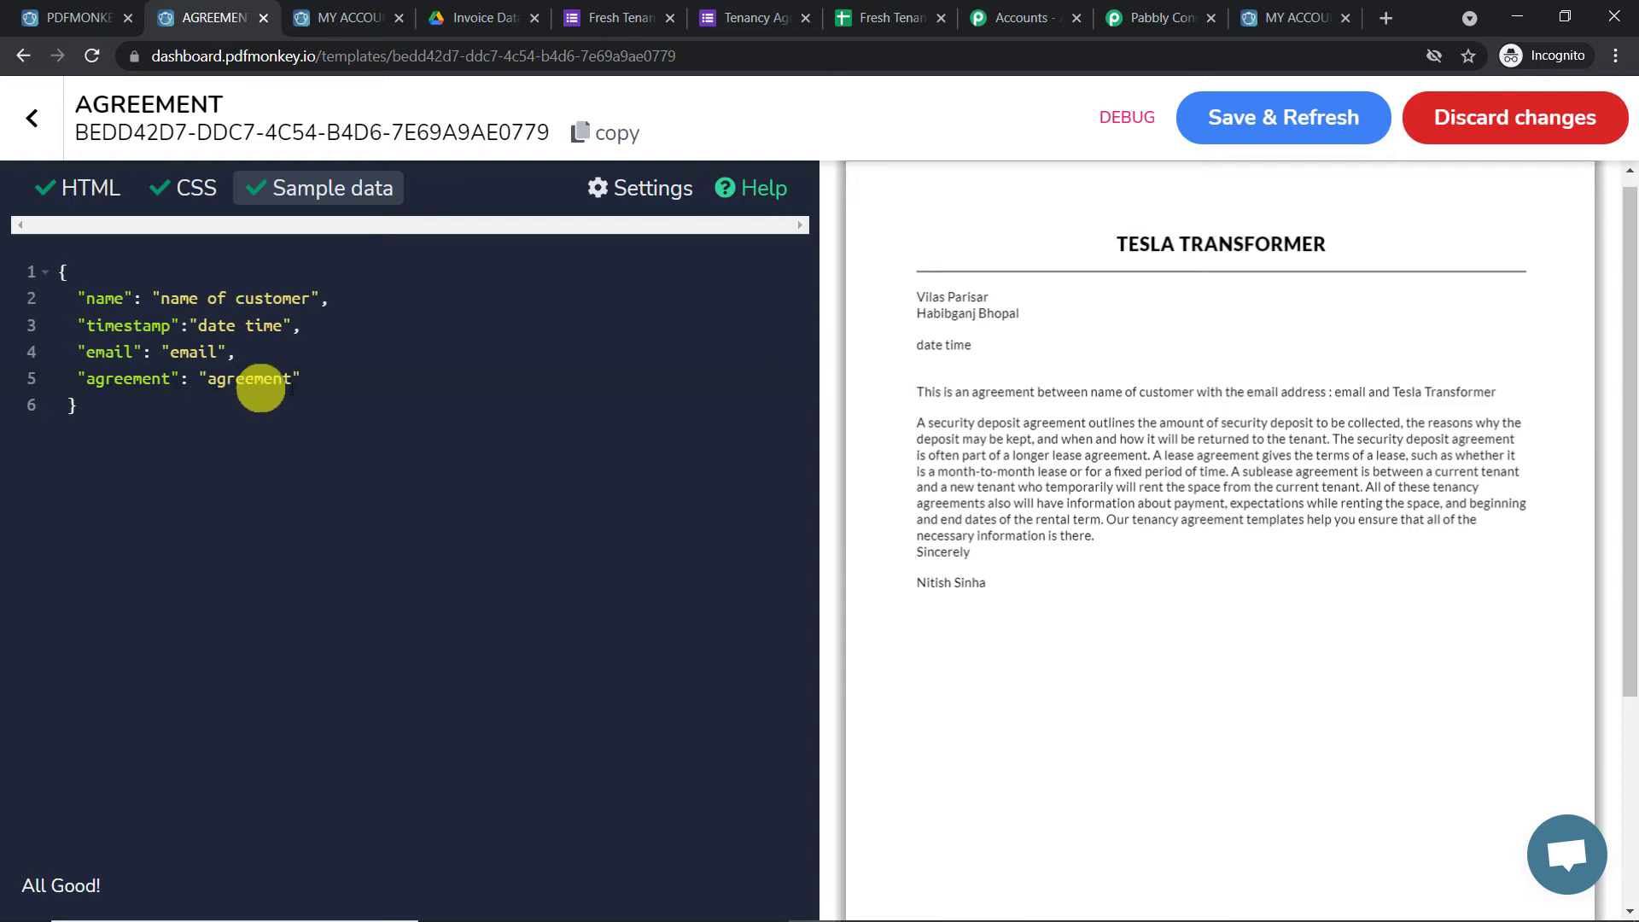
pyautogui.click(344, 383)
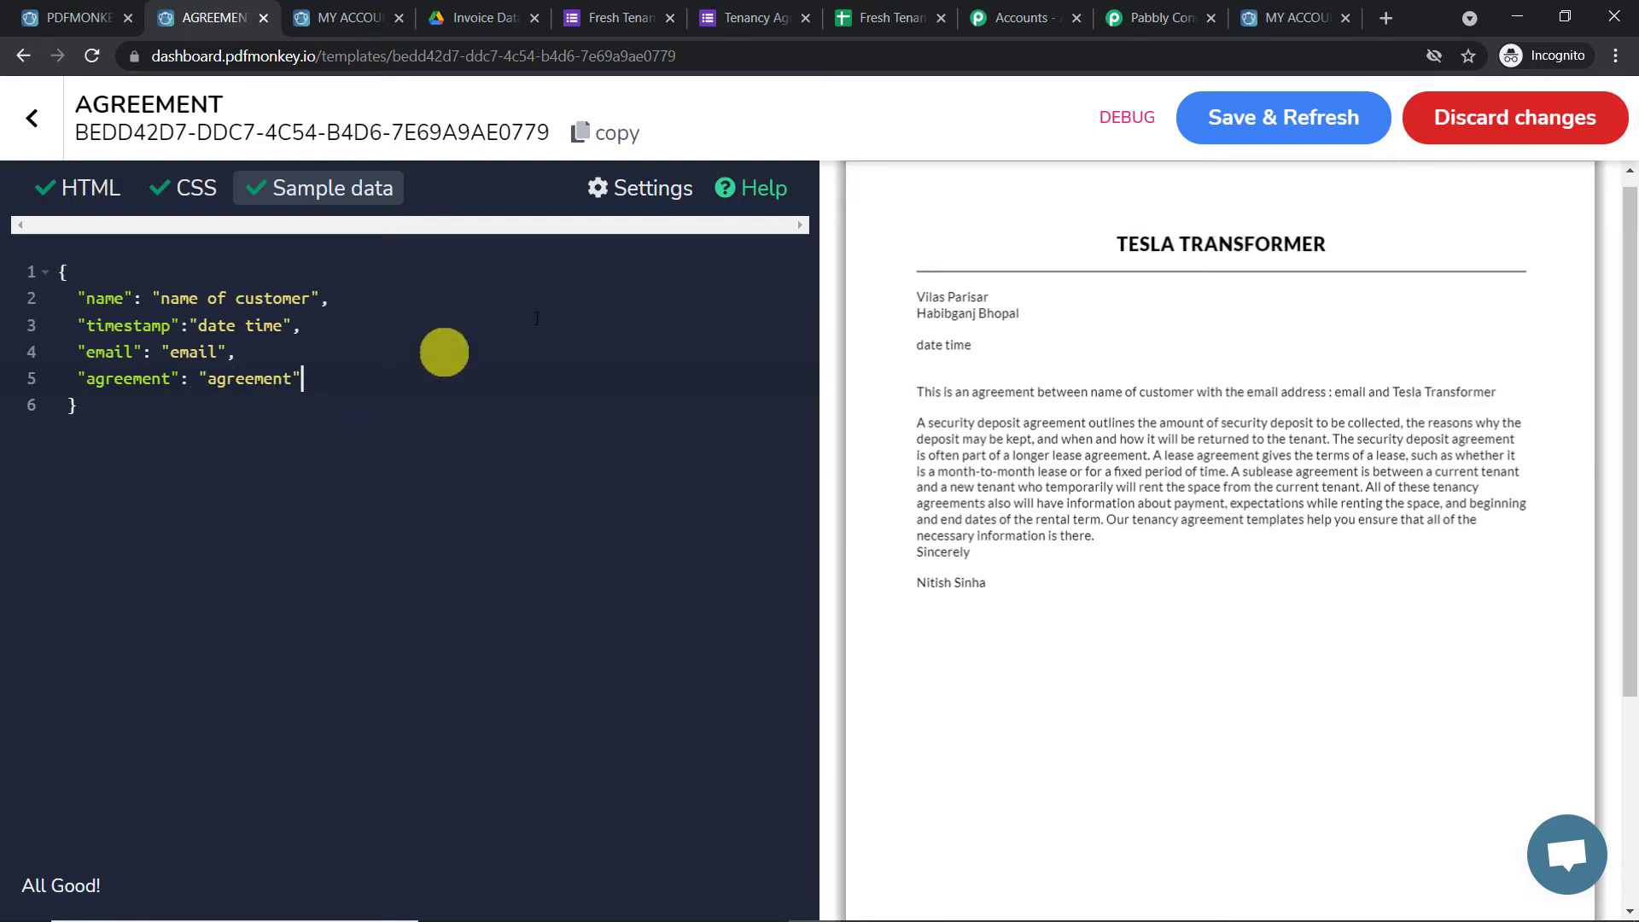
pyautogui.click(1282, 121)
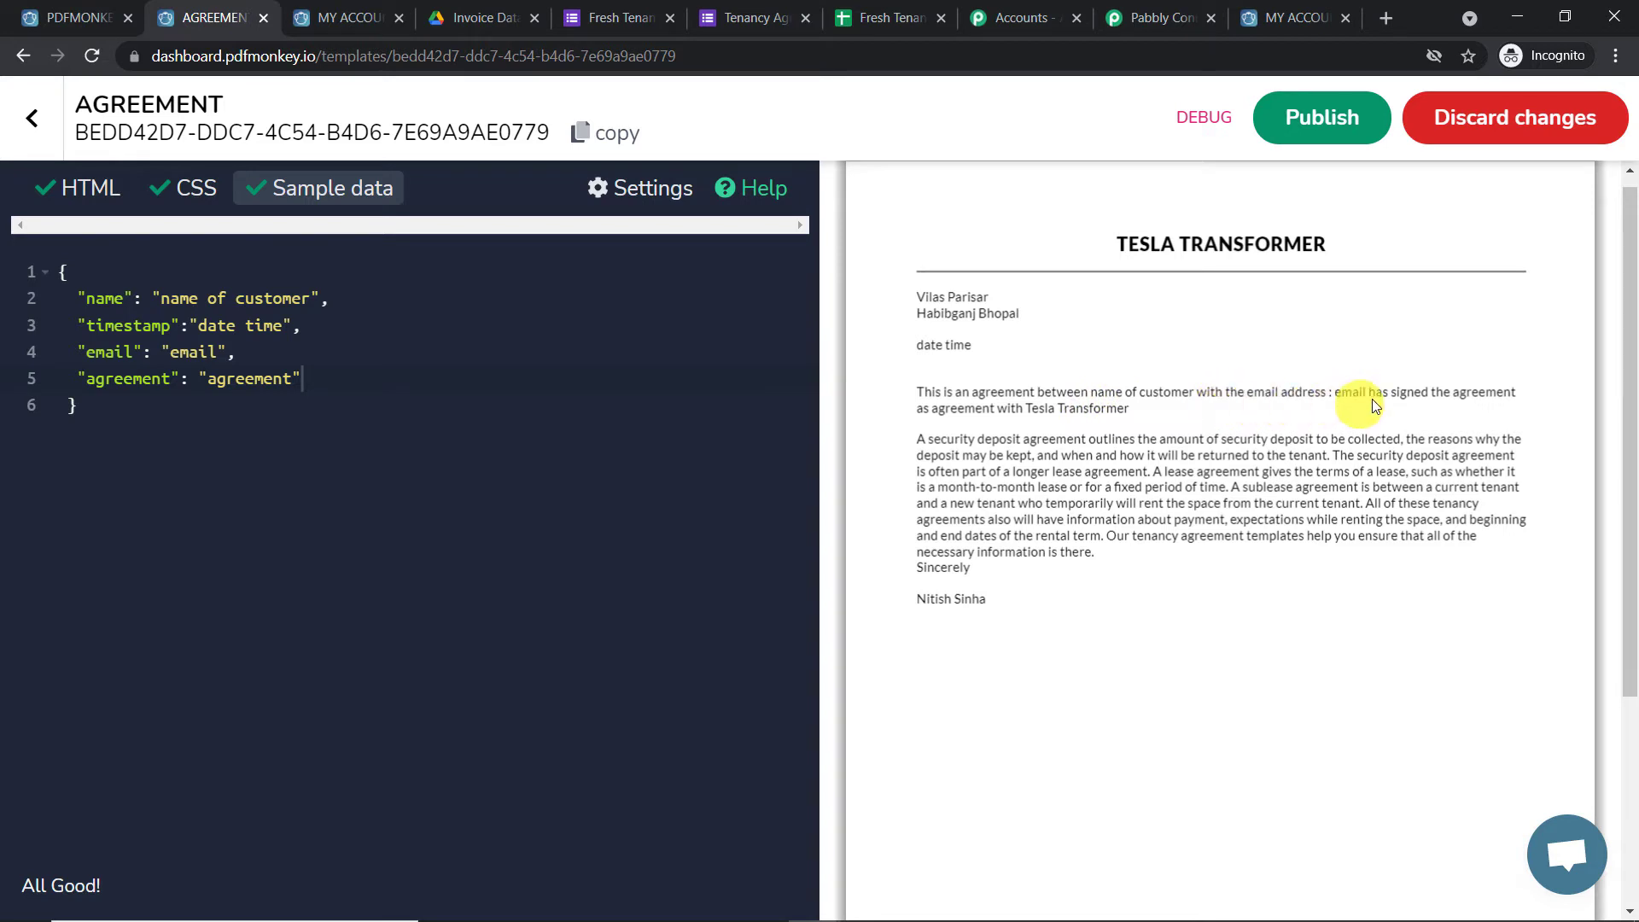
pyautogui.doubleClick(937, 409)
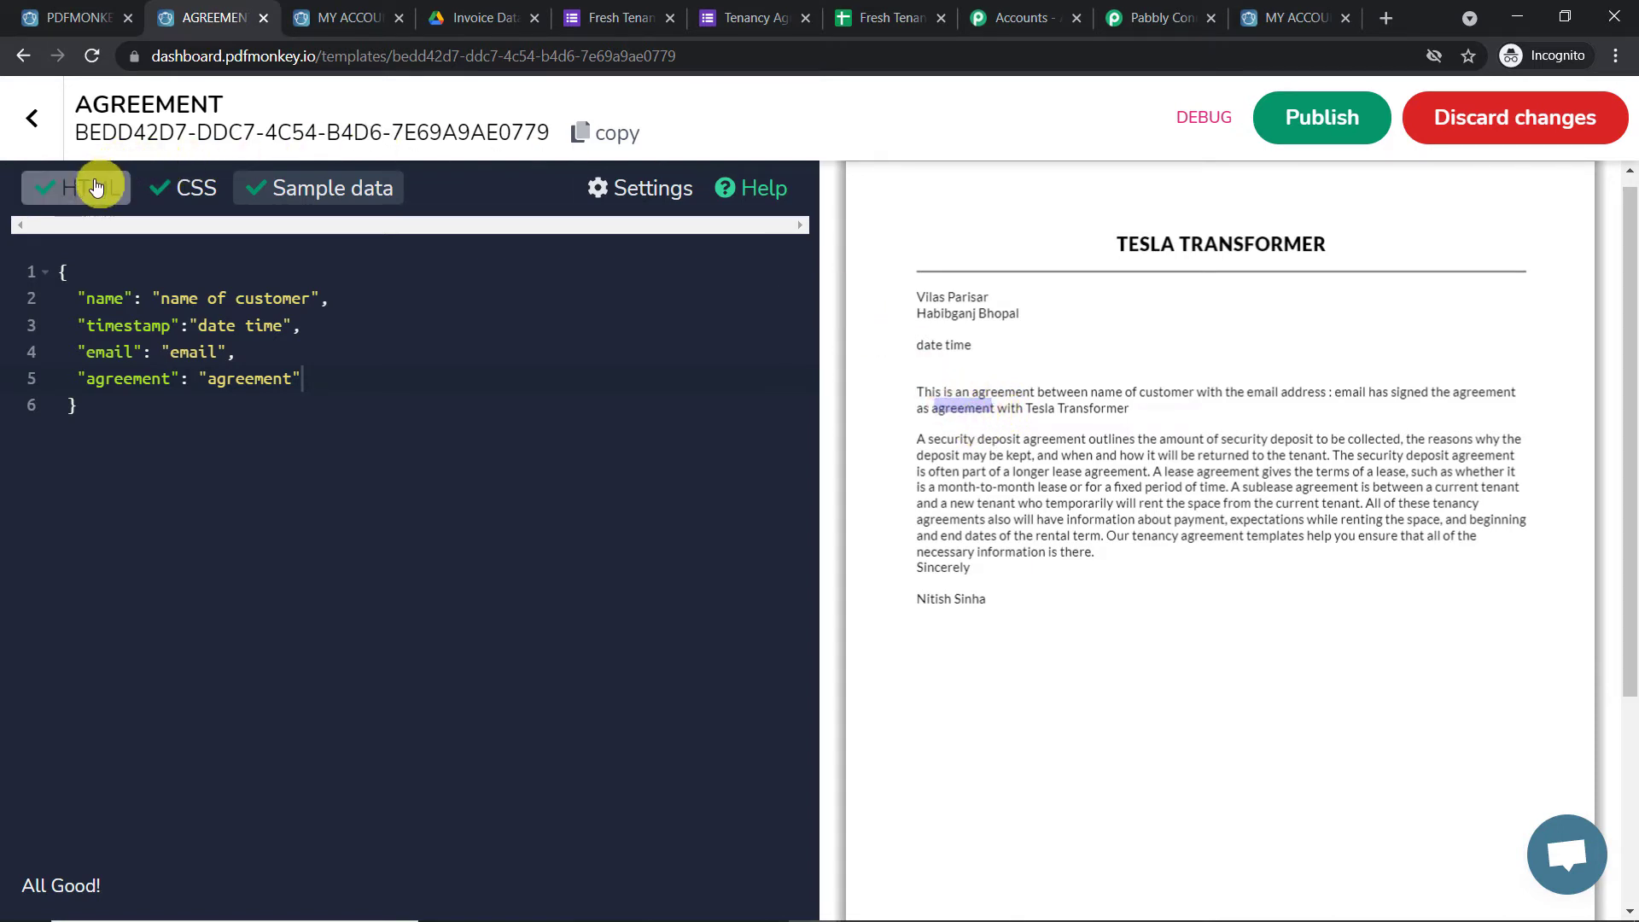
pyautogui.click(1130, 349)
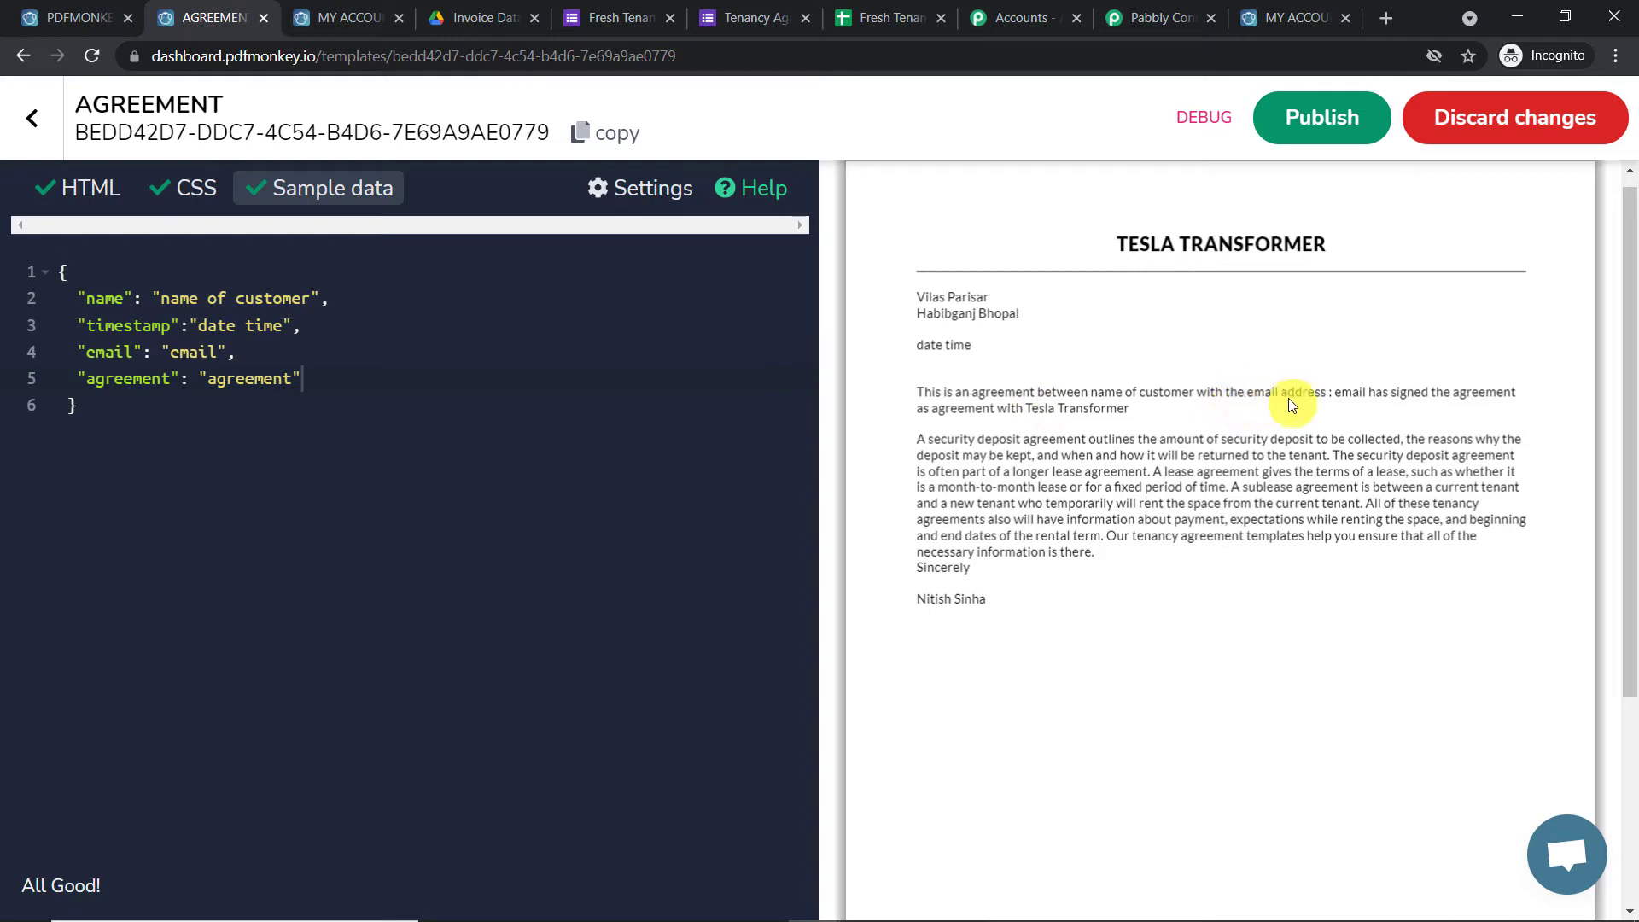
pyautogui.moveTo(1335, 393); pyautogui.dragTo(1369, 391)
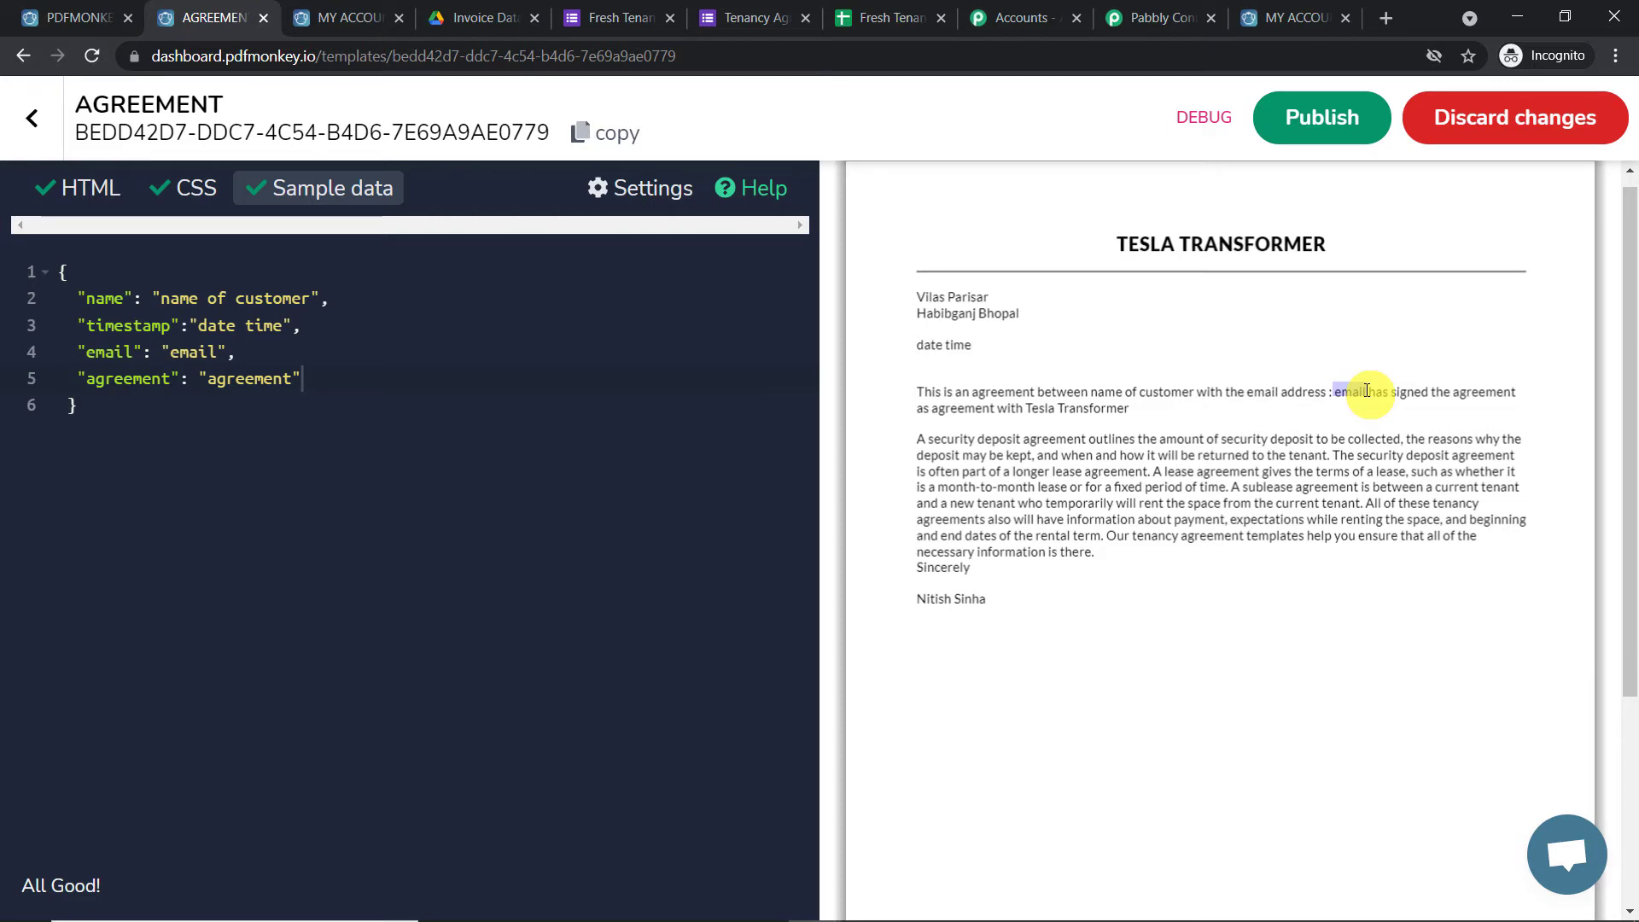
pyautogui.click(1141, 397)
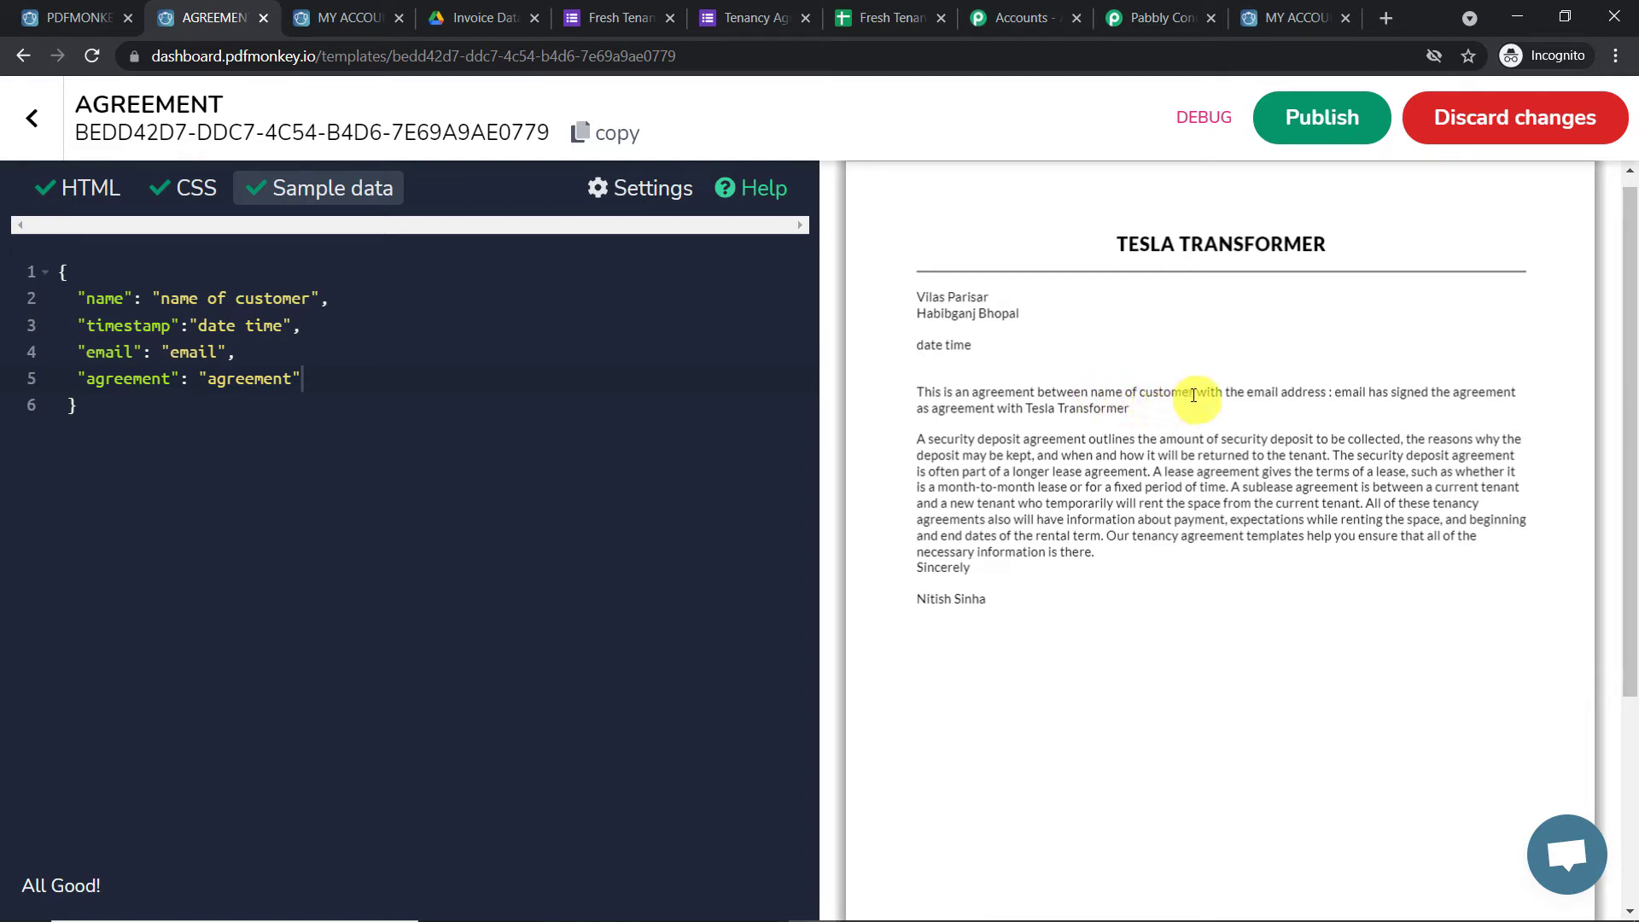
pyautogui.moveTo(1194, 393); pyautogui.dragTo(1091, 389)
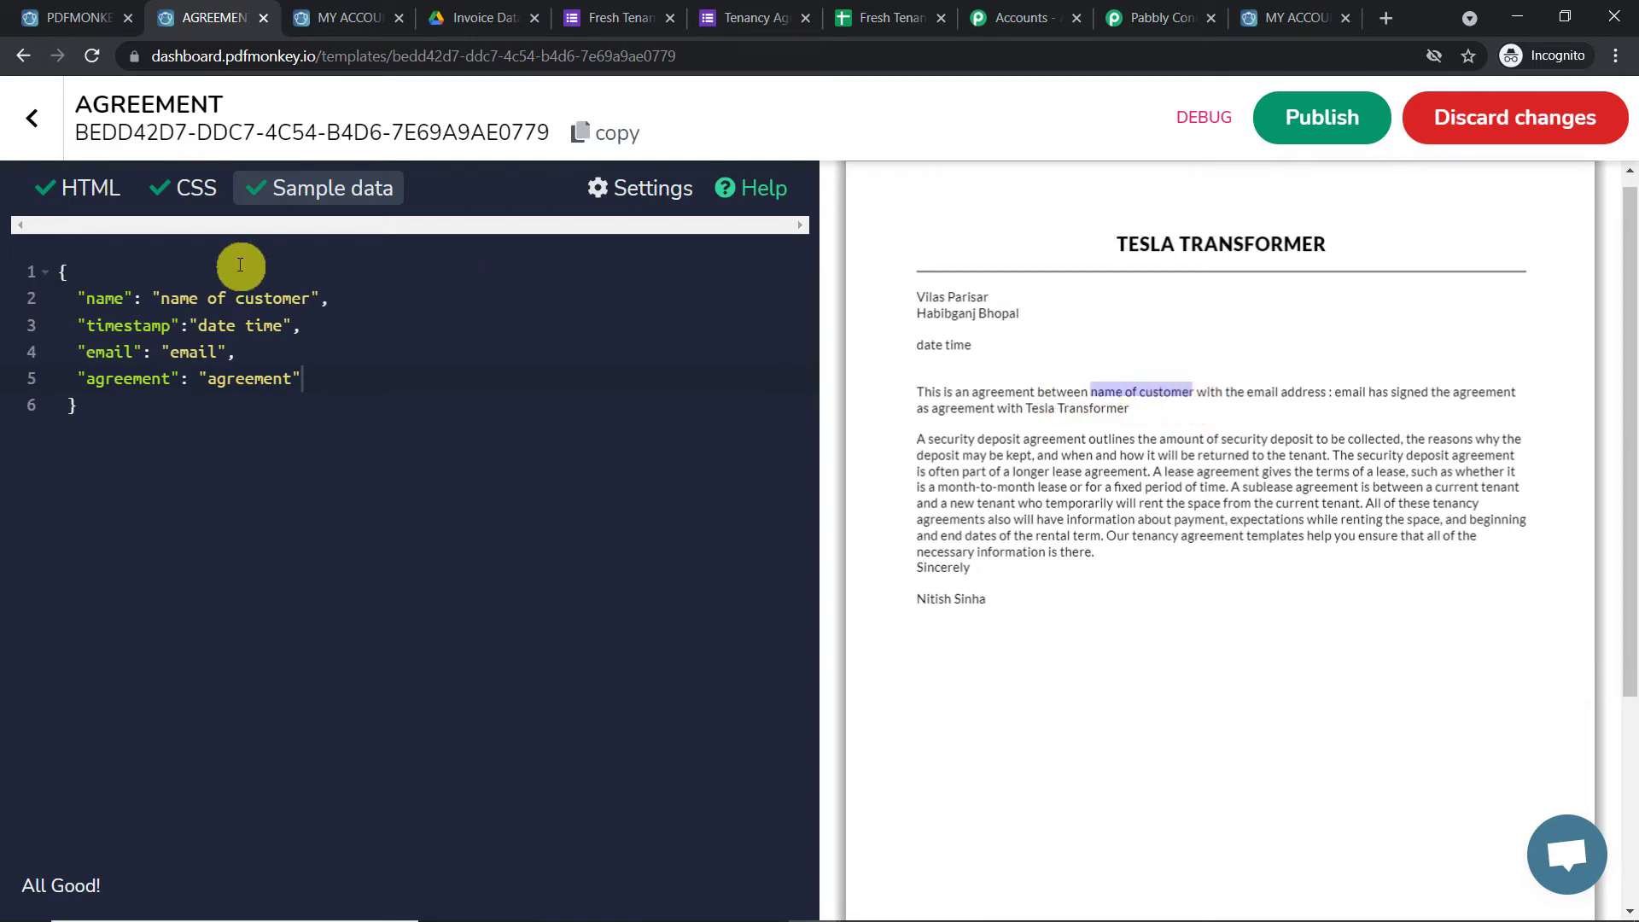
pyautogui.moveTo(305, 301); pyautogui.dragTo(163, 306)
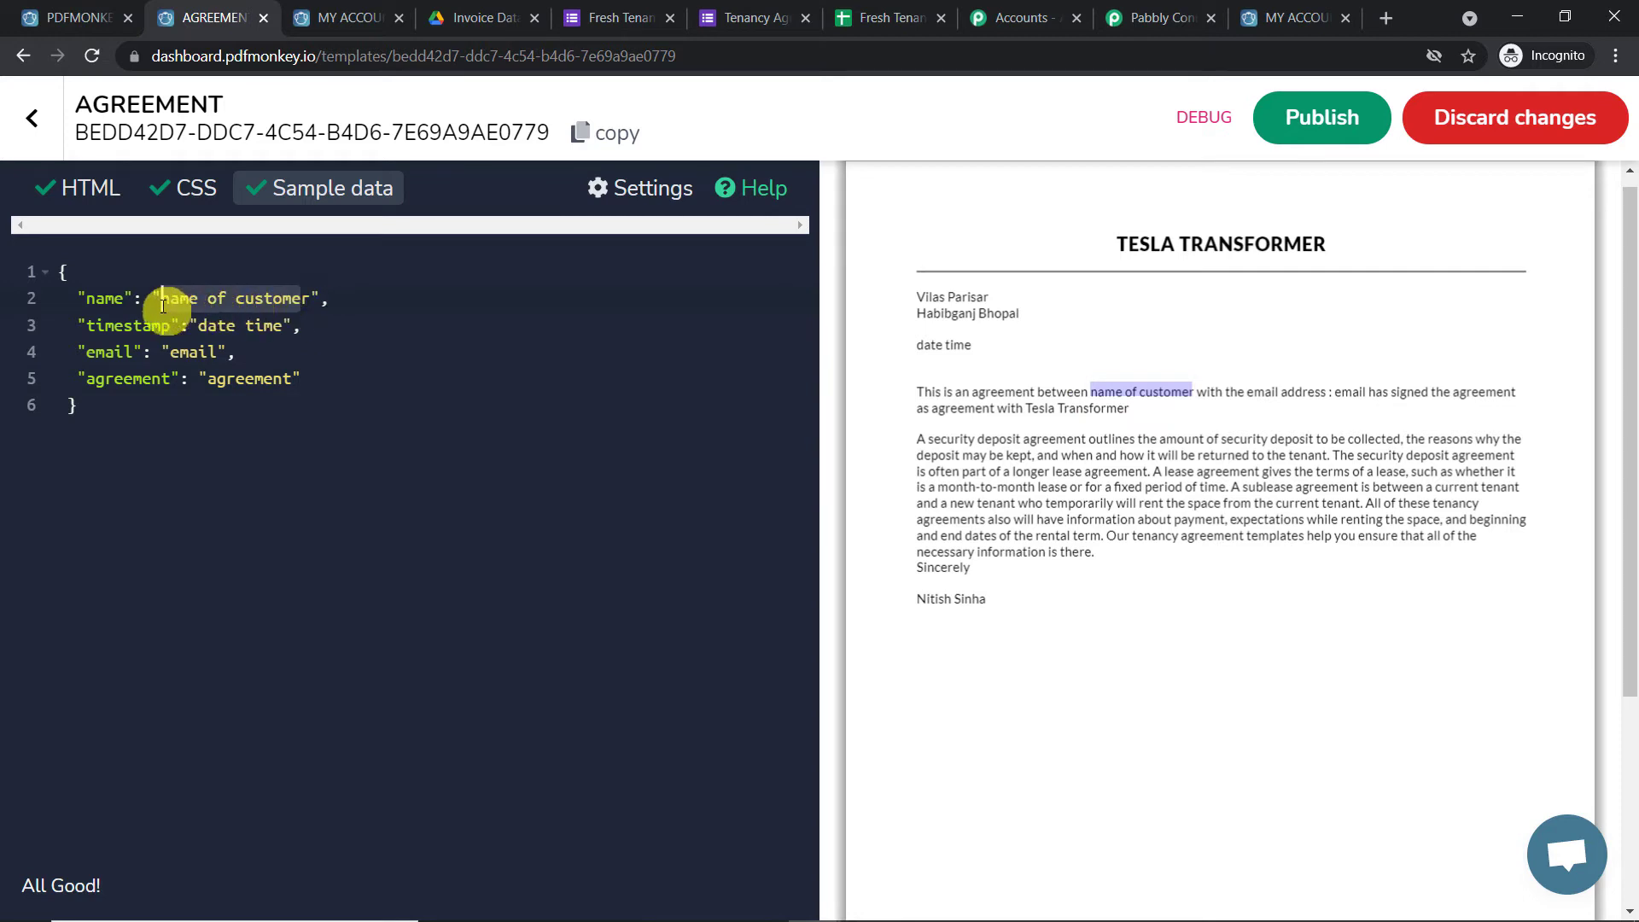
pyautogui.click(1264, 393)
pyautogui.moveTo(1365, 393); pyautogui.dragTo(1334, 394)
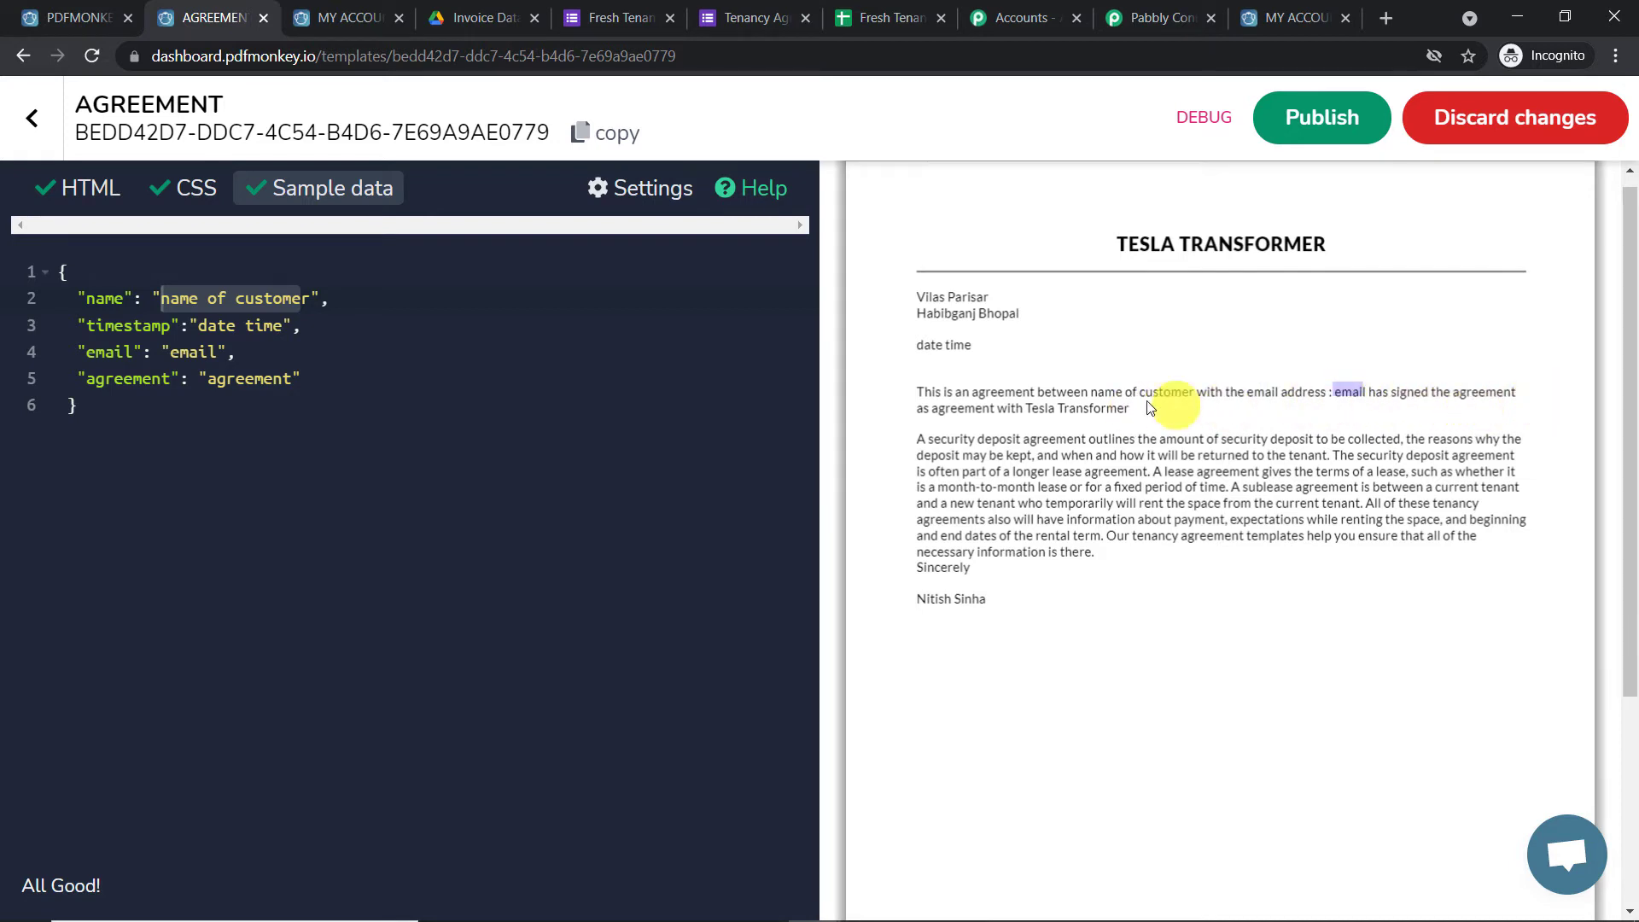
pyautogui.click(967, 409)
pyautogui.moveTo(968, 409); pyautogui.dragTo(937, 409)
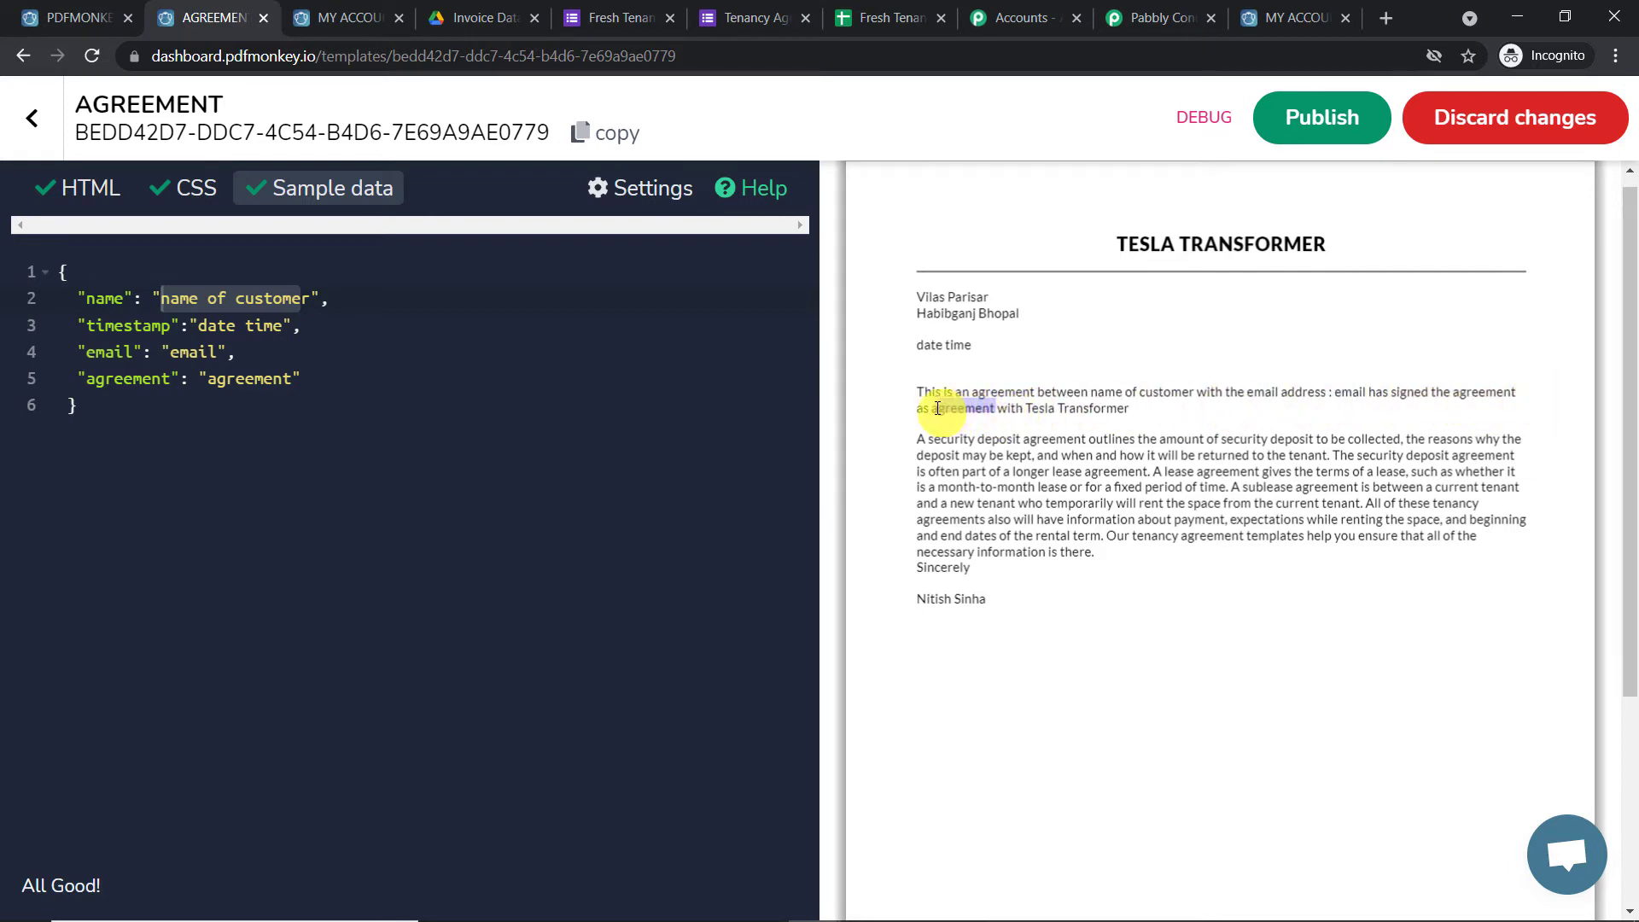
pyautogui.click(1151, 333)
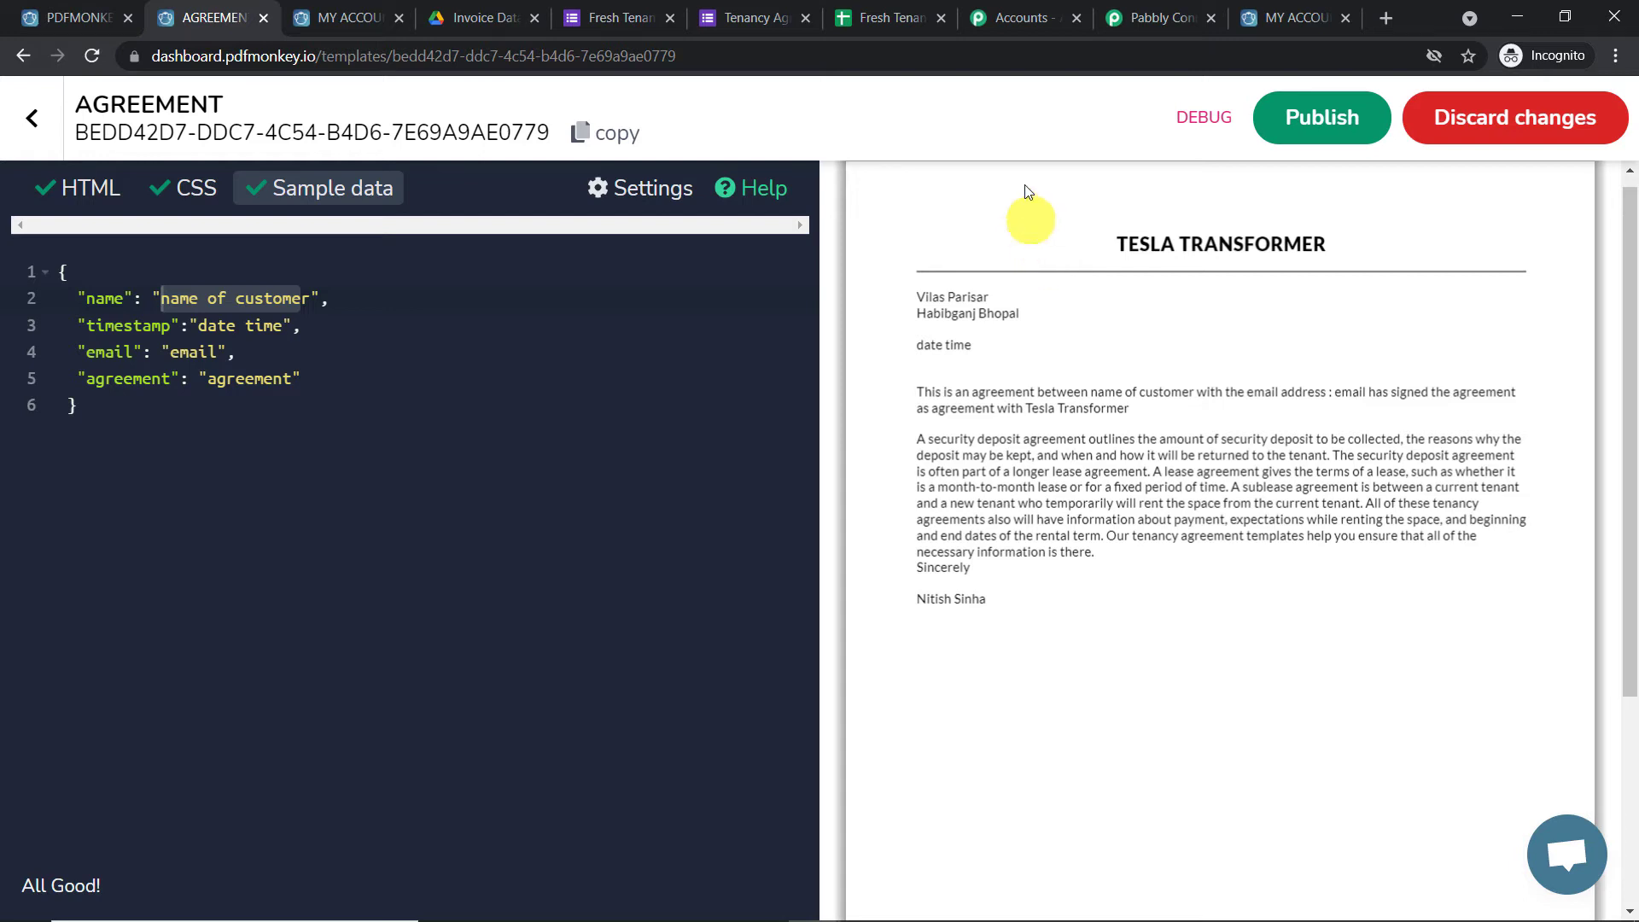
pyautogui.click(1144, 10)
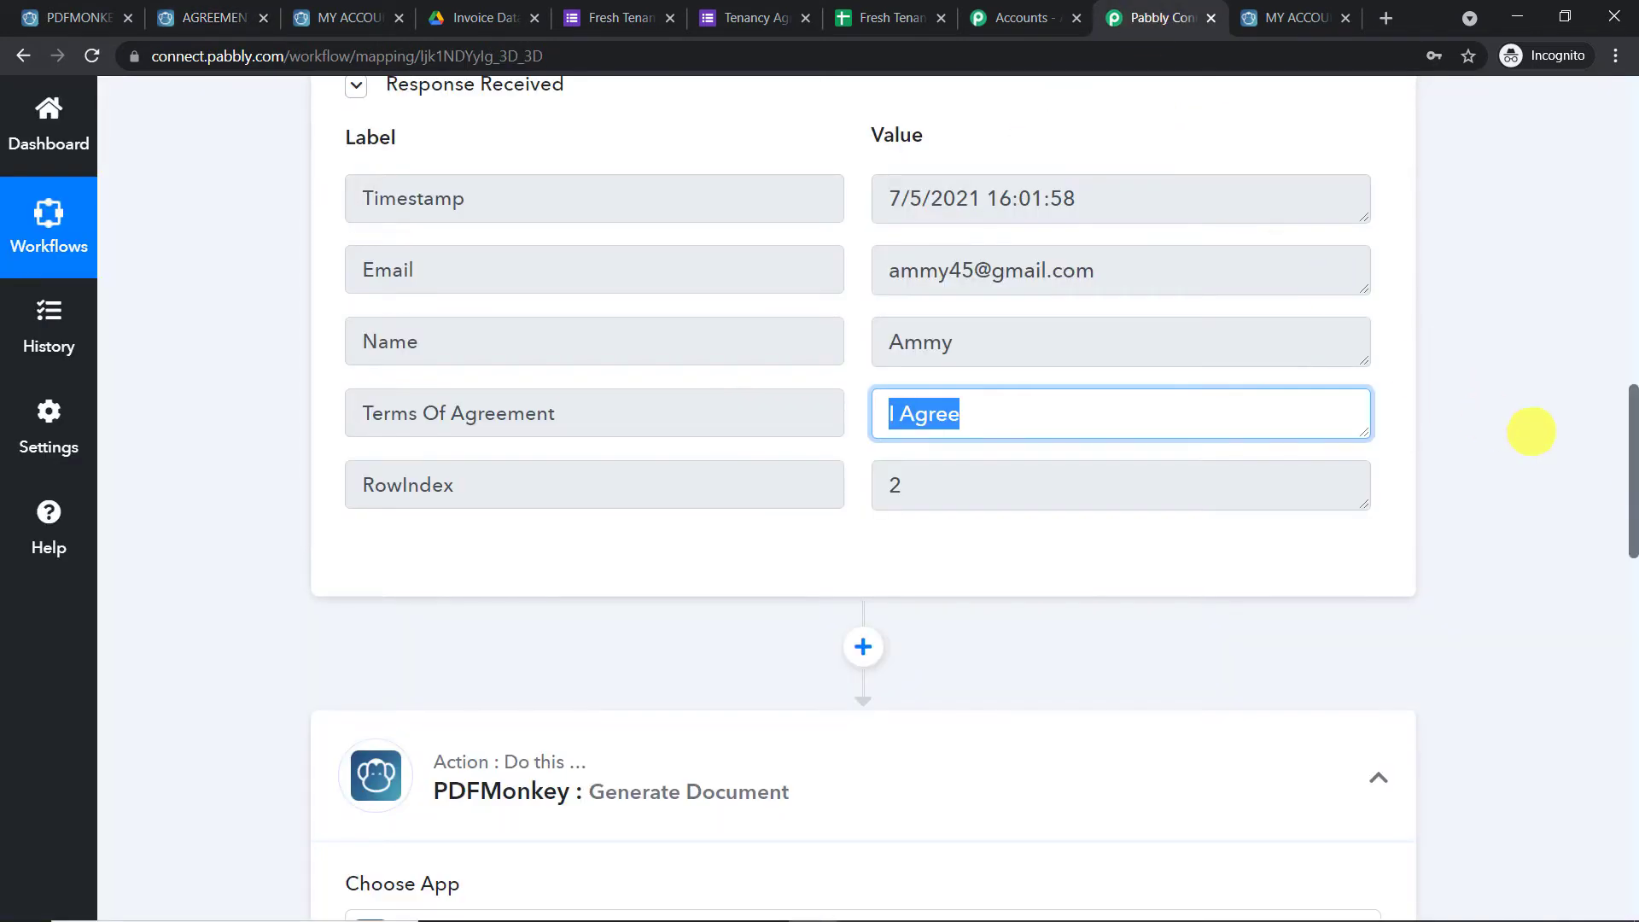
pyautogui.moveTo(1632, 491); pyautogui.dragTo(1632, 683)
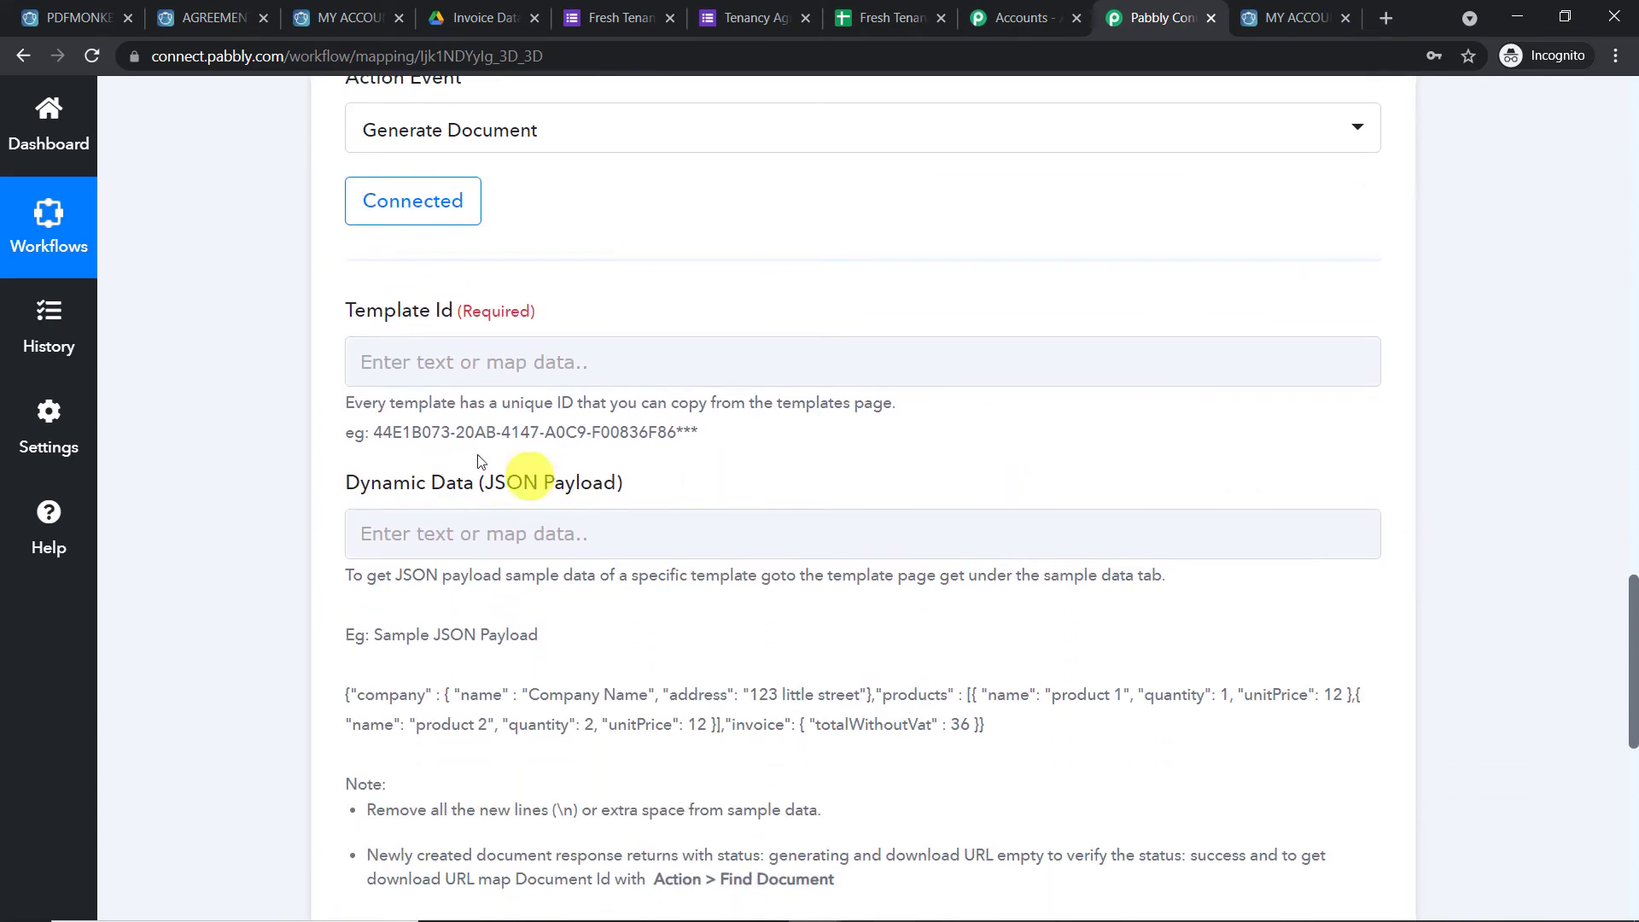
pyautogui.click(370, 360)
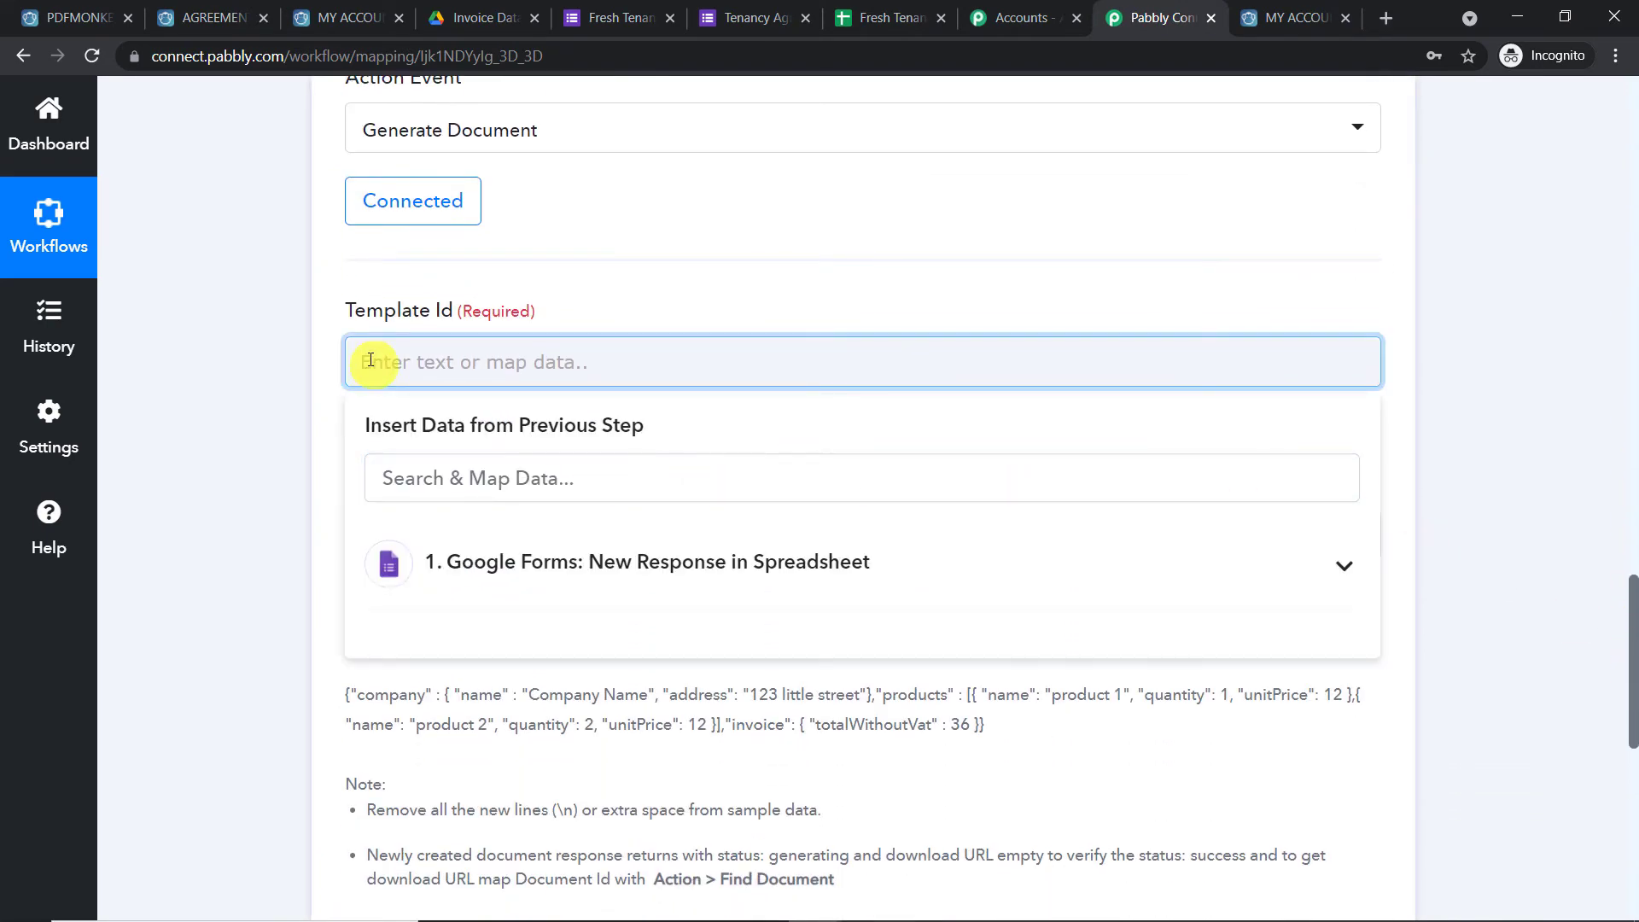
pyautogui.click(204, 17)
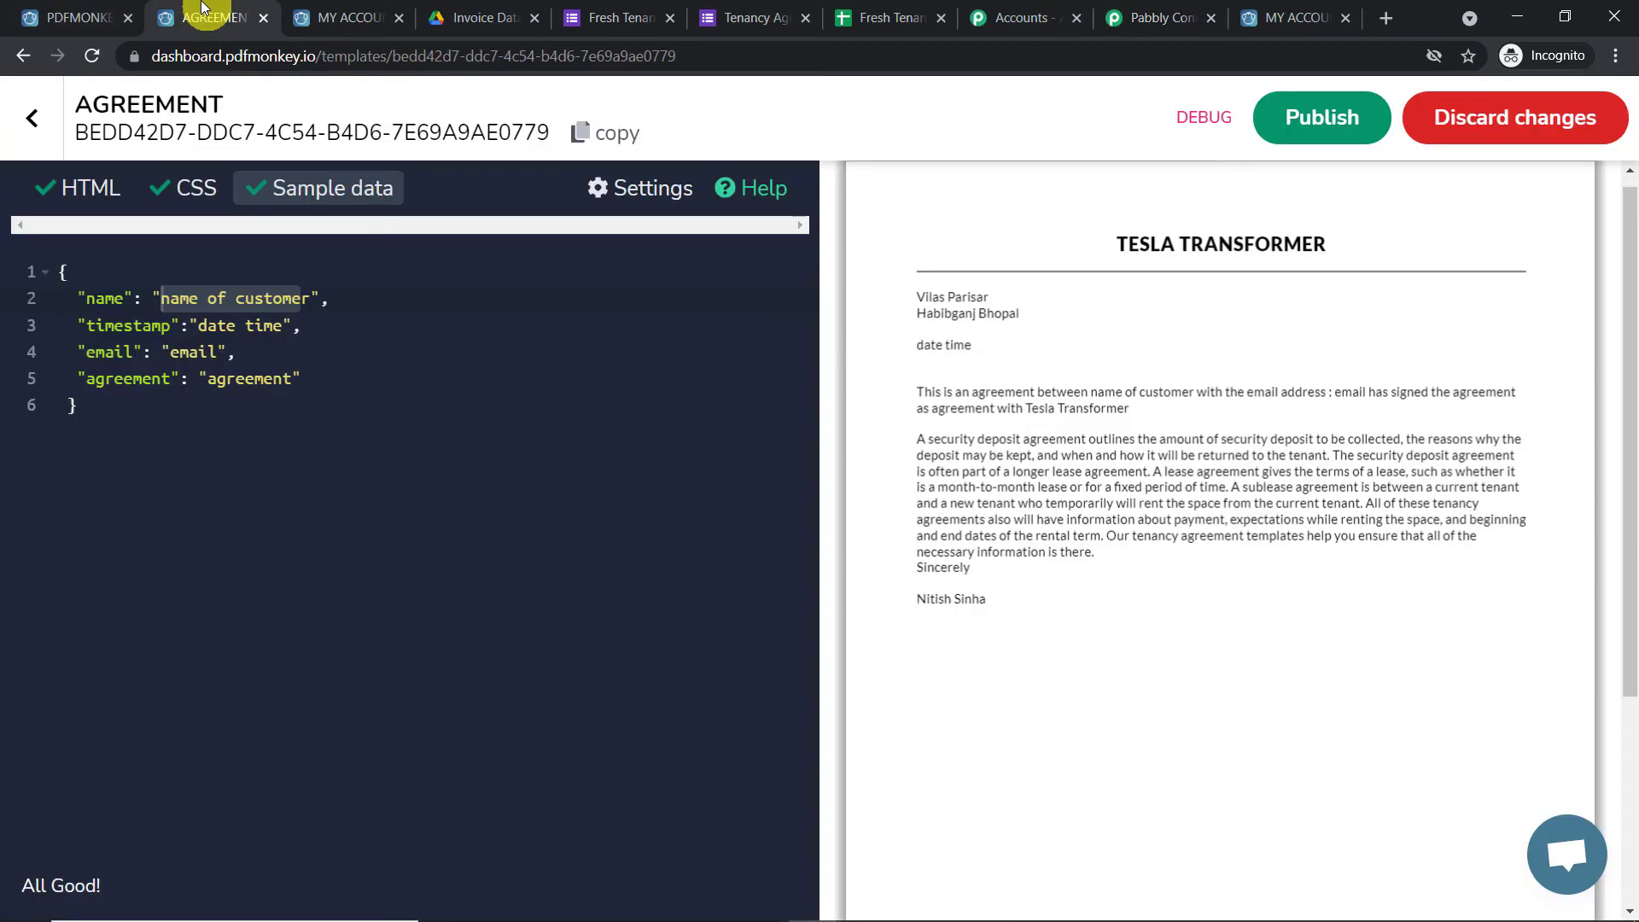
# Publish the AGREEMENT template and return to the Templates list showing its template ID
pyautogui.click(1329, 135)
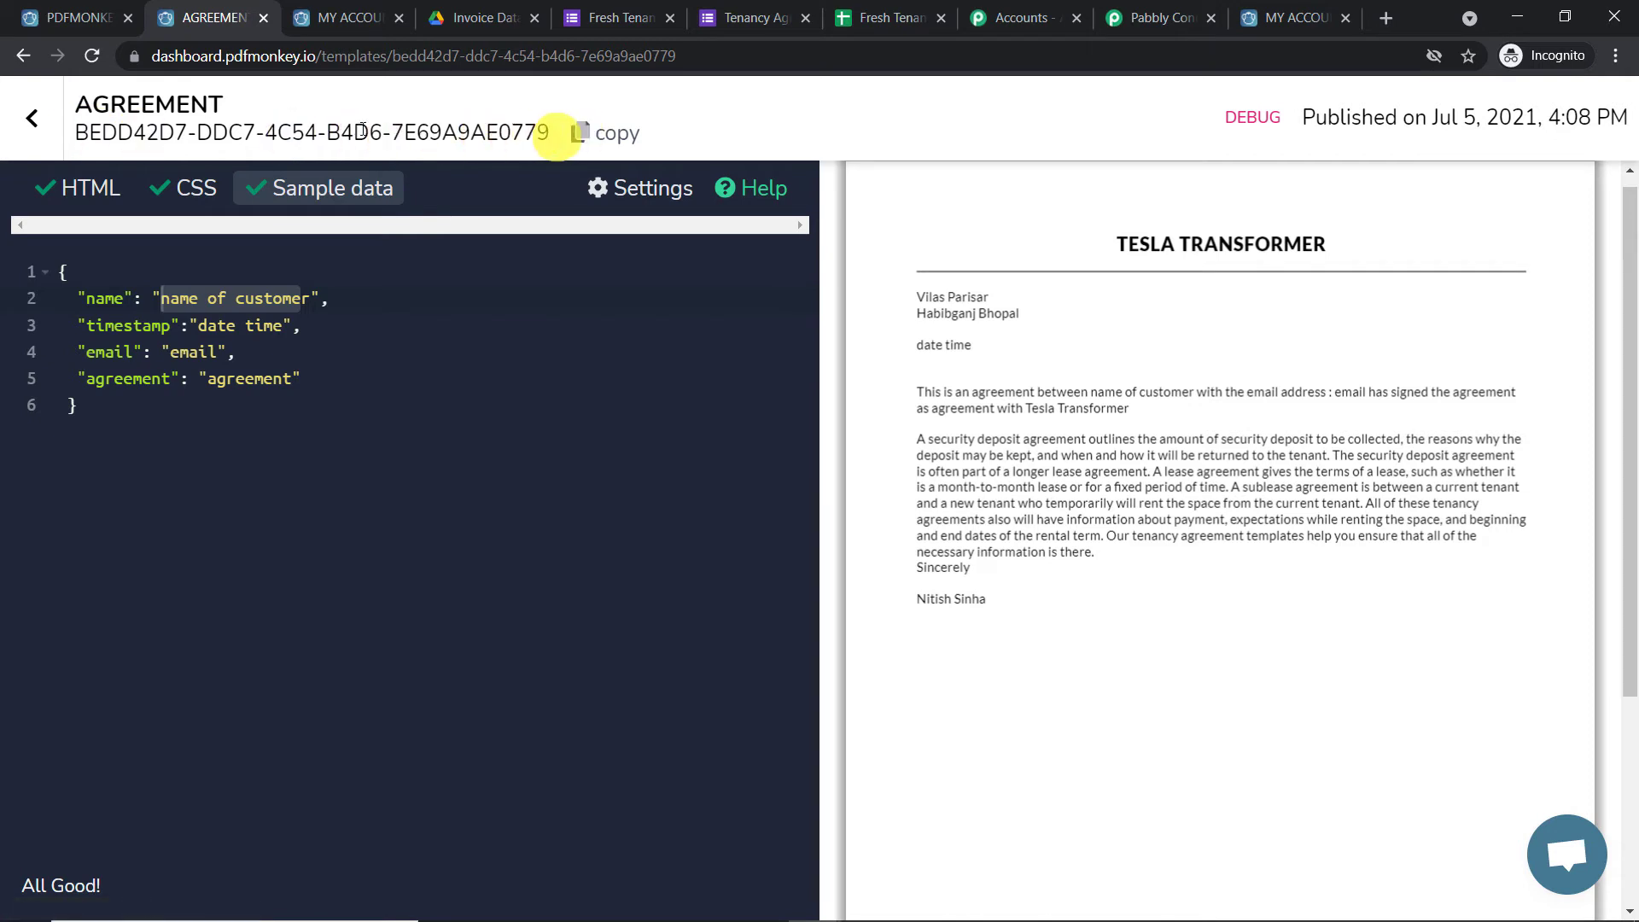
pyautogui.click(34, 121)
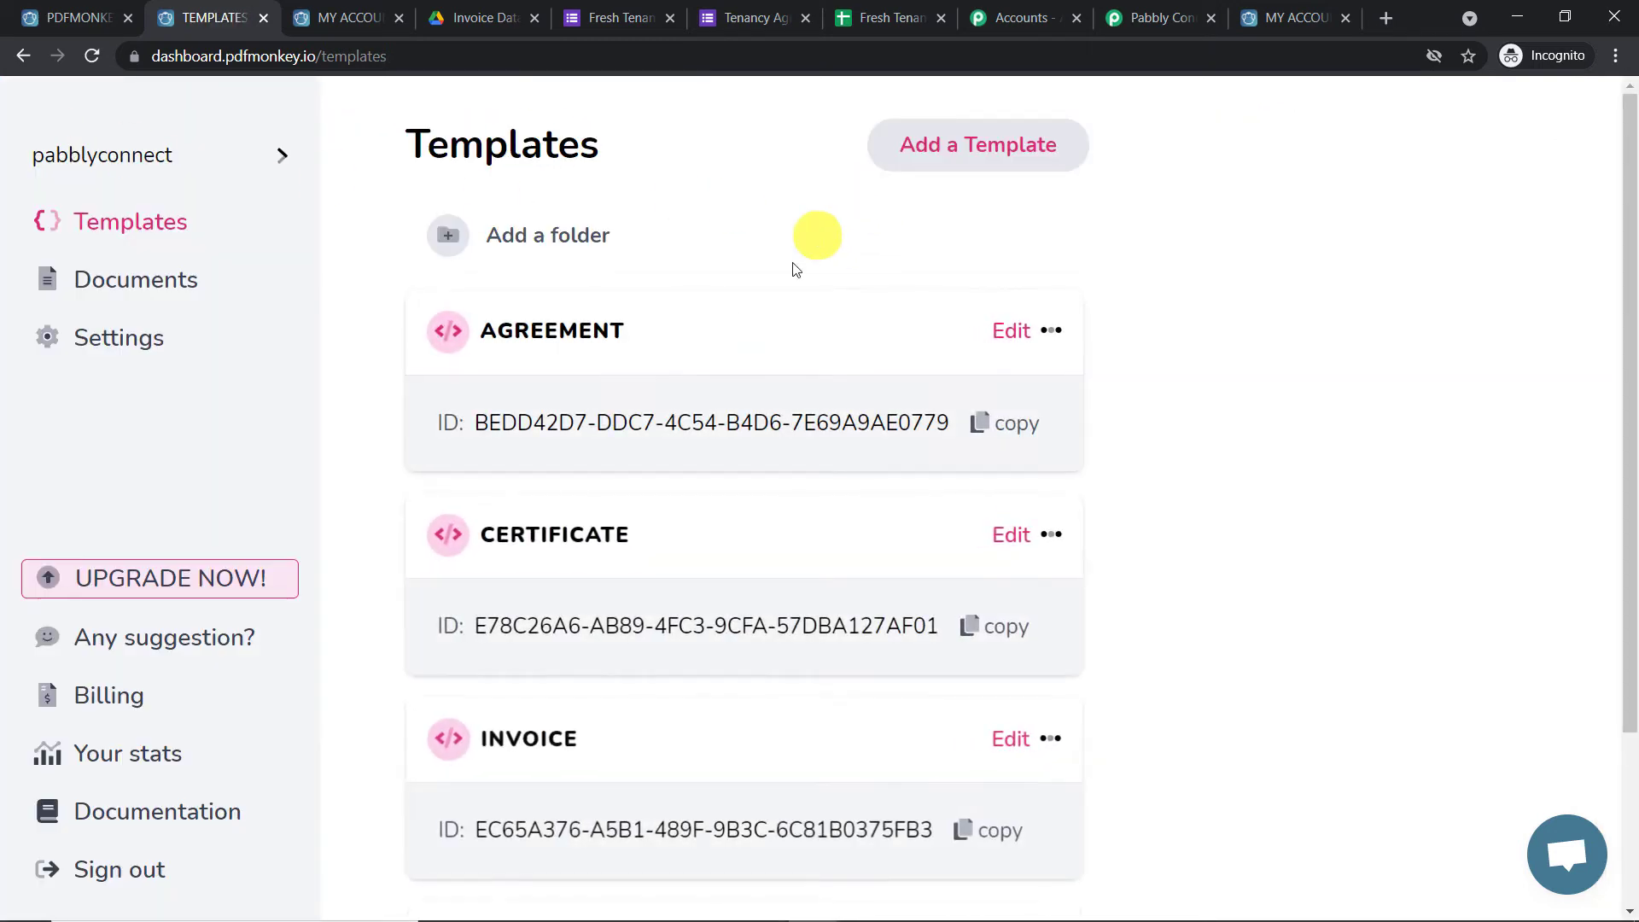
pyautogui.scroll(-1, 563, 460)
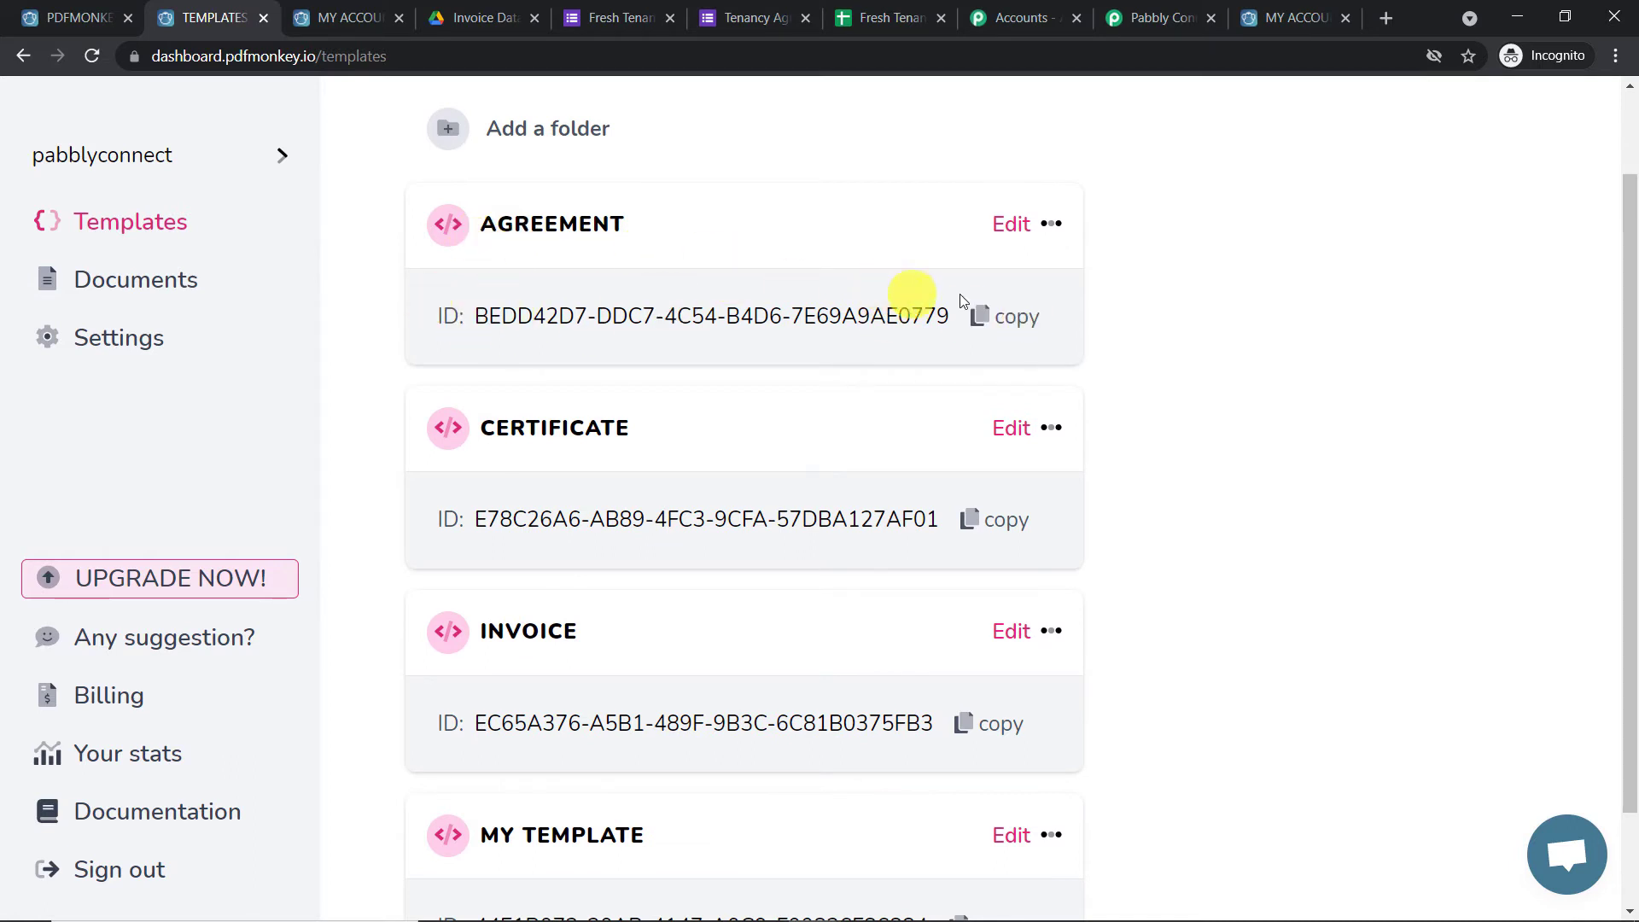
# Copy the AGREEMENT template ID into the PDFMonkey step's Template Id field
pyautogui.click(1010, 325)
pyautogui.click(1157, 17)
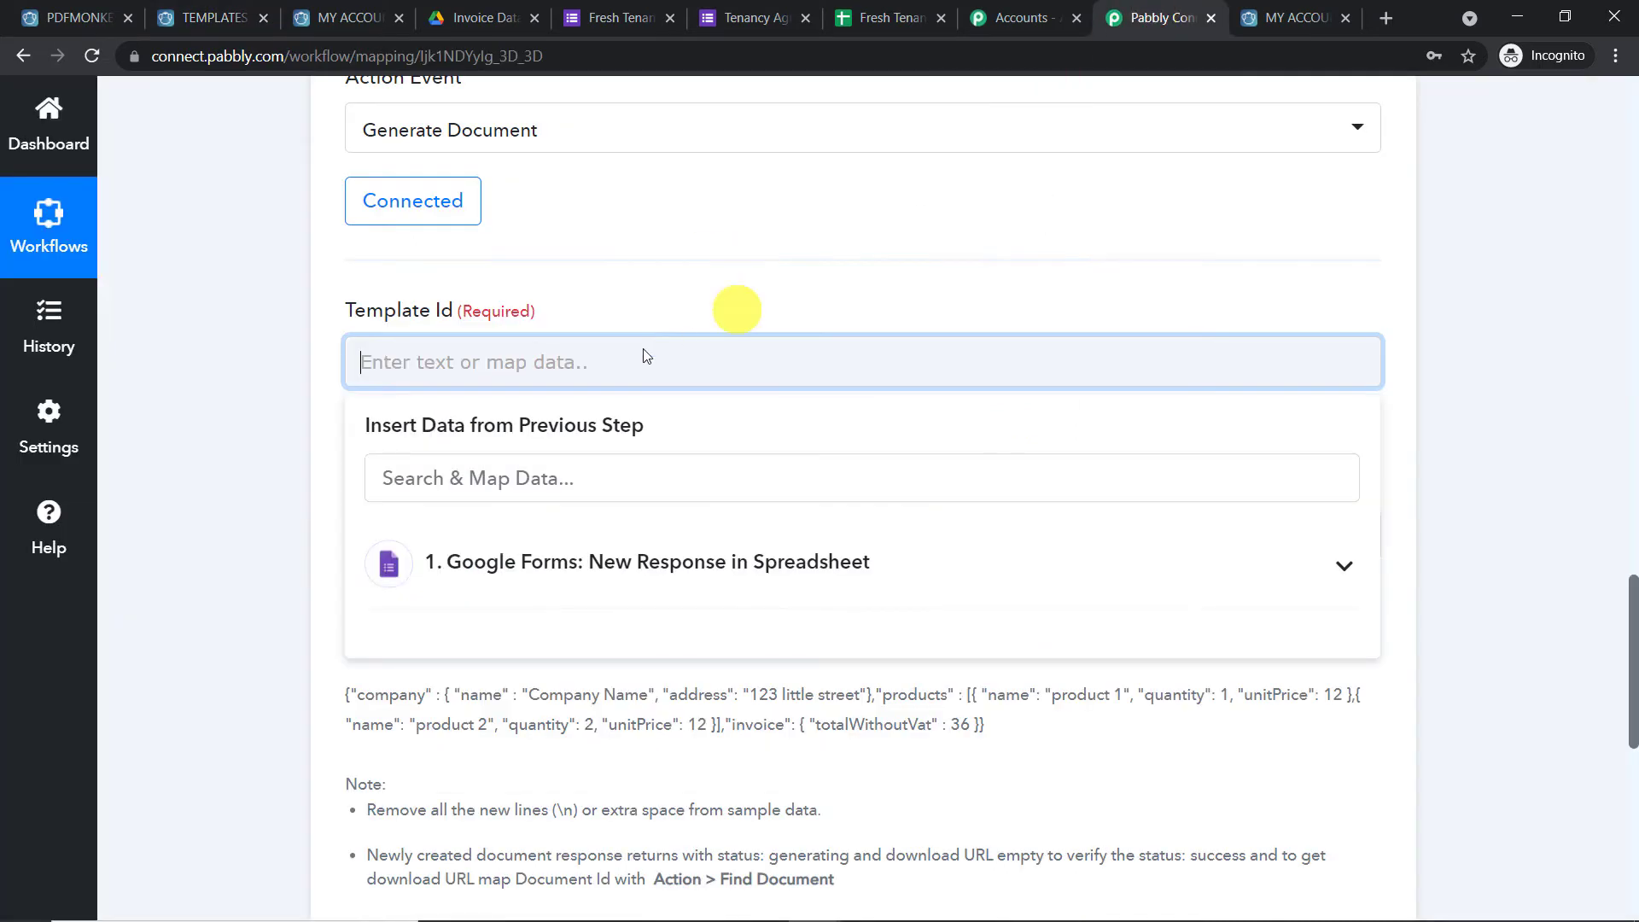
pyautogui.rightClick(495, 367)
pyautogui.click(548, 533)
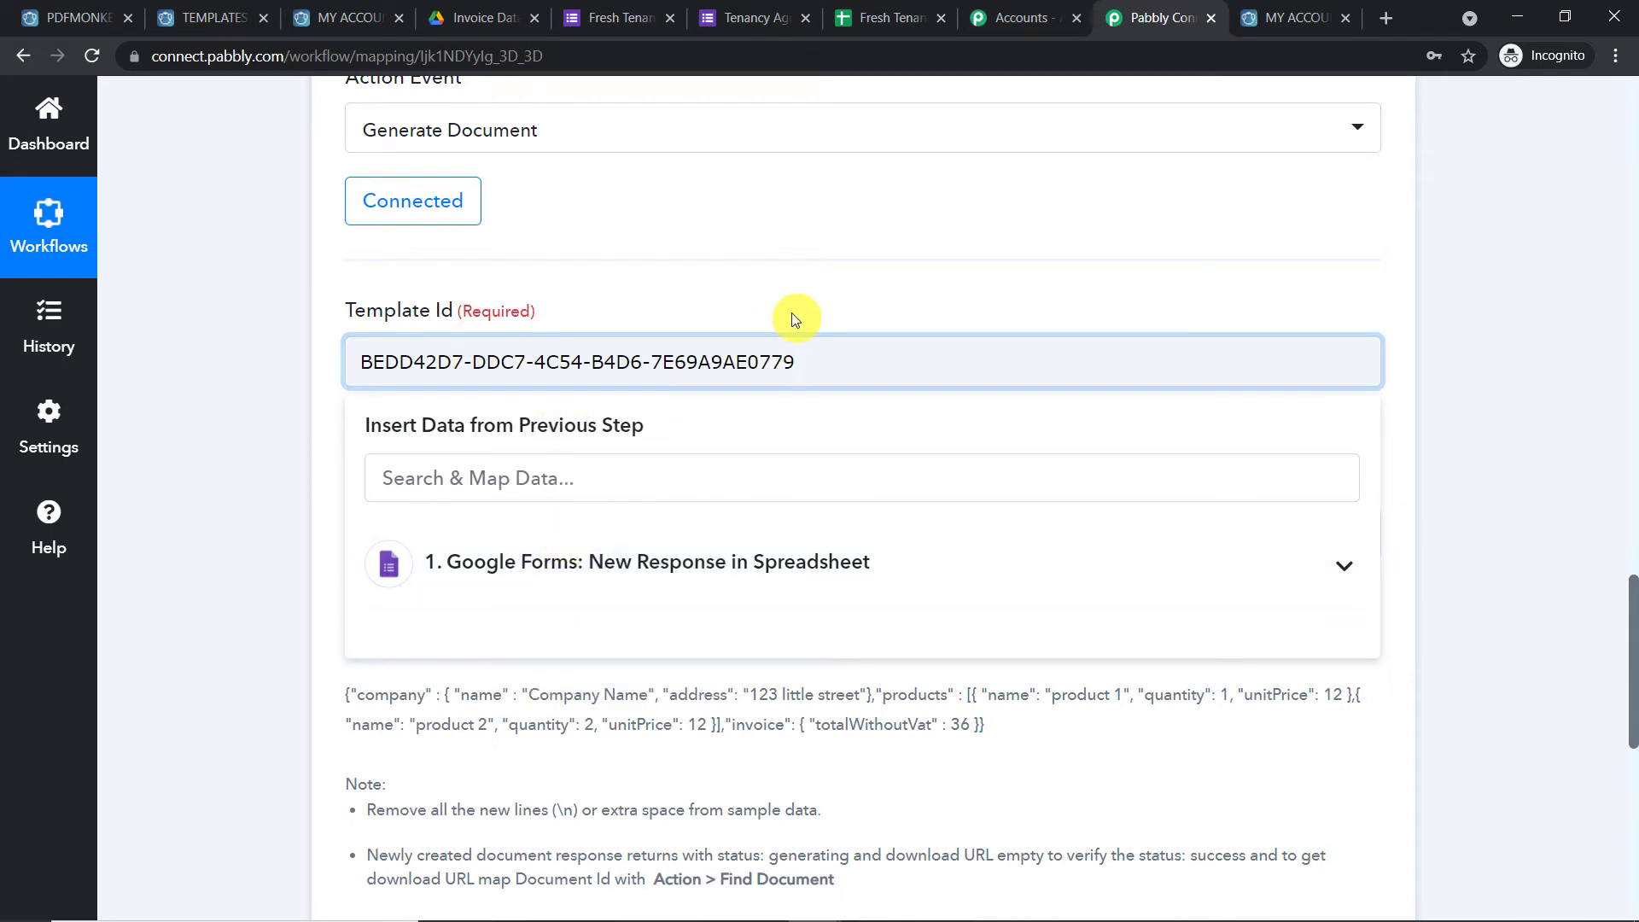
pyautogui.click(925, 279)
pyautogui.scroll(-3, 867, 304)
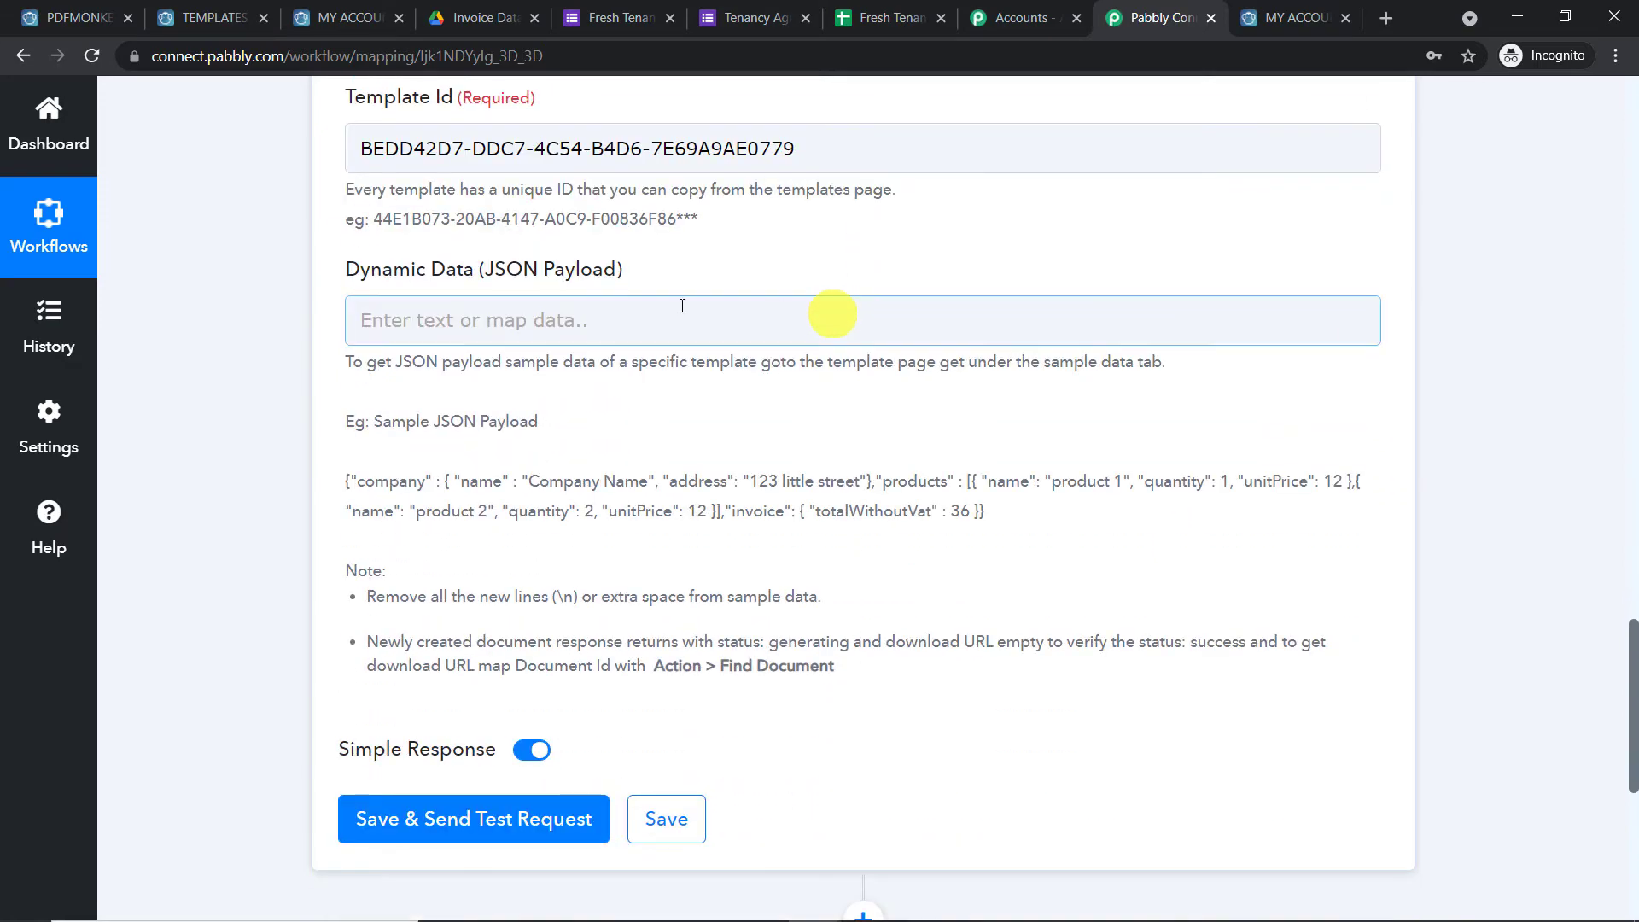
# Copy the AGREEMENT template's sample JSON into the Dynamic Data field
pyautogui.click(405, 317)
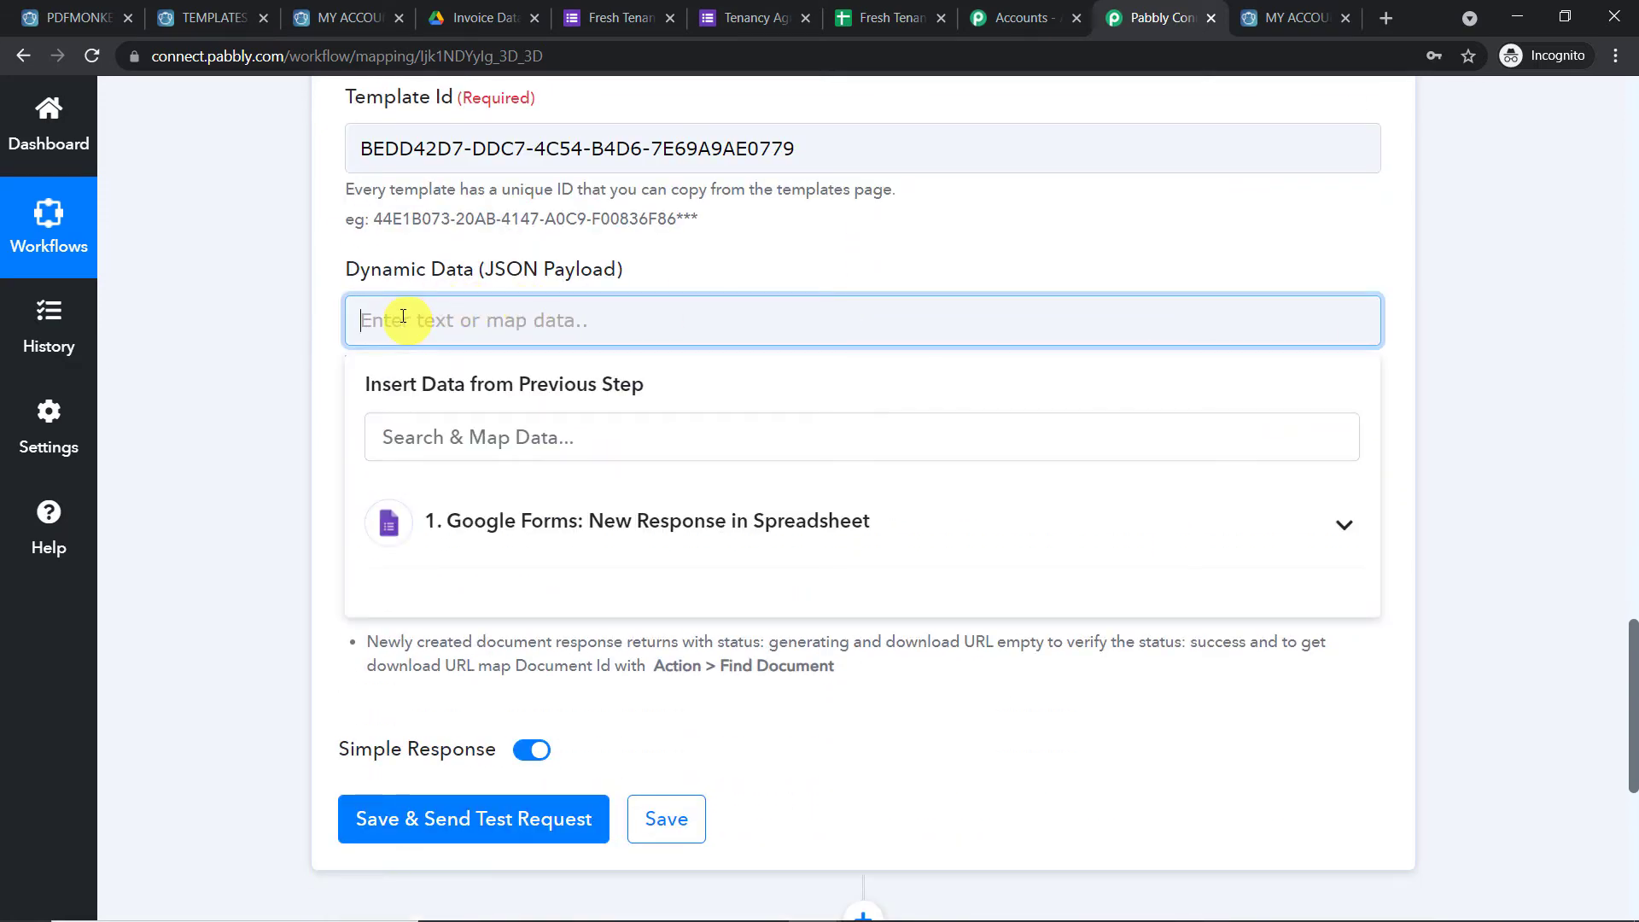
pyautogui.click(226, 10)
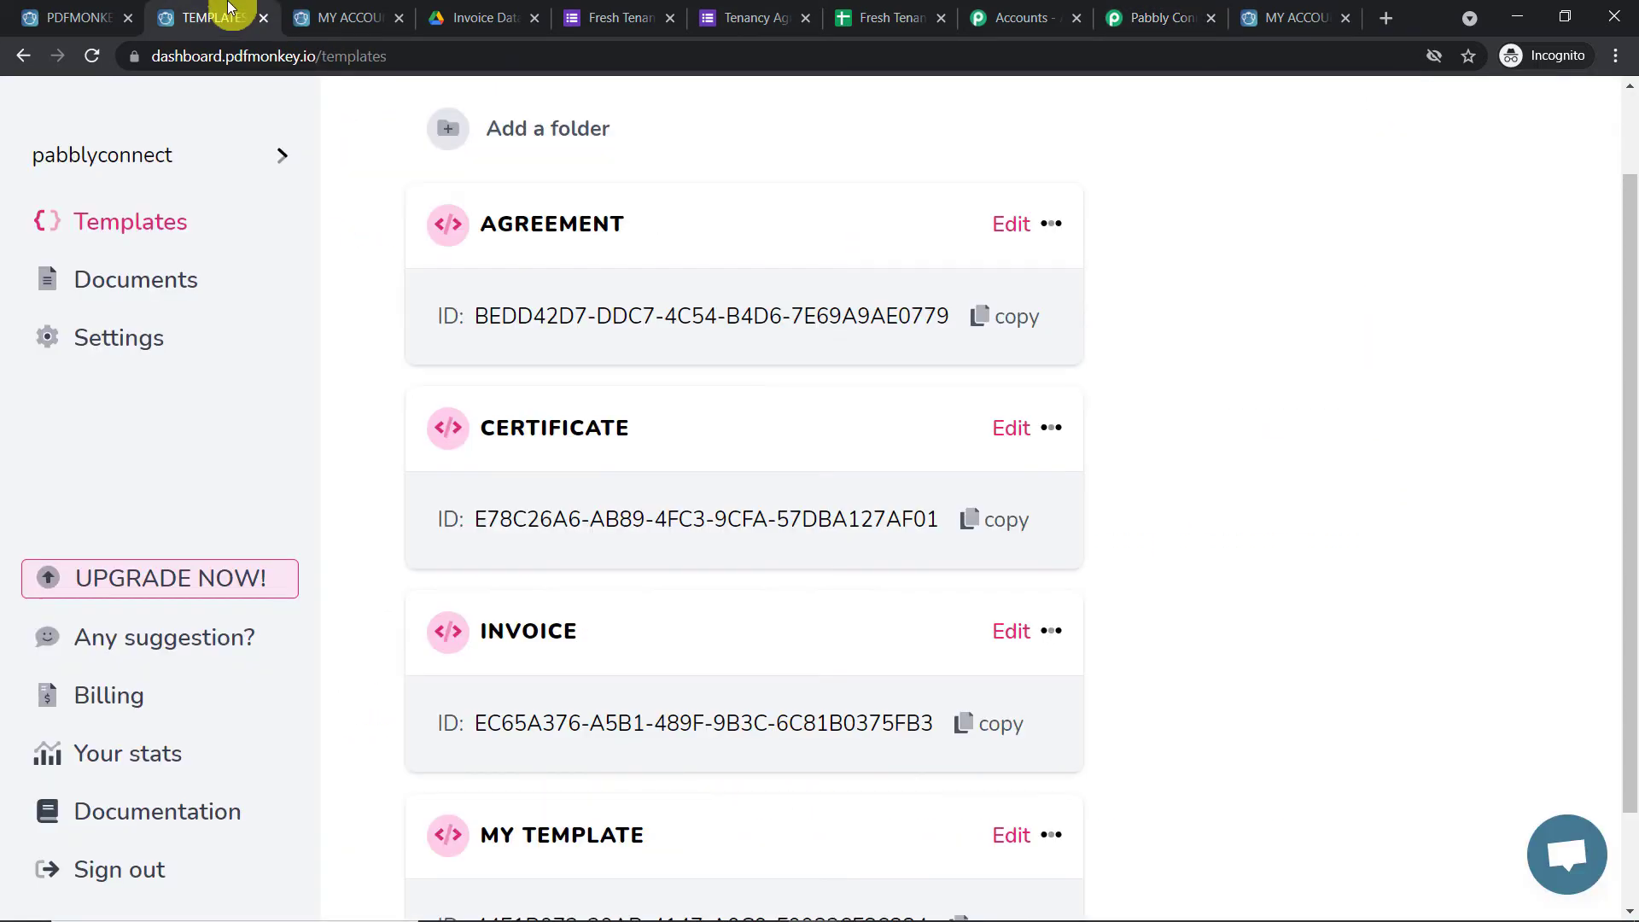
pyautogui.click(545, 245)
pyautogui.click(382, 190)
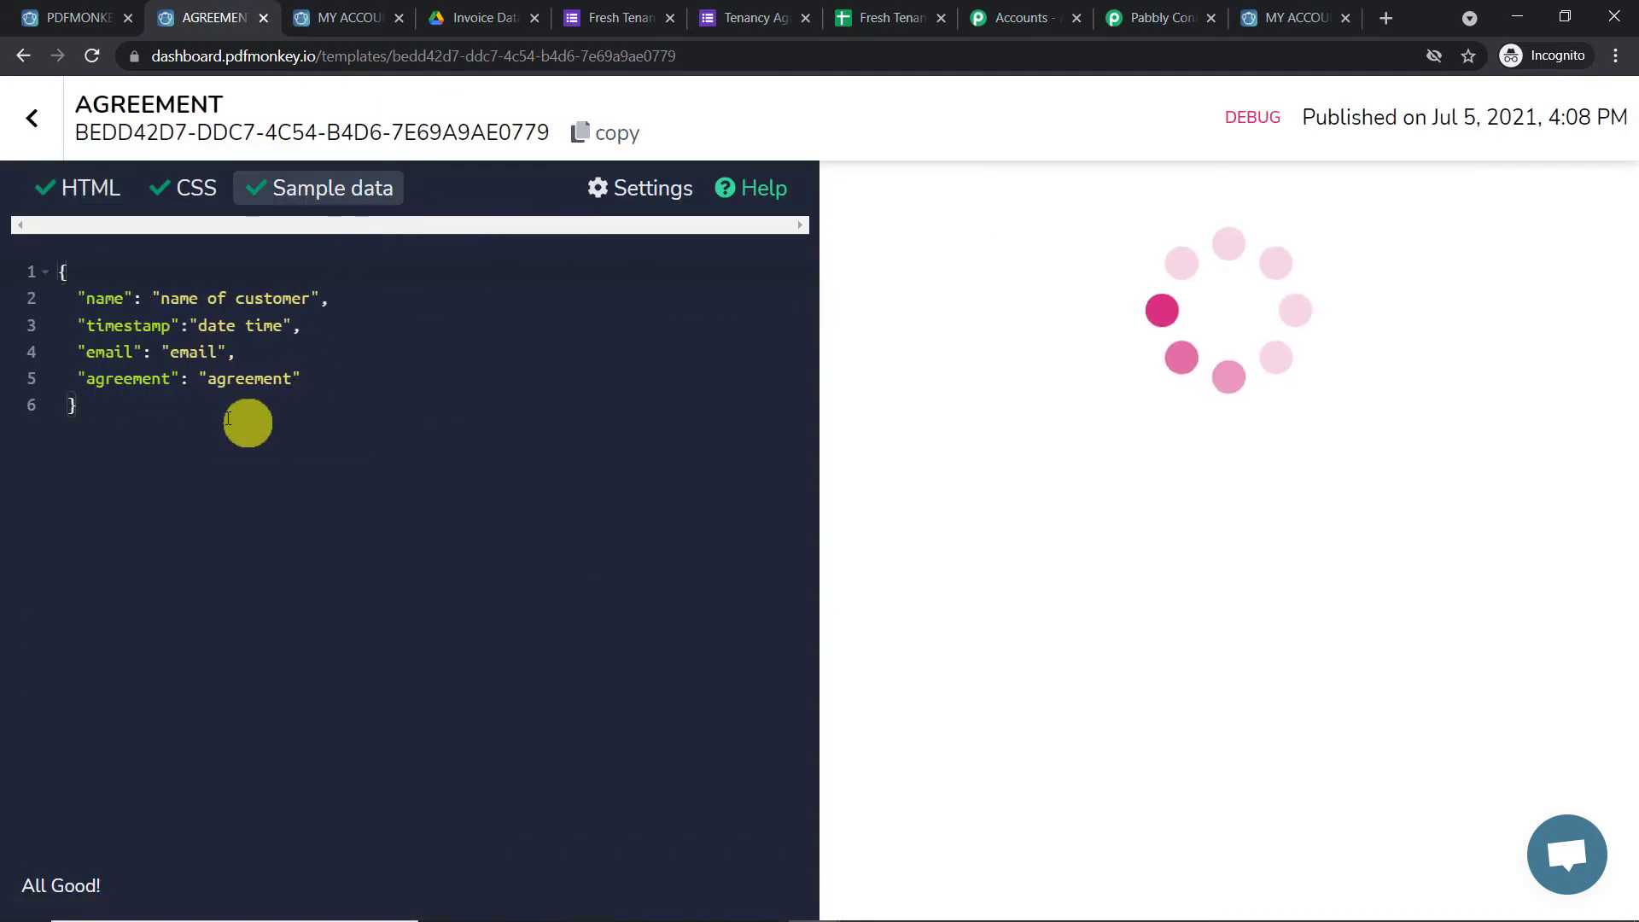
pyautogui.moveTo(228, 418); pyautogui.dragTo(15, 285)
pyautogui.rightClick(101, 302)
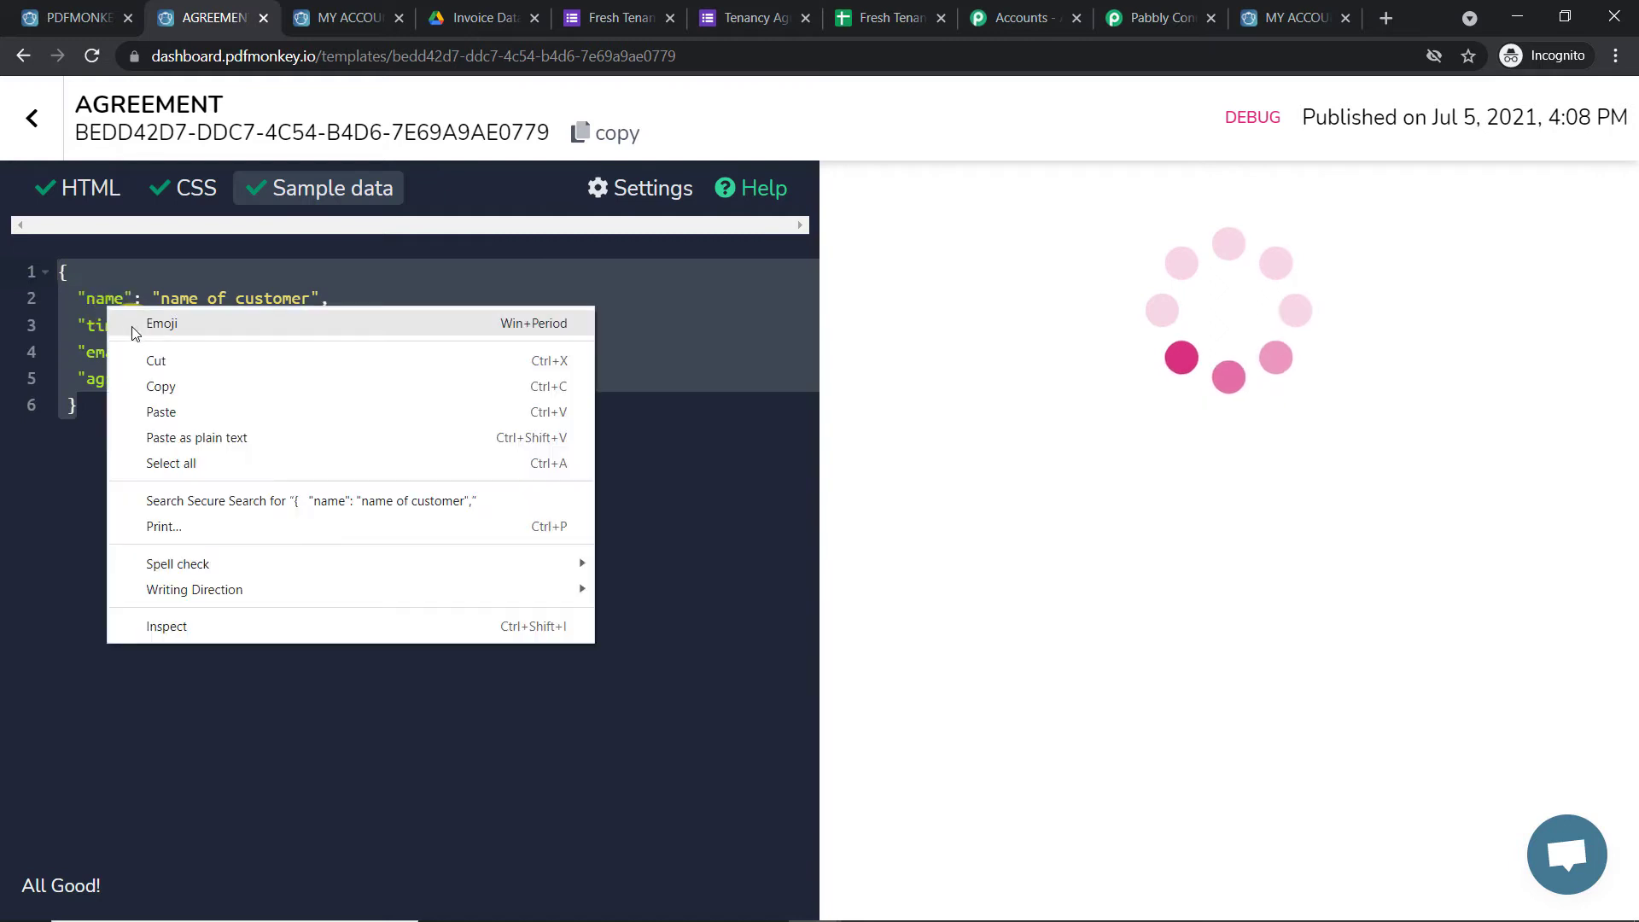
pyautogui.click(163, 386)
pyautogui.click(1152, 9)
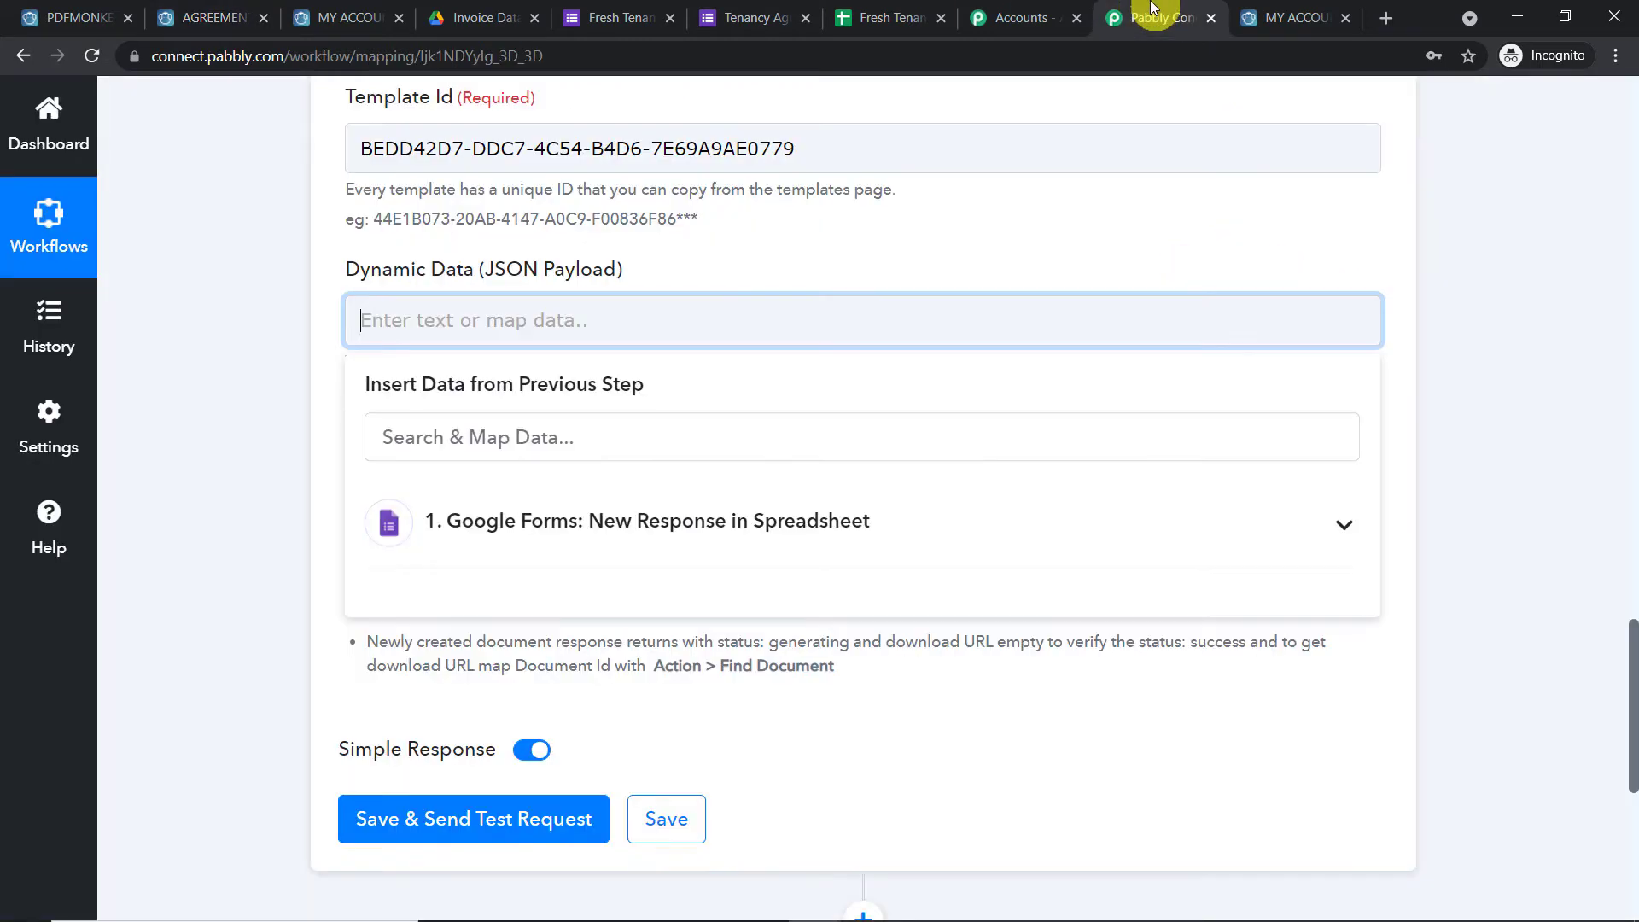
pyautogui.rightClick(479, 319)
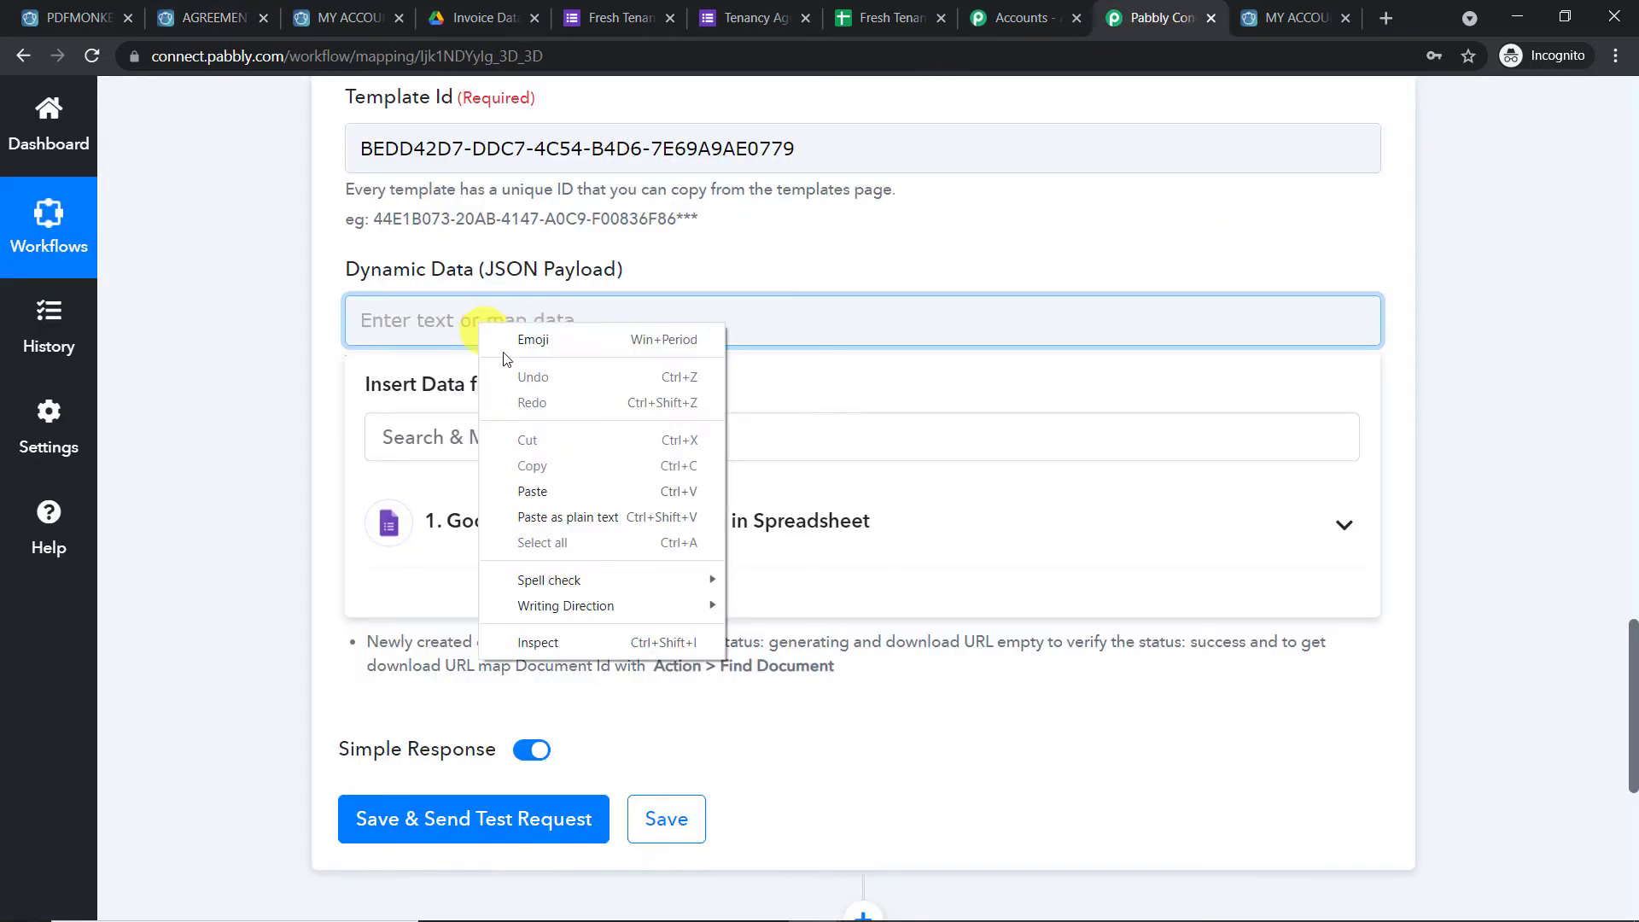
pyautogui.click(534, 492)
pyautogui.click(755, 243)
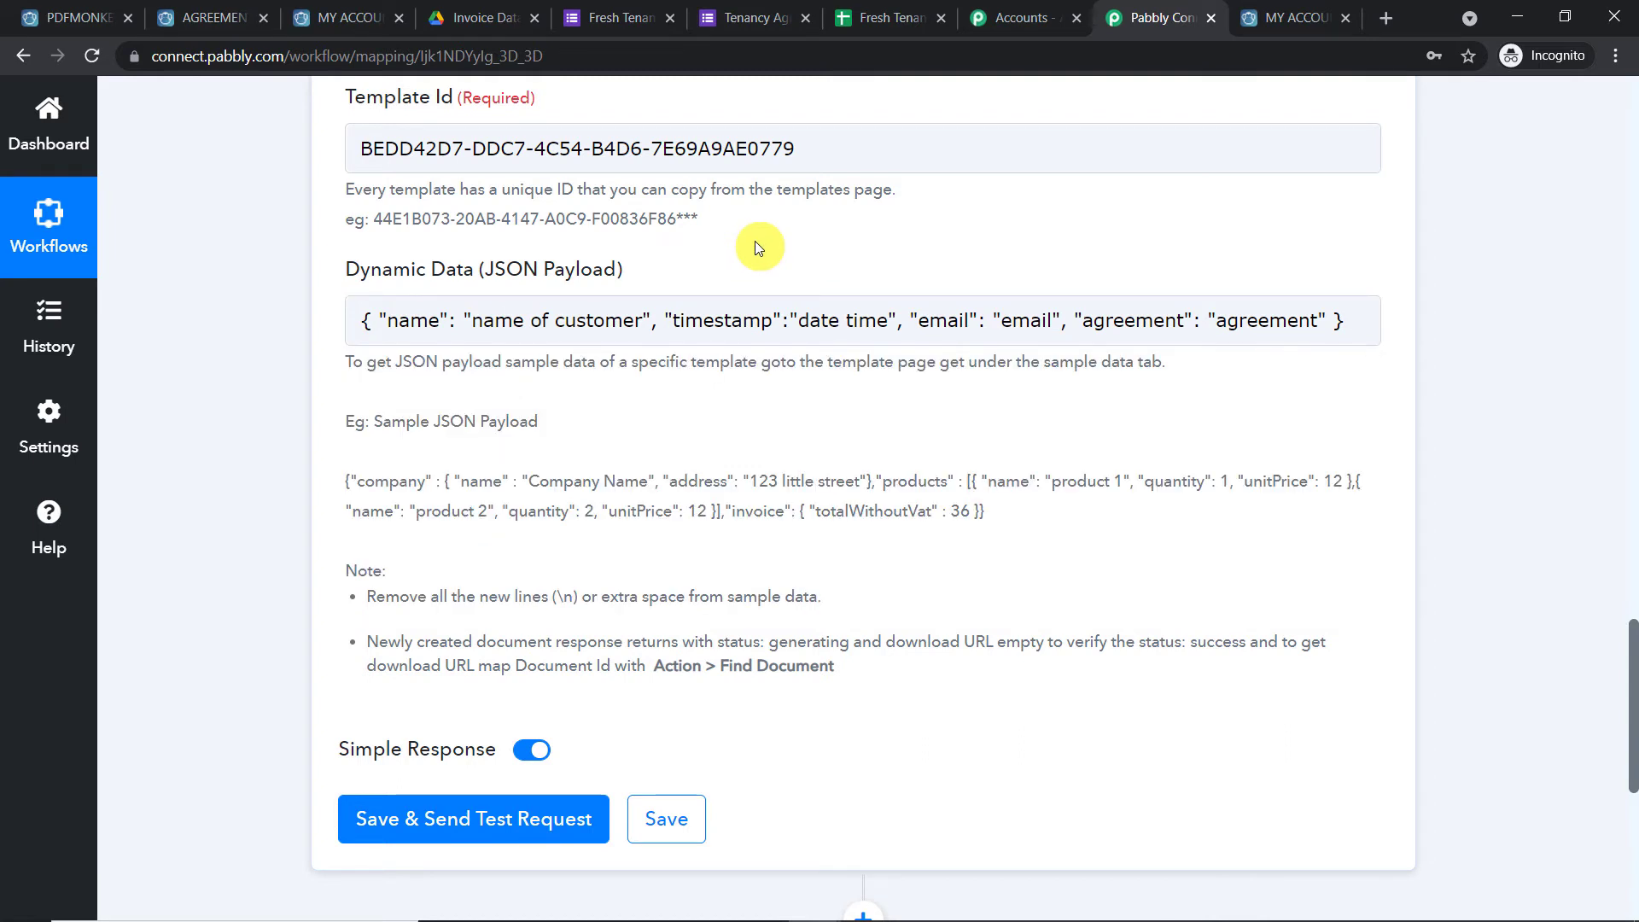
# Replace the 'name of customer' placeholder with the form's Name answer
pyautogui.click(627, 328)
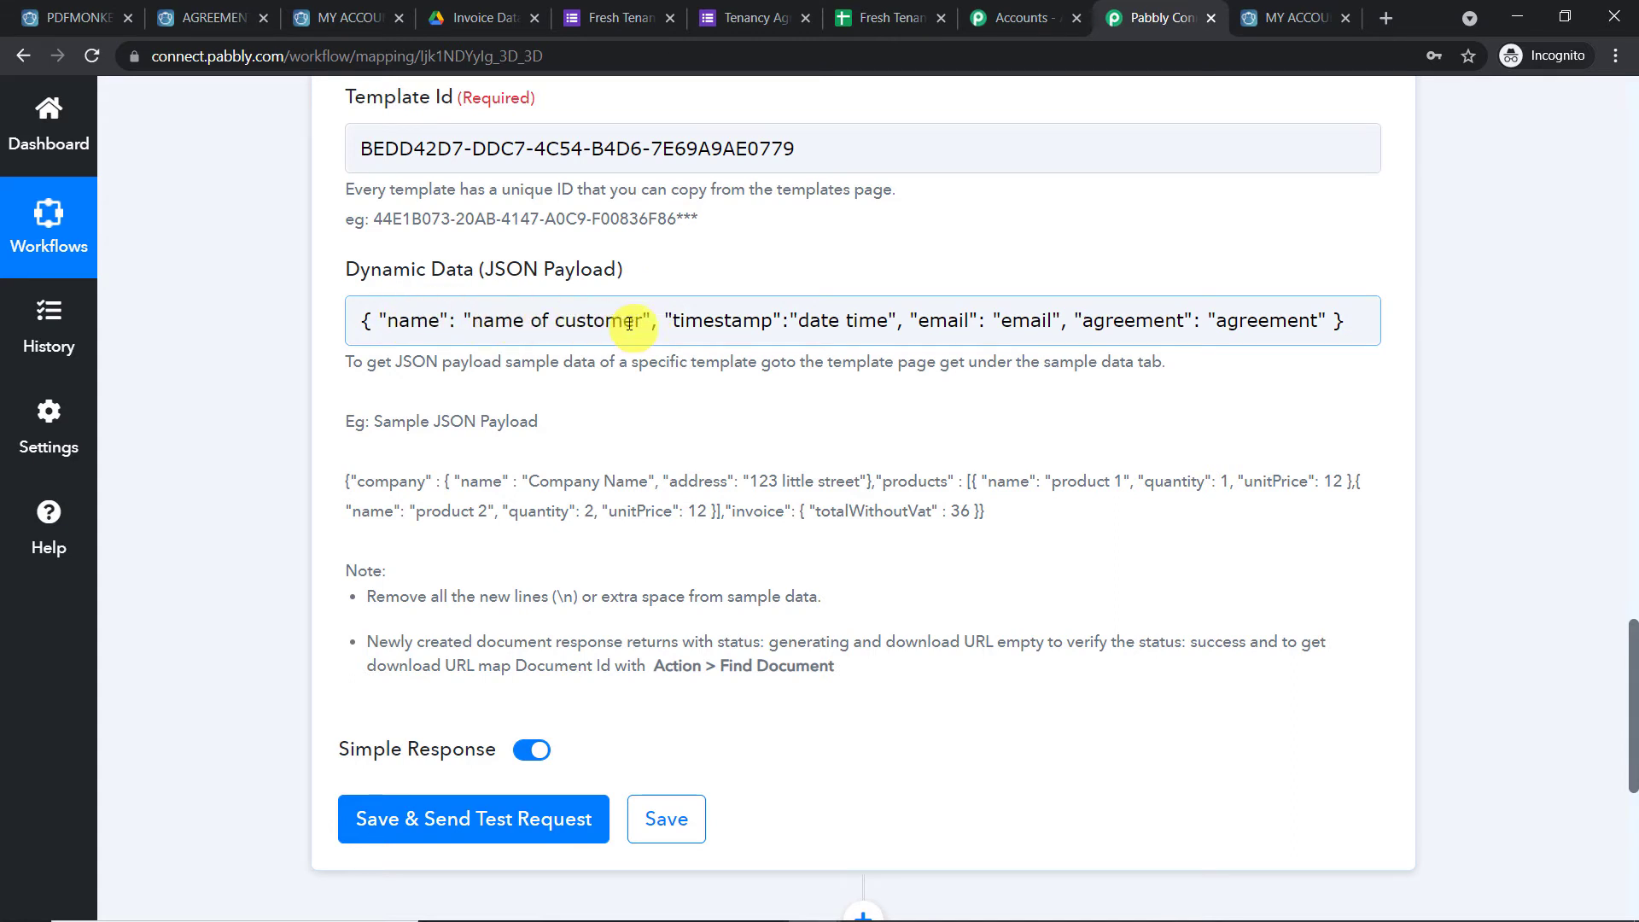
pyautogui.moveTo(641, 325); pyautogui.dragTo(481, 322)
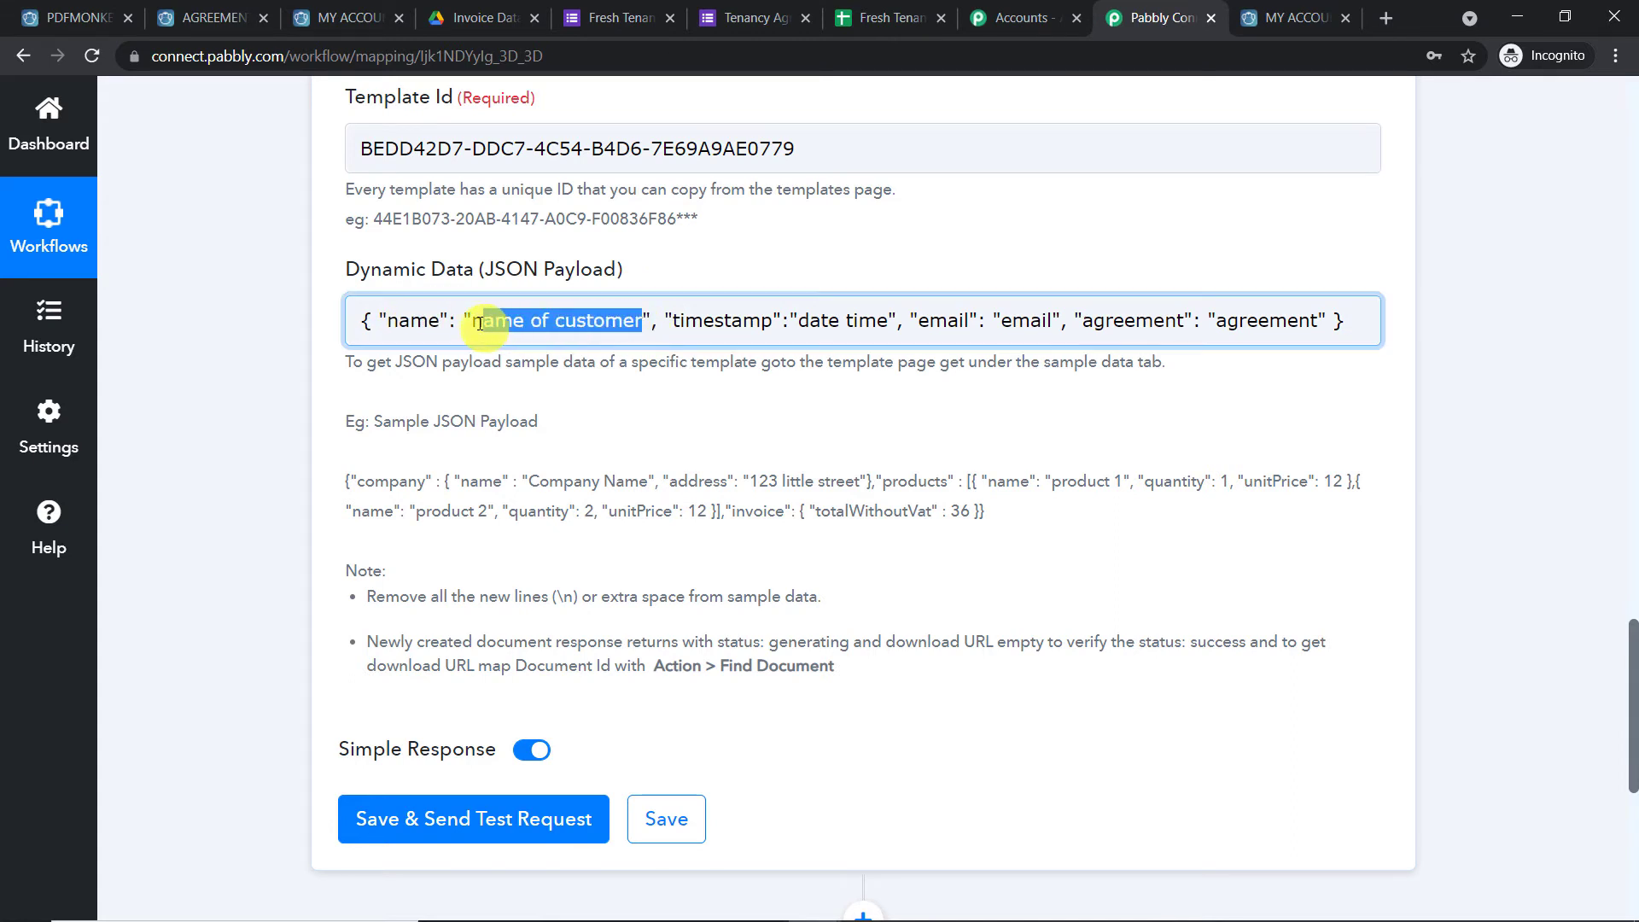
pyautogui.press('BackSpace')
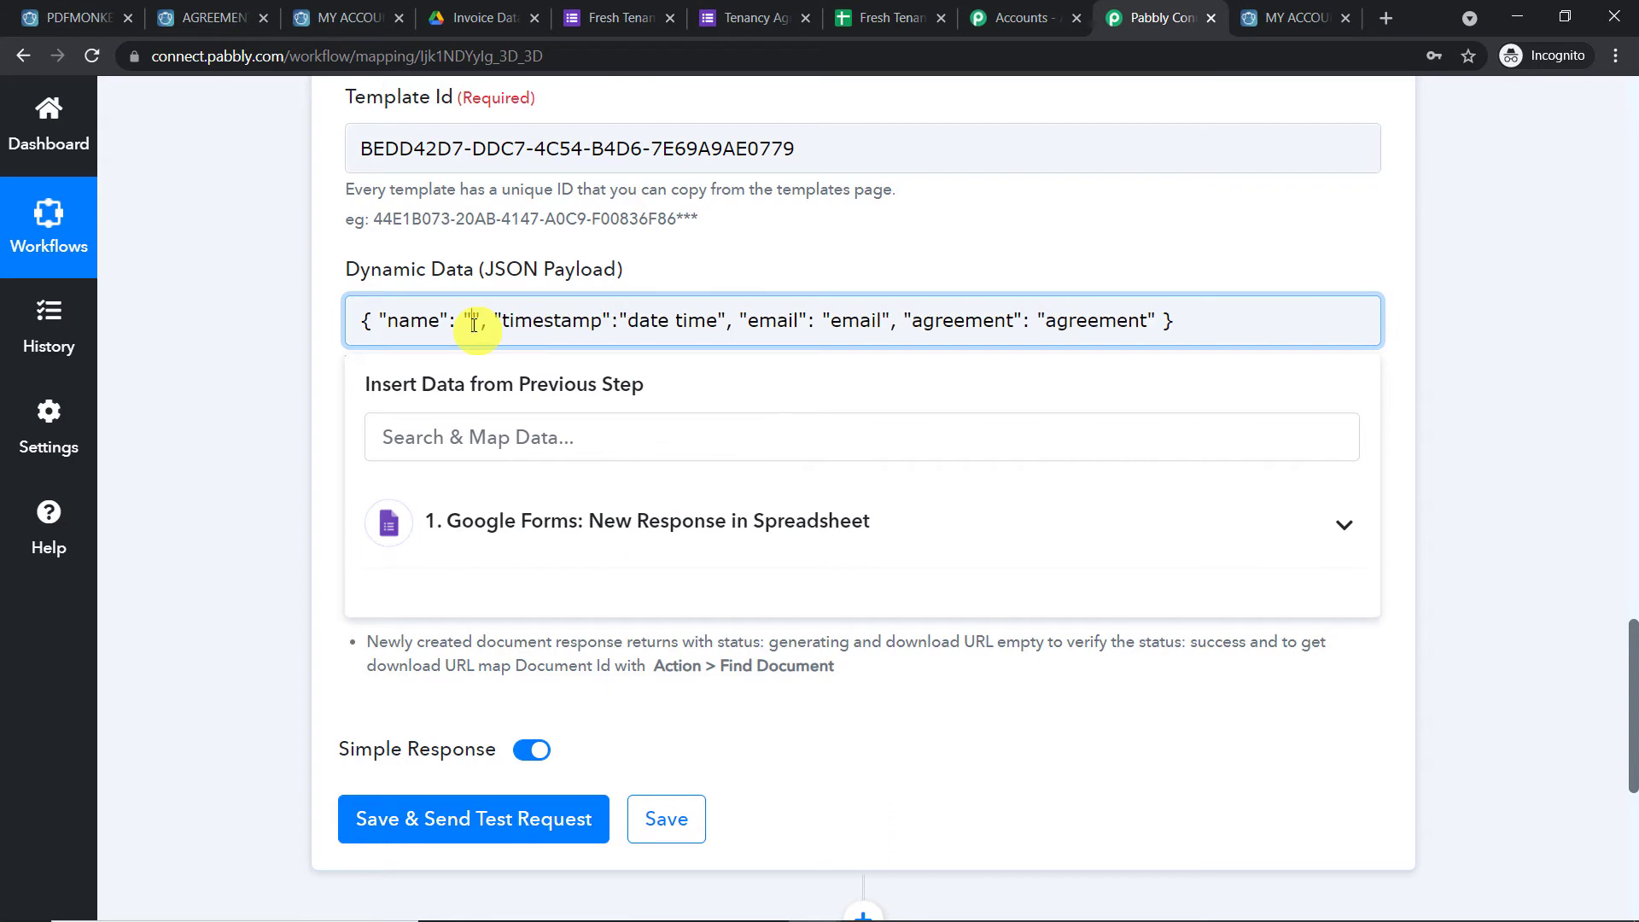
pyautogui.click(530, 515)
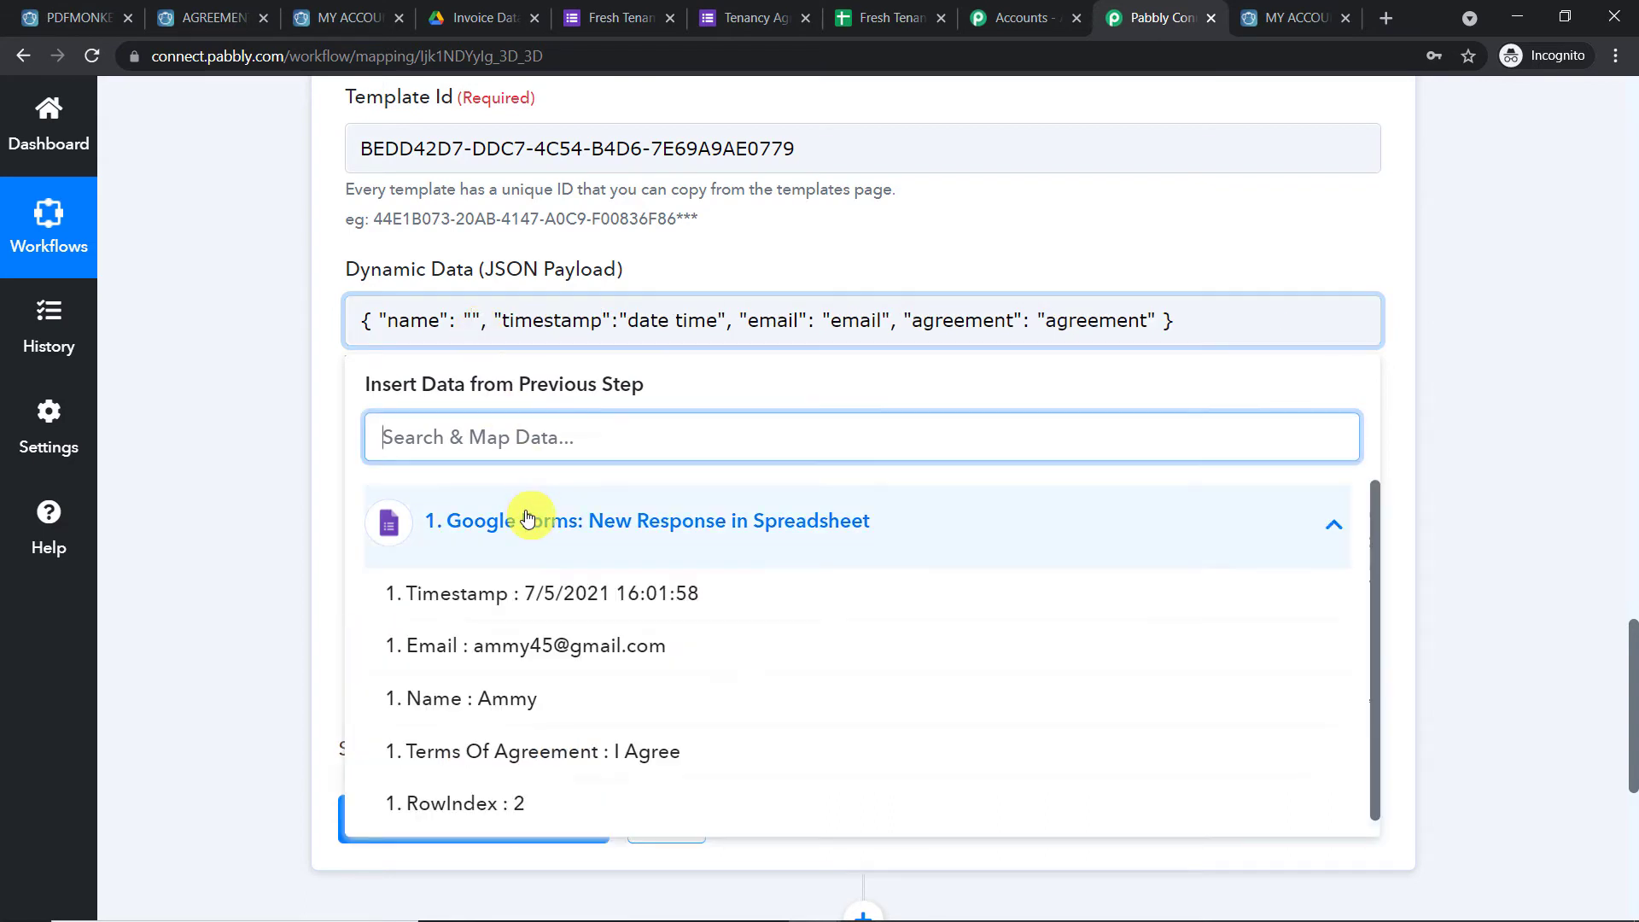
pyautogui.click(530, 705)
pyautogui.click(1586, 323)
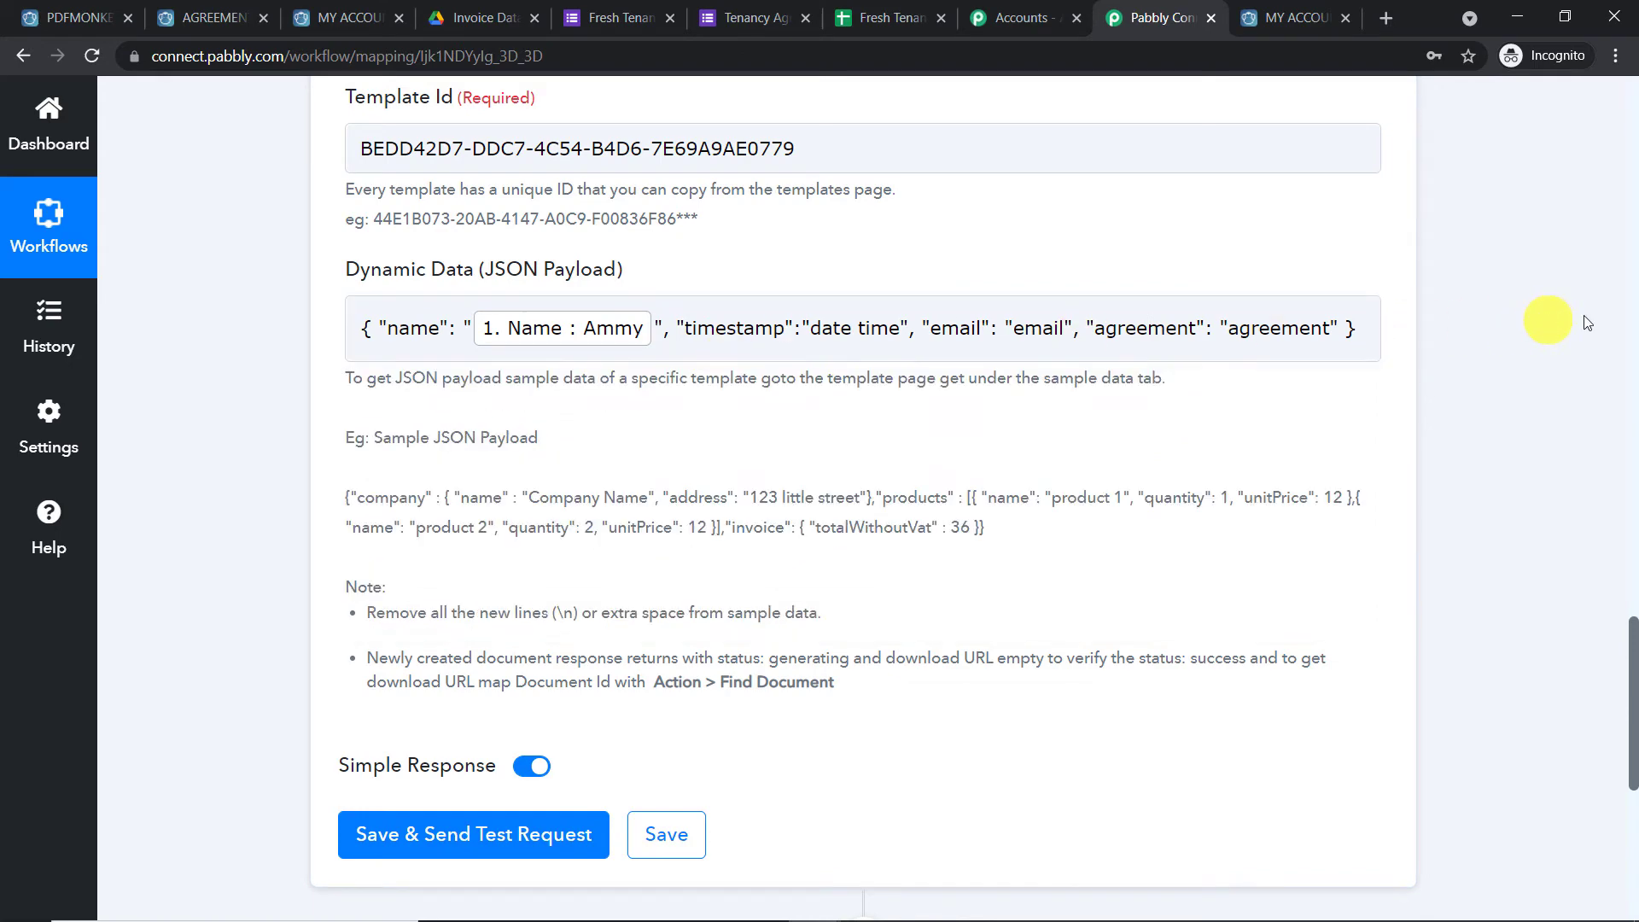
pyautogui.scroll(15, 1586, 323)
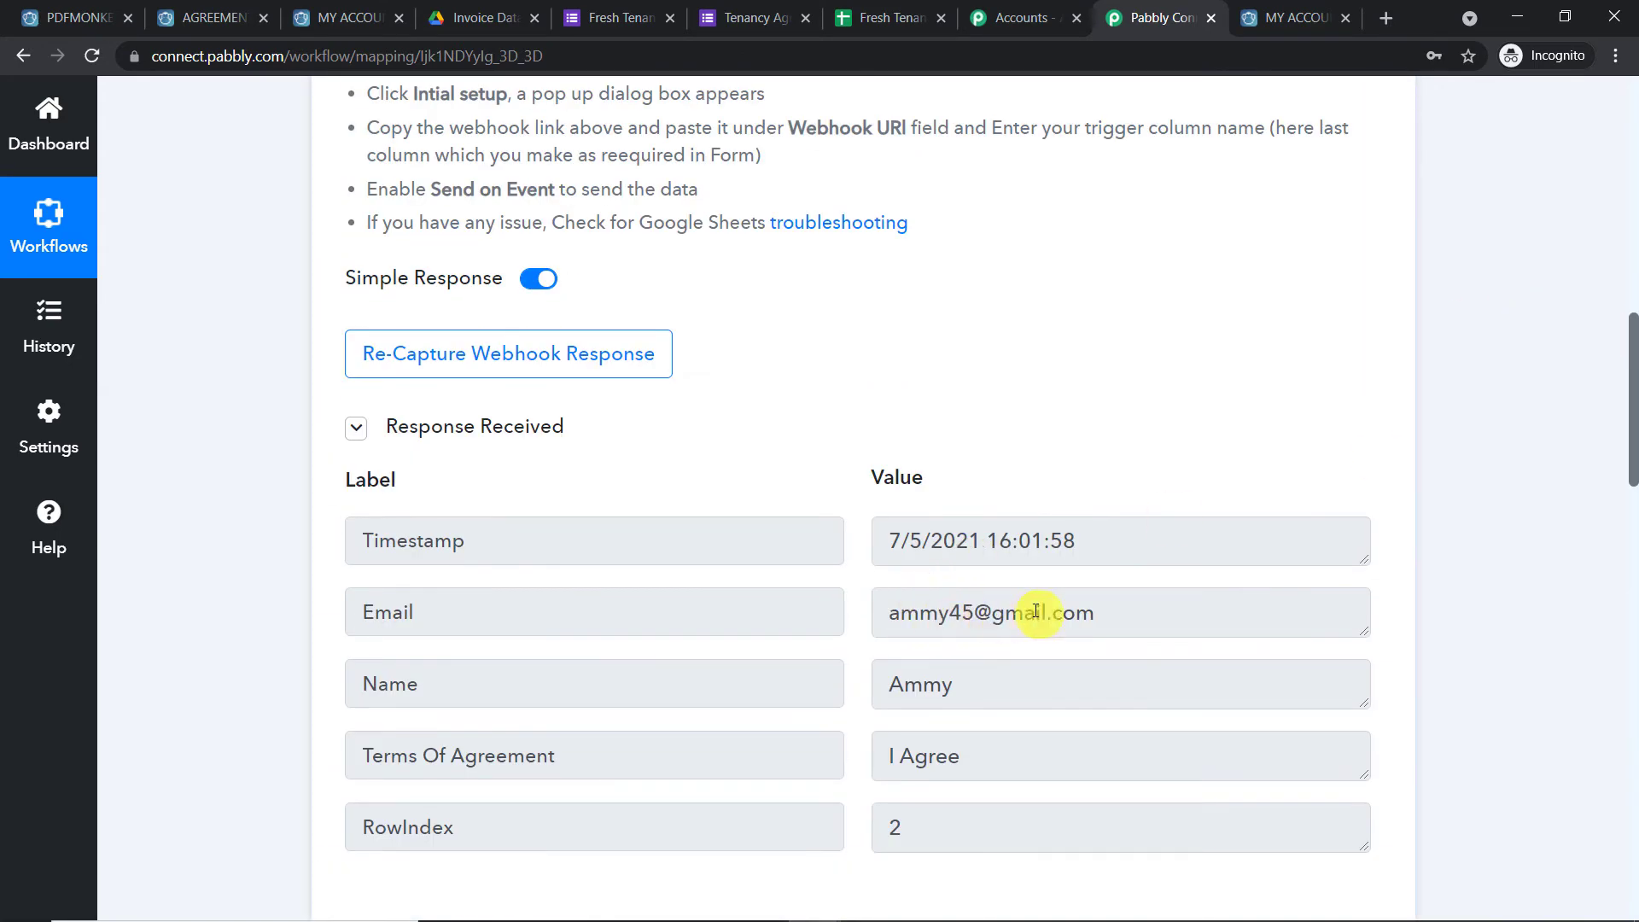
pyautogui.moveTo(992, 679); pyautogui.dragTo(743, 670)
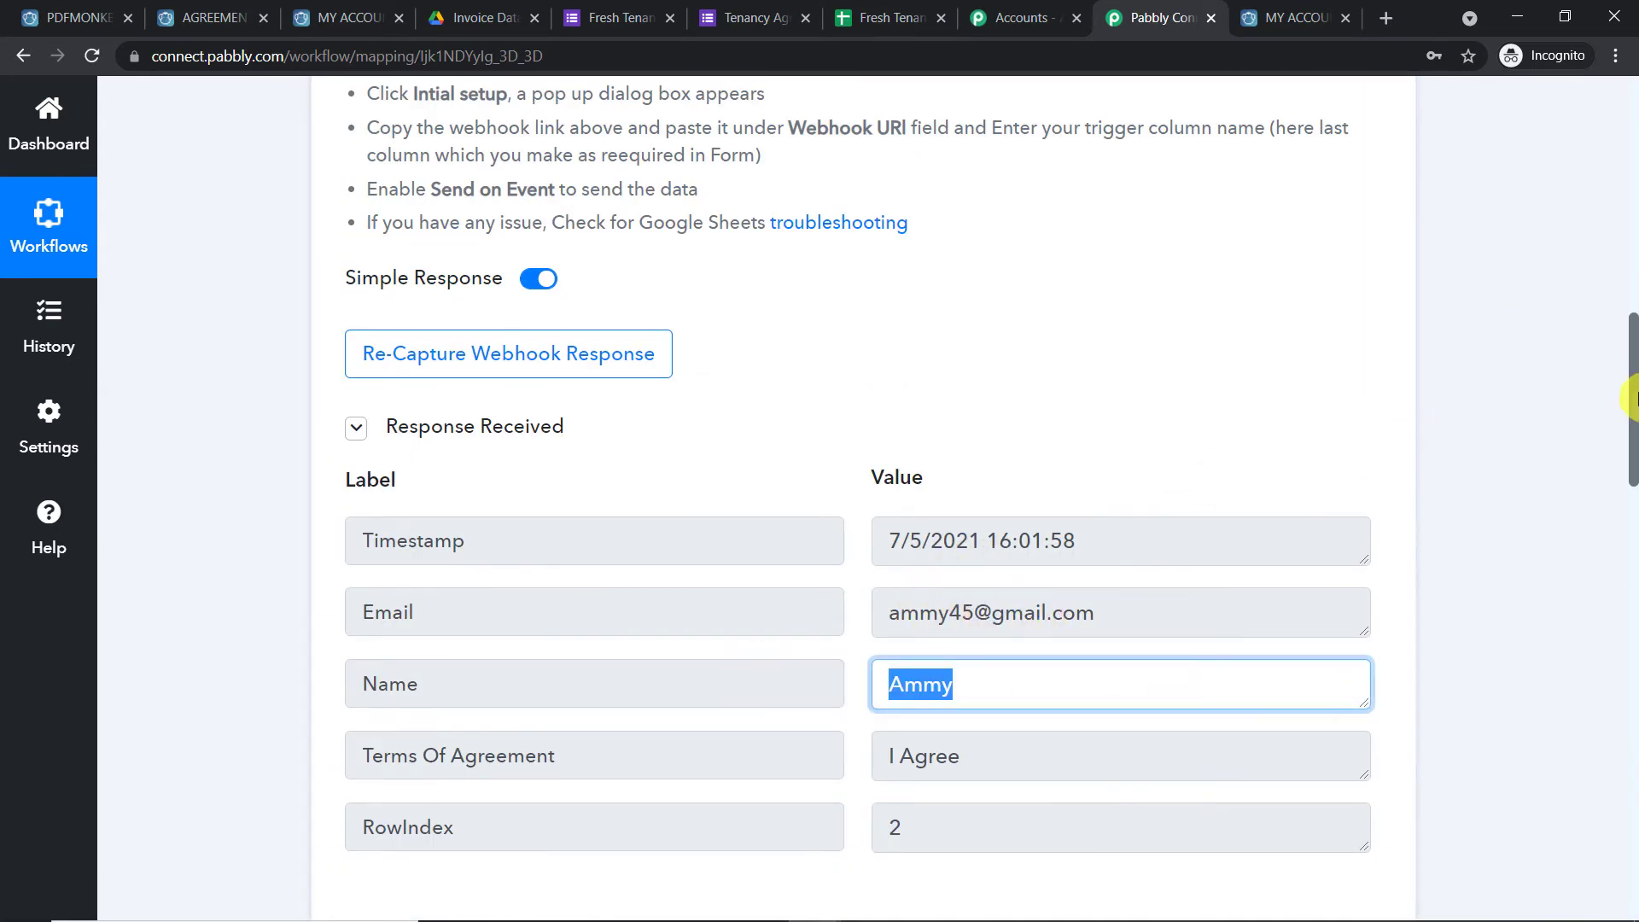
pyautogui.moveTo(1632, 397); pyautogui.dragTo(1631, 699)
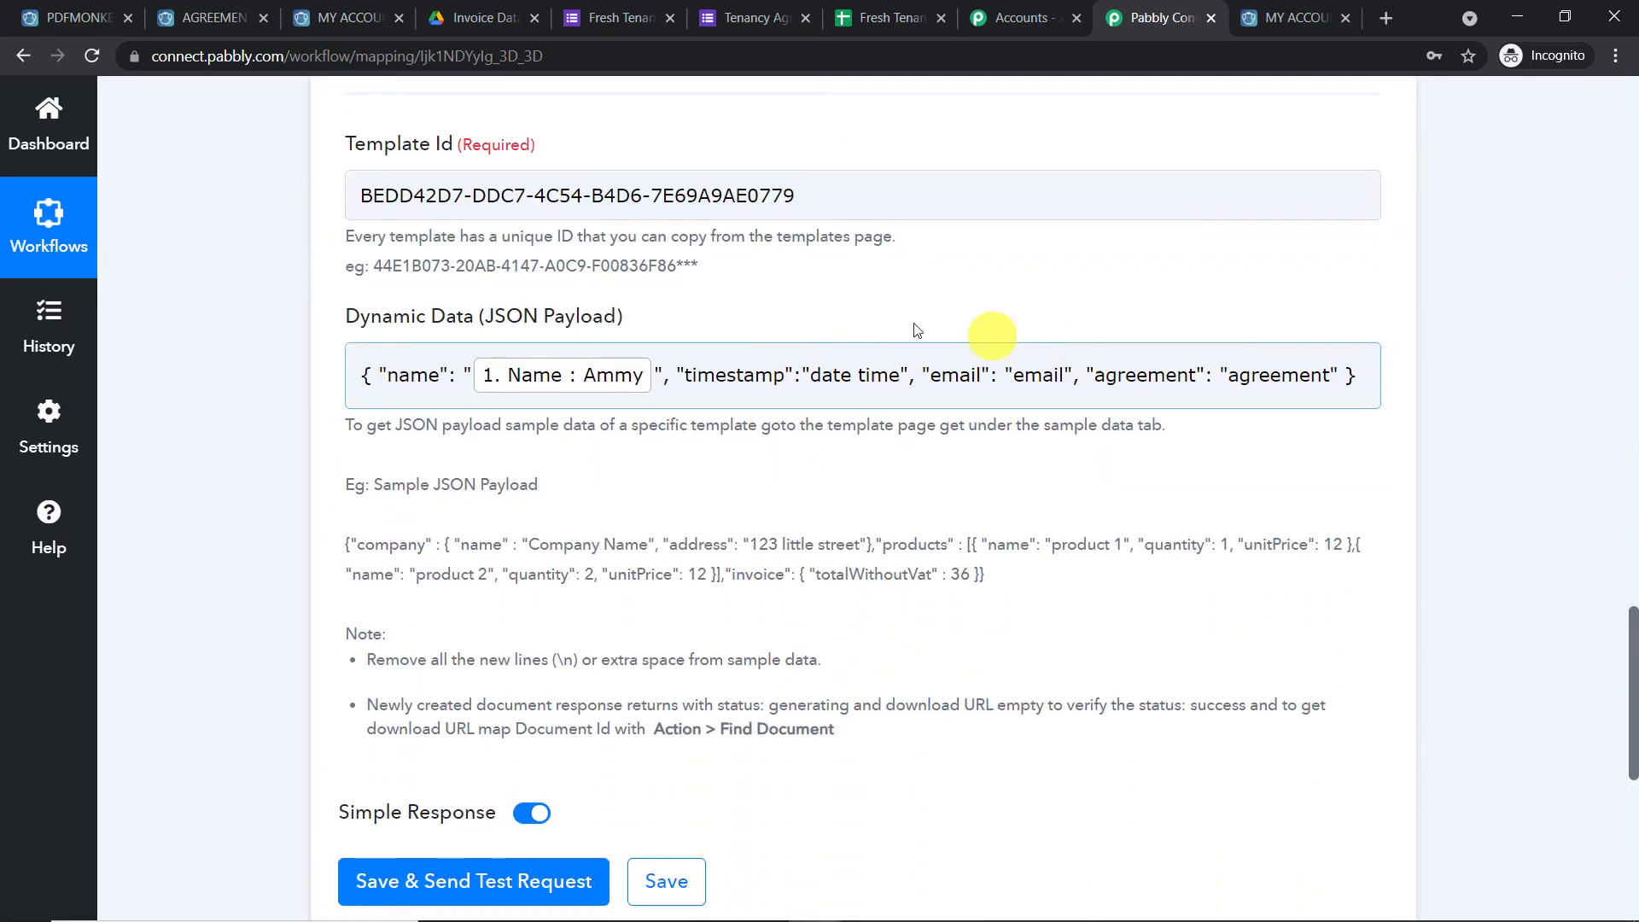
# Map the form's Timestamp and Email fields into the timestamp and email values
pyautogui.moveTo(901, 376); pyautogui.dragTo(813, 376)
pyautogui.press('BackSpace')
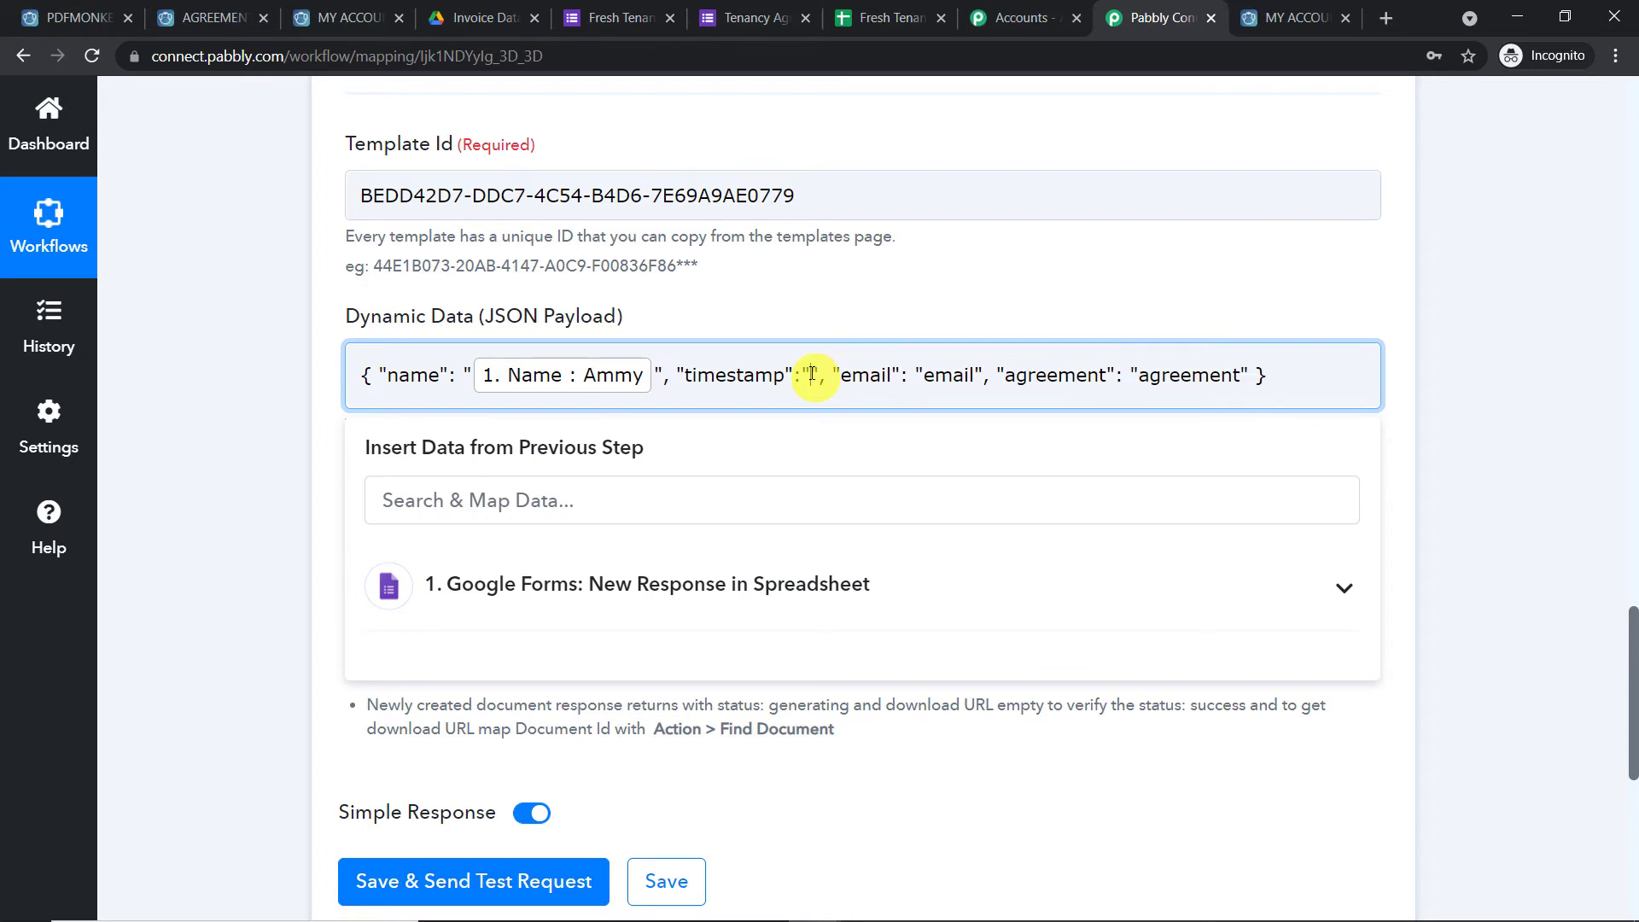
pyautogui.click(760, 585)
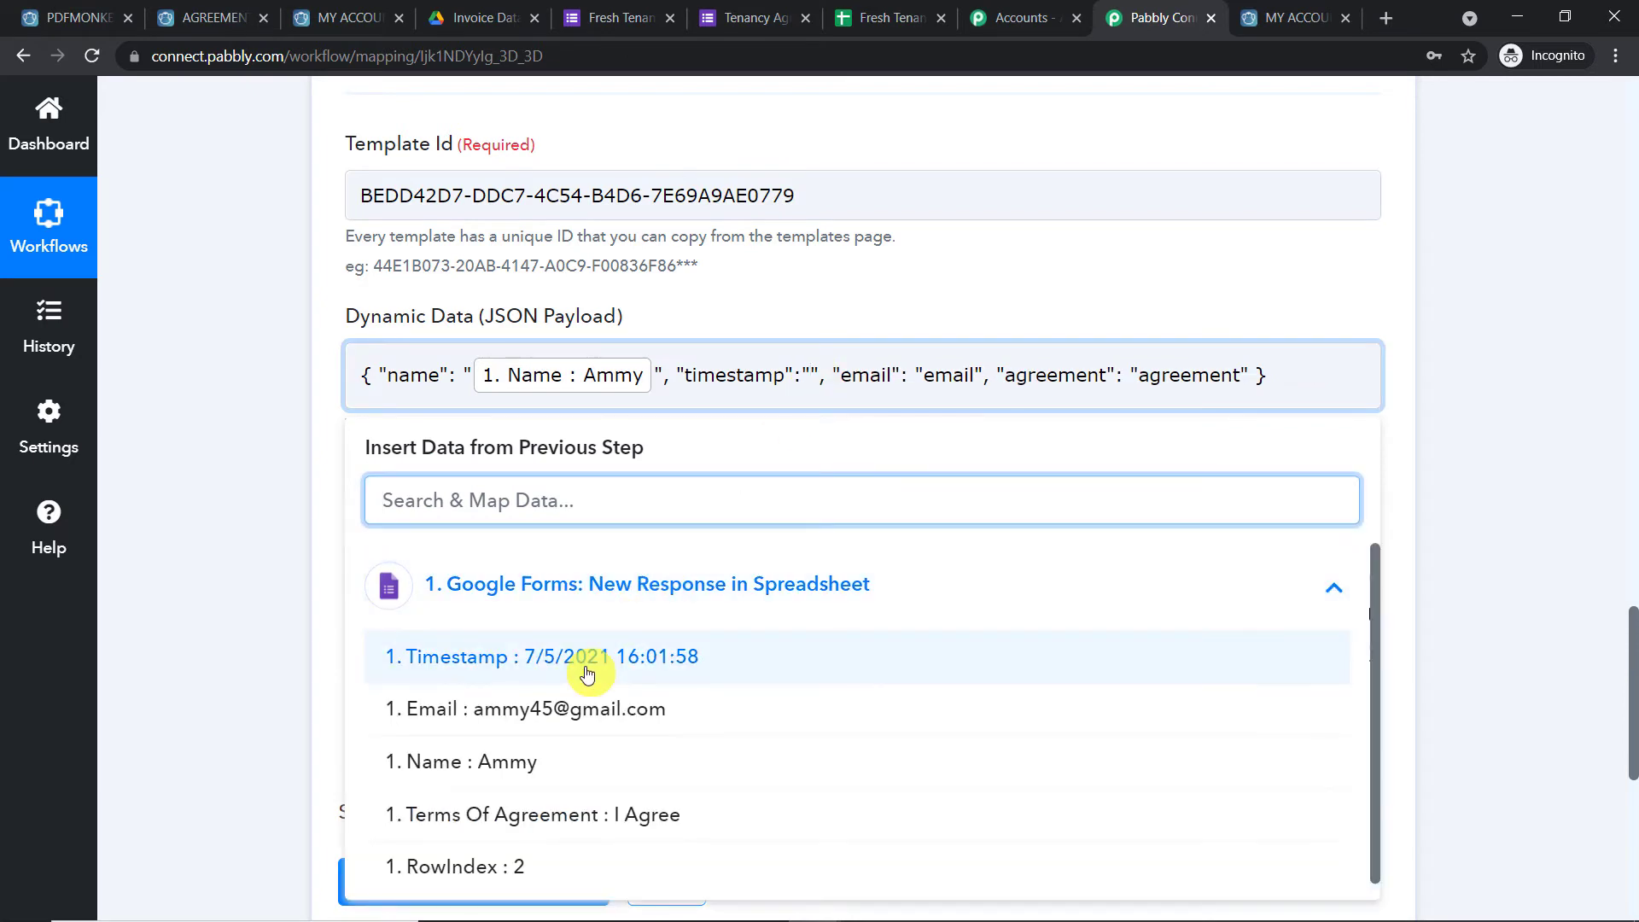
pyautogui.click(680, 651)
pyautogui.click(1087, 293)
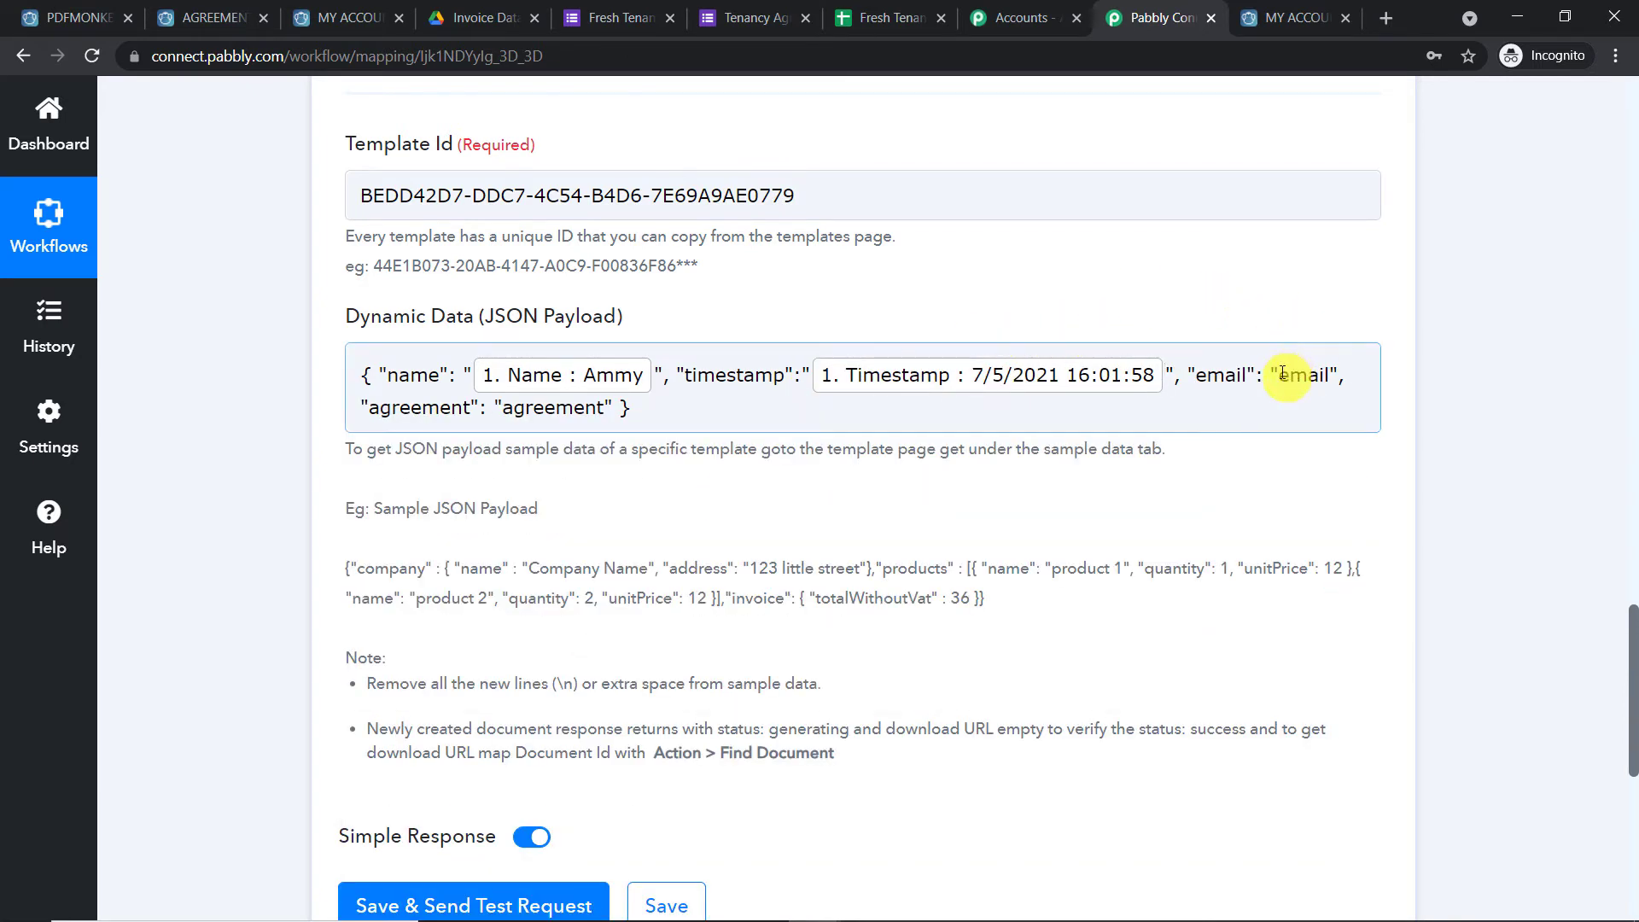
pyautogui.moveTo(1279, 374); pyautogui.dragTo(1328, 377)
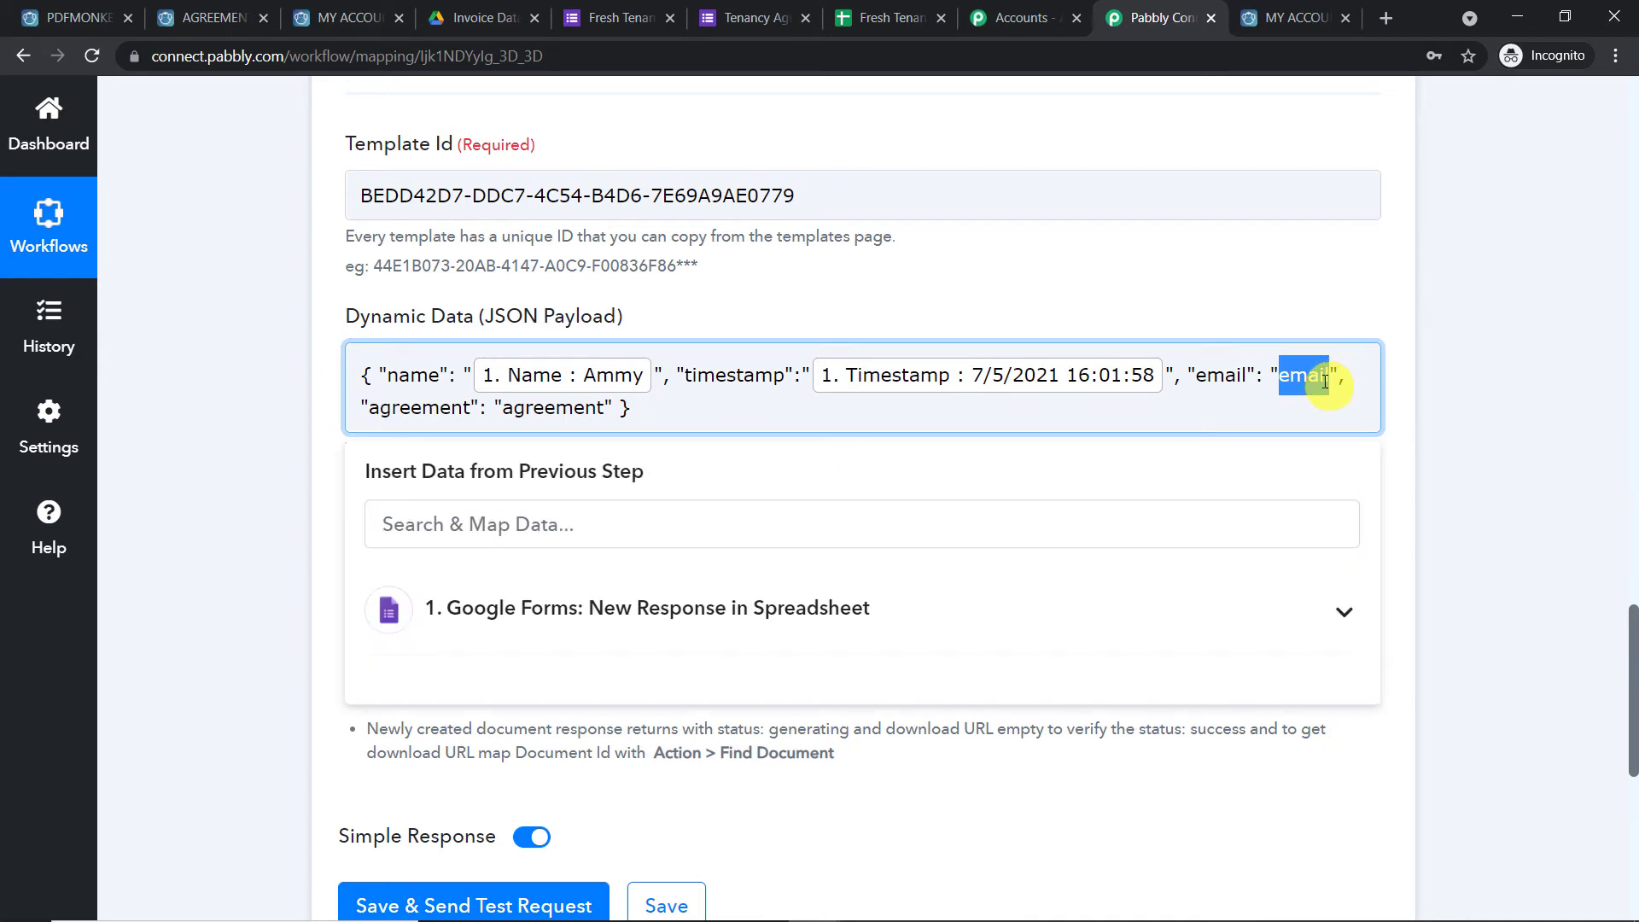
pyautogui.press('BackSpace')
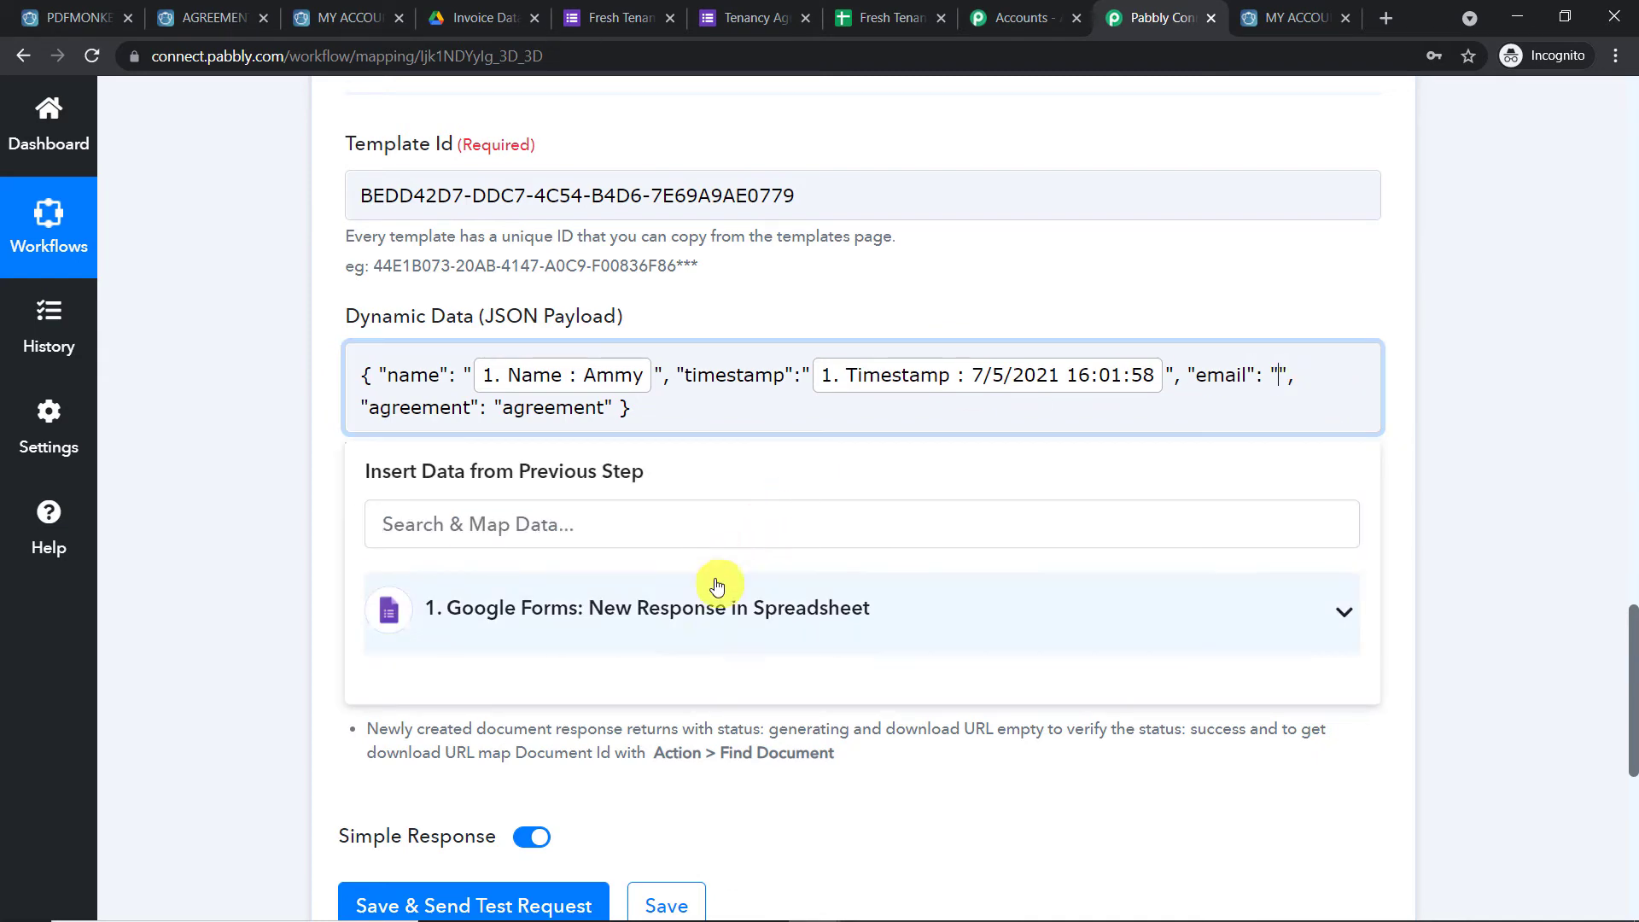
pyautogui.click(720, 610)
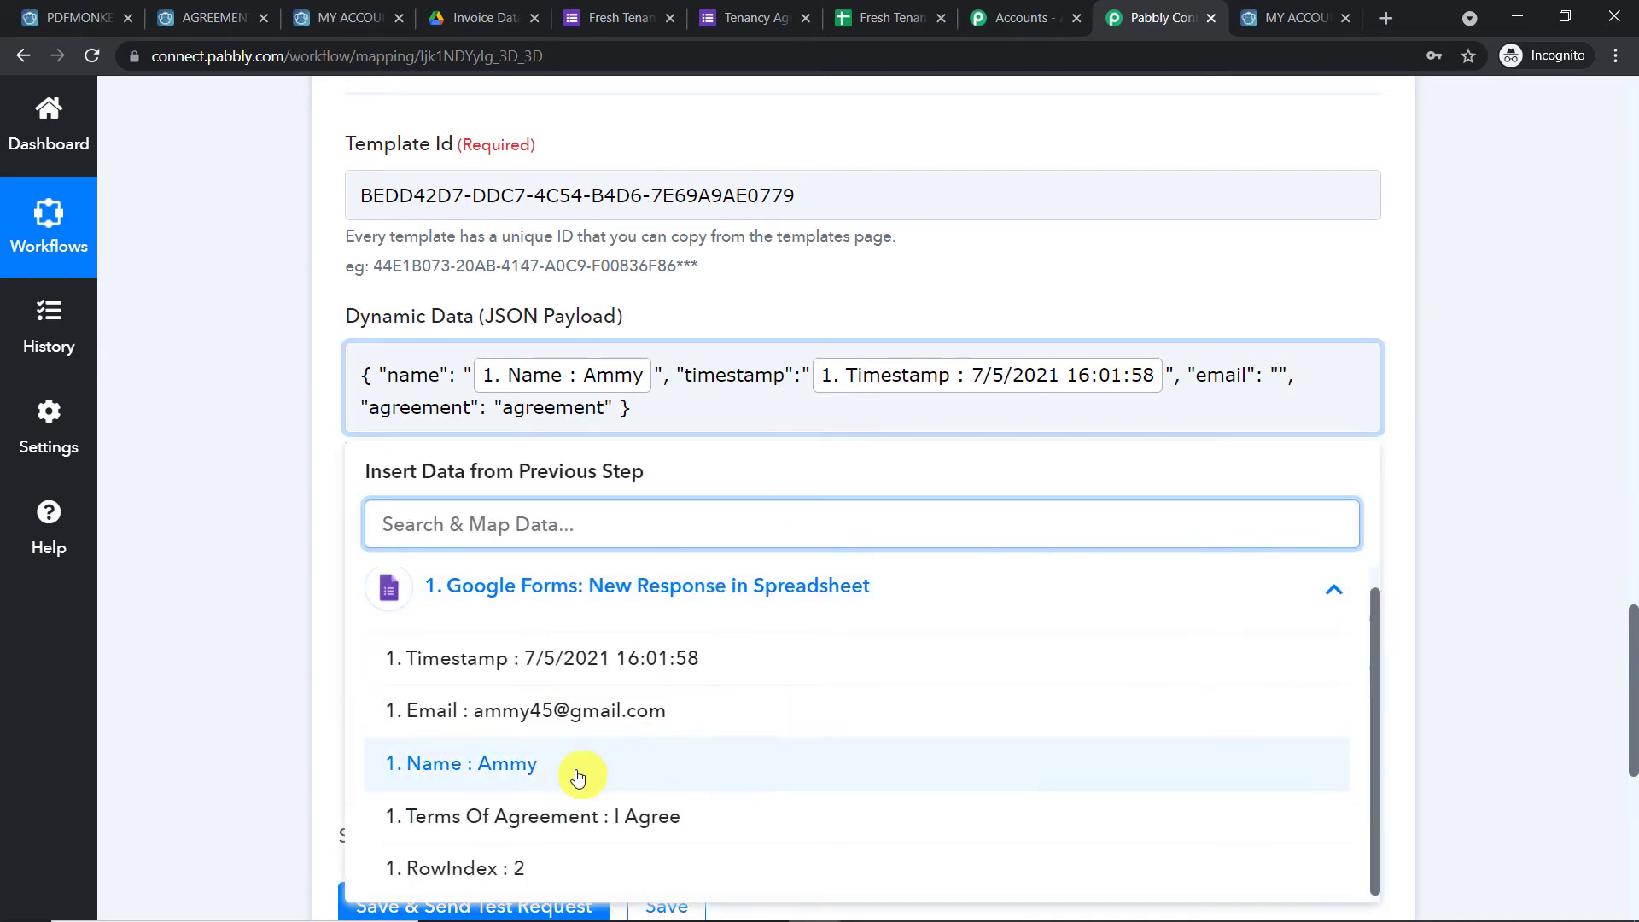
pyautogui.click(611, 717)
pyautogui.click(957, 418)
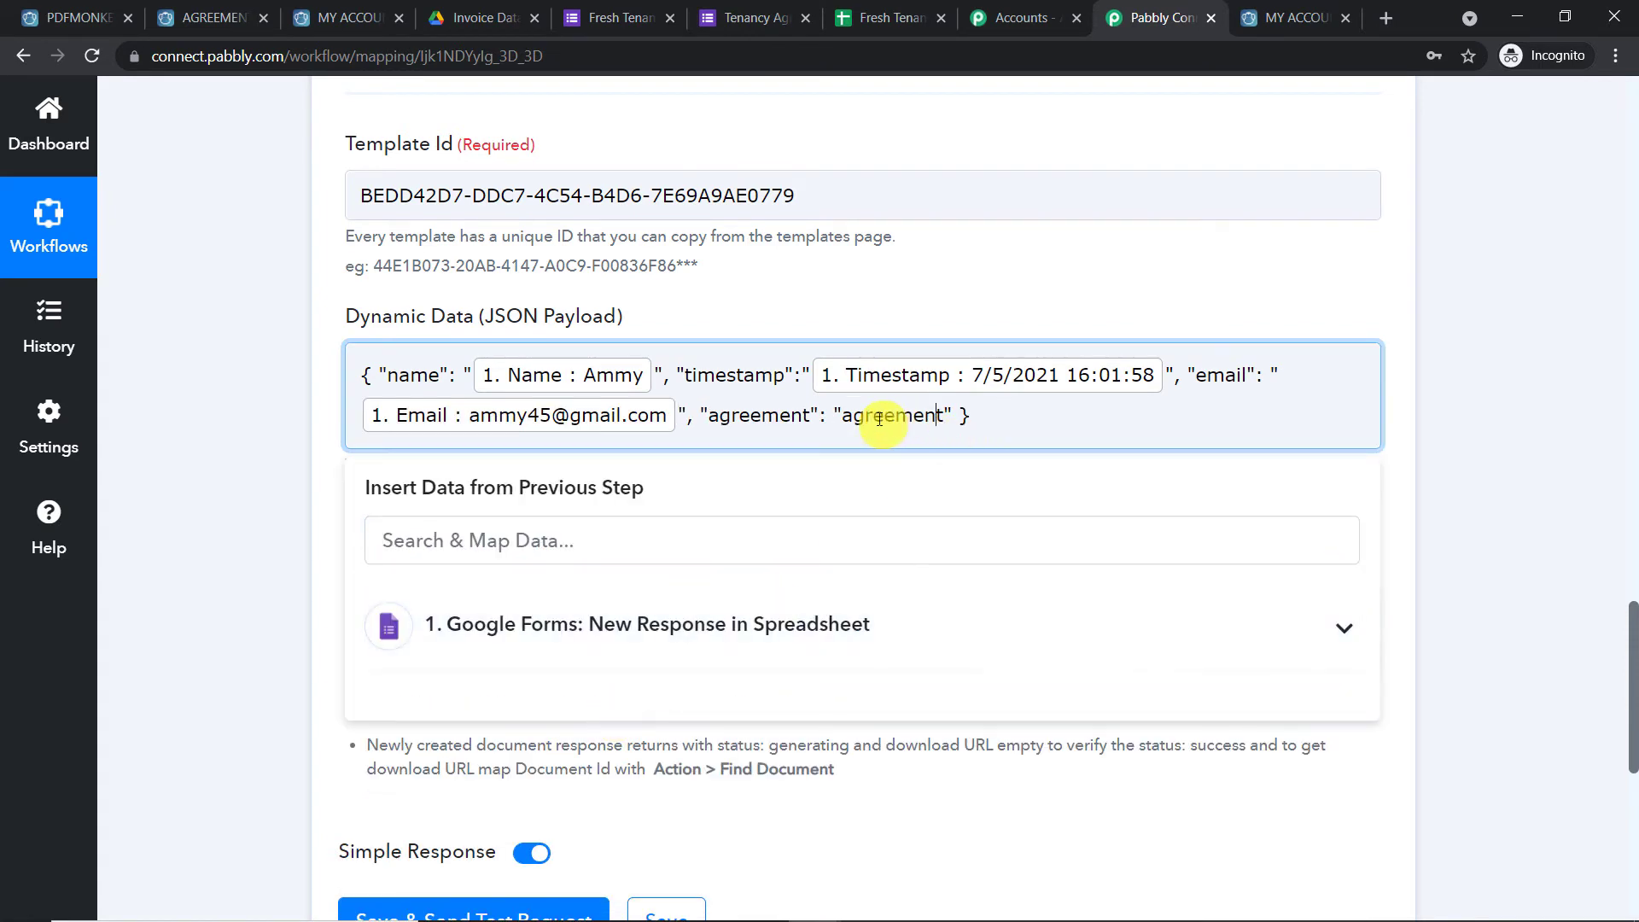
# Map the form's Terms Of Agreement field into the agreement value
pyautogui.moveTo(947, 416); pyautogui.dragTo(847, 418)
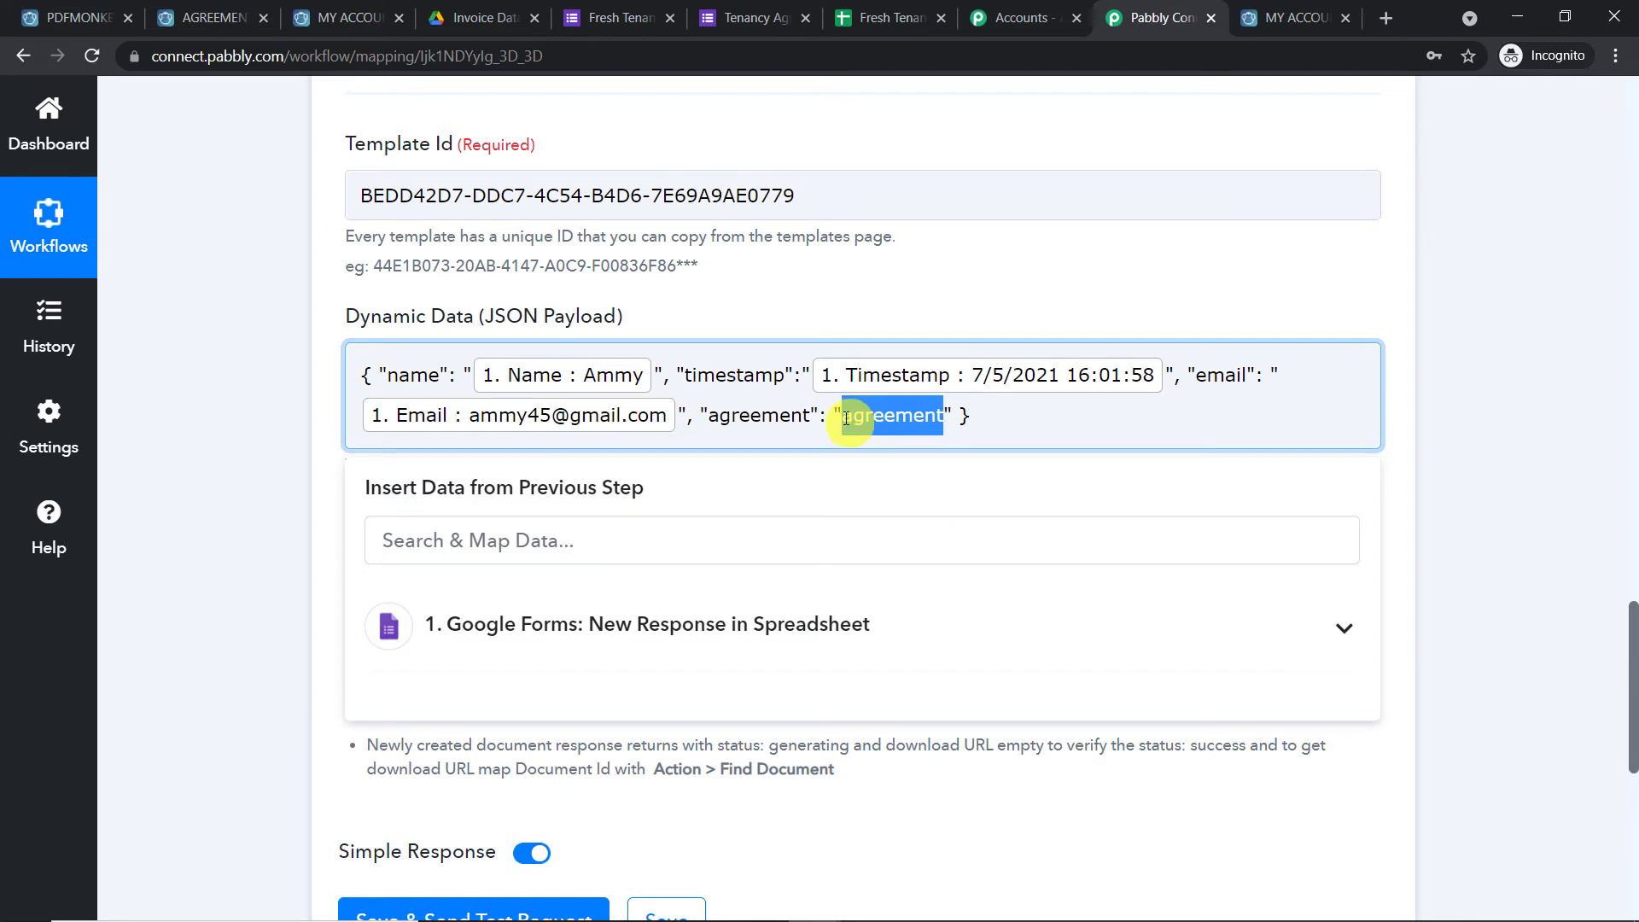
pyautogui.press('BackSpace')
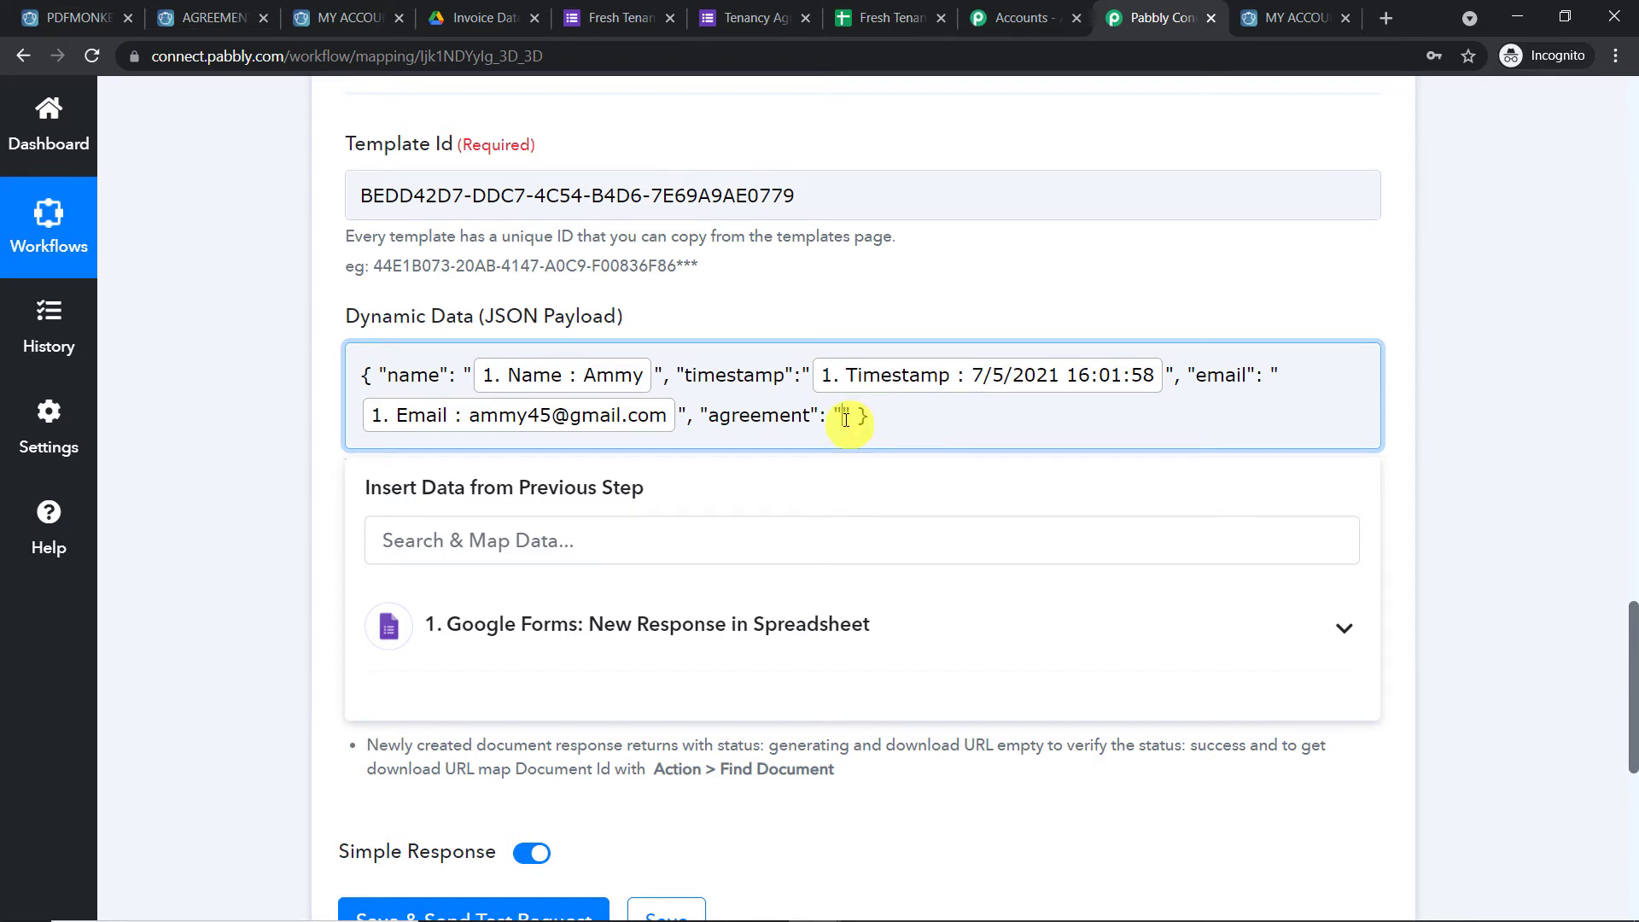
pyautogui.click(603, 624)
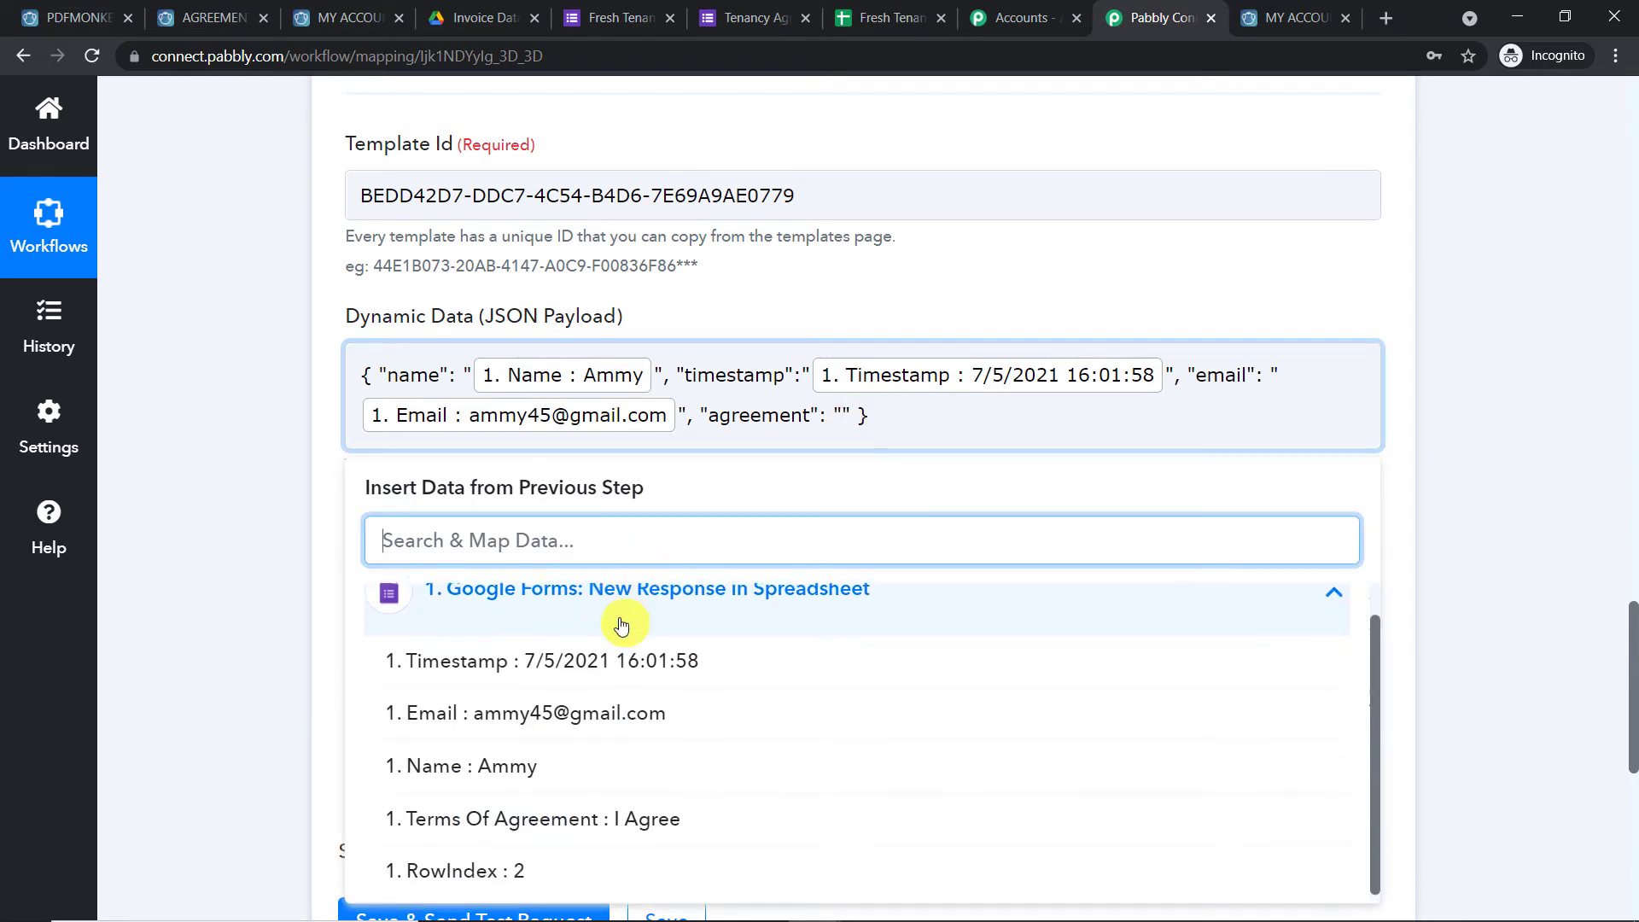
pyautogui.click(551, 819)
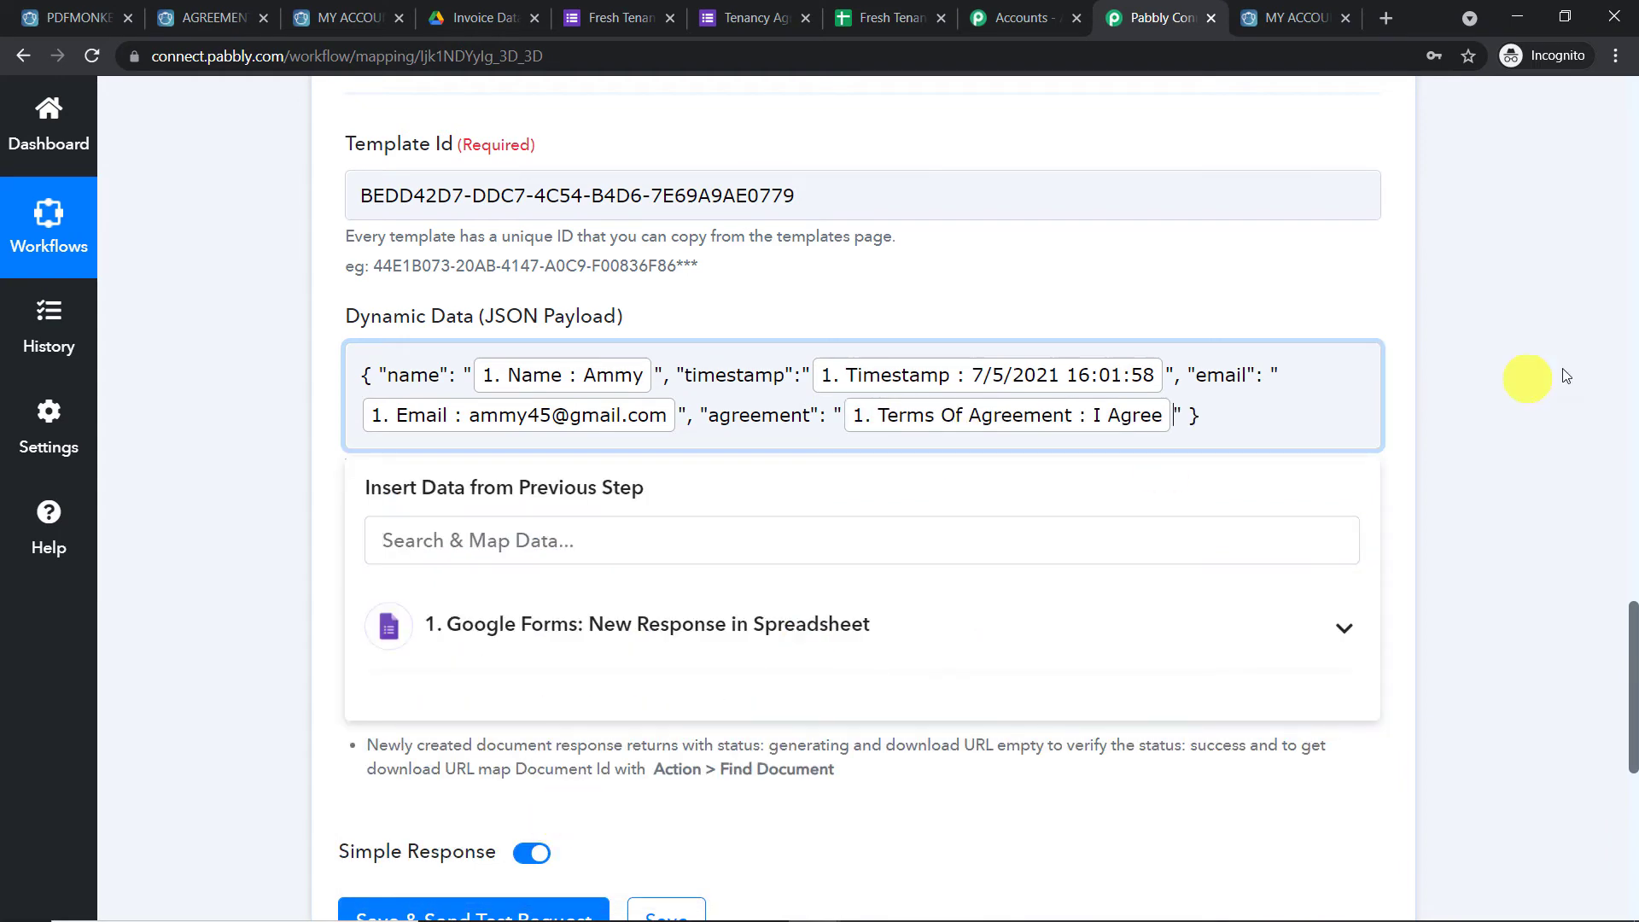
pyautogui.click(1606, 368)
pyautogui.scroll(-2, 1125, 340)
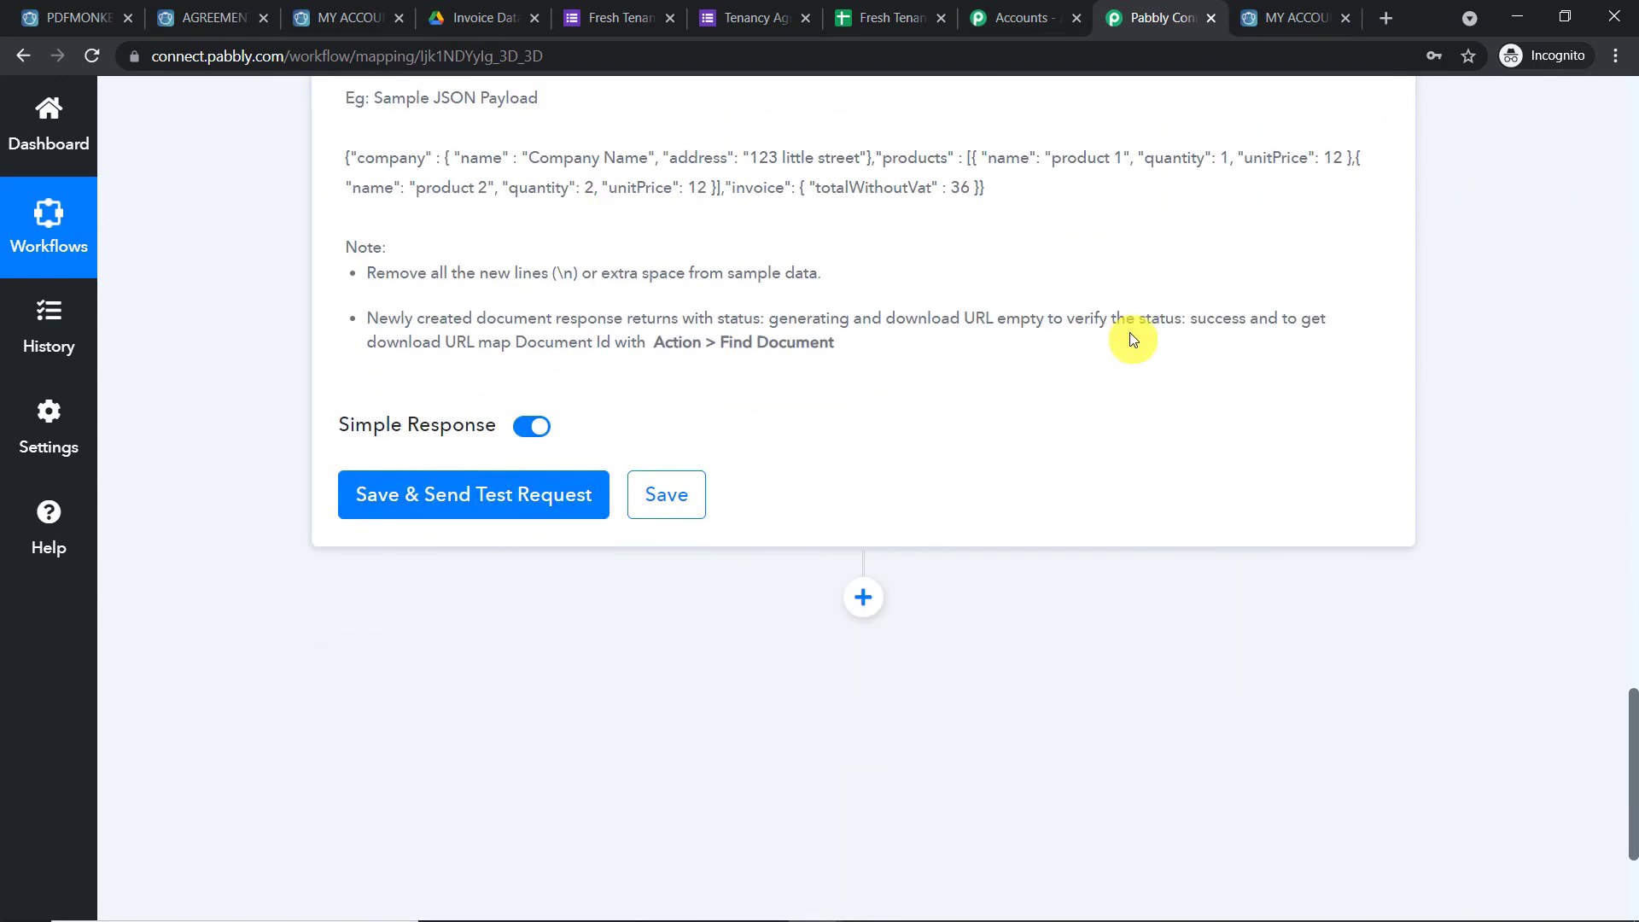
# Save and send the PDFMonkey test request, then select the returned Document Id
pyautogui.click(476, 504)
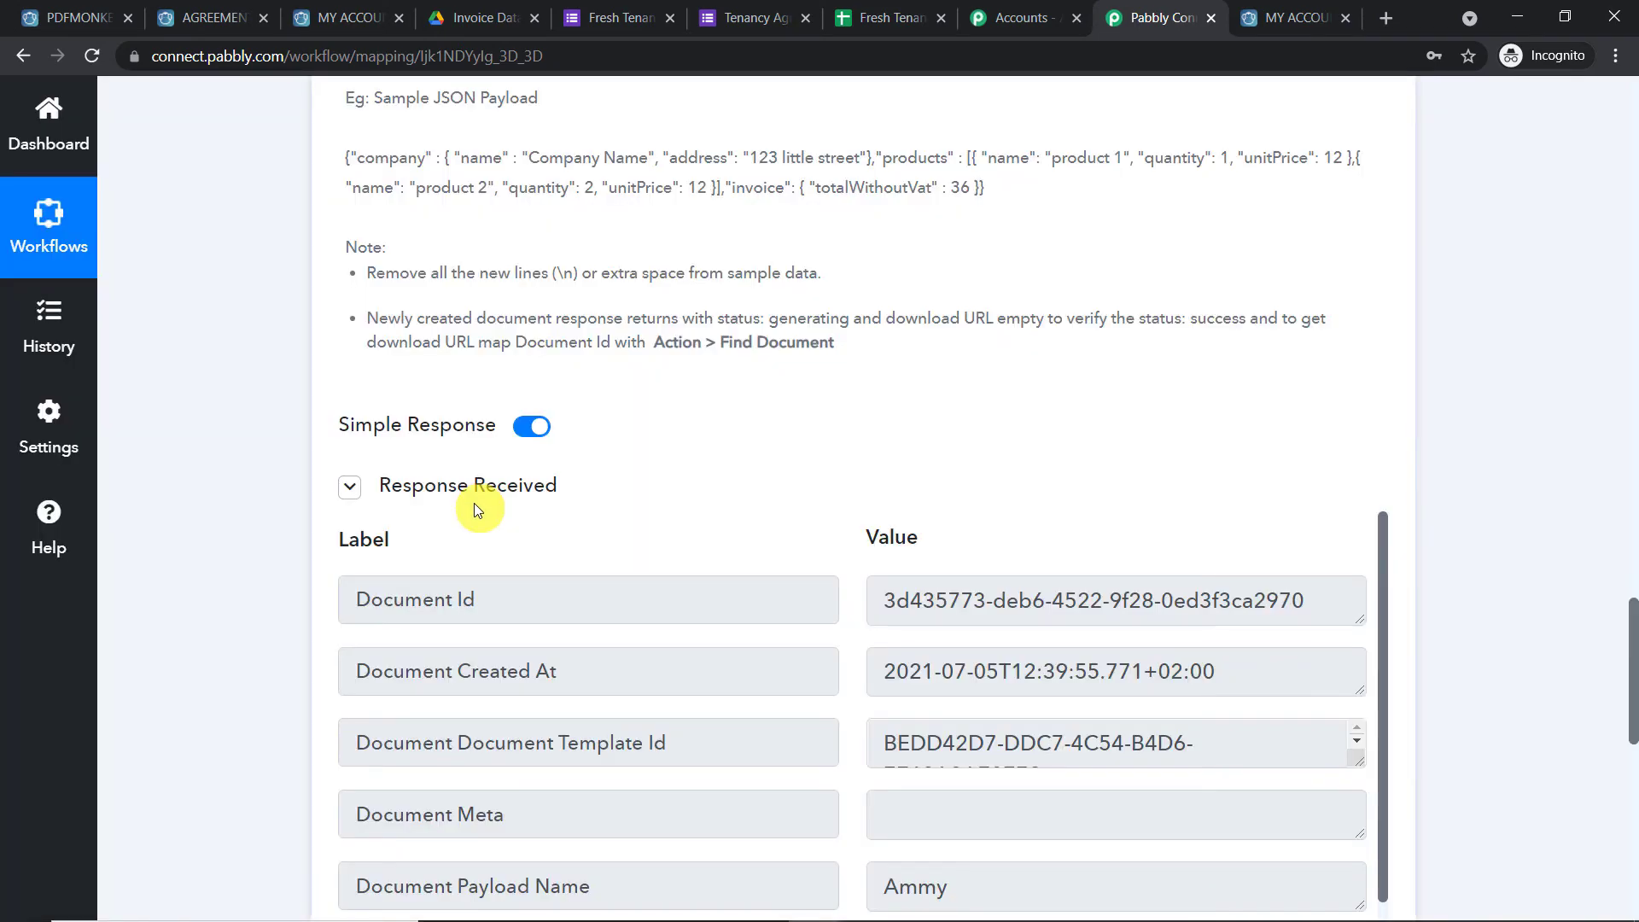
pyautogui.scroll(-2, 476, 505)
pyautogui.click(894, 388)
pyautogui.moveTo(894, 388); pyautogui.dragTo(1356, 386)
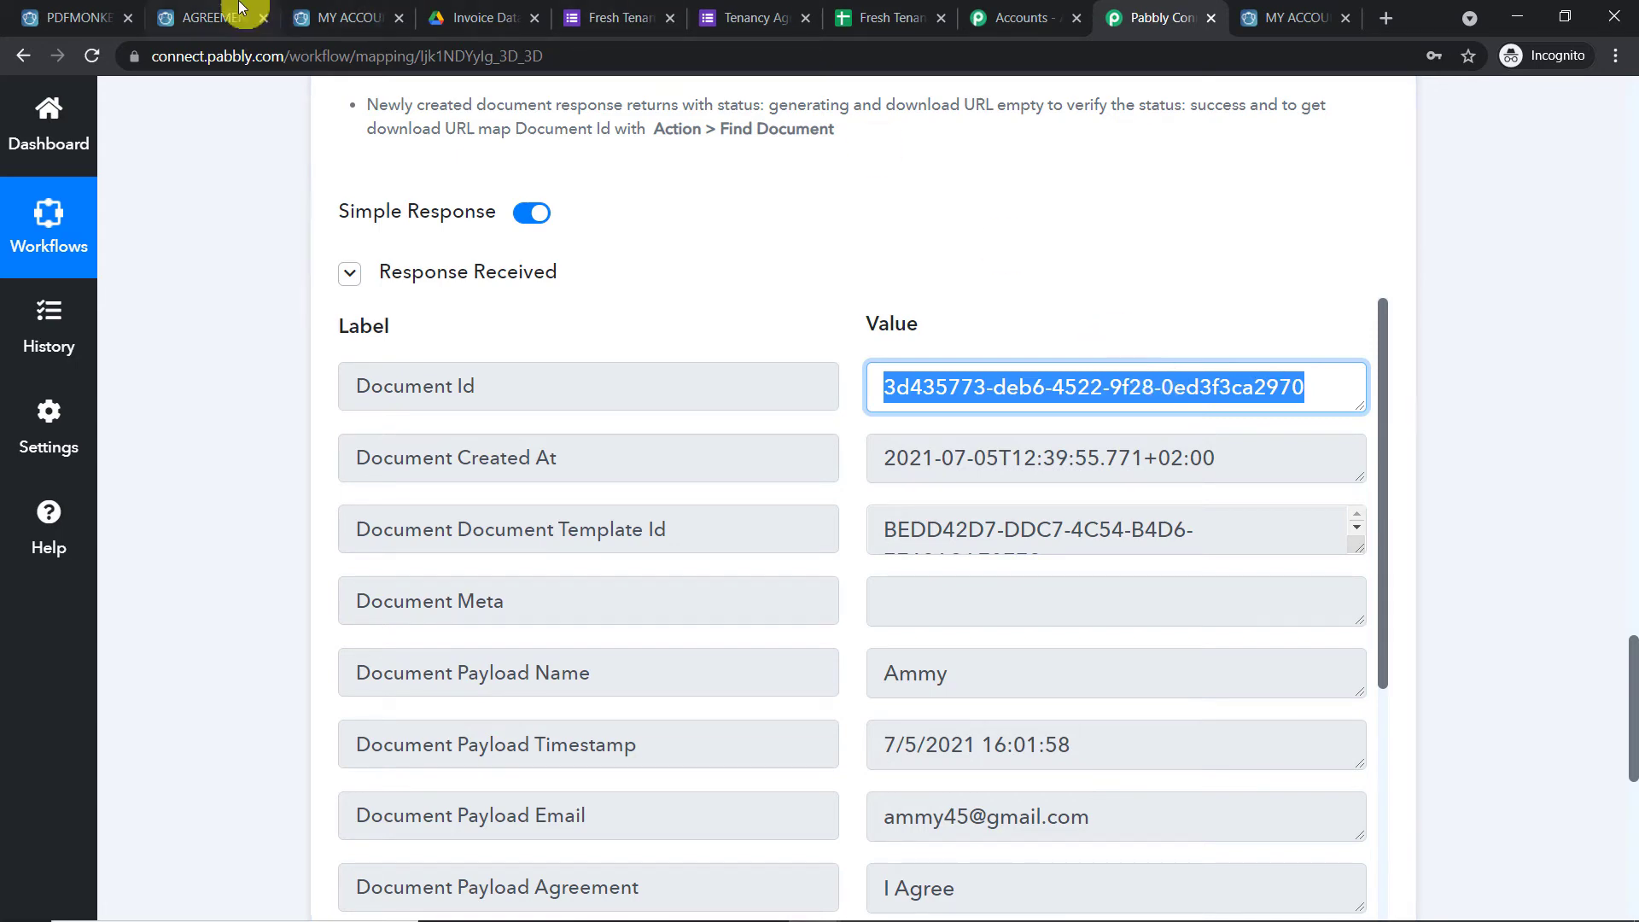
pyautogui.click(214, 17)
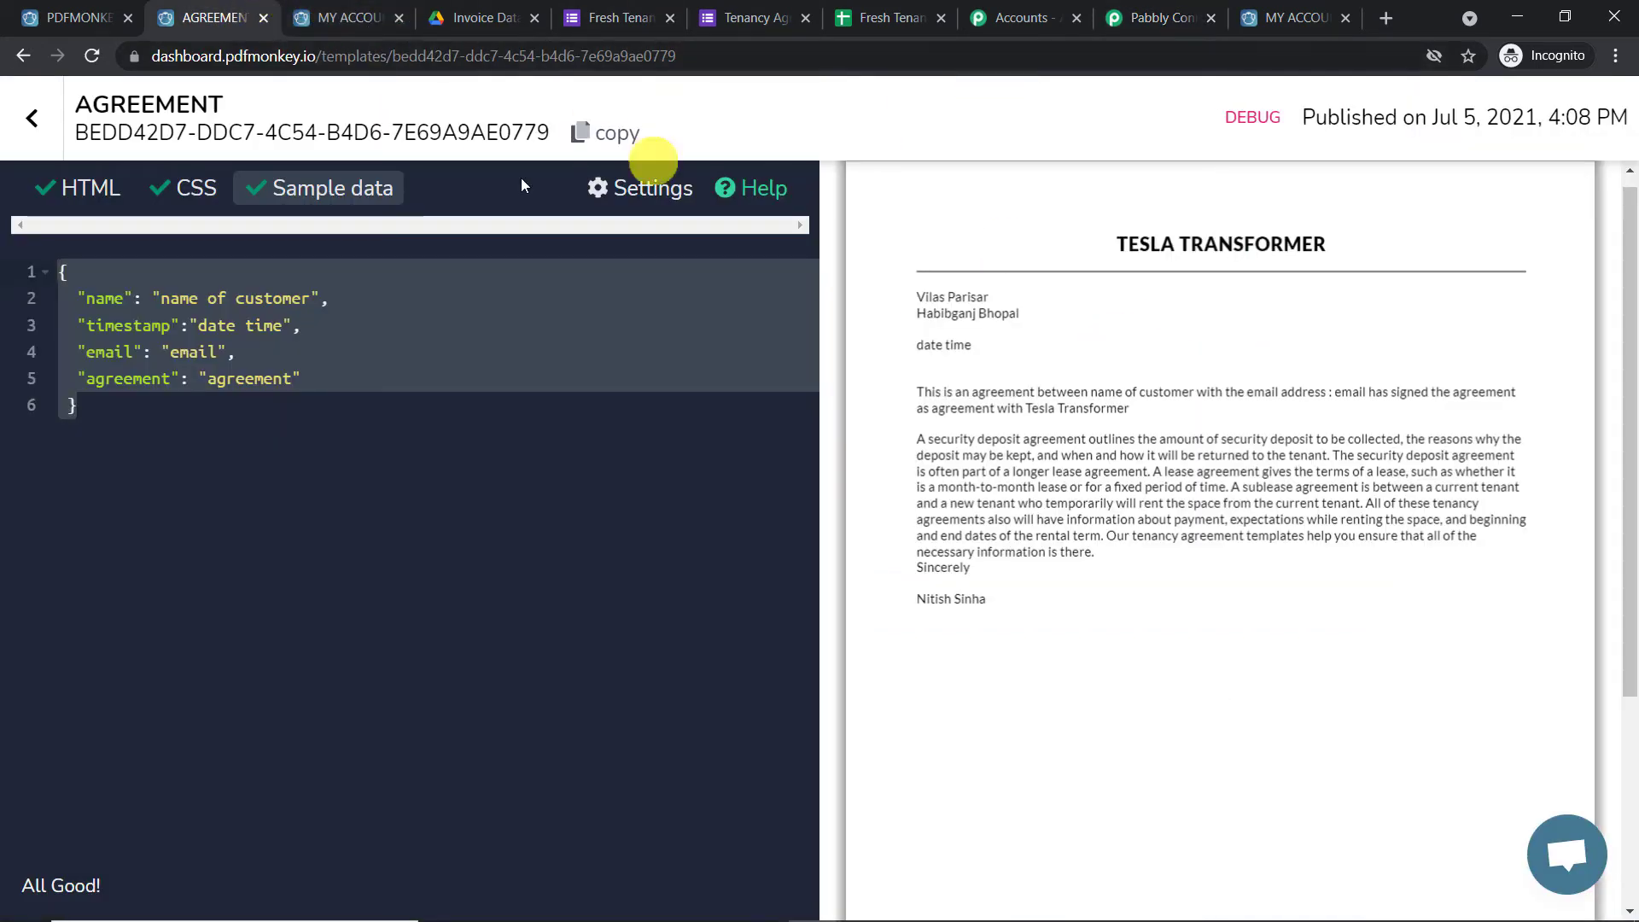
# Open the newest generated document, v3-9qzo9gmw5g.pdf, from PDFMonkey's Documents list
pyautogui.click(47, 124)
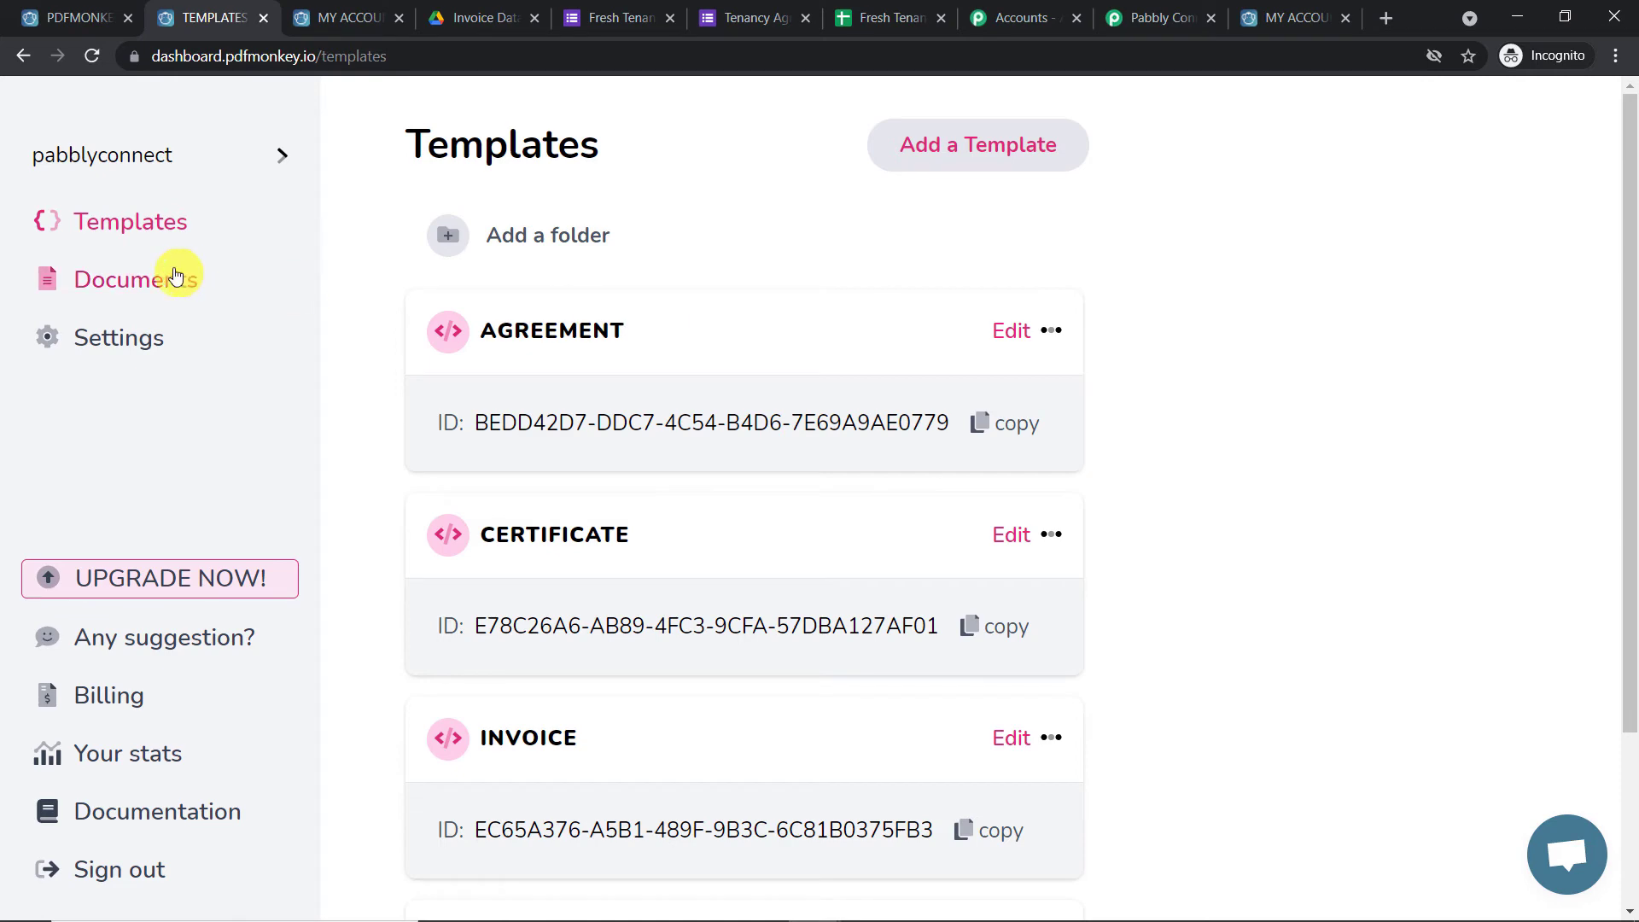
pyautogui.click(283, 283)
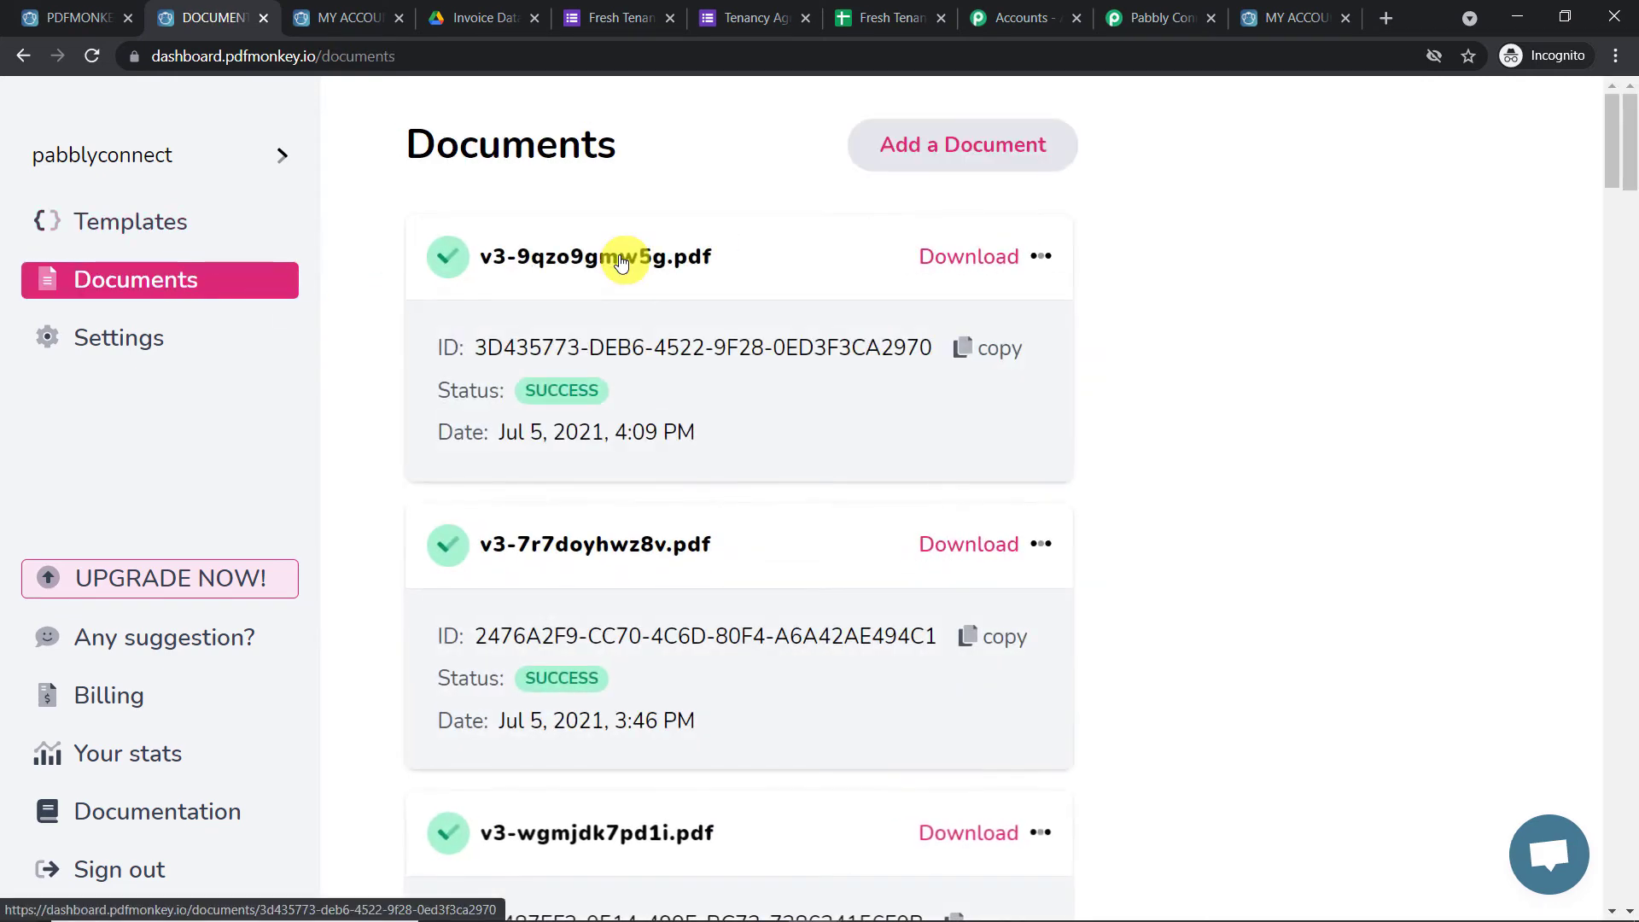
pyautogui.click(621, 261)
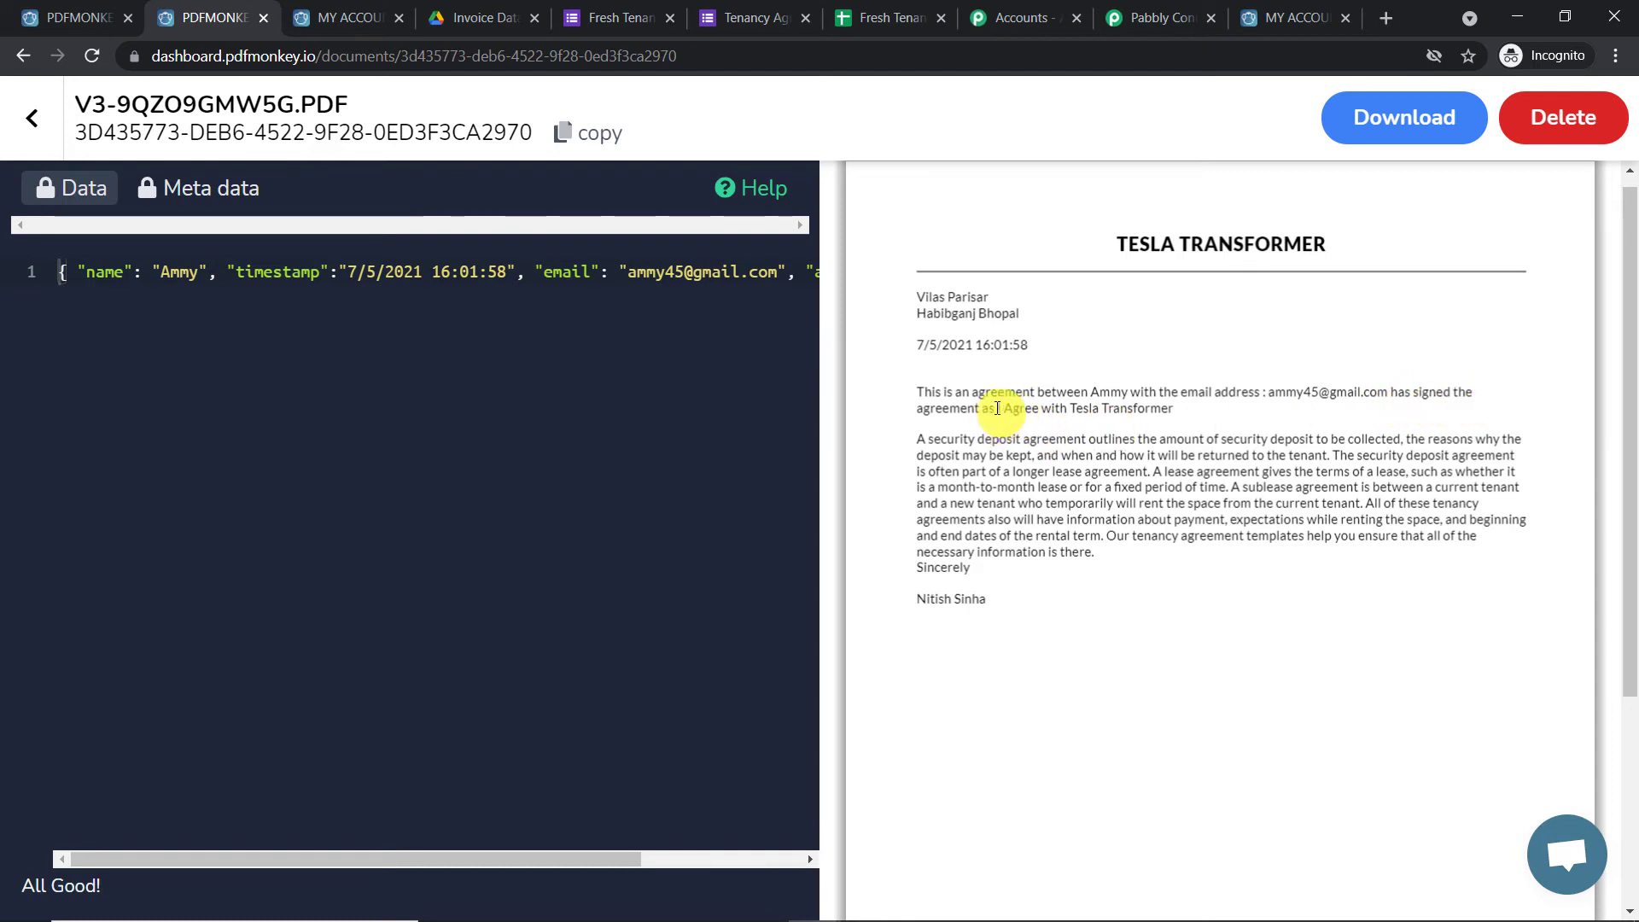
pyautogui.moveTo(1010, 408); pyautogui.dragTo(1038, 409)
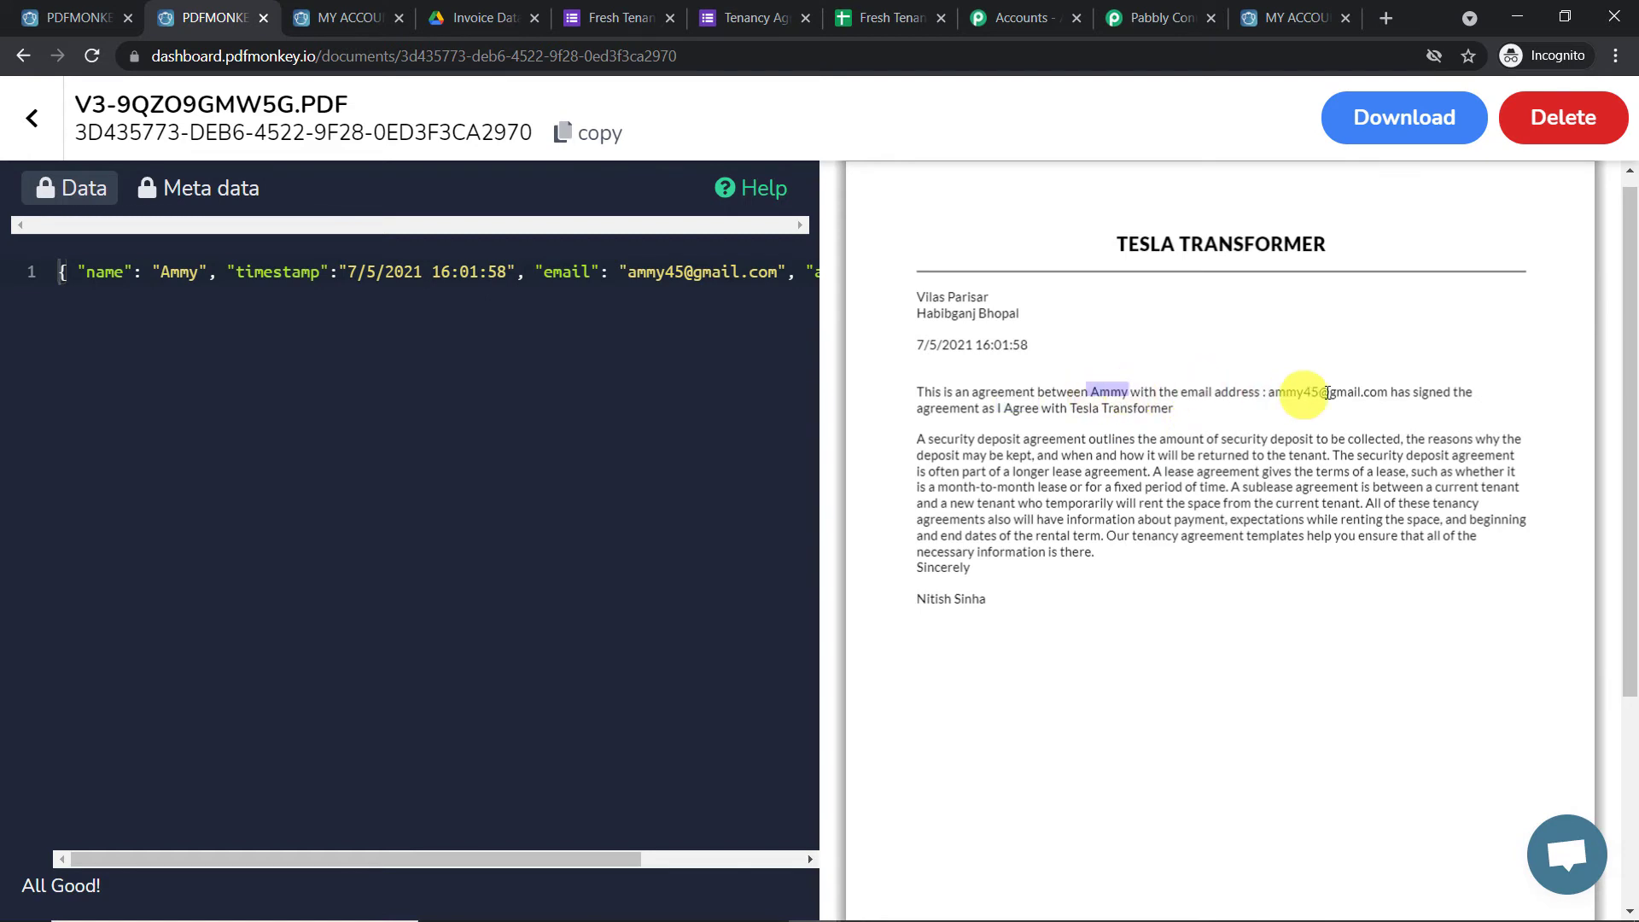
pyautogui.moveTo(1374, 391); pyautogui.dragTo(1260, 391)
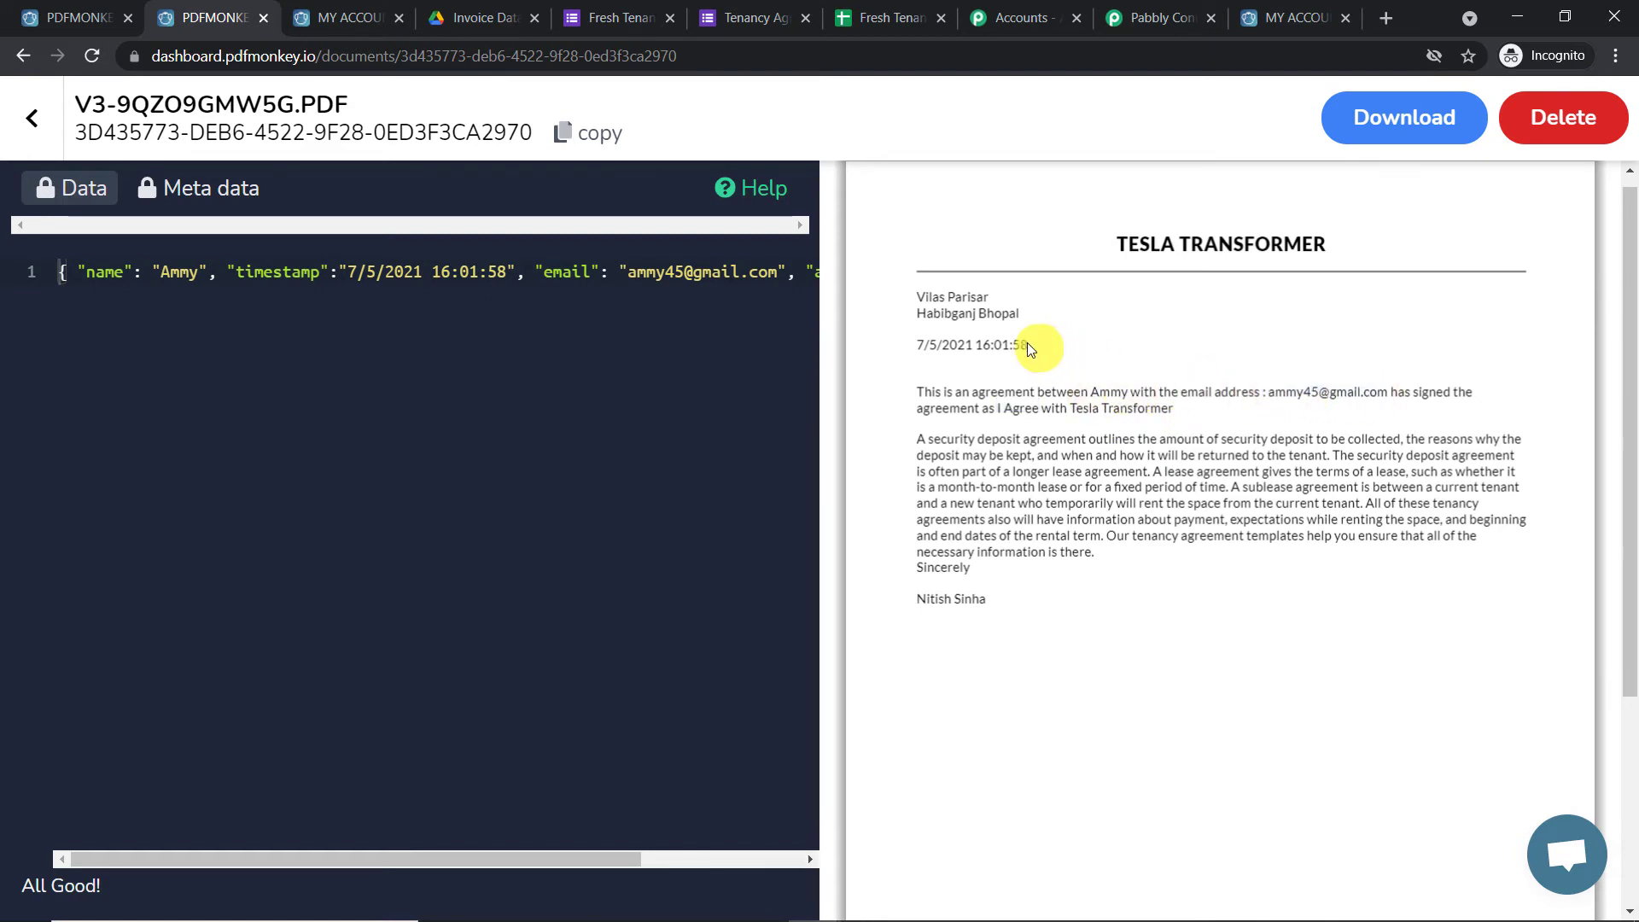
pyautogui.moveTo(887, 351); pyautogui.dragTo(1040, 333)
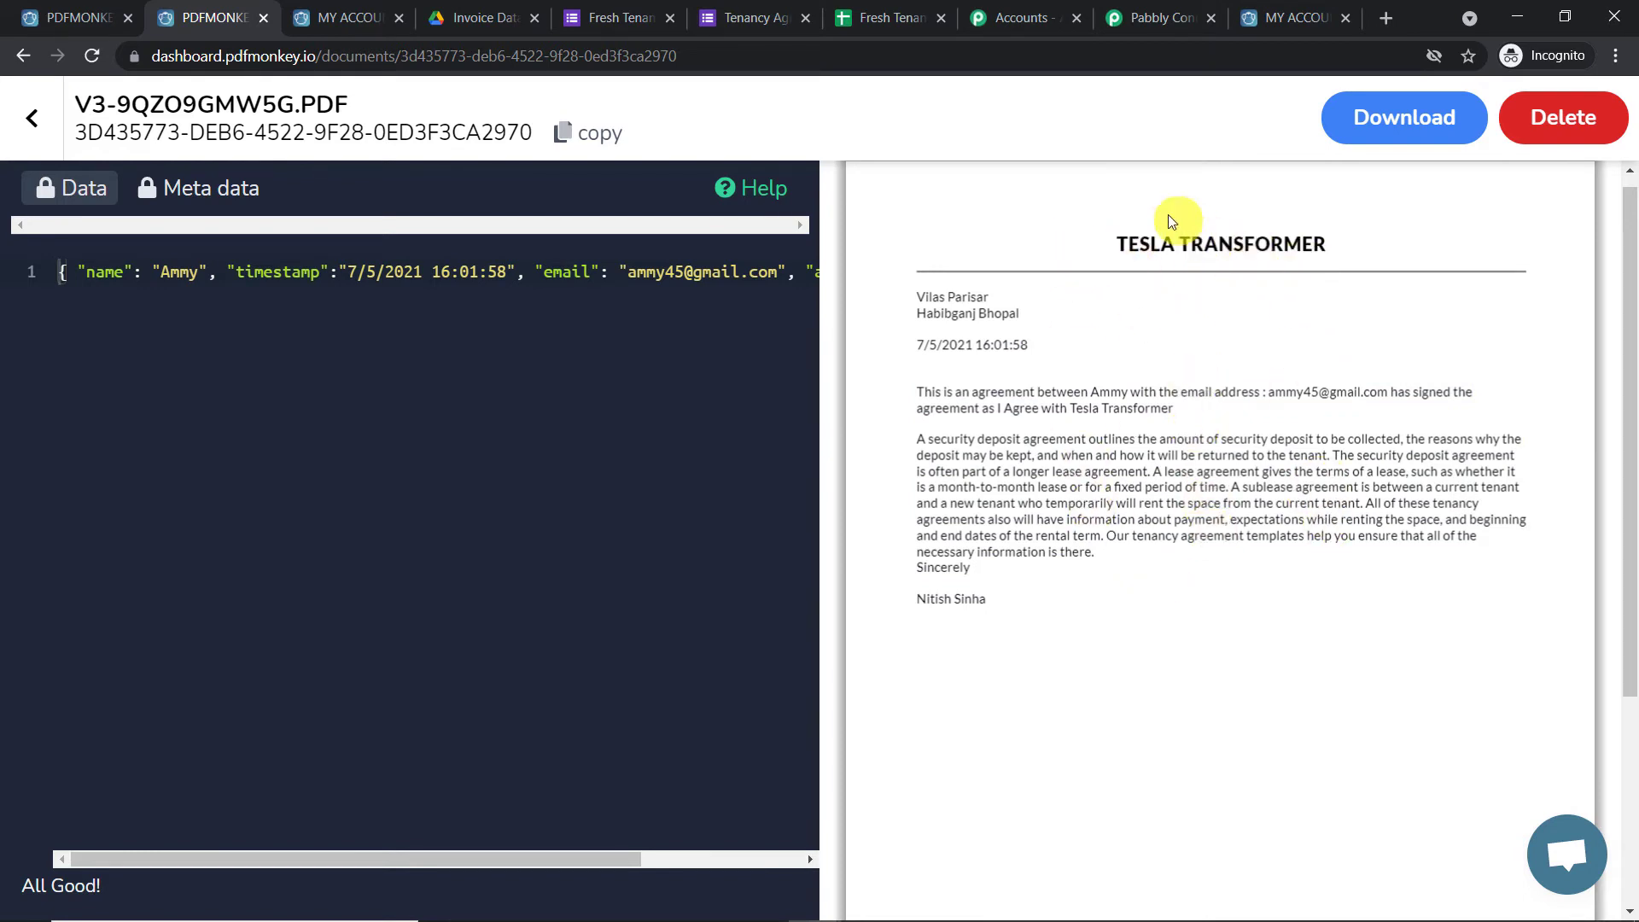
pyautogui.moveTo(990, 611); pyautogui.dragTo(997, 538)
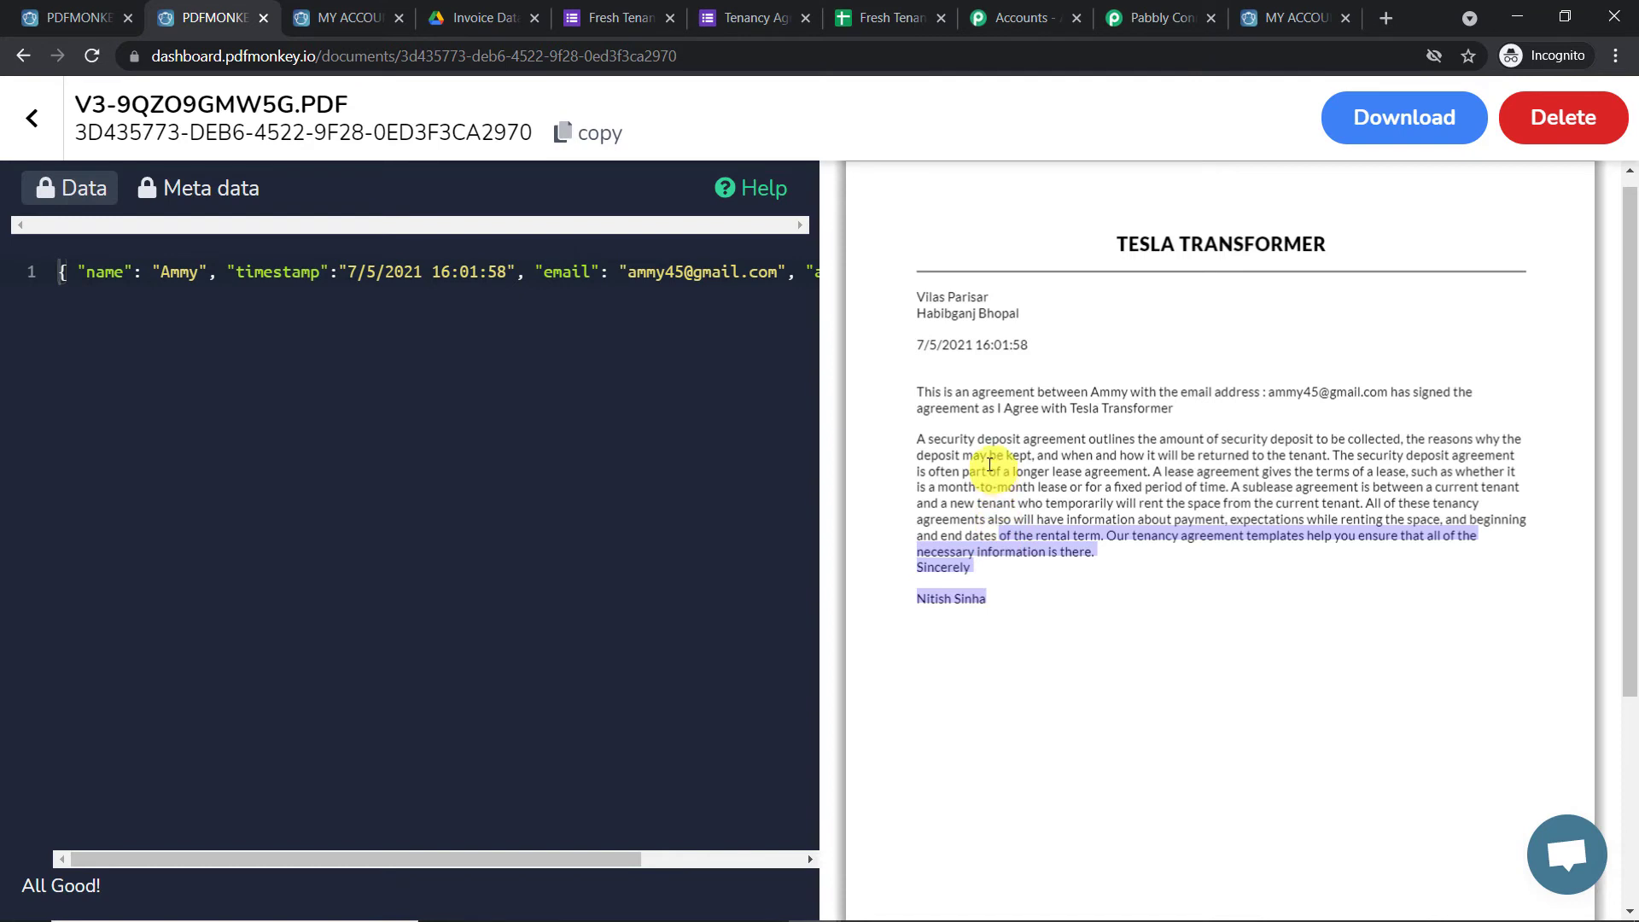
pyautogui.click(31, 118)
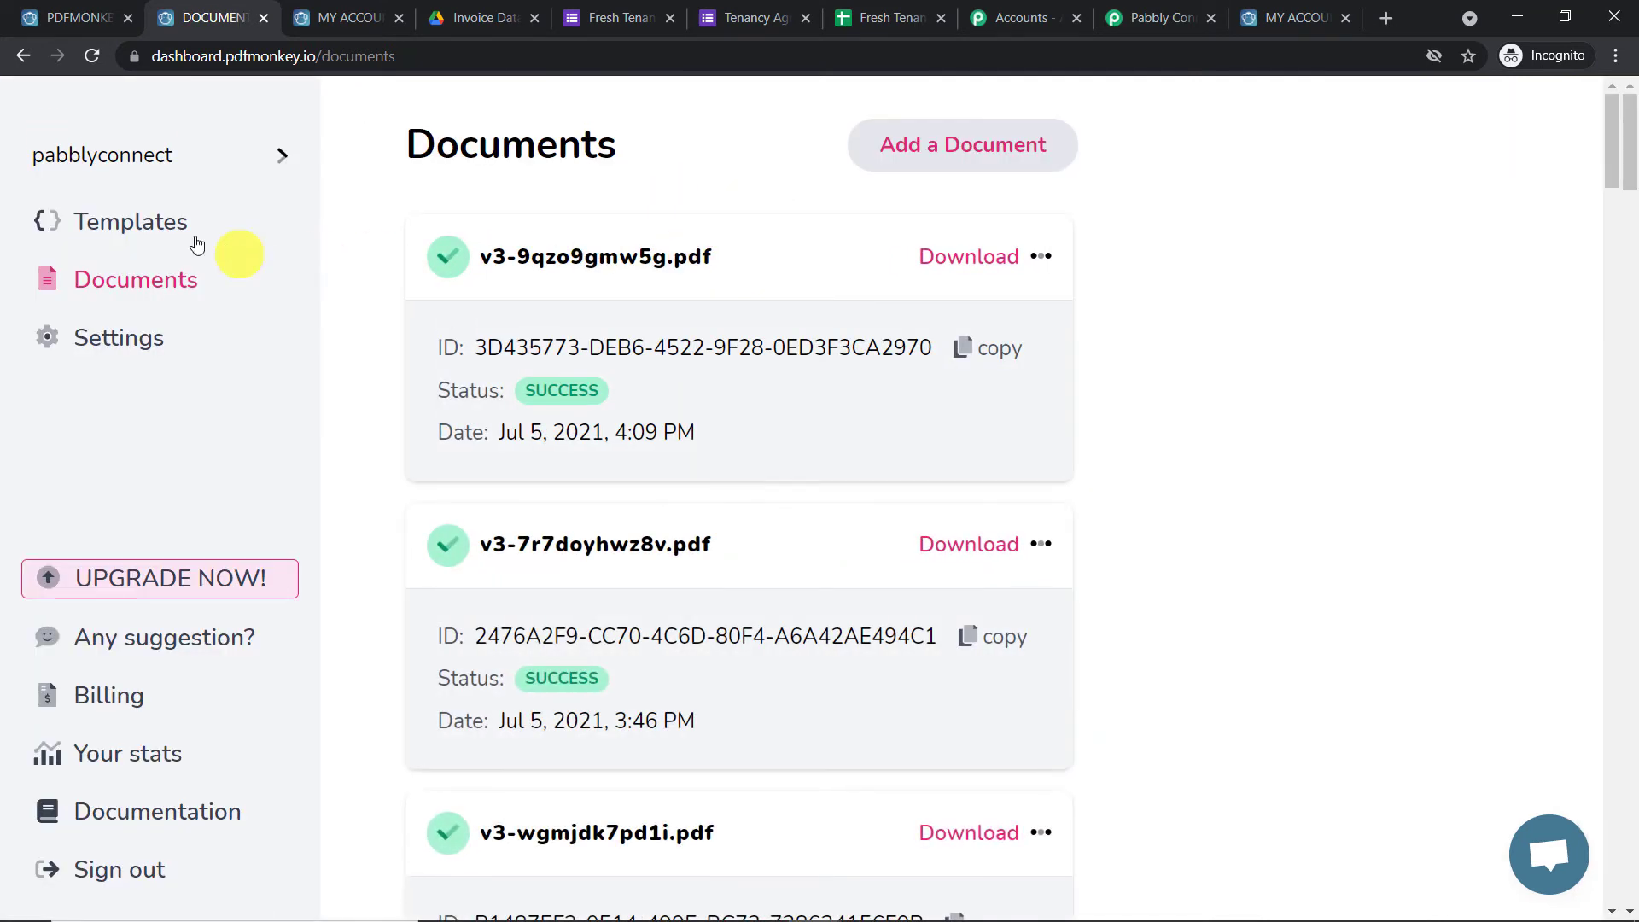
pyautogui.click(149, 222)
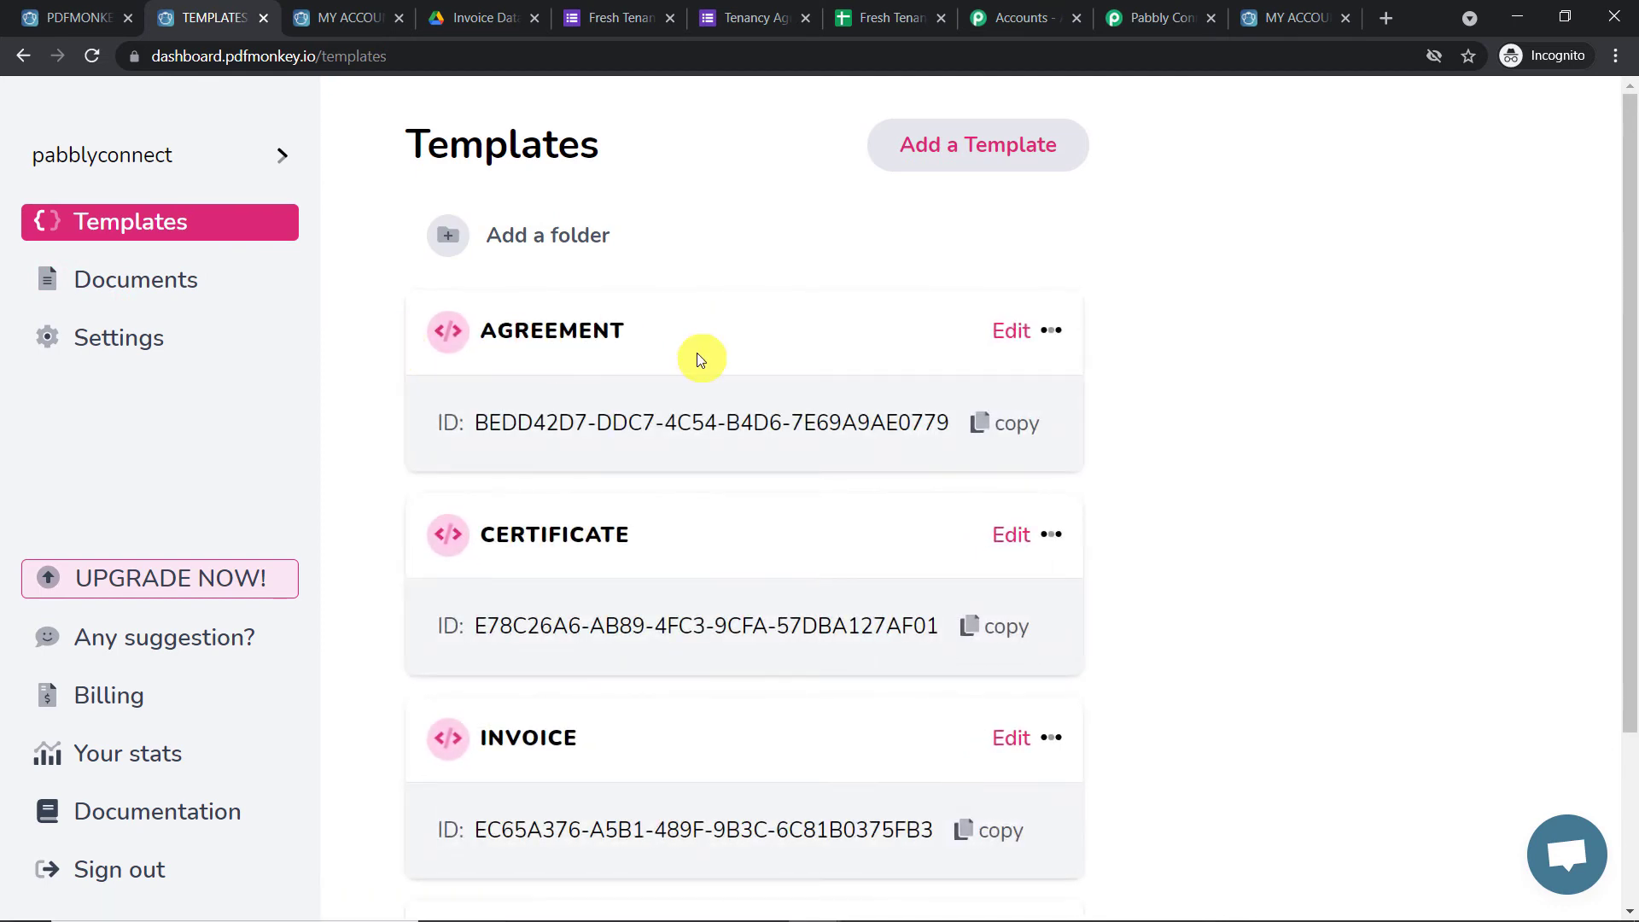
pyautogui.click(218, 281)
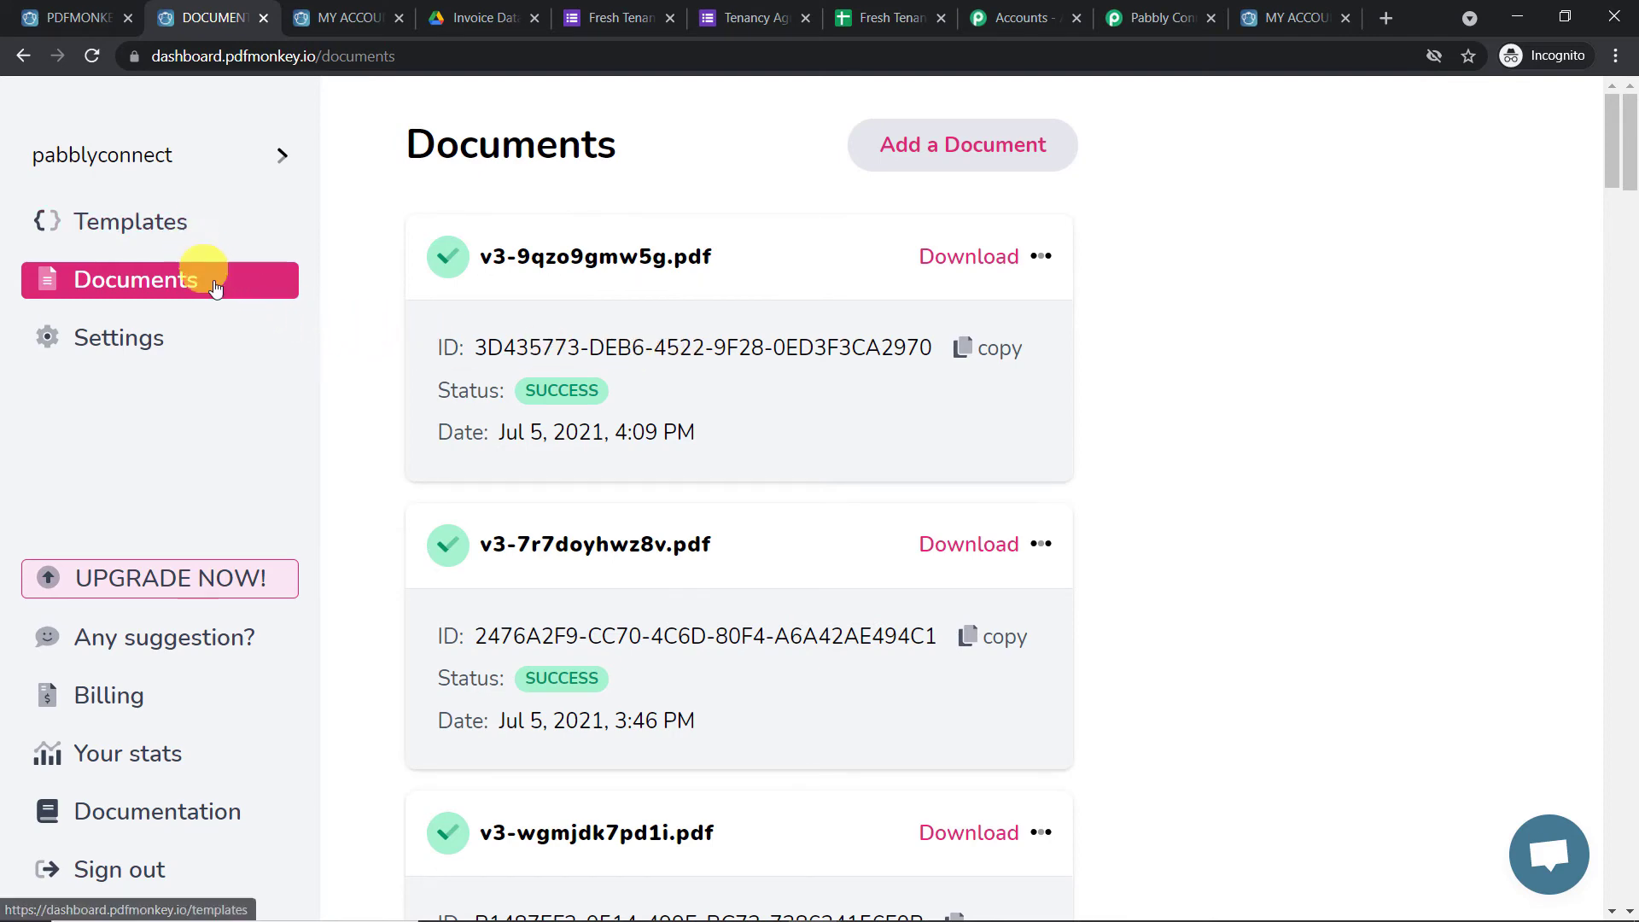
pyautogui.click(576, 258)
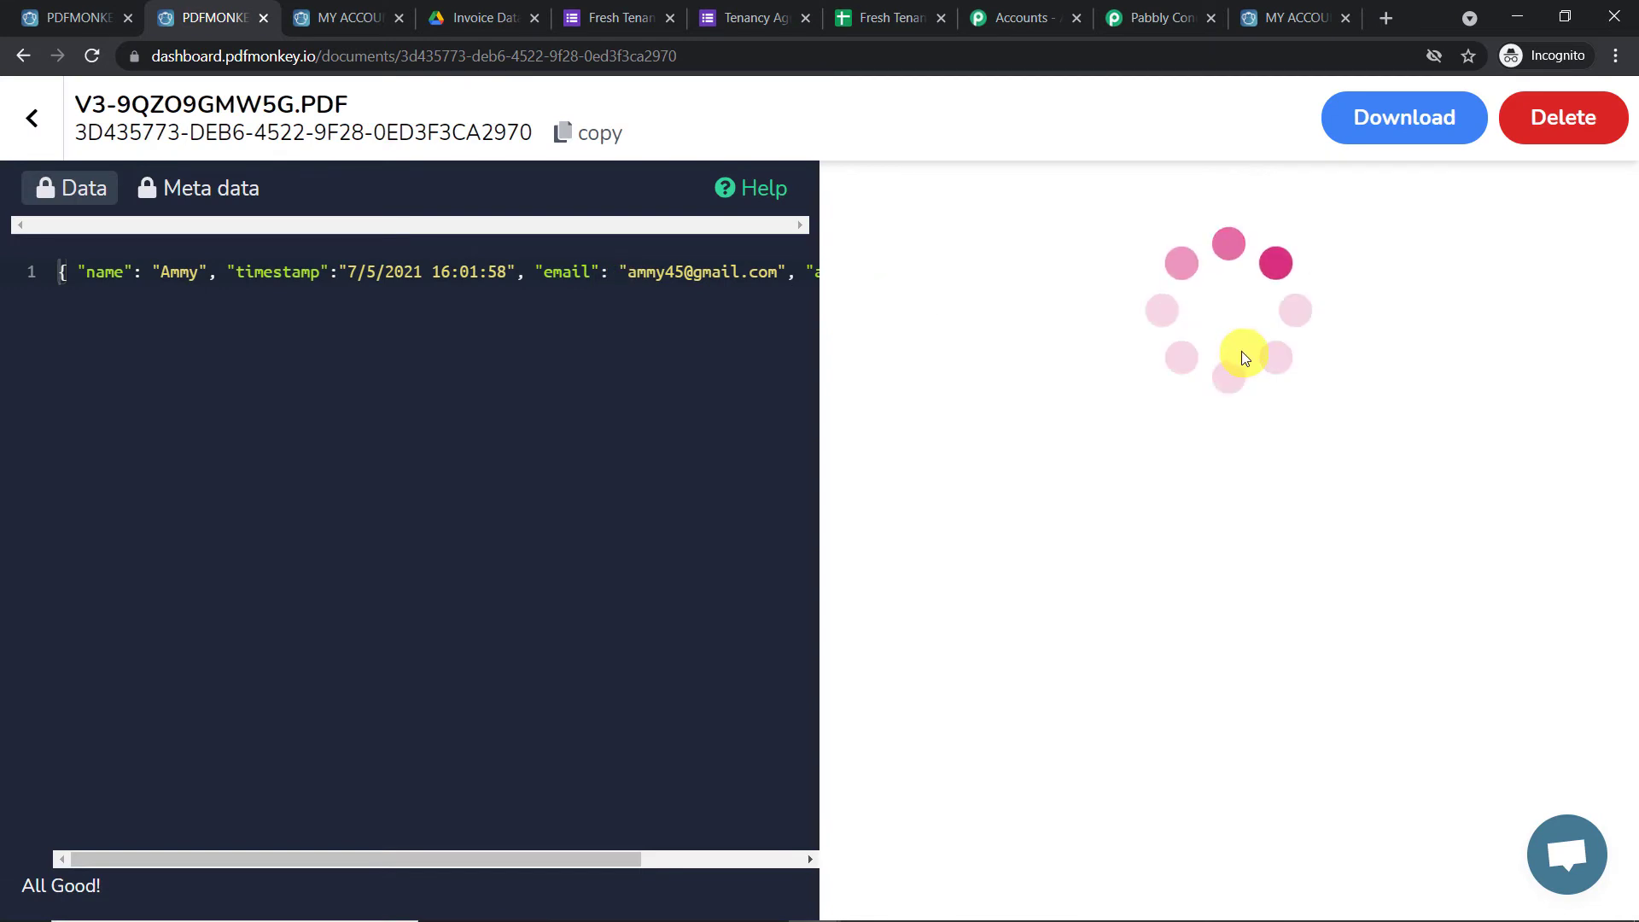
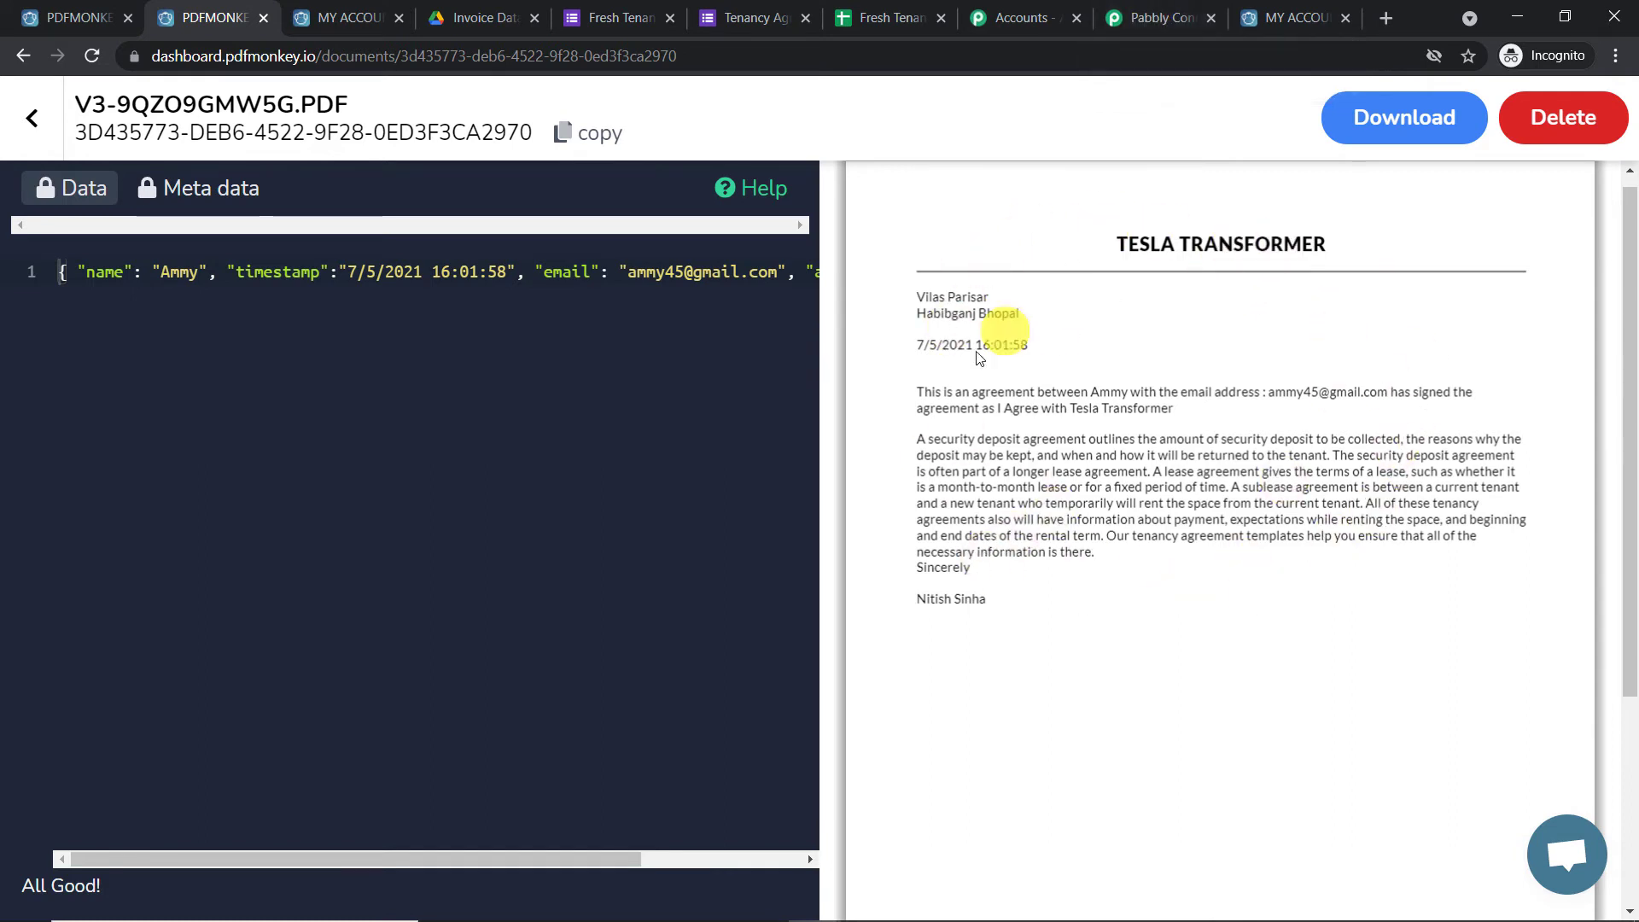
# Return to the Pabbly Connect workflow and scroll to the end of the Generate Document response
pyautogui.click(1148, 19)
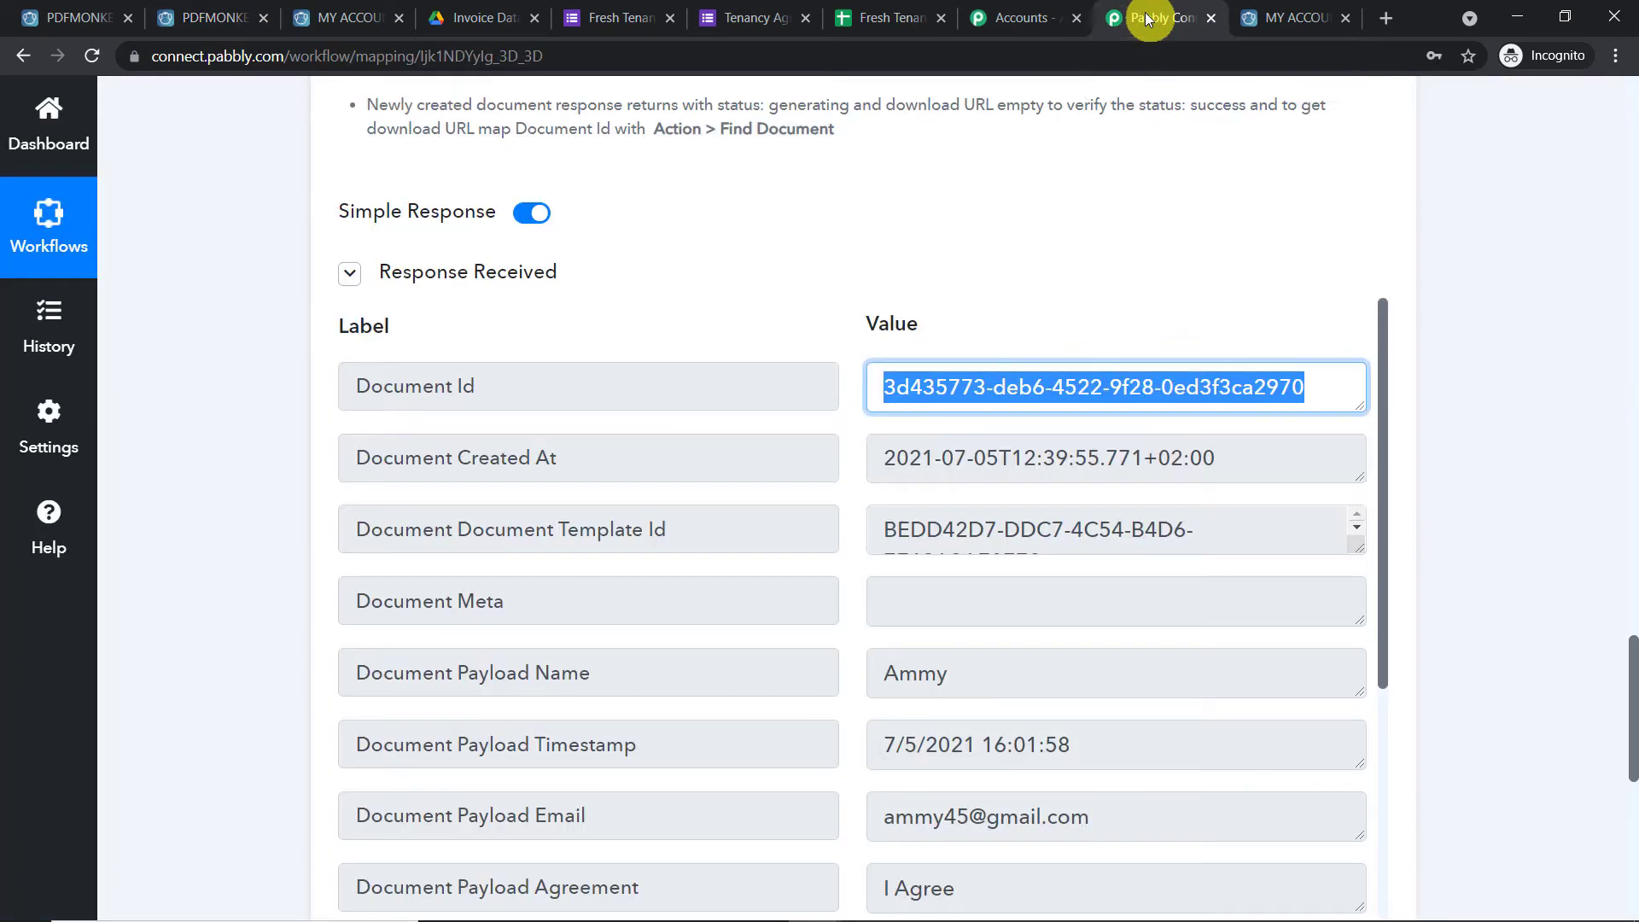
pyautogui.click(1501, 550)
pyautogui.moveTo(1634, 687); pyautogui.dragTo(1634, 862)
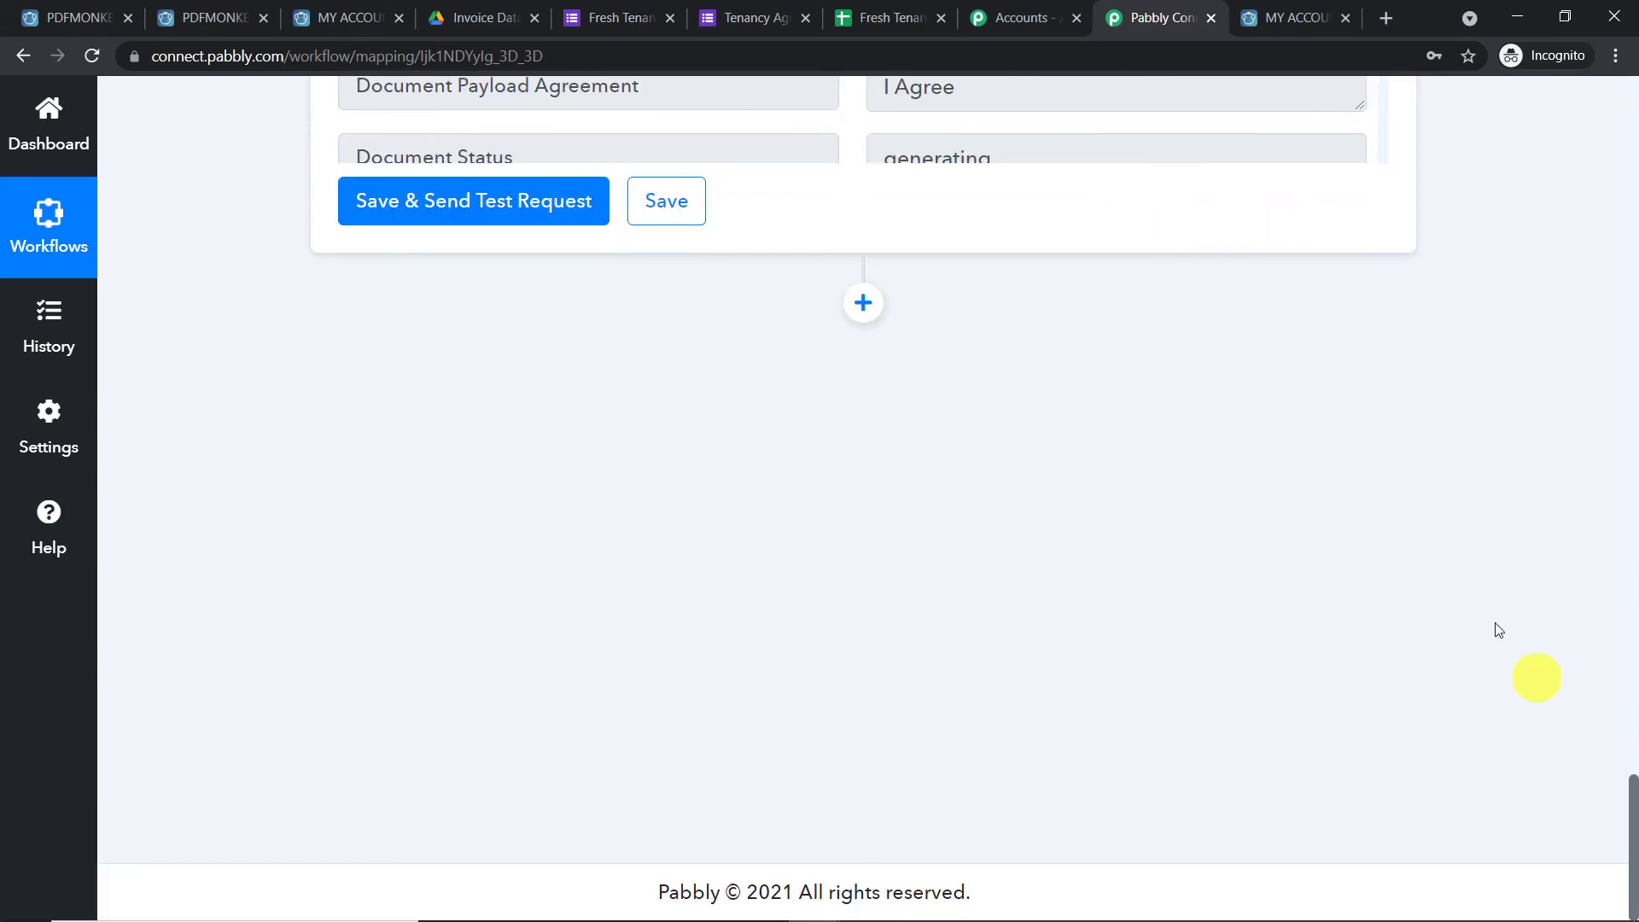
# Add a new action step after document generation using the Delay app
pyautogui.click(864, 305)
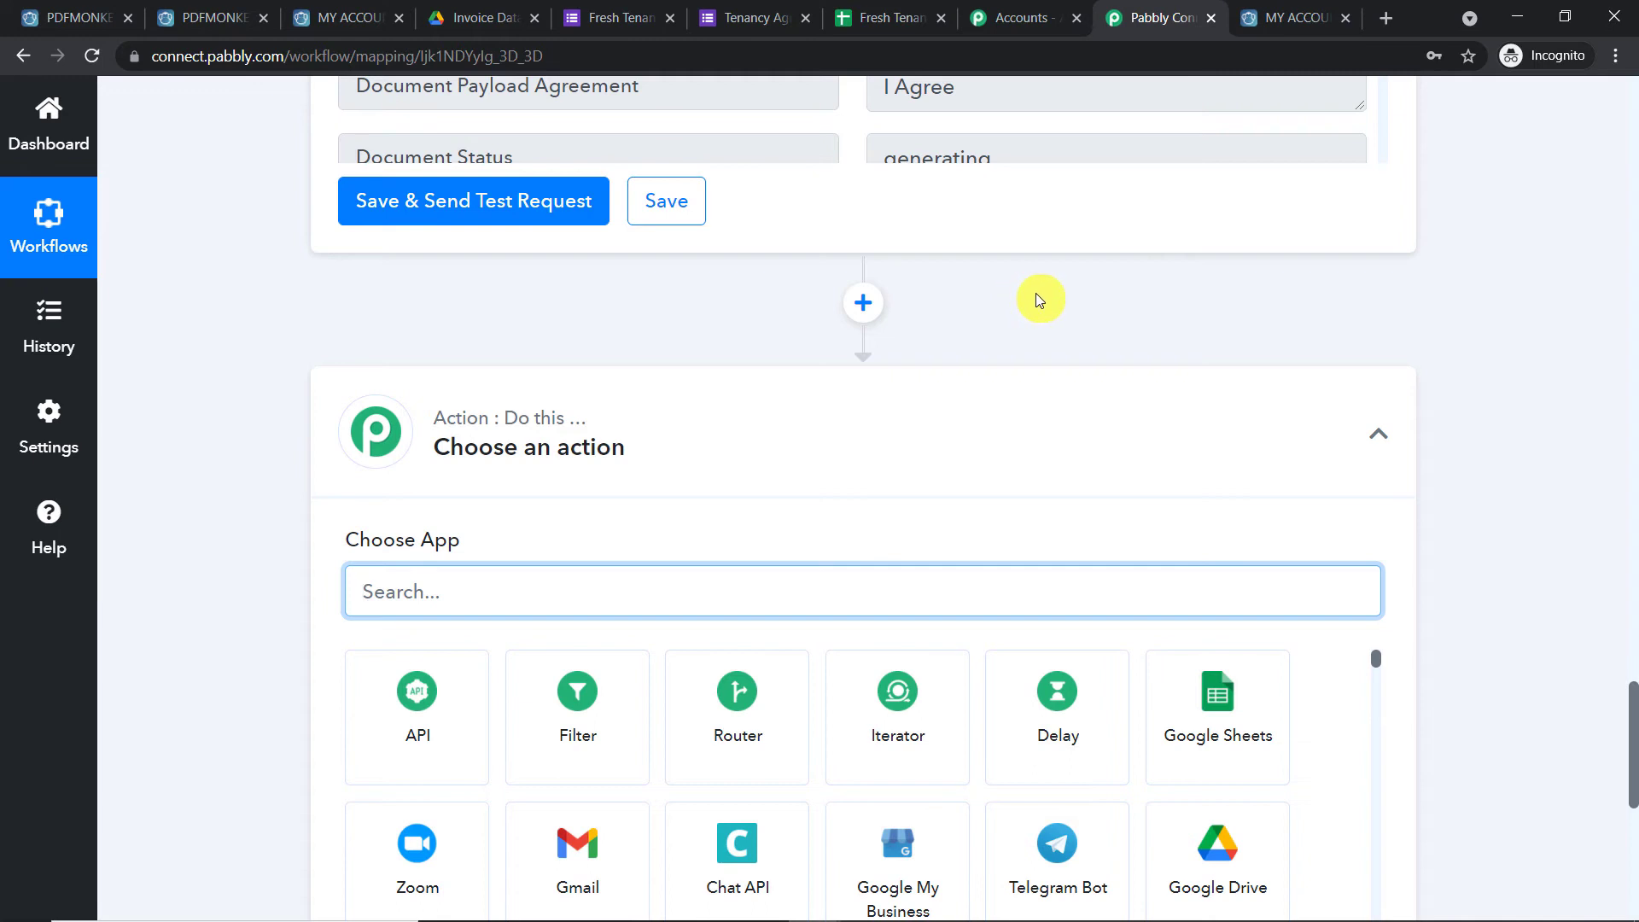
pyautogui.scroll(-1, 1036, 294)
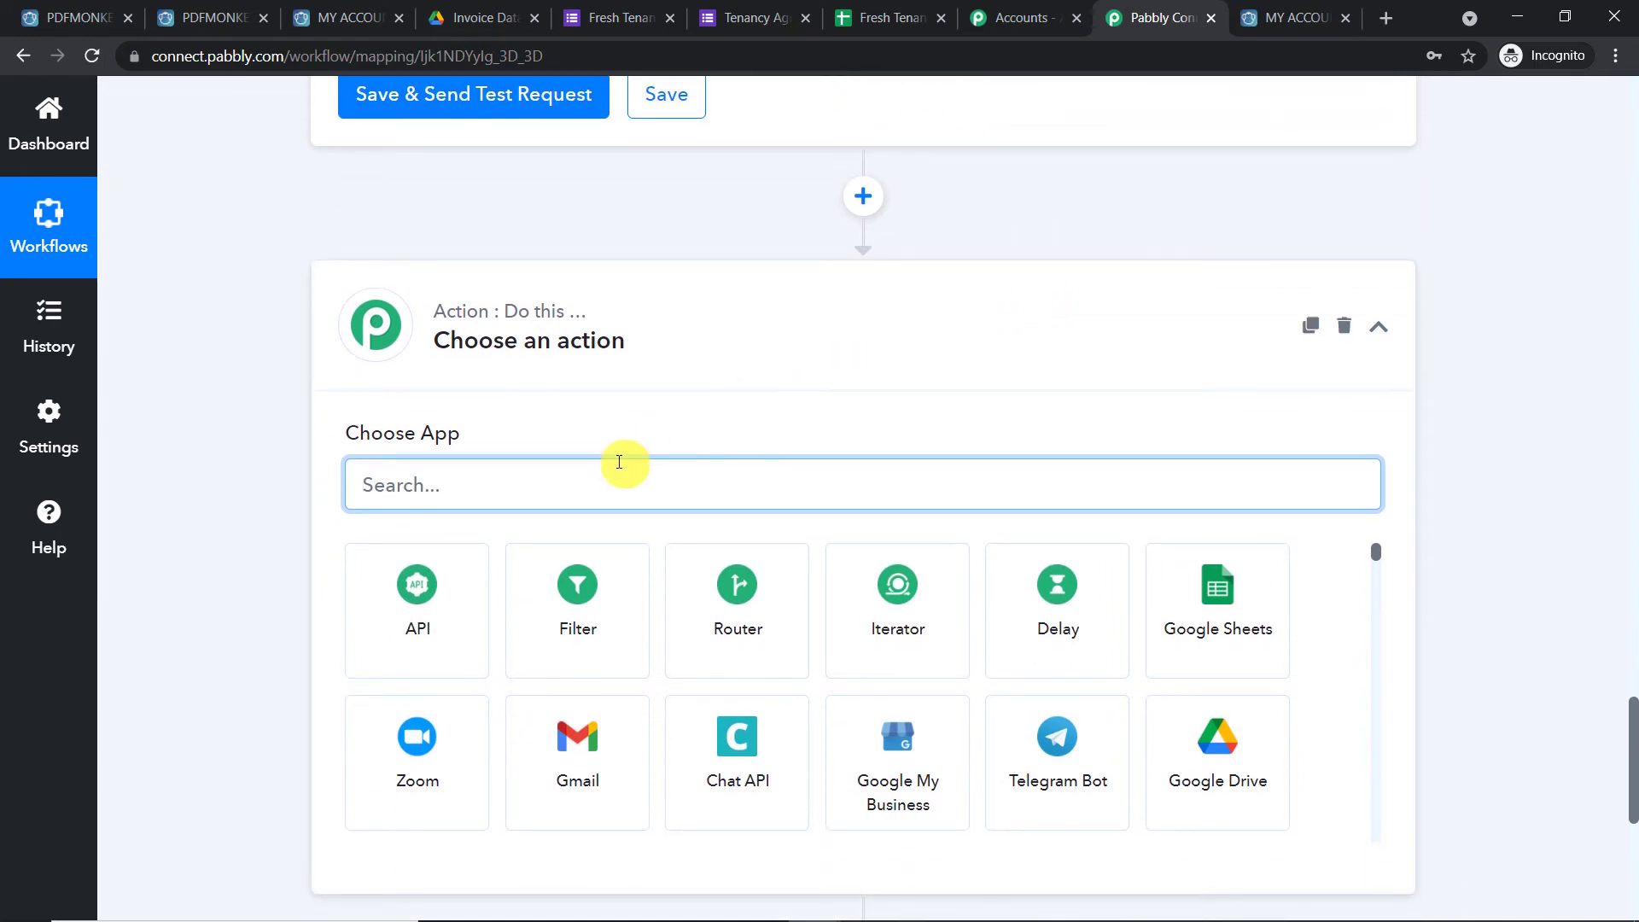
pyautogui.click(1061, 606)
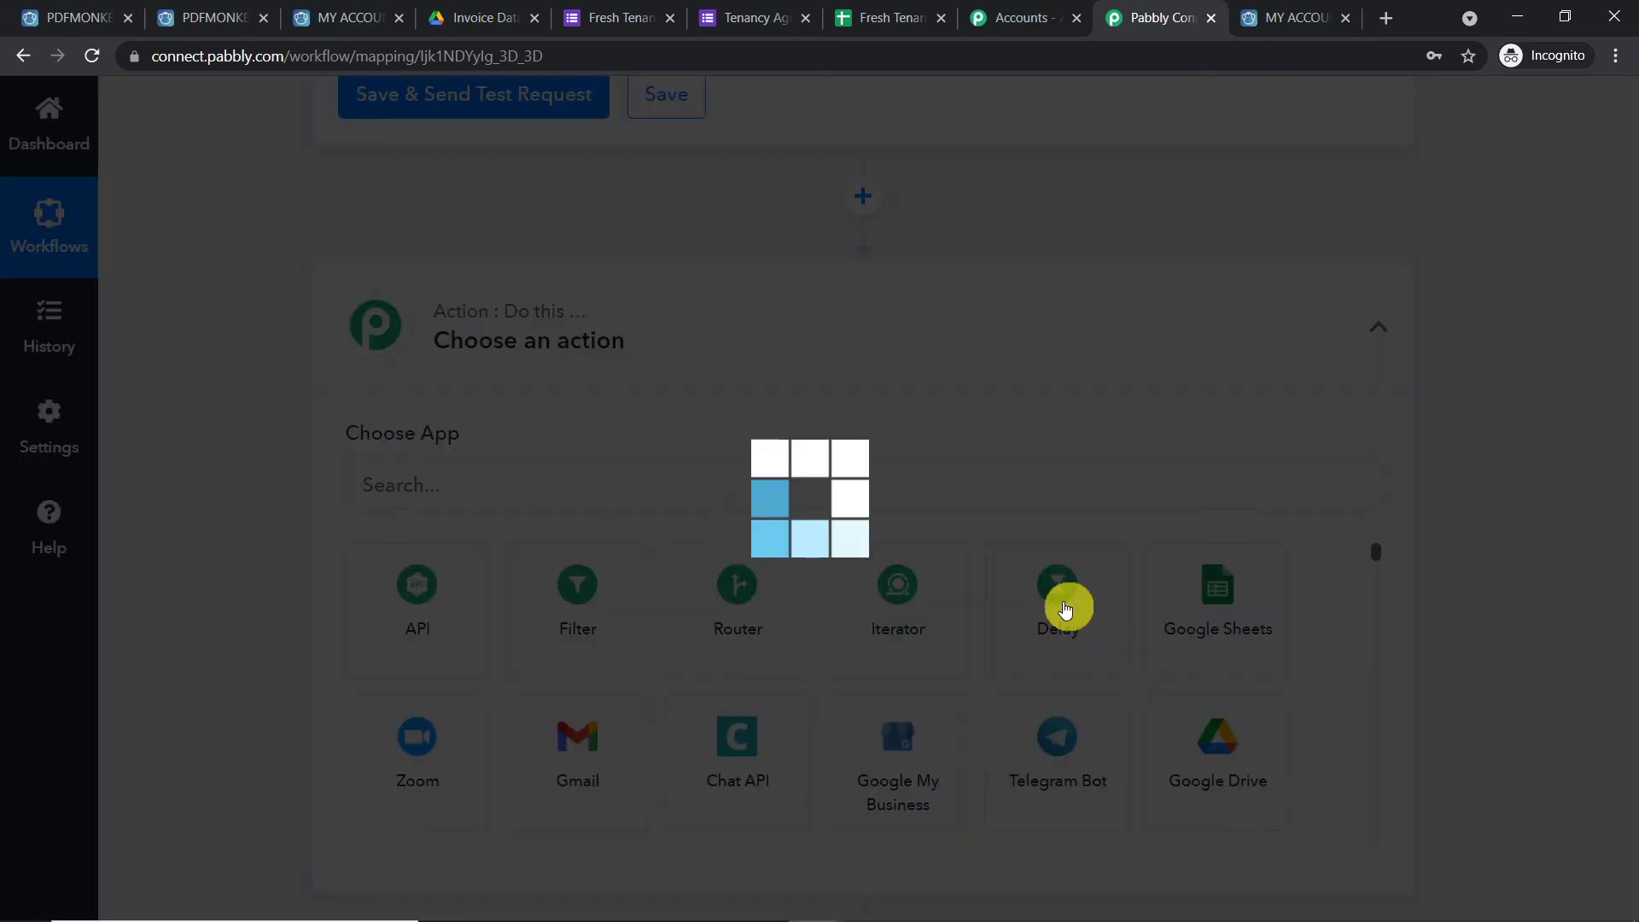
pyautogui.scroll(-2, 961, 516)
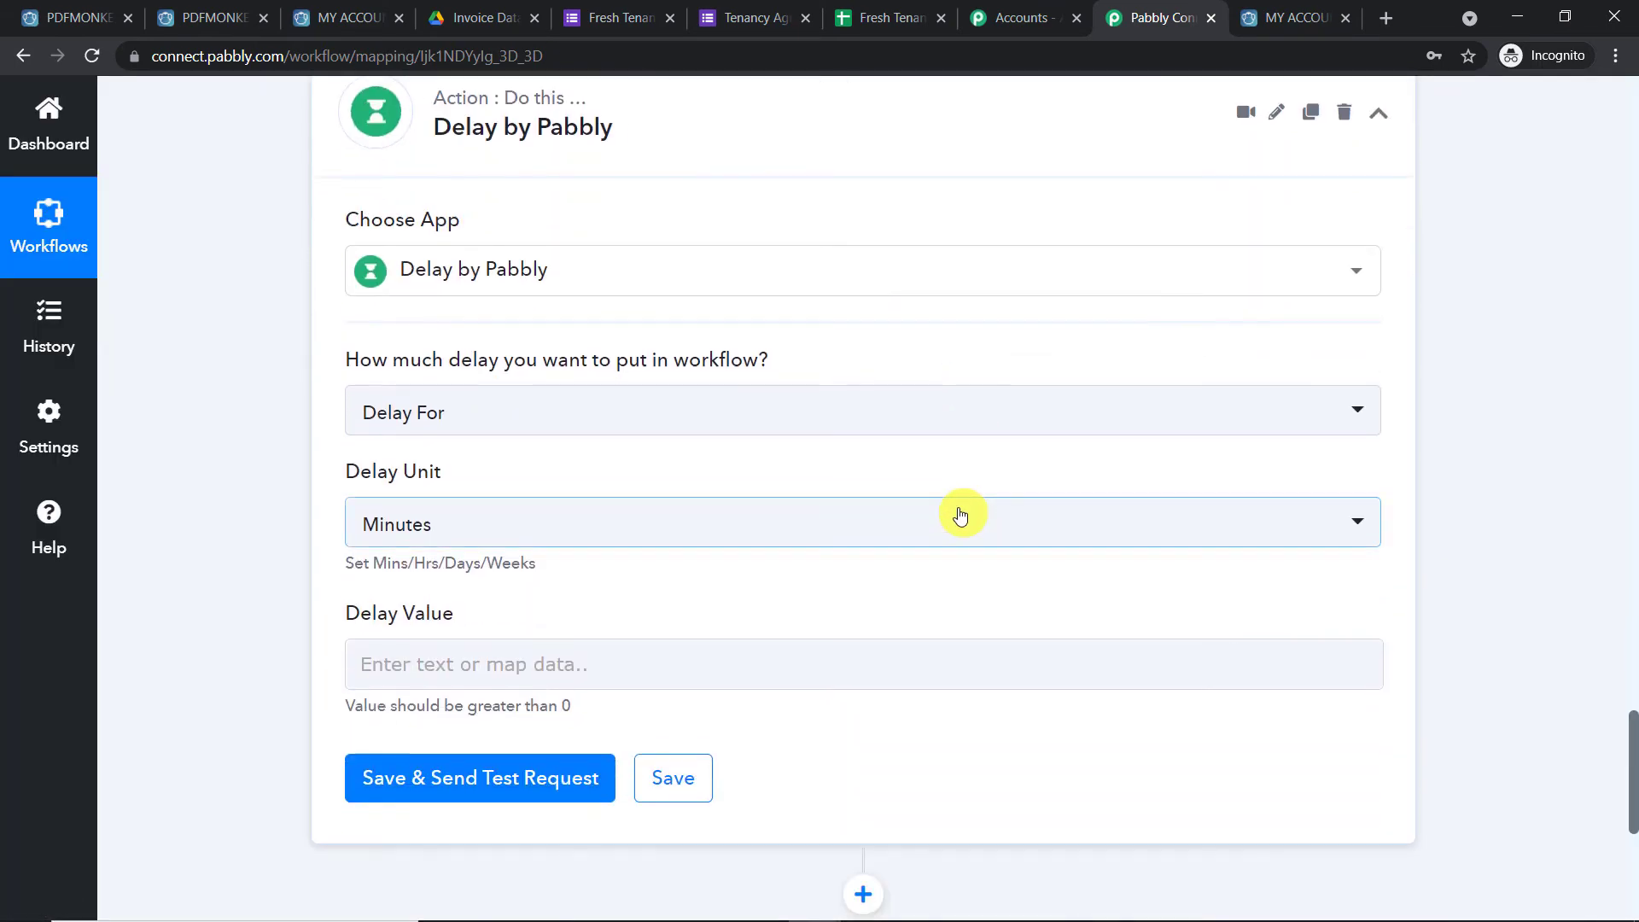
pyautogui.scroll(1, 956, 513)
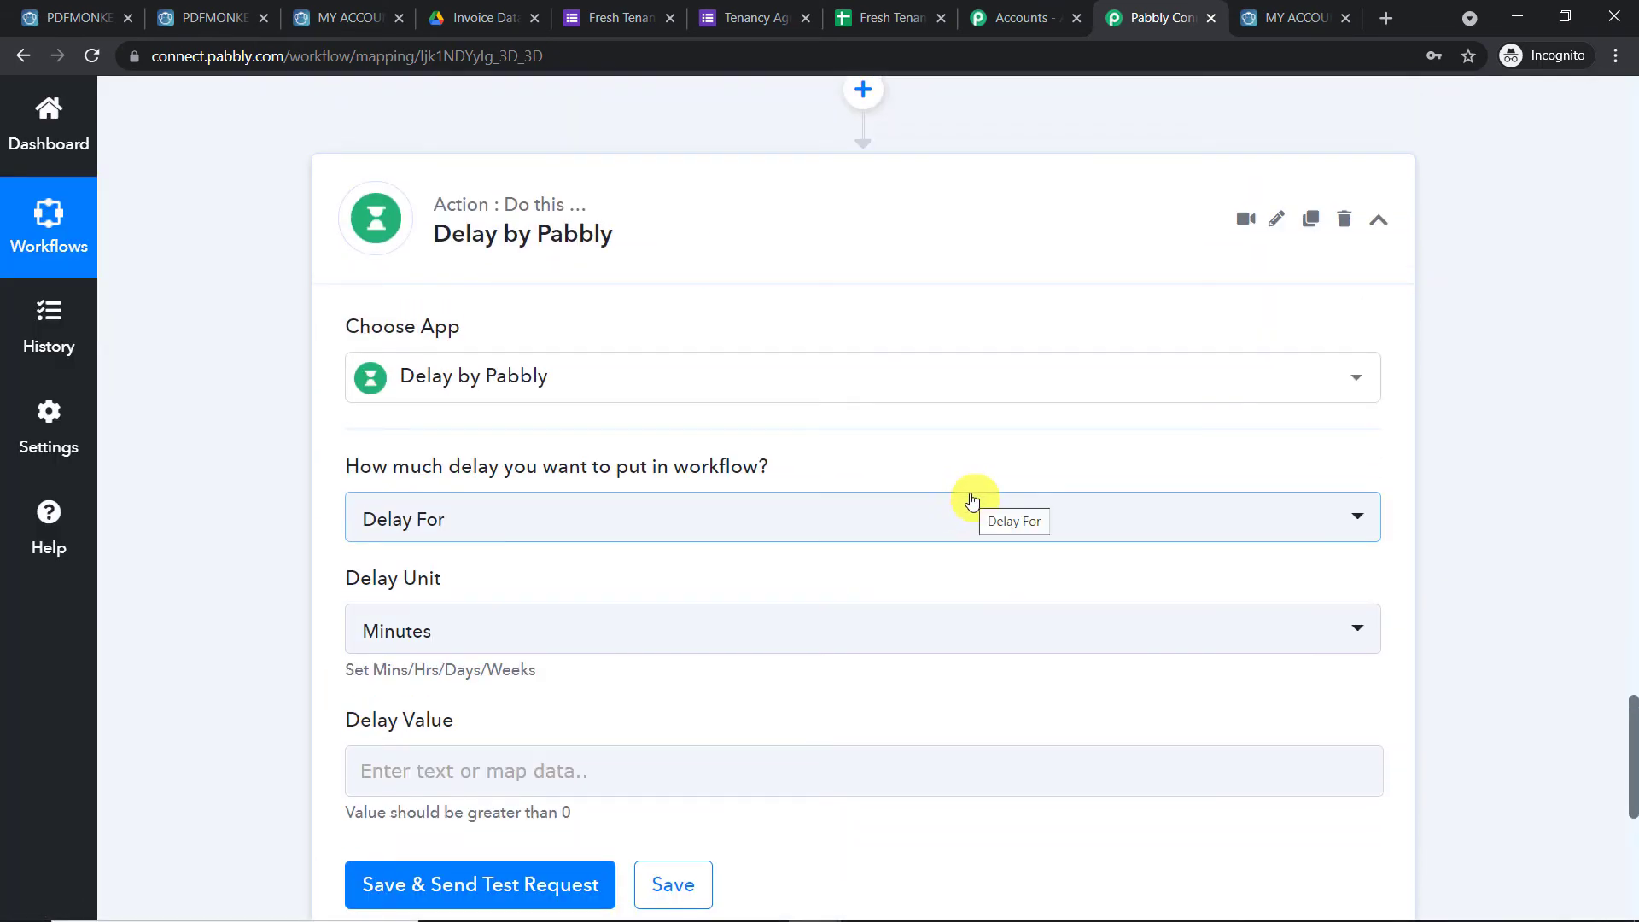
pyautogui.scroll(-1, 972, 499)
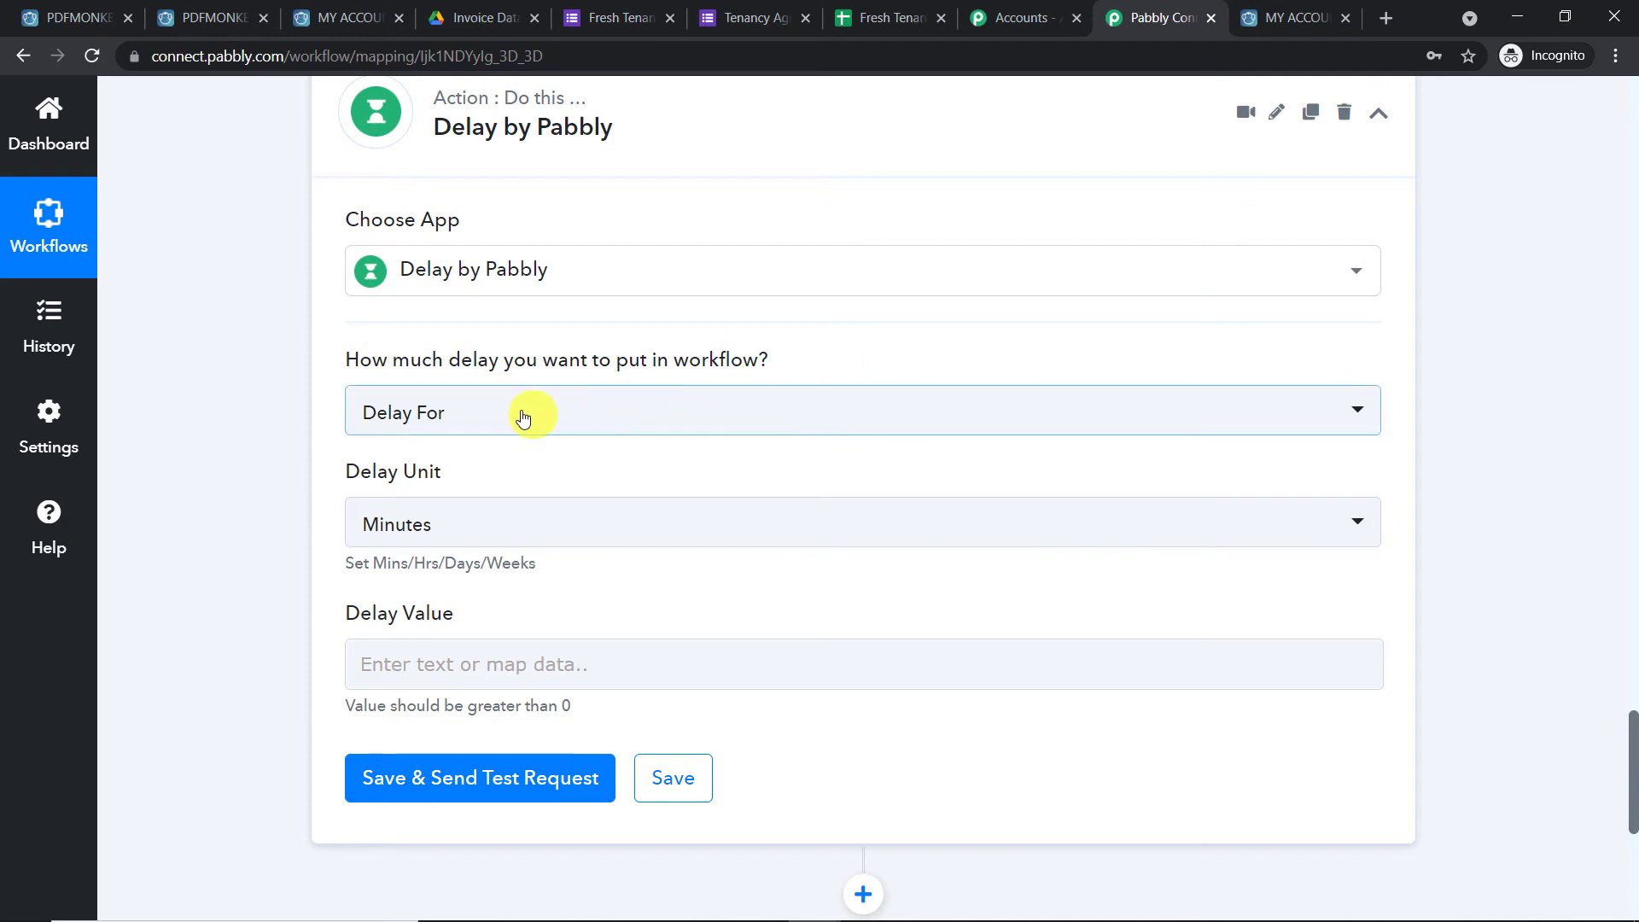
# Set the delay to Delay For 1 Minutes and save and test it successfully
pyautogui.click(379, 664)
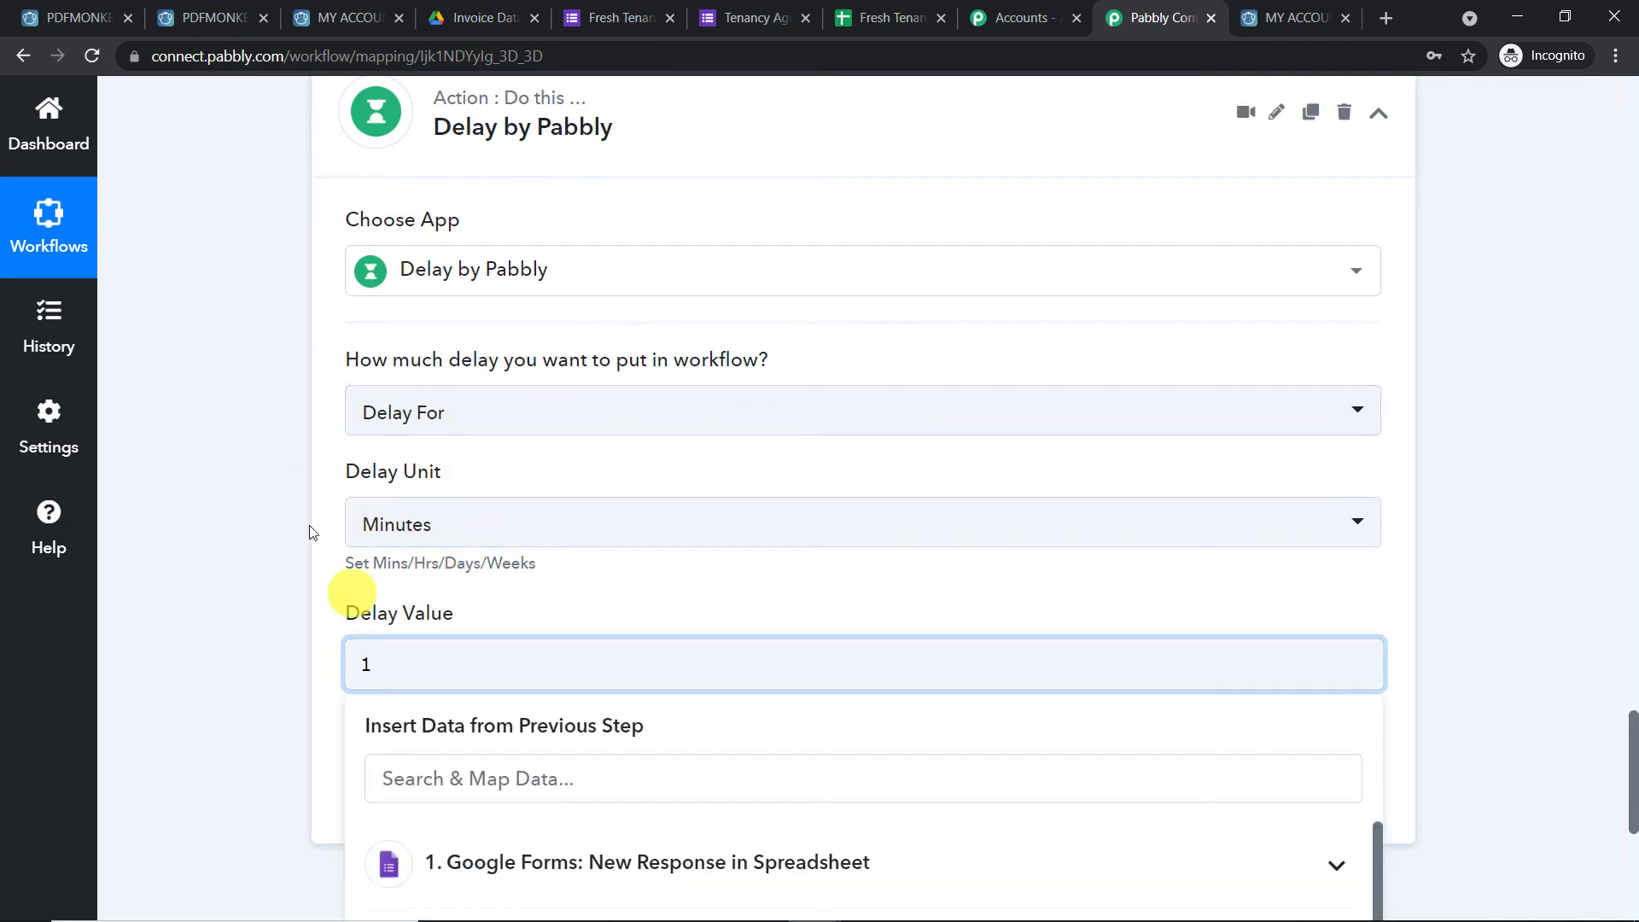
pyautogui.click(290, 461)
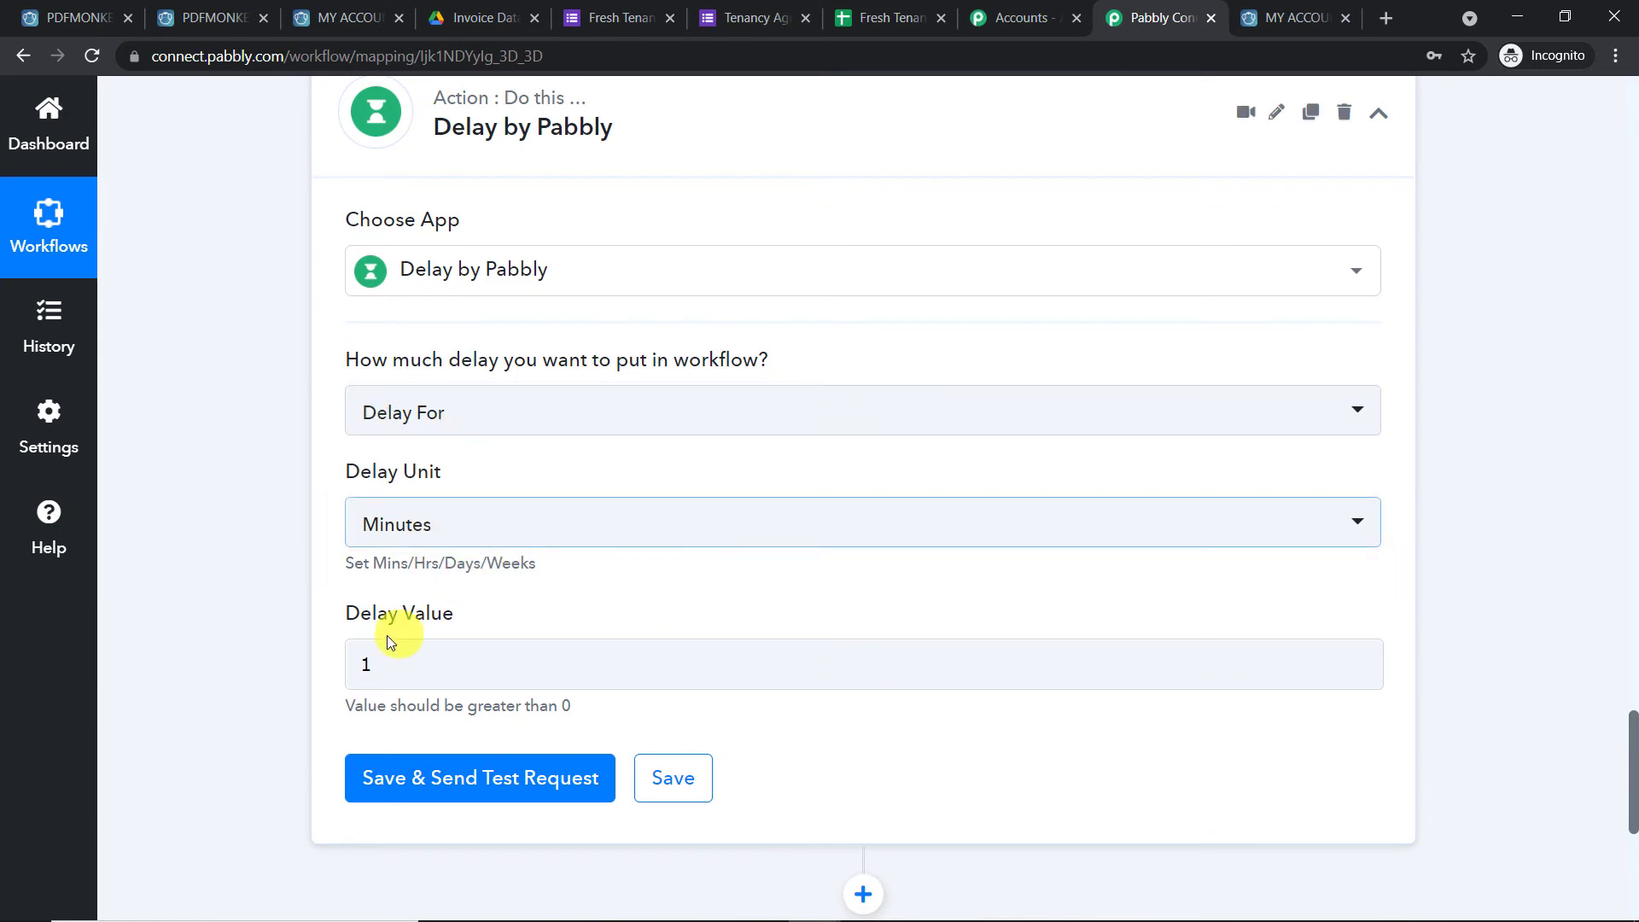
pyautogui.click(391, 671)
pyautogui.click(493, 537)
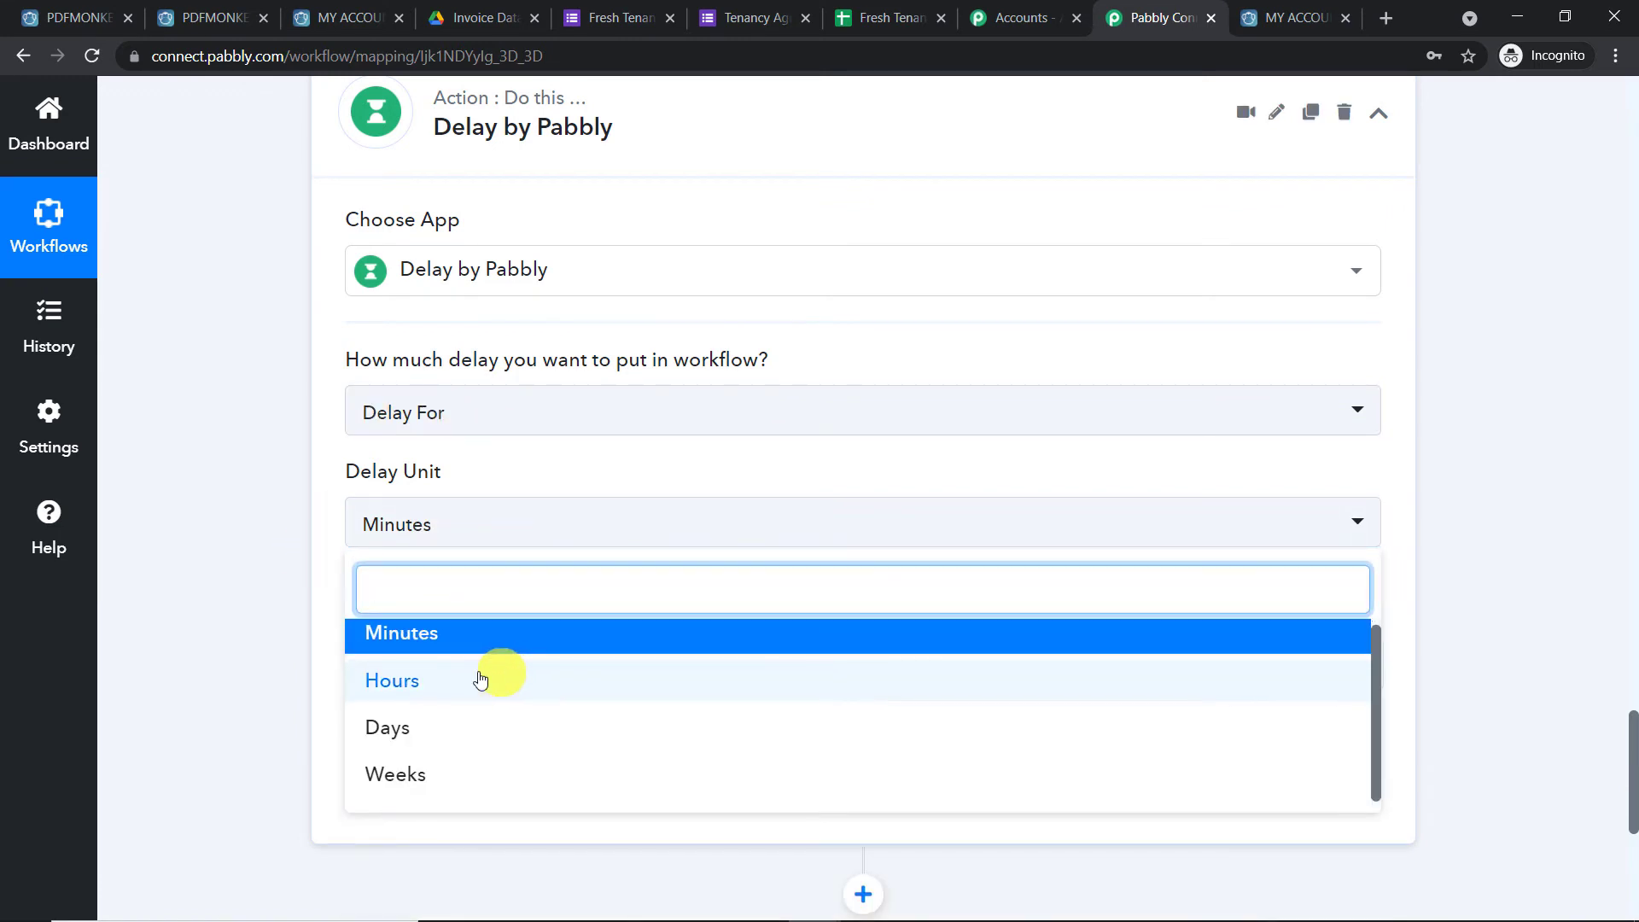
pyautogui.click(1557, 466)
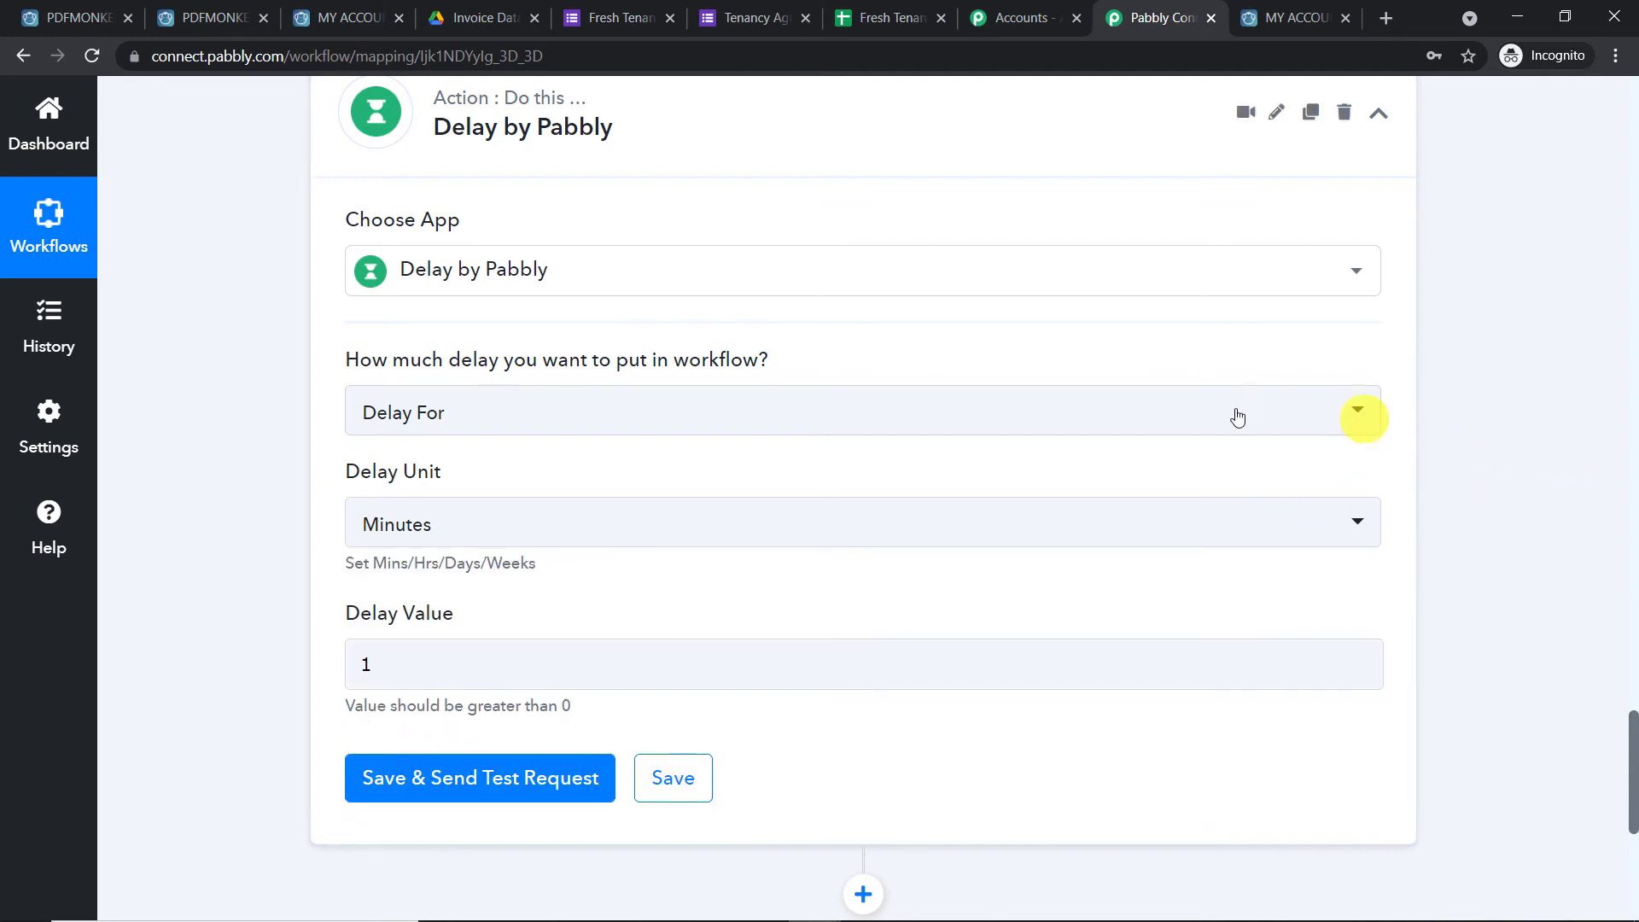
pyautogui.click(871, 413)
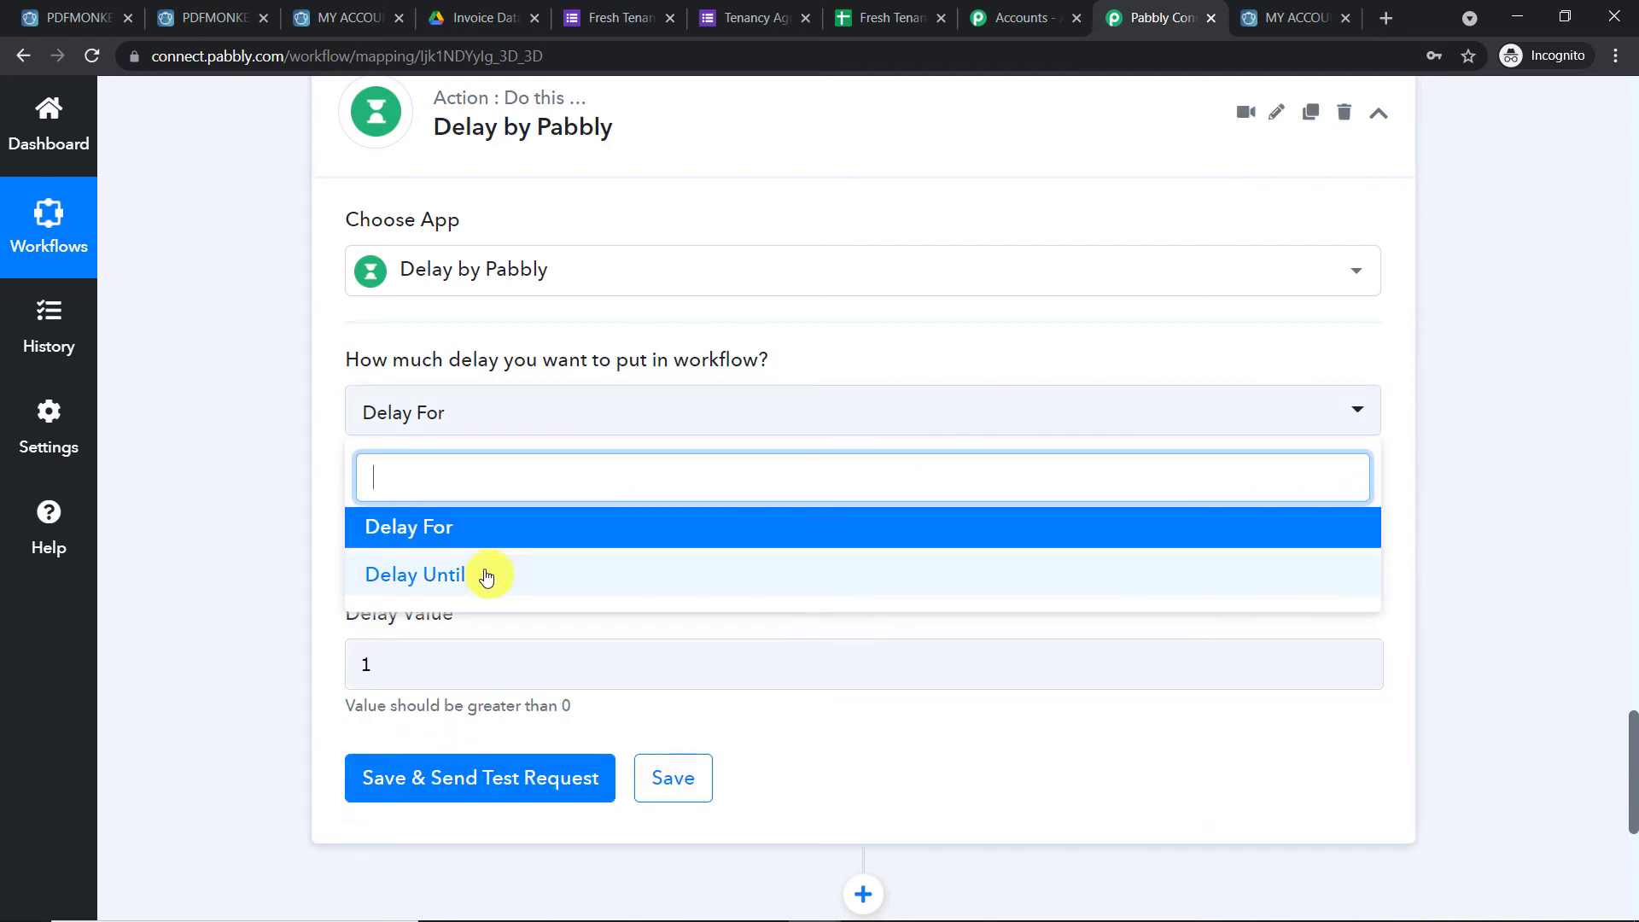
pyautogui.click(1494, 378)
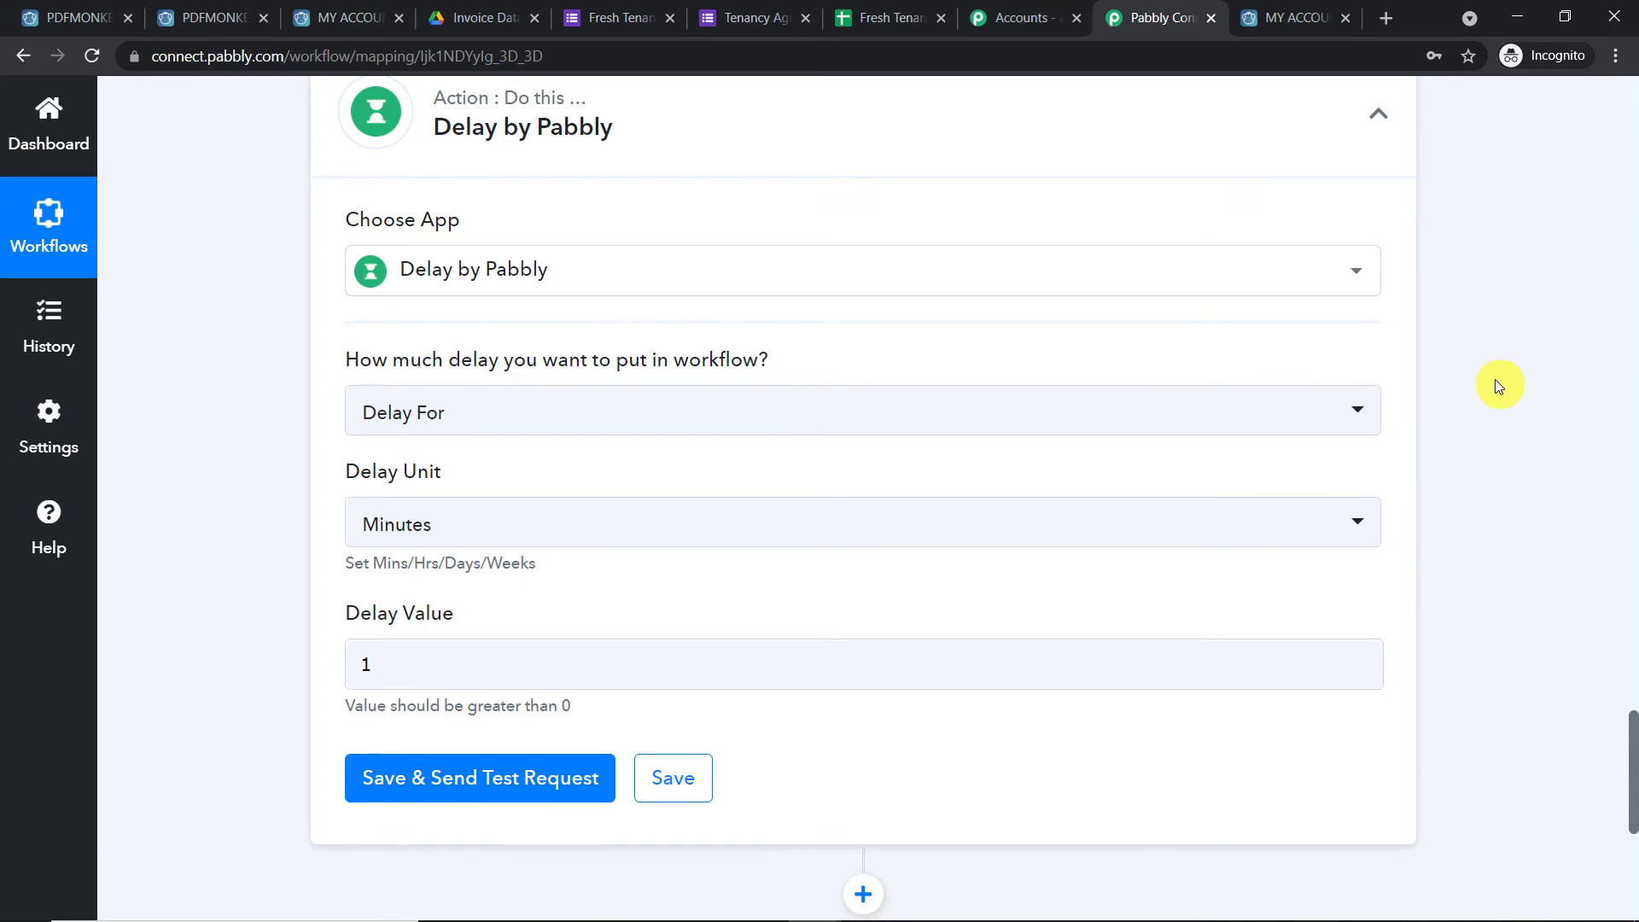
pyautogui.scroll(5, 1499, 406)
pyautogui.scroll(-6, 1499, 406)
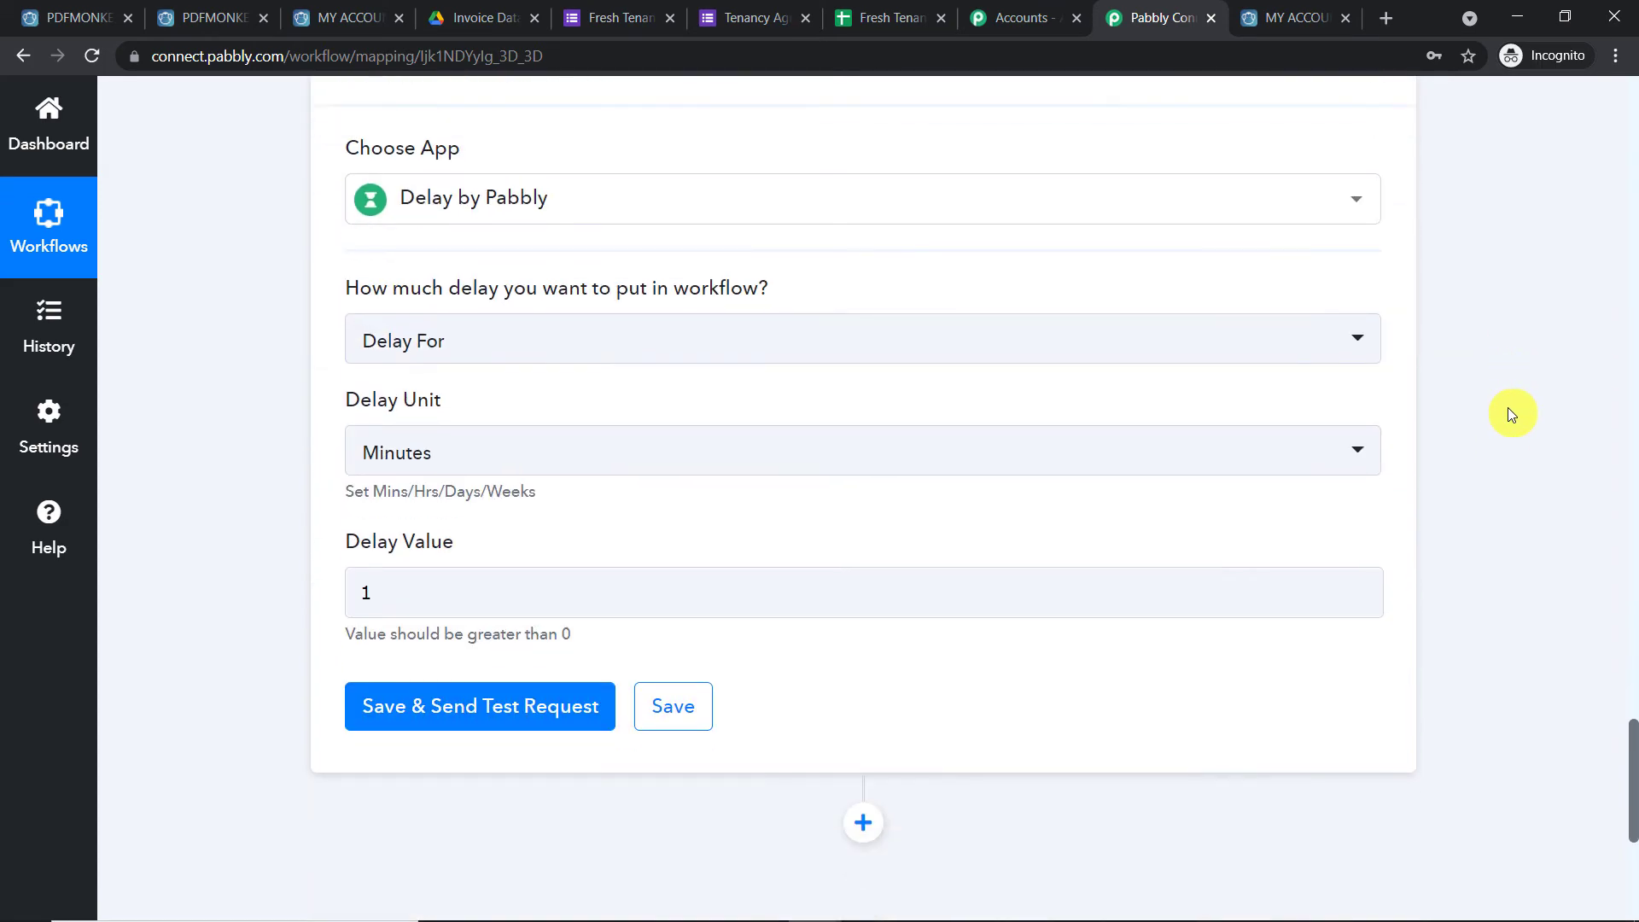
pyautogui.scroll(-2, 1507, 414)
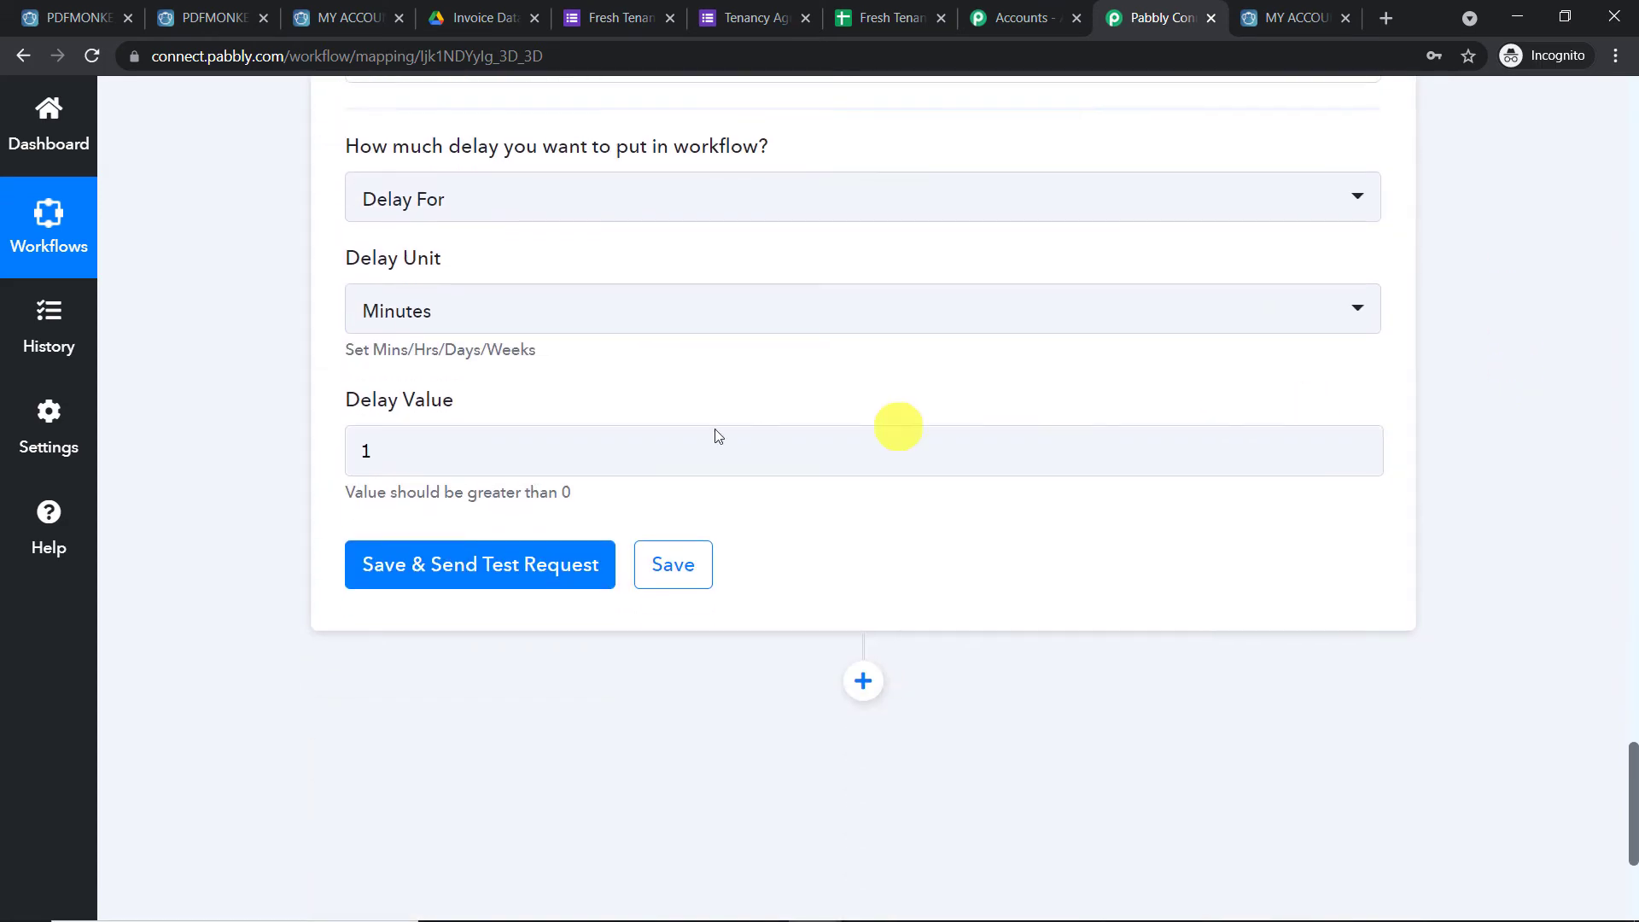
pyautogui.click(479, 564)
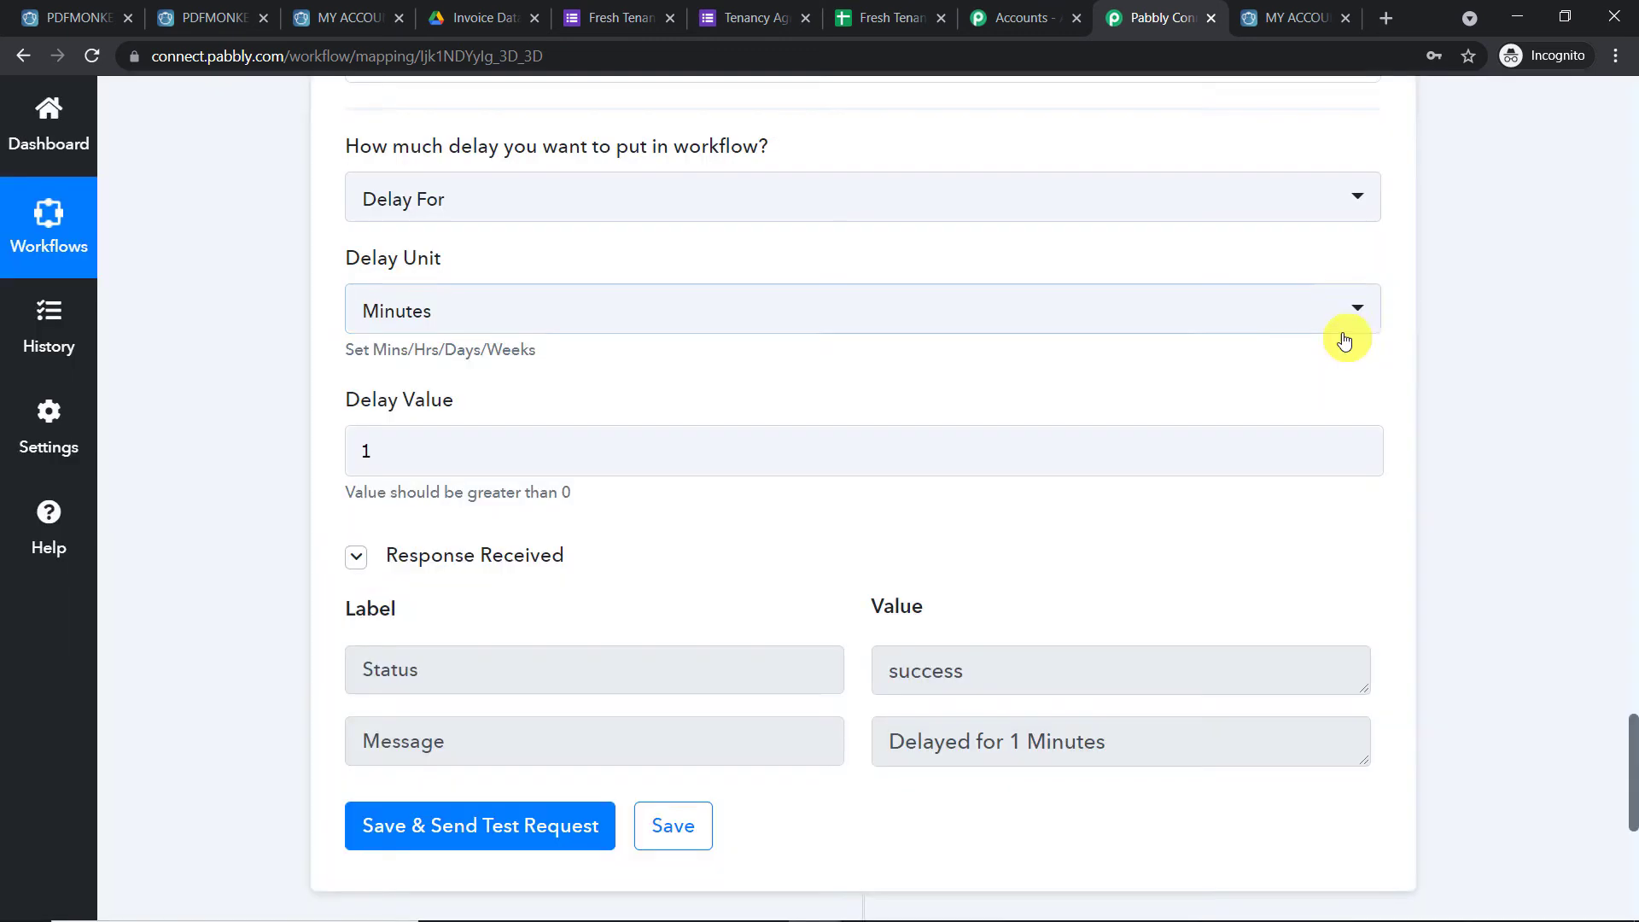
pyautogui.scroll(-4, 1109, 461)
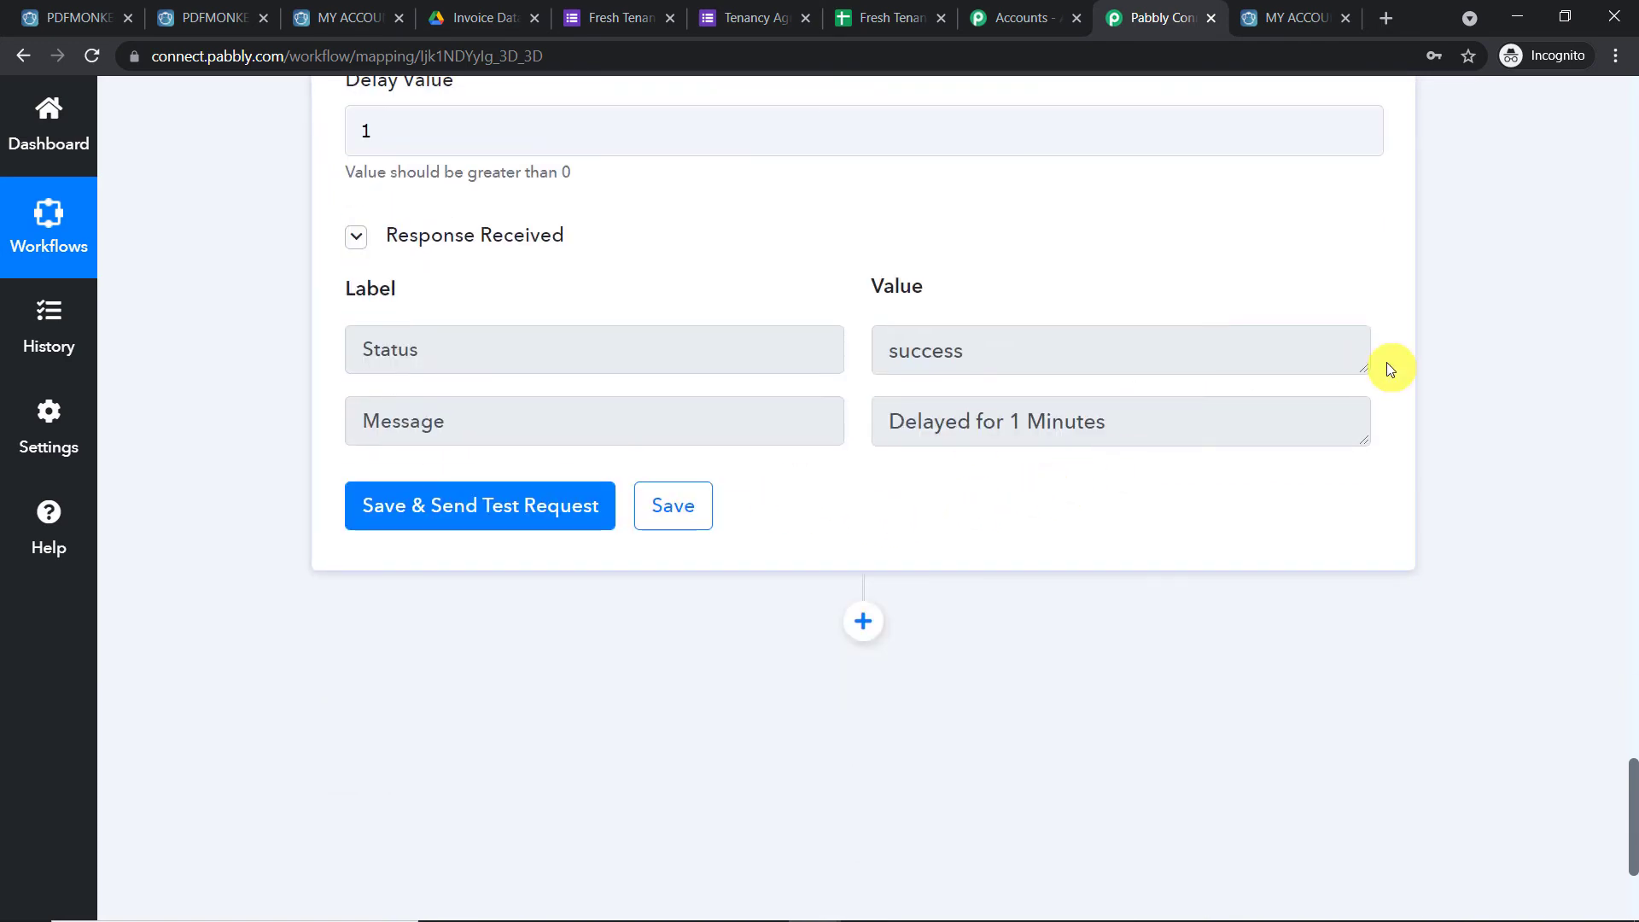
pyautogui.scroll(-3, 1386, 366)
# Add a PDFMonkey step with the Find Document action event
pyautogui.click(876, 418)
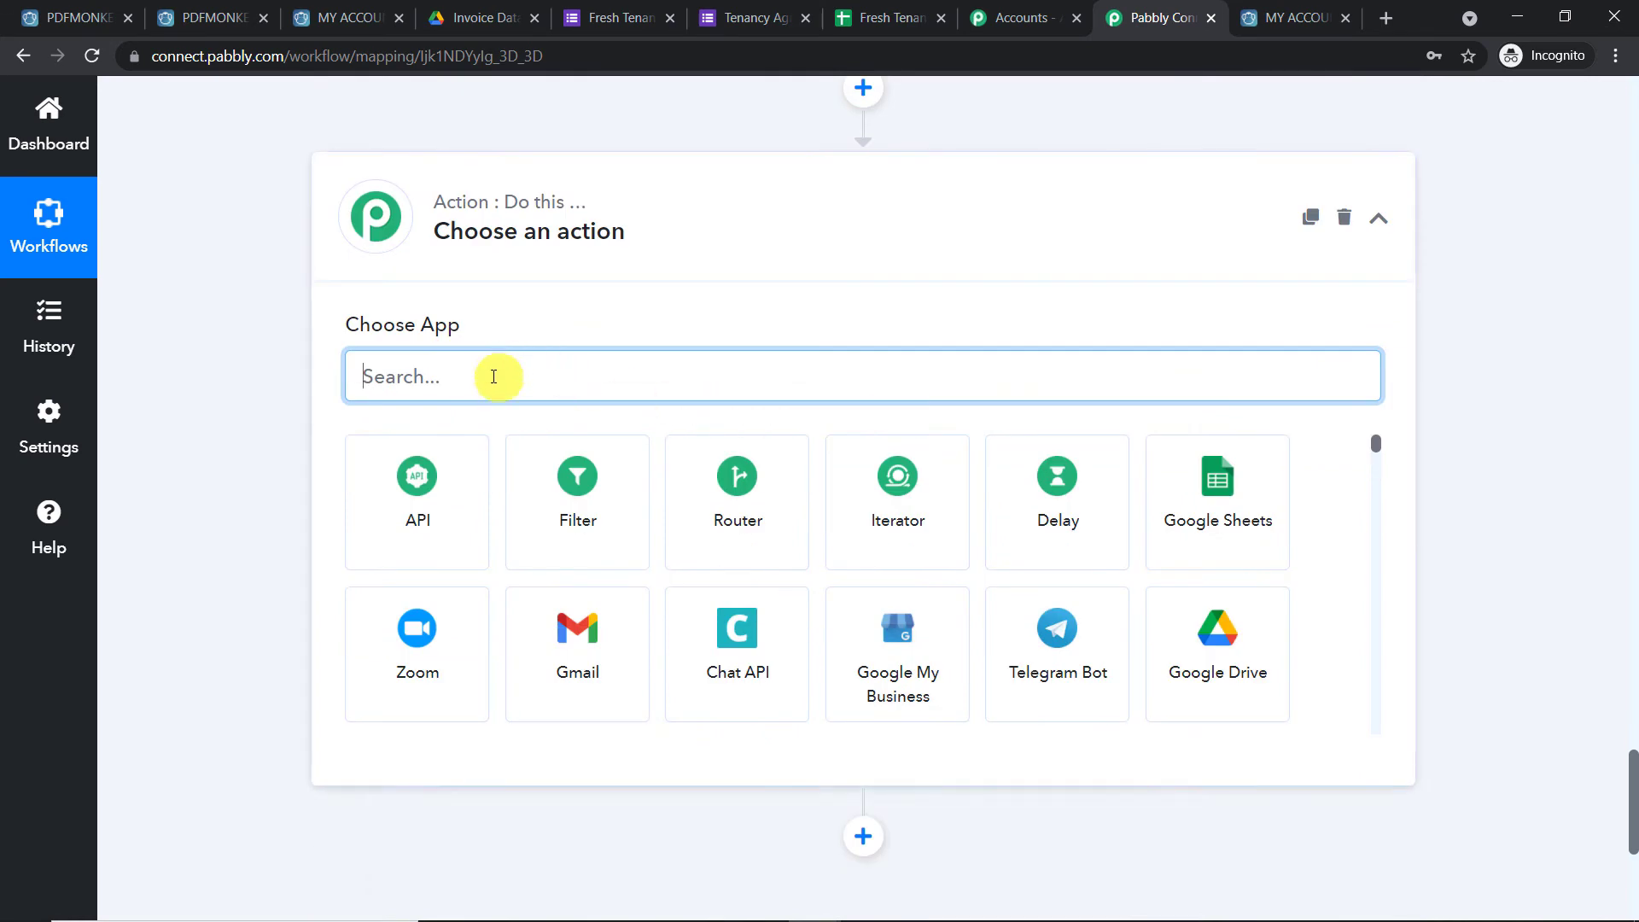
pyautogui.write('pdf')
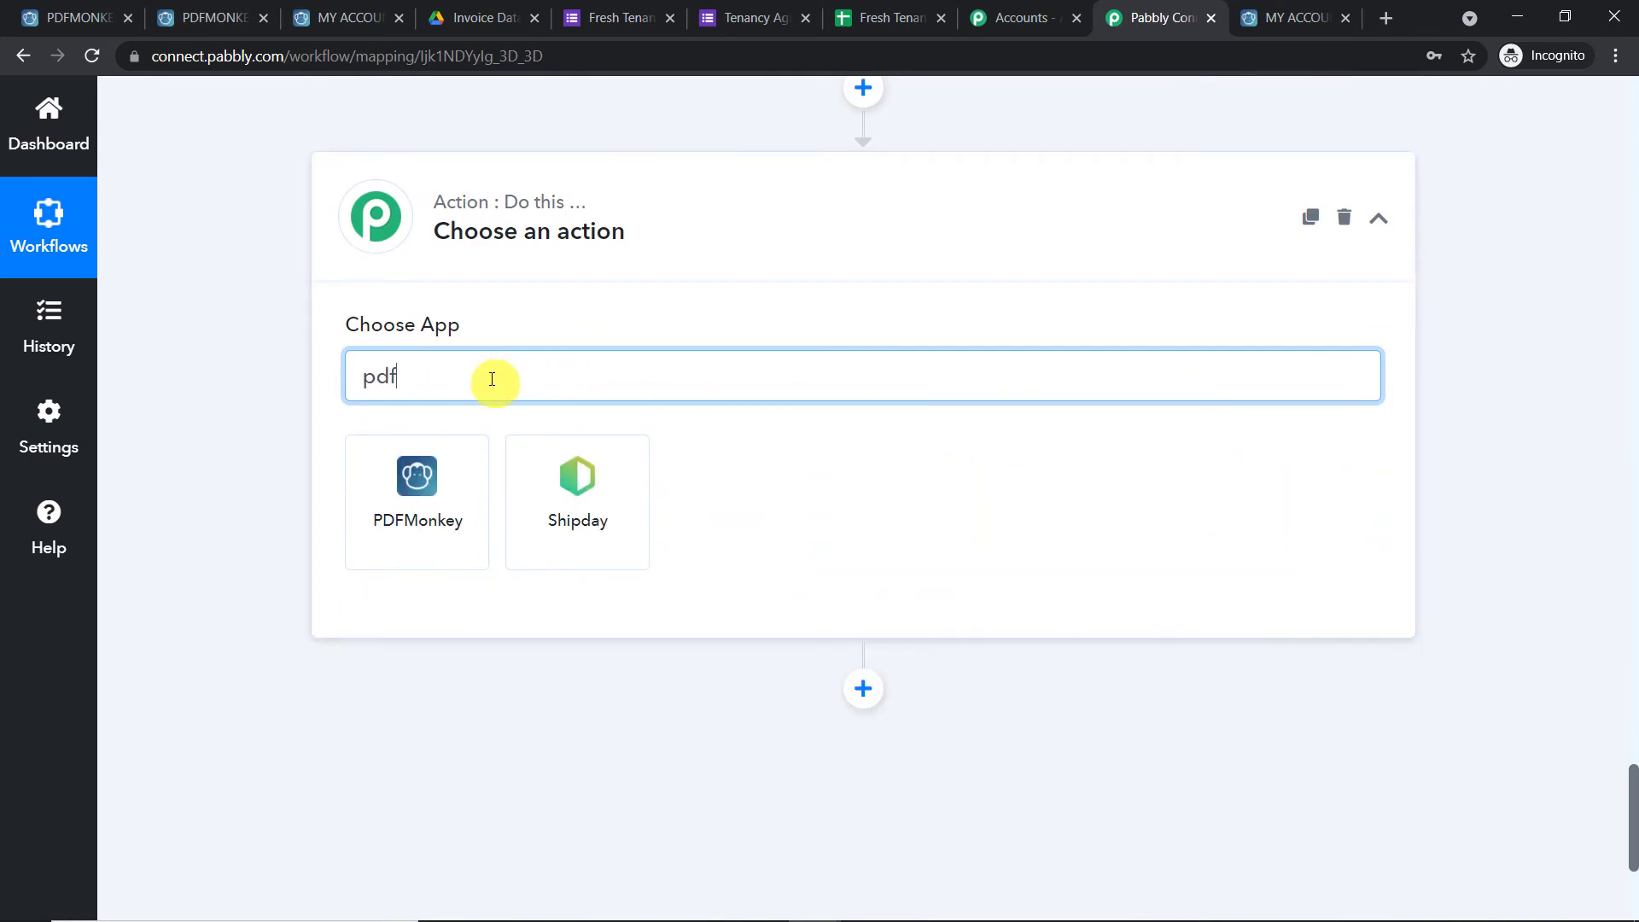
pyautogui.click(457, 472)
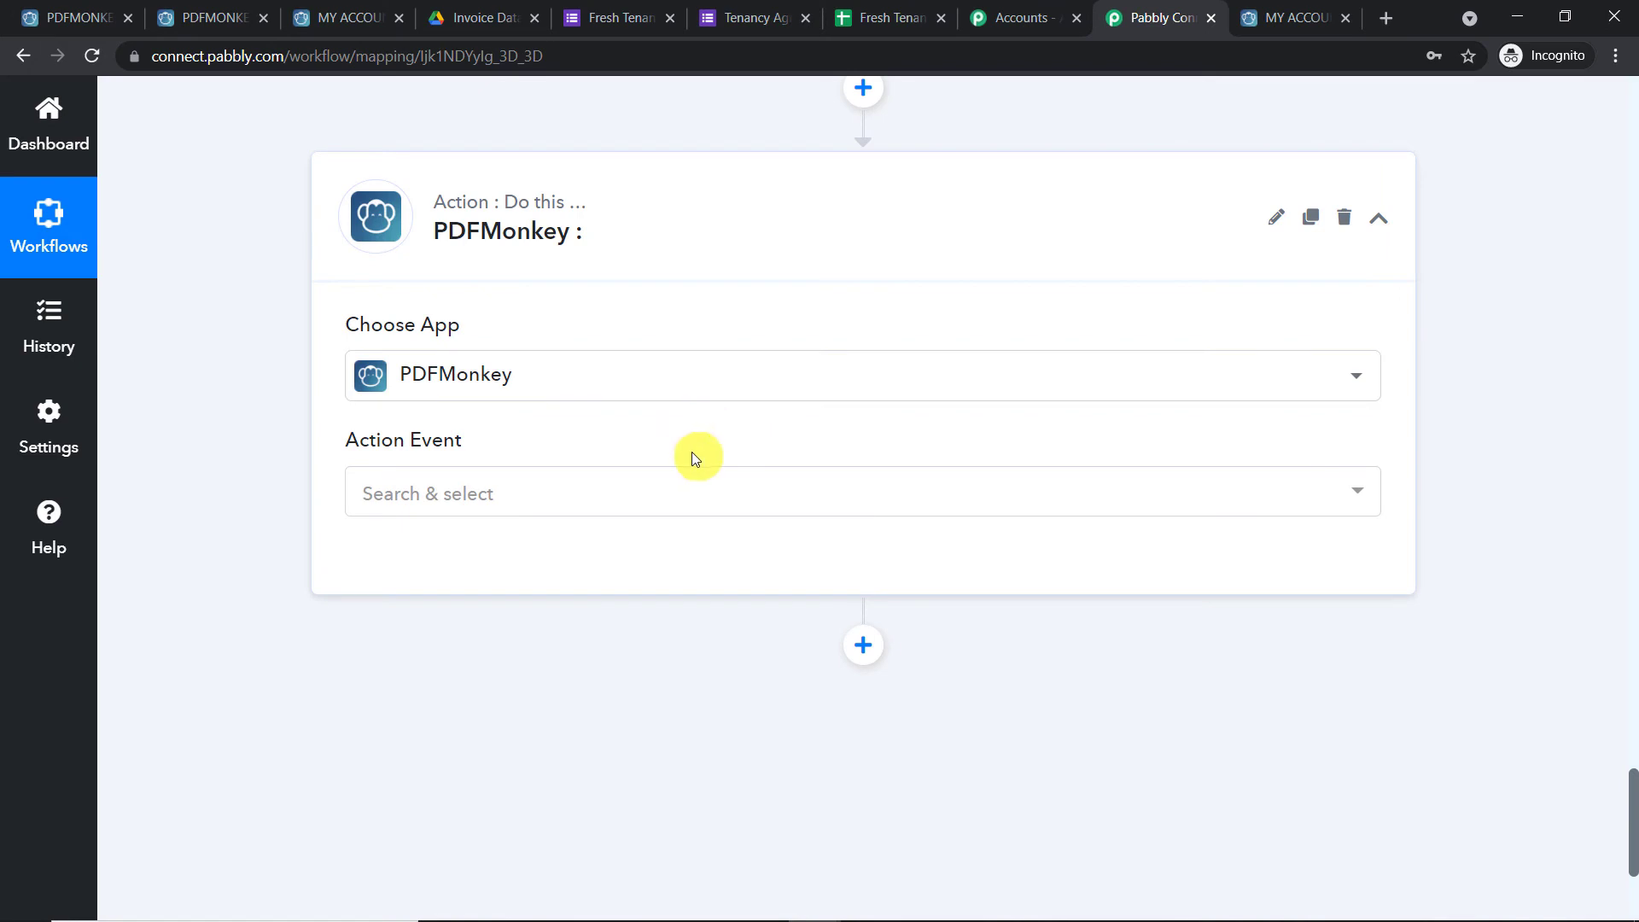
pyautogui.click(596, 504)
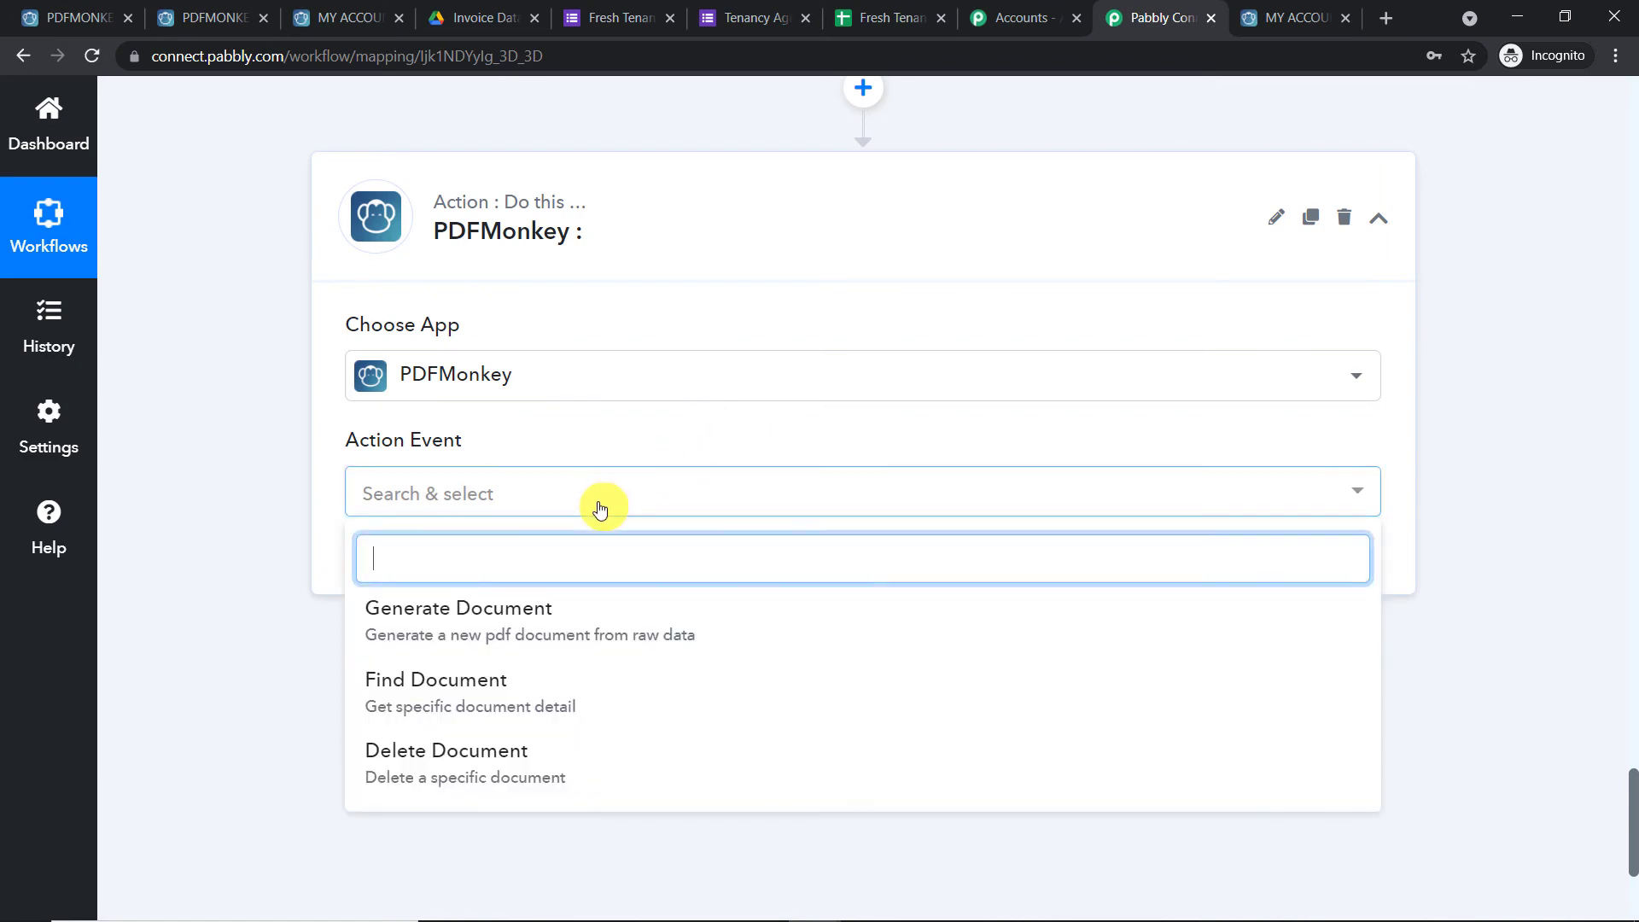
pyautogui.click(531, 681)
# Connect the Find Document step using the existing PDFMonkey #4 connection
pyautogui.click(398, 557)
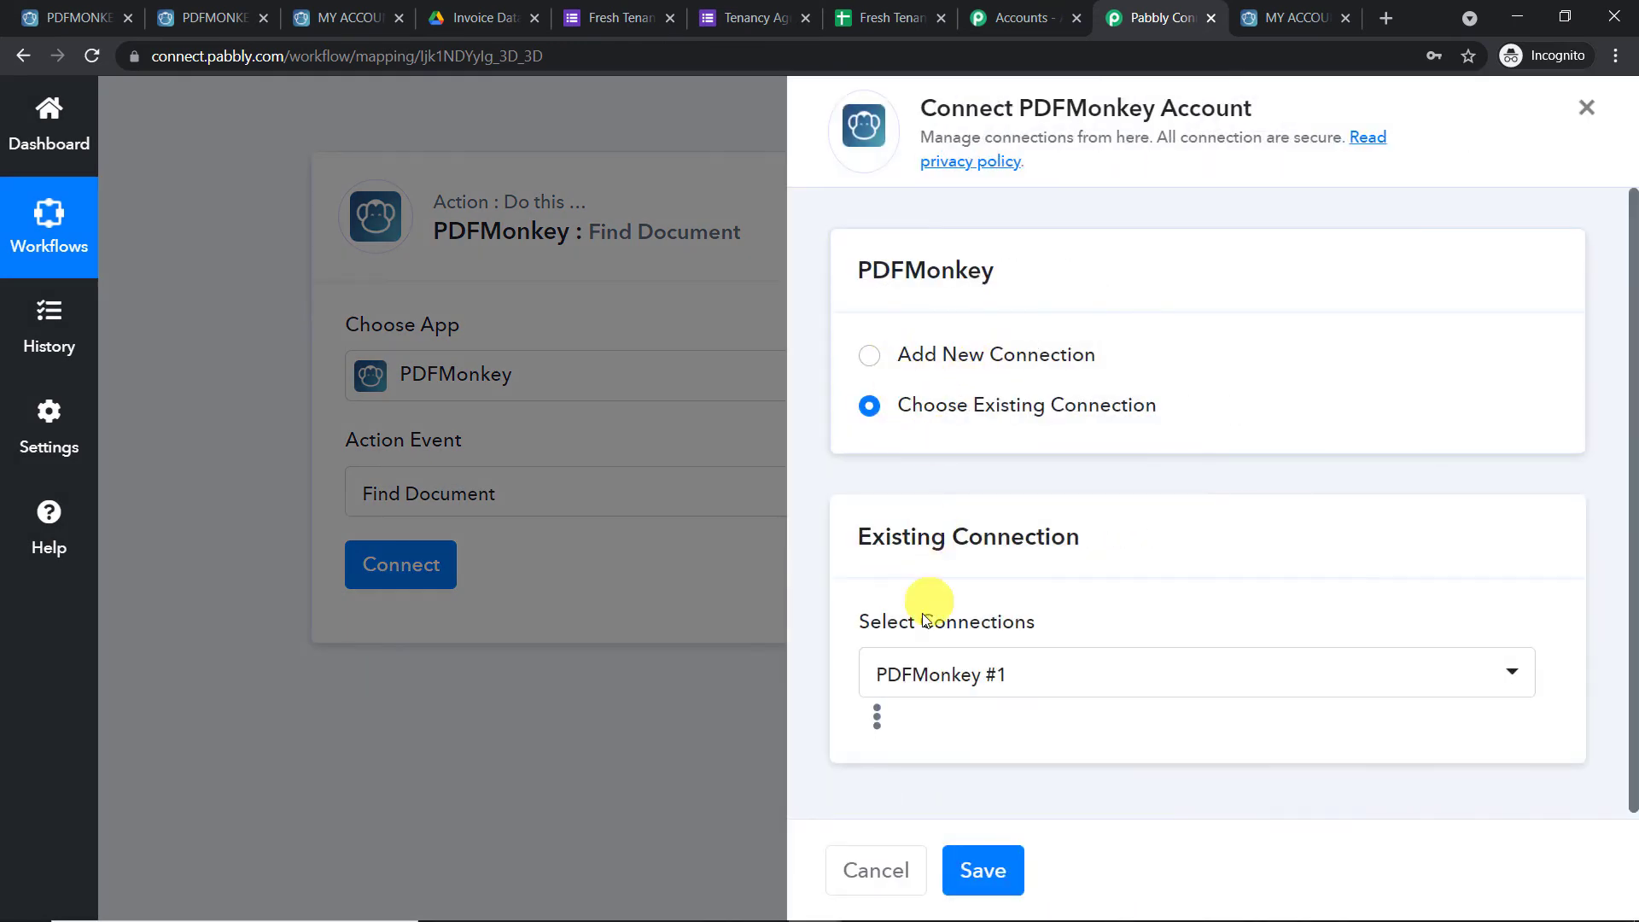
pyautogui.click(933, 671)
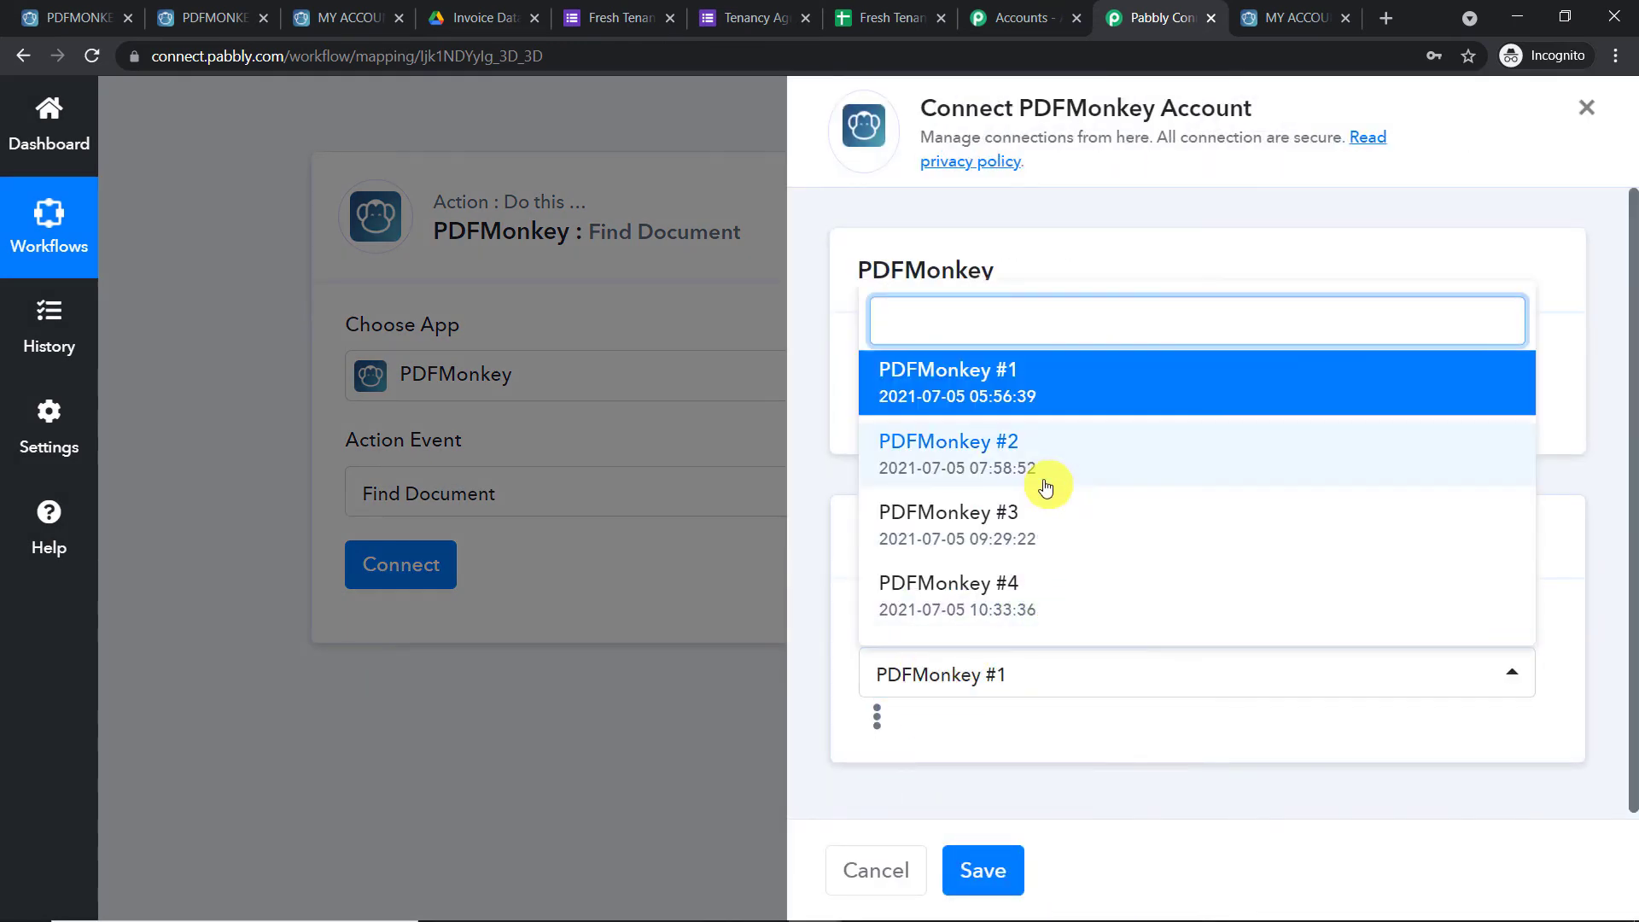
pyautogui.click(1032, 600)
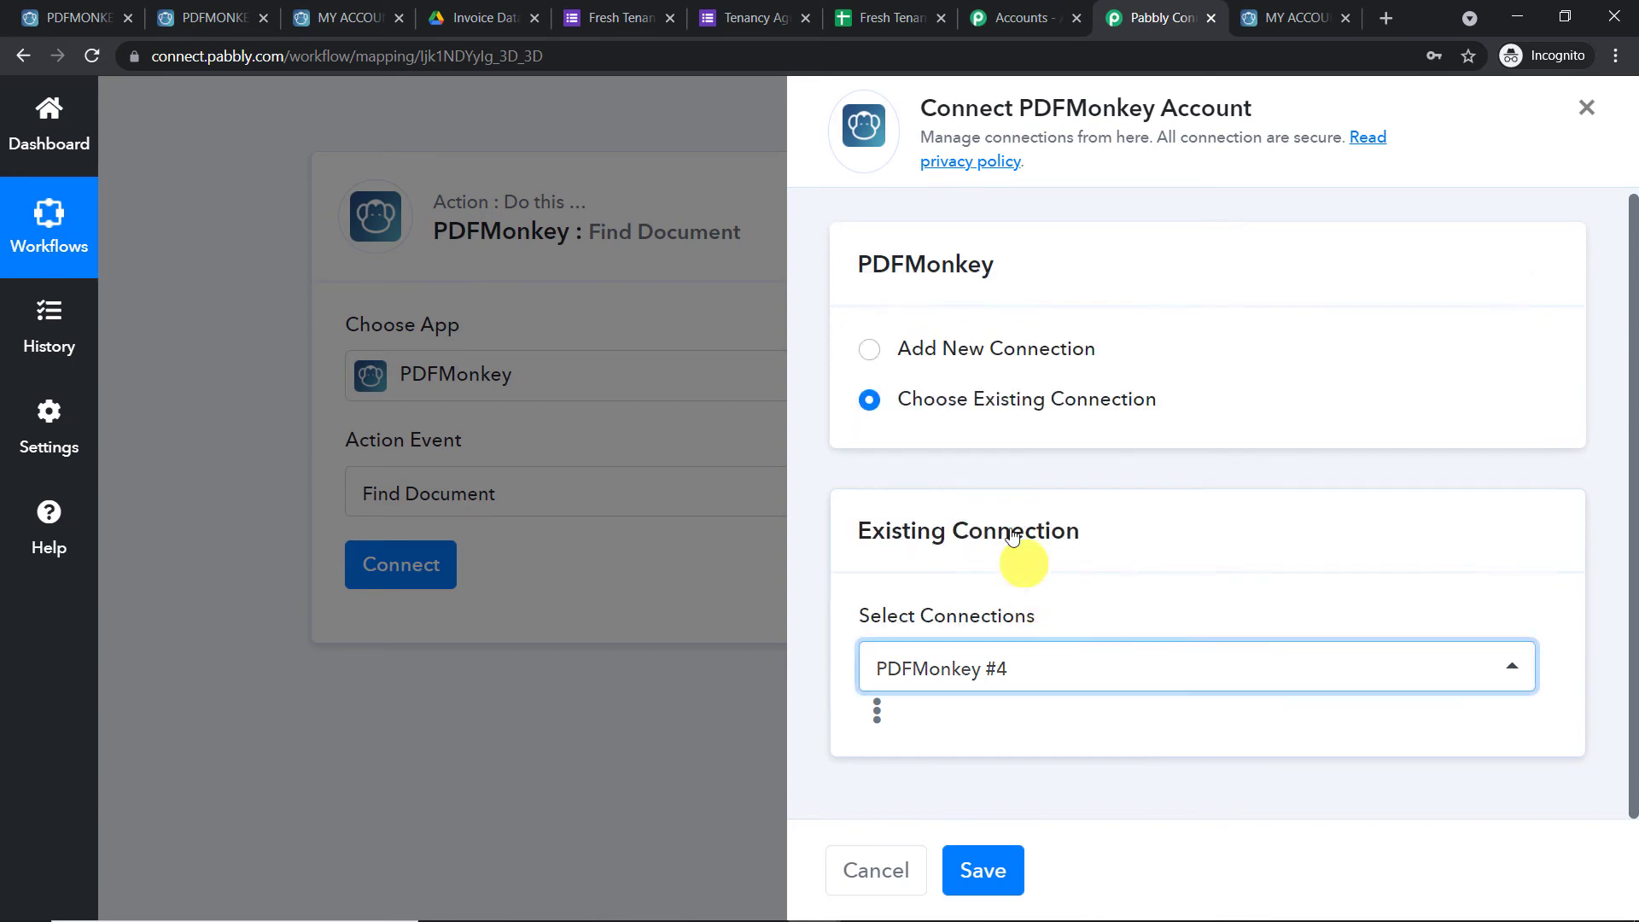
pyautogui.click(984, 871)
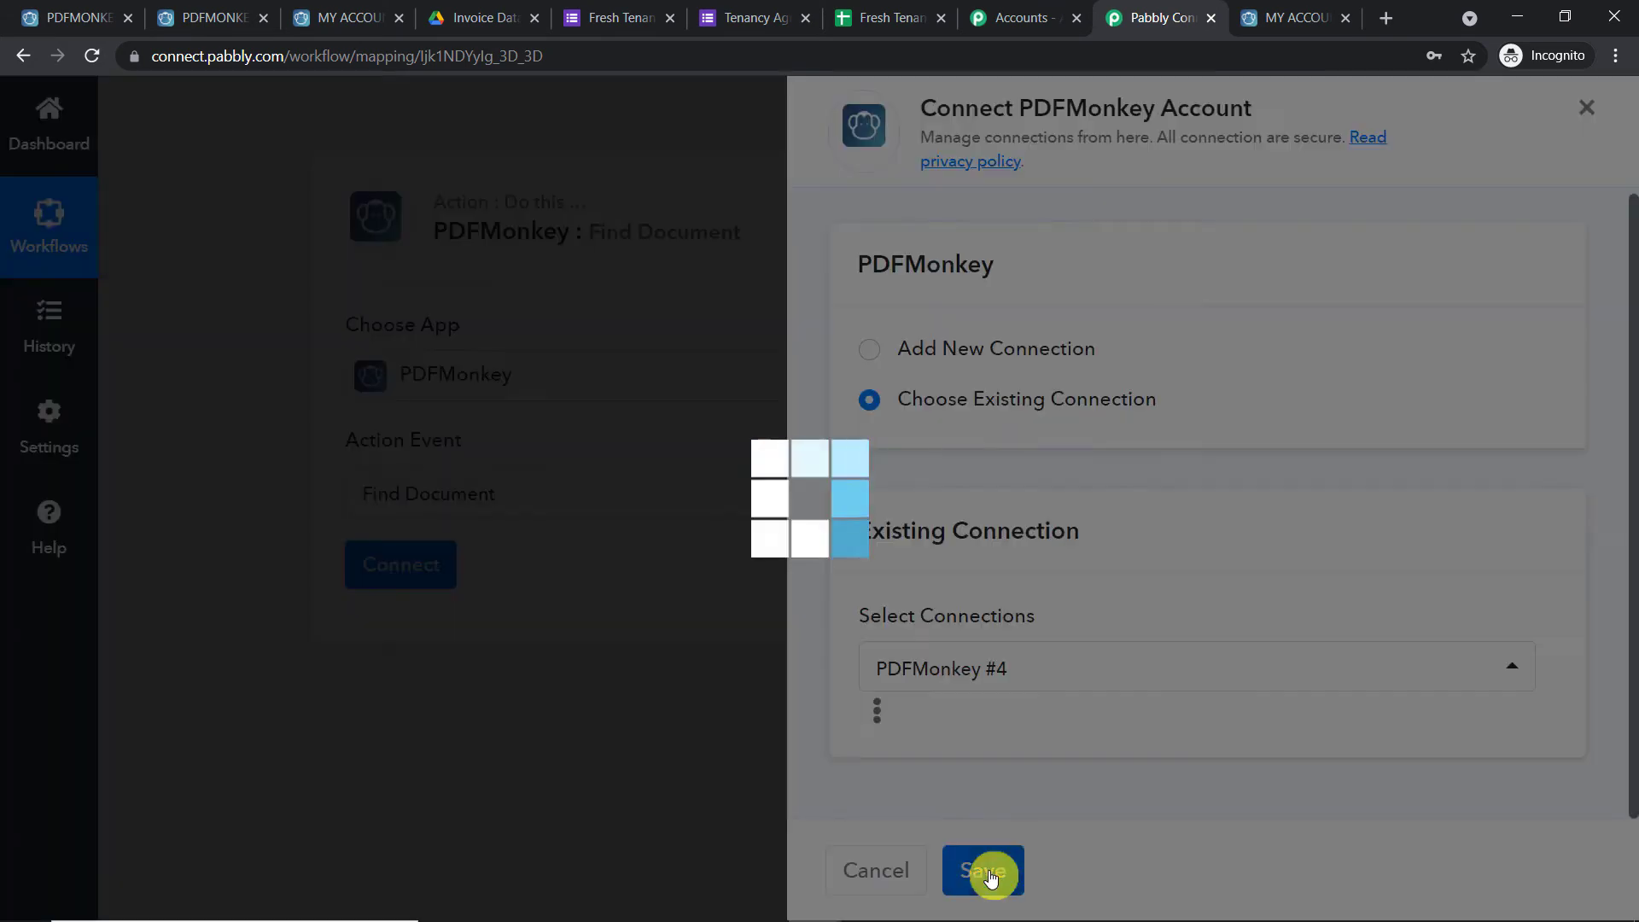
pyautogui.scroll(-3, 640, 546)
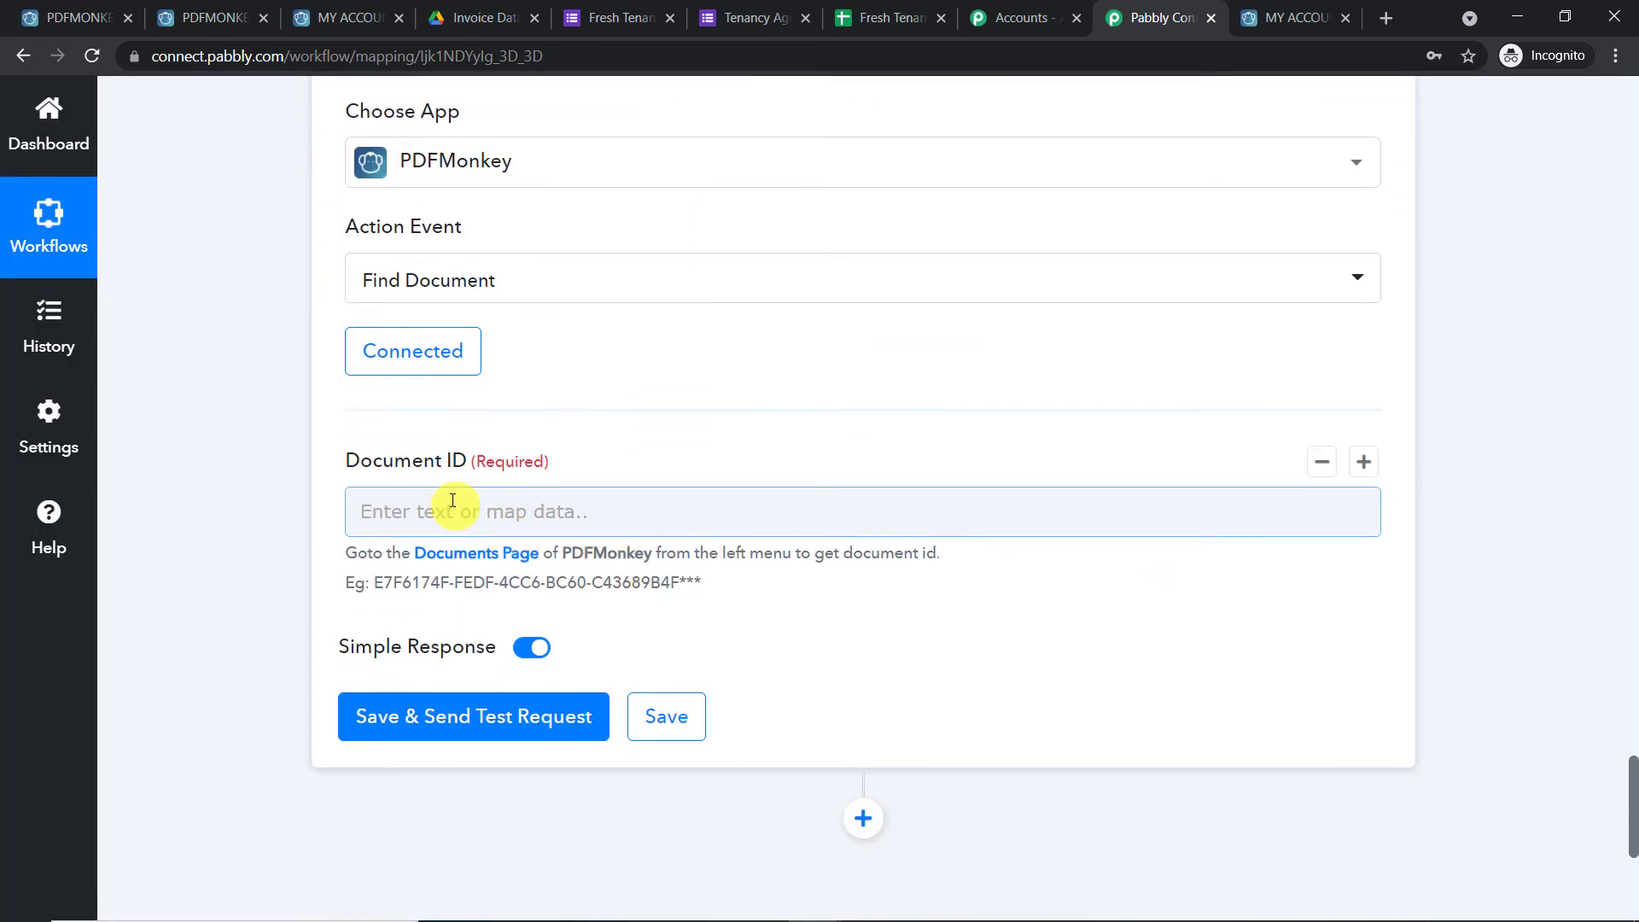
pyautogui.scroll(9, 1631, 439)
# Select the newest document's ID in PDFMonkey's Documents list, then return to Pabbly Connect
pyautogui.click(47, 8)
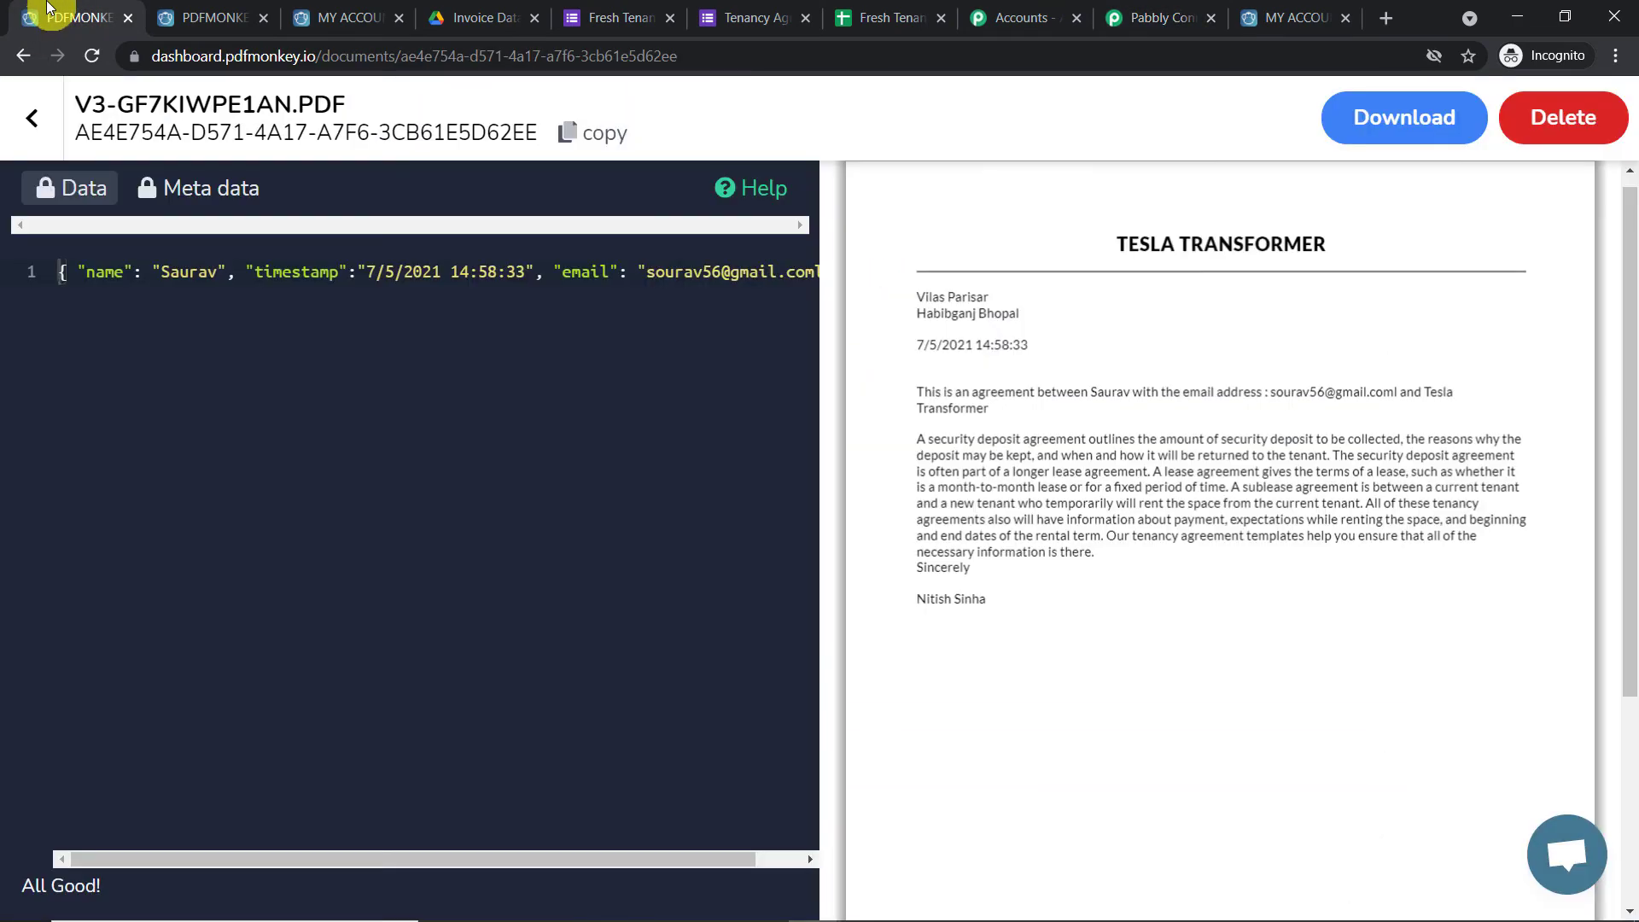
pyautogui.click(34, 128)
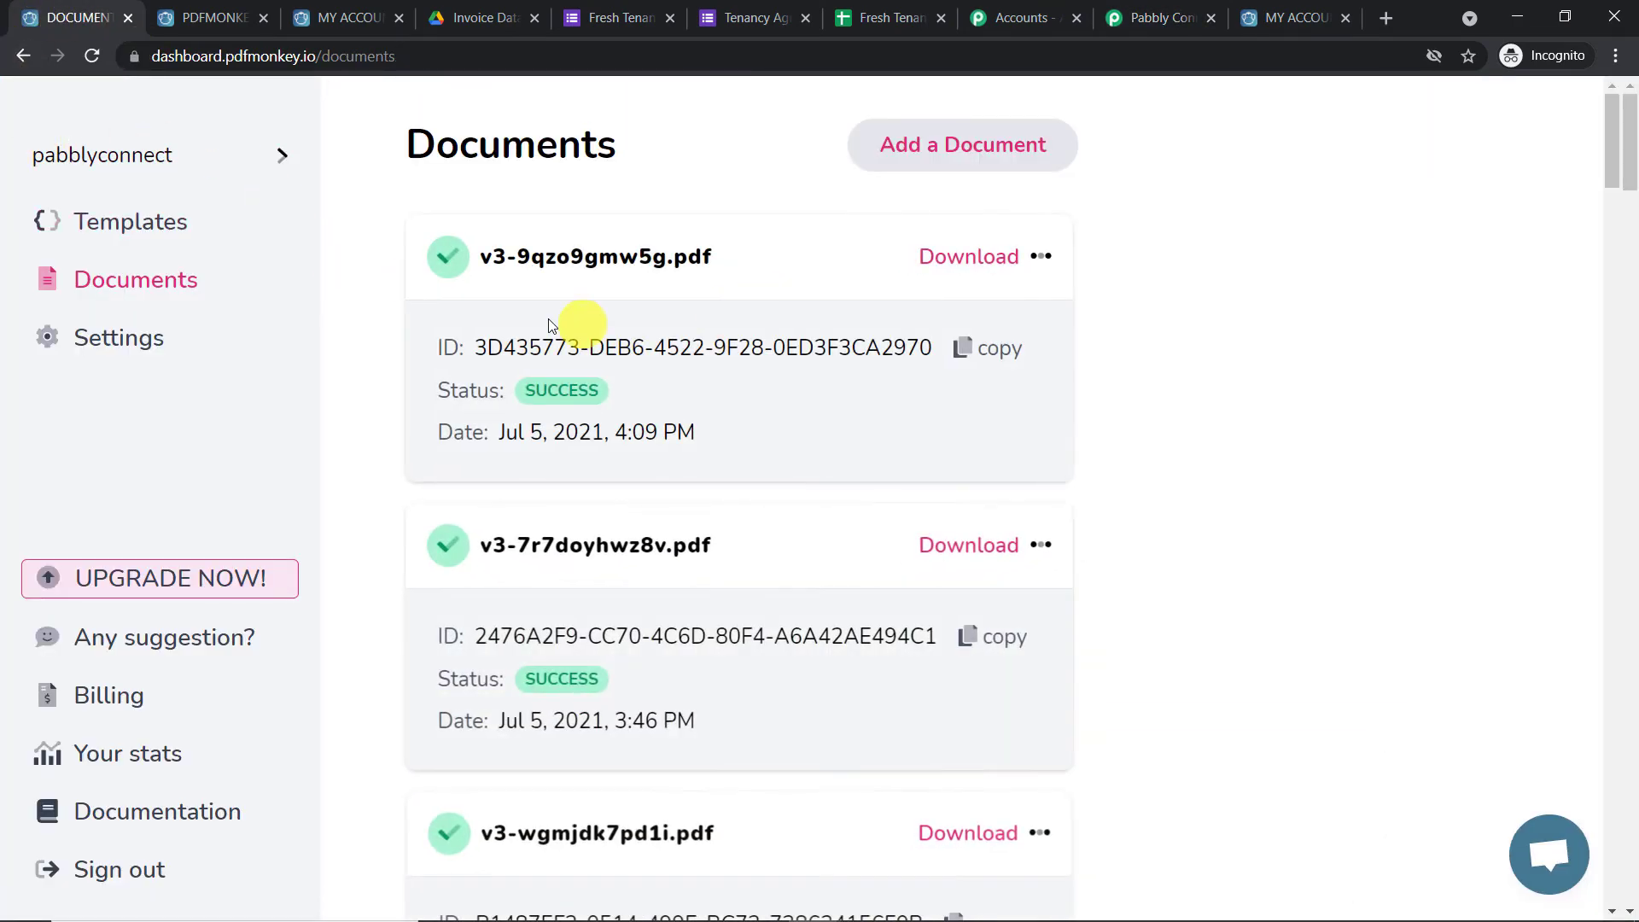
pyautogui.moveTo(474, 347); pyautogui.dragTo(918, 362)
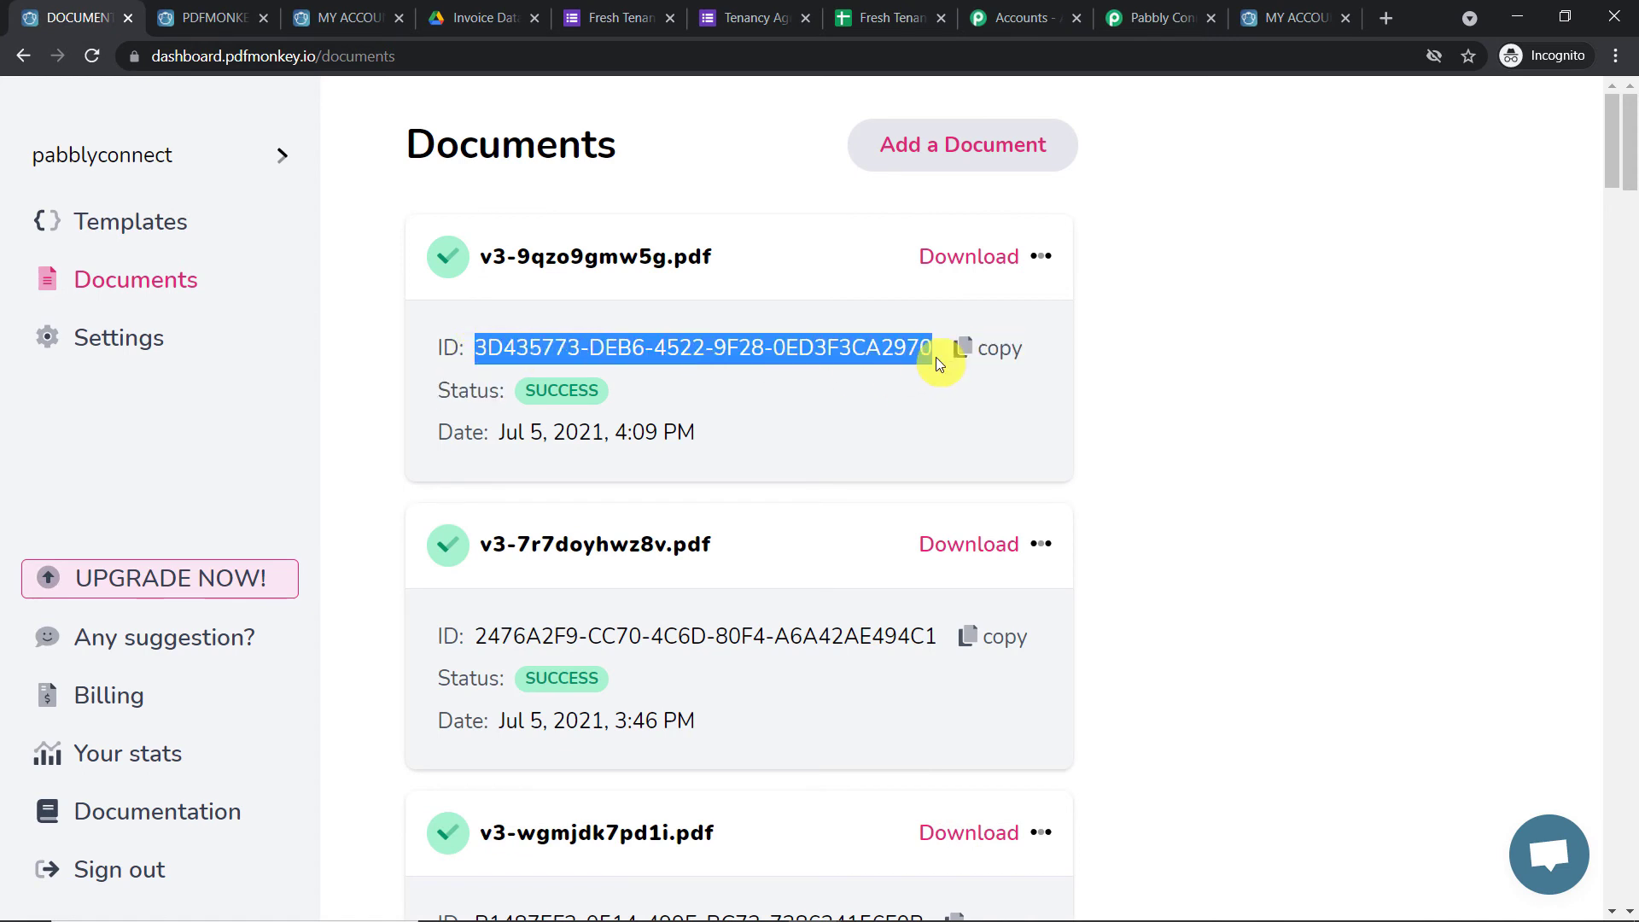
pyautogui.click(1161, 19)
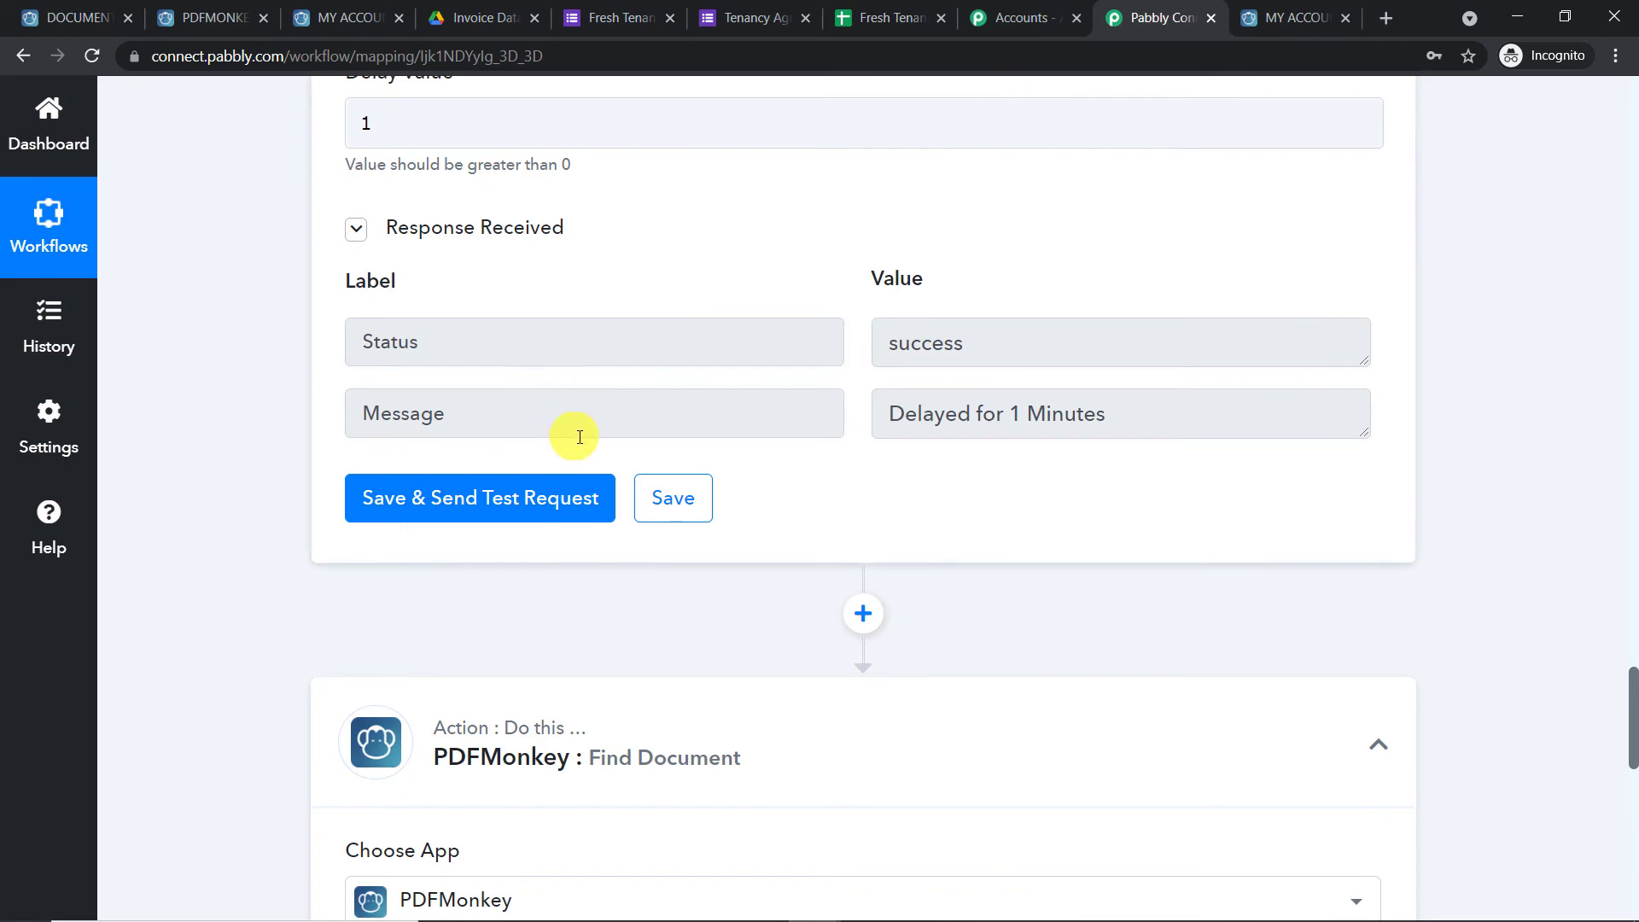
# Map the Document Id from step 2, PDFMonkey: Generate Document, into the Document ID field
pyautogui.scroll(-10, 580, 437)
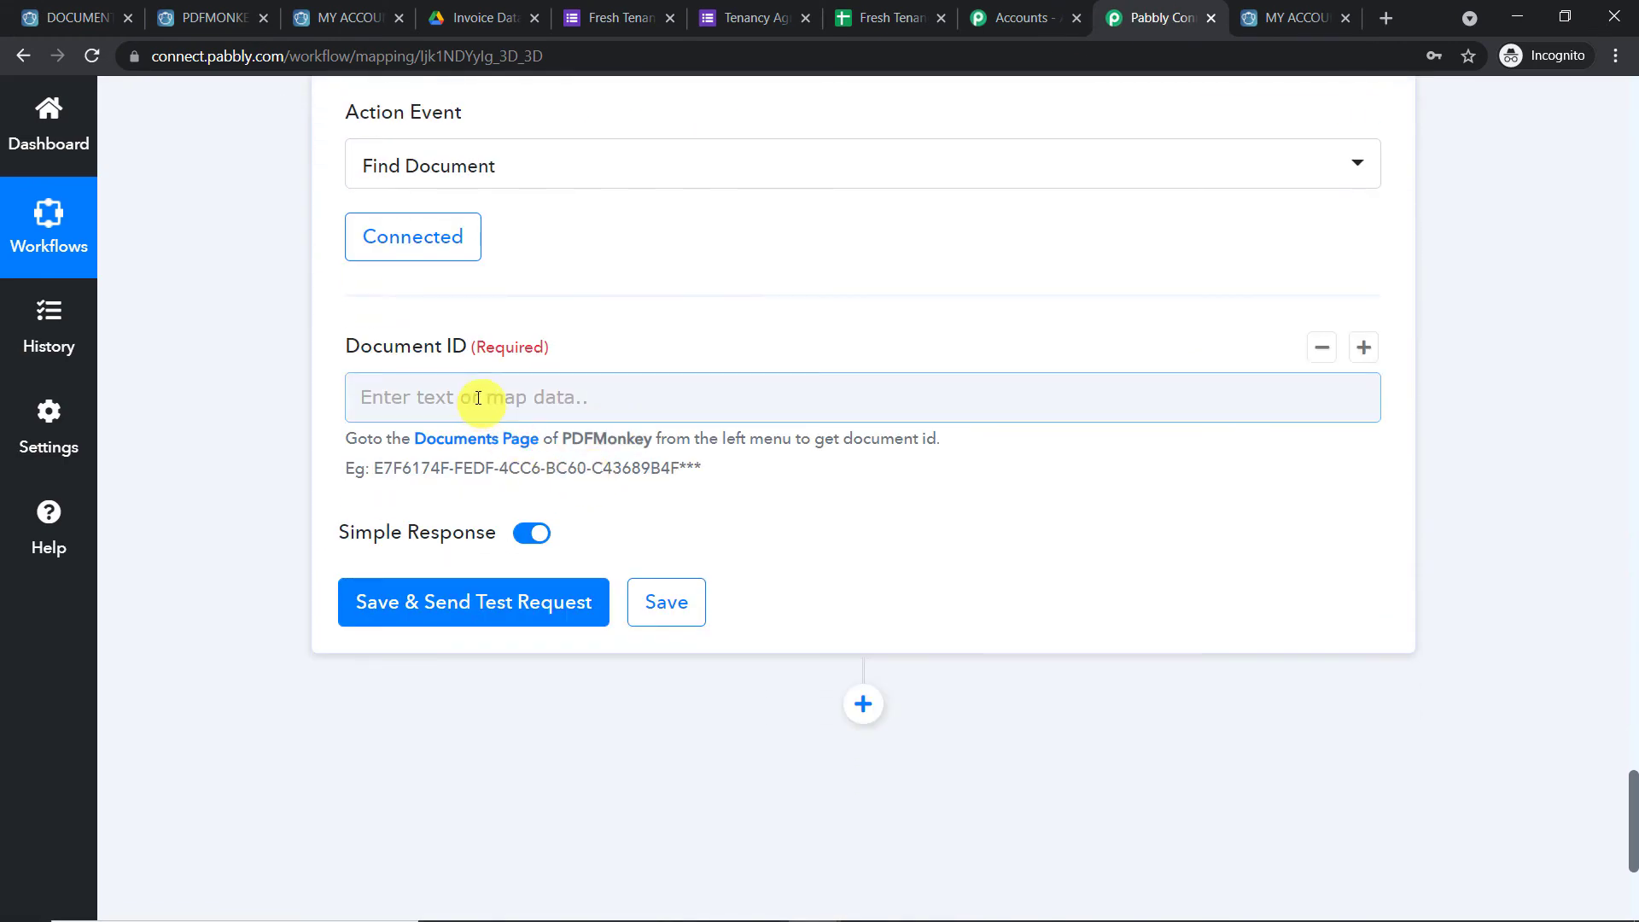
pyautogui.click(478, 398)
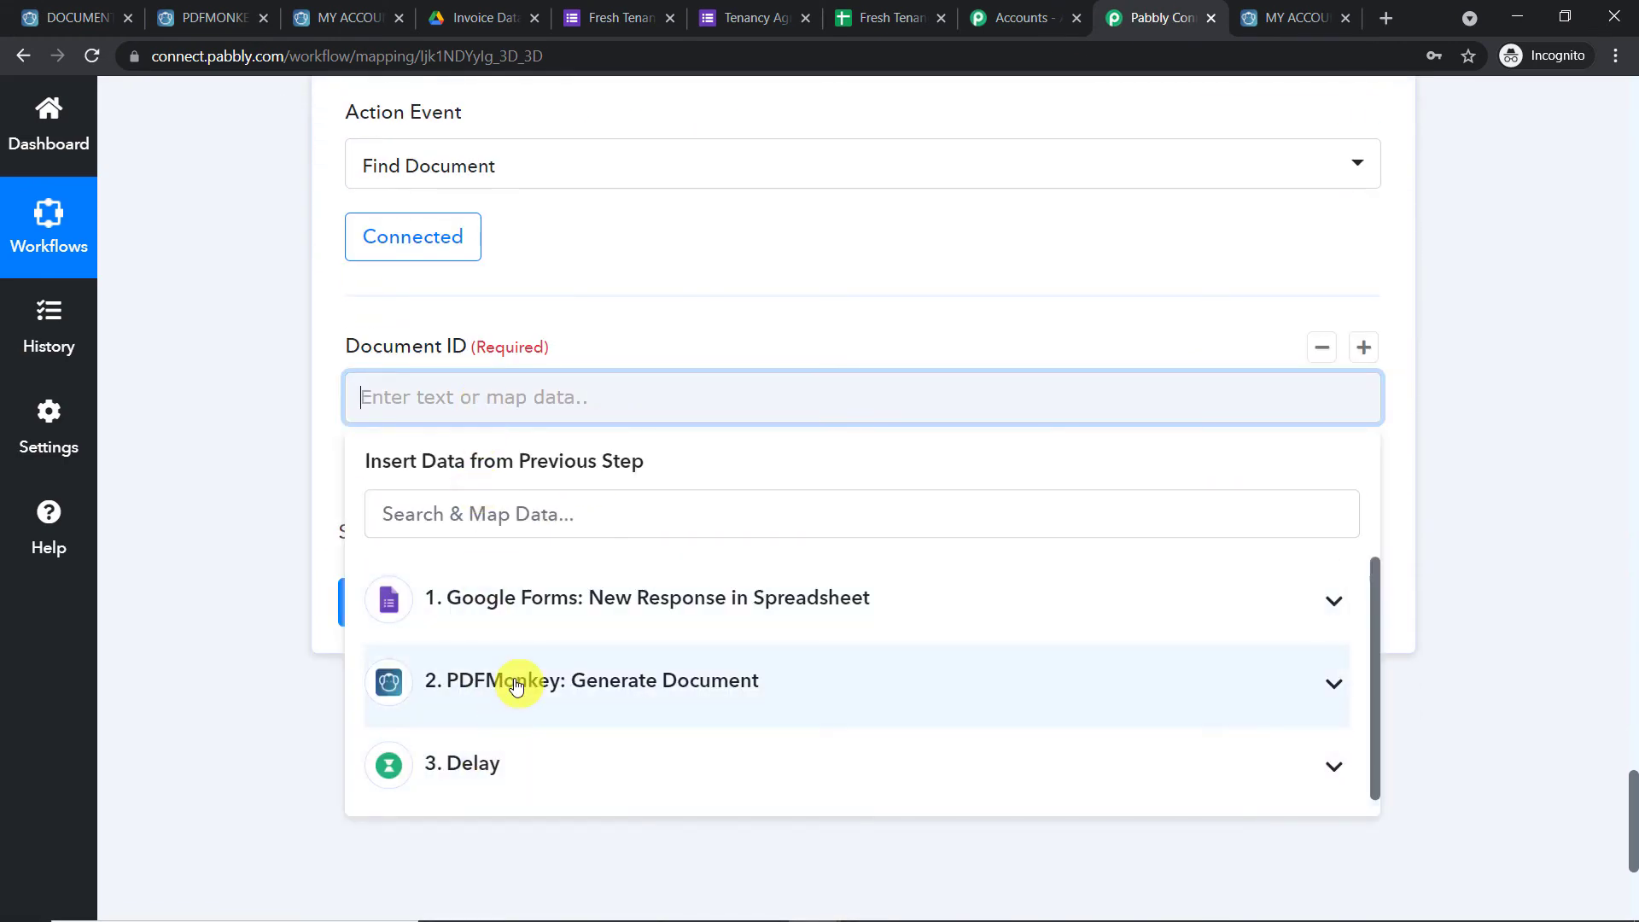
pyautogui.click(517, 680)
pyautogui.click(549, 751)
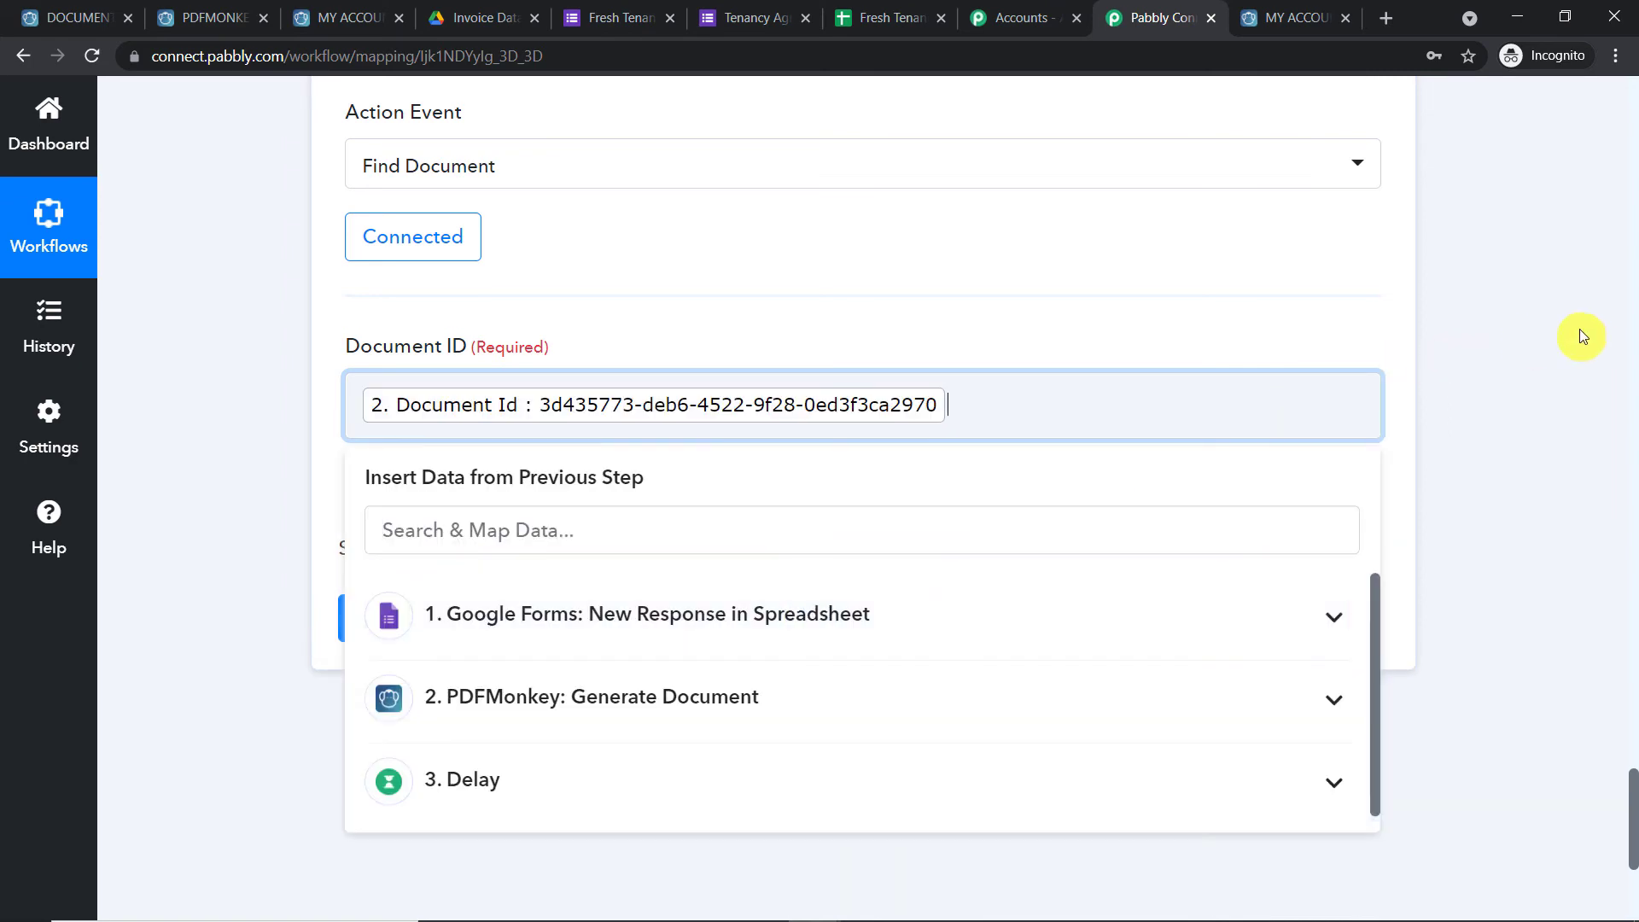
pyautogui.click(1519, 325)
pyautogui.scroll(-4, 1507, 312)
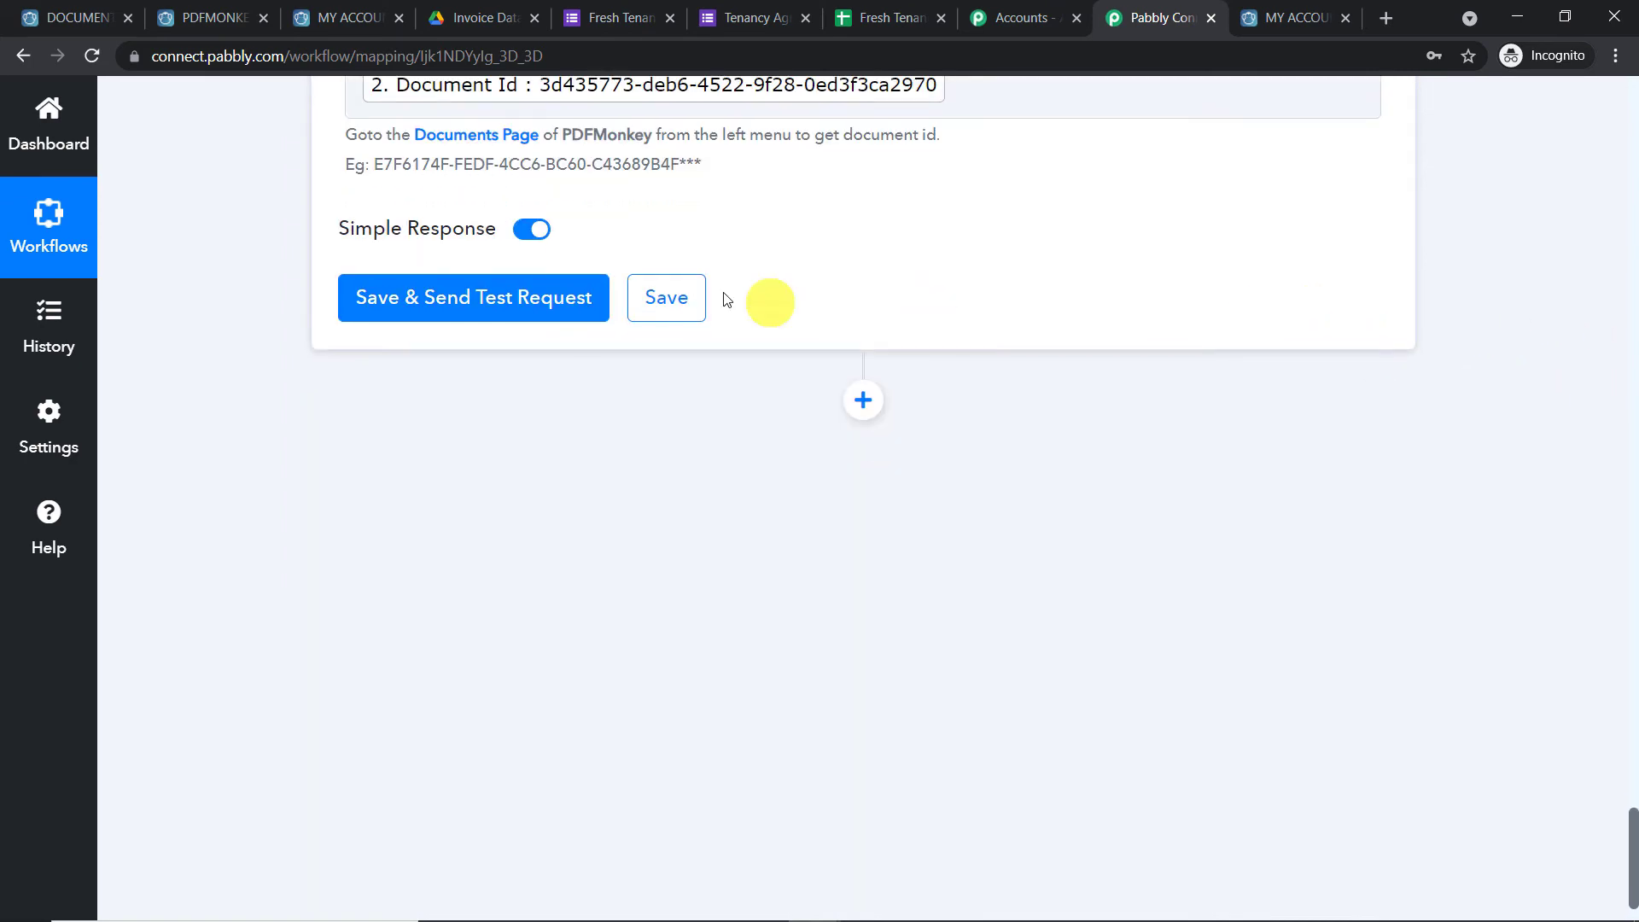
# Save and test the Find Document step, returning success for v3-9qzo9gmw5g.pdf
pyautogui.click(527, 300)
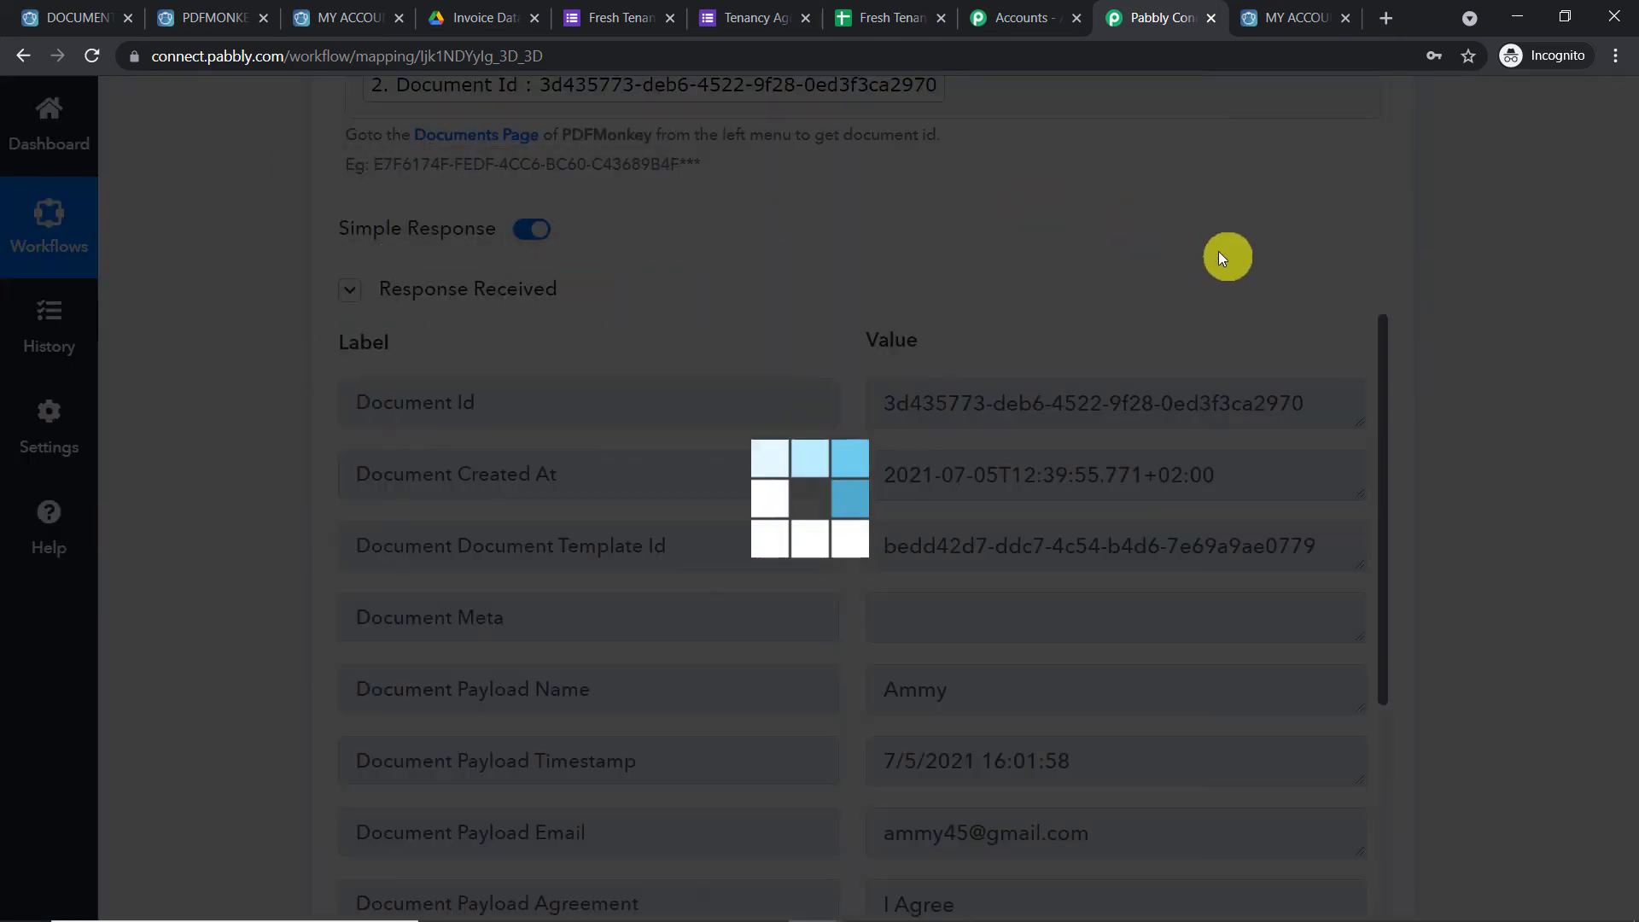
pyautogui.scroll(-1, 1044, 373)
pyautogui.scroll(-8, 1044, 373)
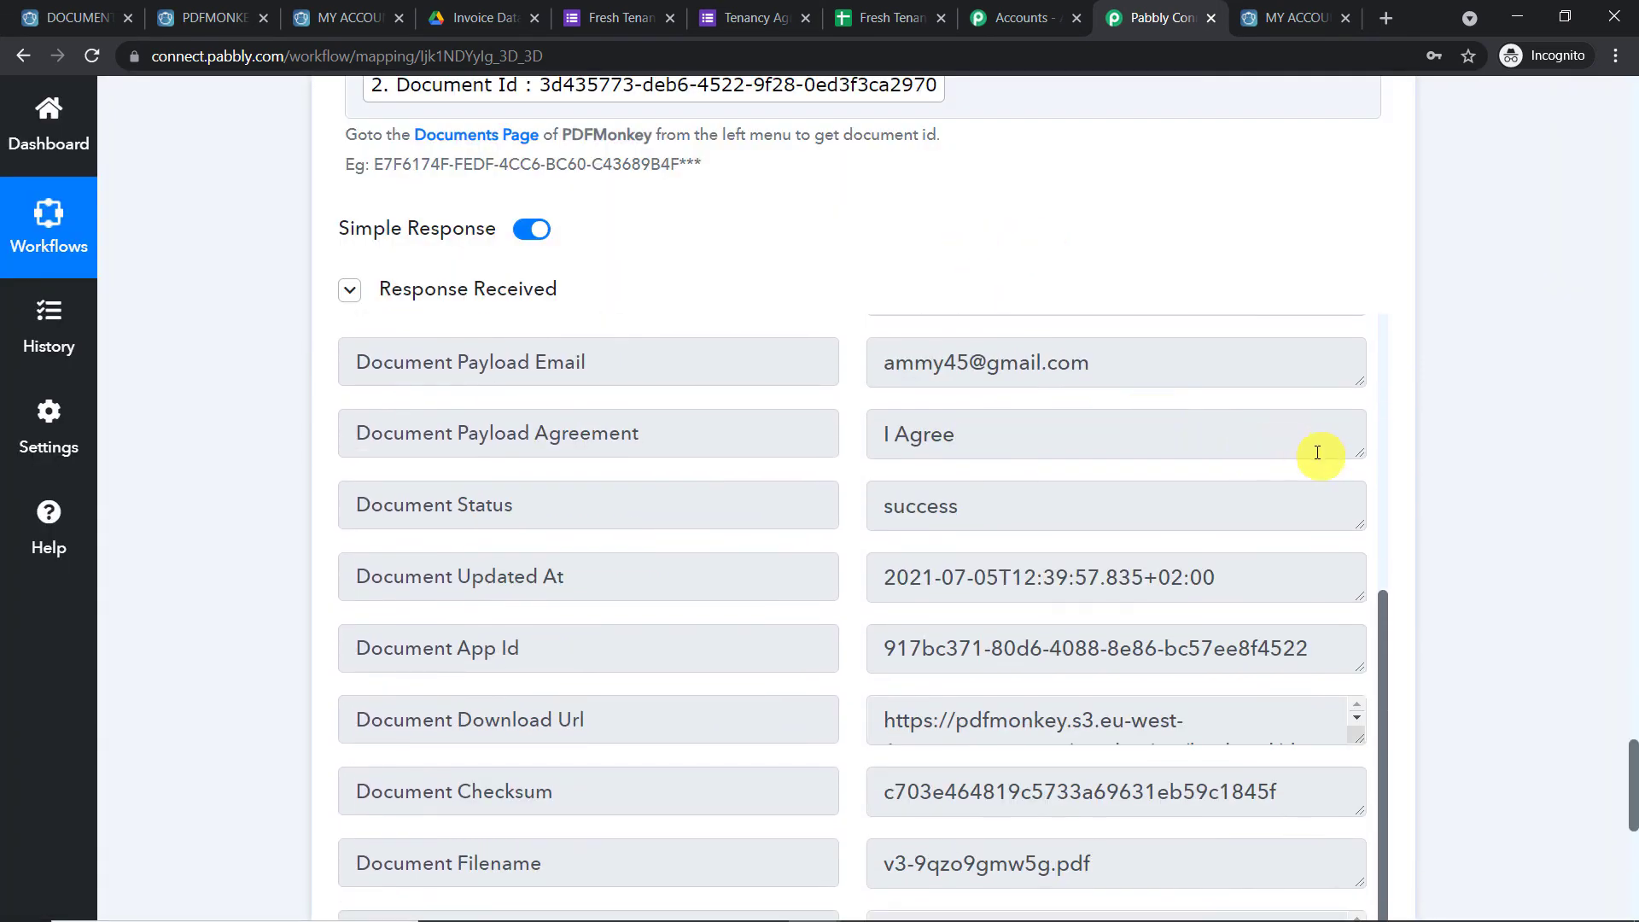
pyautogui.scroll(1, 948, 372)
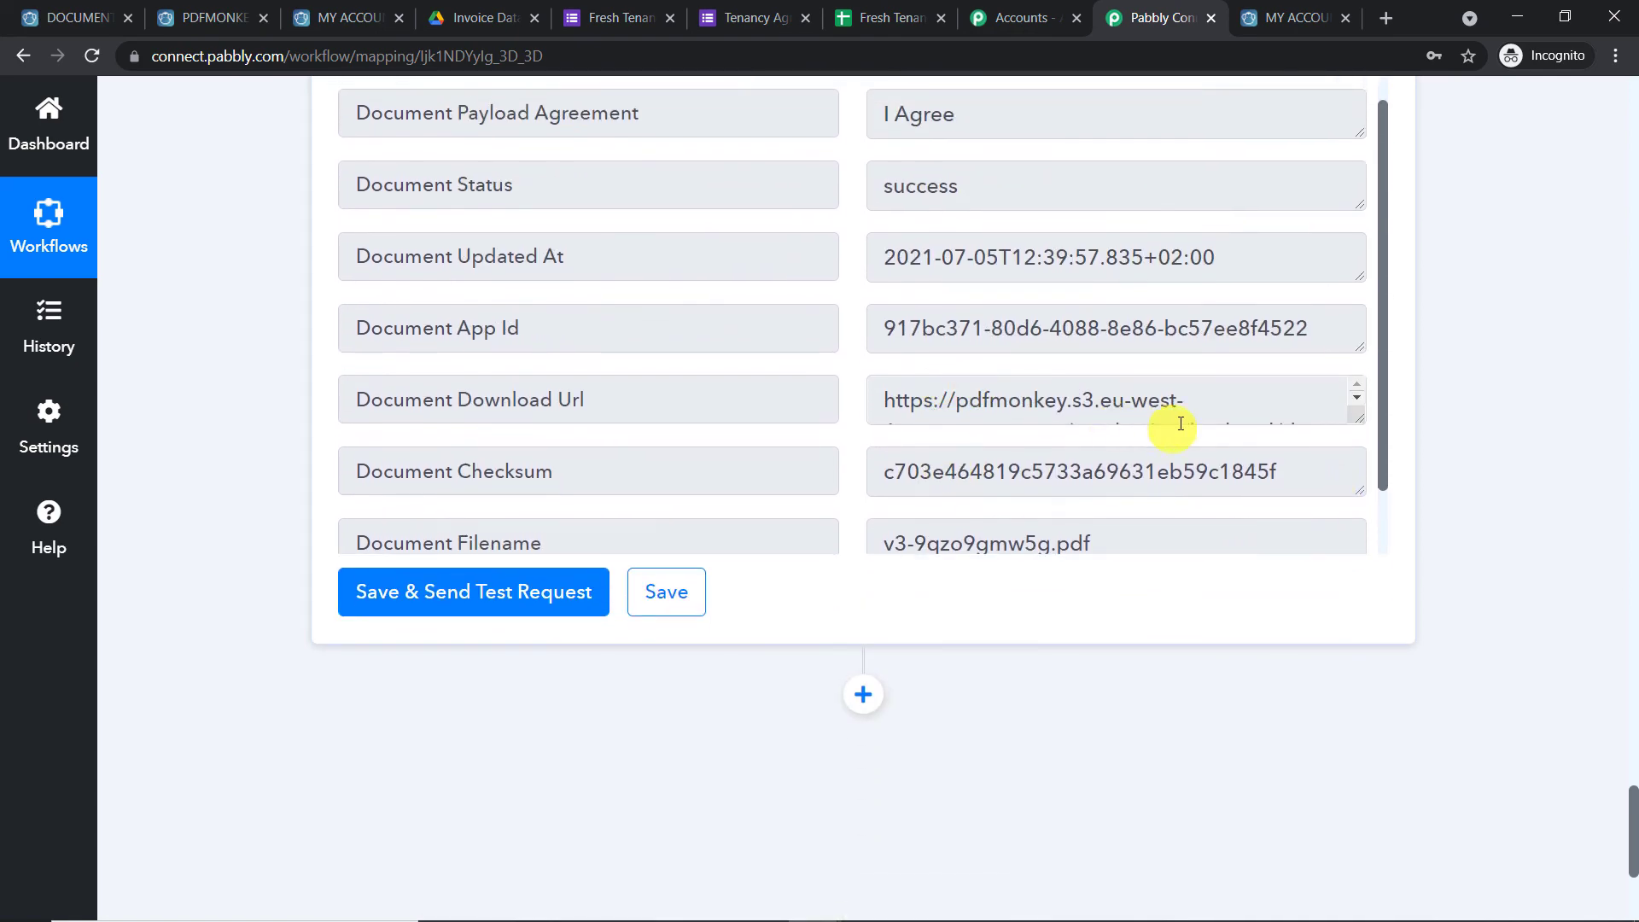
pyautogui.moveTo(1357, 413); pyautogui.dragTo(1340, 560)
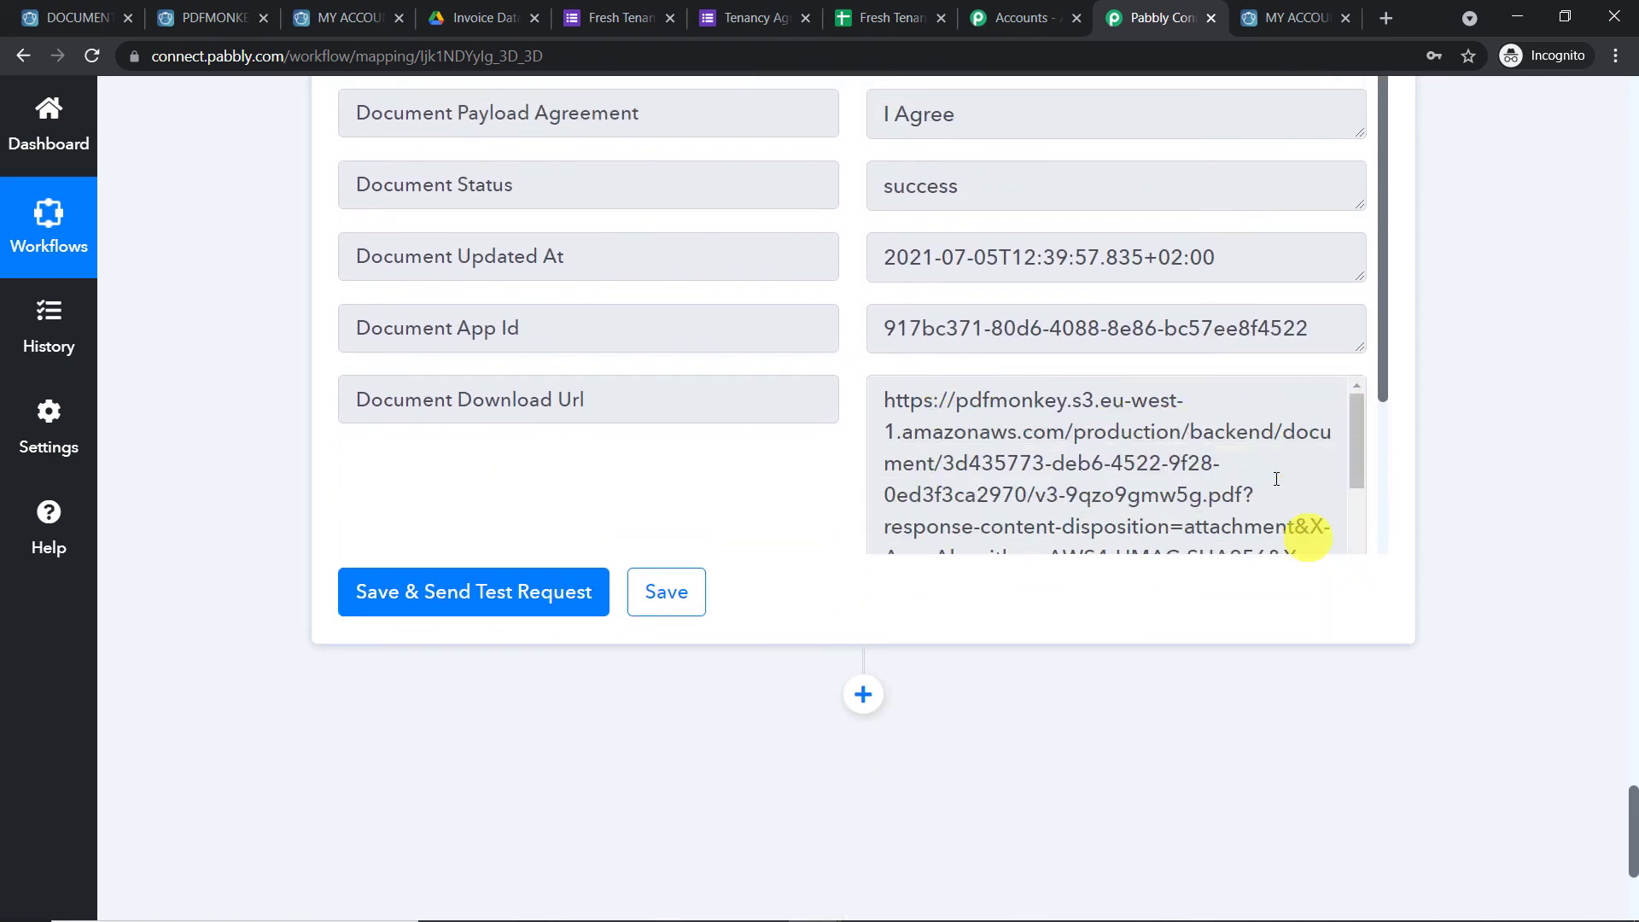
pyautogui.scroll(-3, 1255, 420)
pyautogui.scroll(-2, 1205, 451)
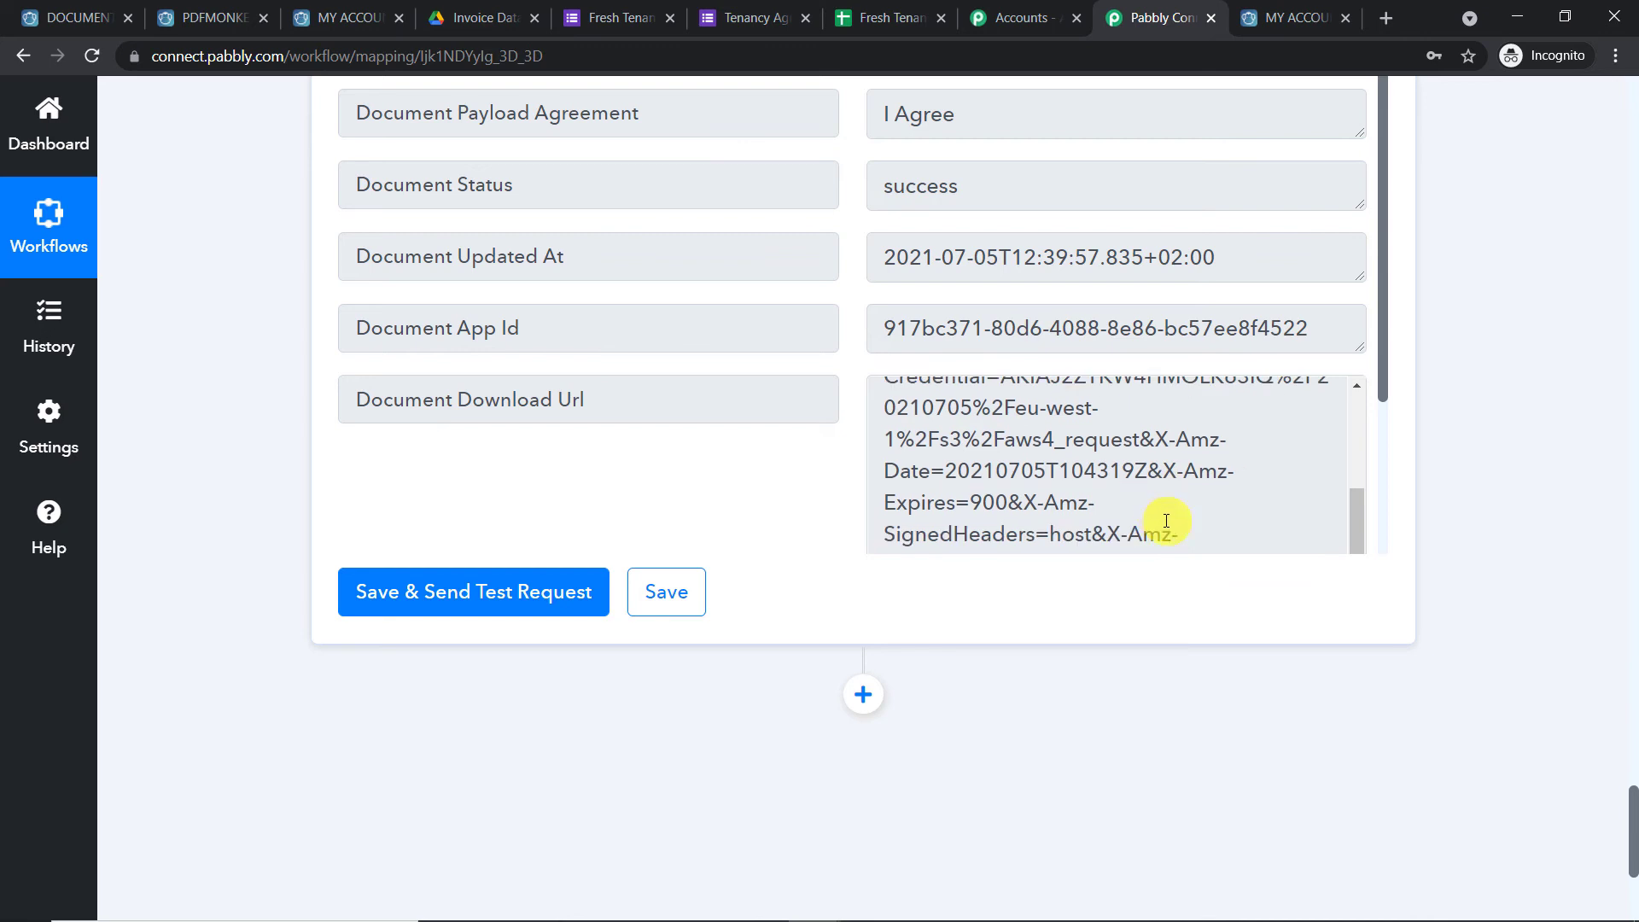
# Select the full Document Download Url value in the response
pyautogui.click(1208, 534)
pyautogui.hotkey('ctrl', 'a')
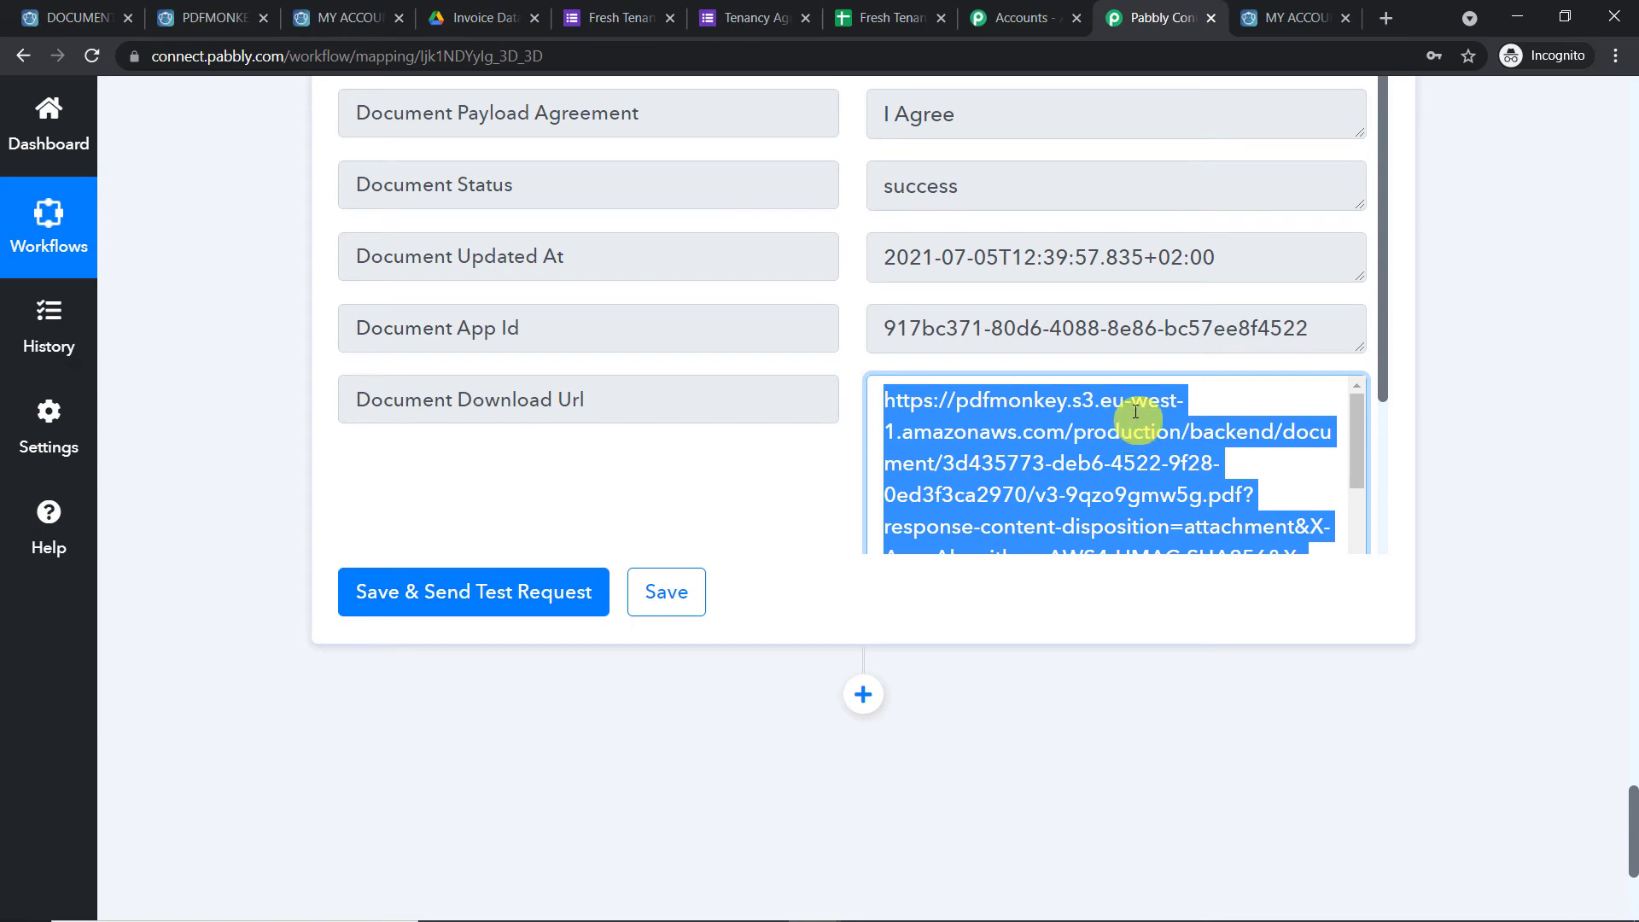
pyautogui.moveTo(1634, 805); pyautogui.dragTo(1634, 839)
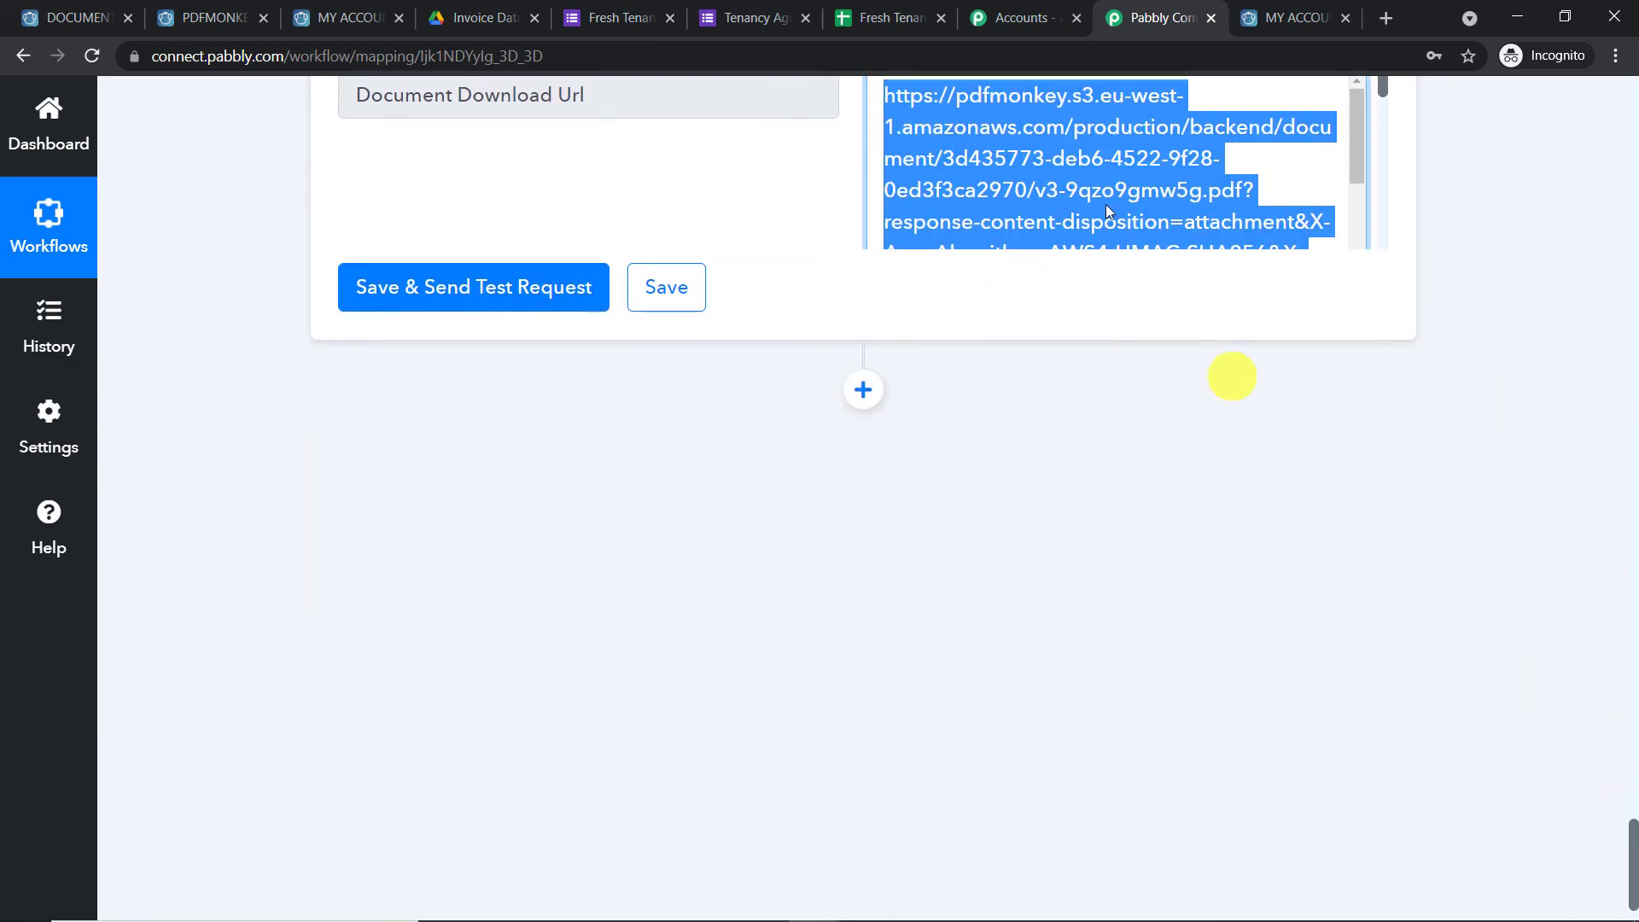
# In the Invoice Data Drive tab, close the agreement PDF preview and go to My Drive
pyautogui.click(517, 17)
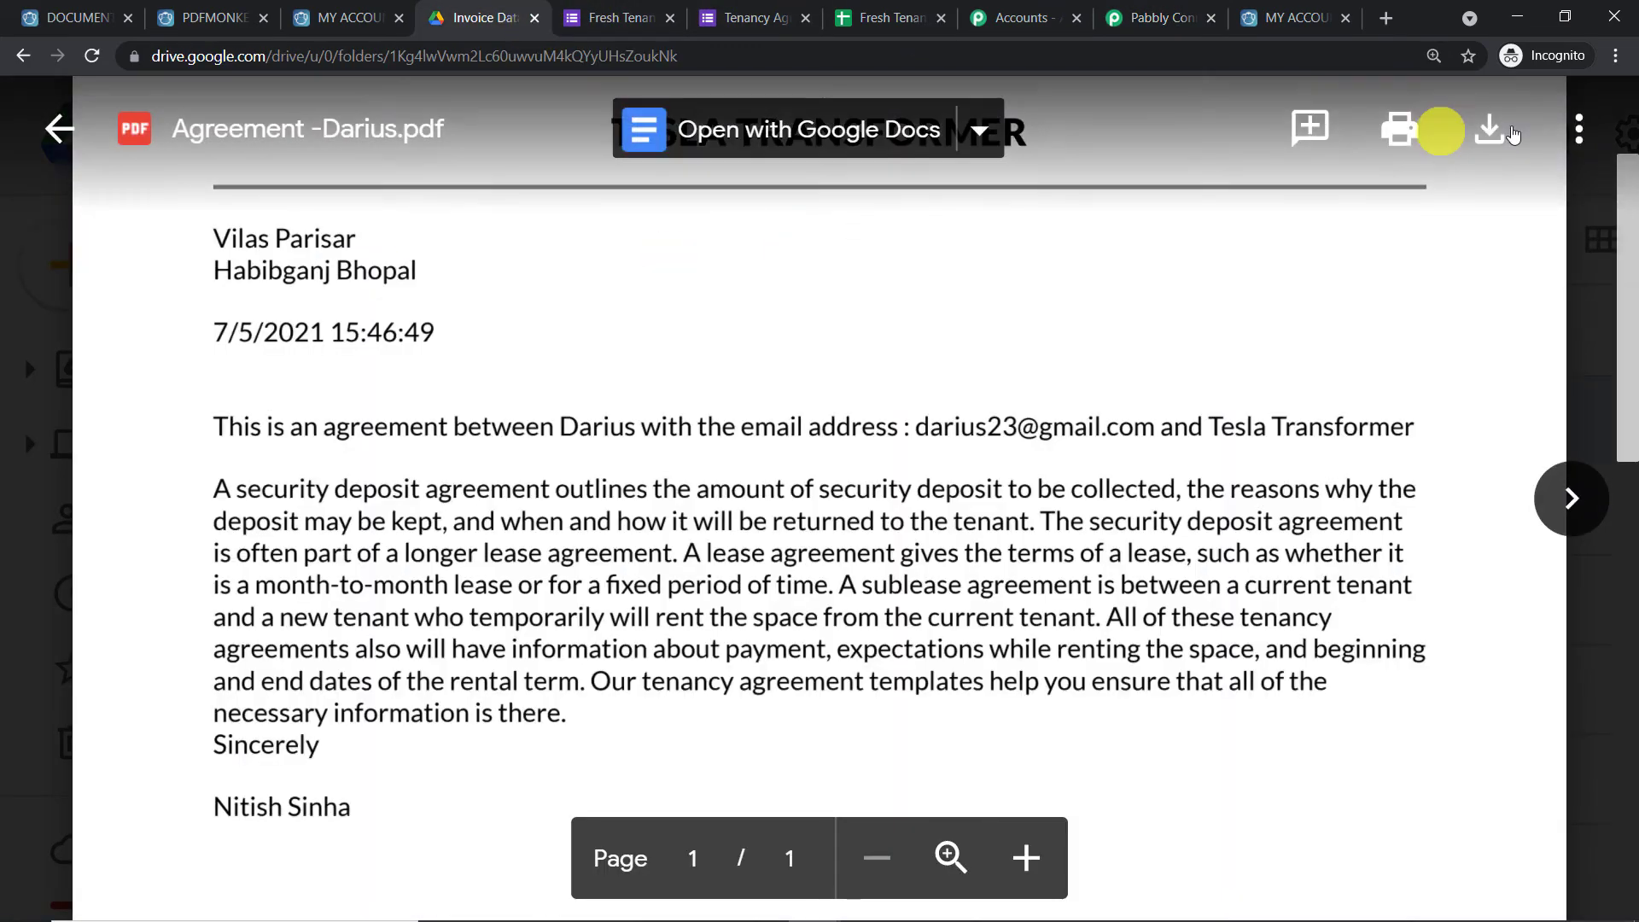
pyautogui.click(1593, 218)
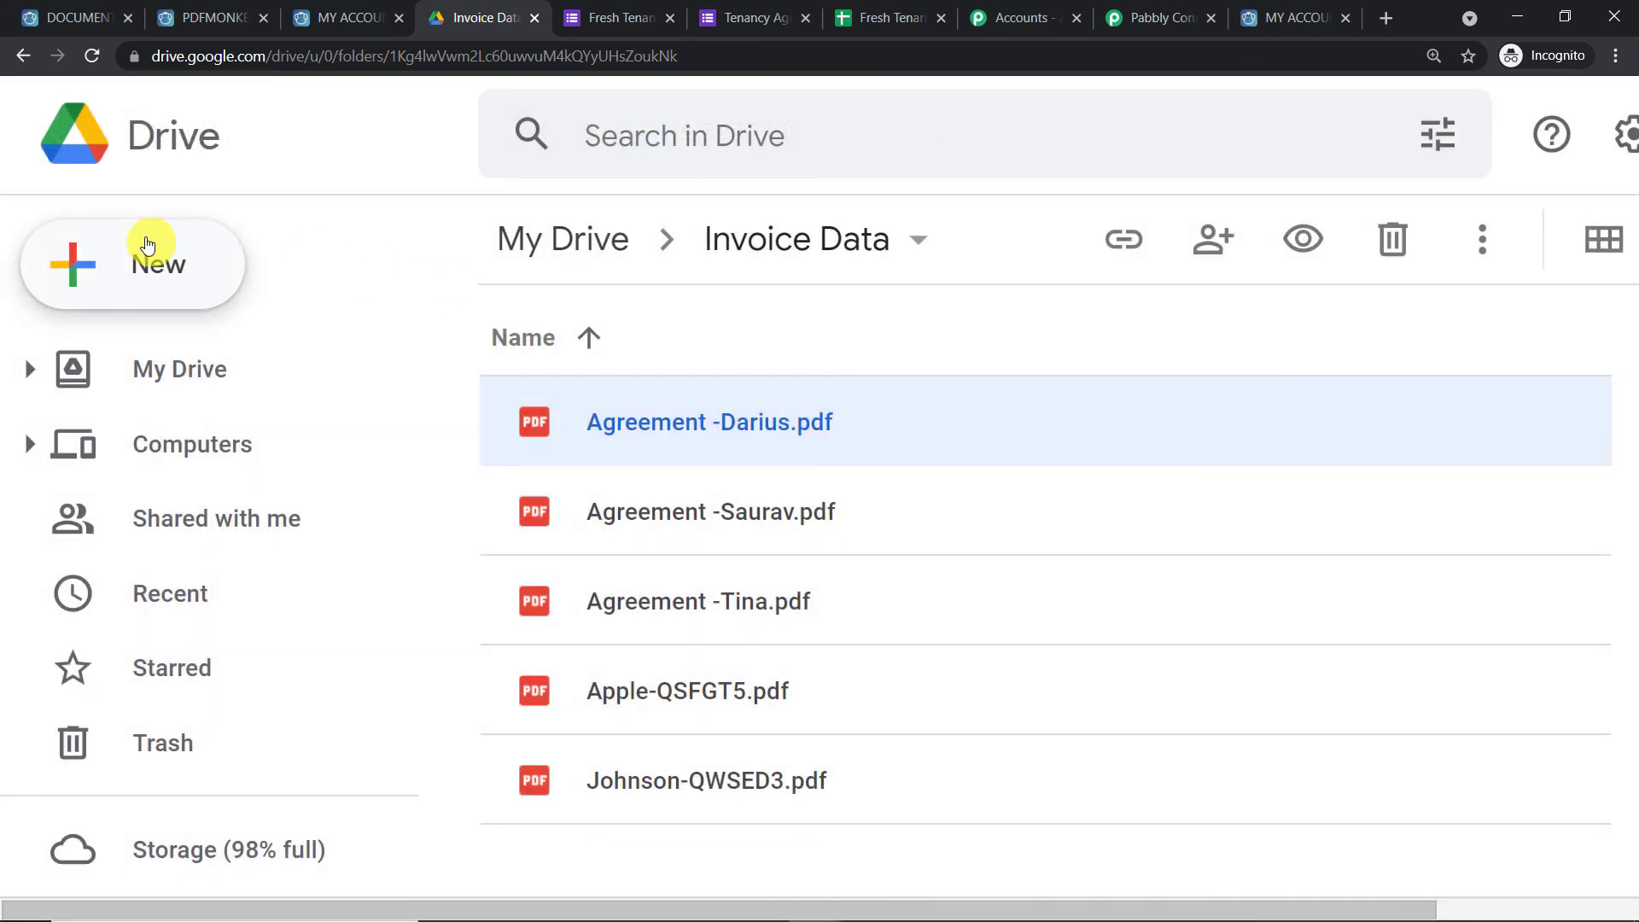
pyautogui.click(191, 136)
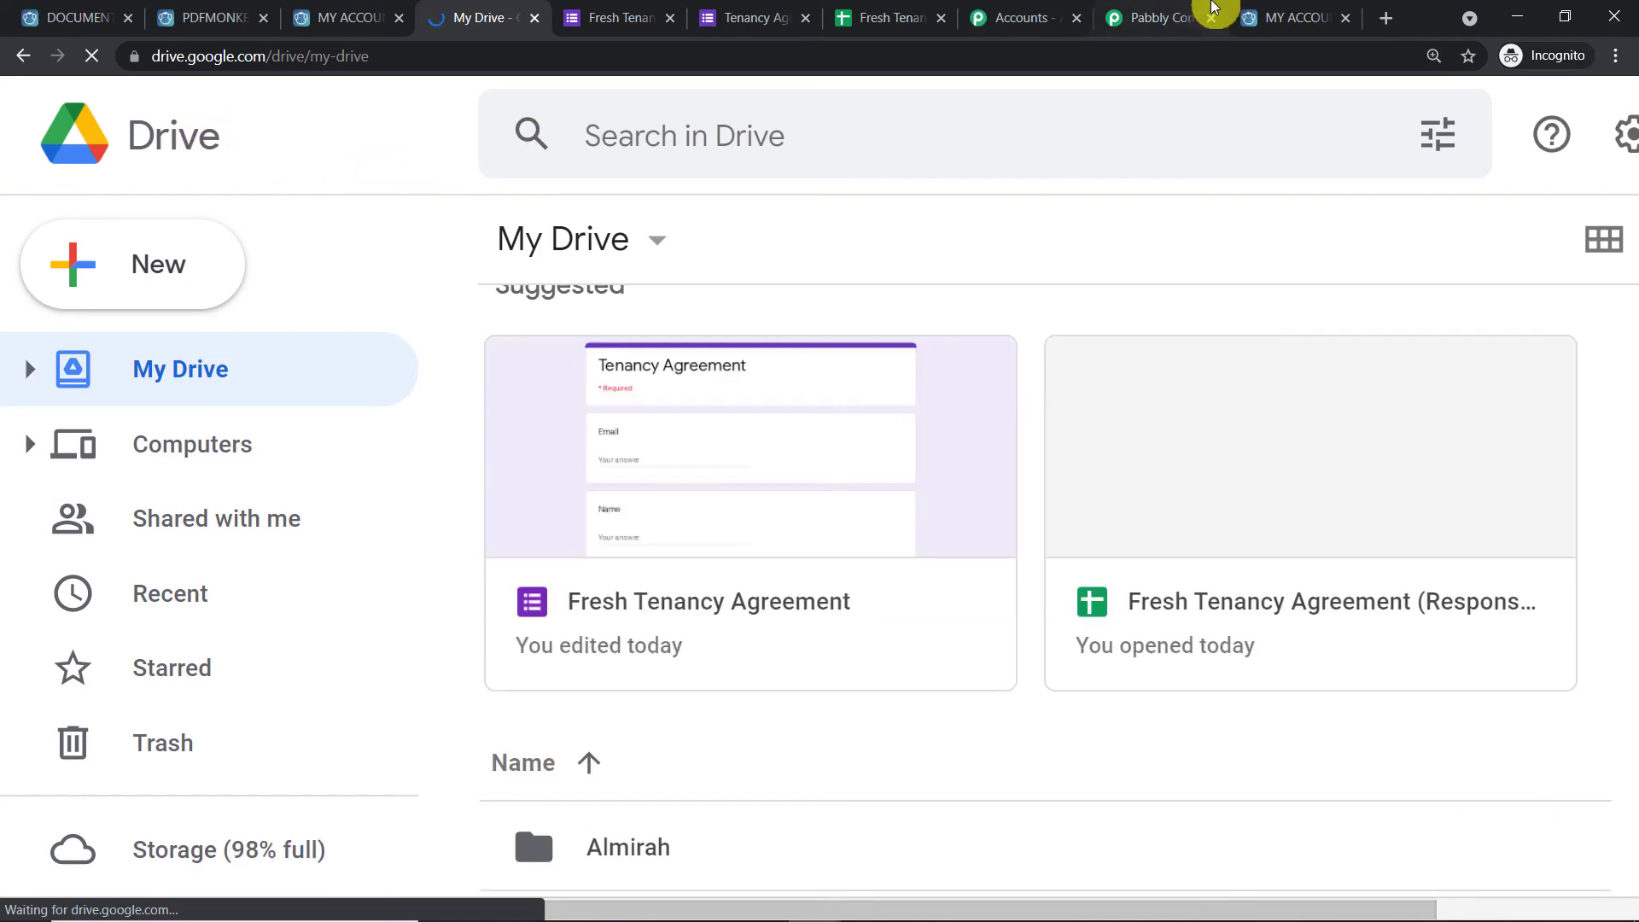
pyautogui.click(1213, 7)
# Add a Google Drive step with the Upload a File action event and begin connecting it
pyautogui.click(863, 388)
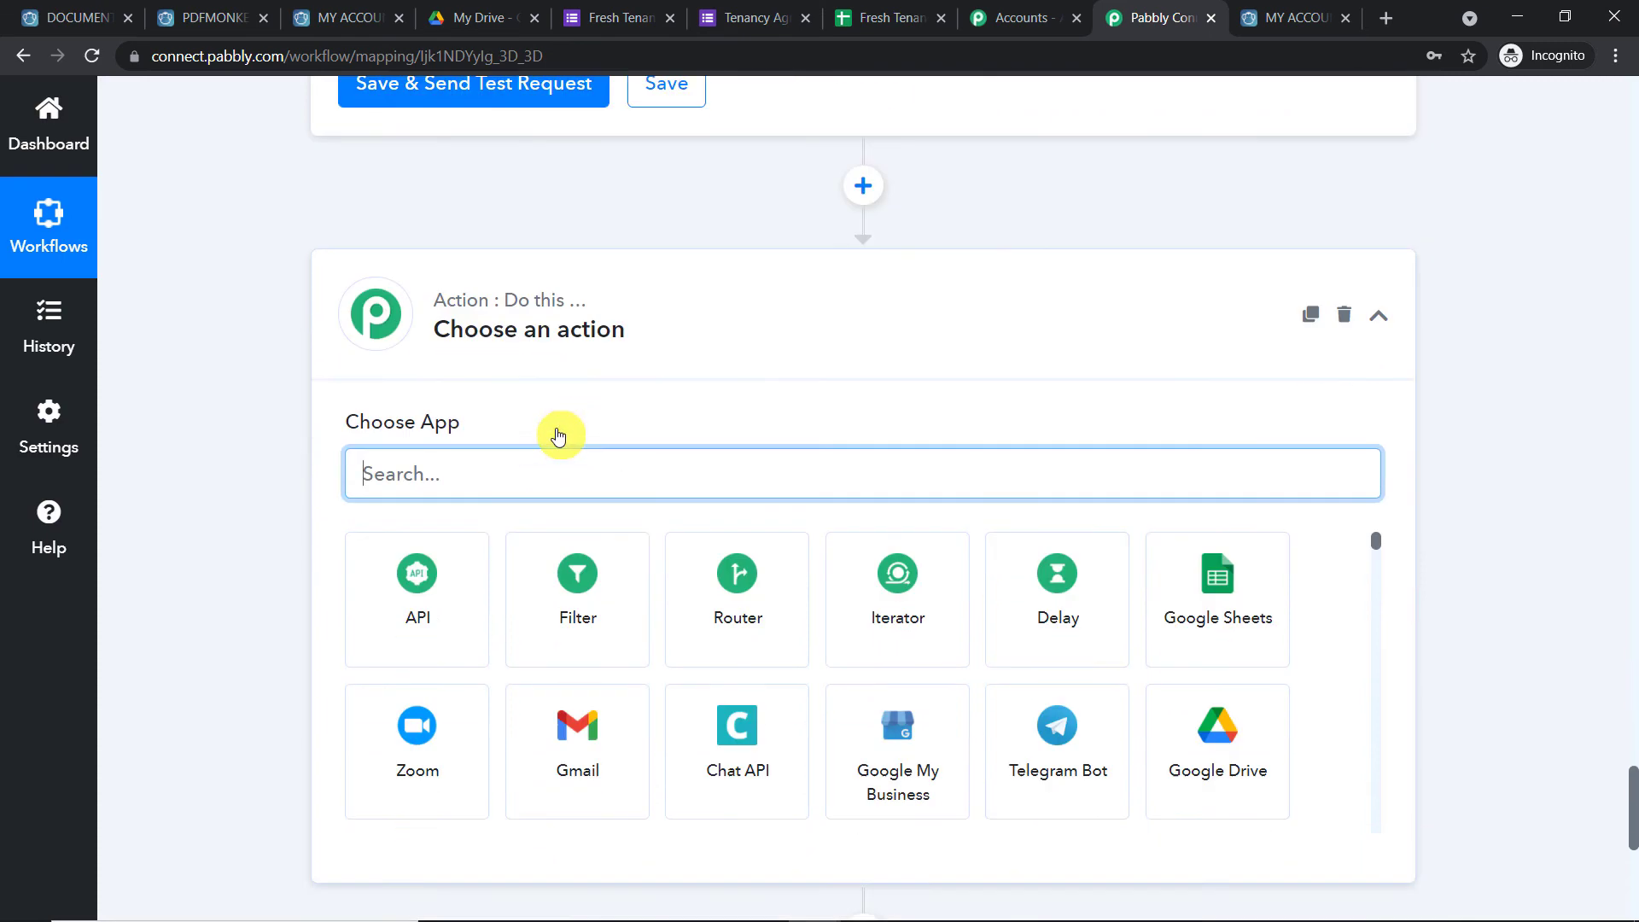
pyautogui.write('g')
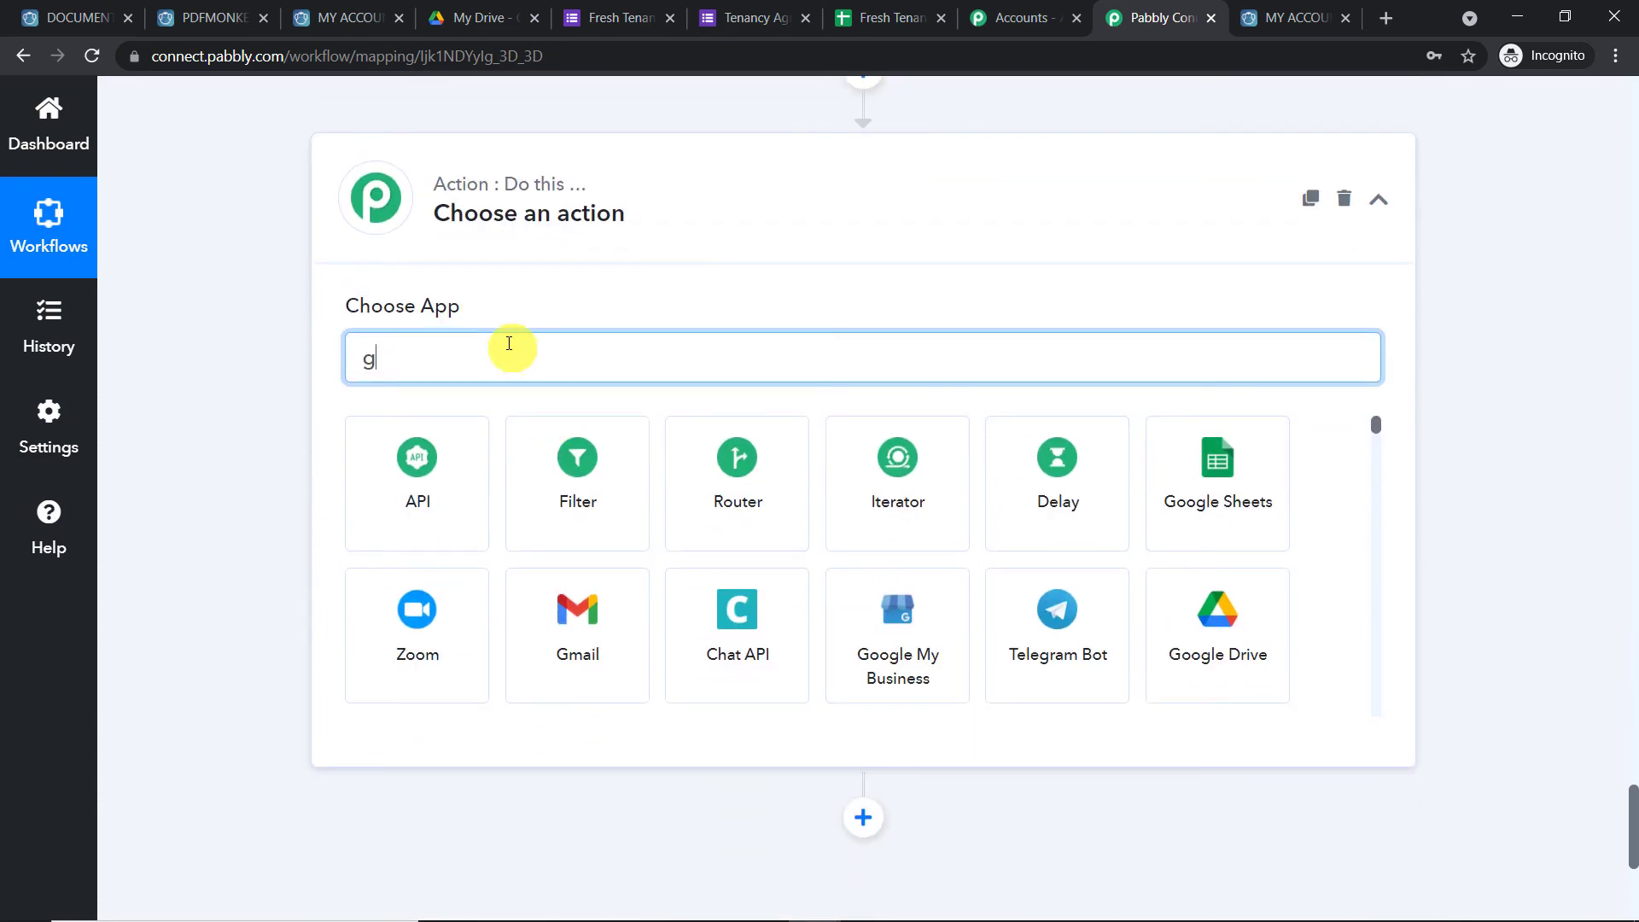
pyautogui.write('oogle dr')
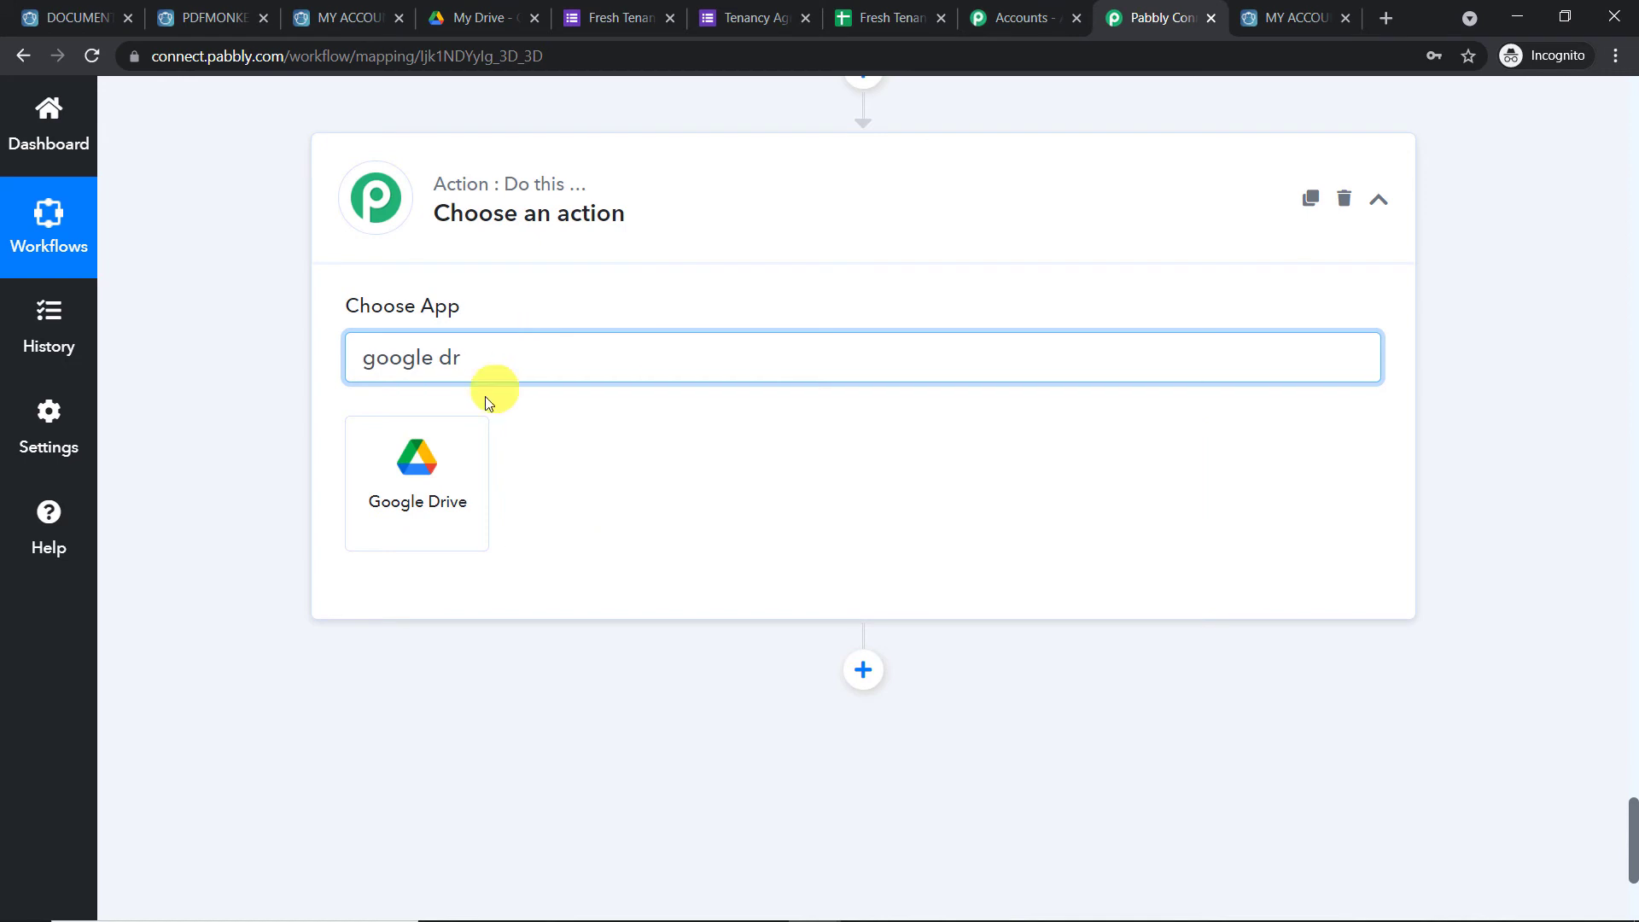
pyautogui.click(439, 460)
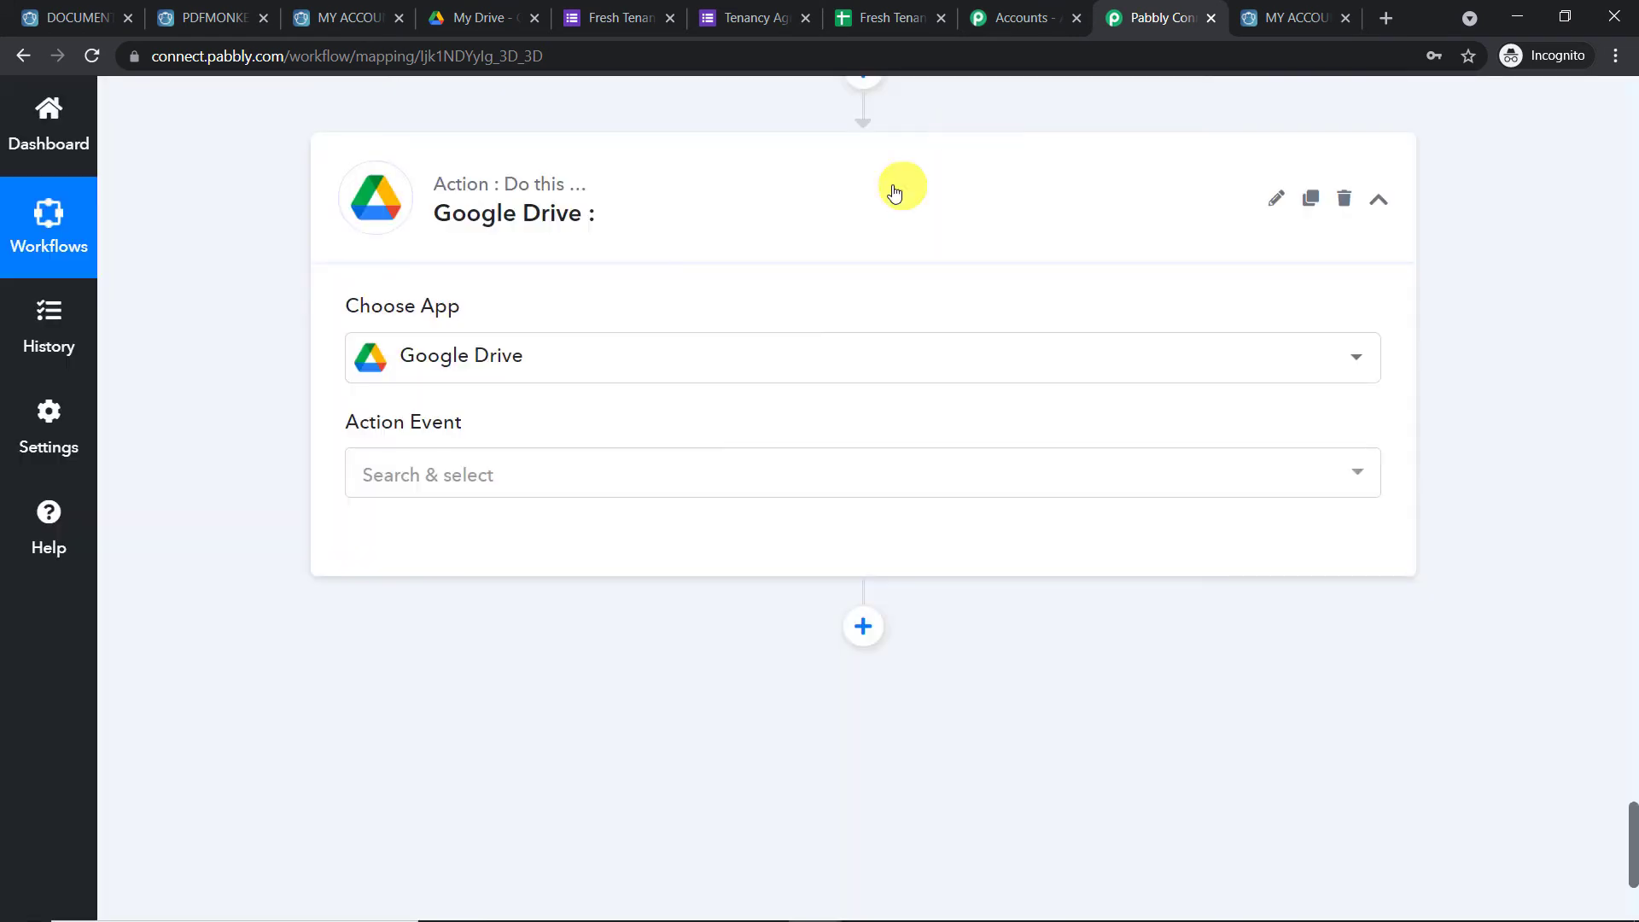
pyautogui.click(623, 484)
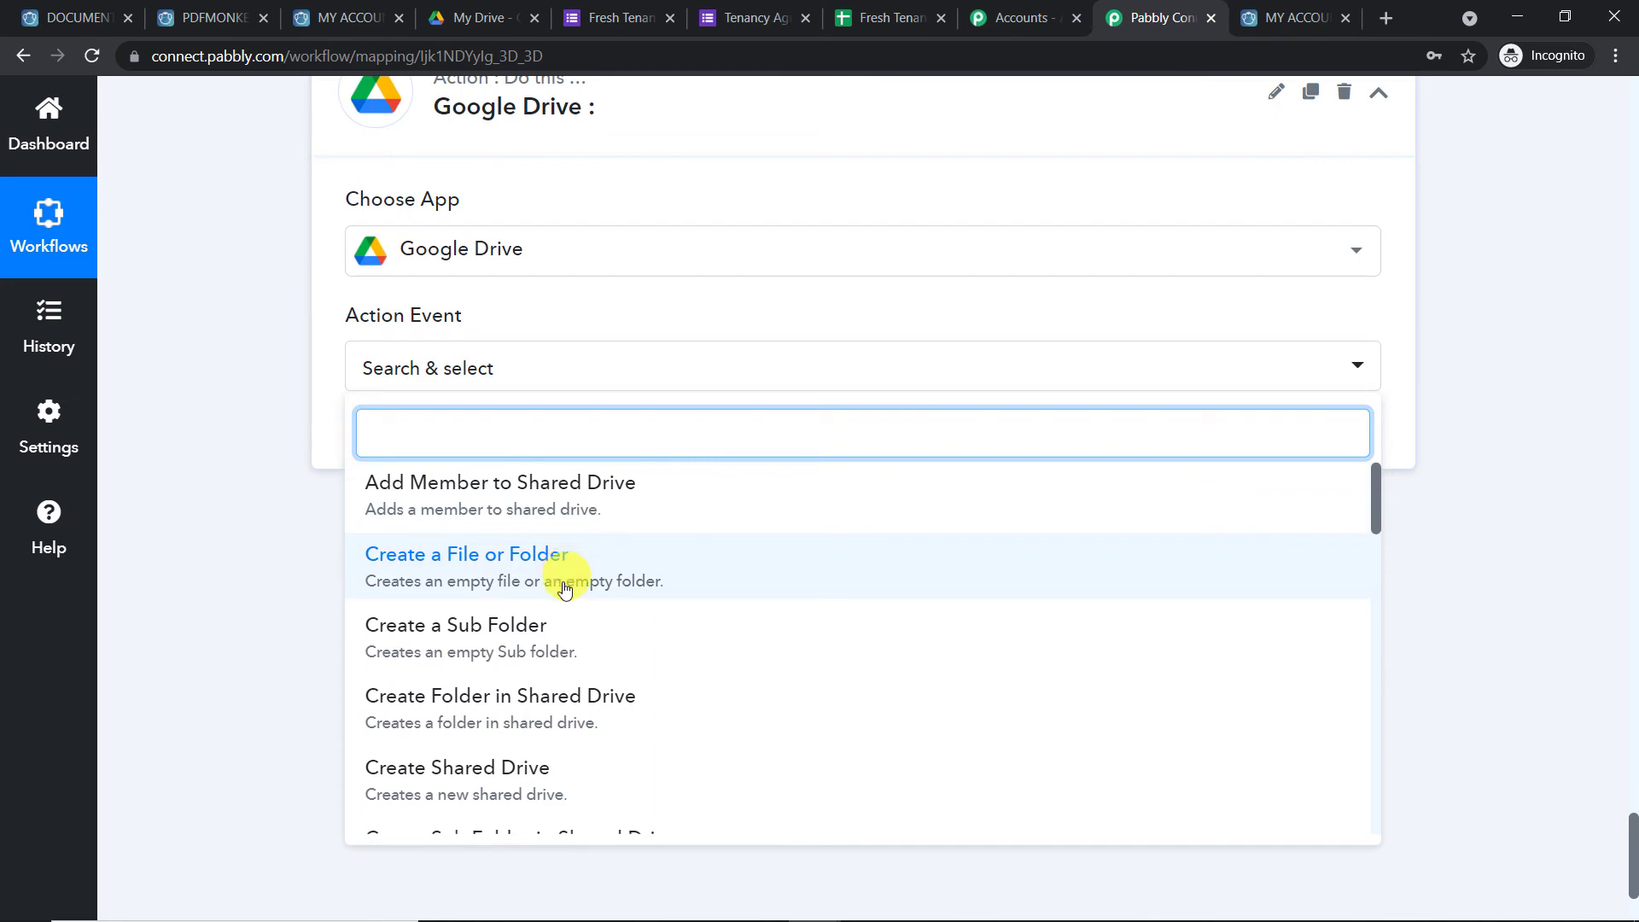
pyautogui.scroll(-12, 564, 589)
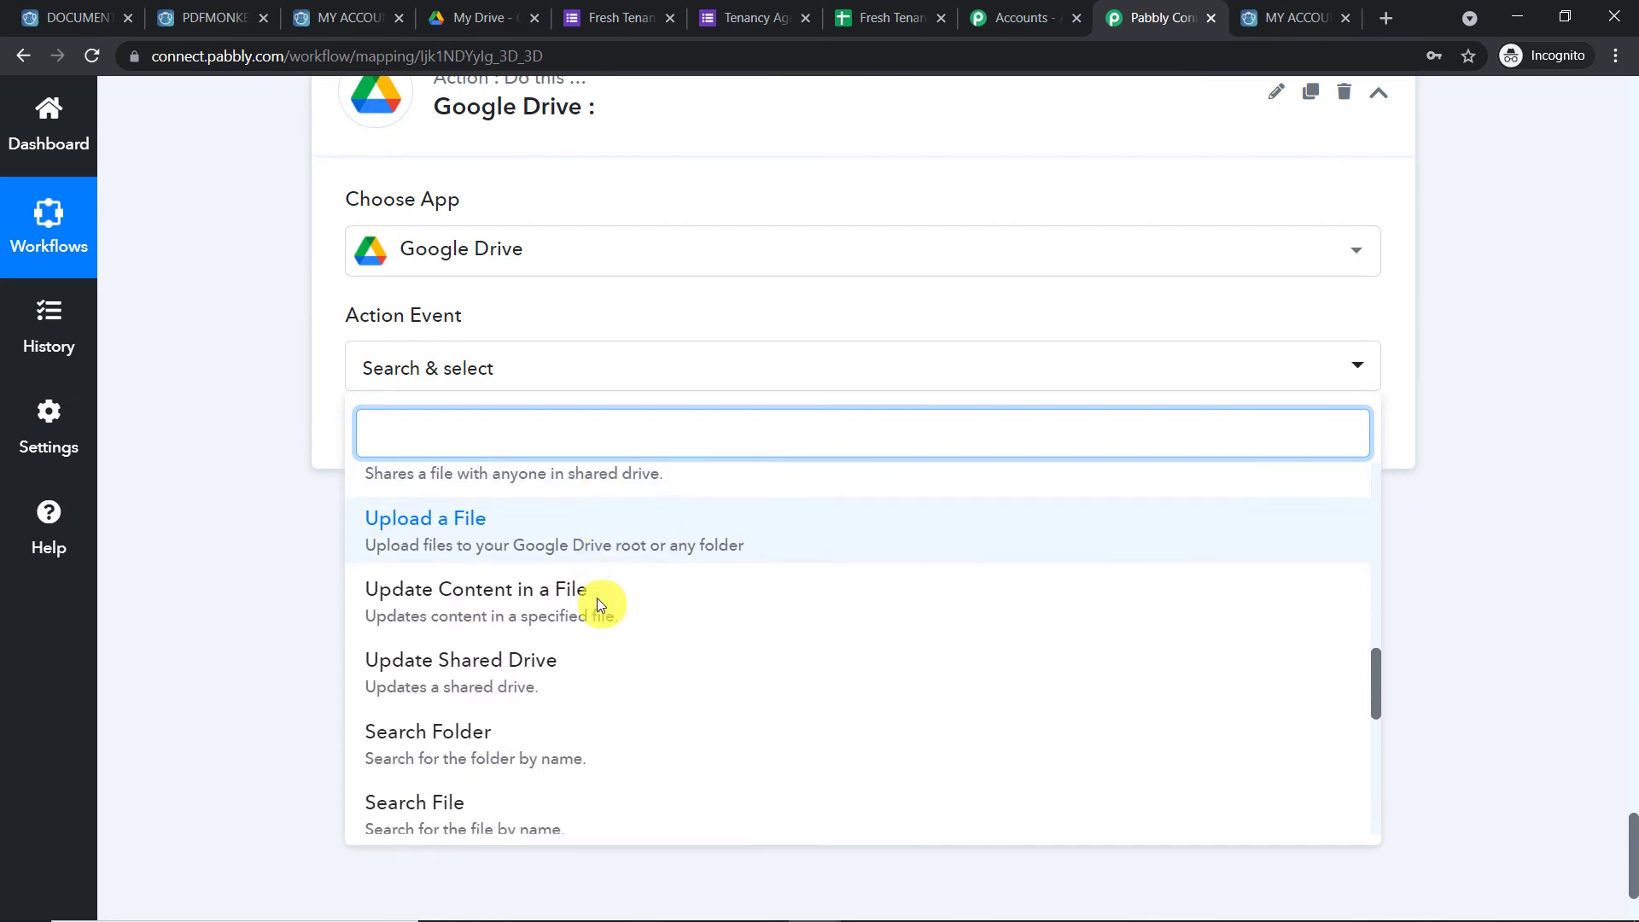
pyautogui.click(494, 524)
pyautogui.click(418, 441)
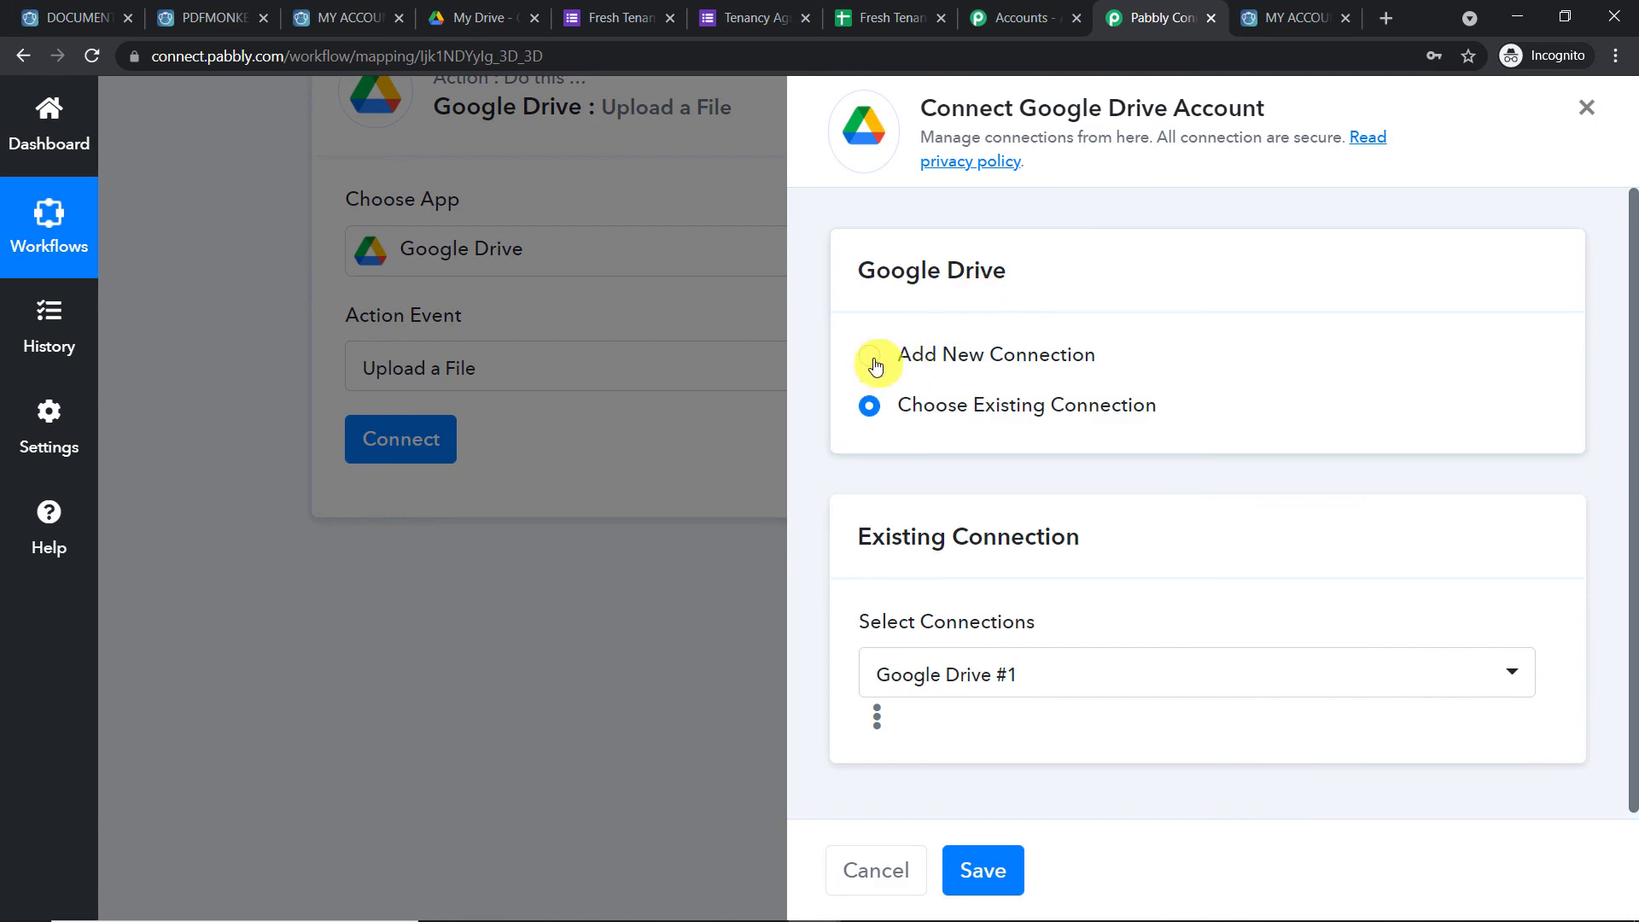
# Add a new Google Drive connection, choosing the Google account and allowing Pabbly Connect access
pyautogui.click(871, 357)
pyautogui.click(995, 637)
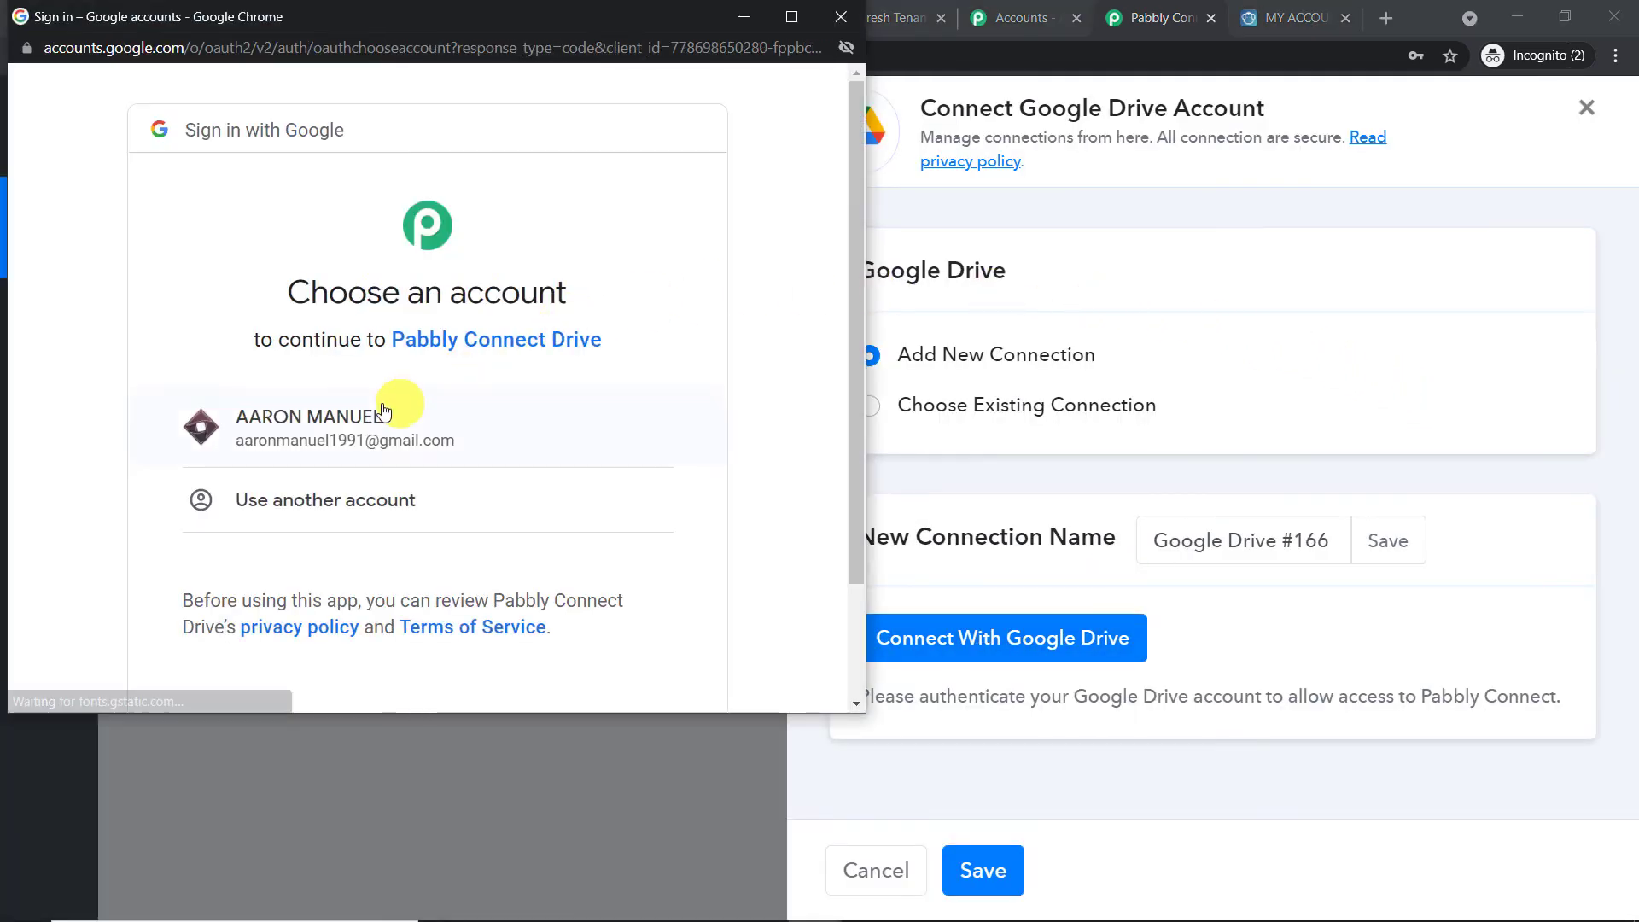
pyautogui.moveTo(438, 23); pyautogui.dragTo(1327, 123)
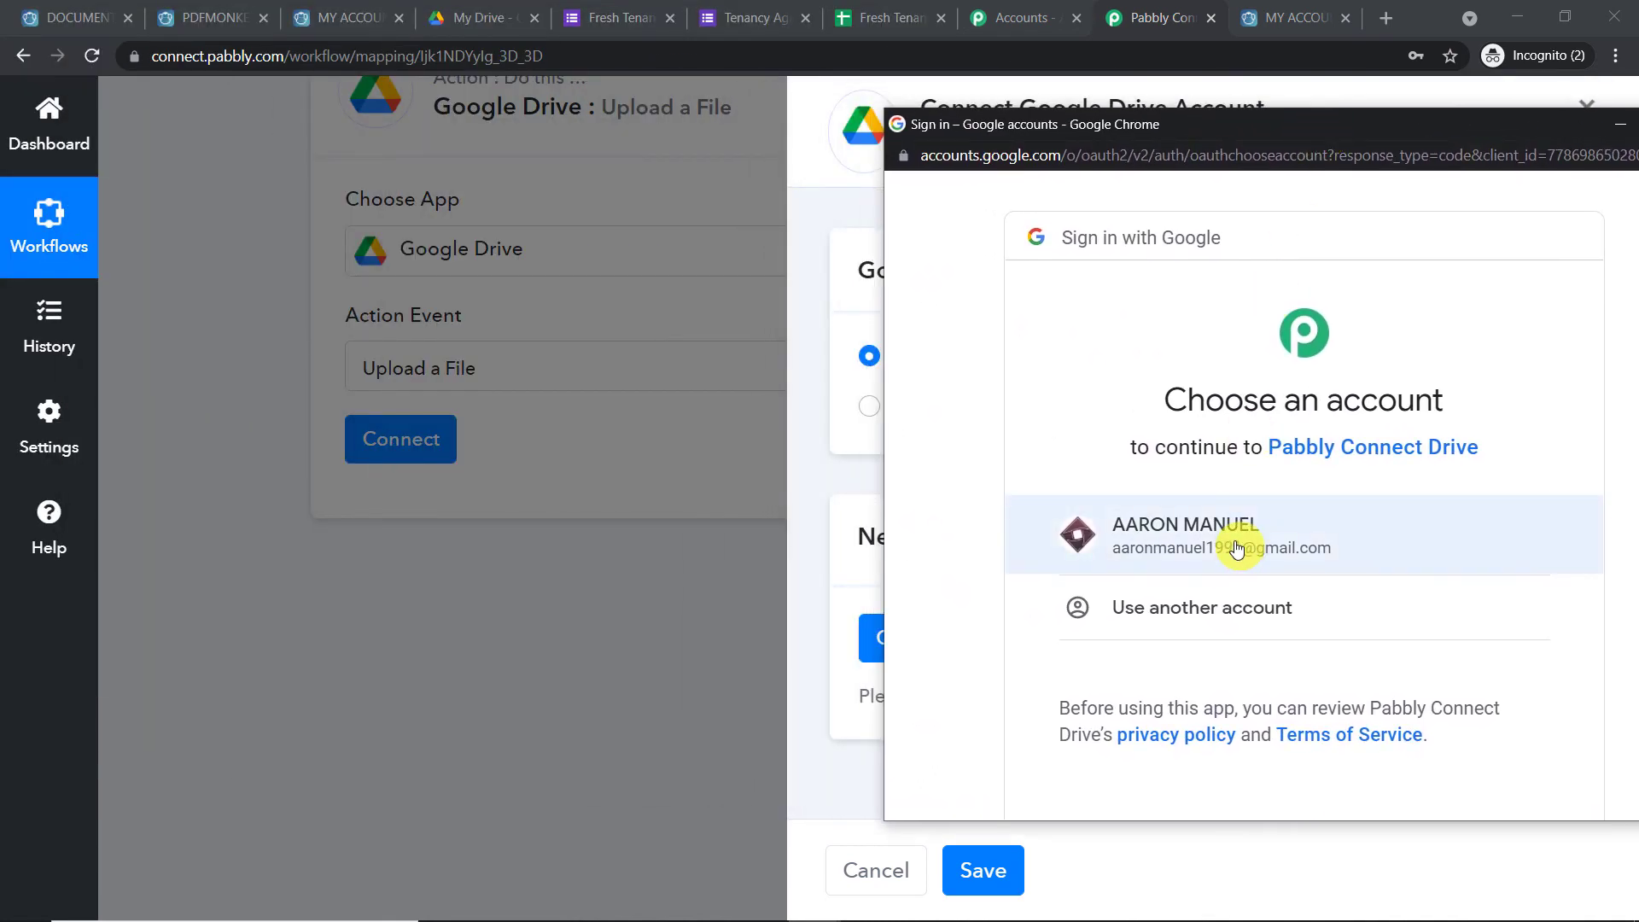
pyautogui.click(1237, 547)
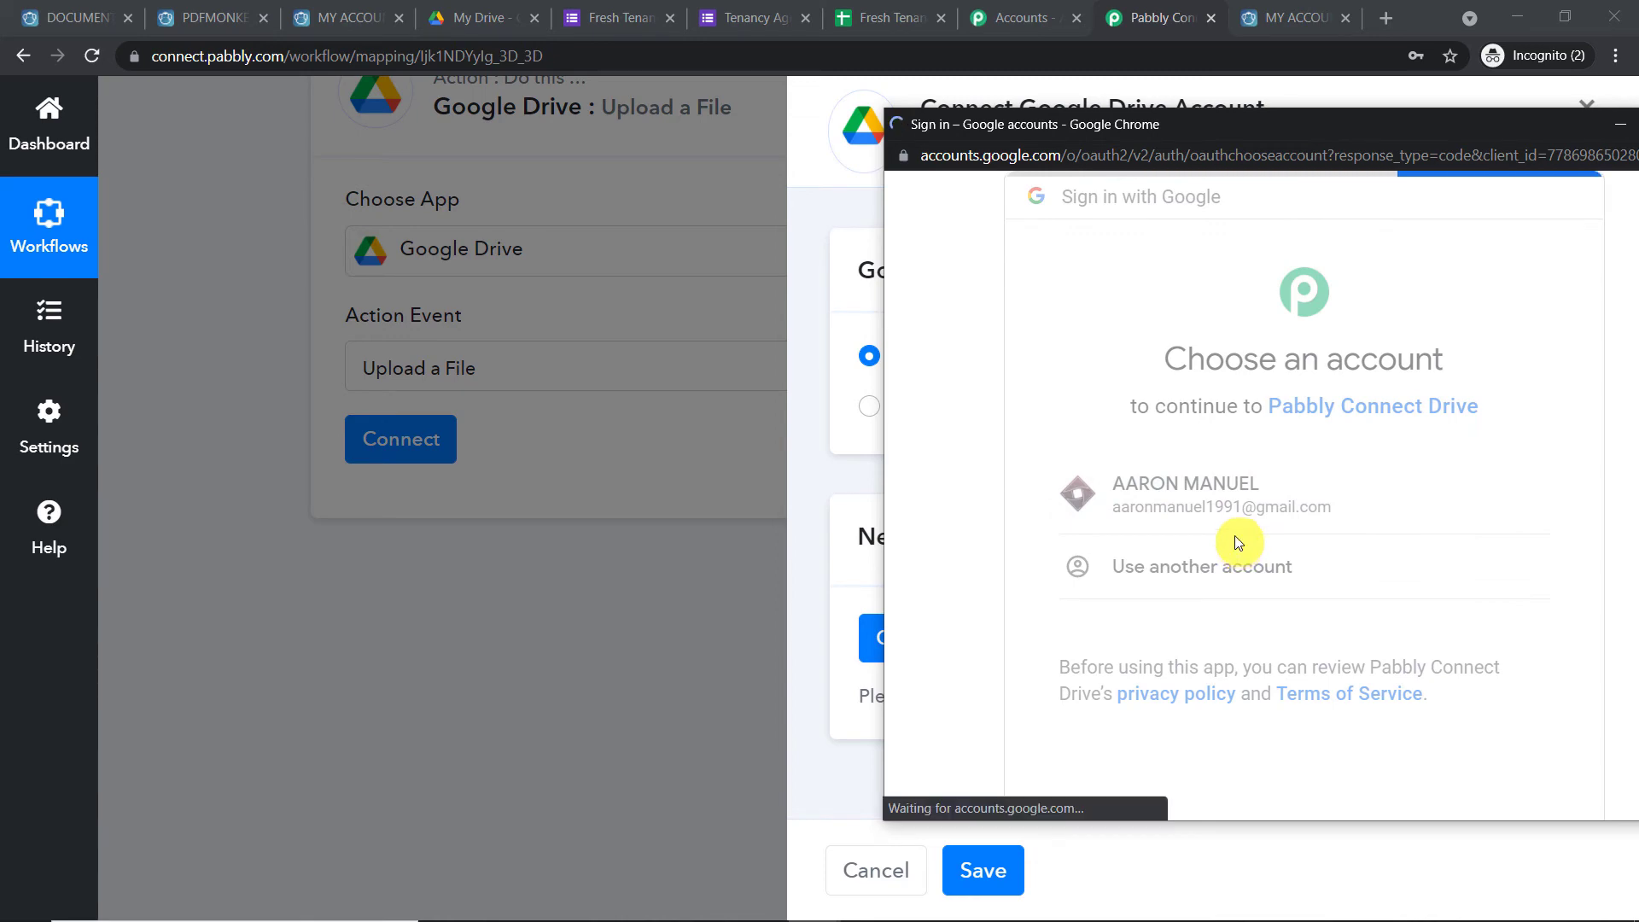
pyautogui.scroll(-5, 1195, 359)
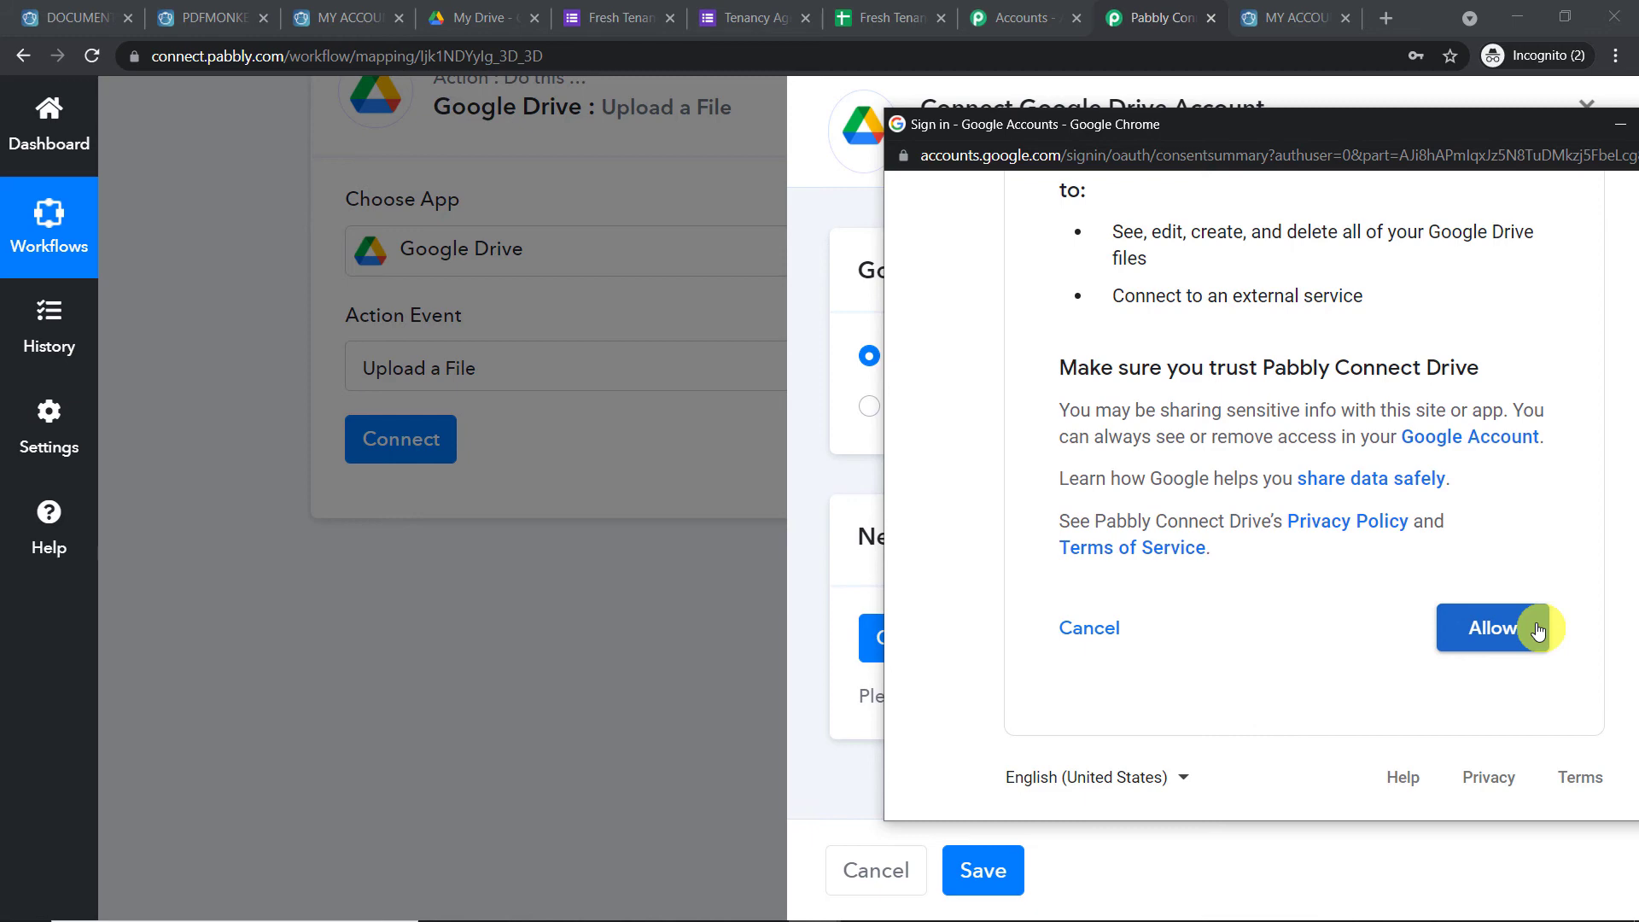
pyautogui.click(1538, 630)
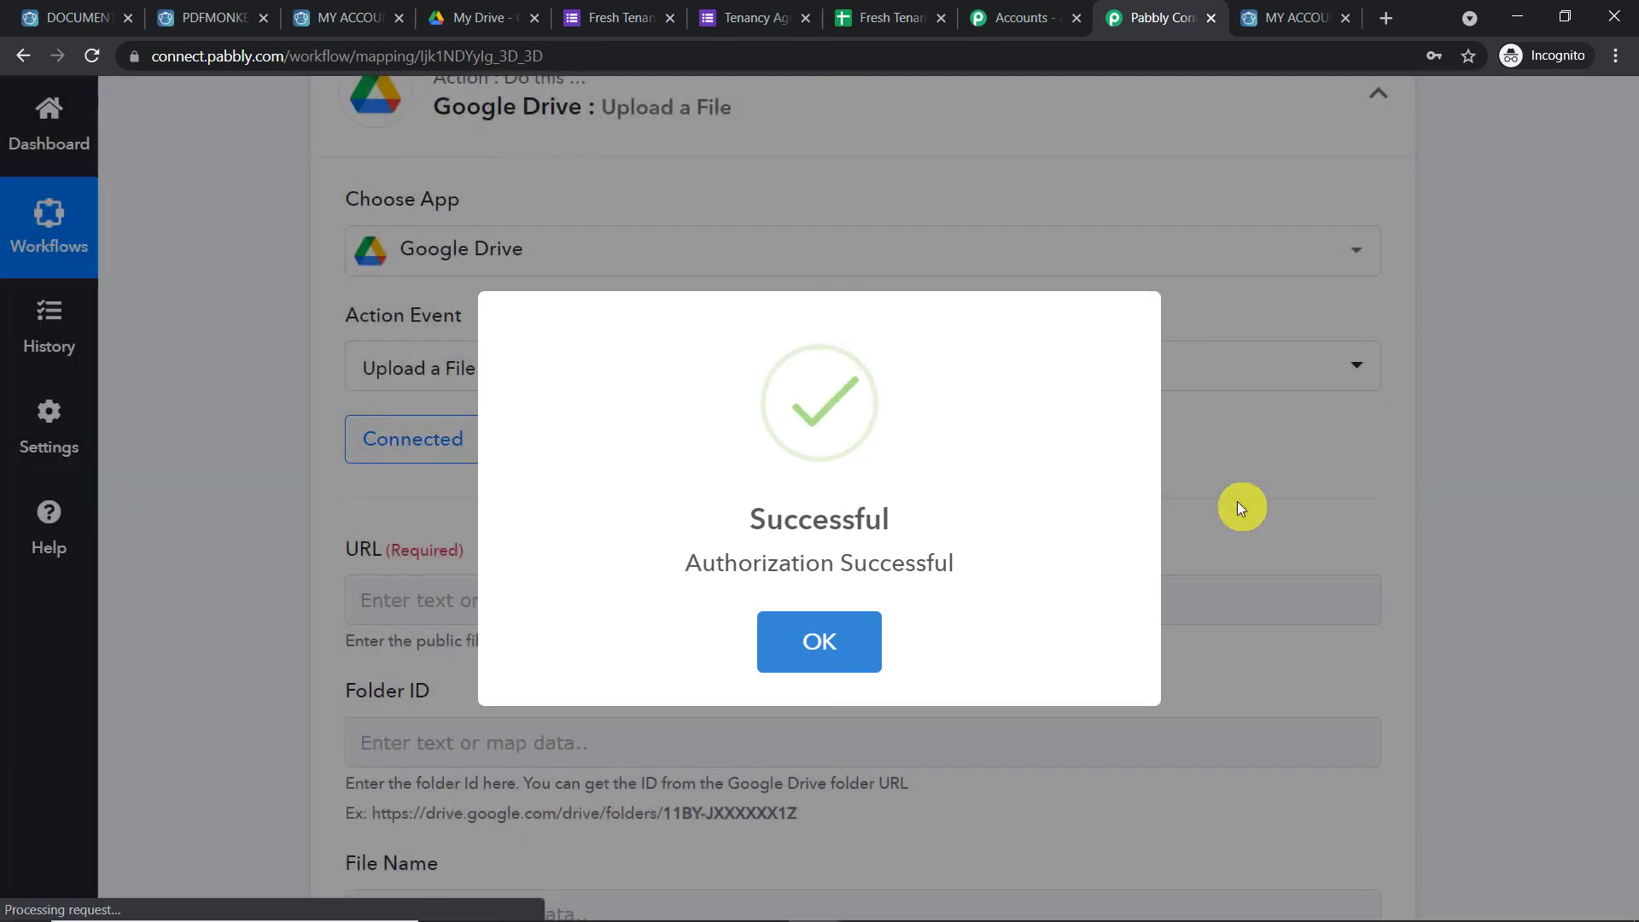
# Review the Find Document response and select the full Document Download Url
pyautogui.scroll(-3, 922, 520)
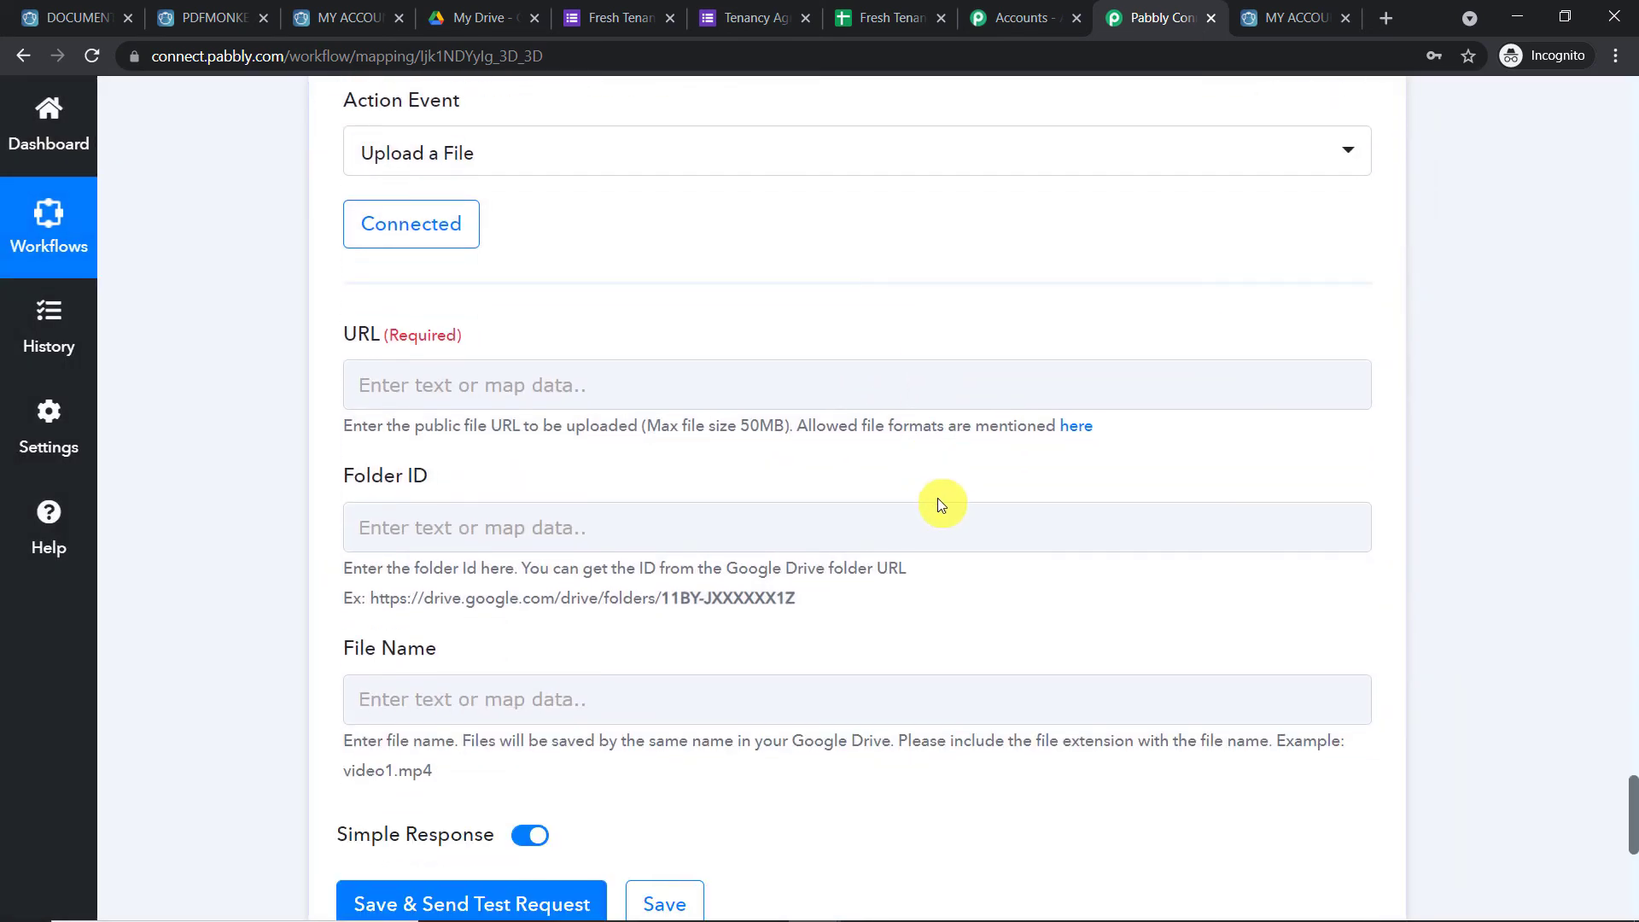
pyautogui.scroll(-1, 940, 505)
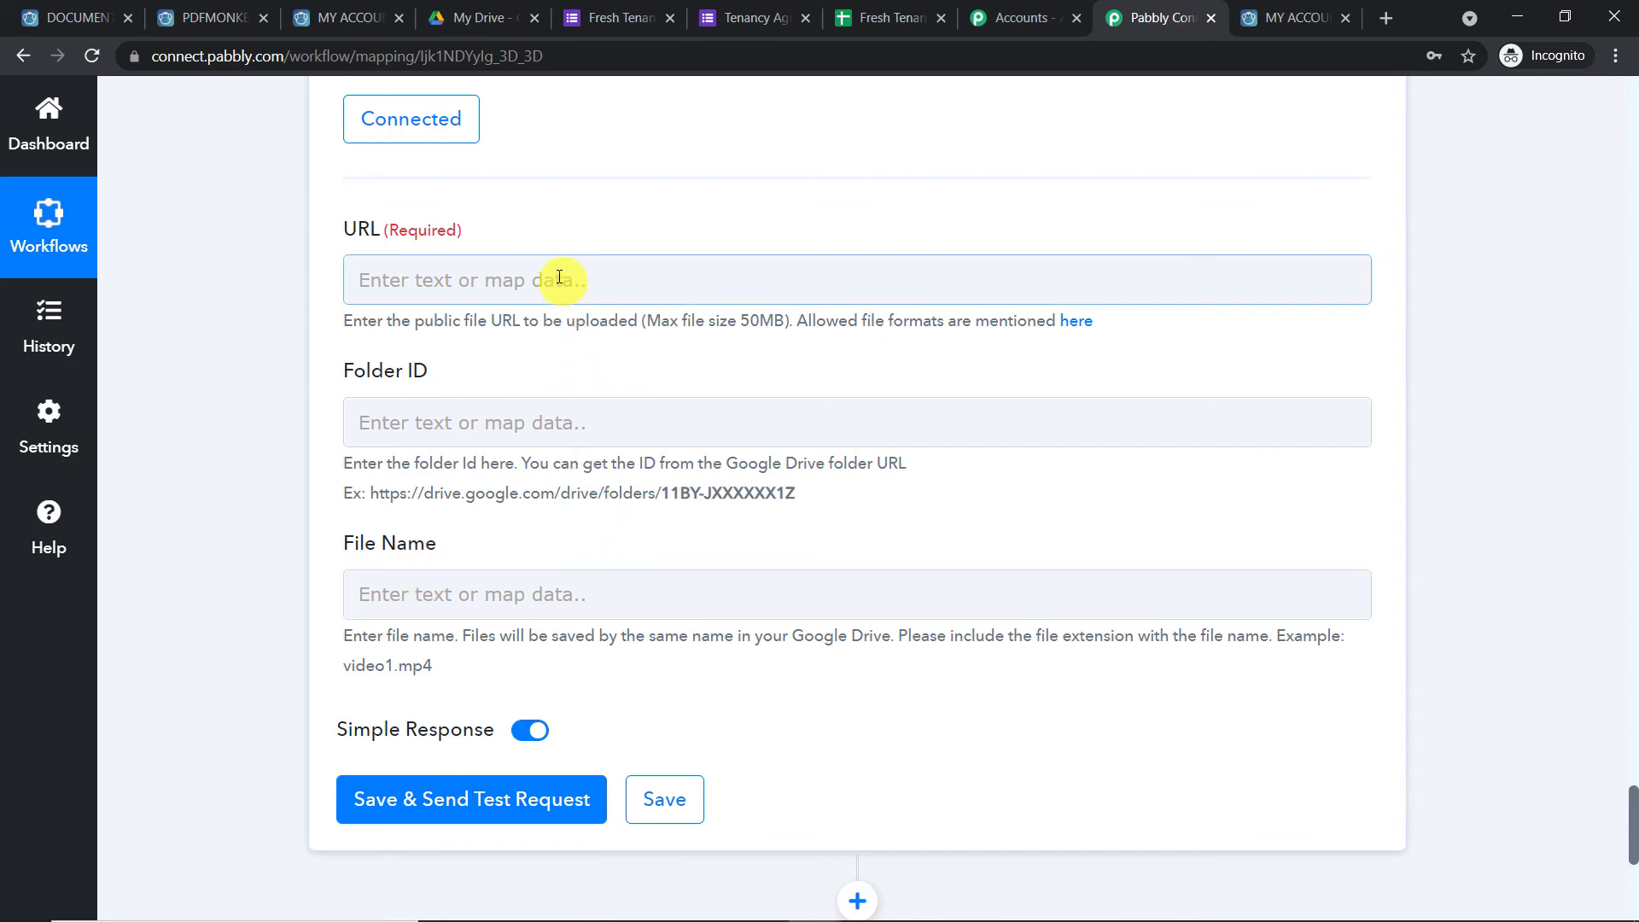
pyautogui.scroll(10, 970, 441)
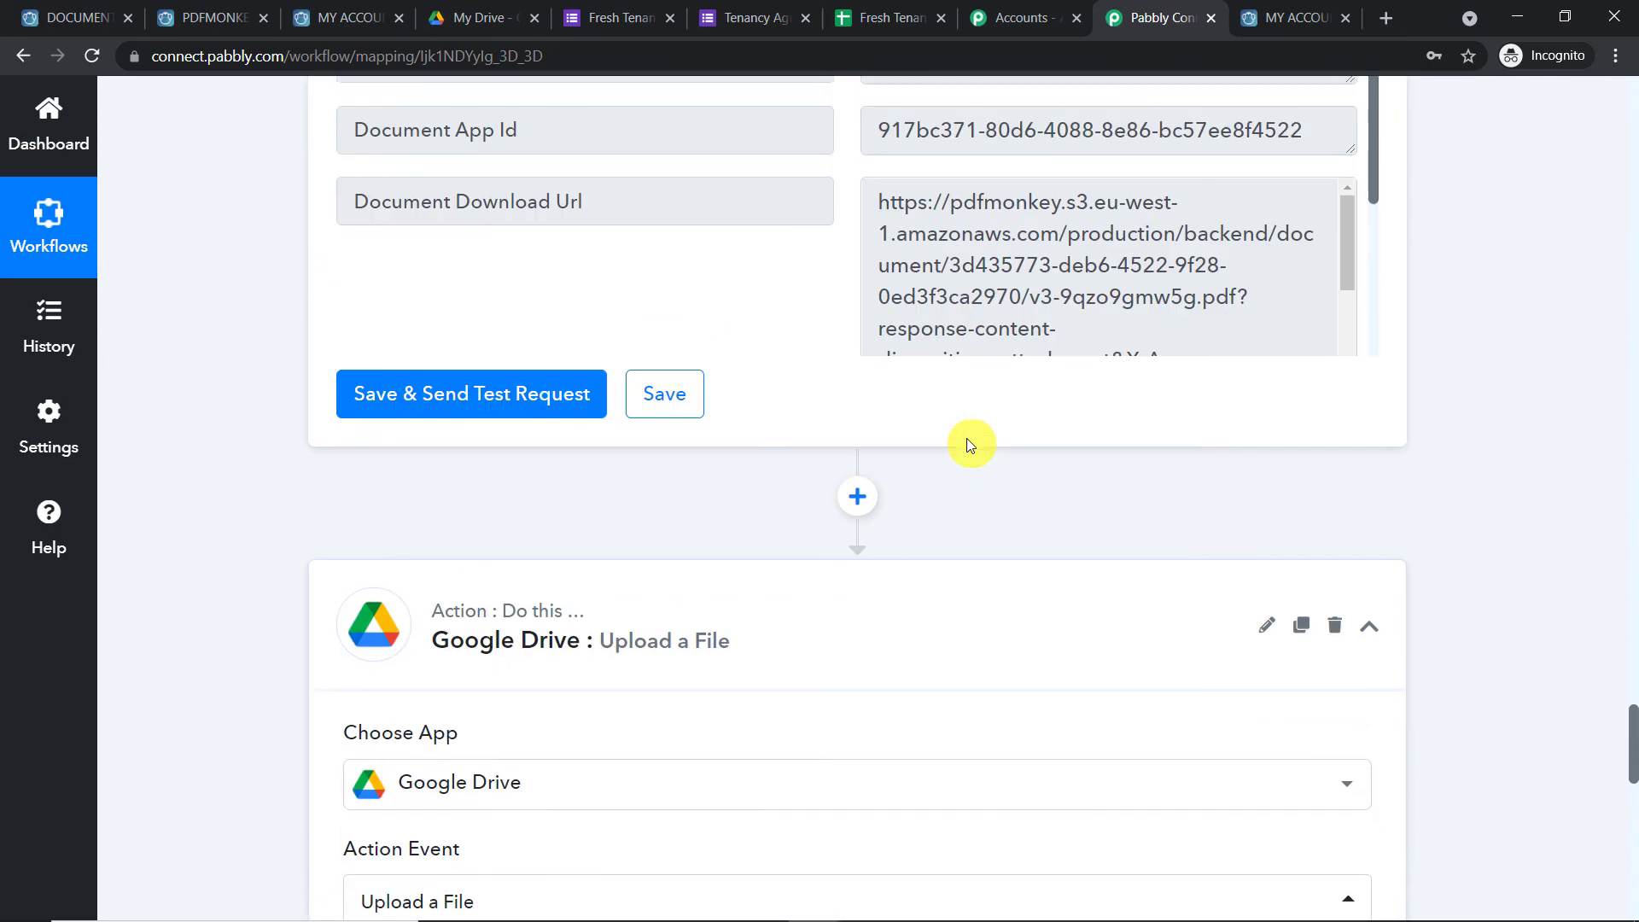
pyautogui.scroll(-2, 994, 409)
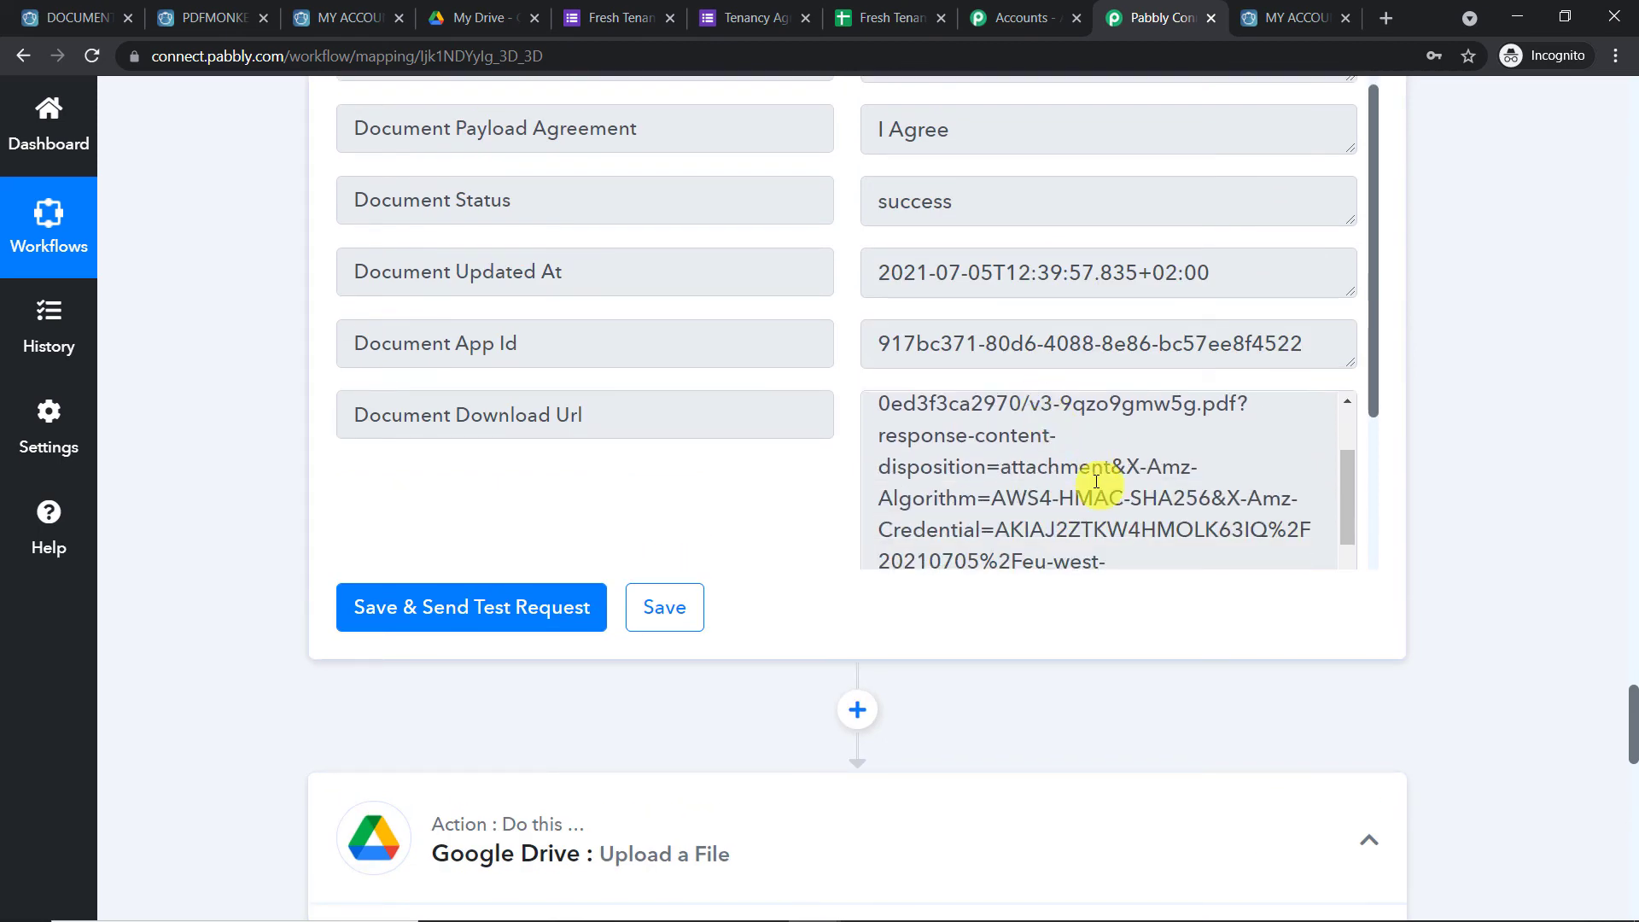
pyautogui.scroll(-5, 1097, 481)
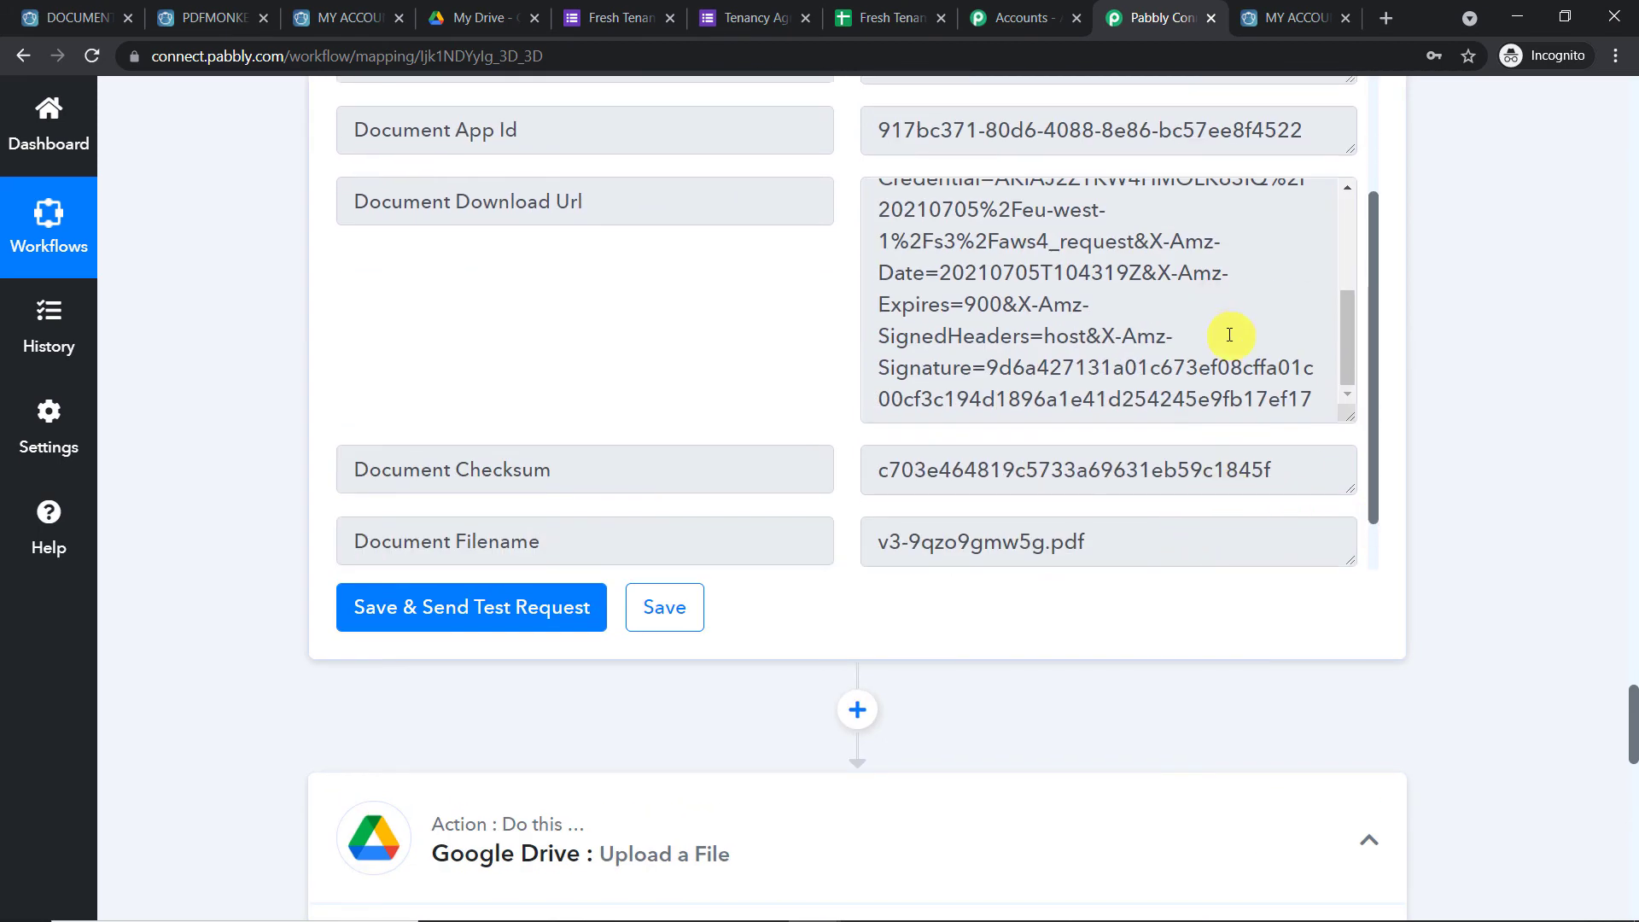
pyautogui.hotkey('ctrl', 'a')
pyautogui.scroll(-9, 1557, 671)
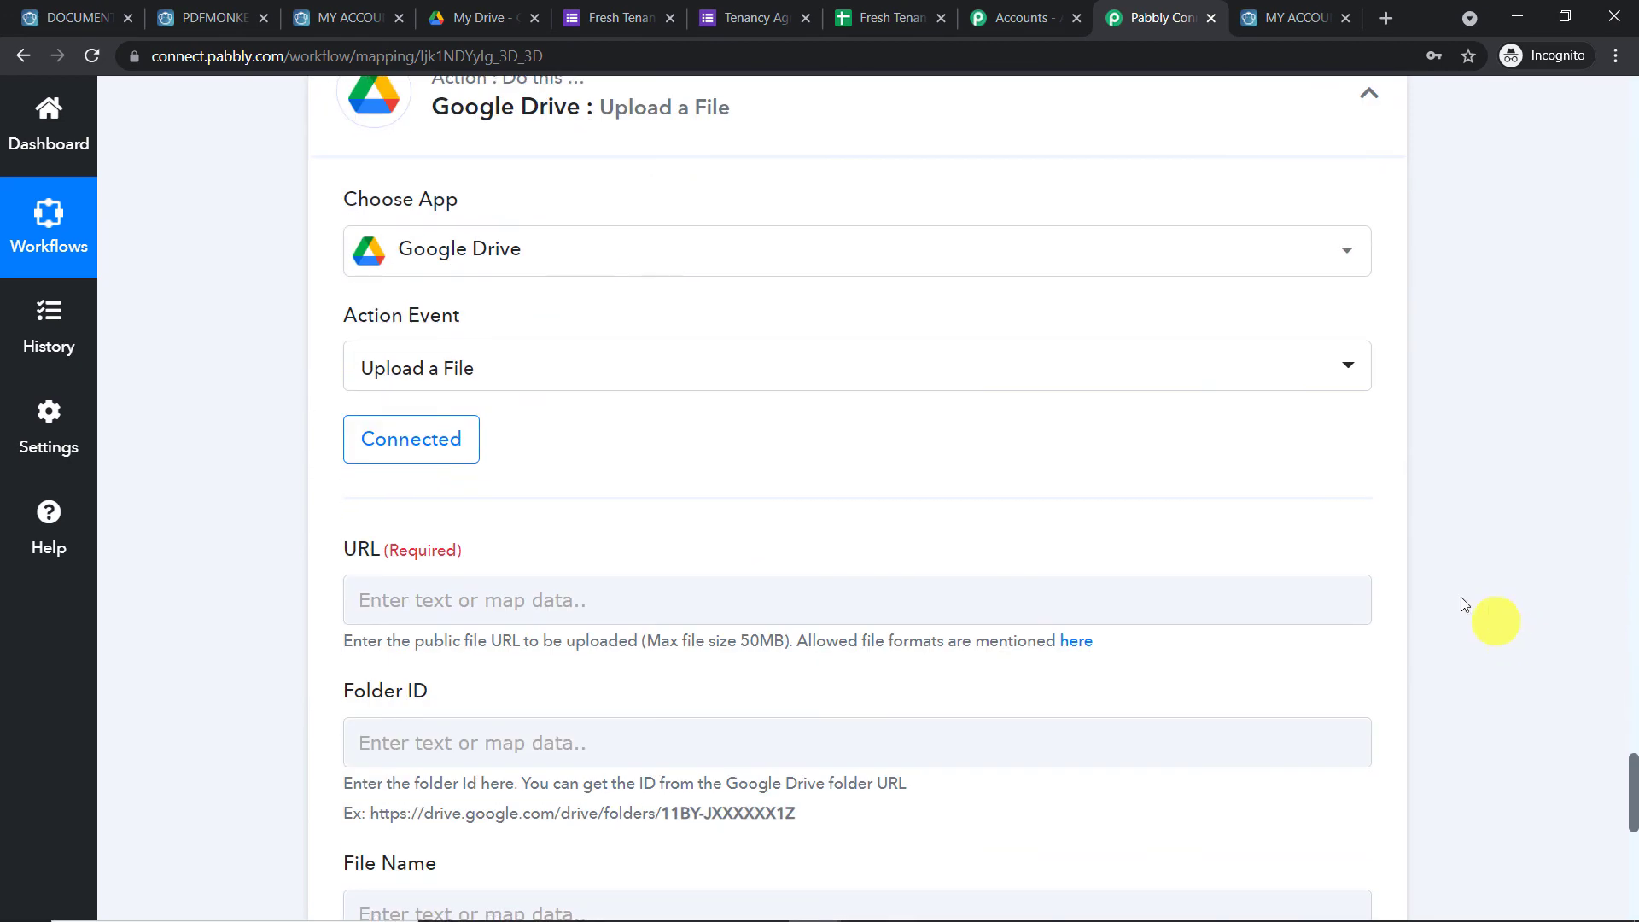
pyautogui.scroll(-3, 721, 530)
# Map step 4's Document Download Url, from PDFMonkey: Find Document, into the upload URL field
pyautogui.click(494, 387)
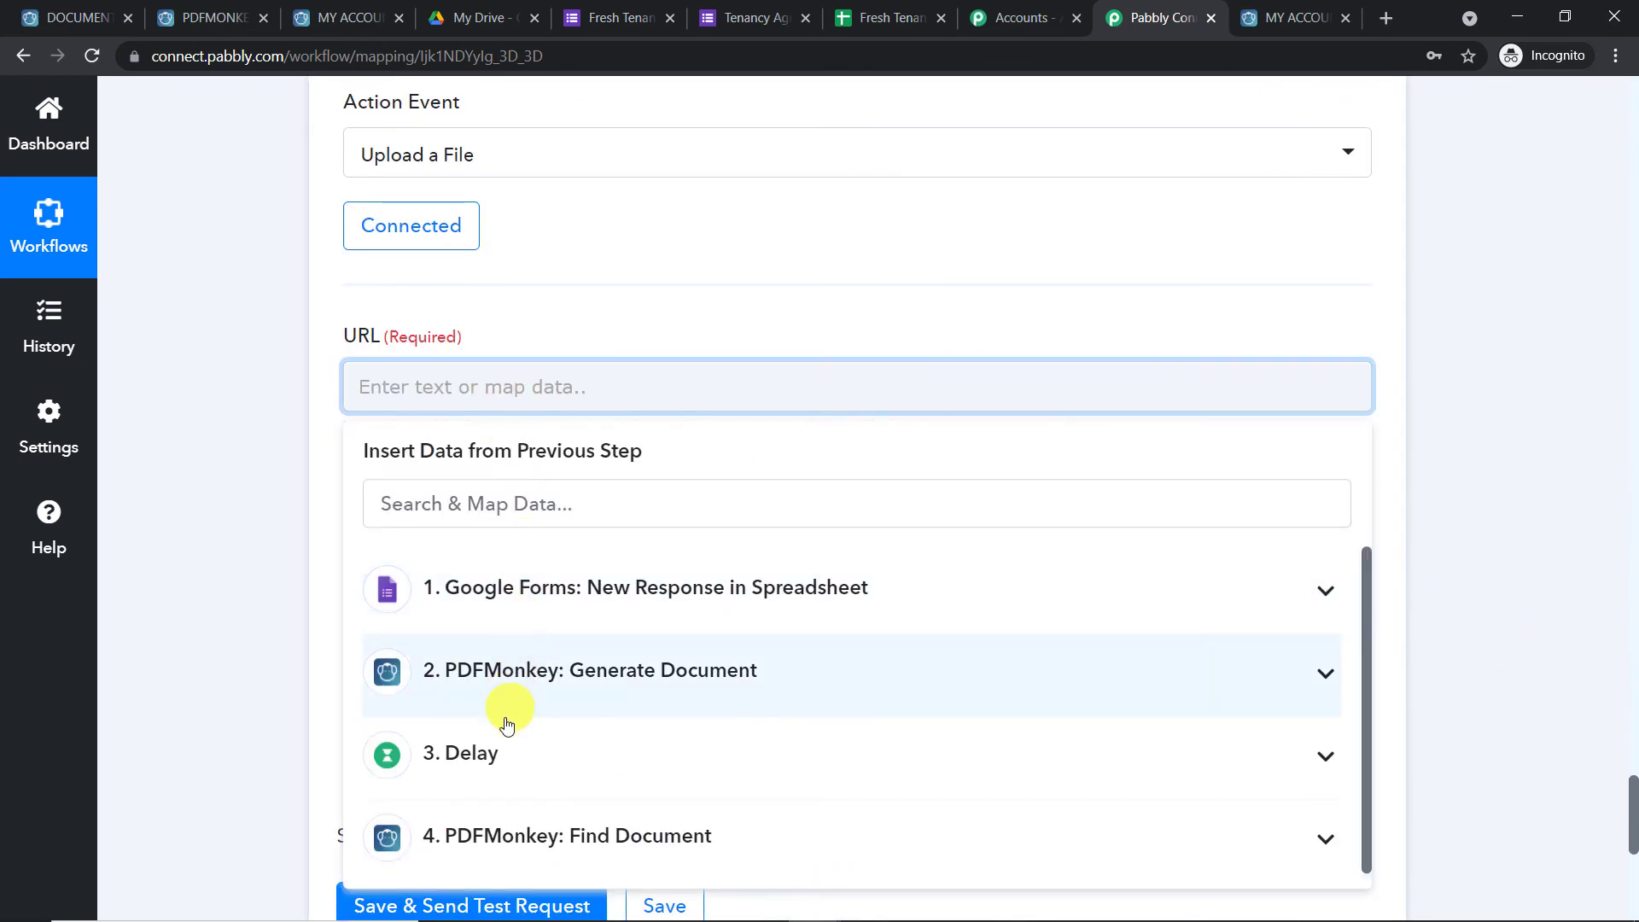
pyautogui.click(531, 835)
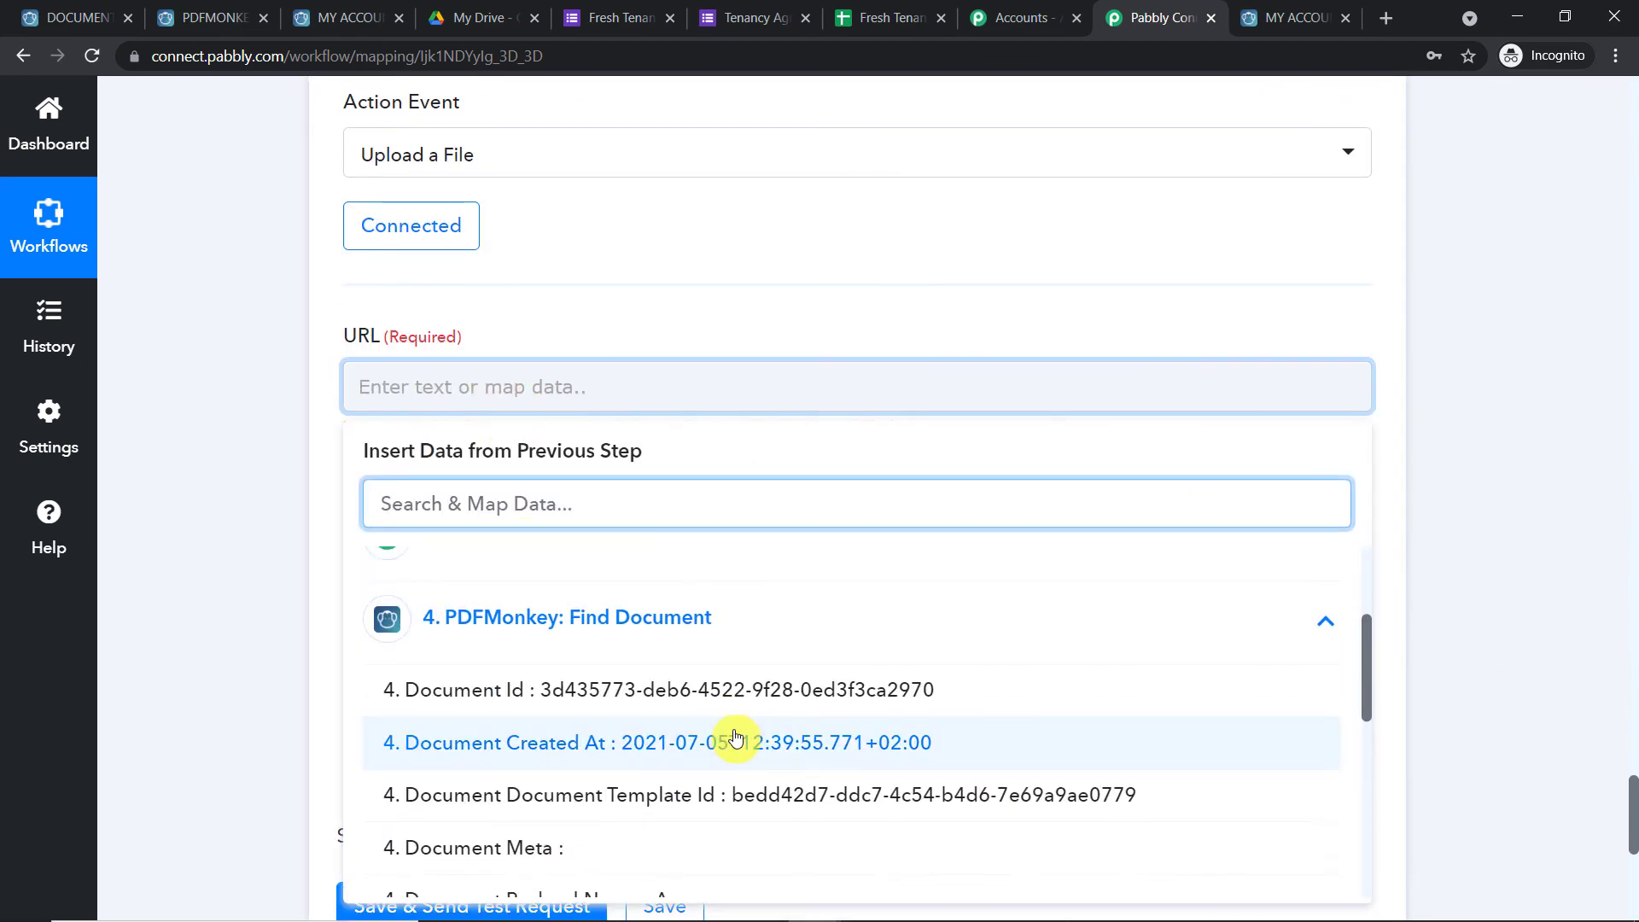
pyautogui.scroll(-7, 736, 737)
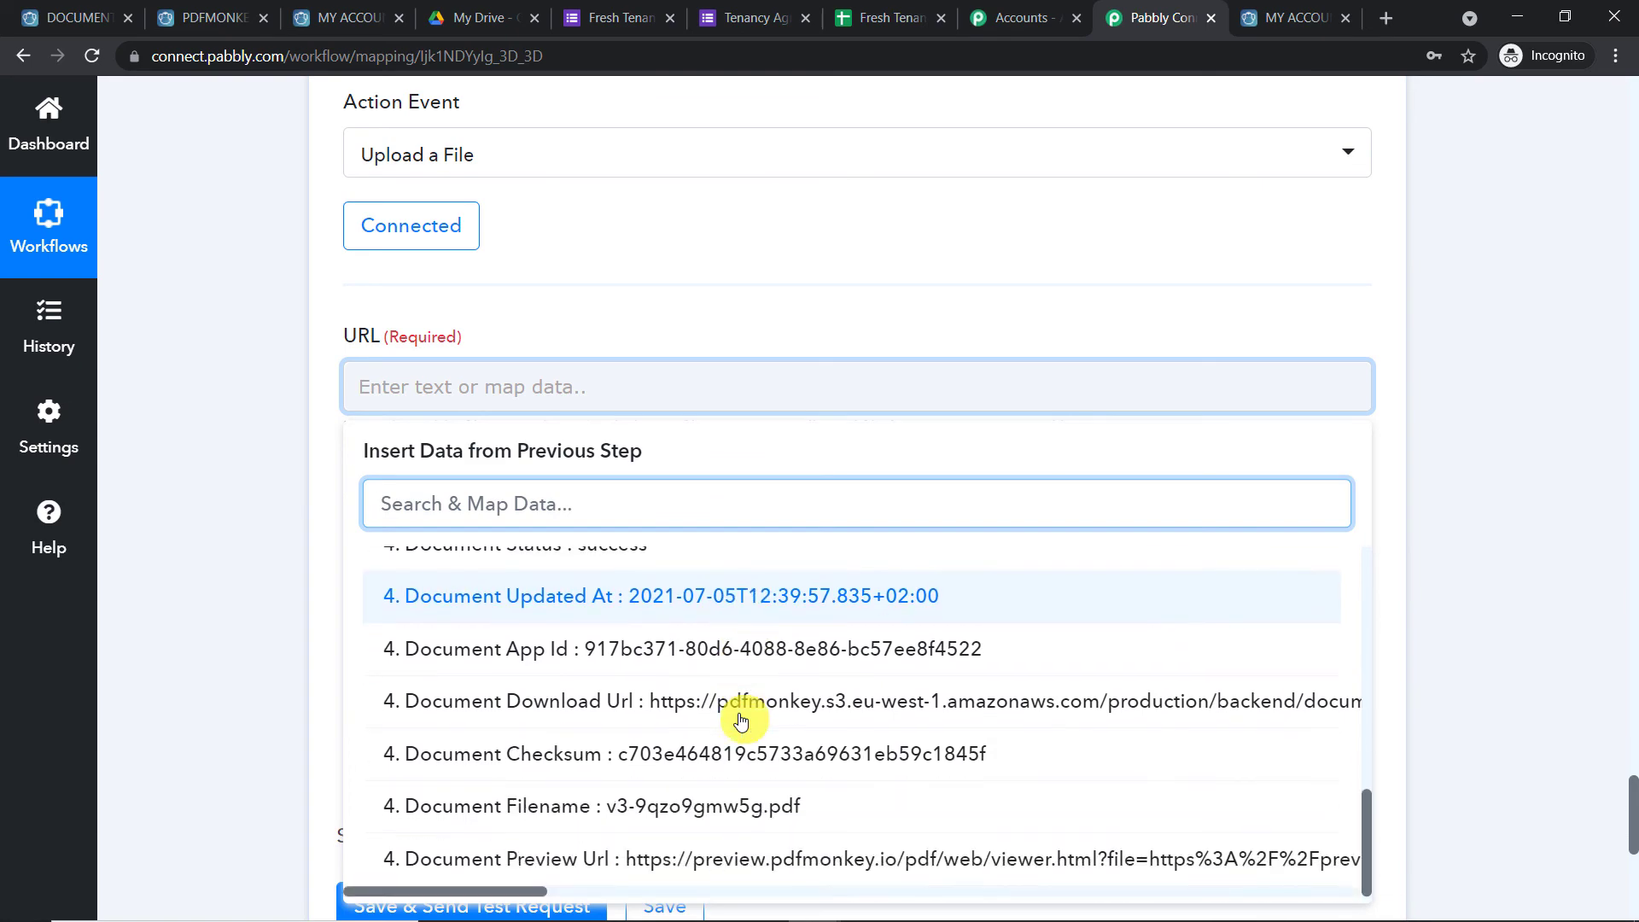
pyautogui.scroll(-1, 736, 817)
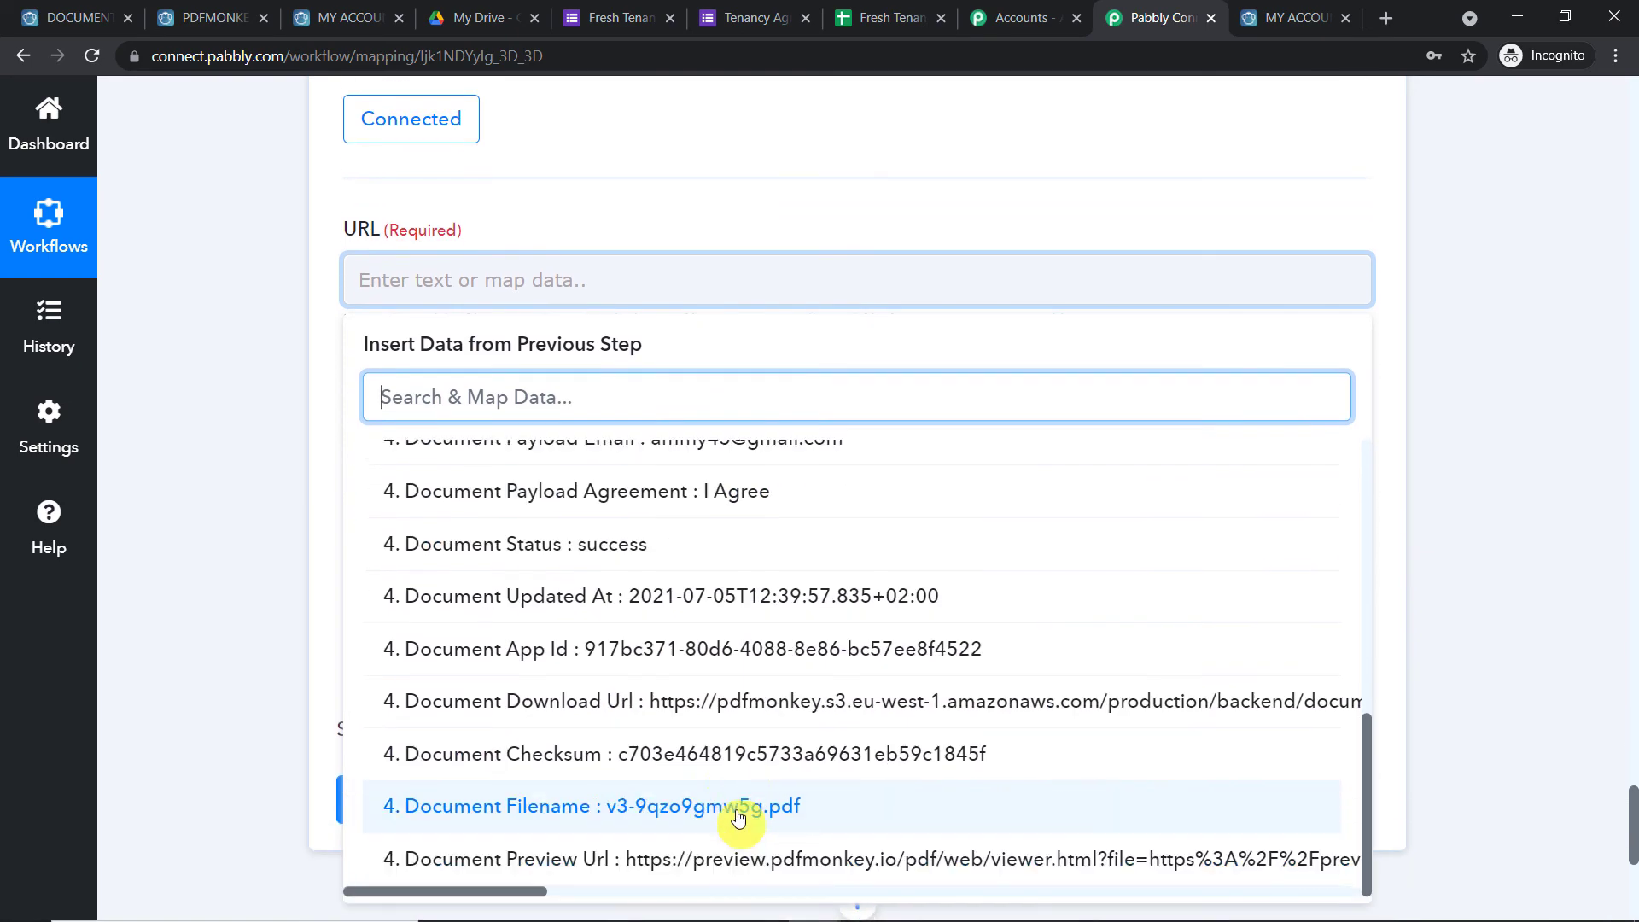
pyautogui.click(670, 702)
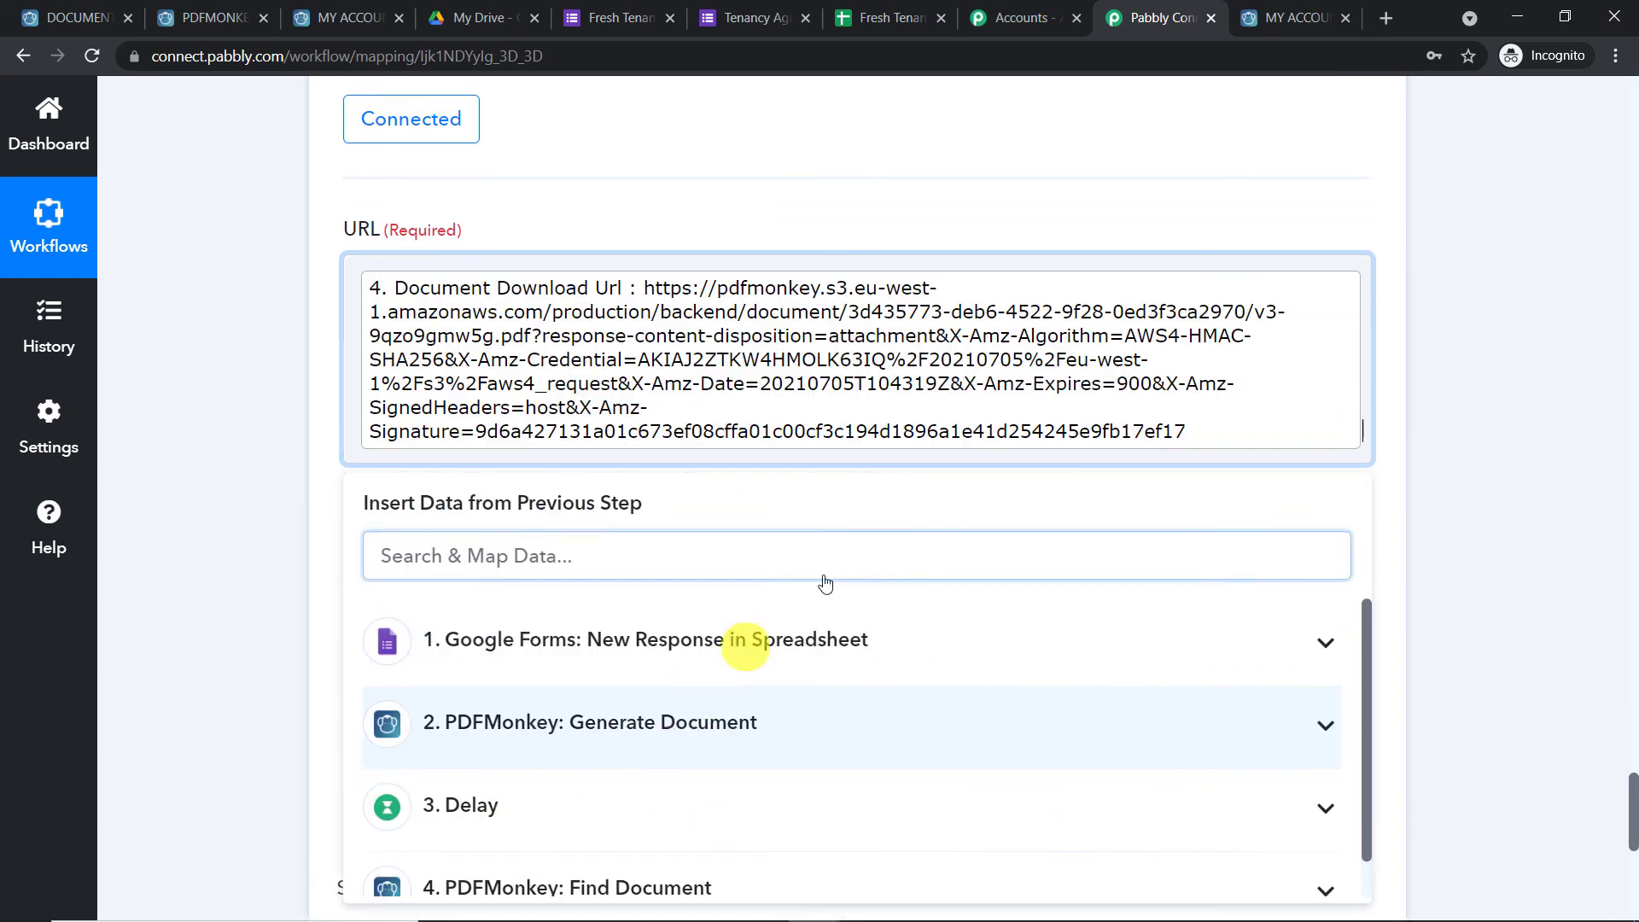
pyautogui.click(1437, 324)
# Leave the Folder ID field unmapped for now and switch to Google Drive
pyautogui.scroll(-3, 1424, 355)
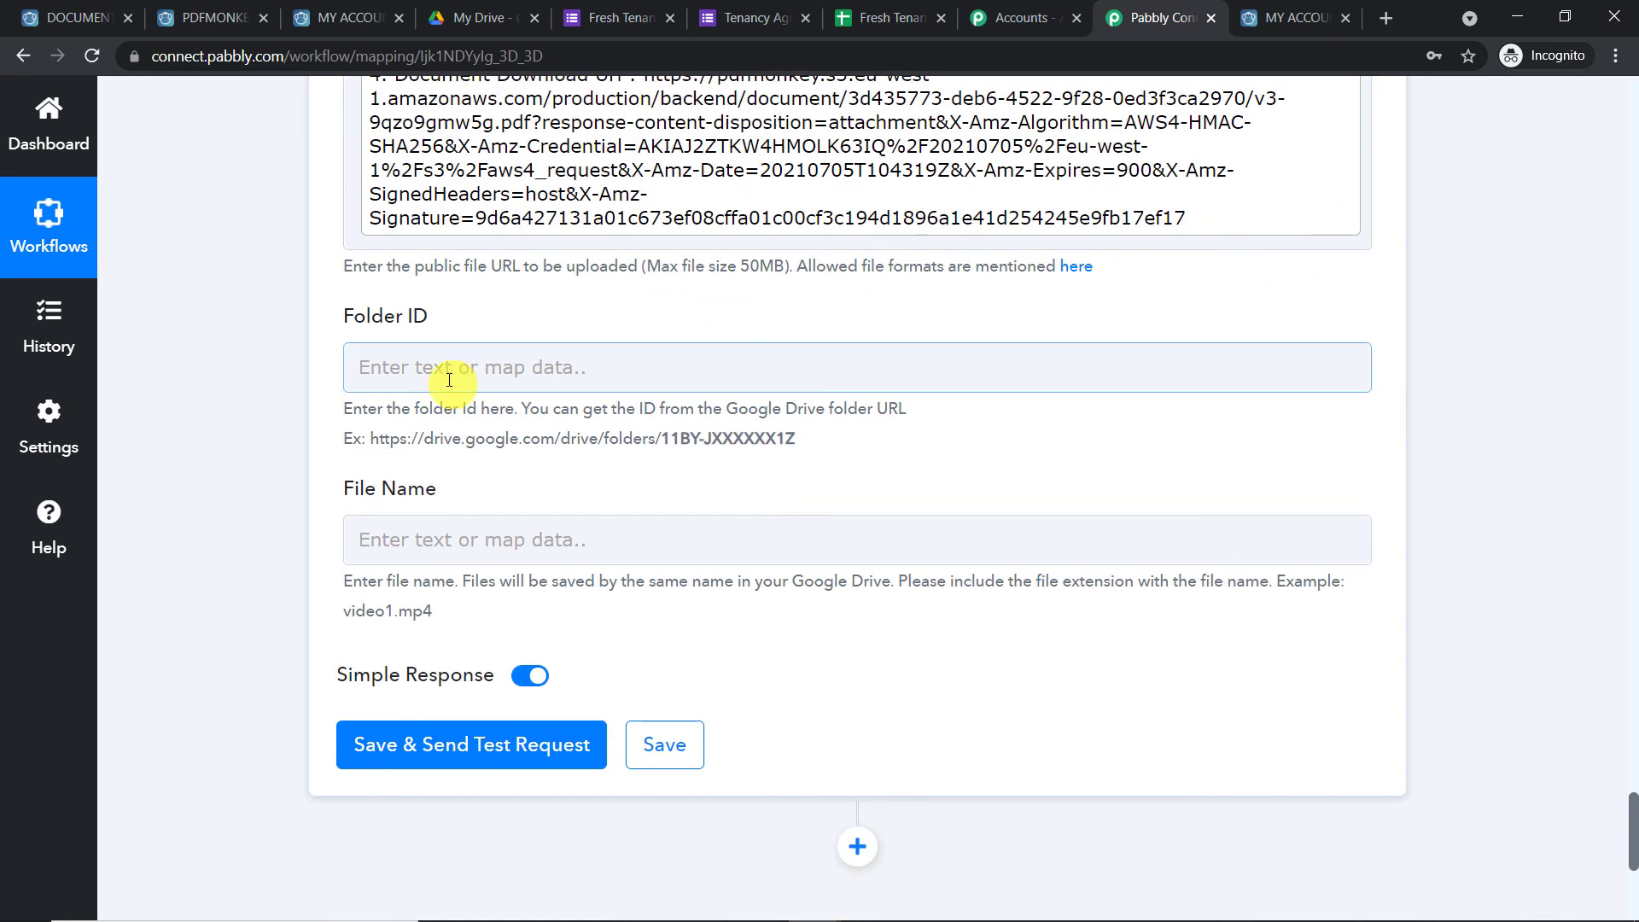
pyautogui.click(448, 380)
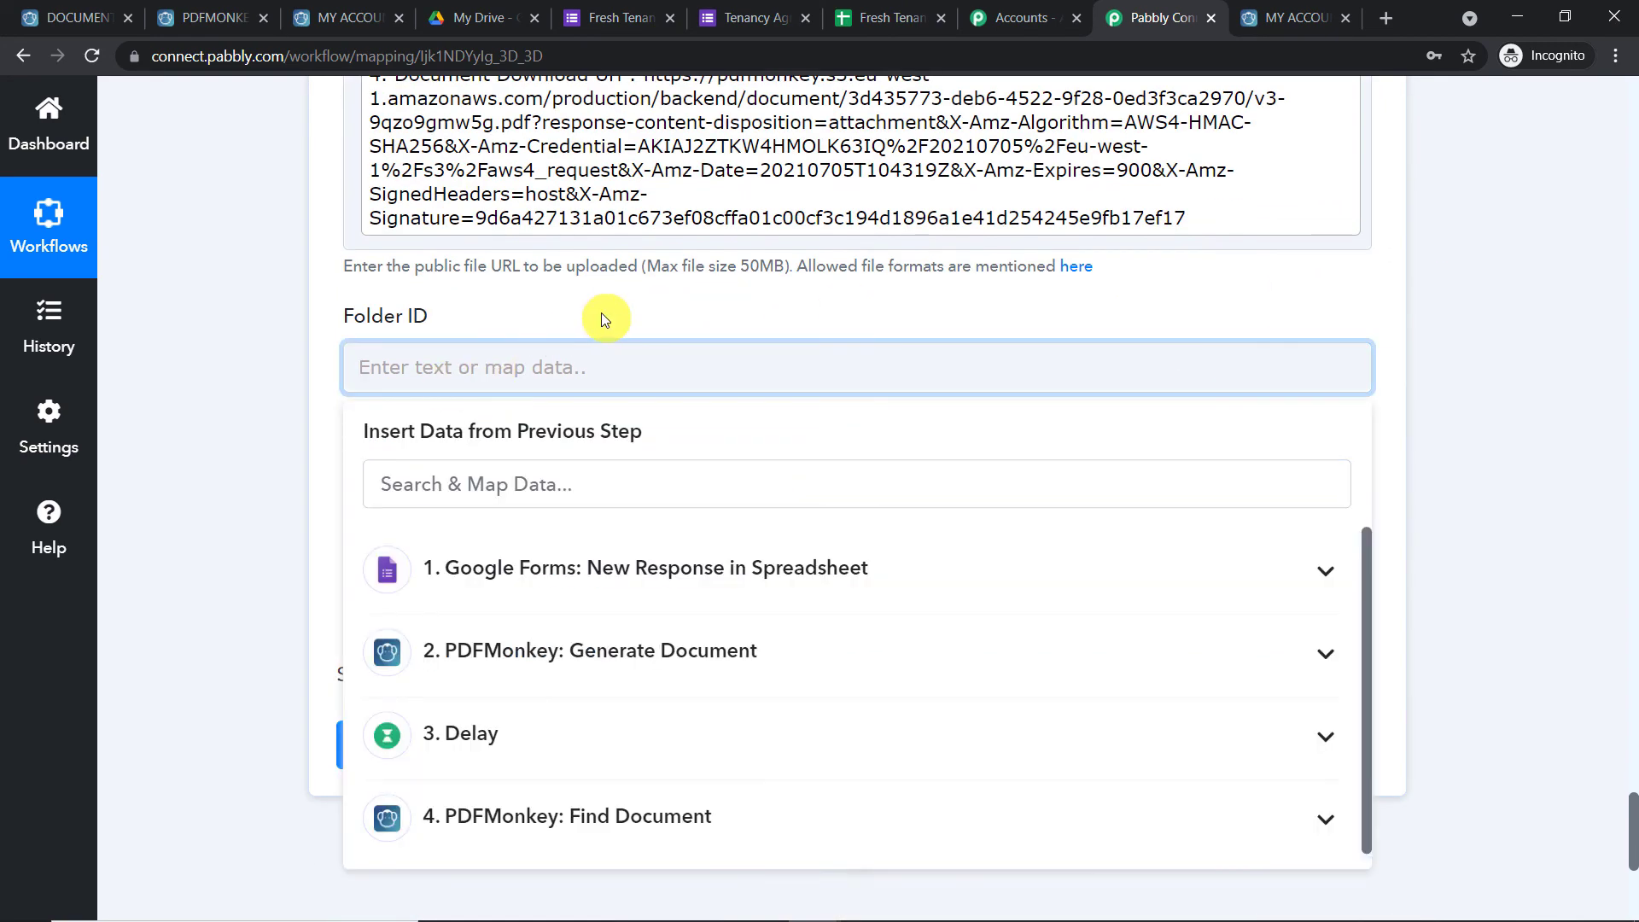
pyautogui.click(602, 320)
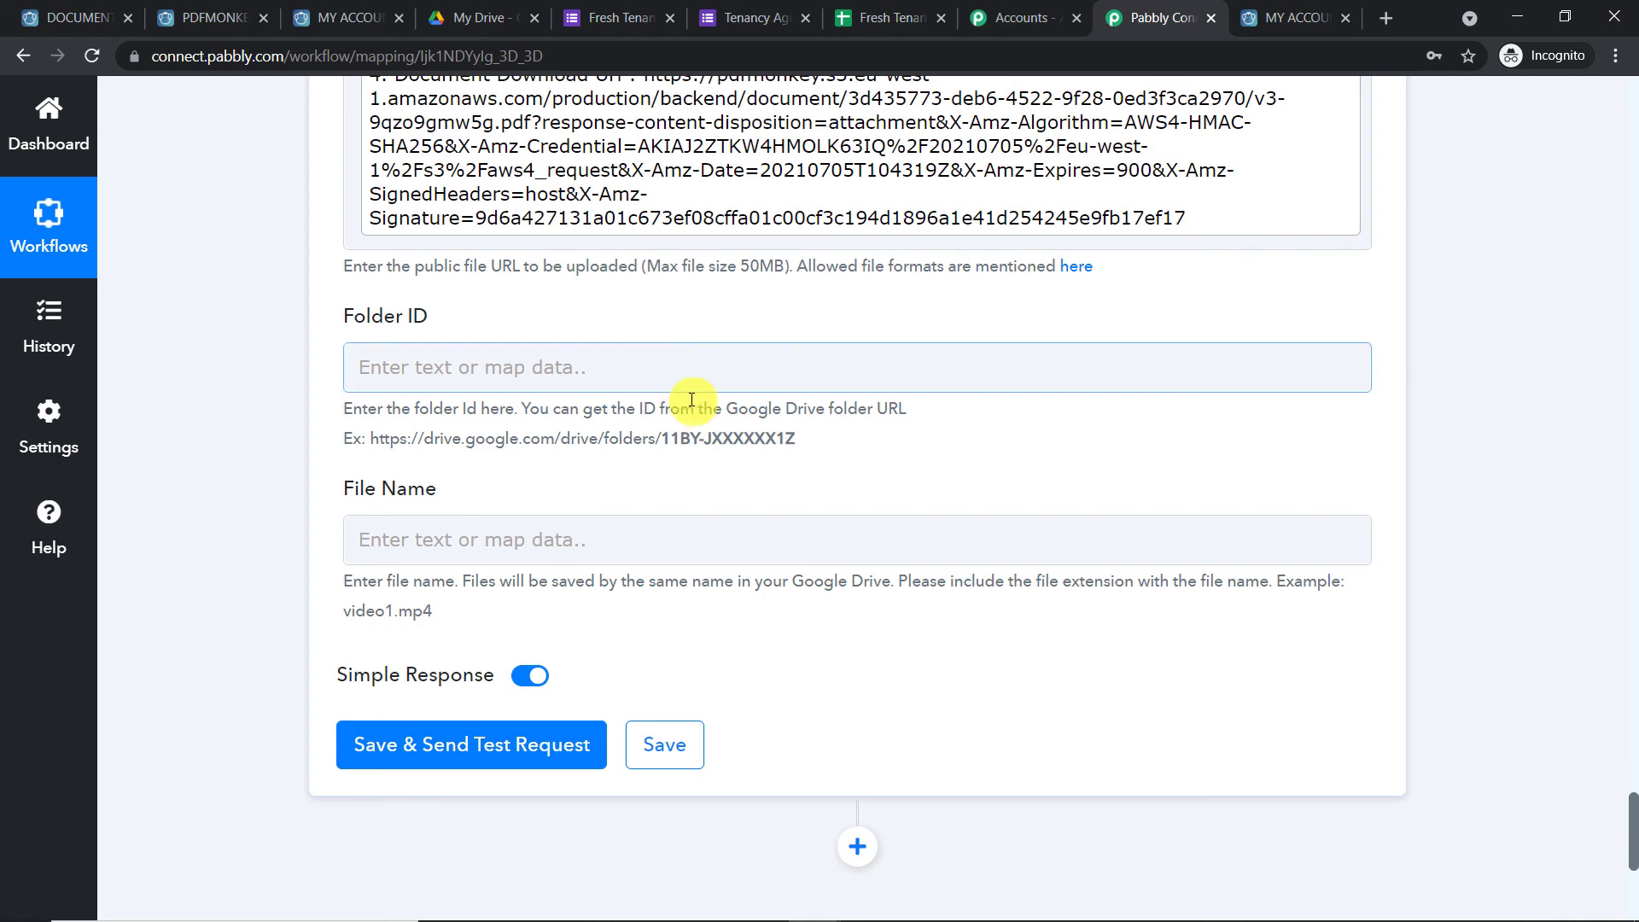
pyautogui.scroll(5, 649, 299)
pyautogui.click(491, 16)
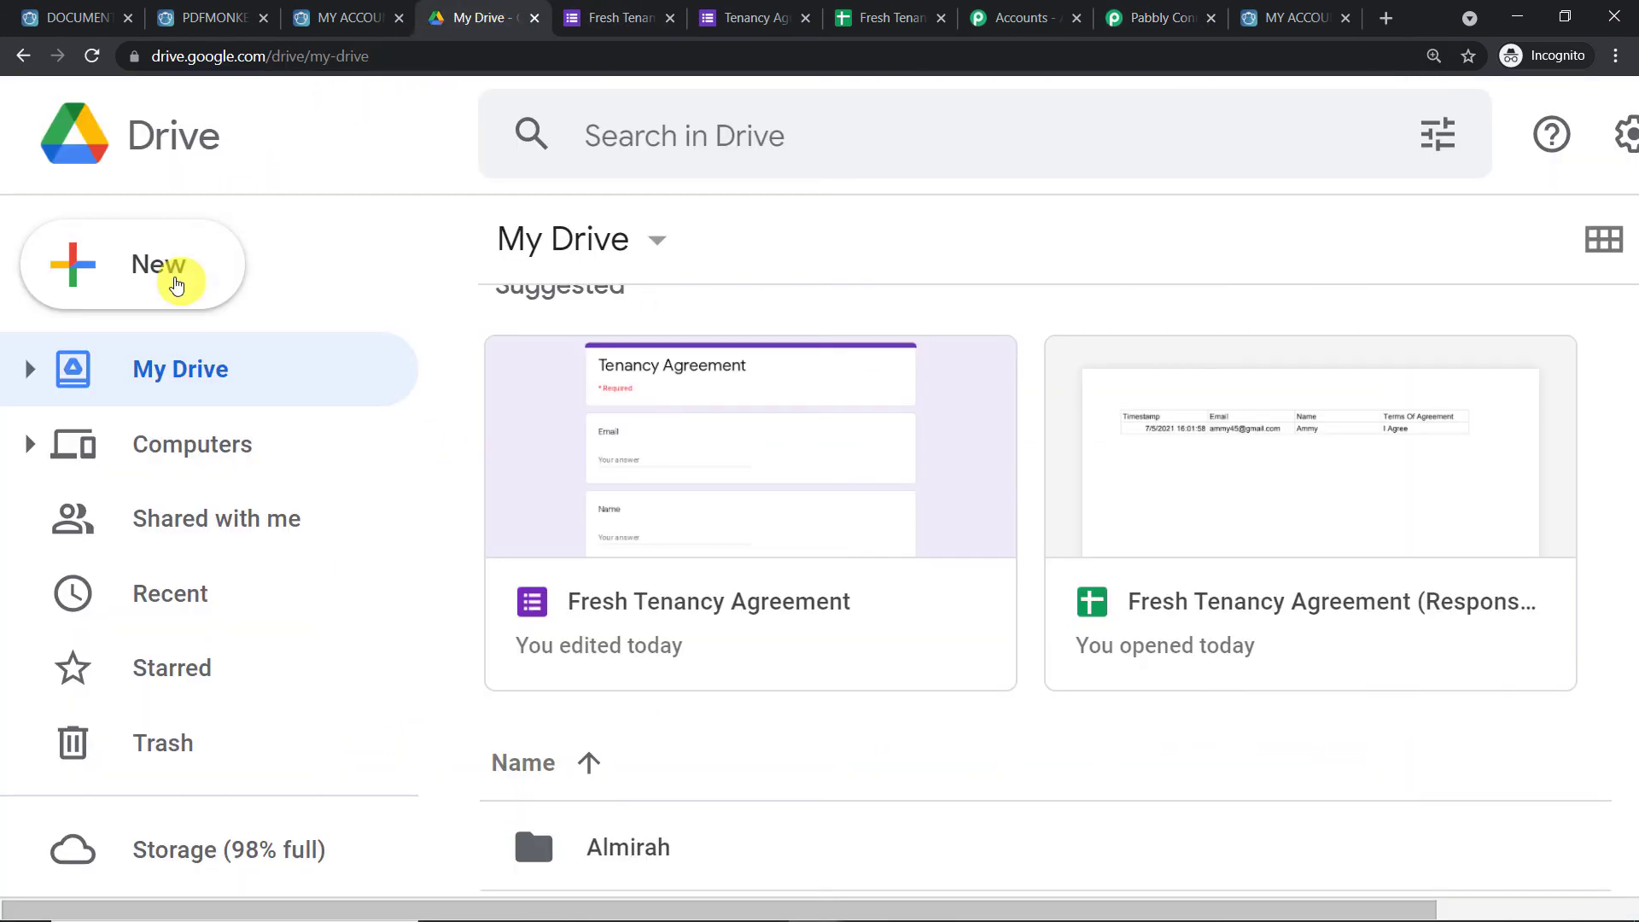
# Create a new Google Drive folder named 'Tenancy Agreements File'
pyautogui.click(165, 273)
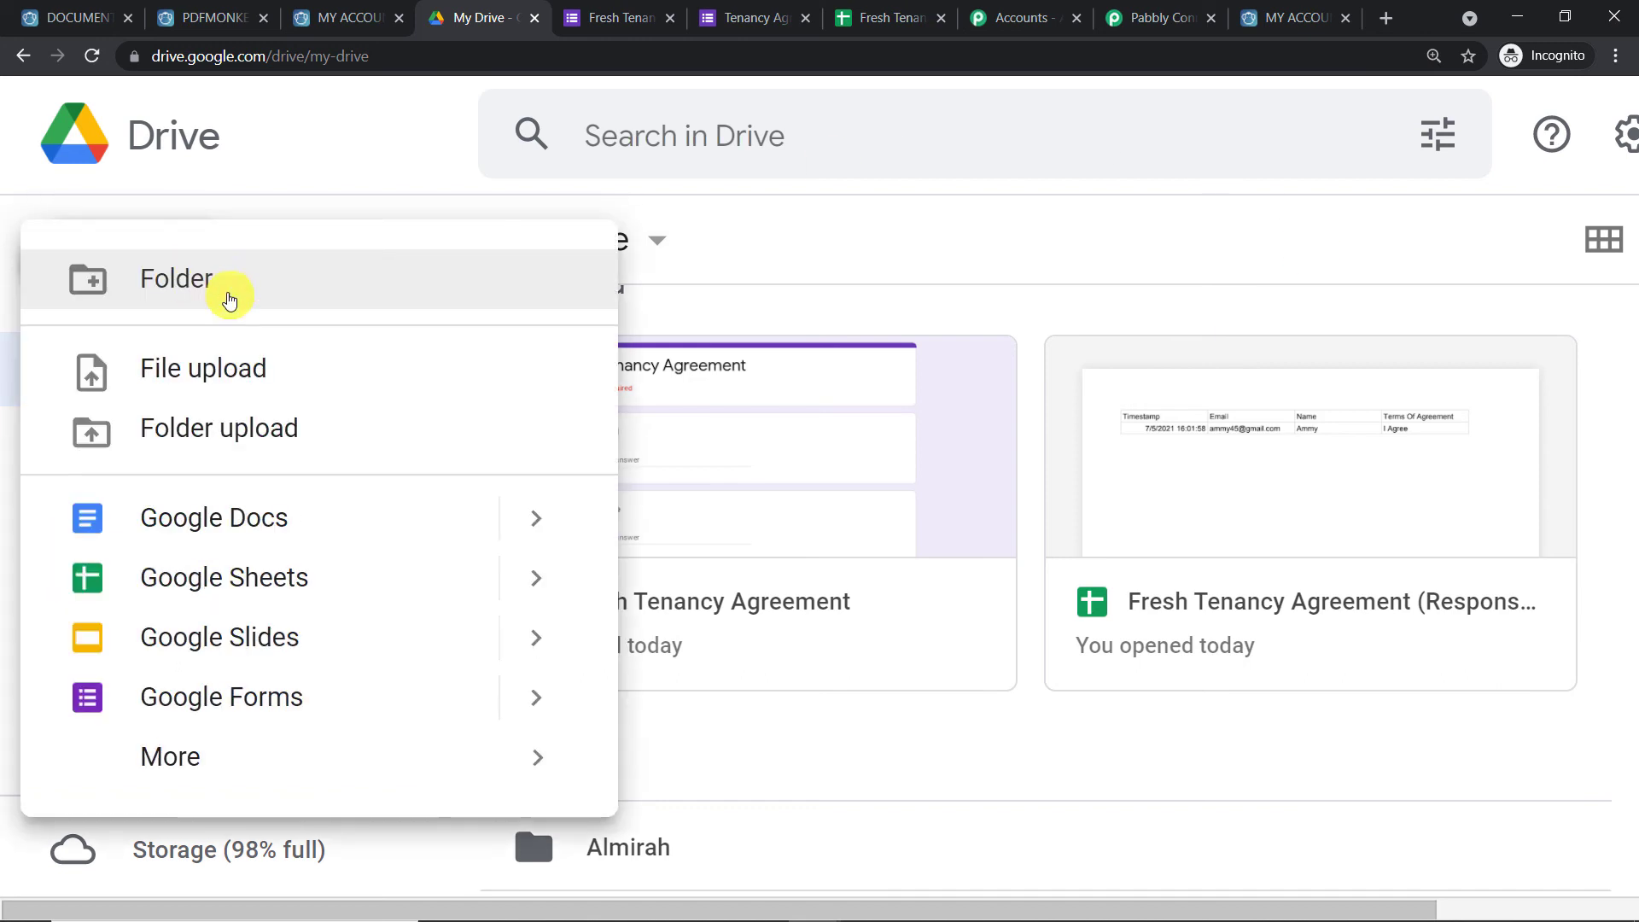
pyautogui.click(227, 284)
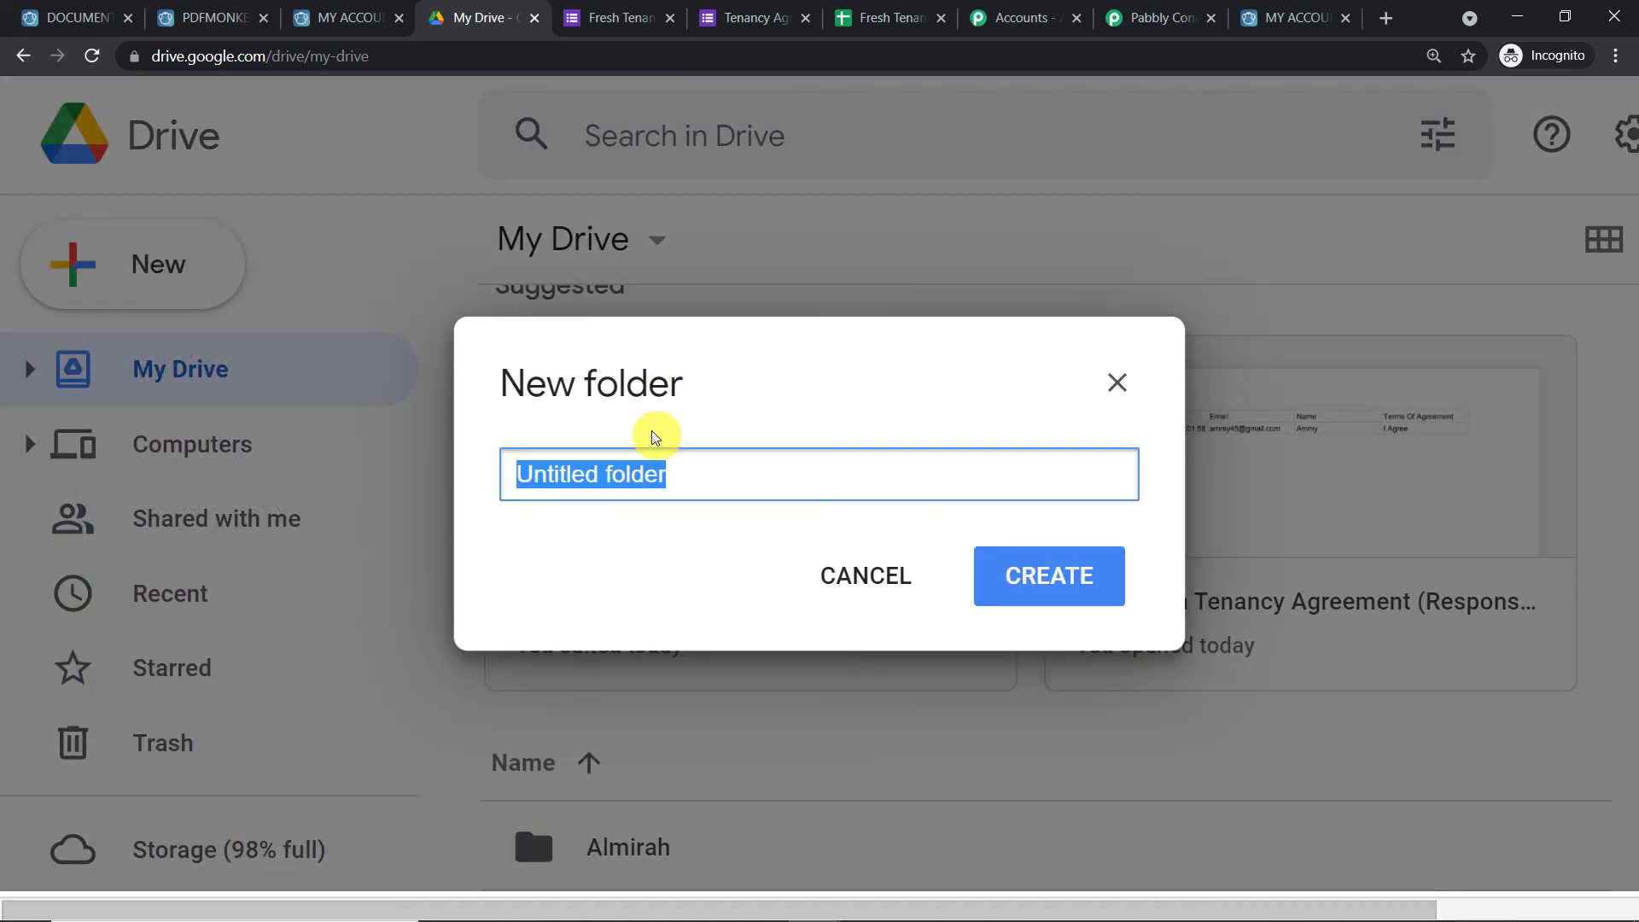
pyautogui.press('BackSpace')
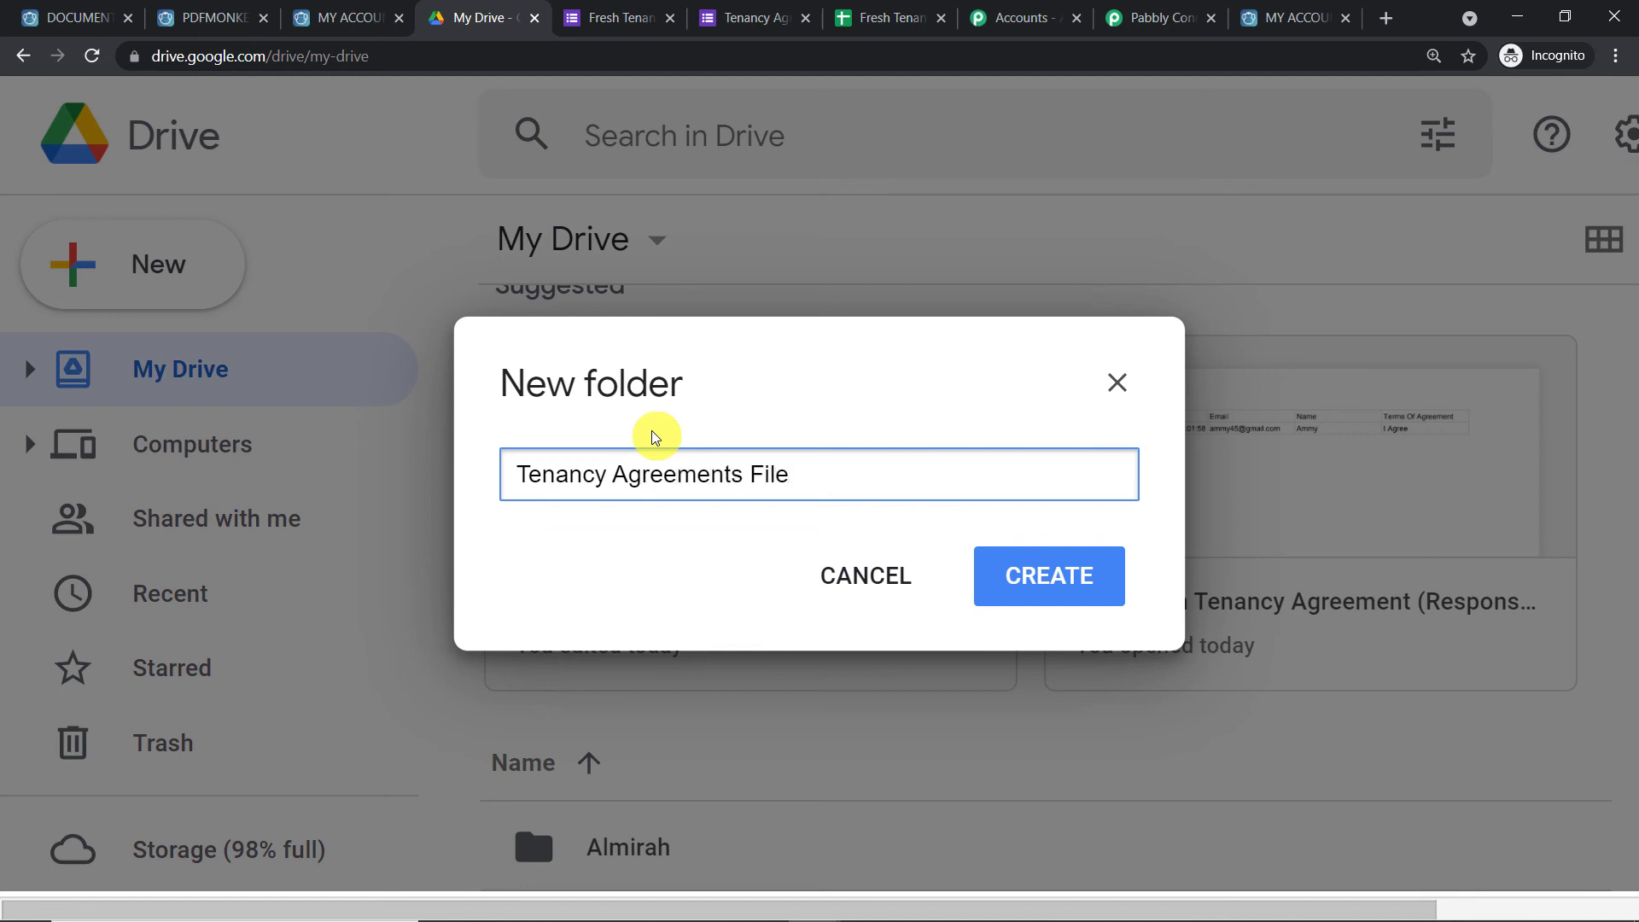
pyautogui.click(1065, 574)
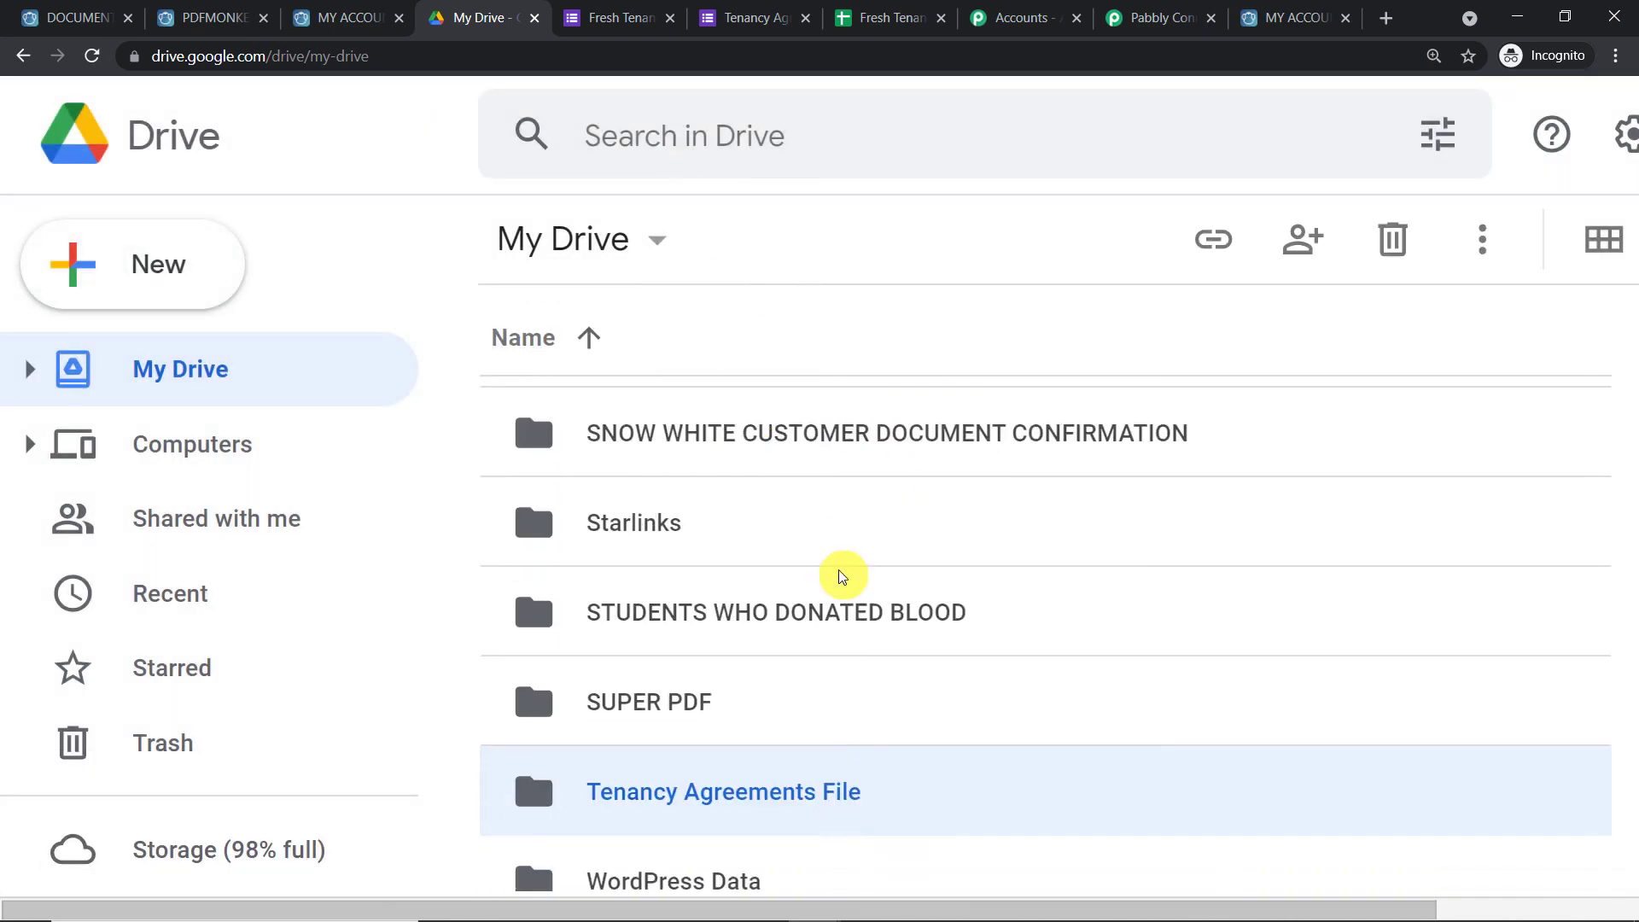
# Open the Tenancy Agreements File folder and select its folder ID in the address bar to copy
pyautogui.scroll(-2, 839, 570)
pyautogui.scroll(2, 838, 561)
pyautogui.scroll(-1, 804, 581)
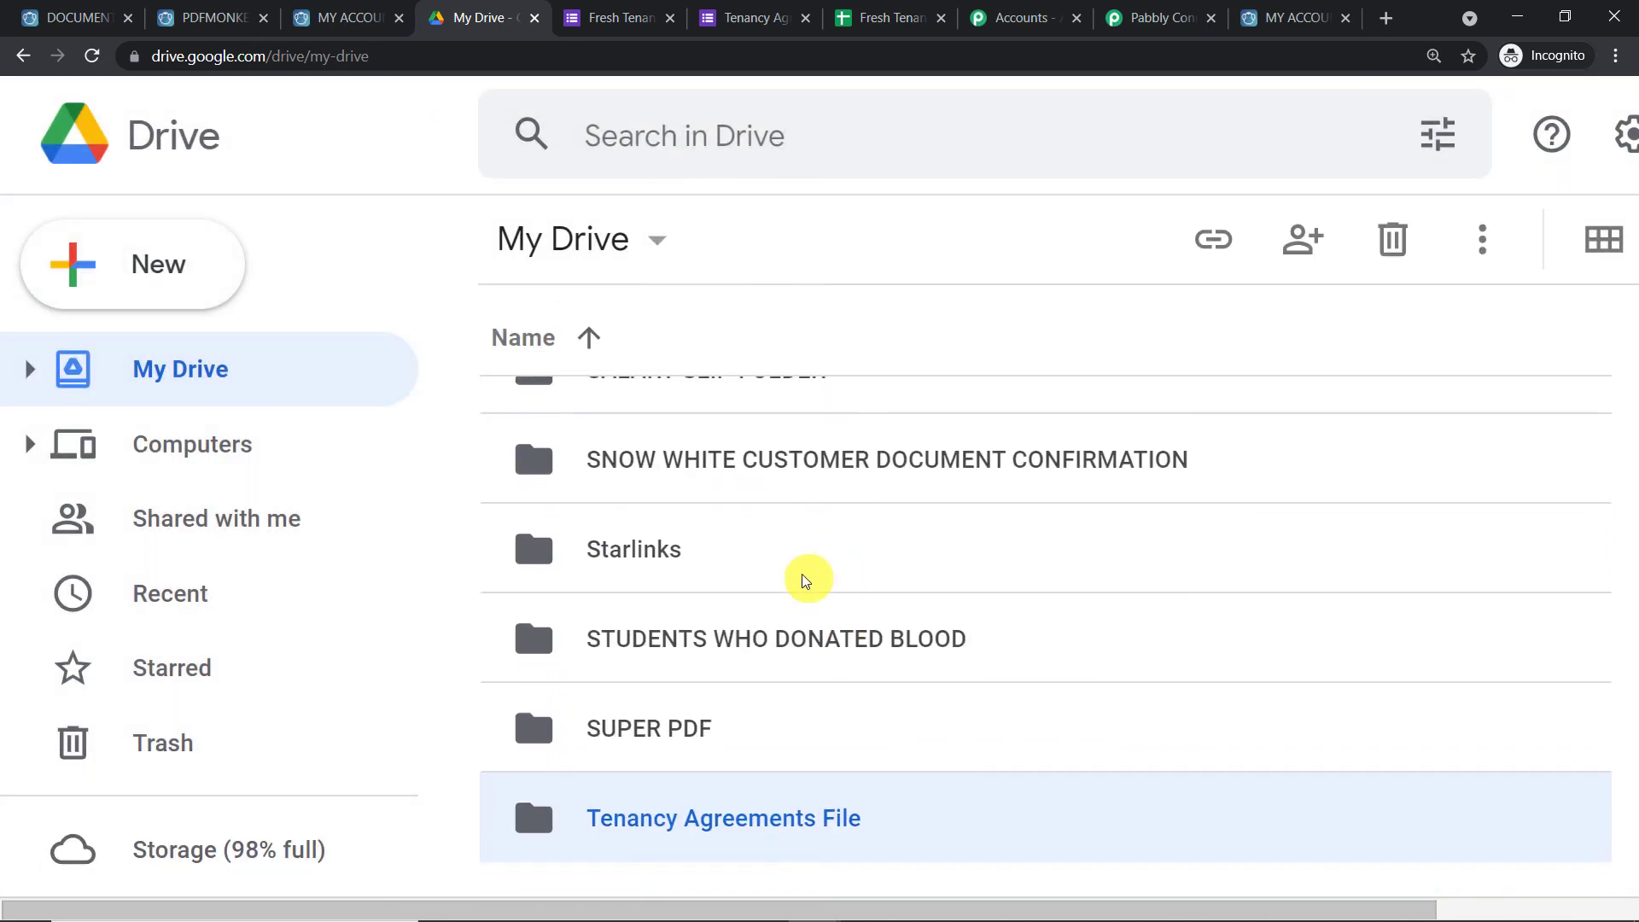
pyautogui.scroll(-2, 806, 581)
pyautogui.doubleClick(741, 636)
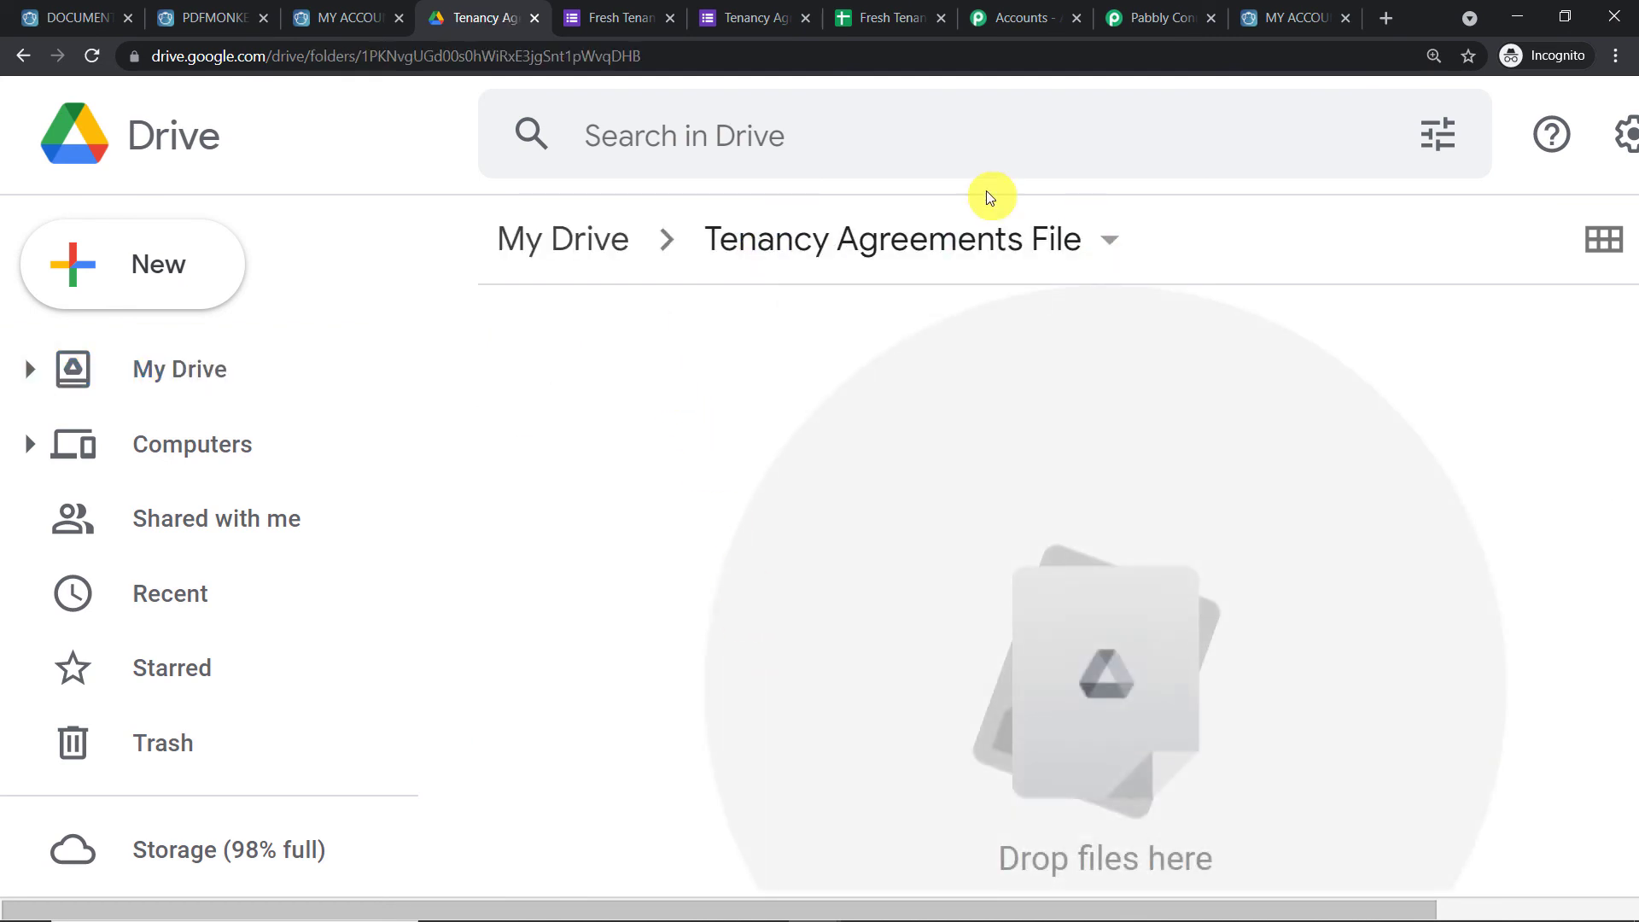
pyautogui.moveTo(663, 67); pyautogui.dragTo(370, 49)
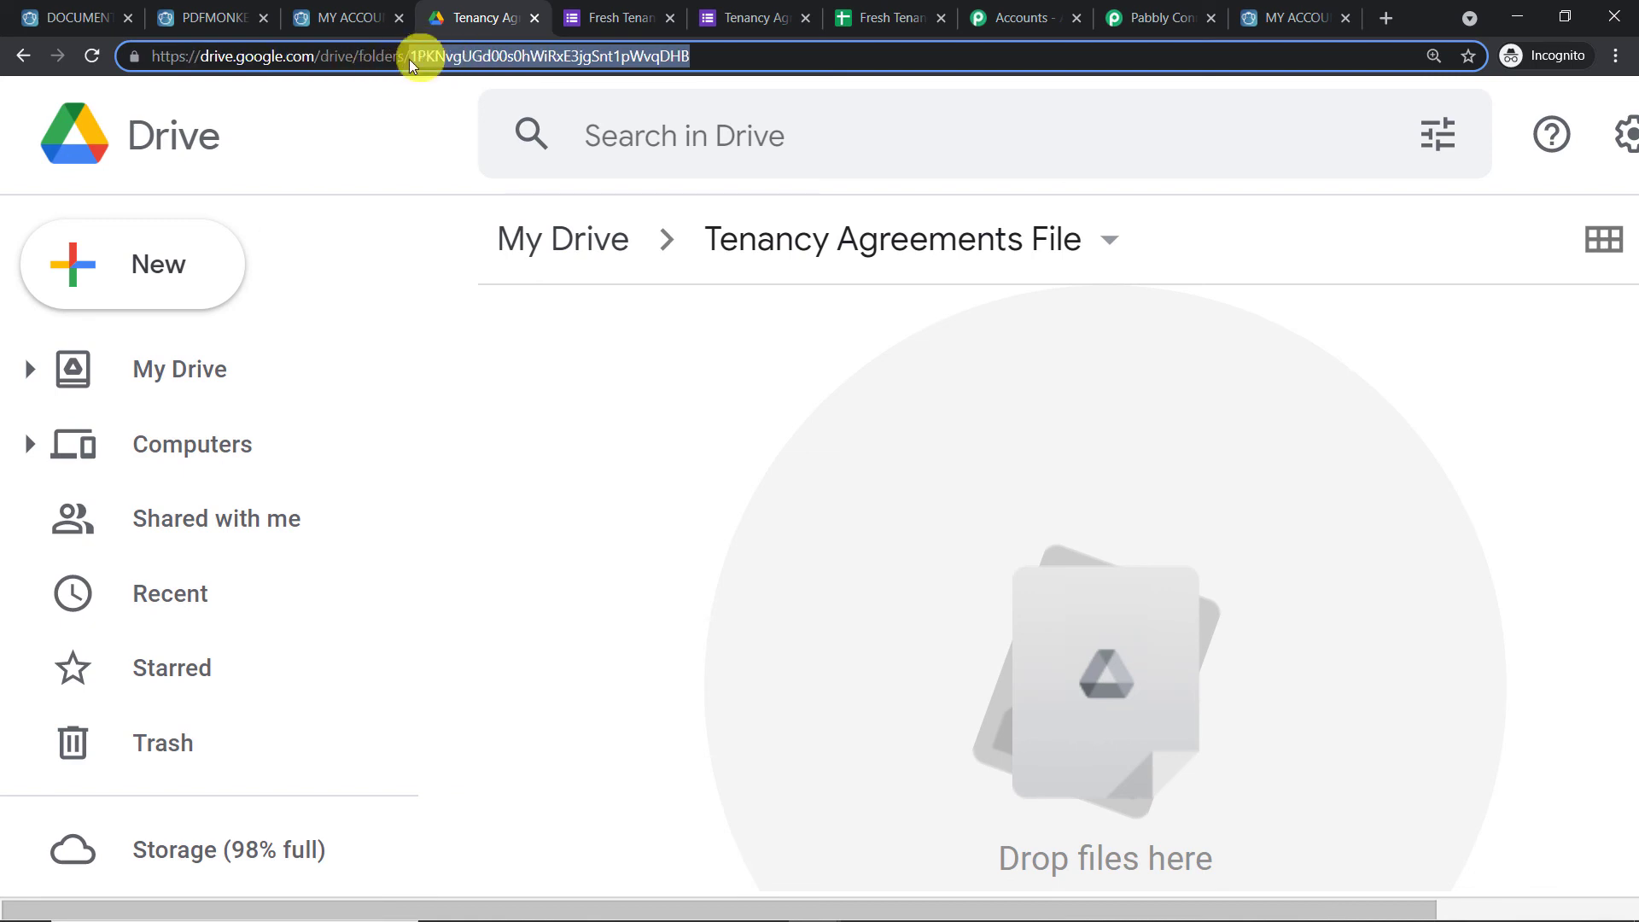
pyautogui.rightClick(673, 62)
# Paste the copied folder ID into the Upload a File step's Folder ID field
pyautogui.click(732, 181)
pyautogui.click(1135, 17)
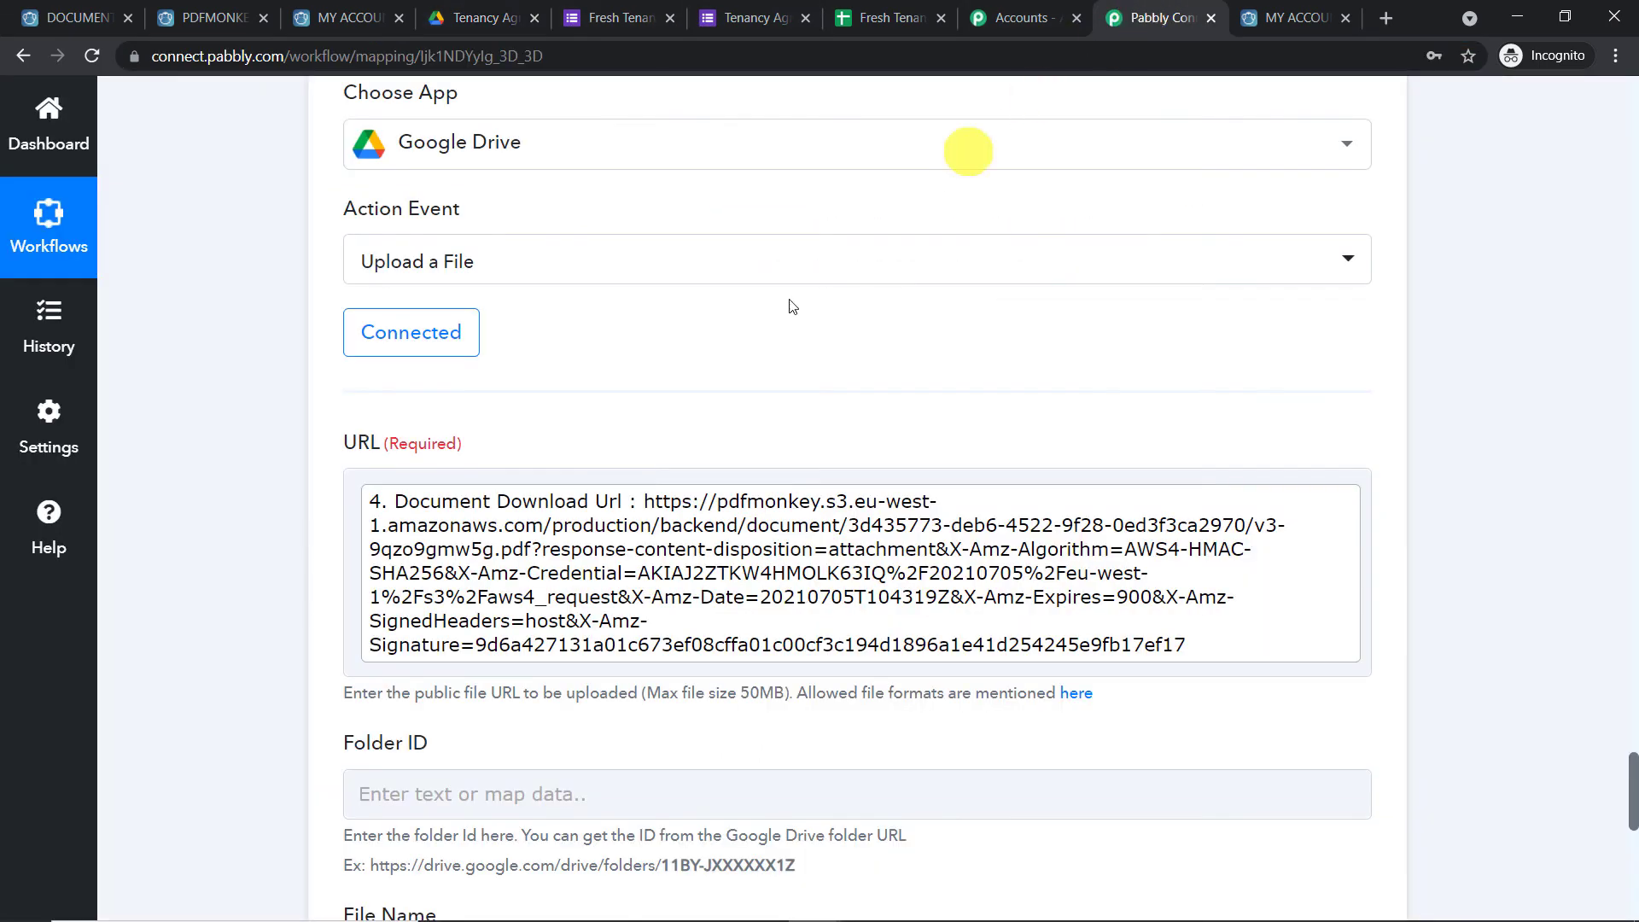
pyautogui.scroll(-5, 476, 486)
pyautogui.click(437, 365)
pyautogui.rightClick(442, 366)
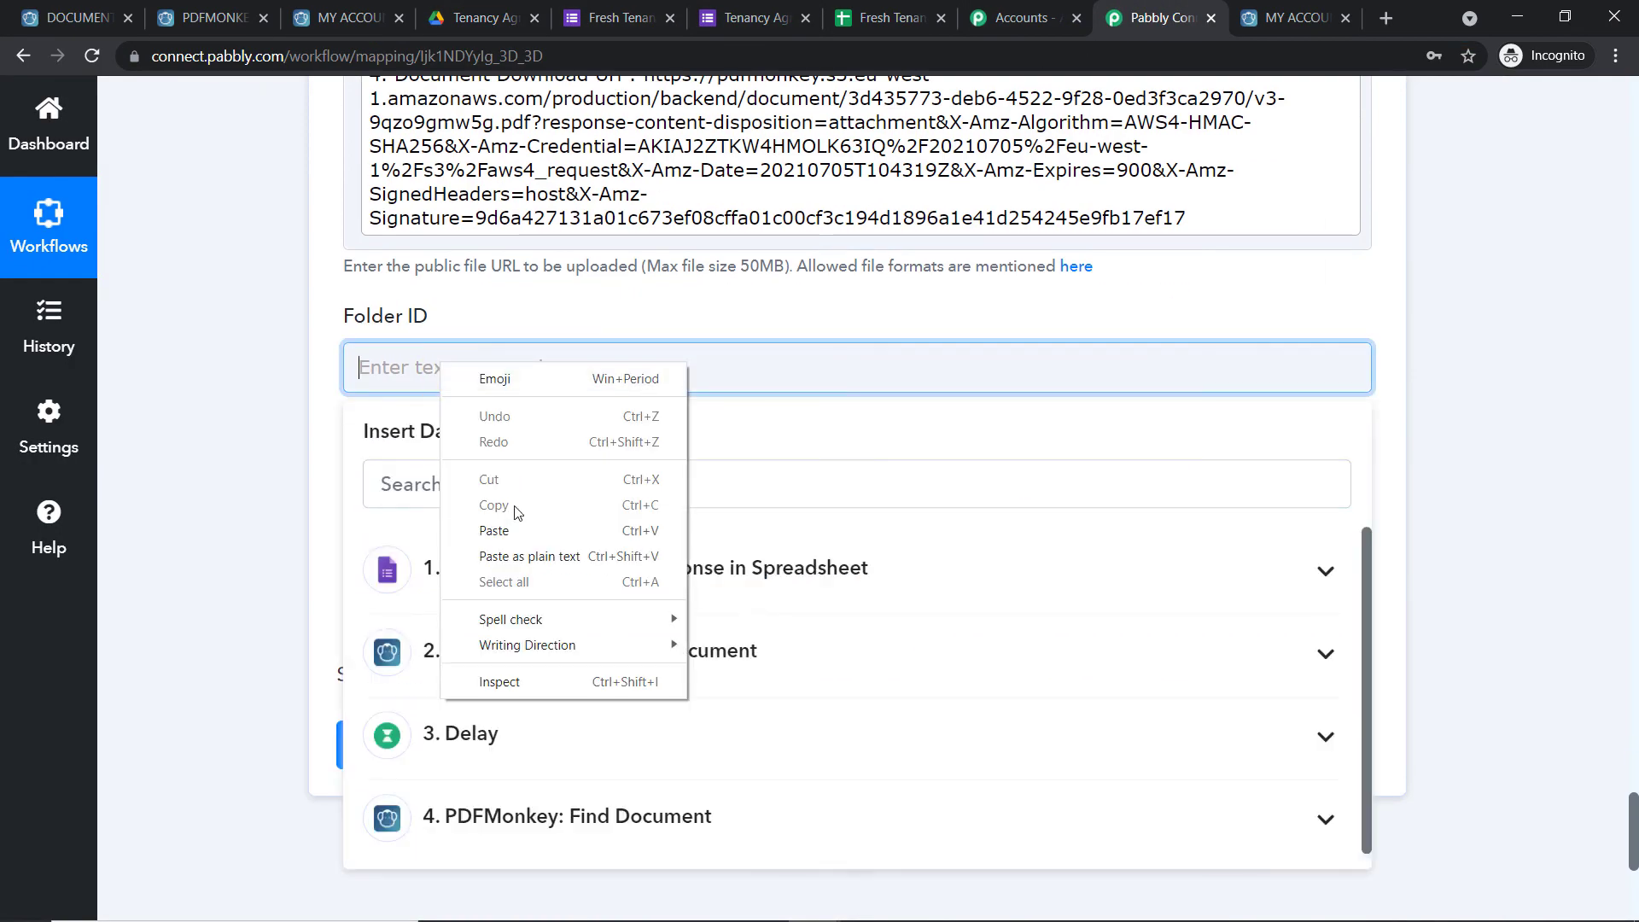
pyautogui.click(512, 531)
pyautogui.click(667, 308)
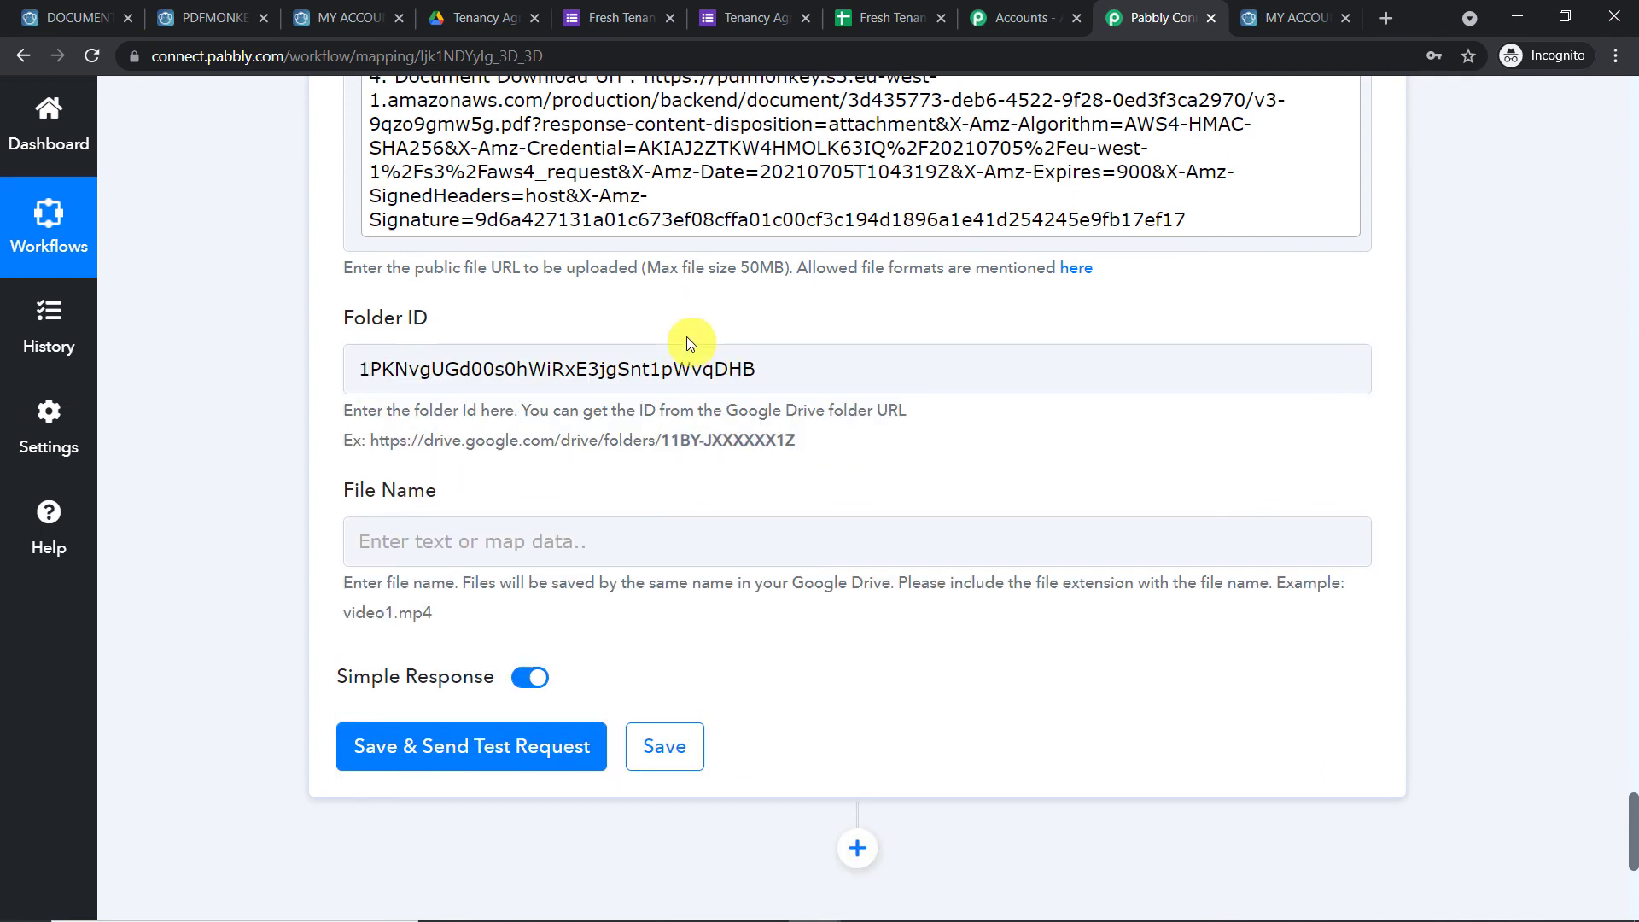
# Check the Tenancy Agreements File folder in Drive, then go to the upload step's File Name field
pyautogui.scroll(1, 689, 342)
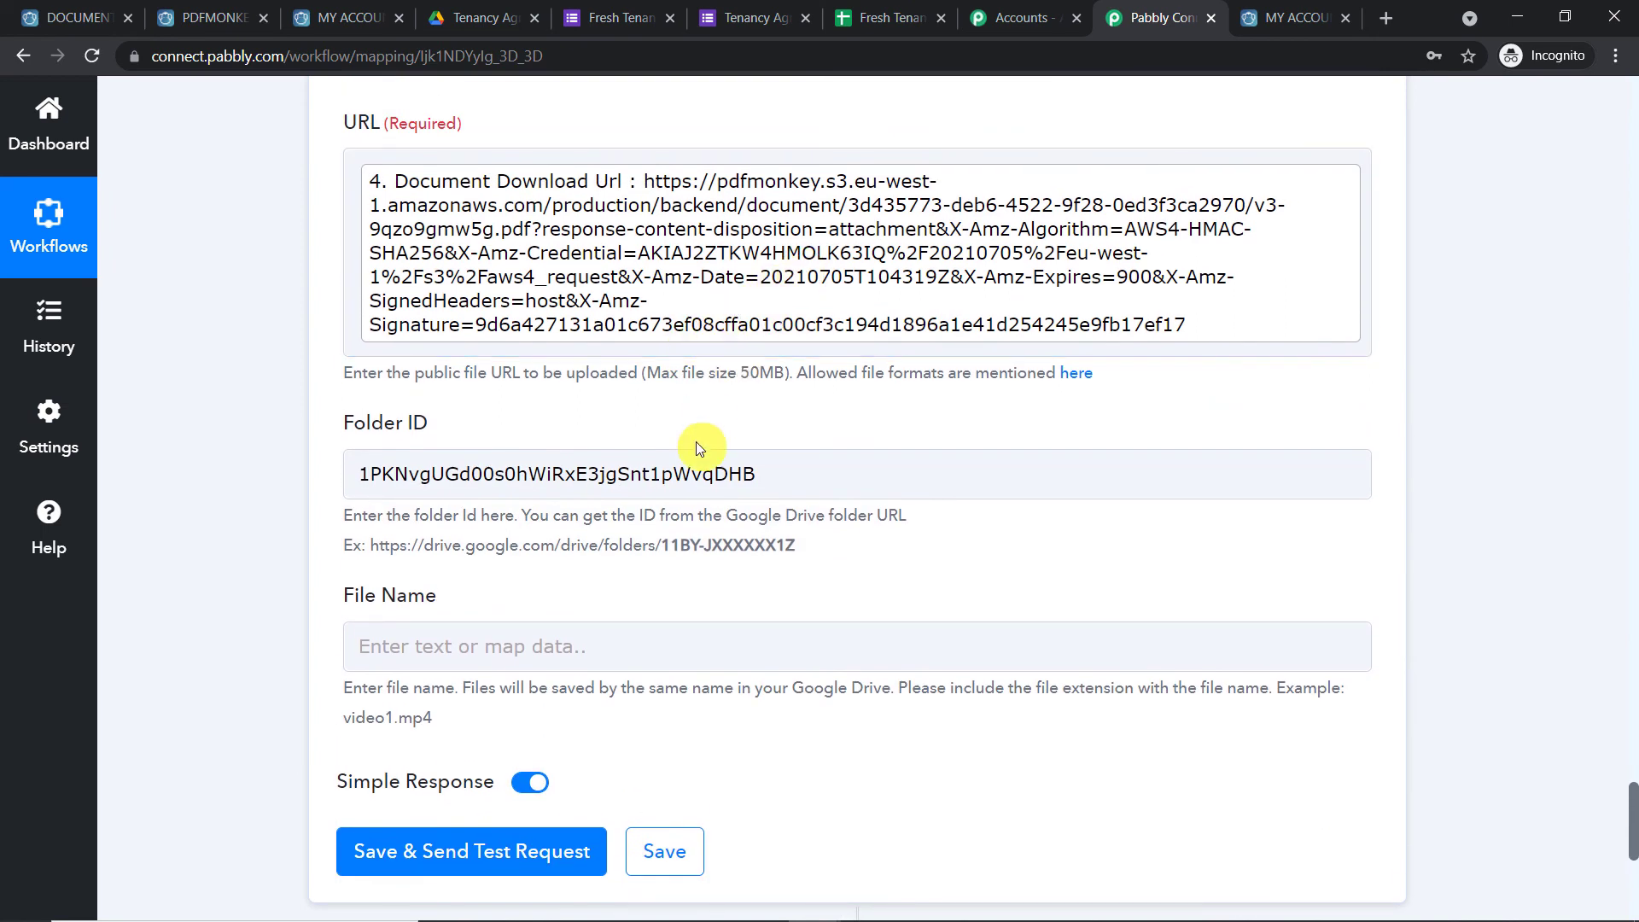
pyautogui.click(440, 18)
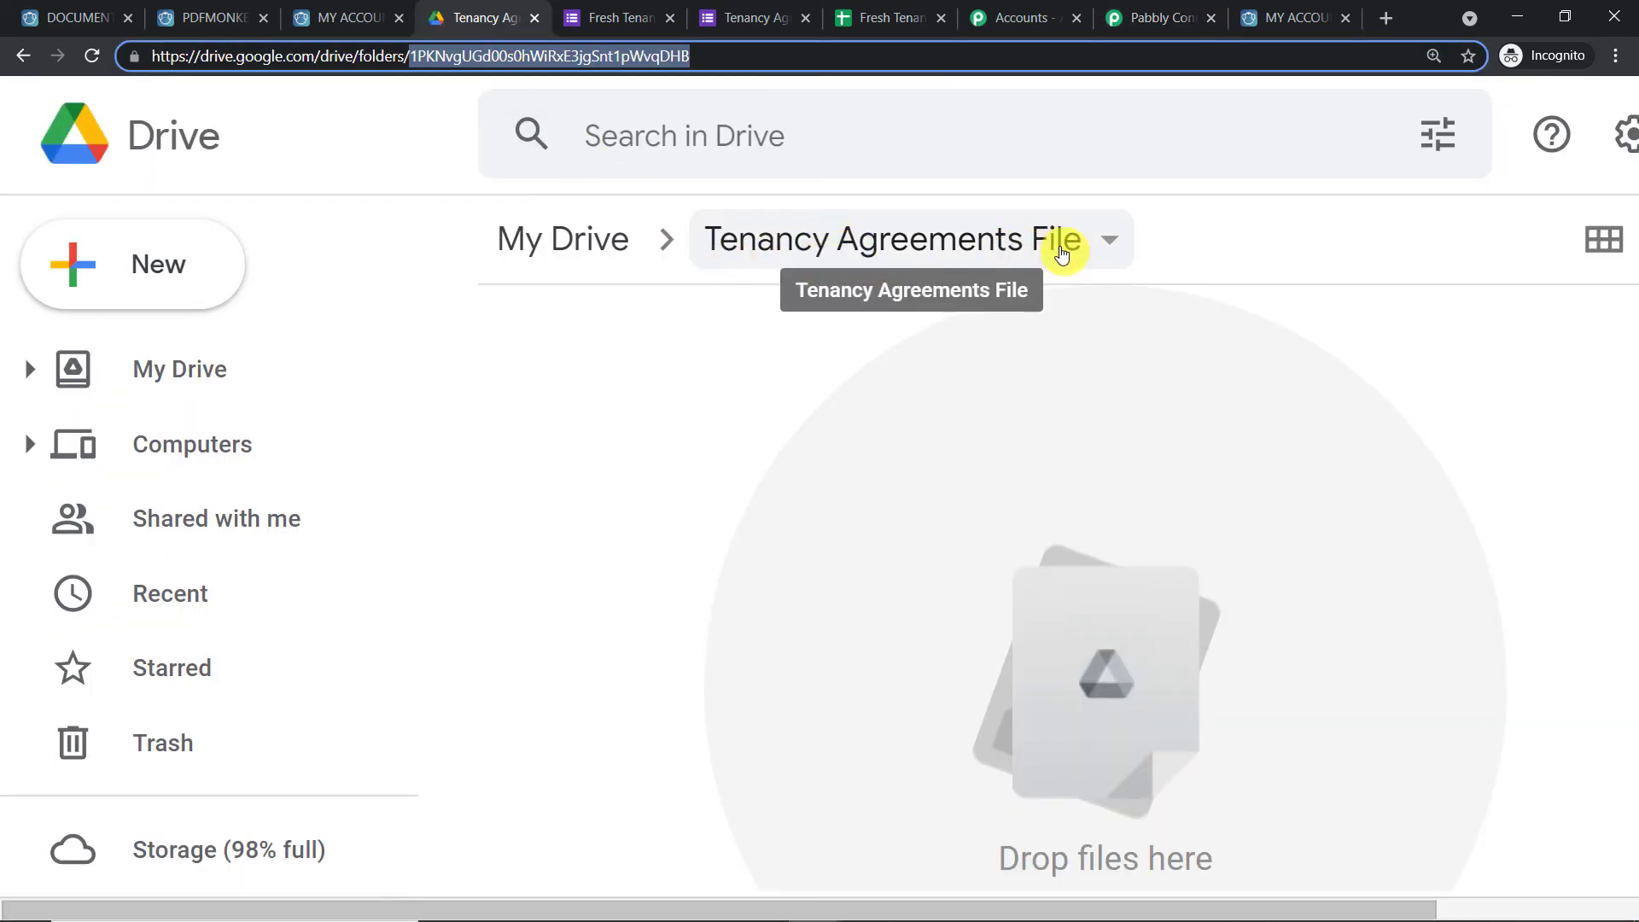
pyautogui.click(1199, 16)
pyautogui.scroll(-4, 765, 424)
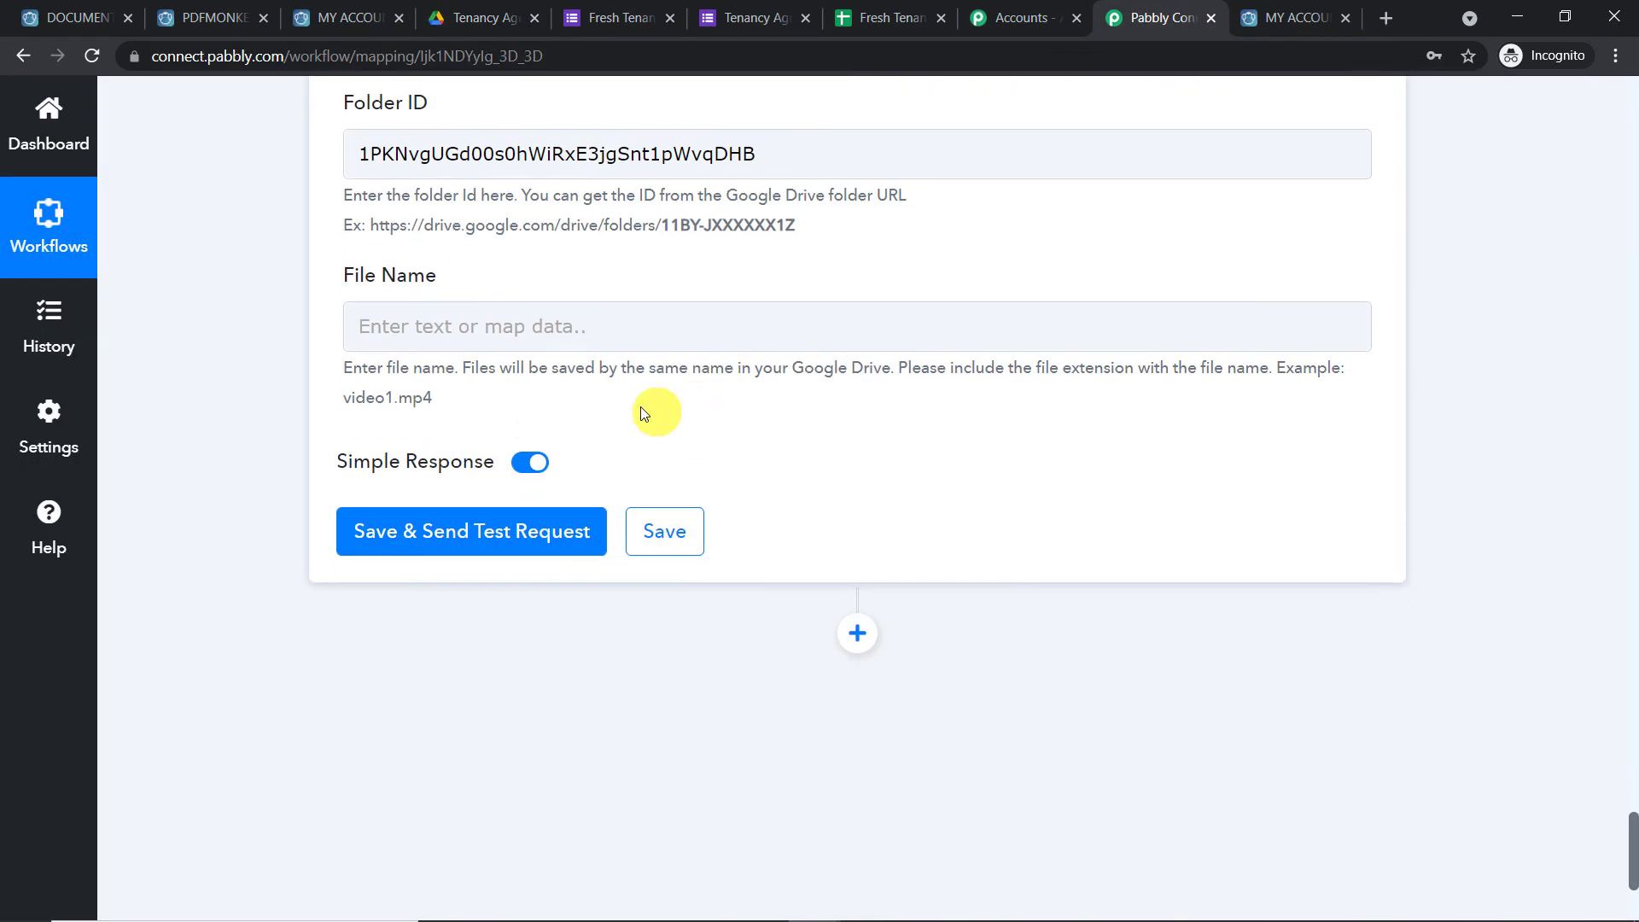
pyautogui.click(485, 330)
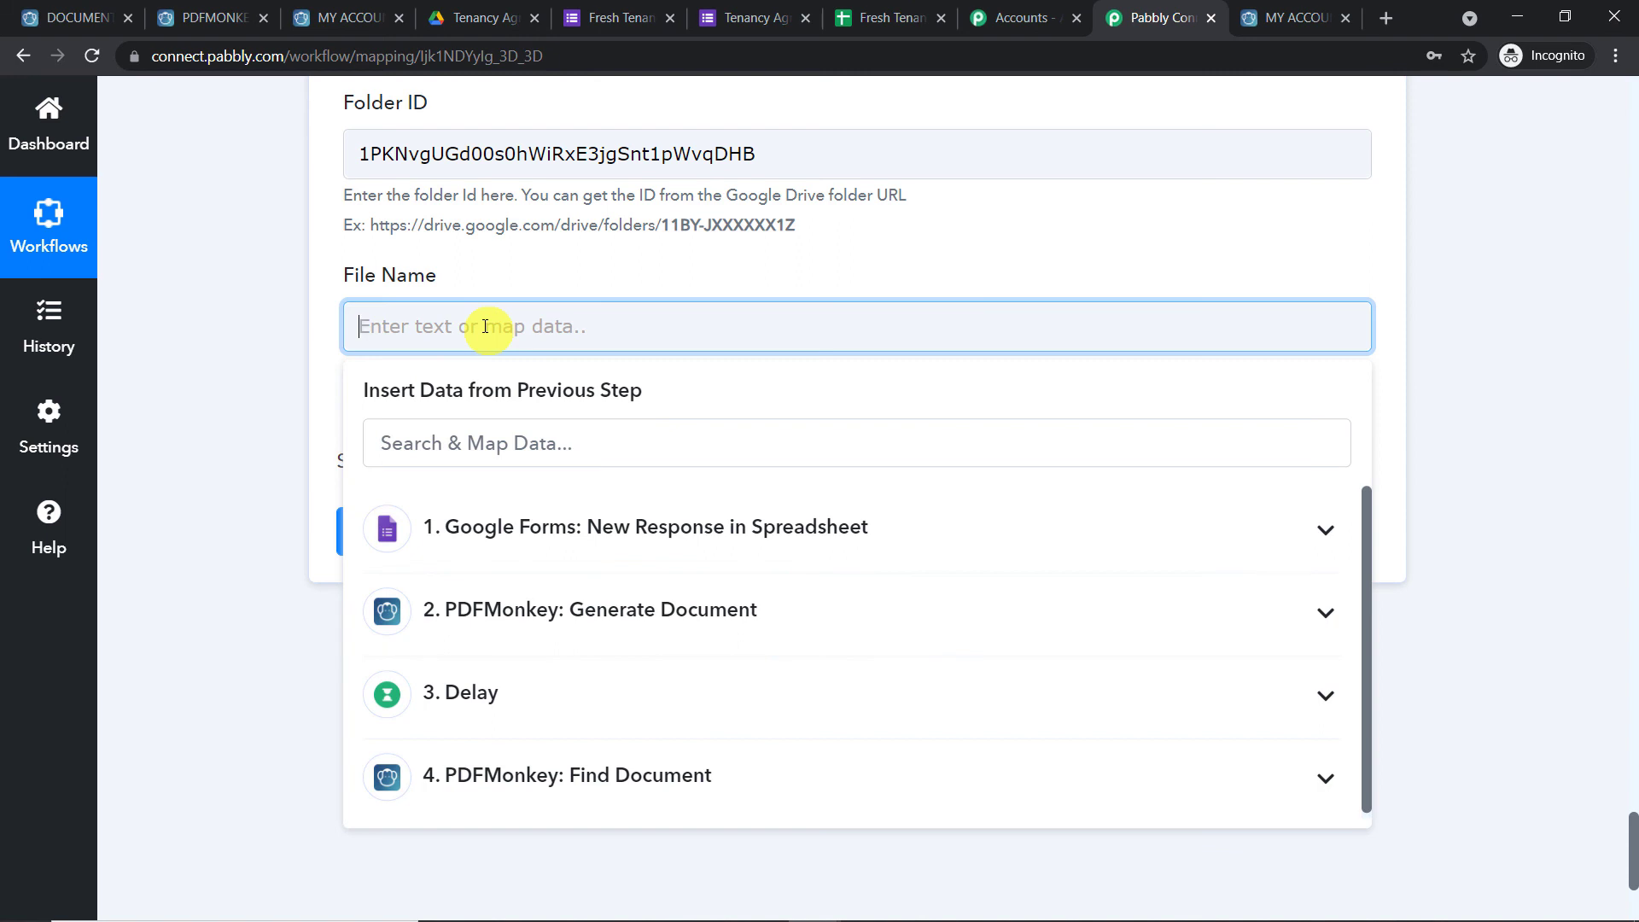
pyautogui.click(477, 18)
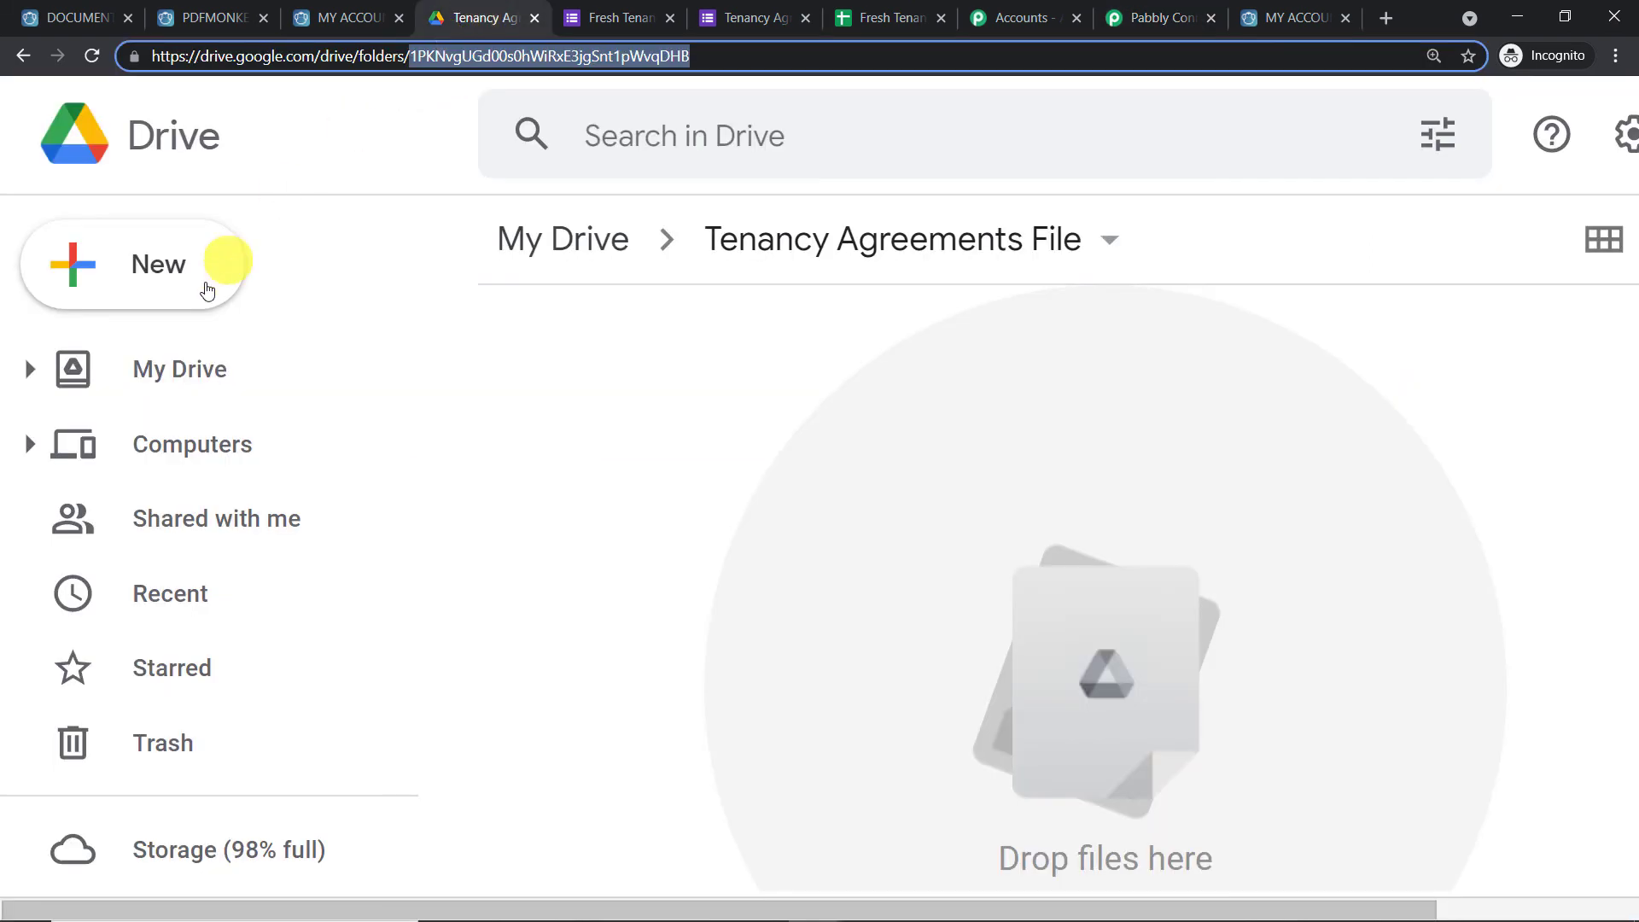
# Go back to My Drive and open the Invoice Data folder holding earlier agreement PDFs
pyautogui.click(26, 68)
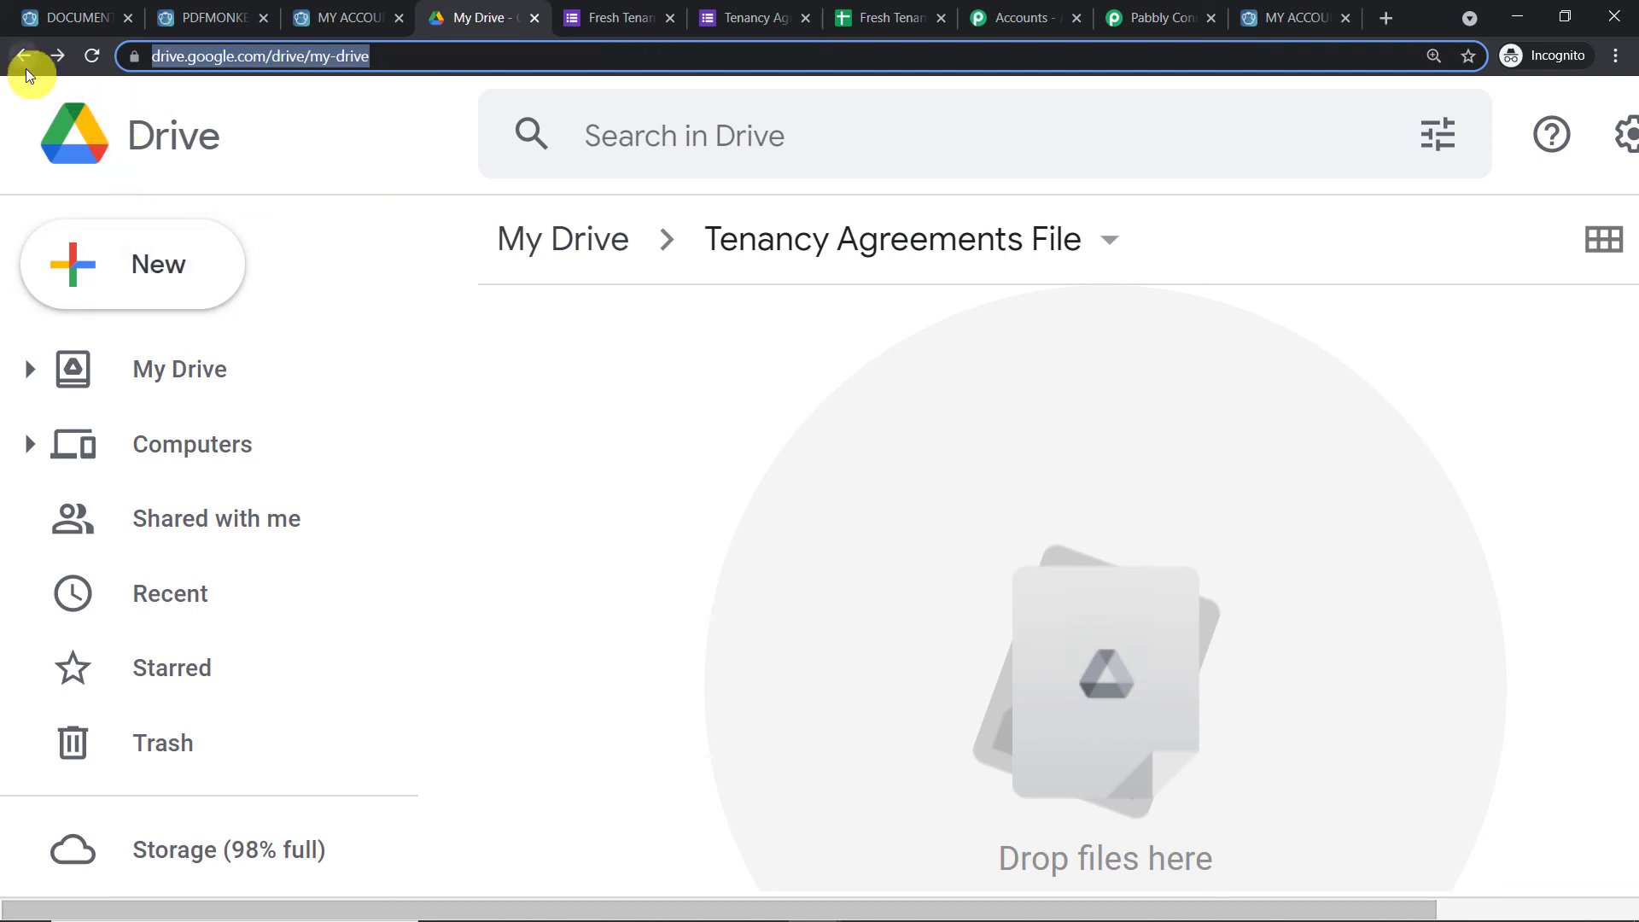
pyautogui.scroll(-5, 828, 484)
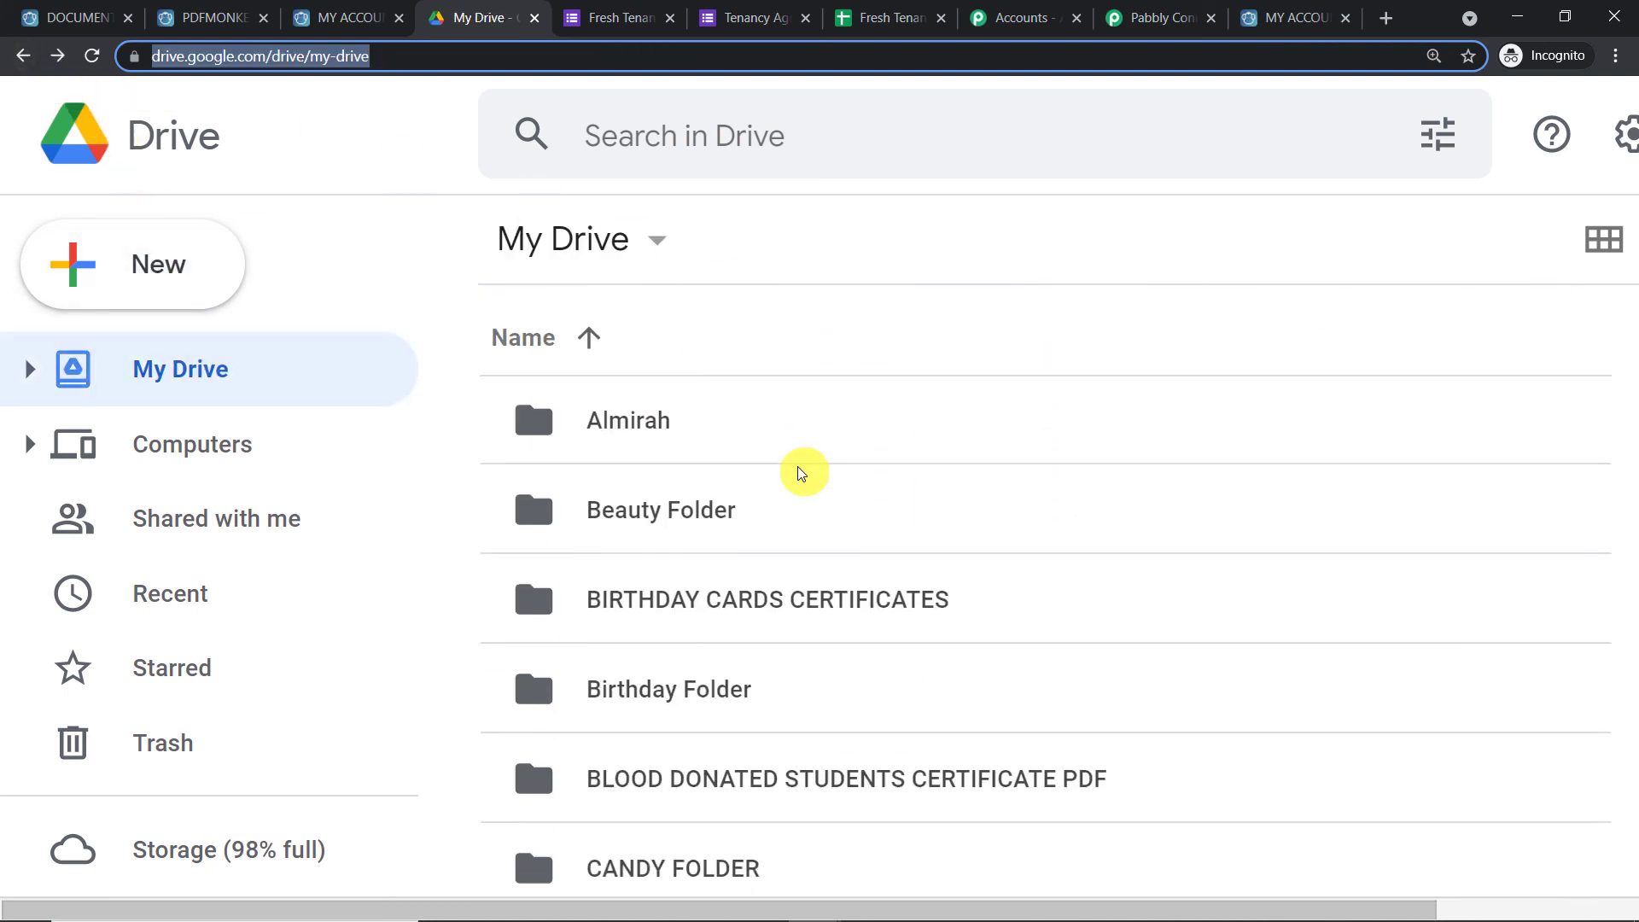
pyautogui.scroll(-5, 798, 468)
pyautogui.scroll(-4, 800, 472)
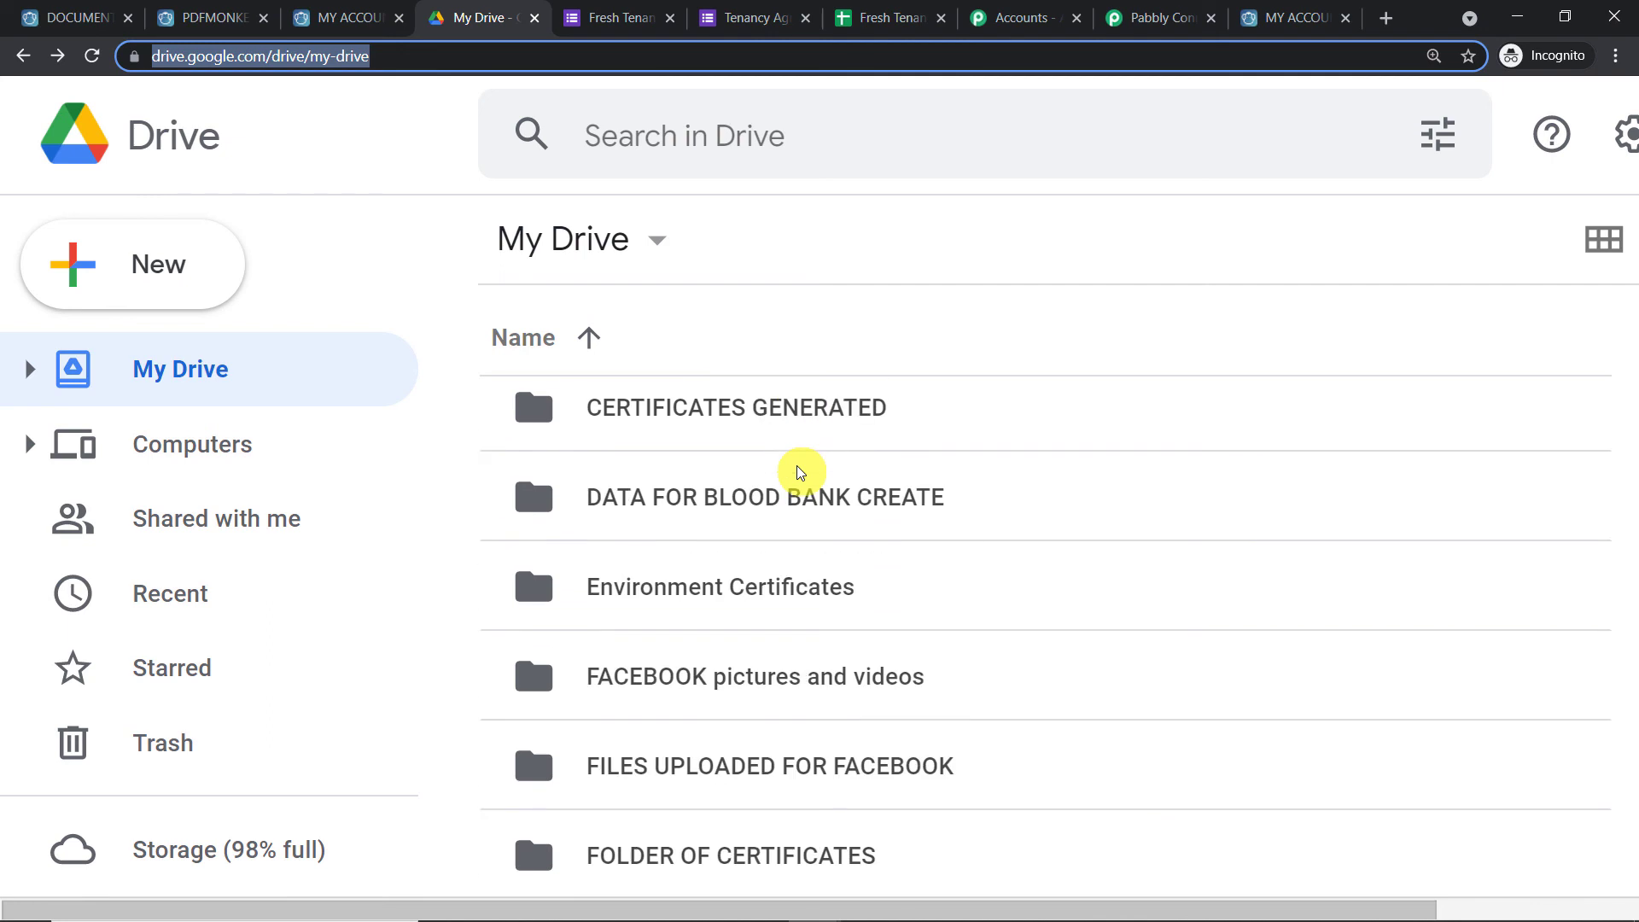
pyautogui.scroll(-5, 762, 520)
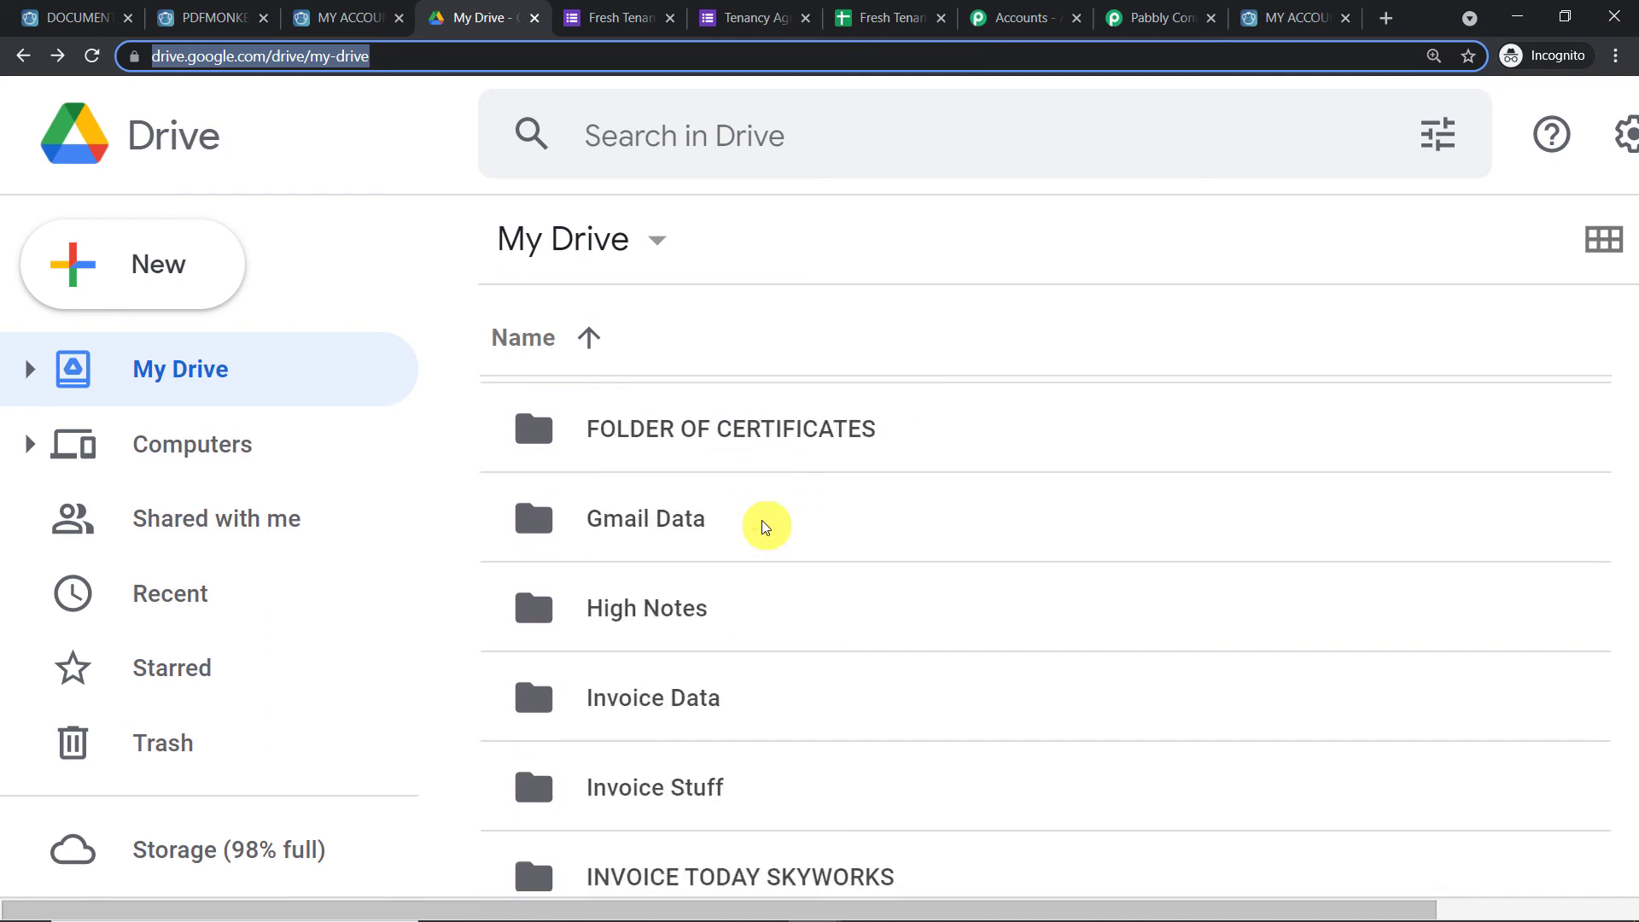
pyautogui.doubleClick(680, 497)
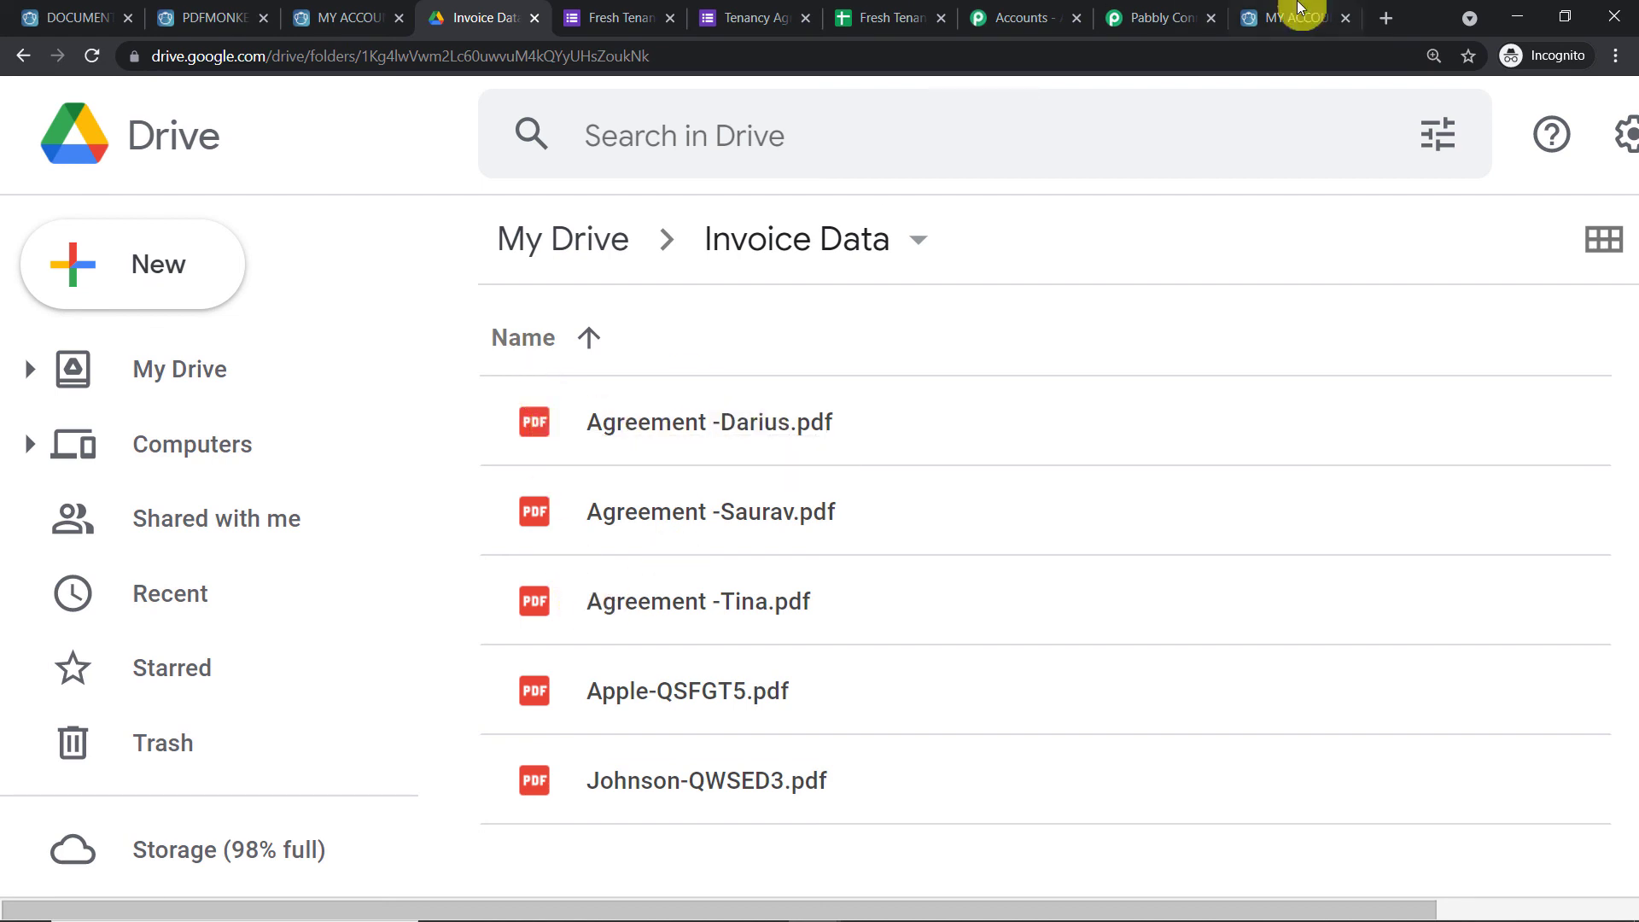
pyautogui.click(1144, 17)
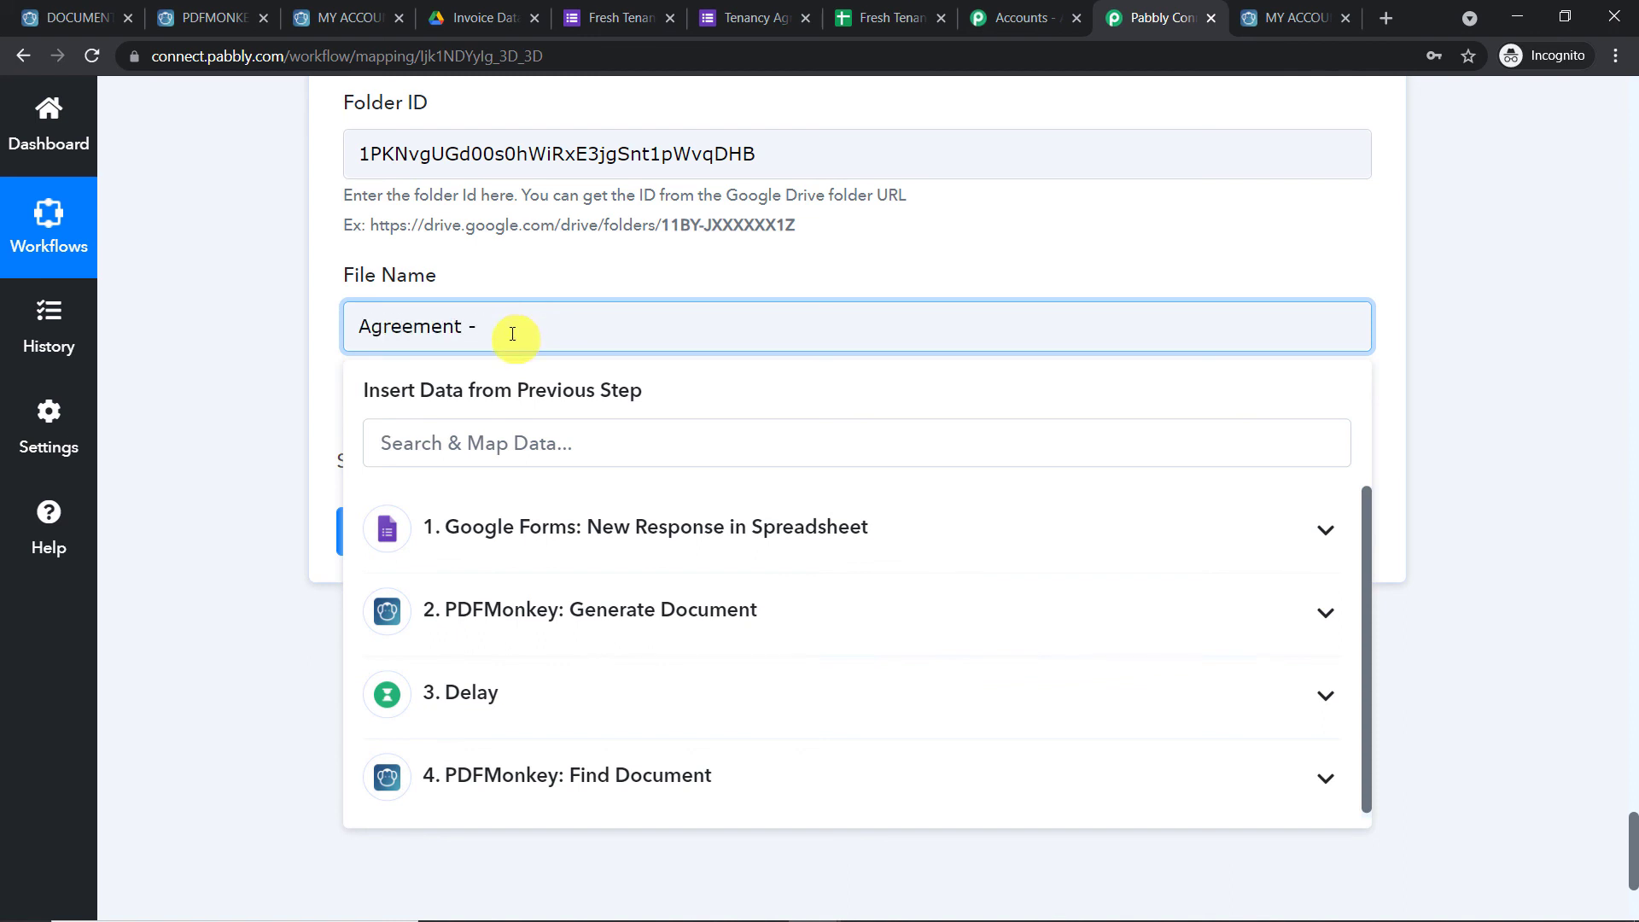
# Set File Name to 'Agreement - ' plus the form's Name and '.pdf', then send a test upload
pyautogui.click(546, 520)
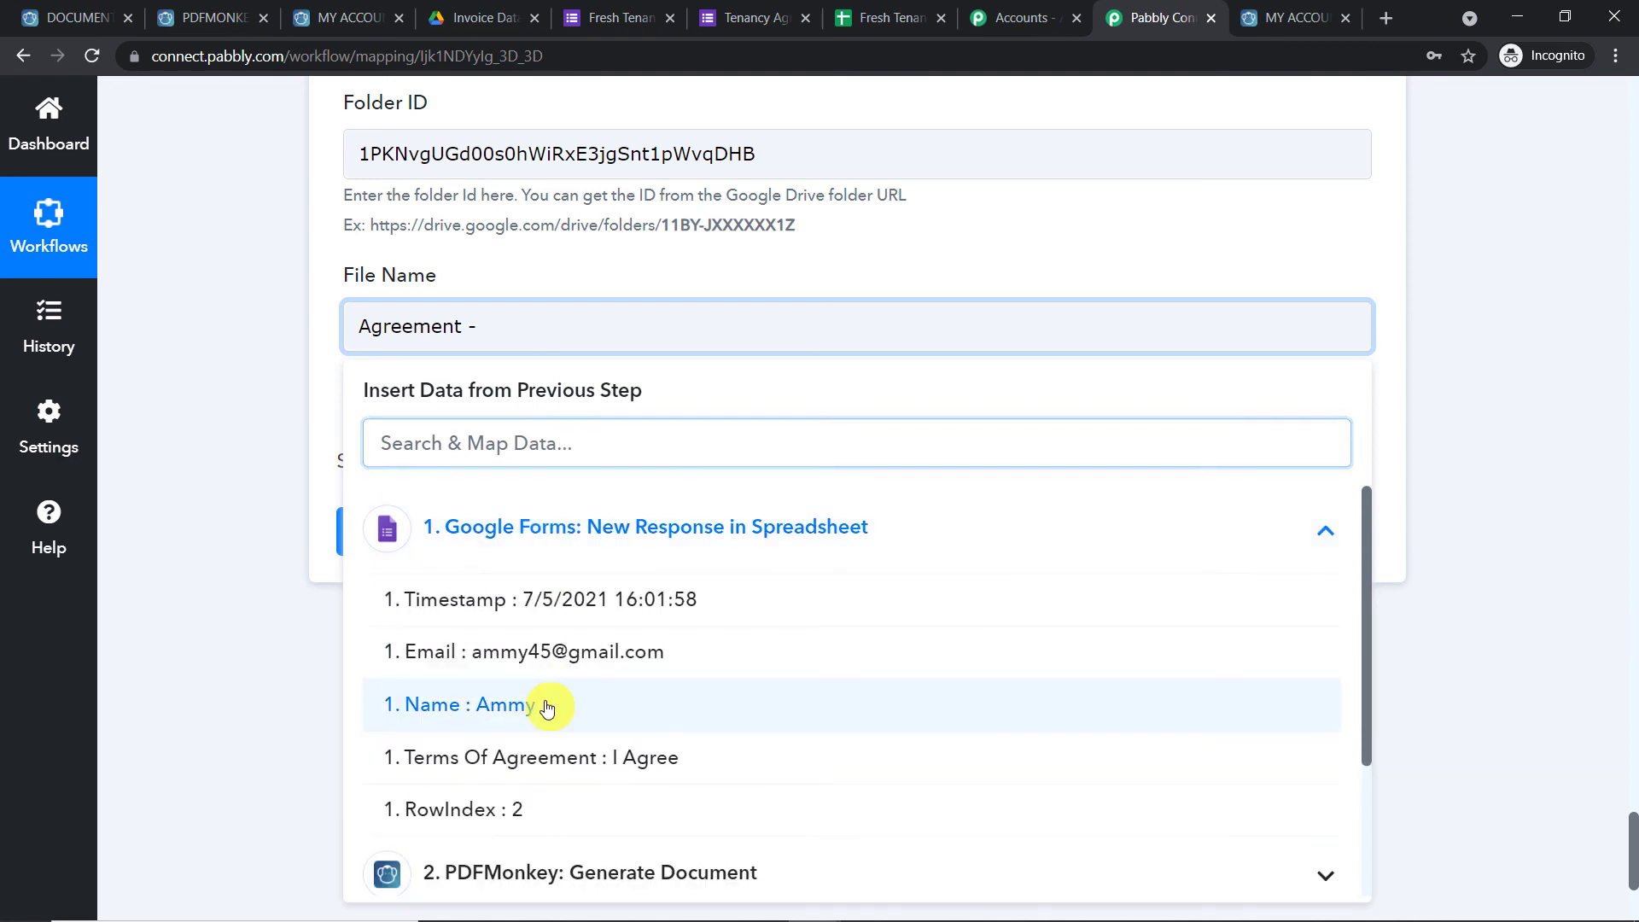
pyautogui.click(549, 706)
pyautogui.click(750, 258)
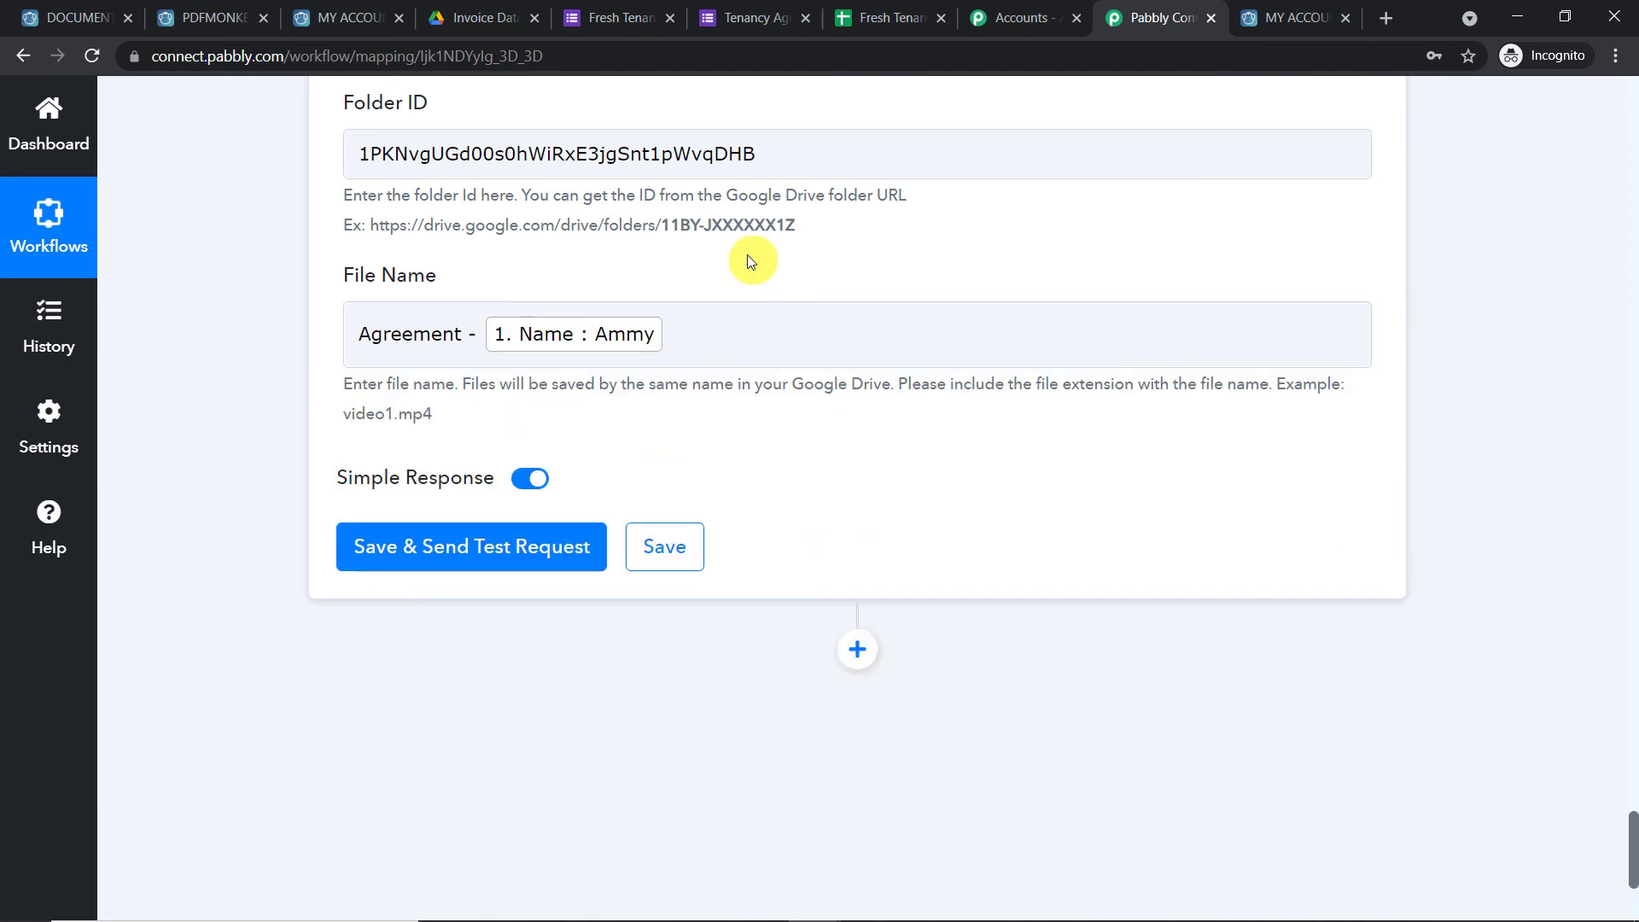
pyautogui.click(670, 346)
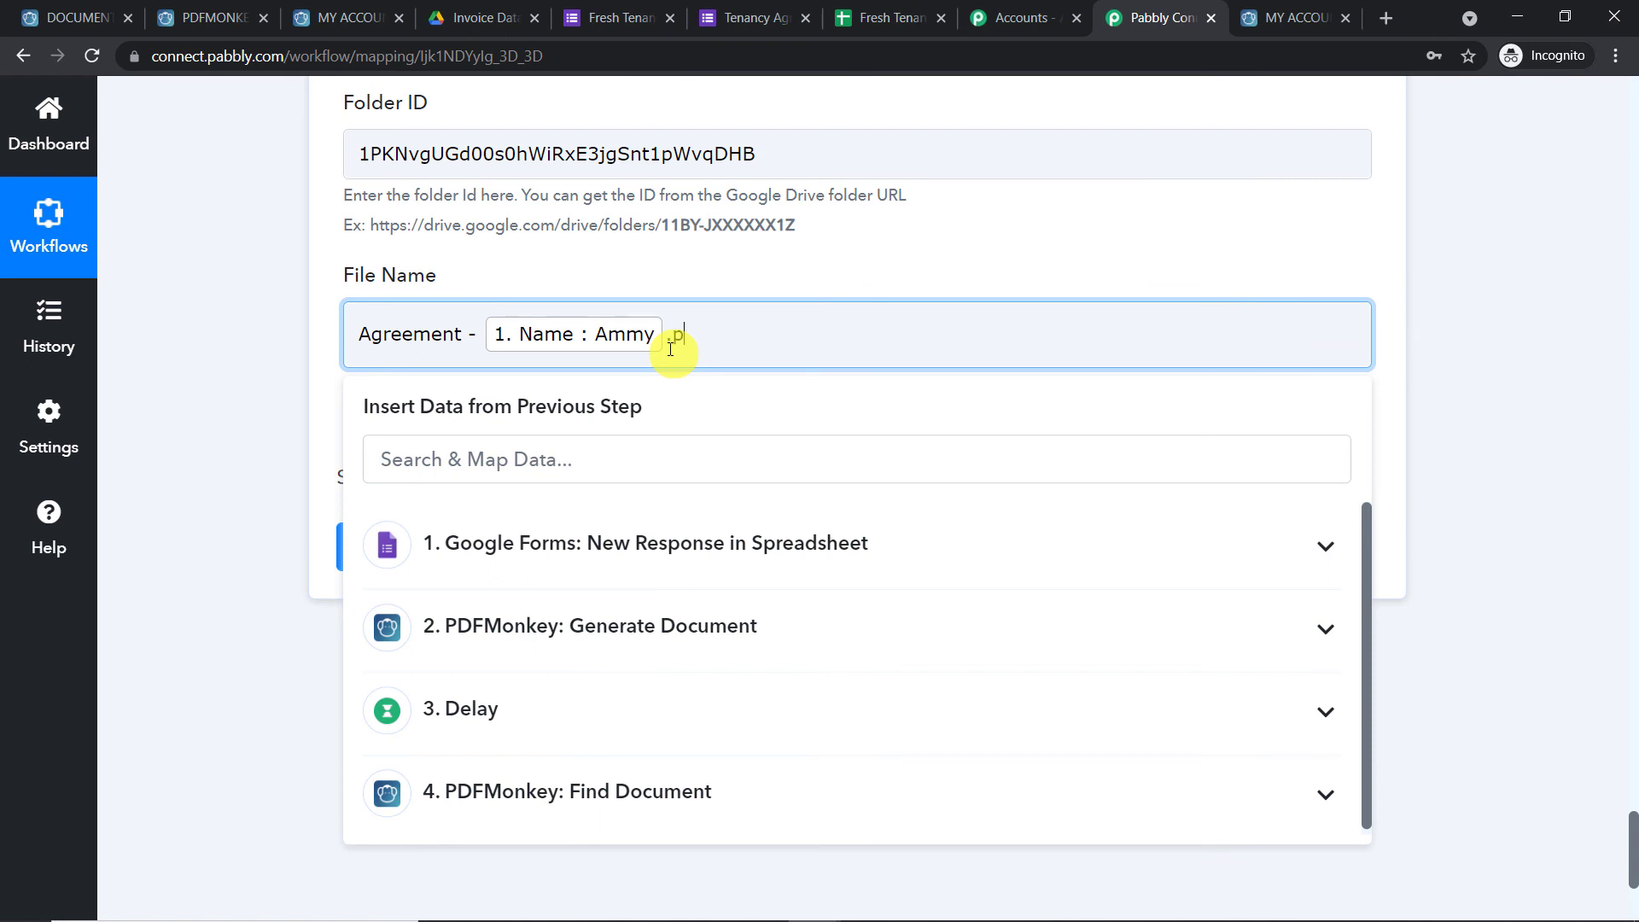
pyautogui.click(775, 243)
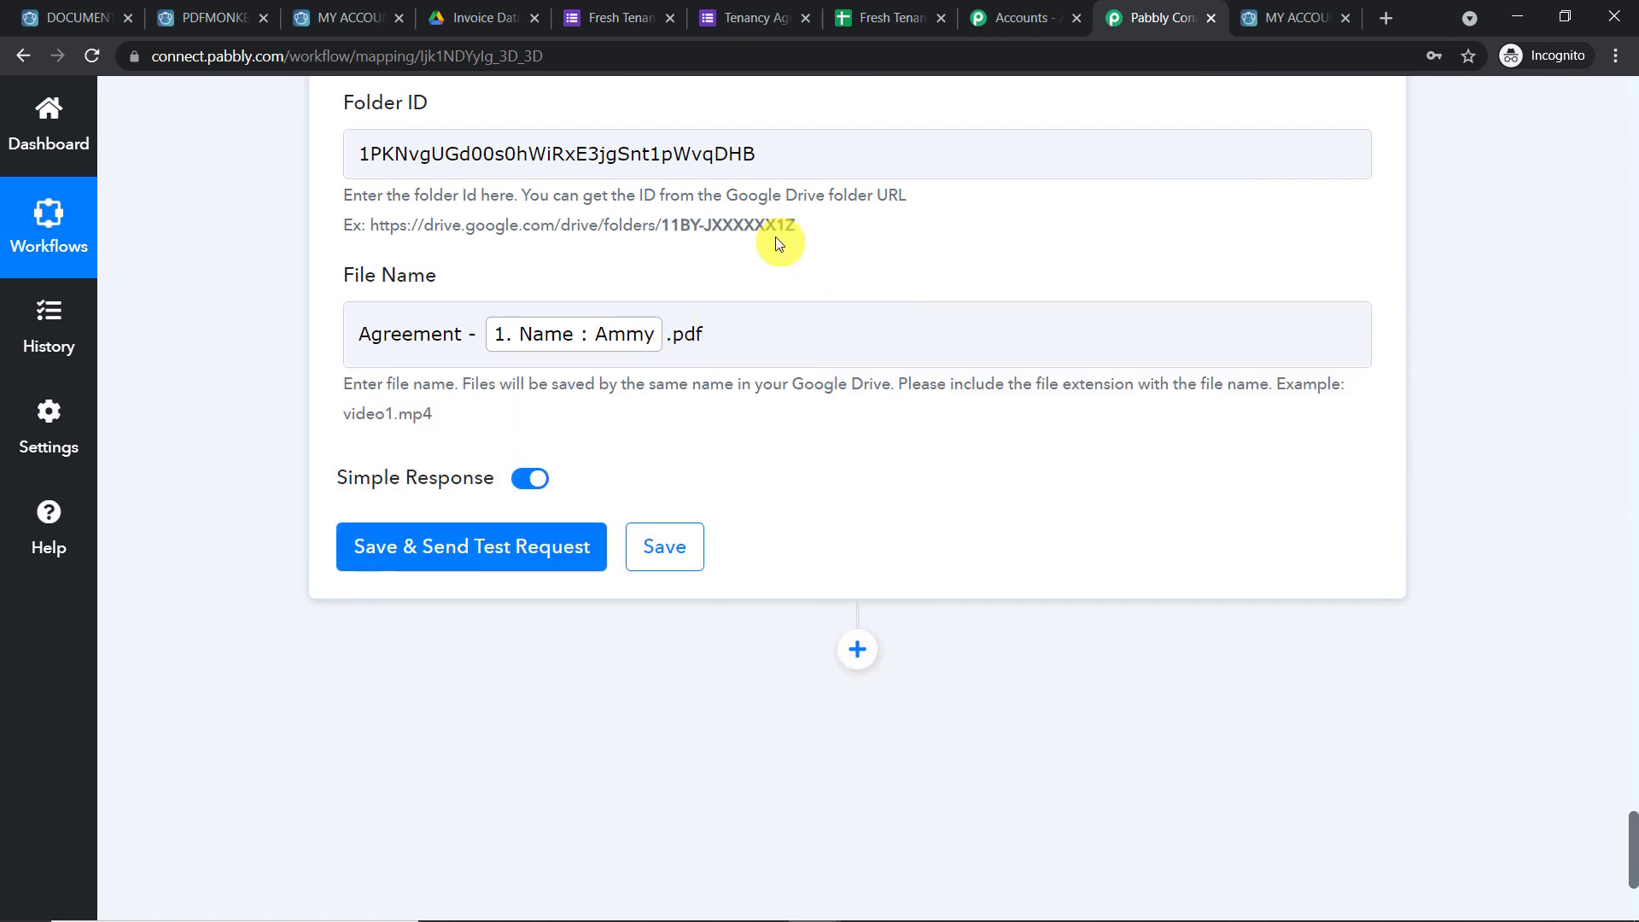
pyautogui.scroll(-3, 725, 269)
pyautogui.click(471, 333)
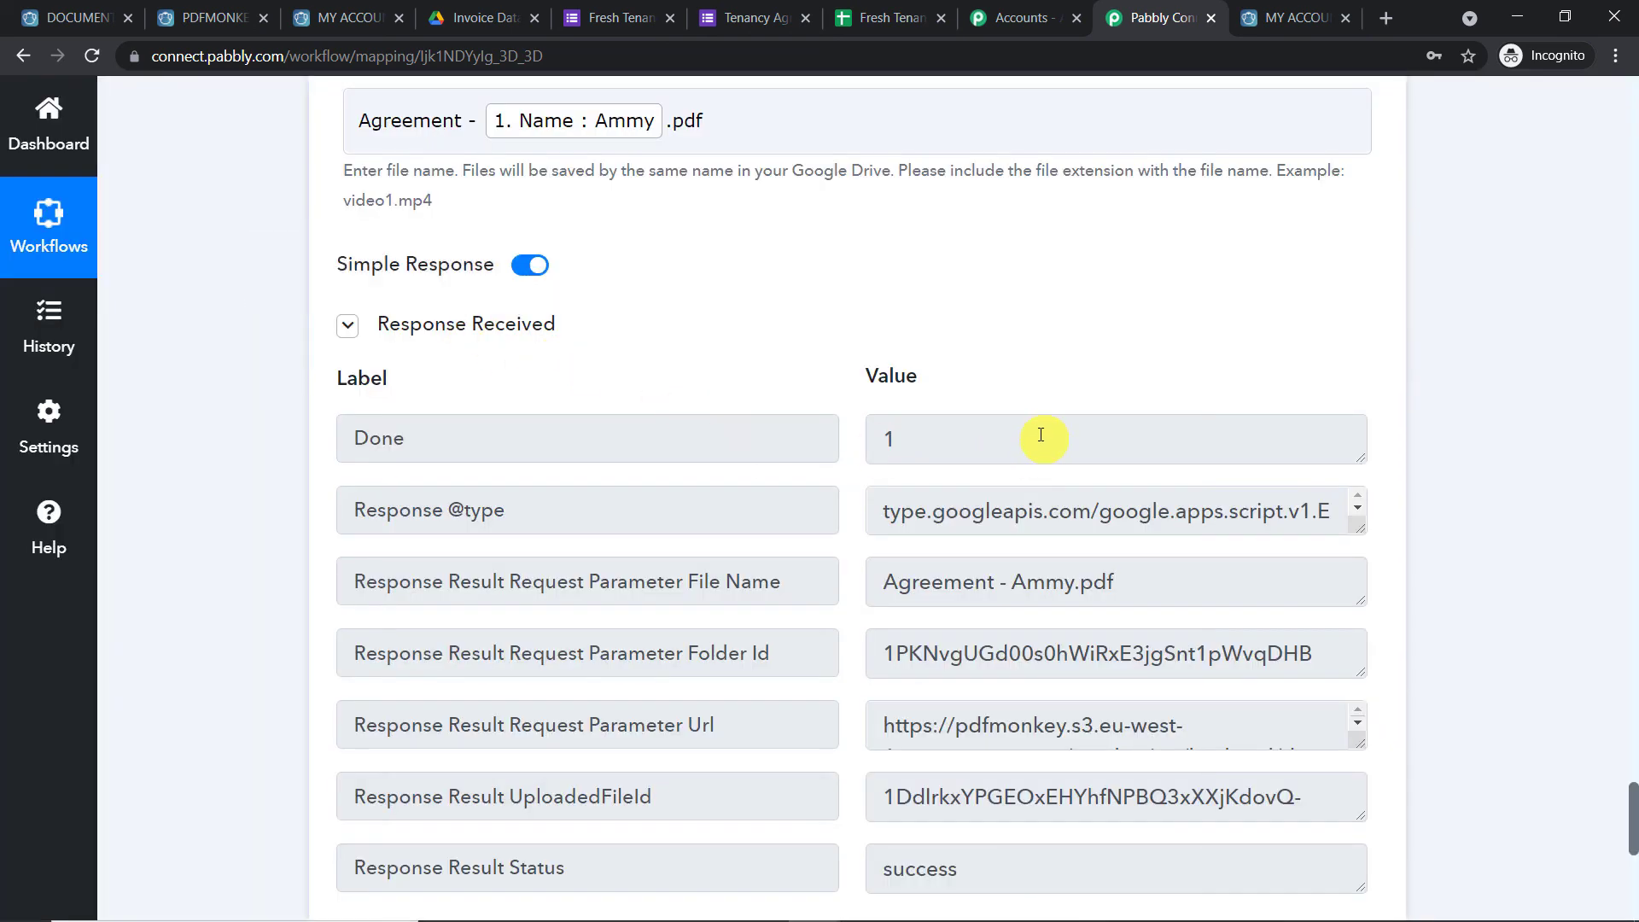
# Search Drive for 'tenancy' and open the Tenancy Agreements File folder
pyautogui.click(512, 19)
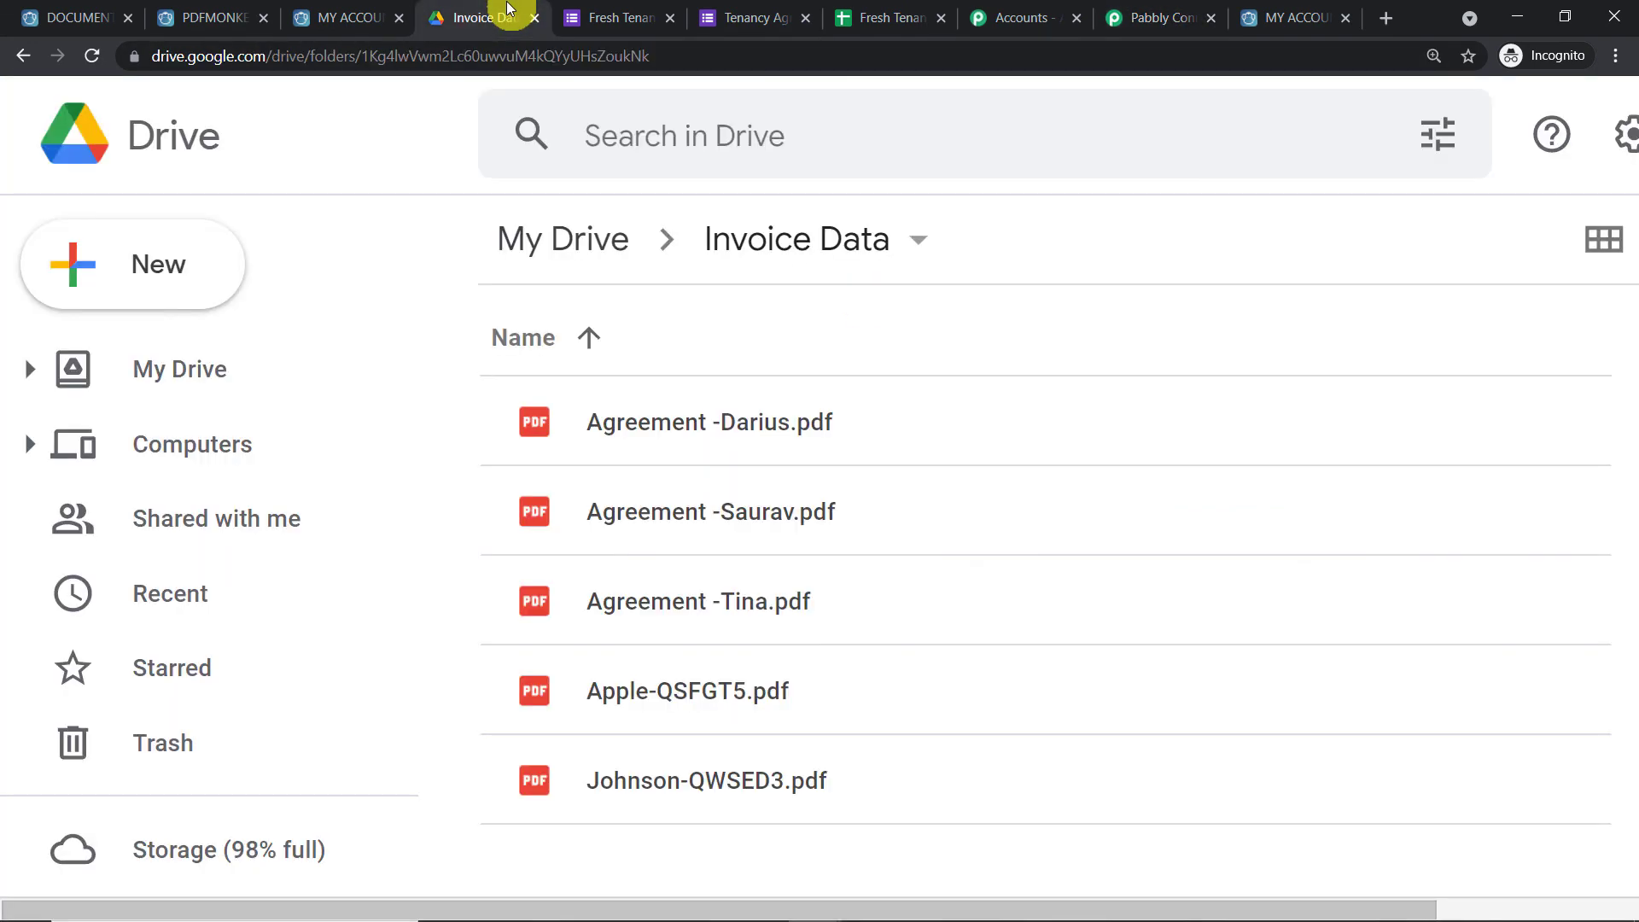
pyautogui.click(23, 57)
pyautogui.scroll(-1, 764, 382)
pyautogui.scroll(-12, 764, 381)
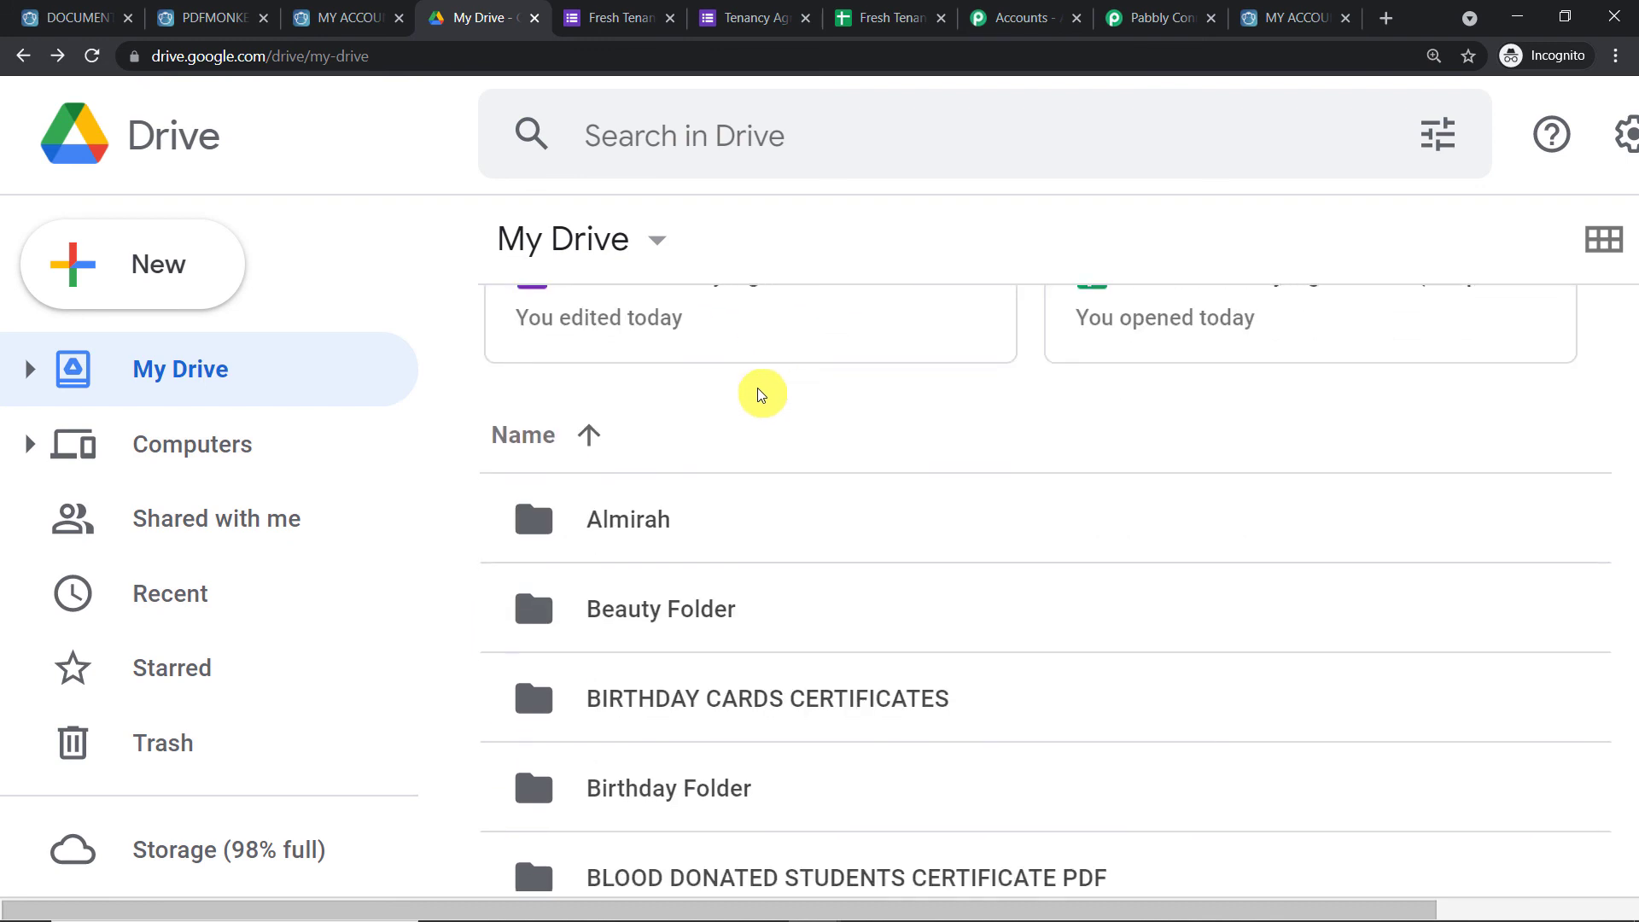
pyautogui.scroll(-11, 720, 484)
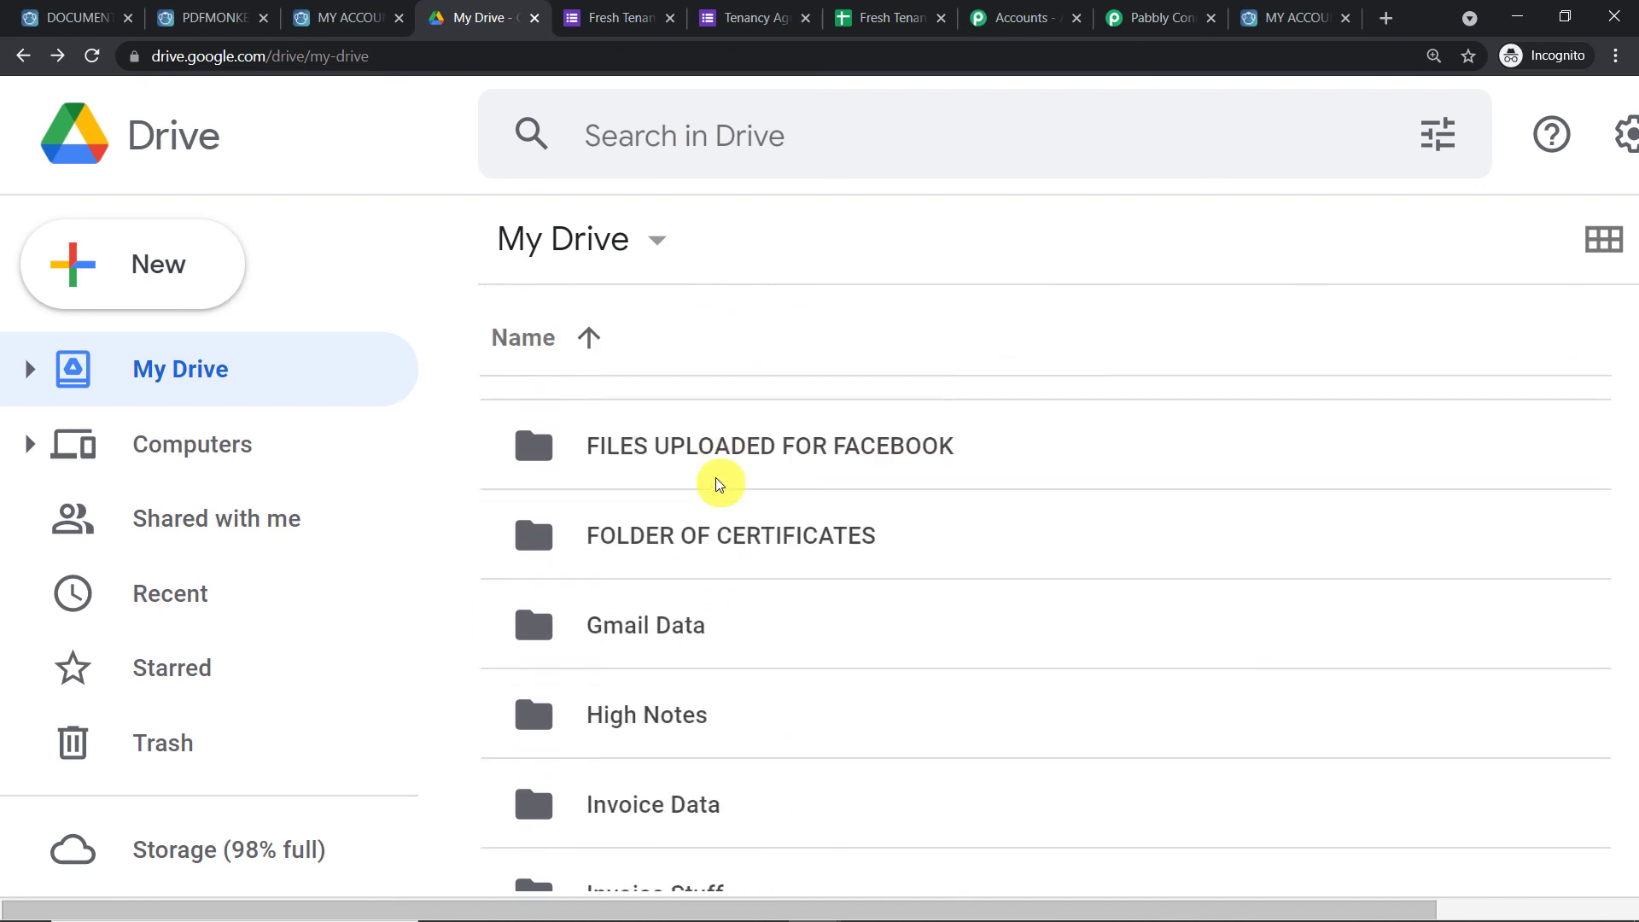
pyautogui.scroll(-2, 720, 484)
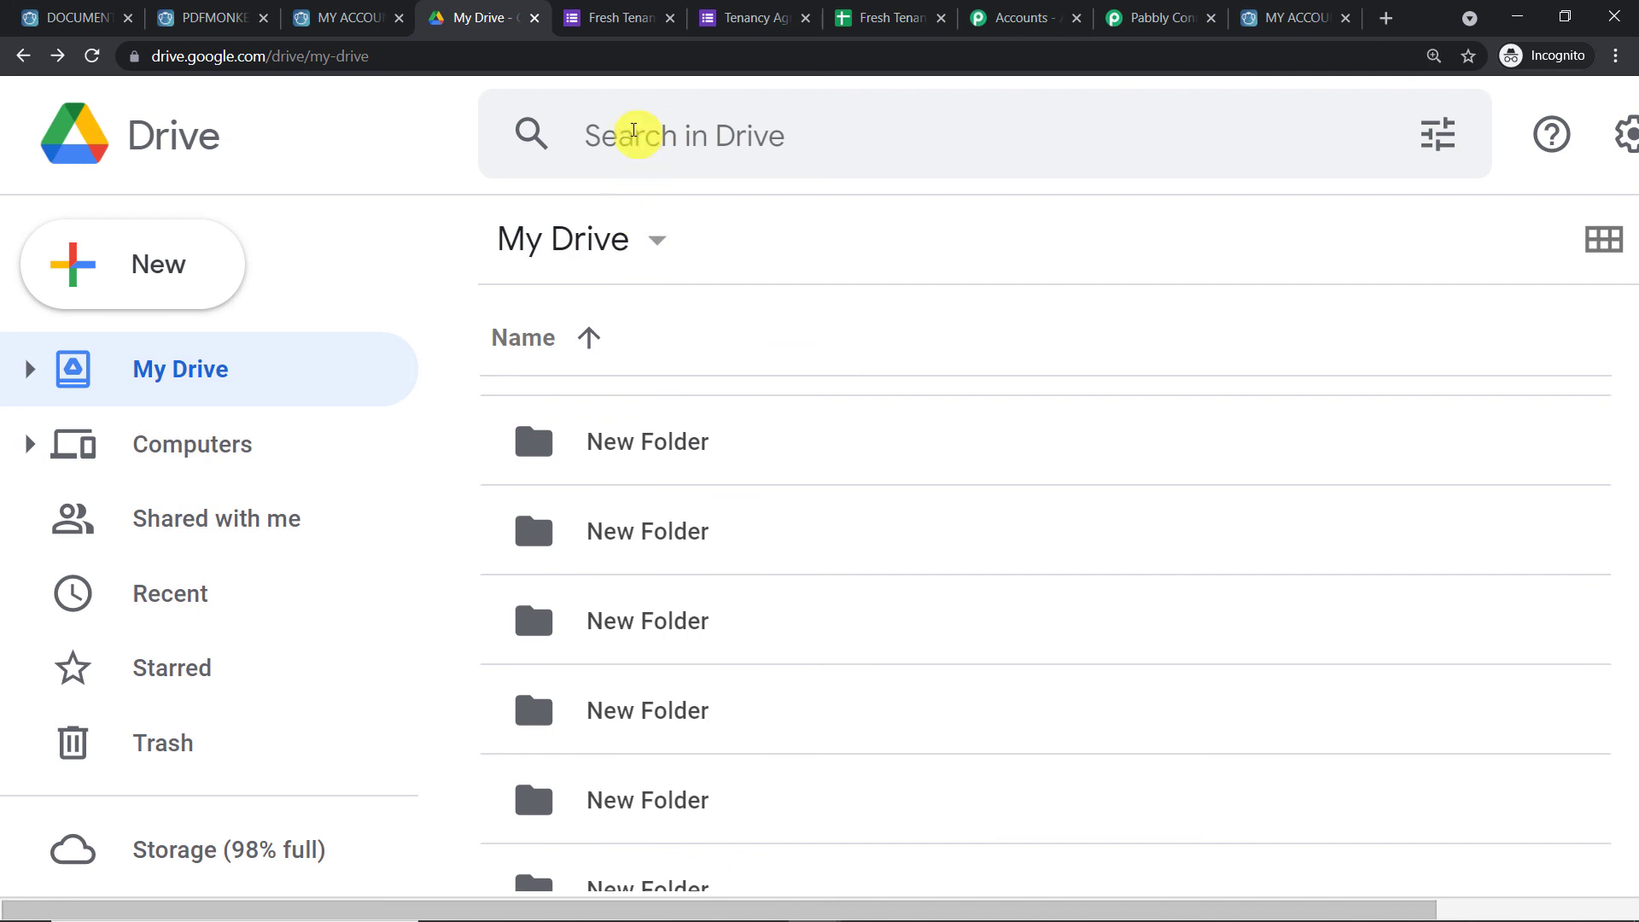
pyautogui.click(633, 131)
pyautogui.write('te')
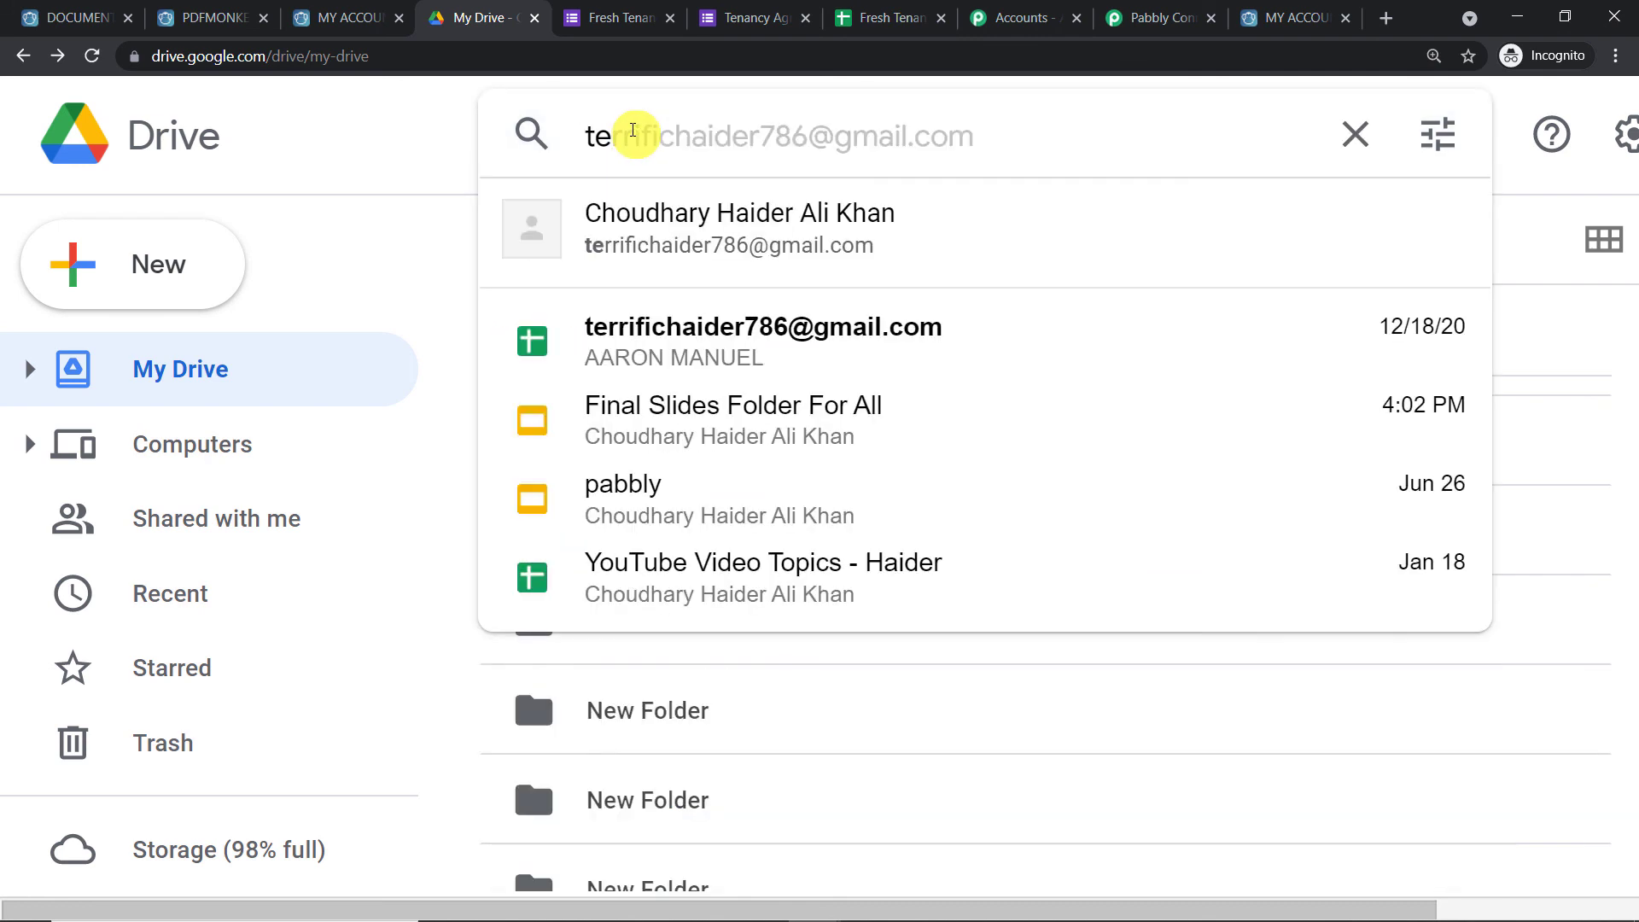
pyautogui.write('n')
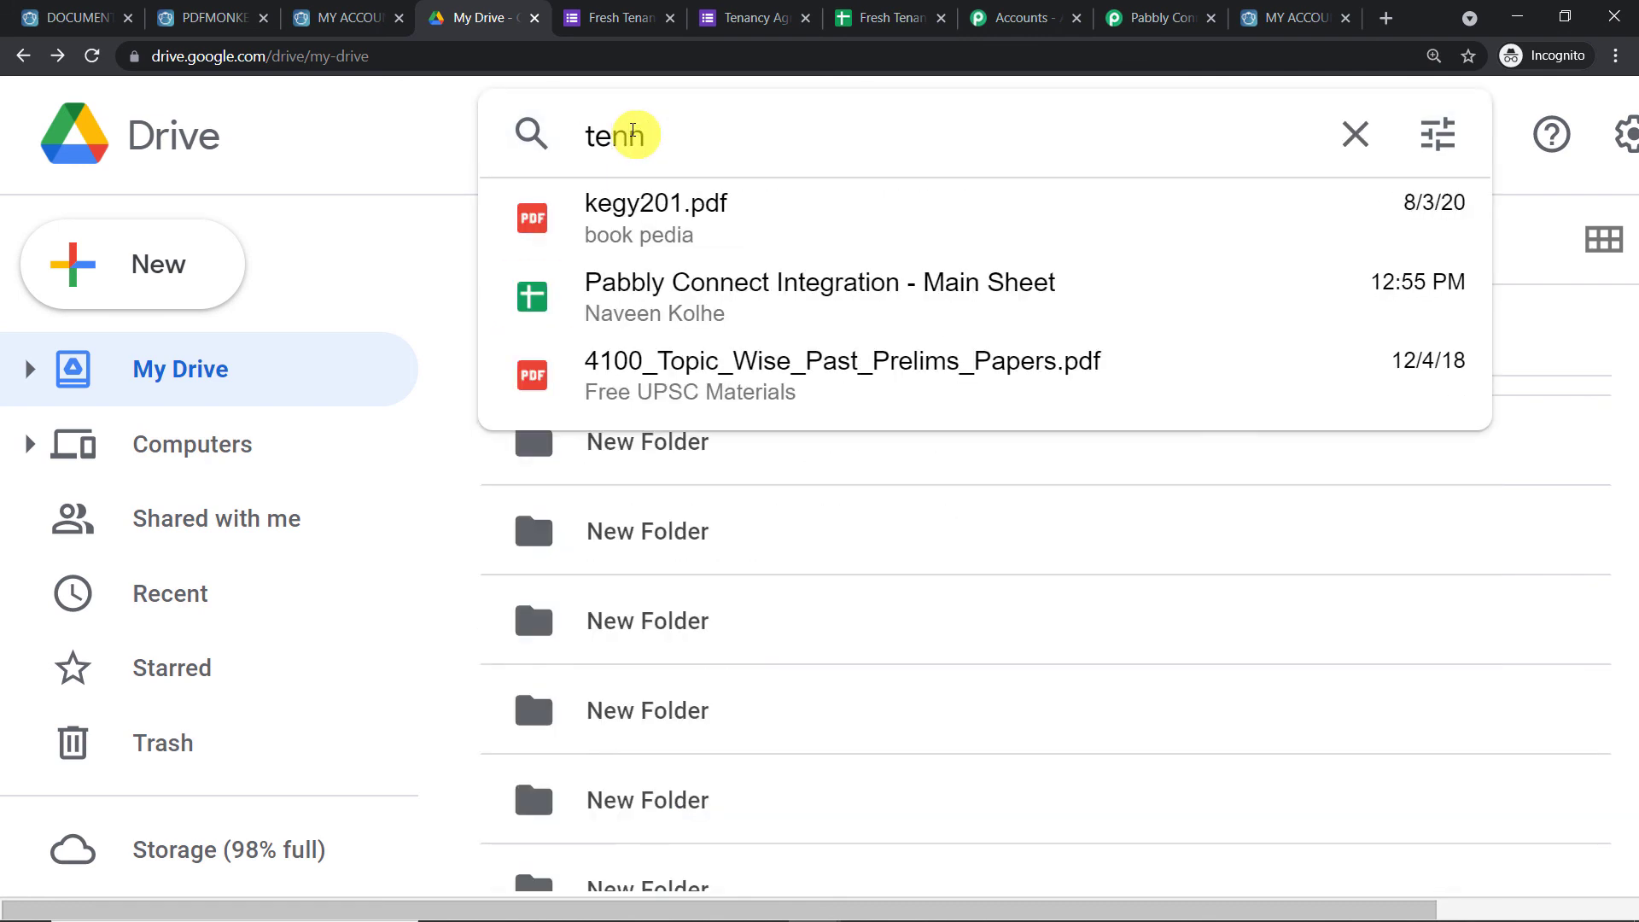
pyautogui.write('anc')
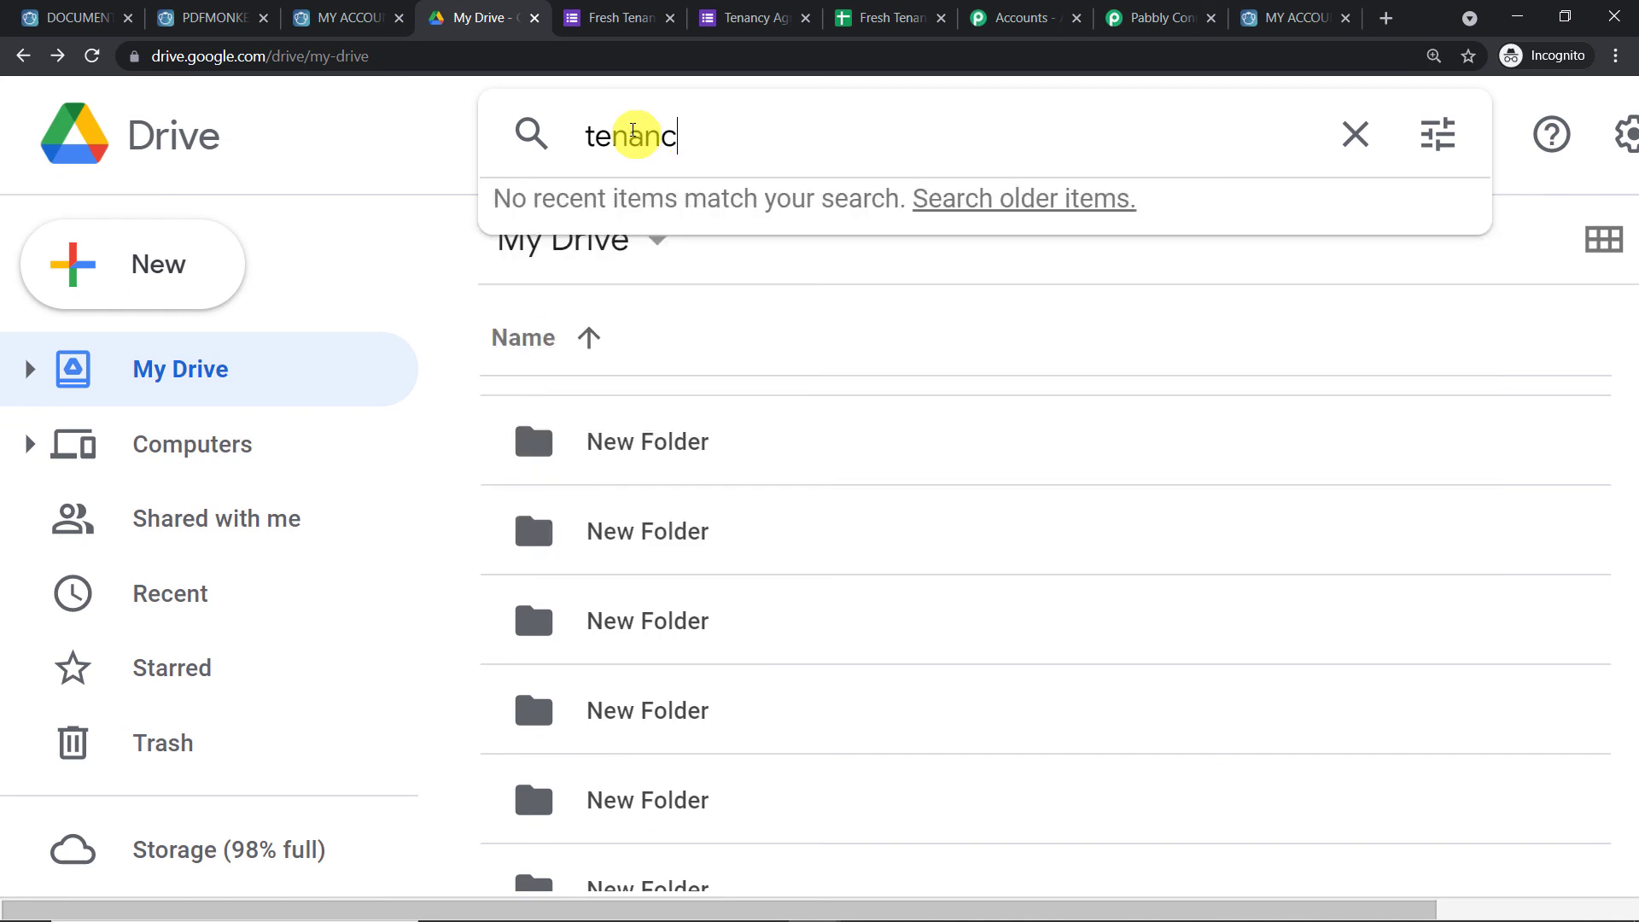
pyautogui.write('y')
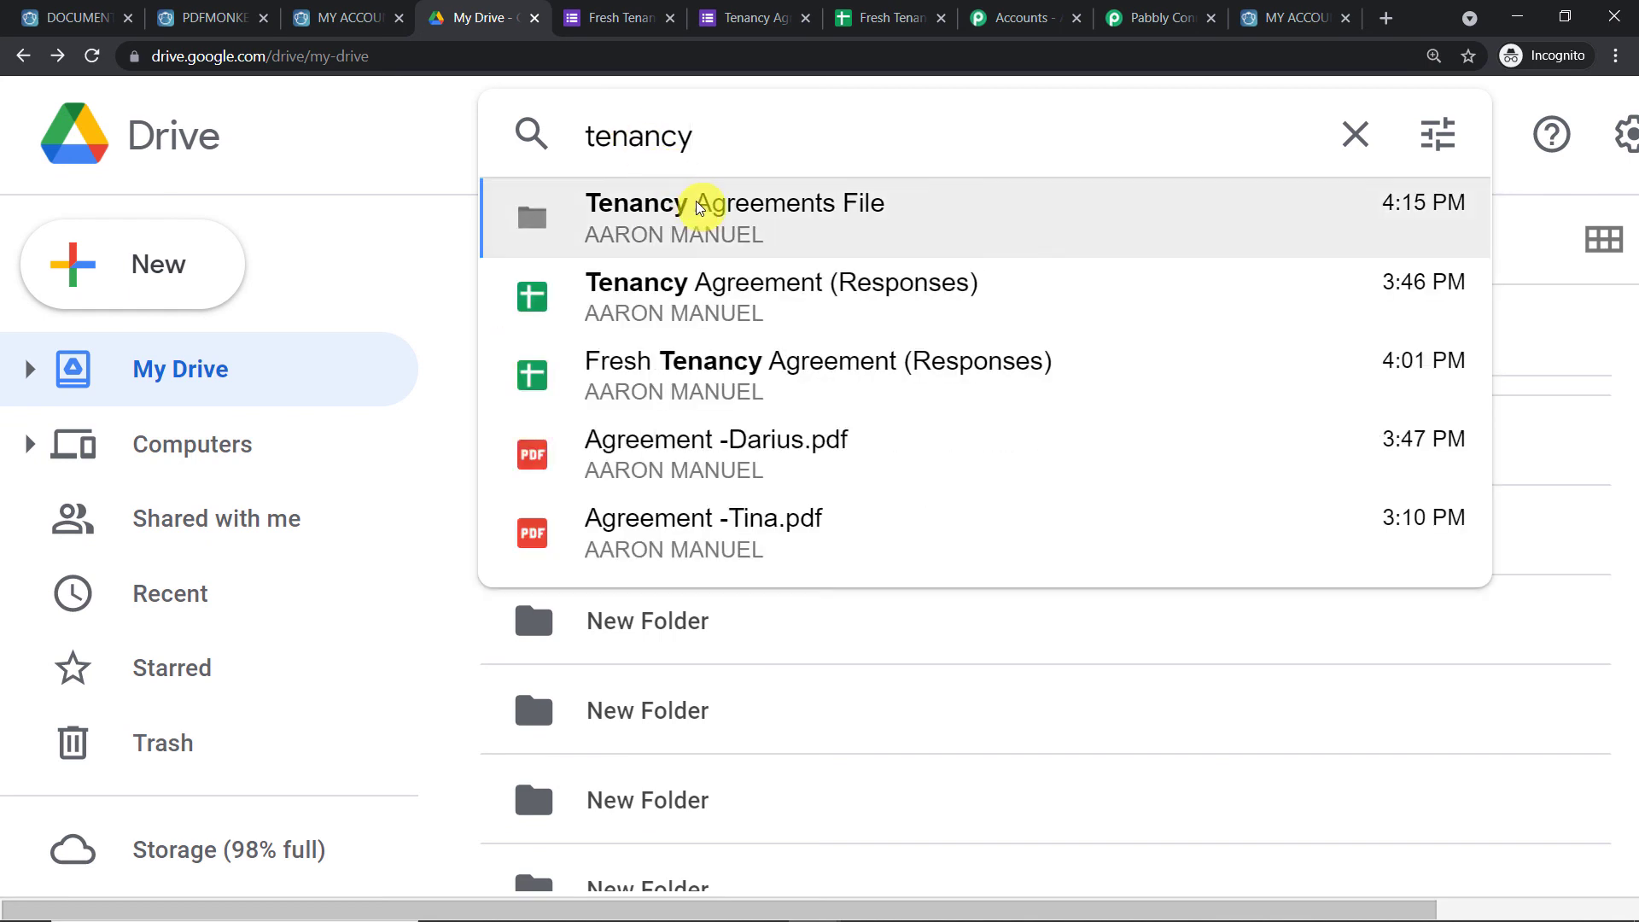
pyautogui.click(698, 207)
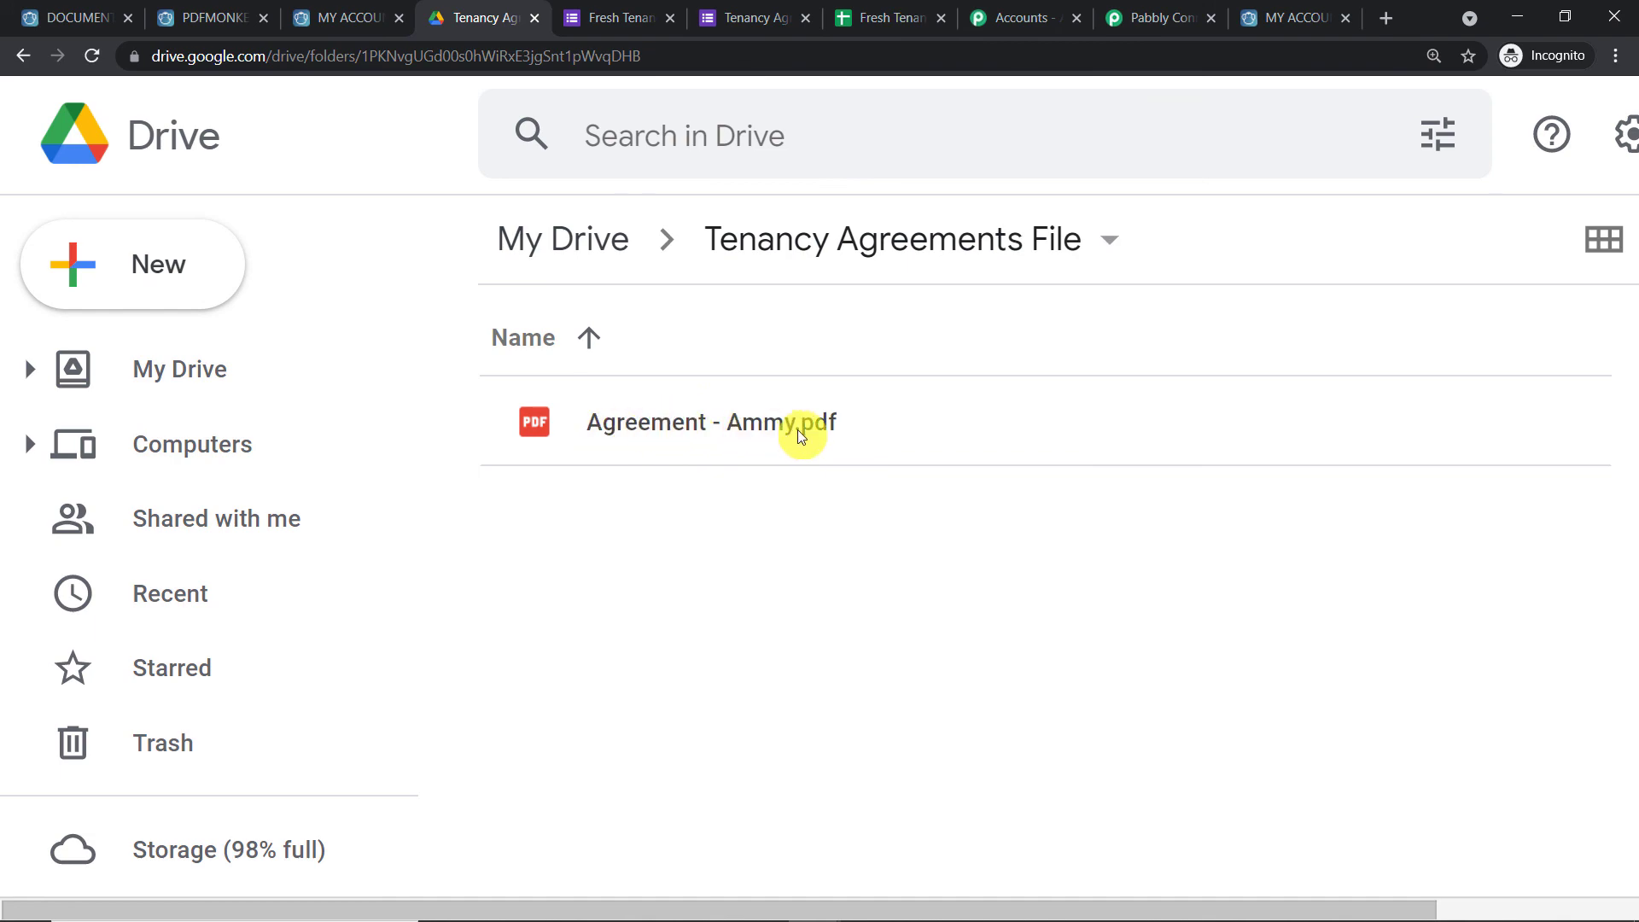
# Preview the uploaded agreement PDF to verify its filled-in details, then return to Pabbly Connect
pyautogui.doubleClick(771, 427)
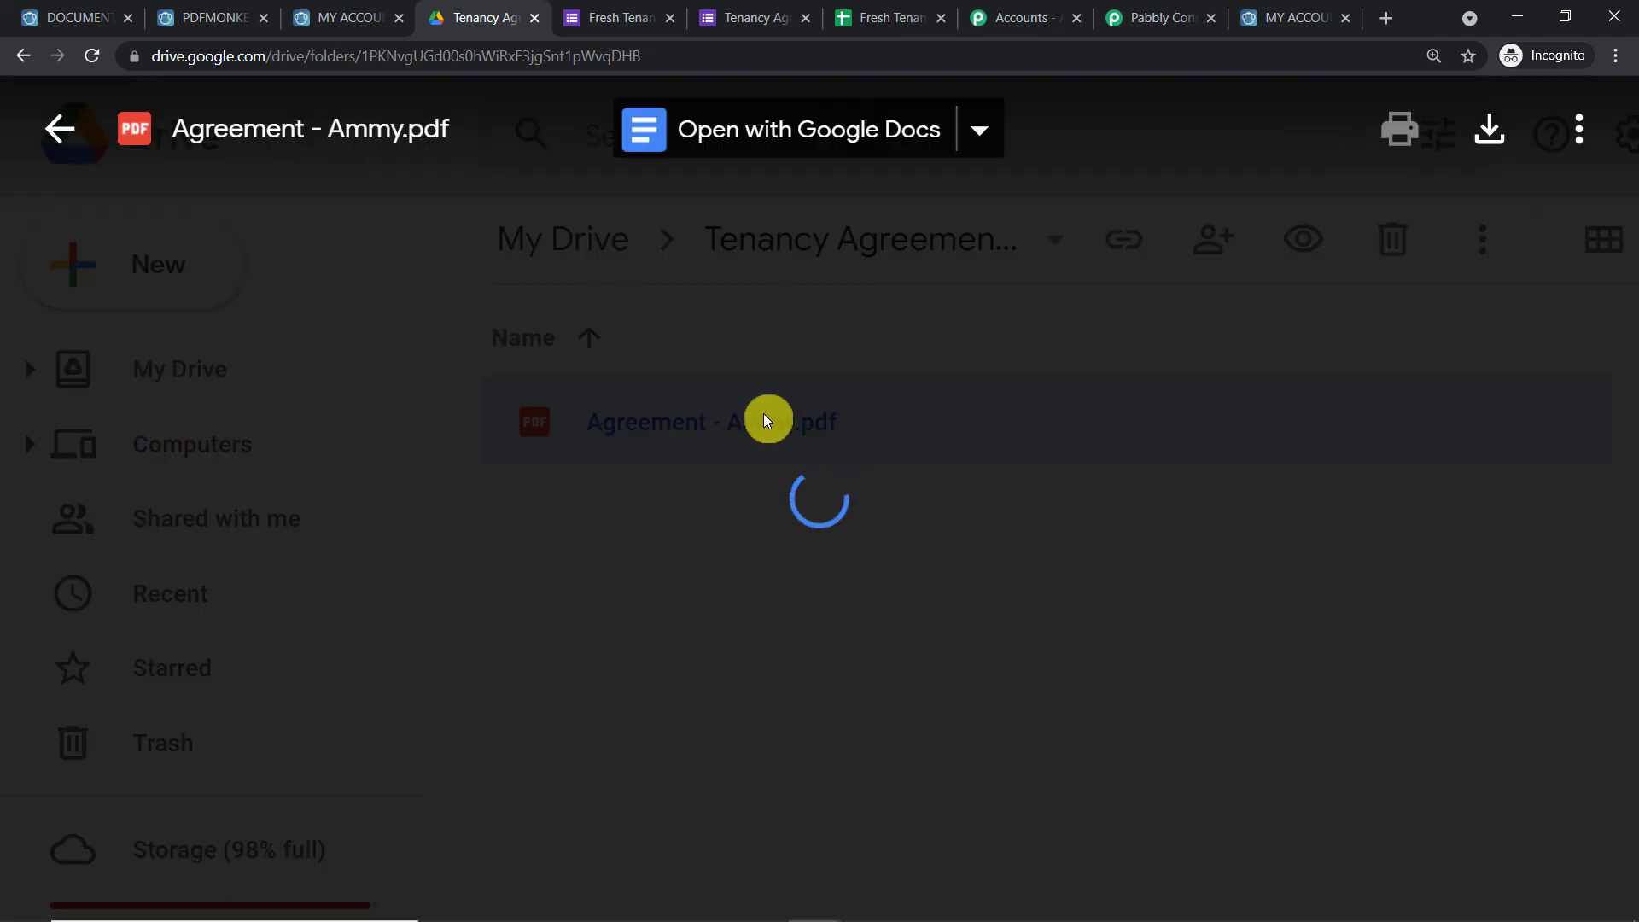
pyautogui.scroll(-1, 683, 350)
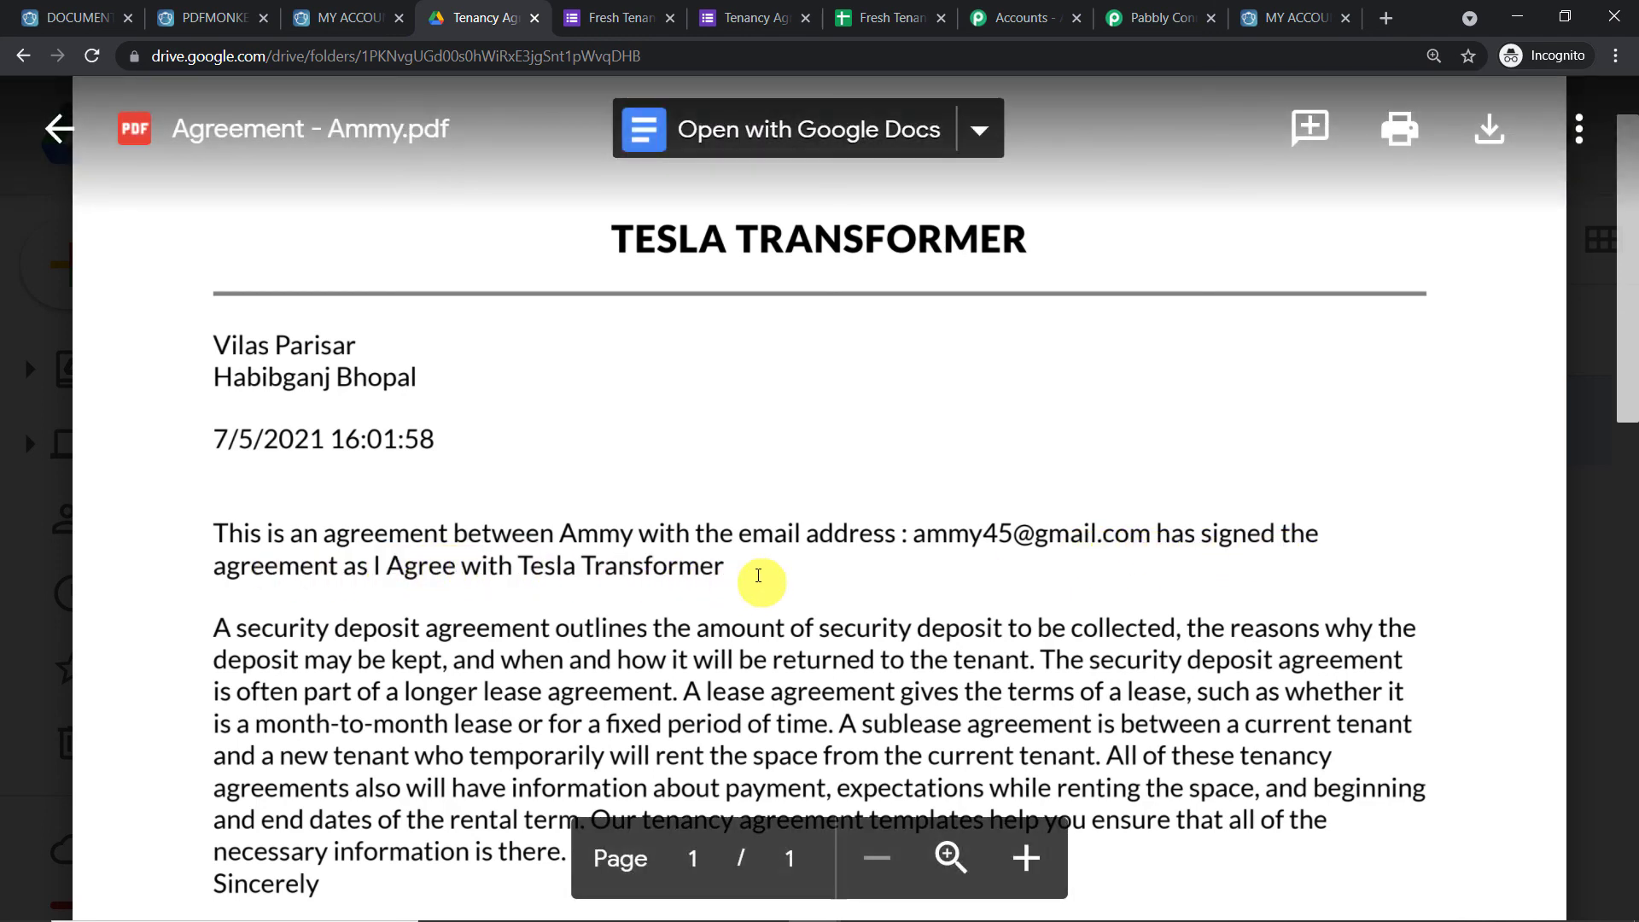
pyautogui.scroll(-3, 603, 519)
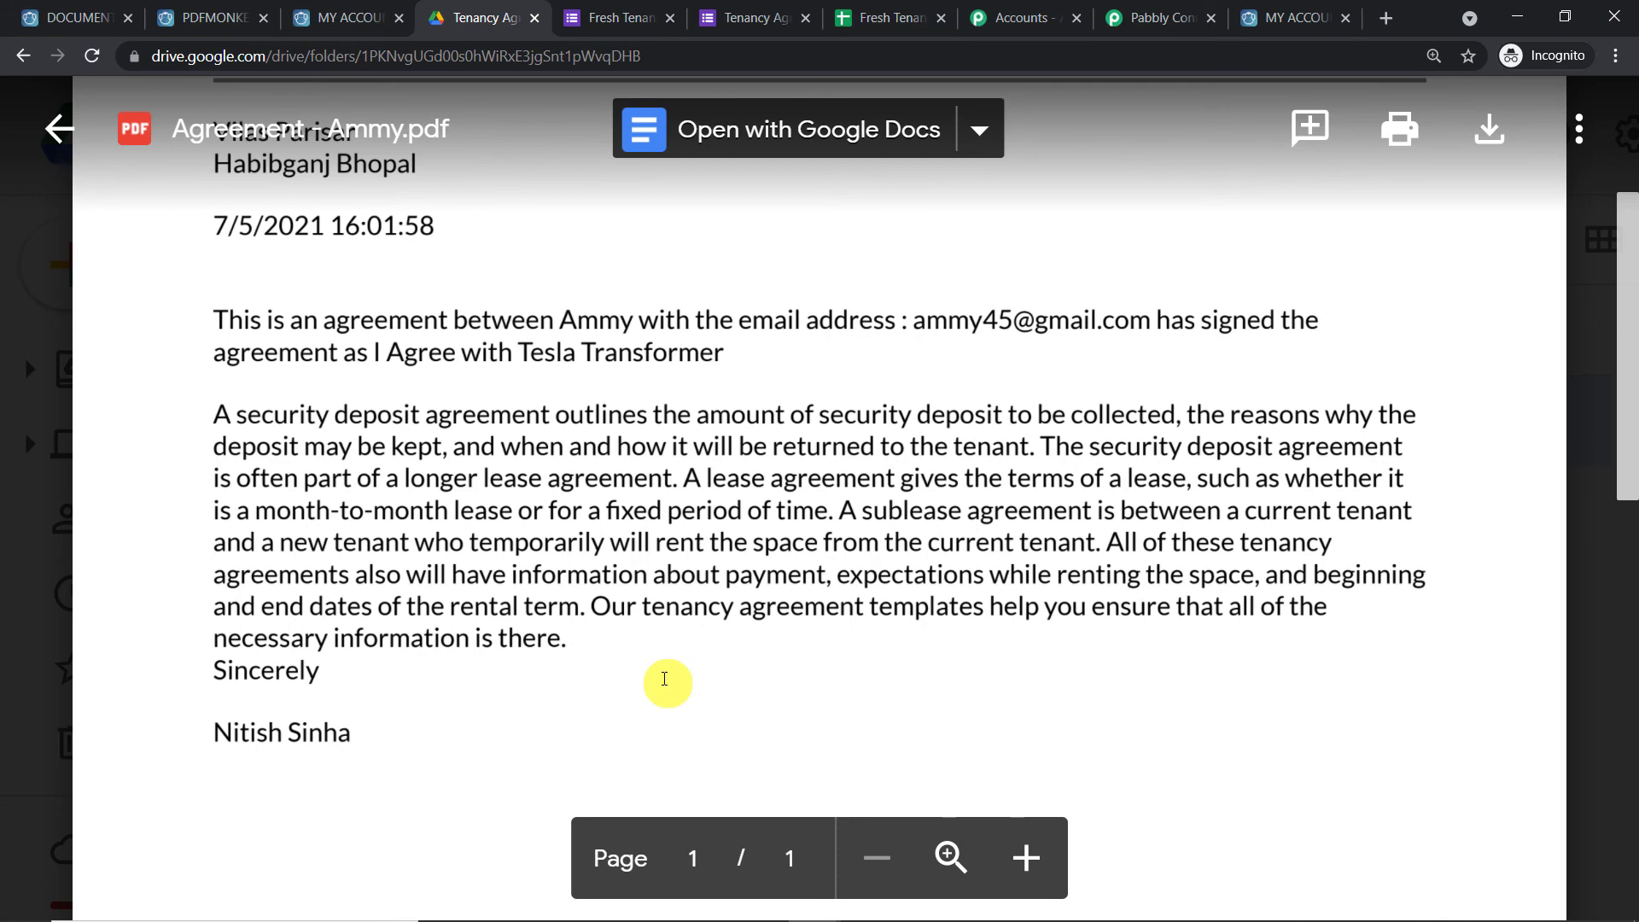
pyautogui.scroll(3, 513, 359)
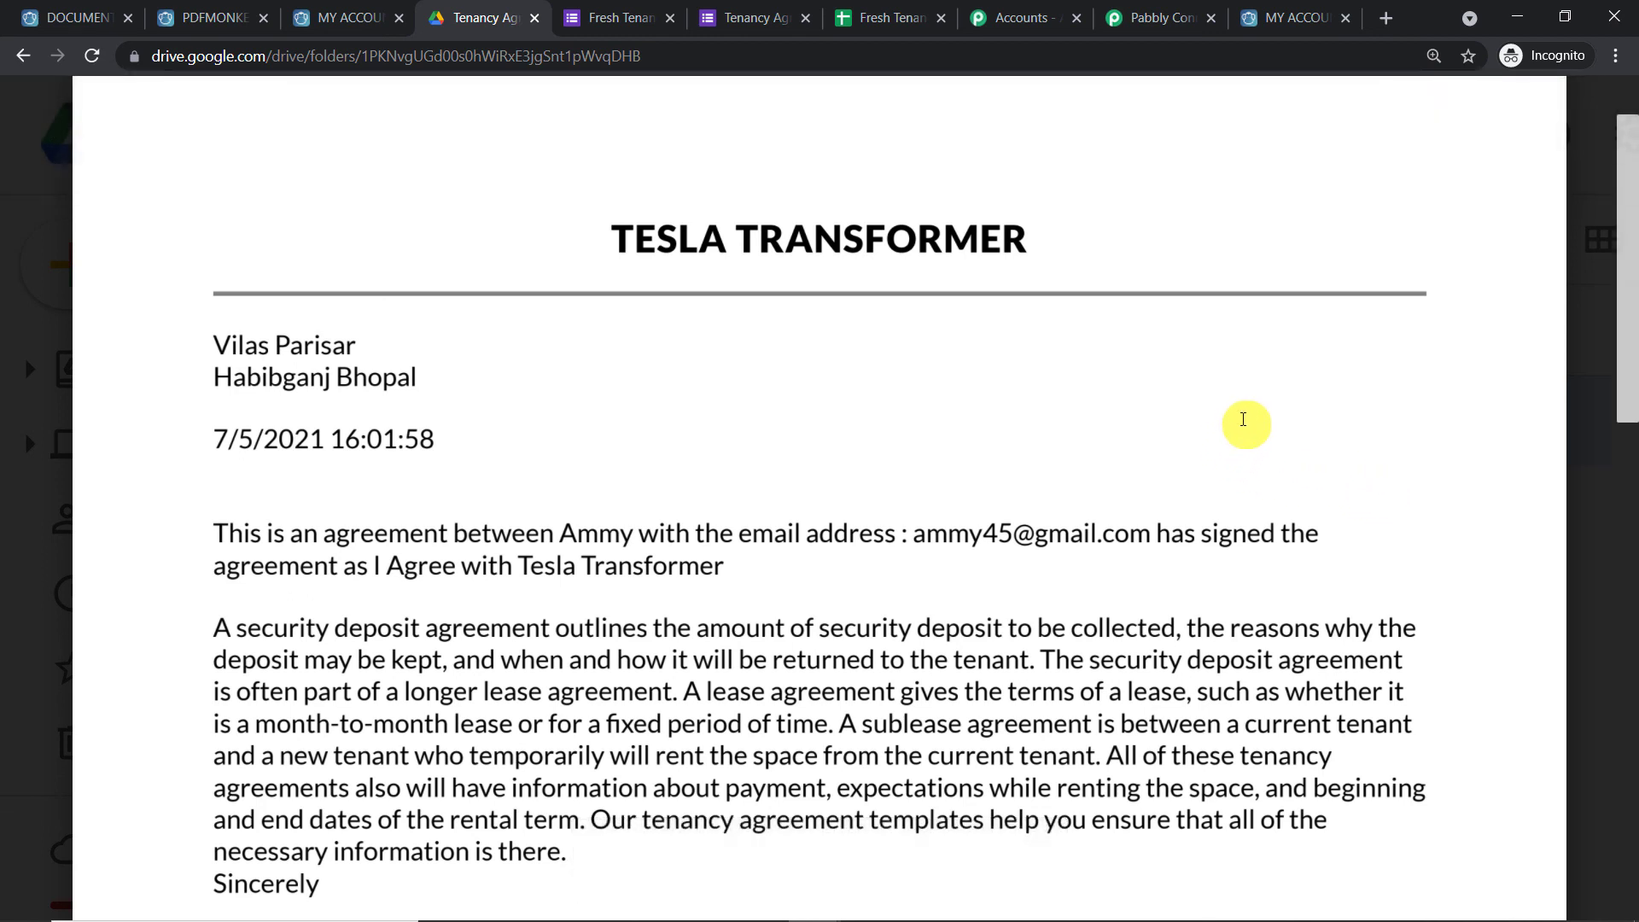
pyautogui.click(1157, 10)
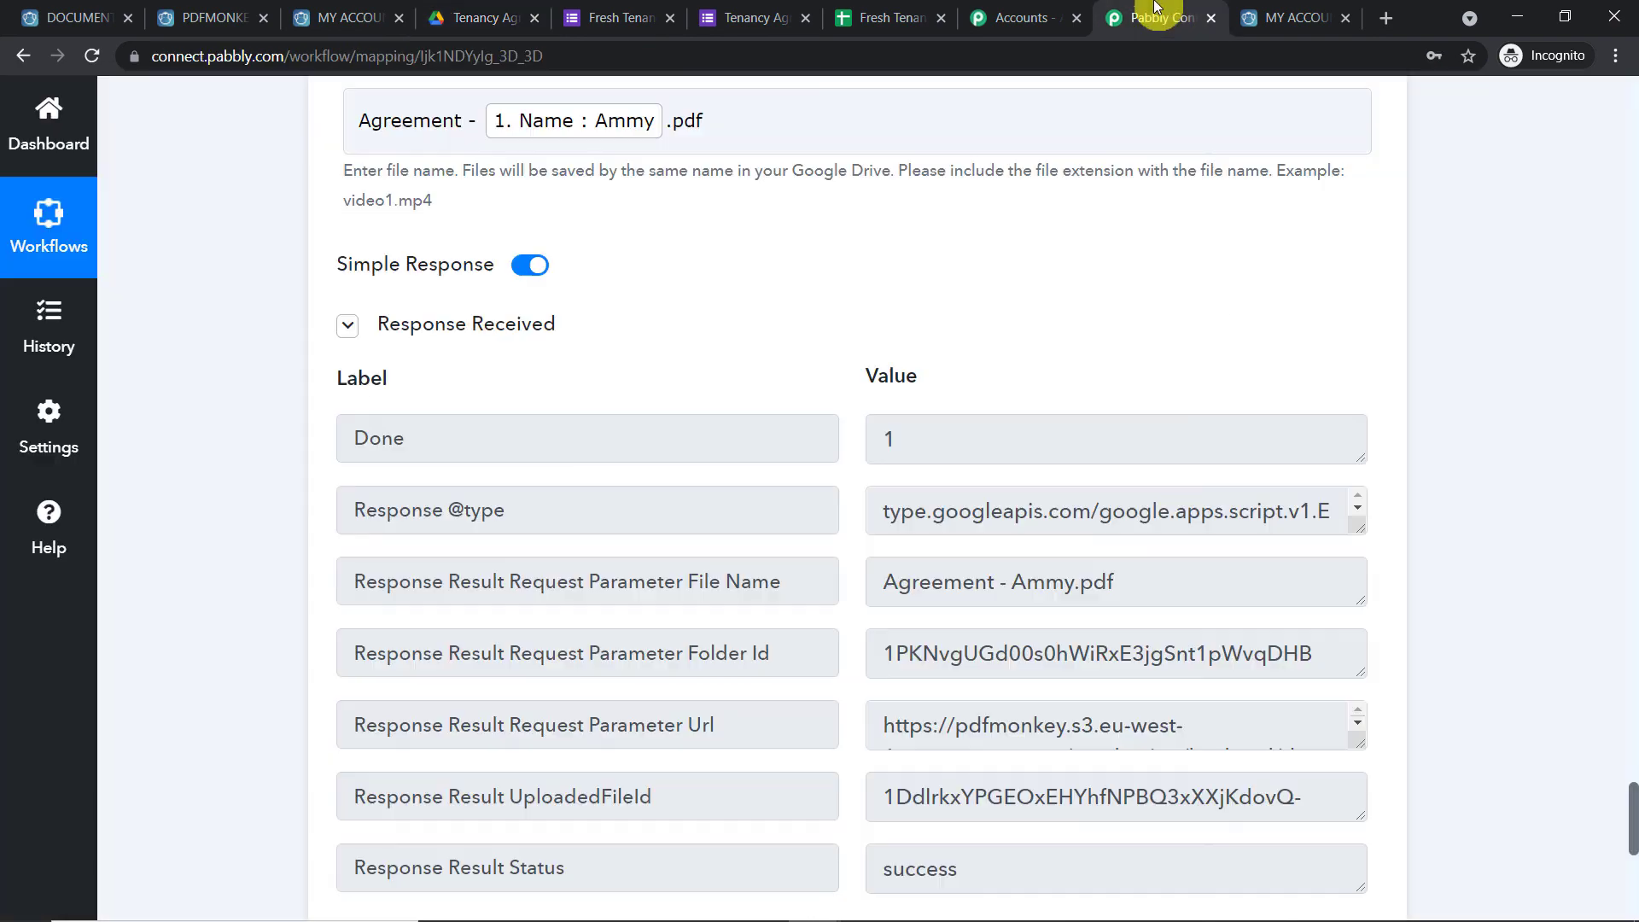
# Collapse the PDFMonkey Generate Document and Google Forms trigger steps
pyautogui.scroll(15, 1631, 381)
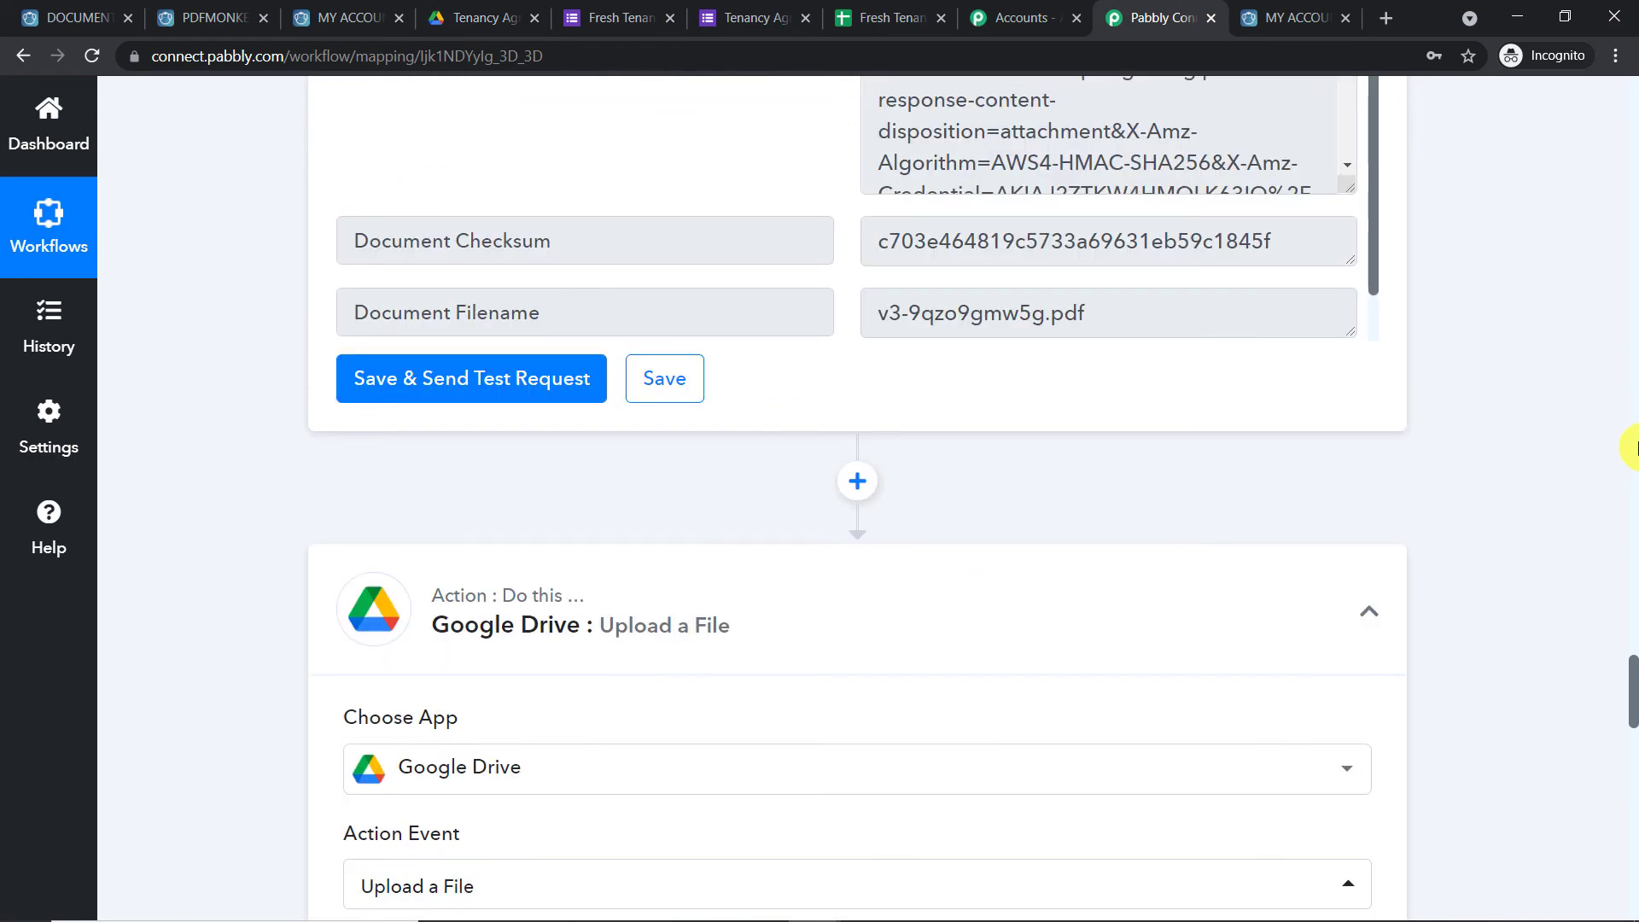
pyautogui.scroll(15, 1633, 469)
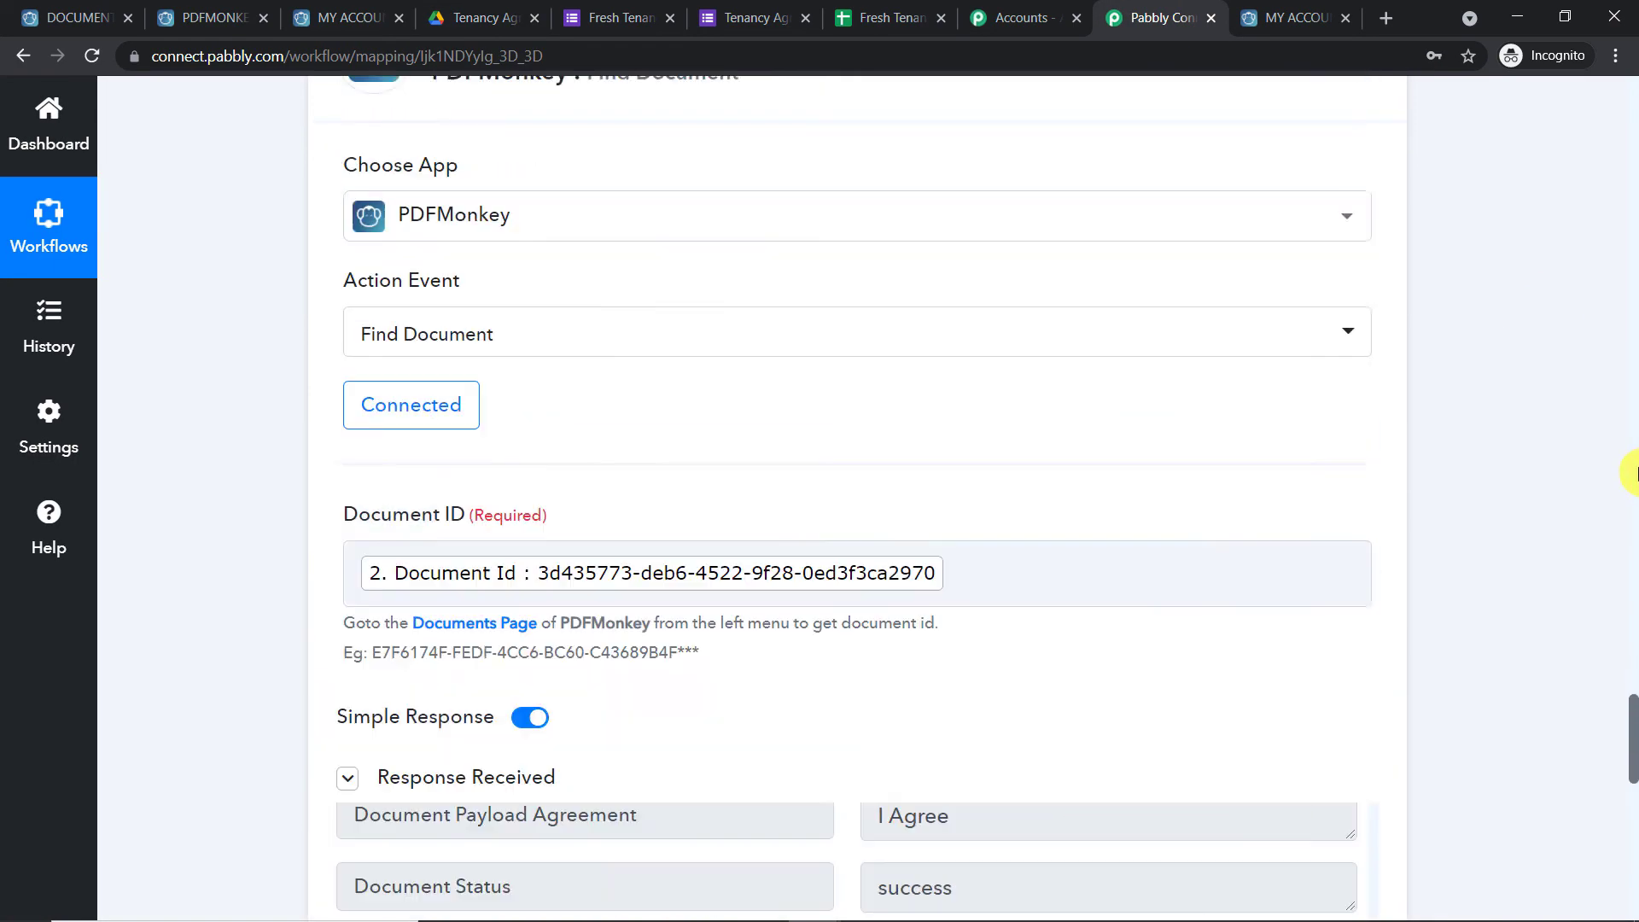
pyautogui.scroll(15, 1632, 325)
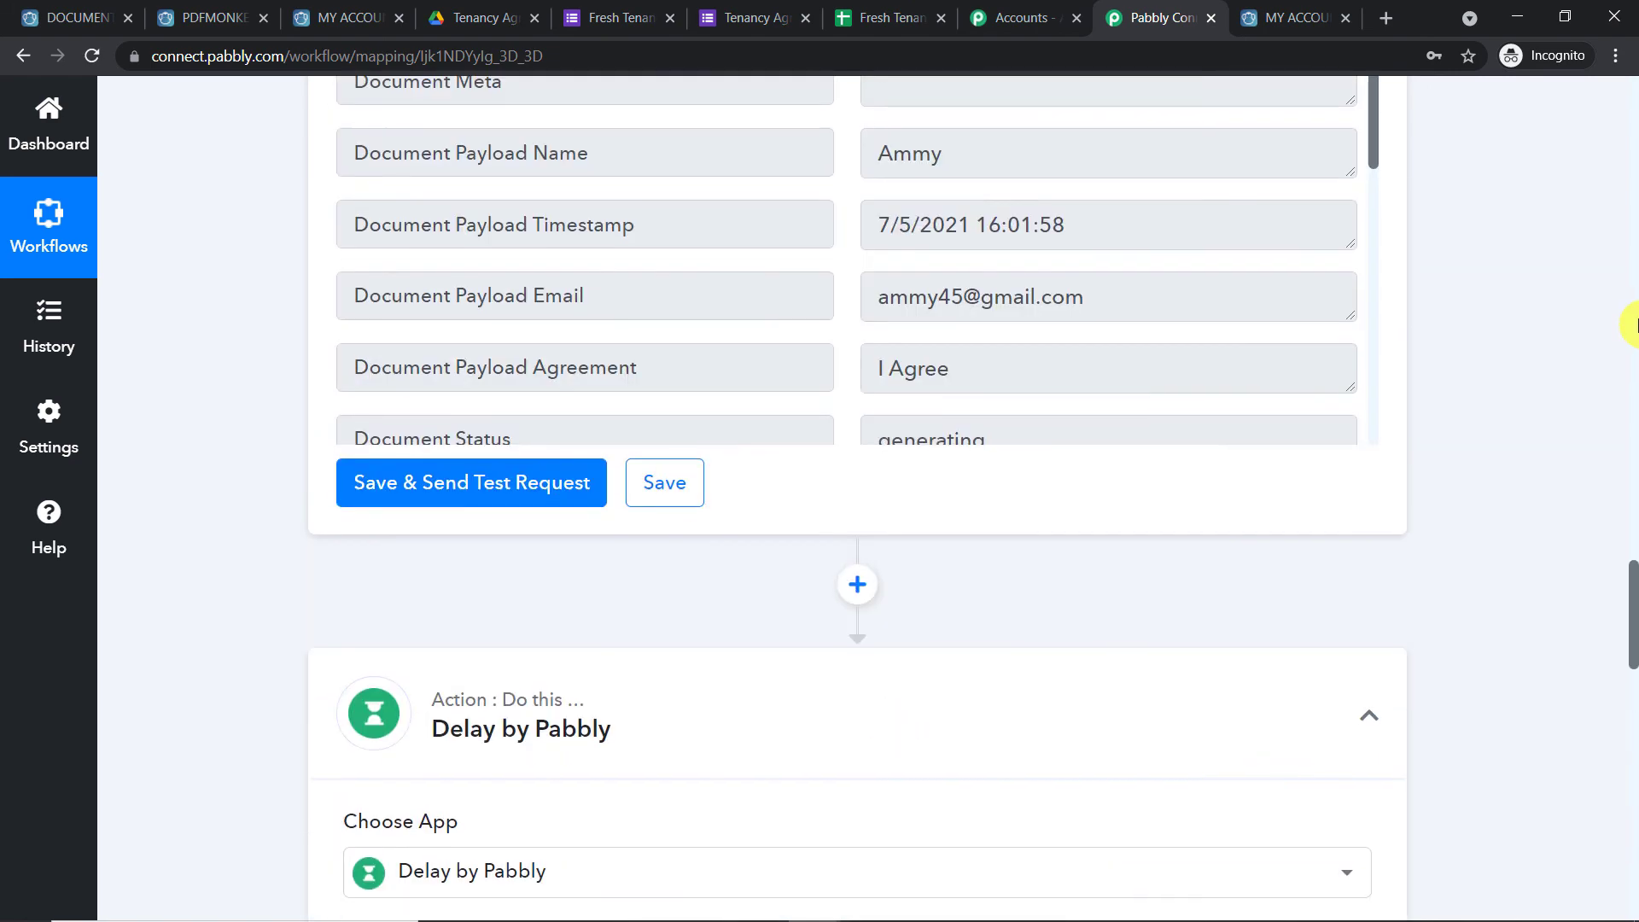
pyautogui.scroll(15, 1631, 207)
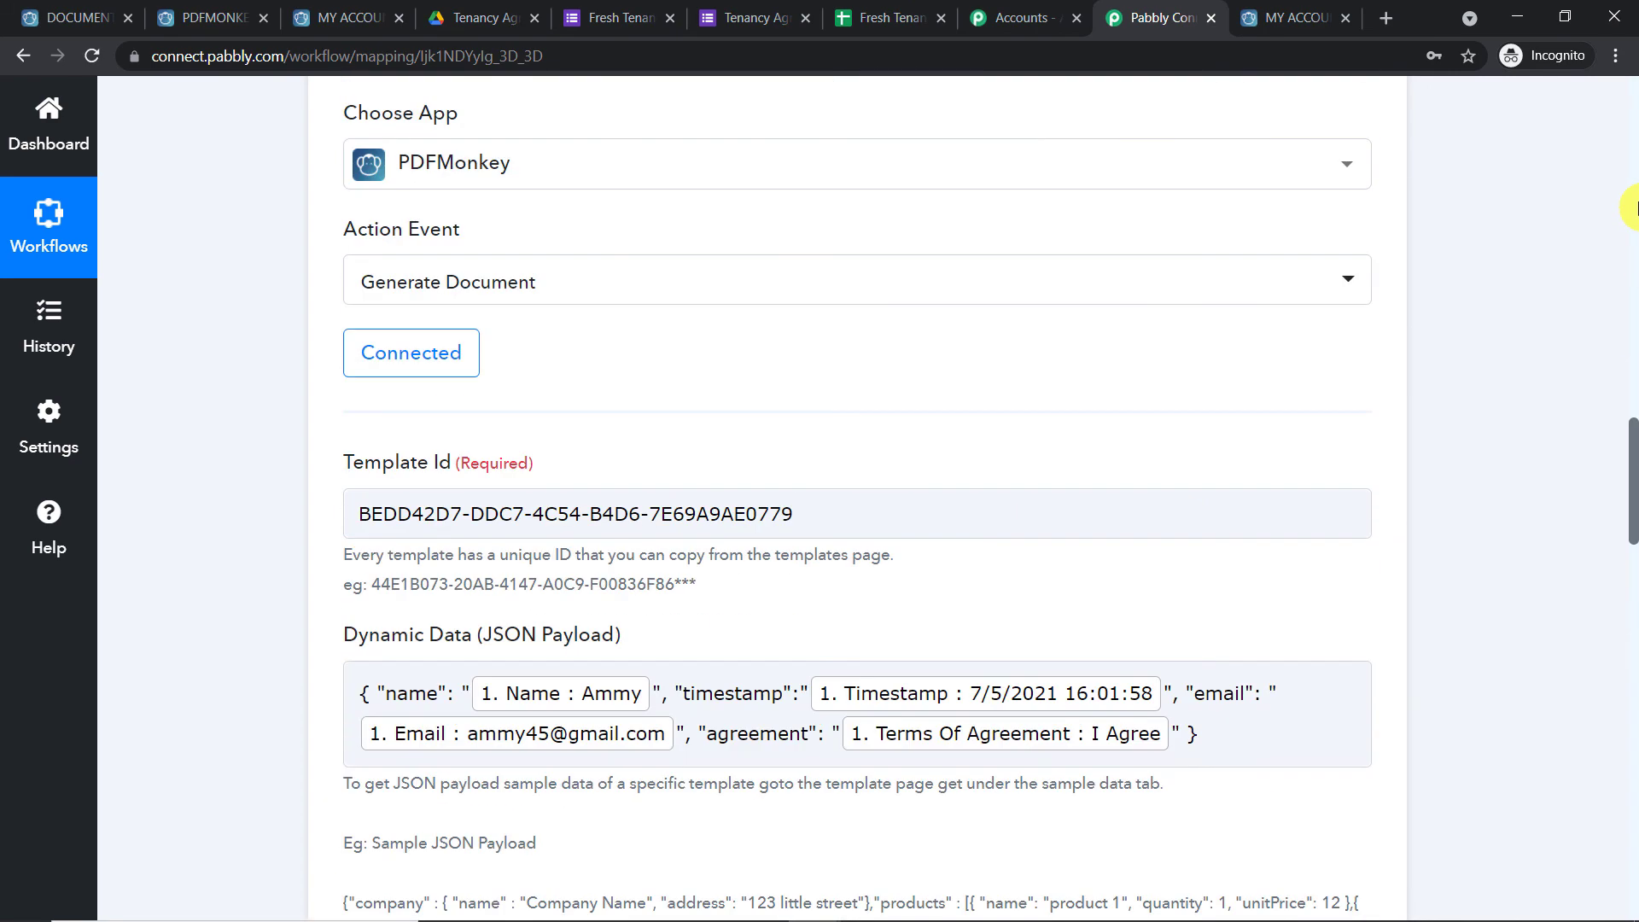
pyautogui.scroll(4, 963, 238)
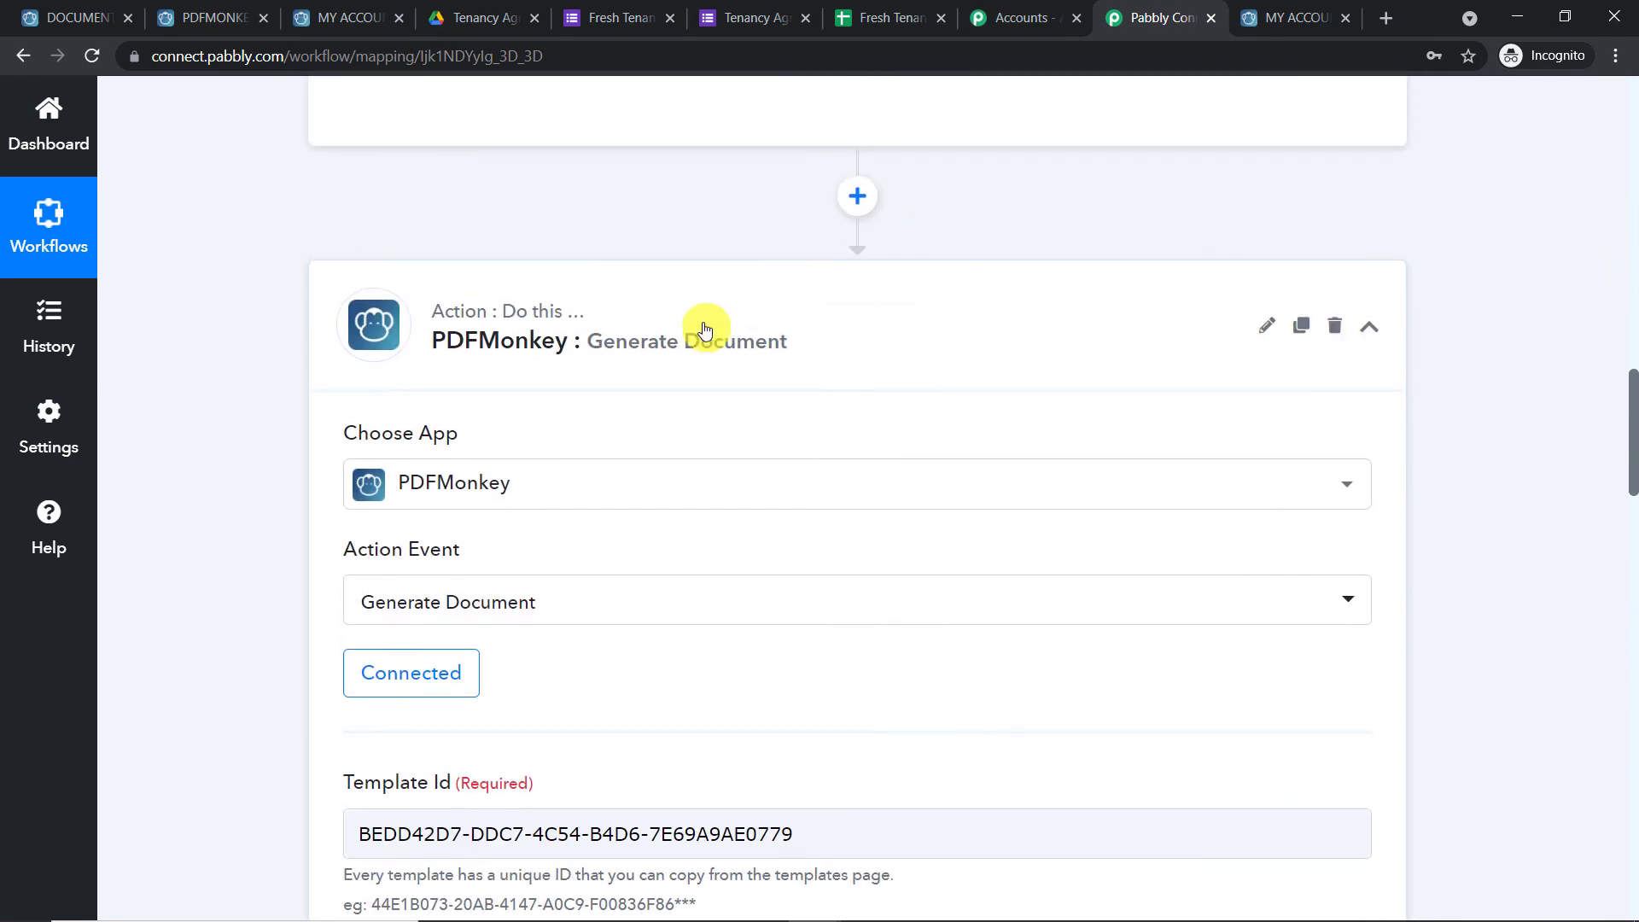
pyautogui.click(703, 326)
pyautogui.scroll(15, 1632, 177)
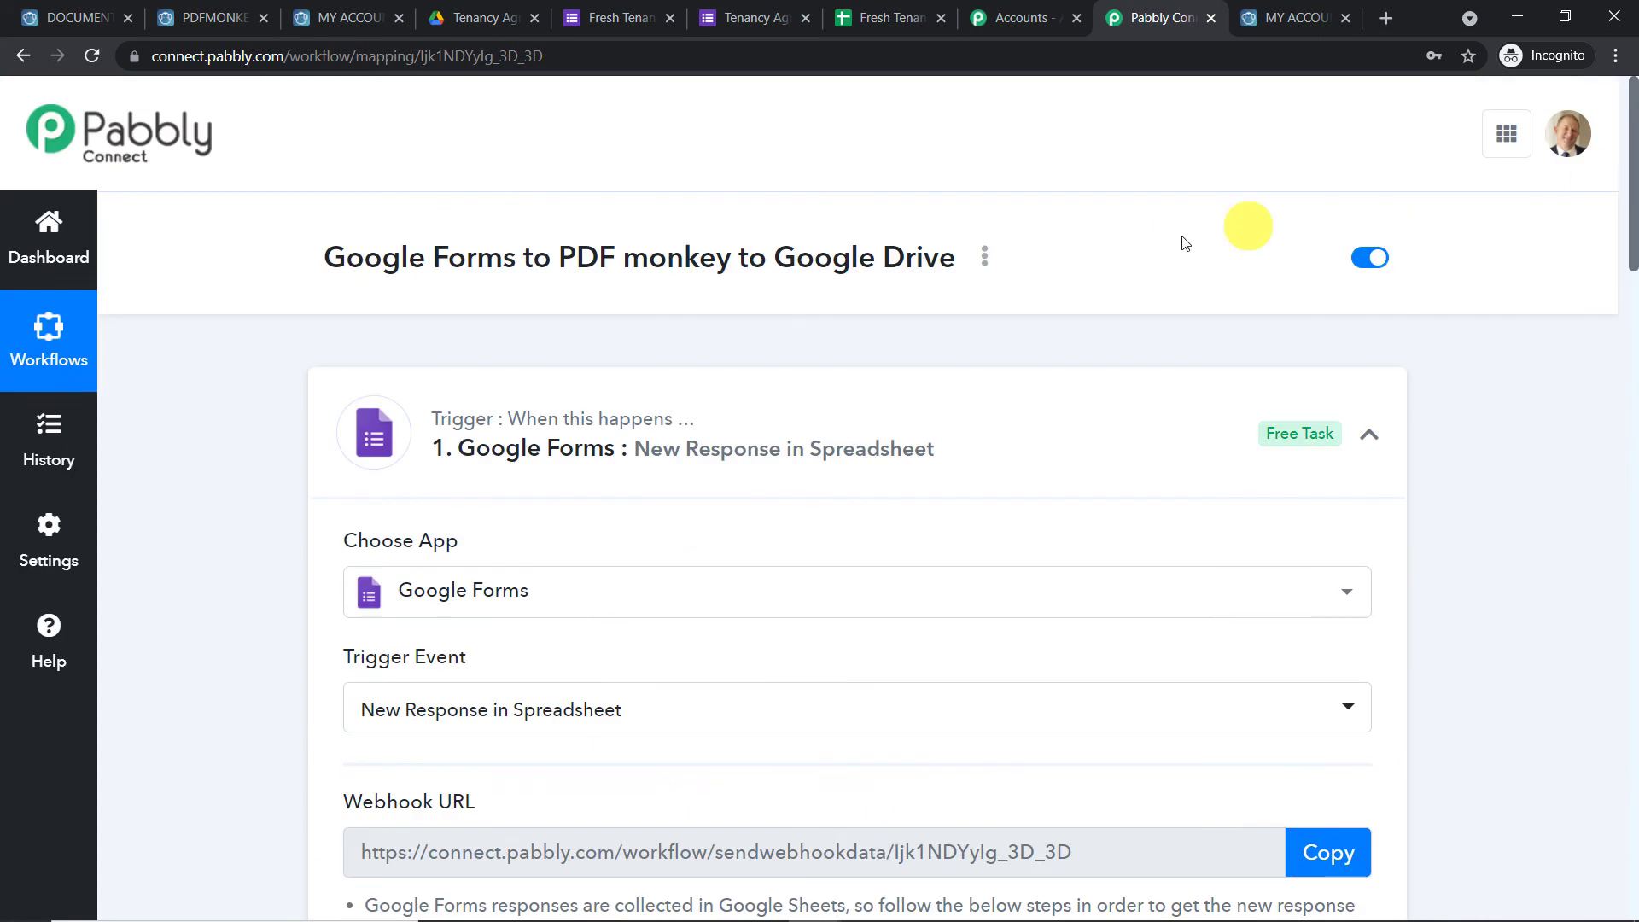
pyautogui.click(623, 418)
# Scroll through the collapsed workflow to review its trigger and four action steps
pyautogui.scroll(-3, 892, 321)
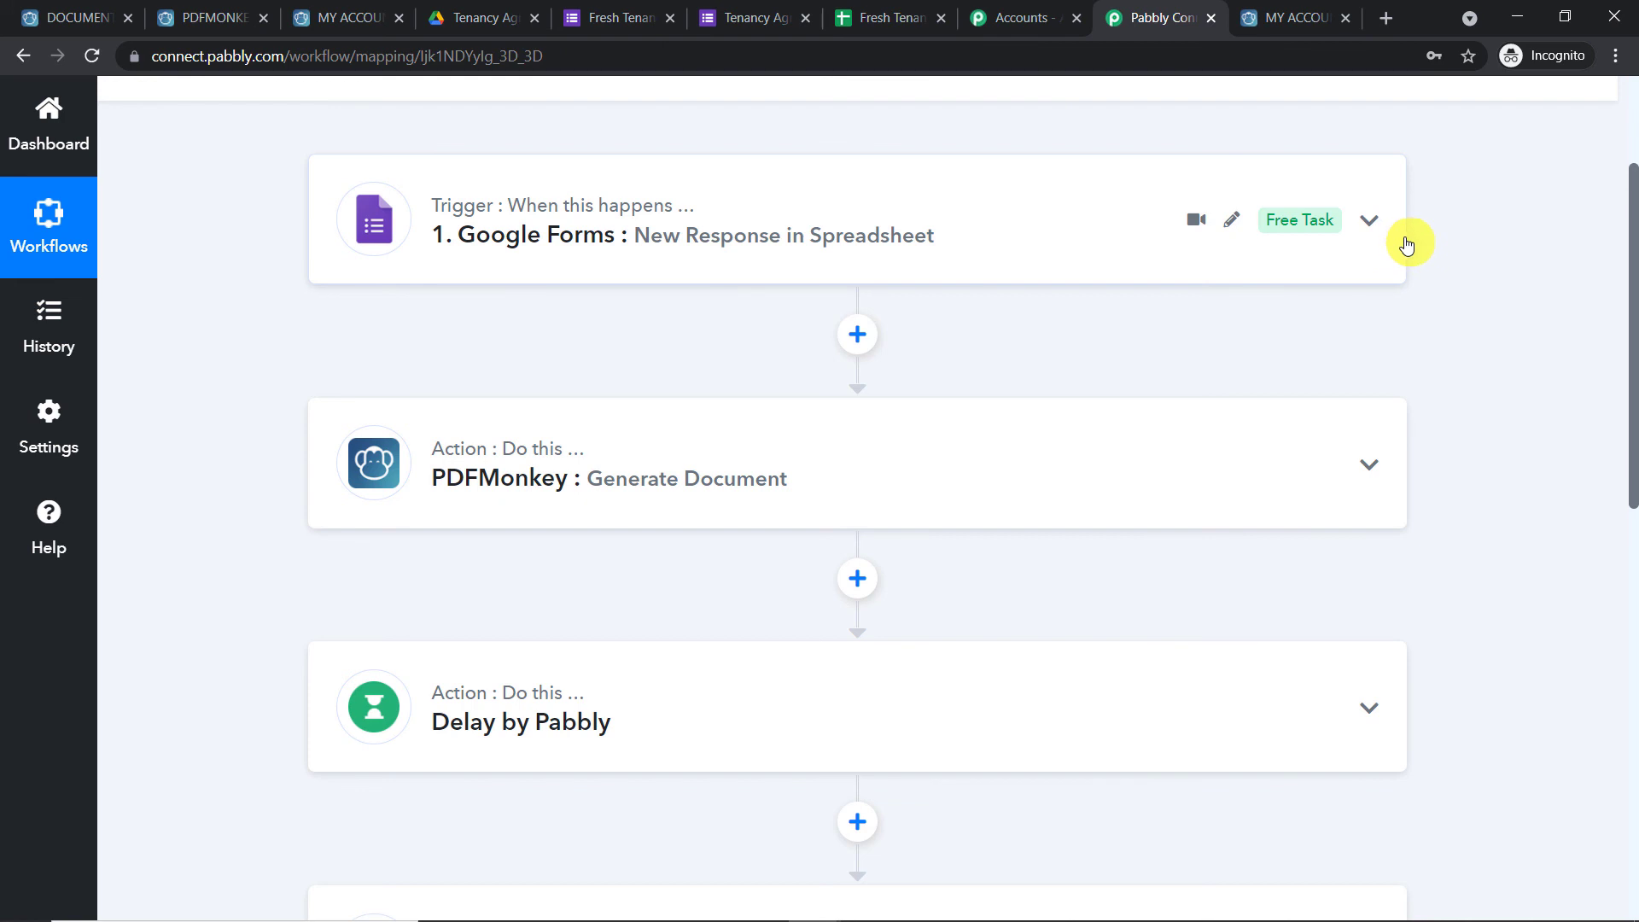
pyautogui.moveTo(1297, 469)
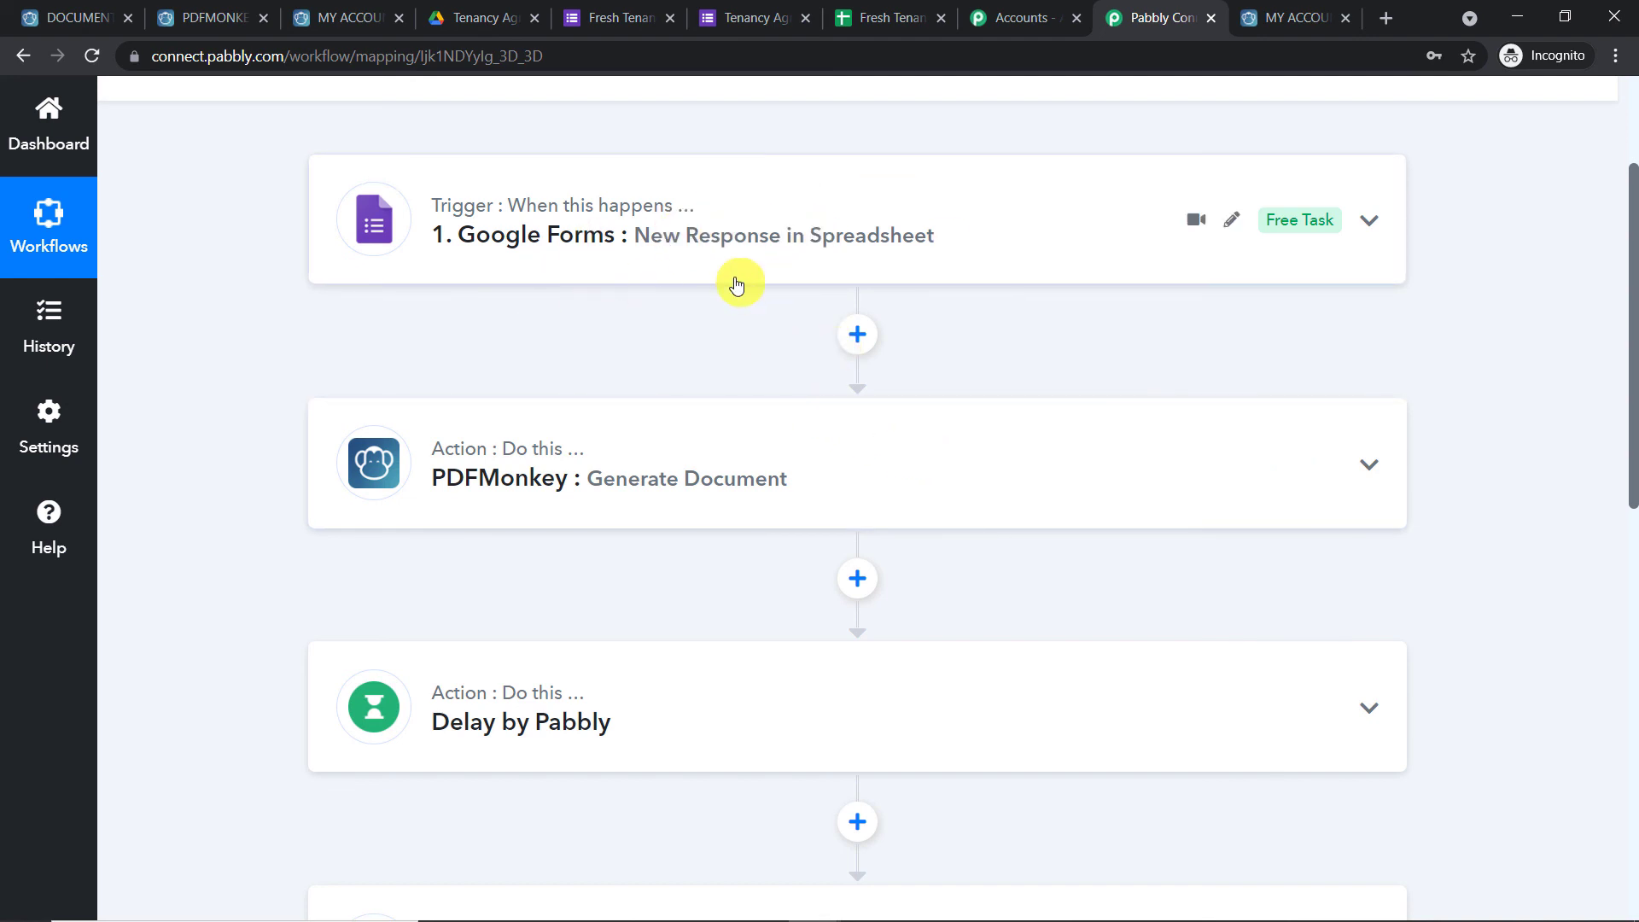
pyautogui.scroll(-4, 736, 284)
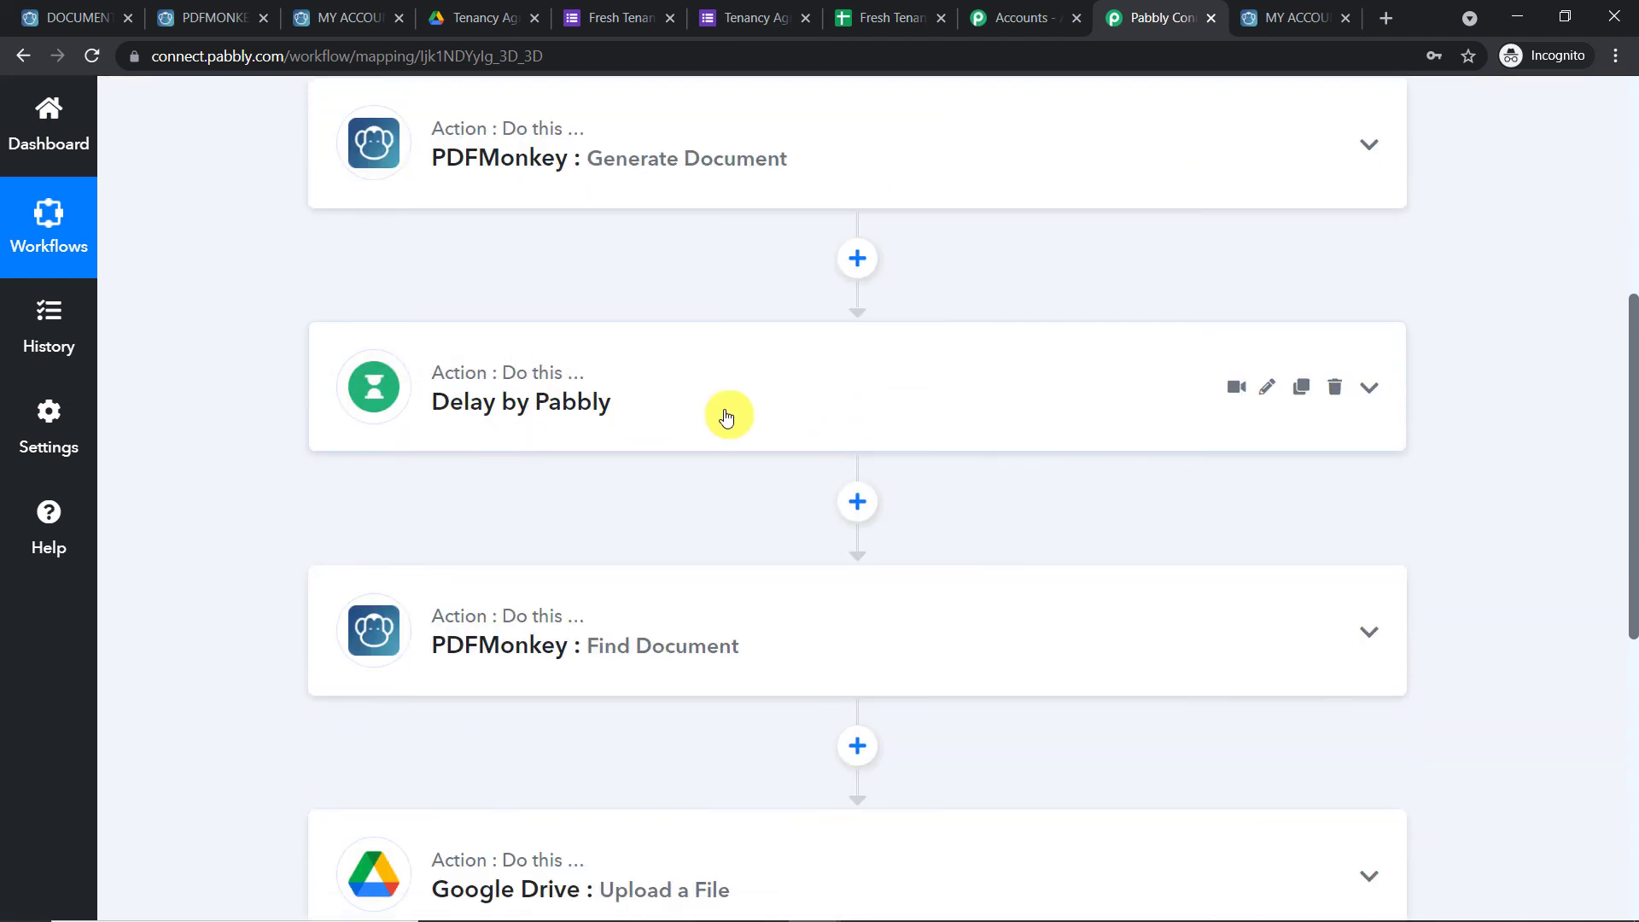
pyautogui.scroll(-1, 730, 409)
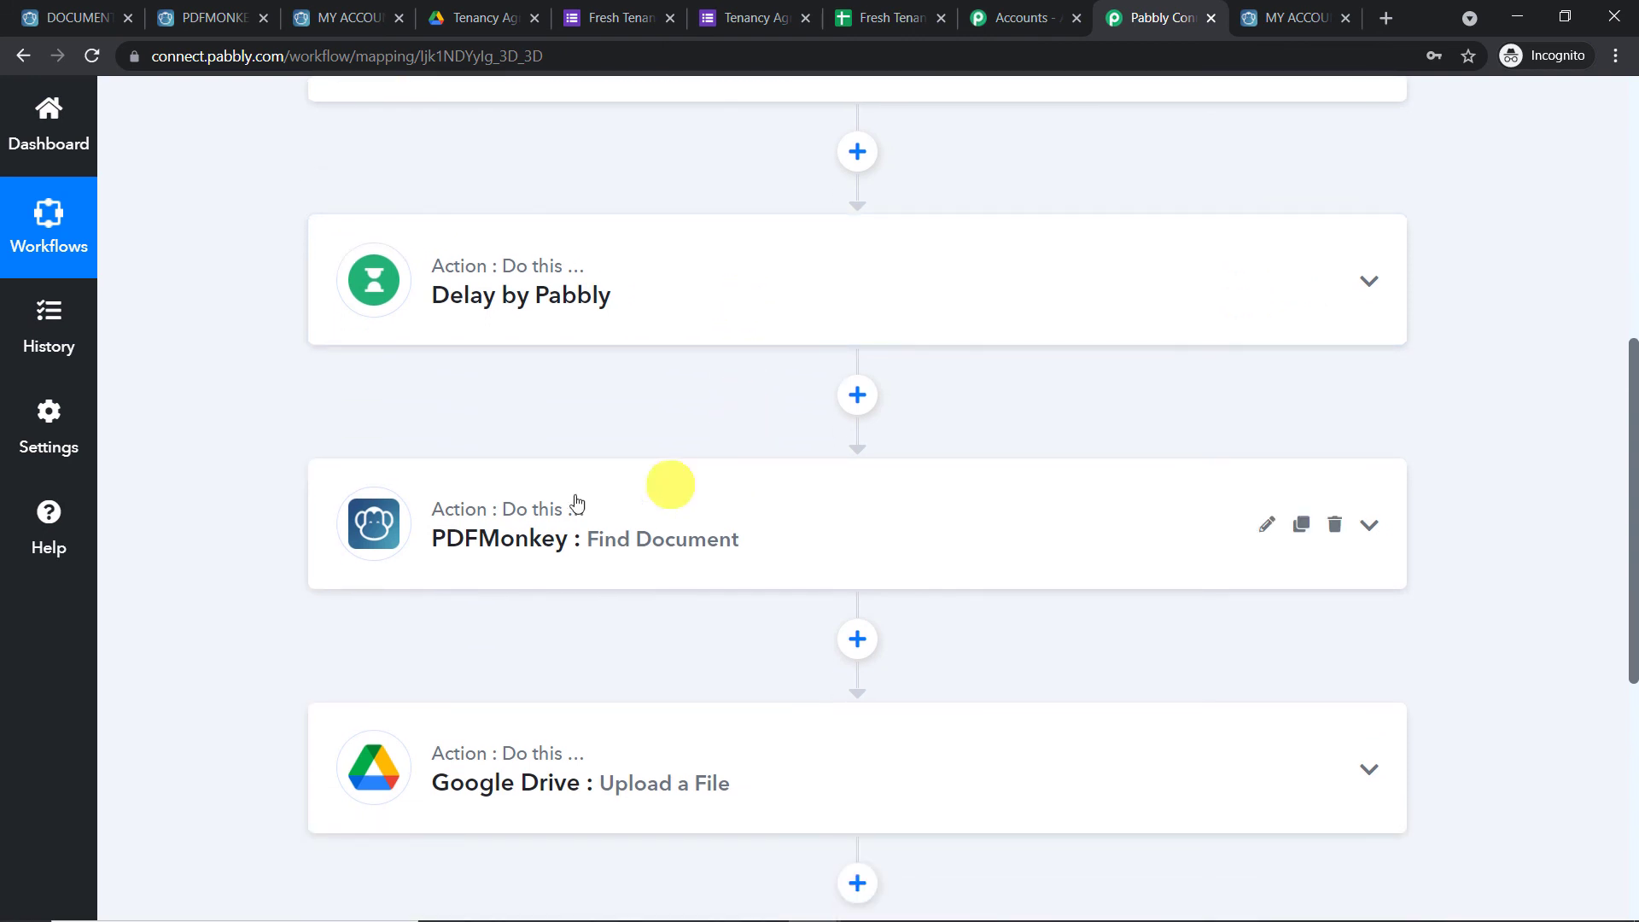
pyautogui.scroll(2, 1014, 327)
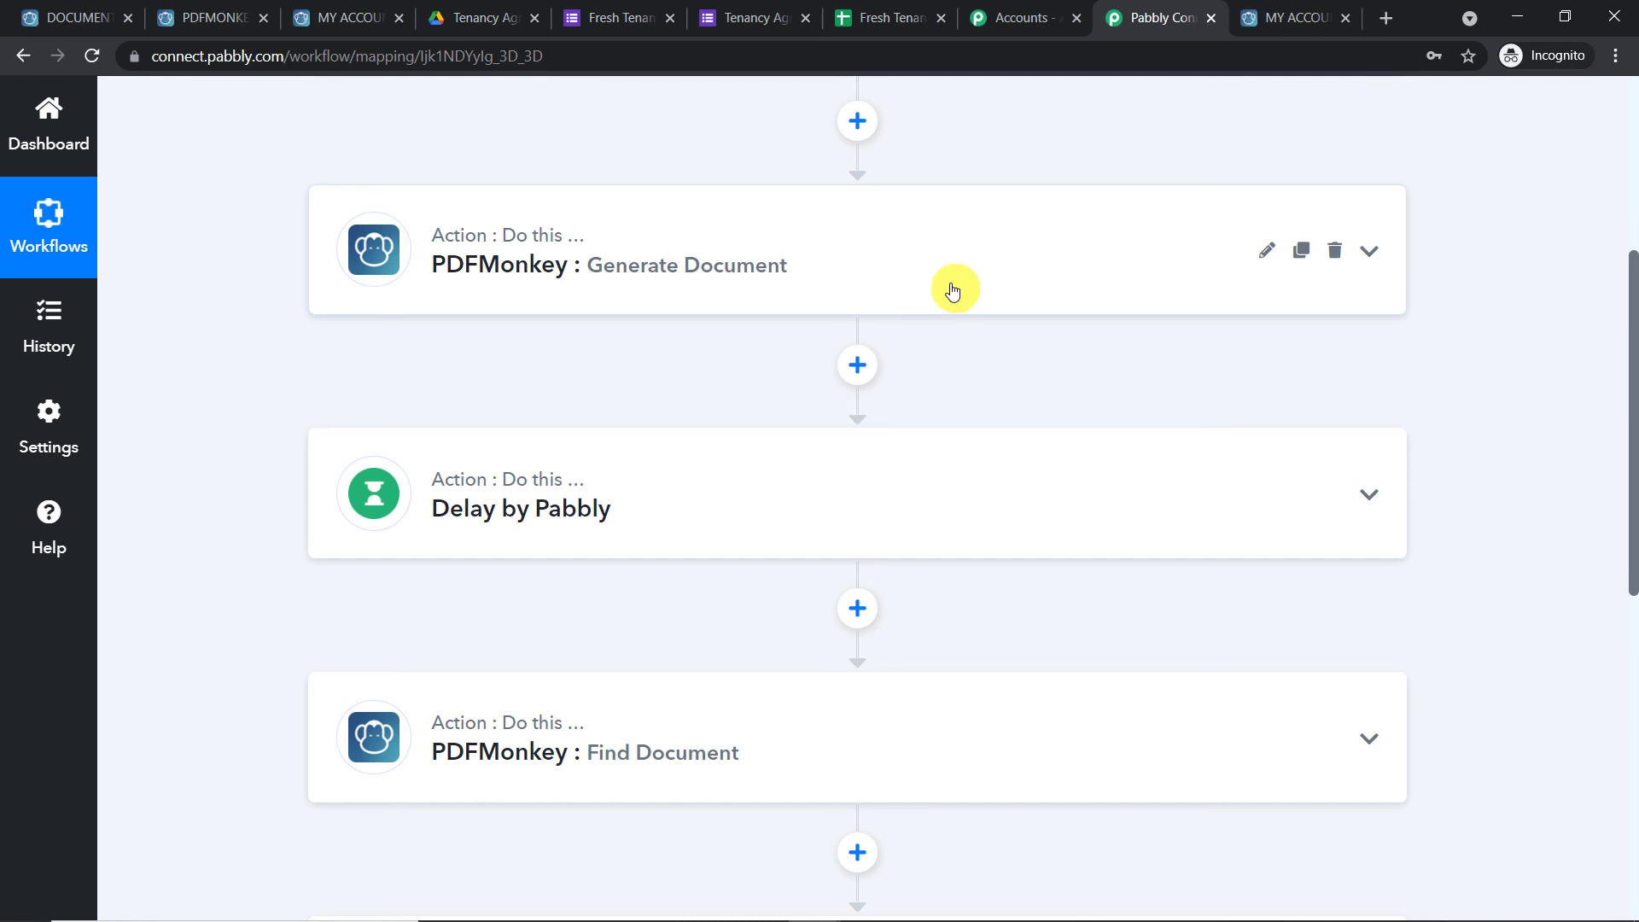
pyautogui.scroll(-4, 953, 291)
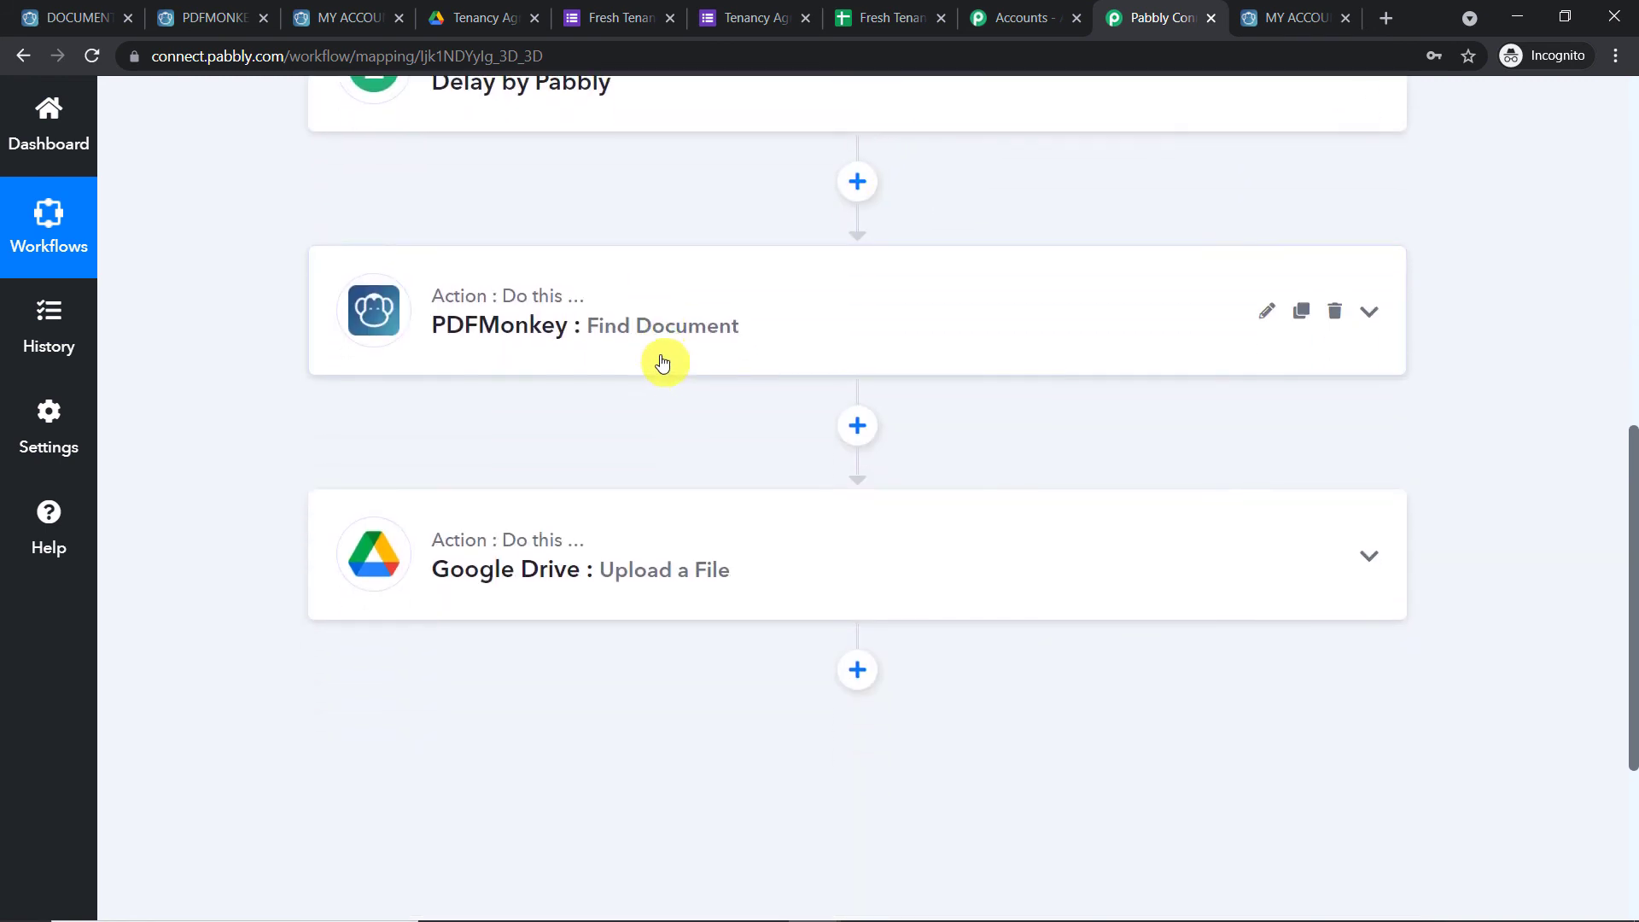
pyautogui.scroll(1, 695, 278)
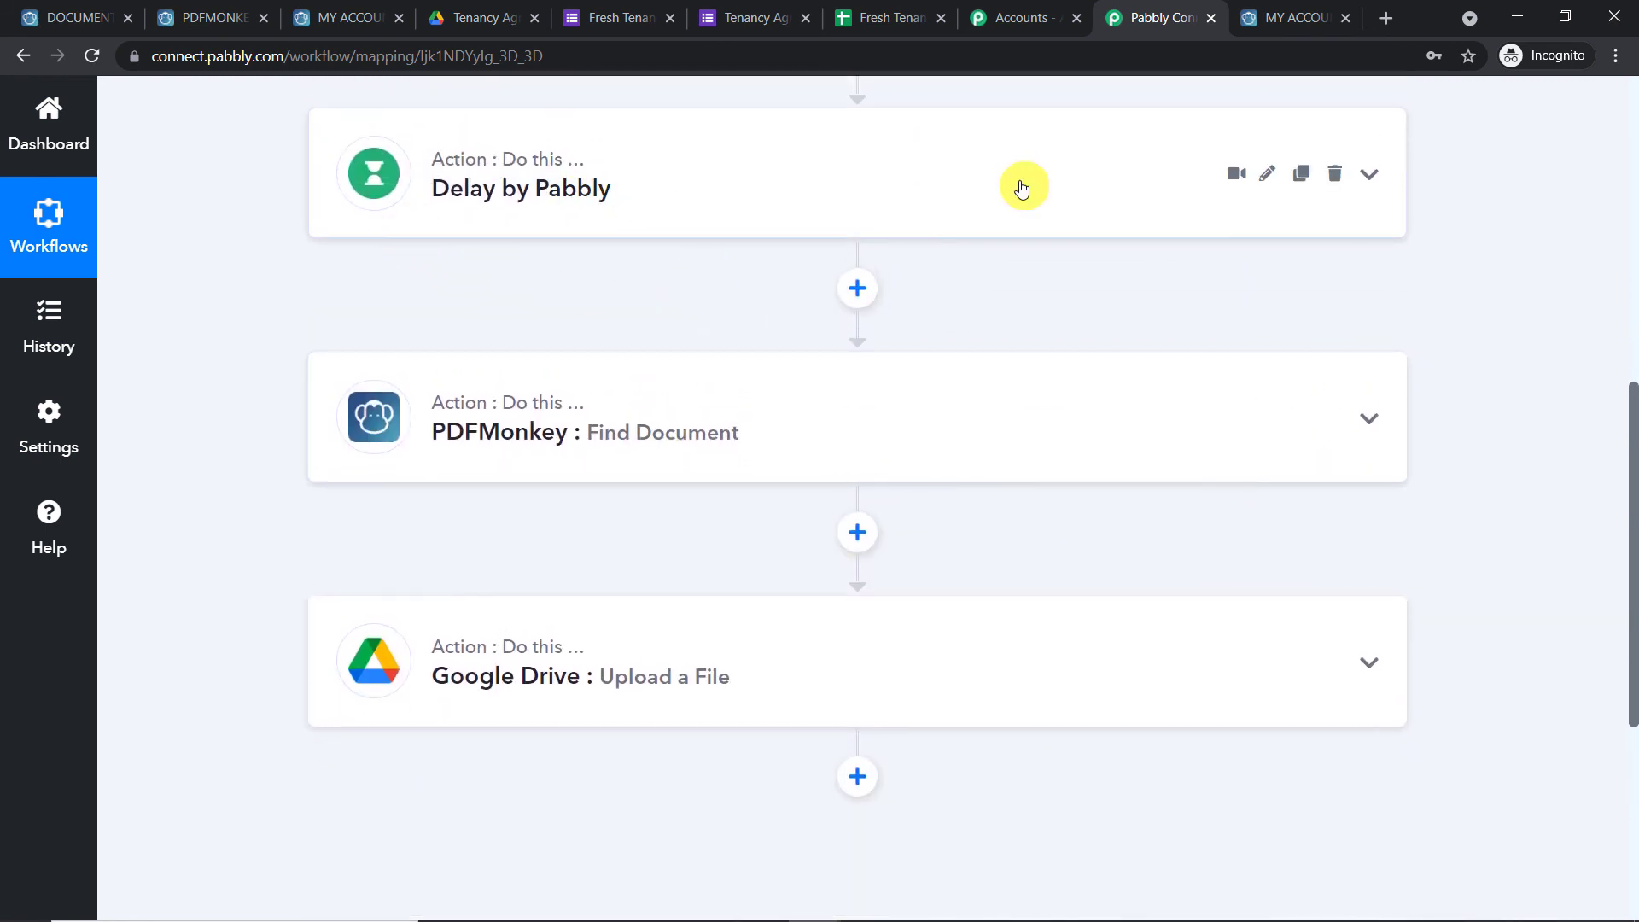
pyautogui.scroll(1, 1022, 189)
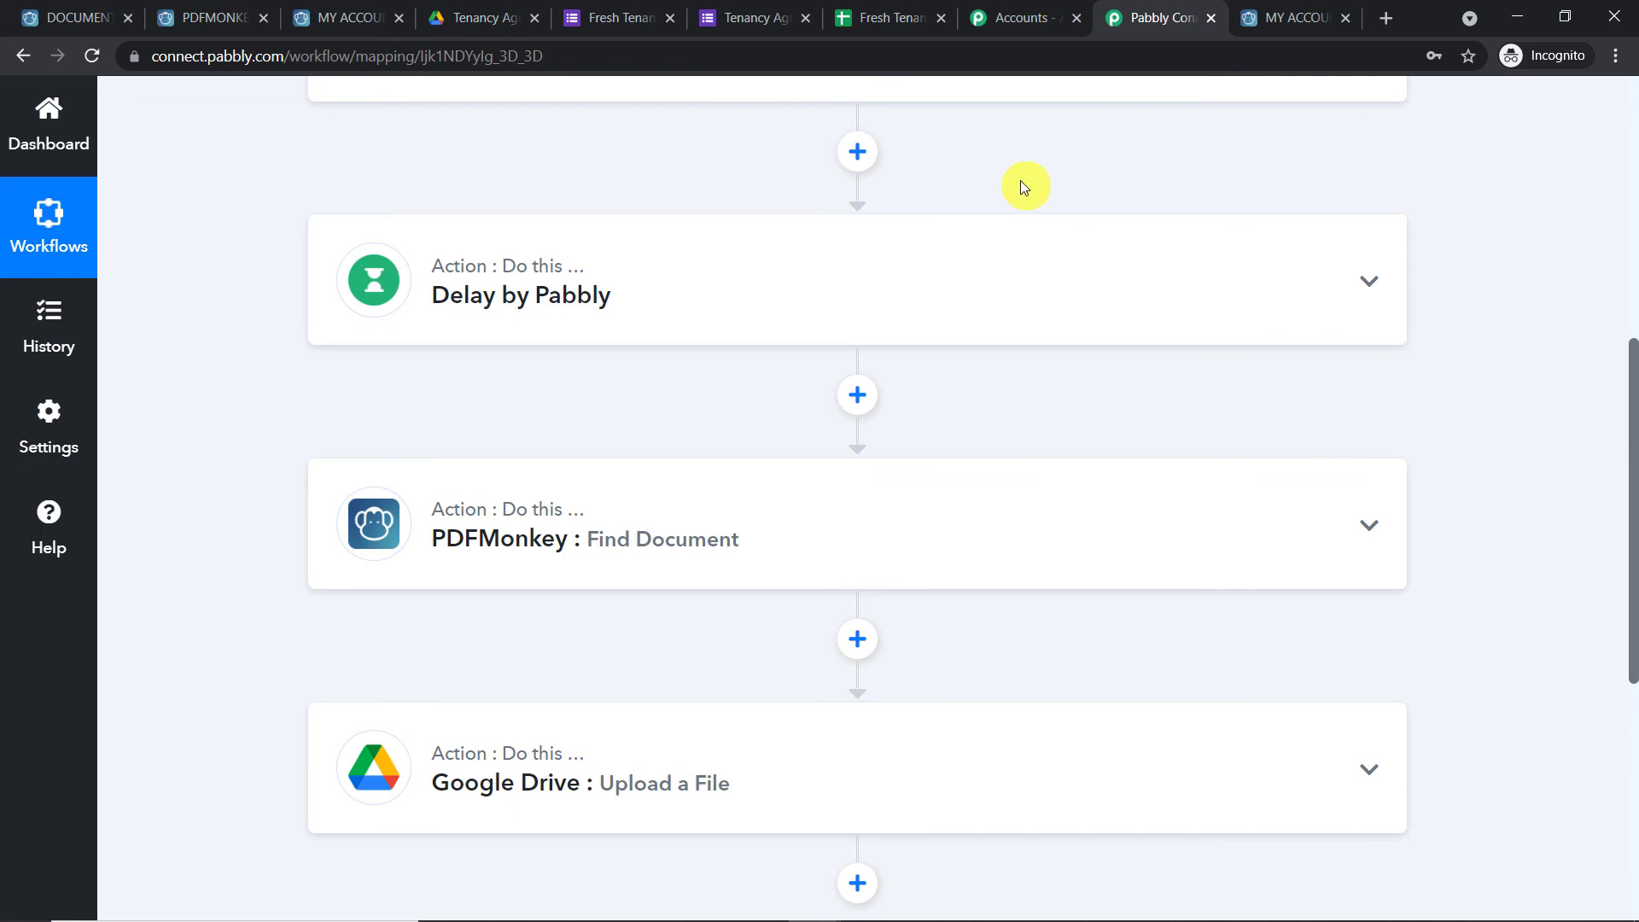
pyautogui.scroll(-1, 1024, 188)
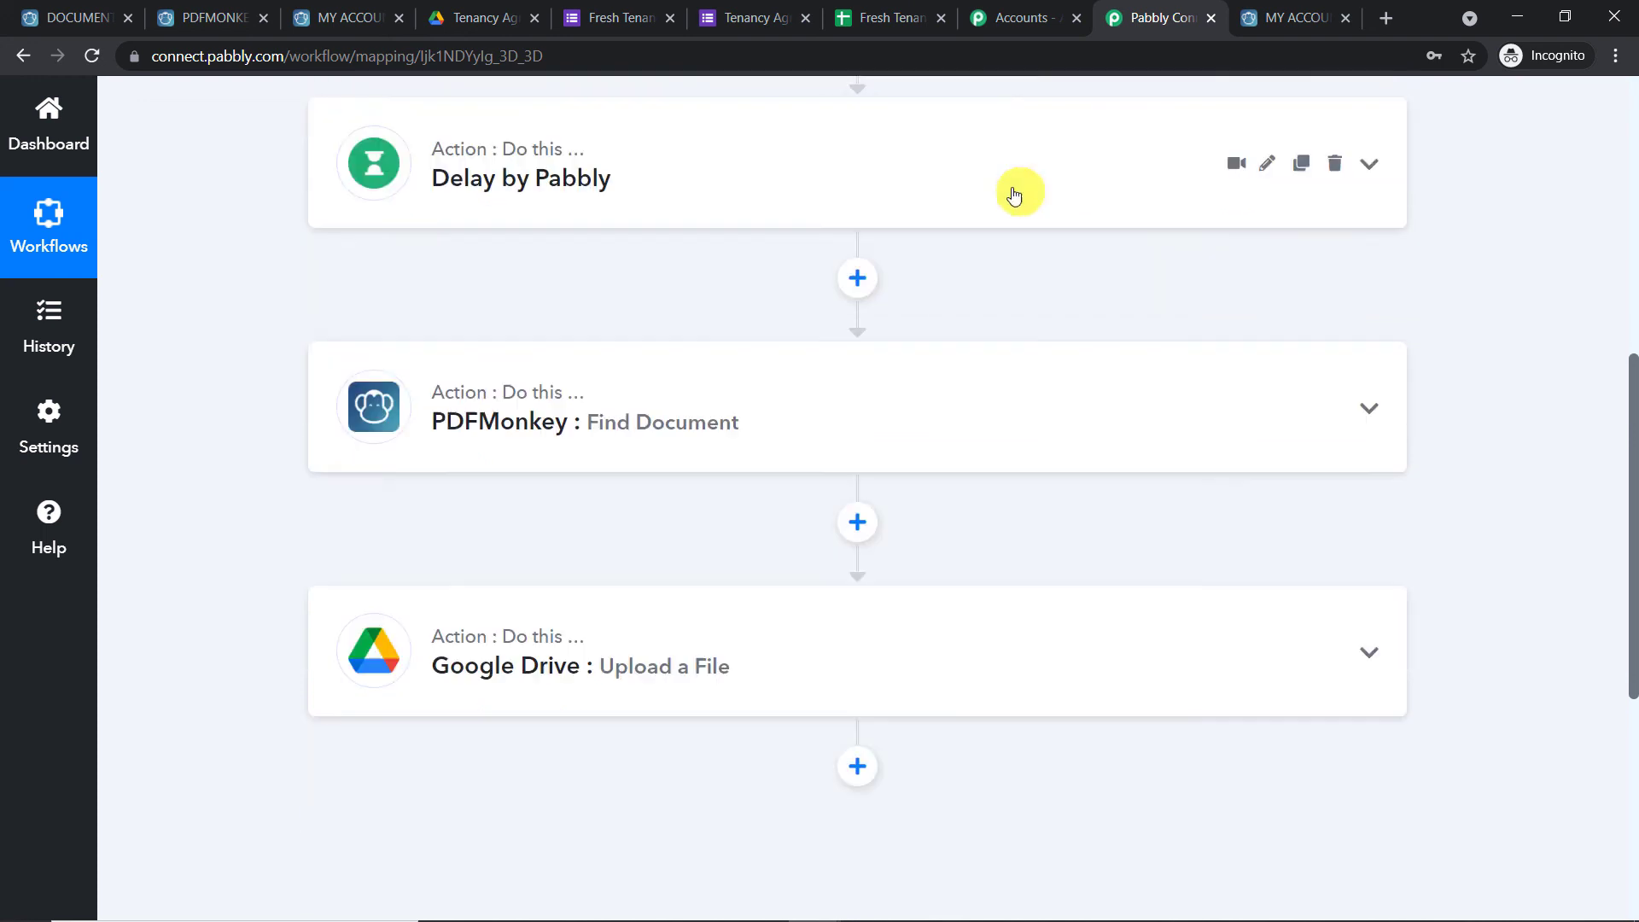
pyautogui.scroll(-1, 469, 319)
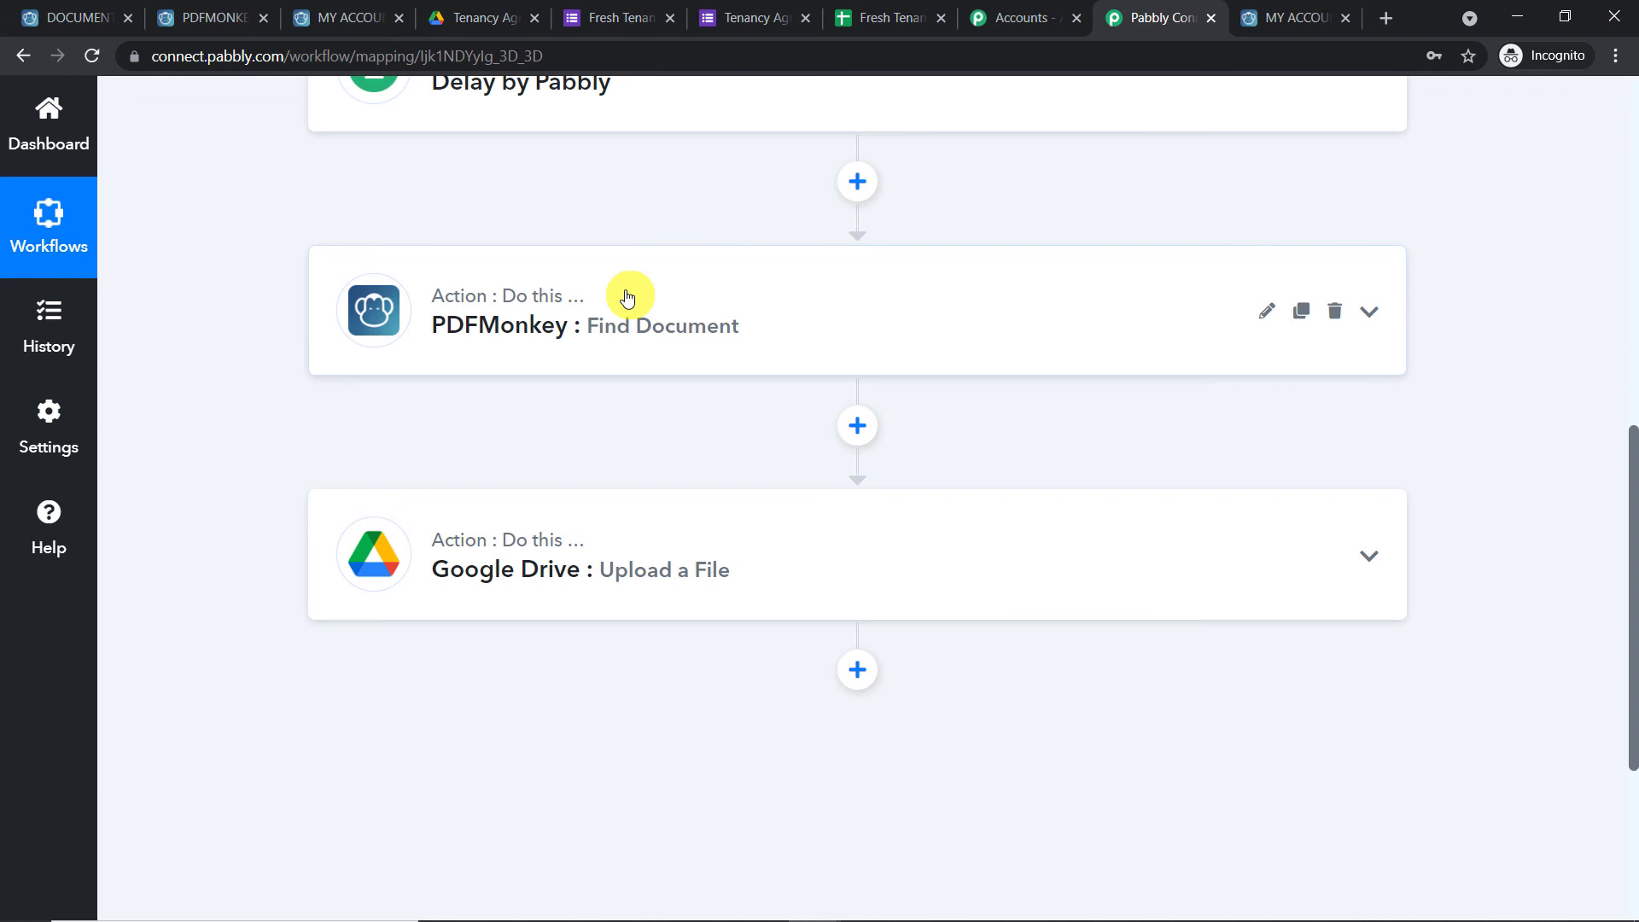
pyautogui.scroll(-3, 628, 297)
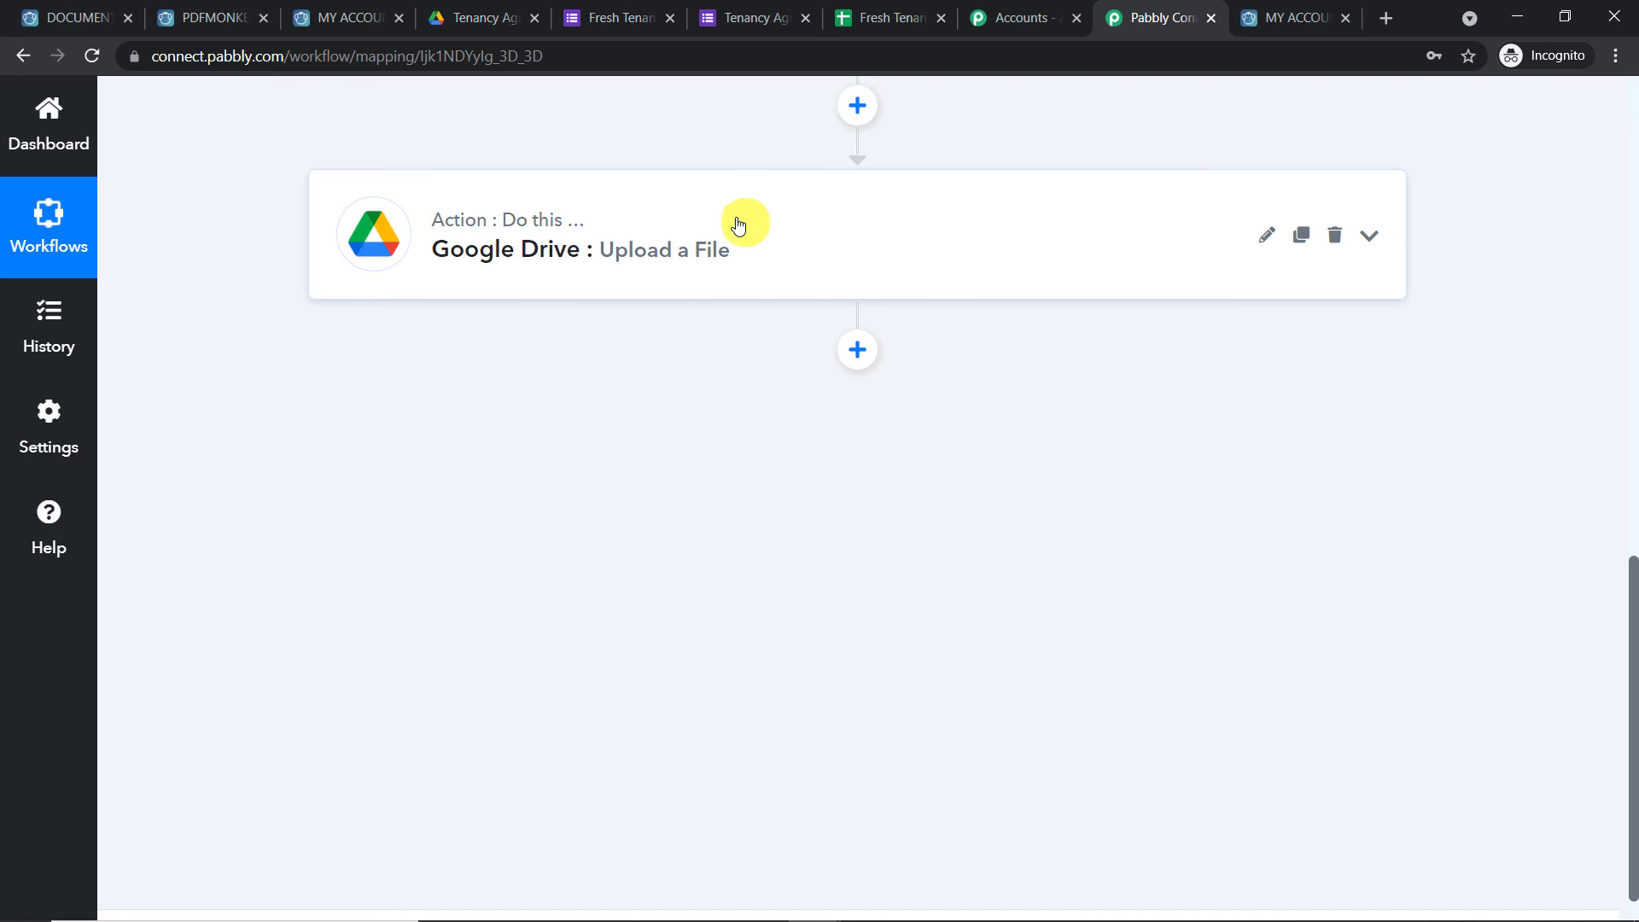
pyautogui.scroll(9, 705, 240)
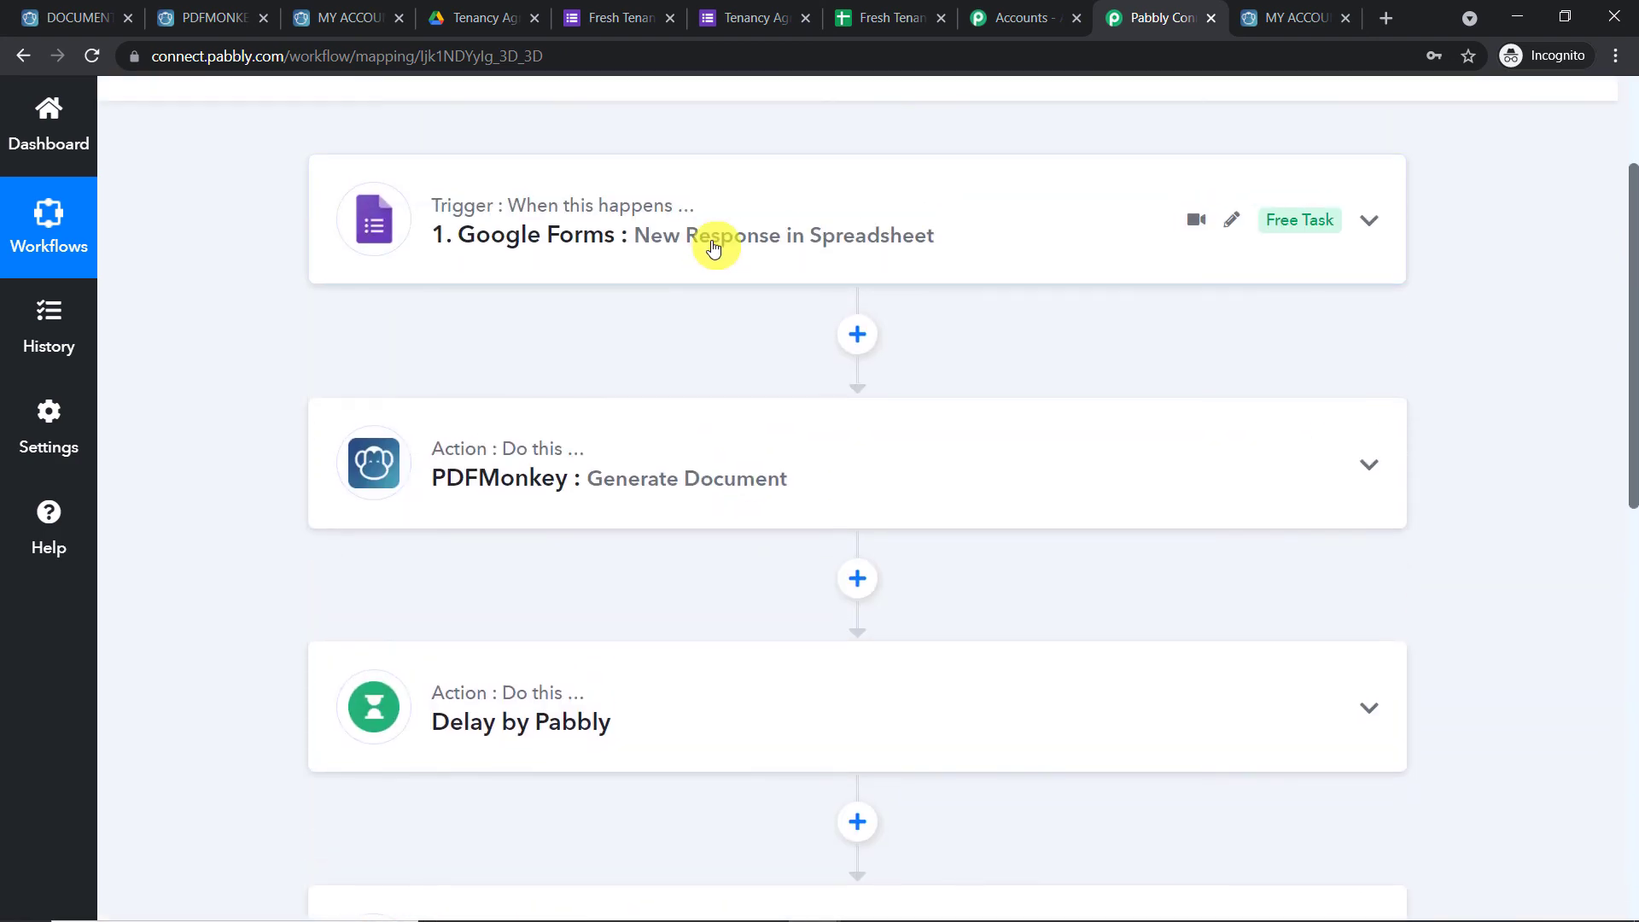
pyautogui.scroll(-9, 709, 272)
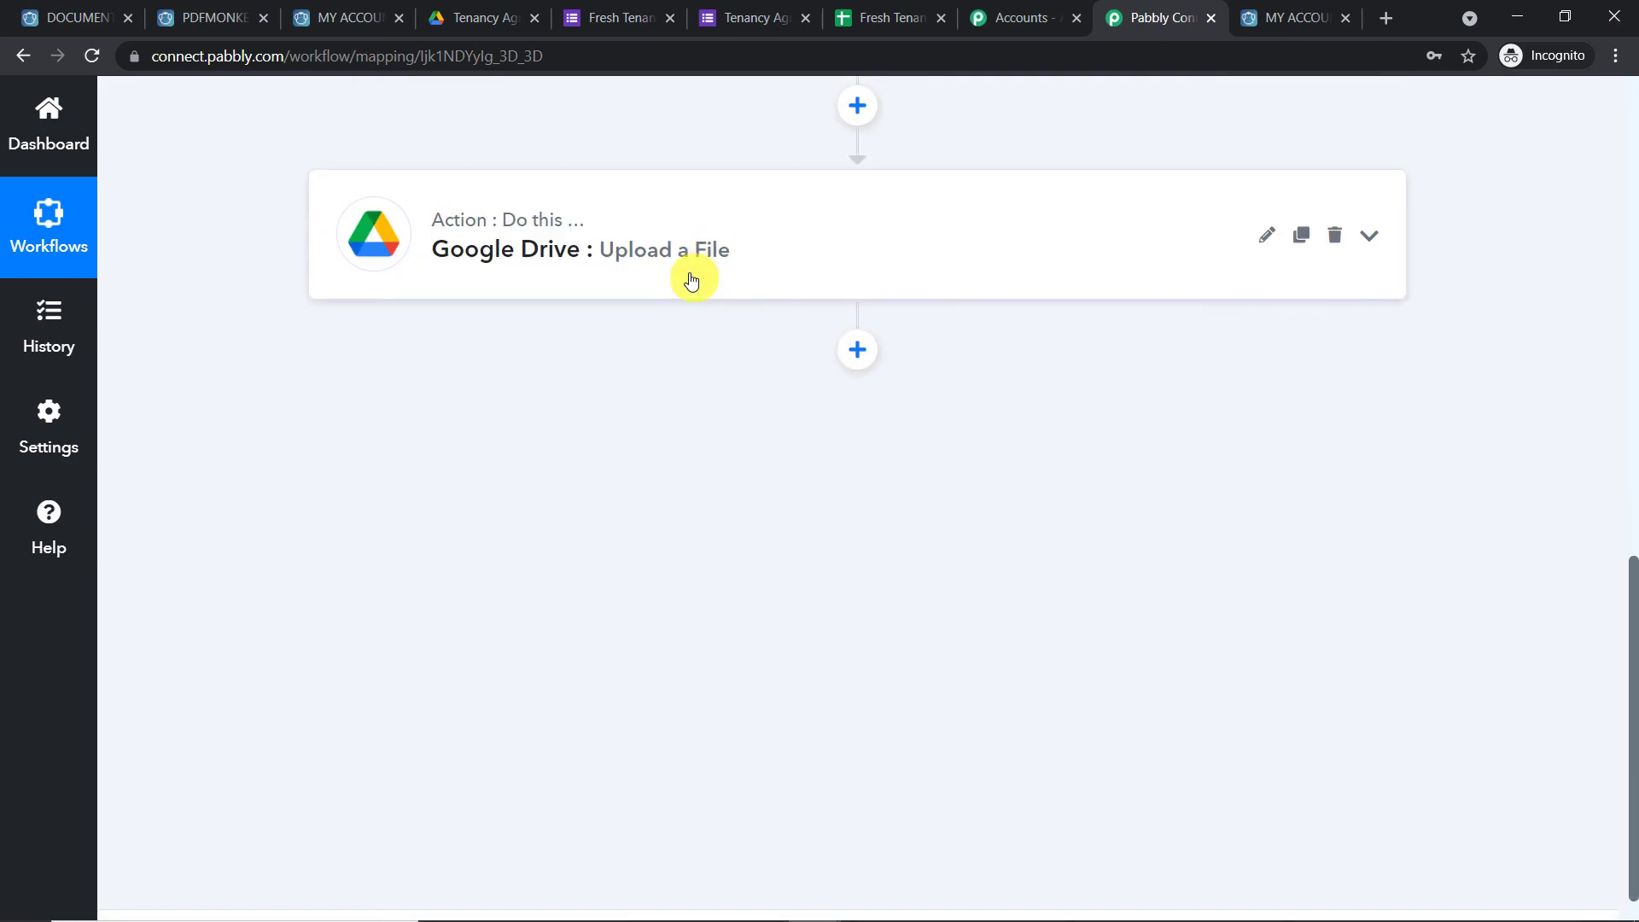